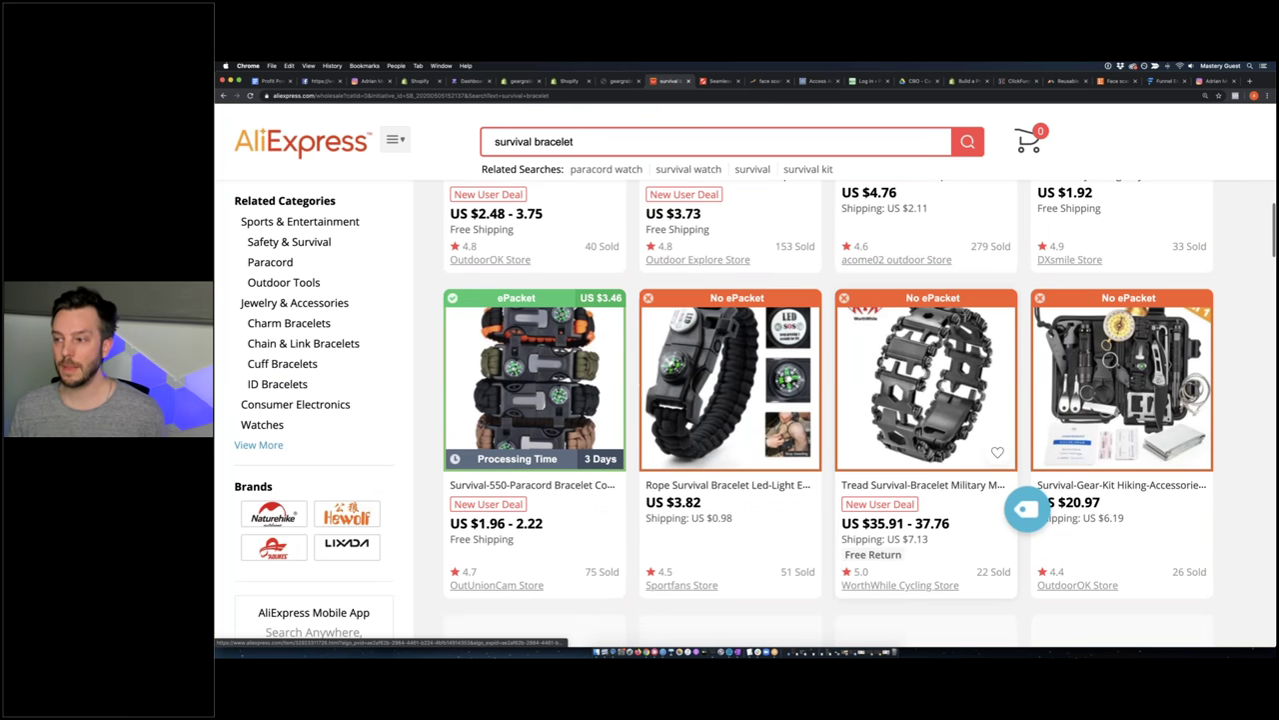
Open the Survival-550-Paracord Bracelet listing from OutUnionCam Store in the survival bracelet search results
scroll(540, 347, up, 1)
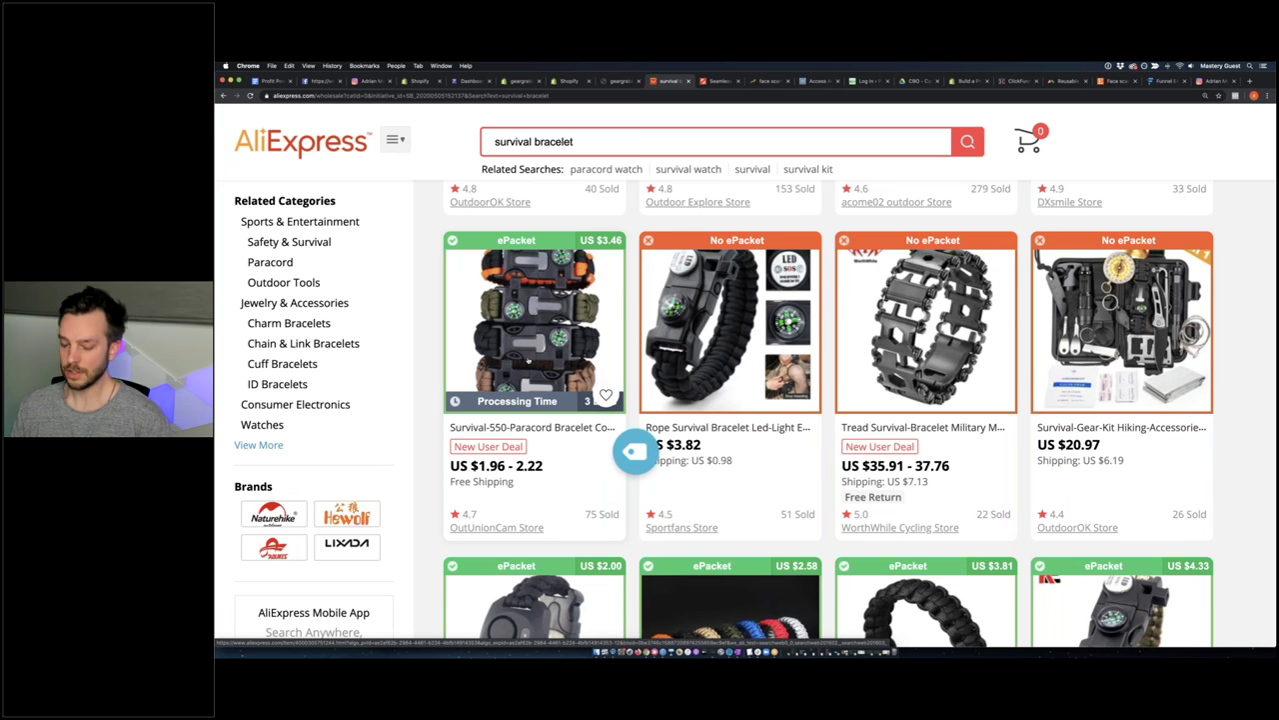
scroll(530, 360, down, 3)
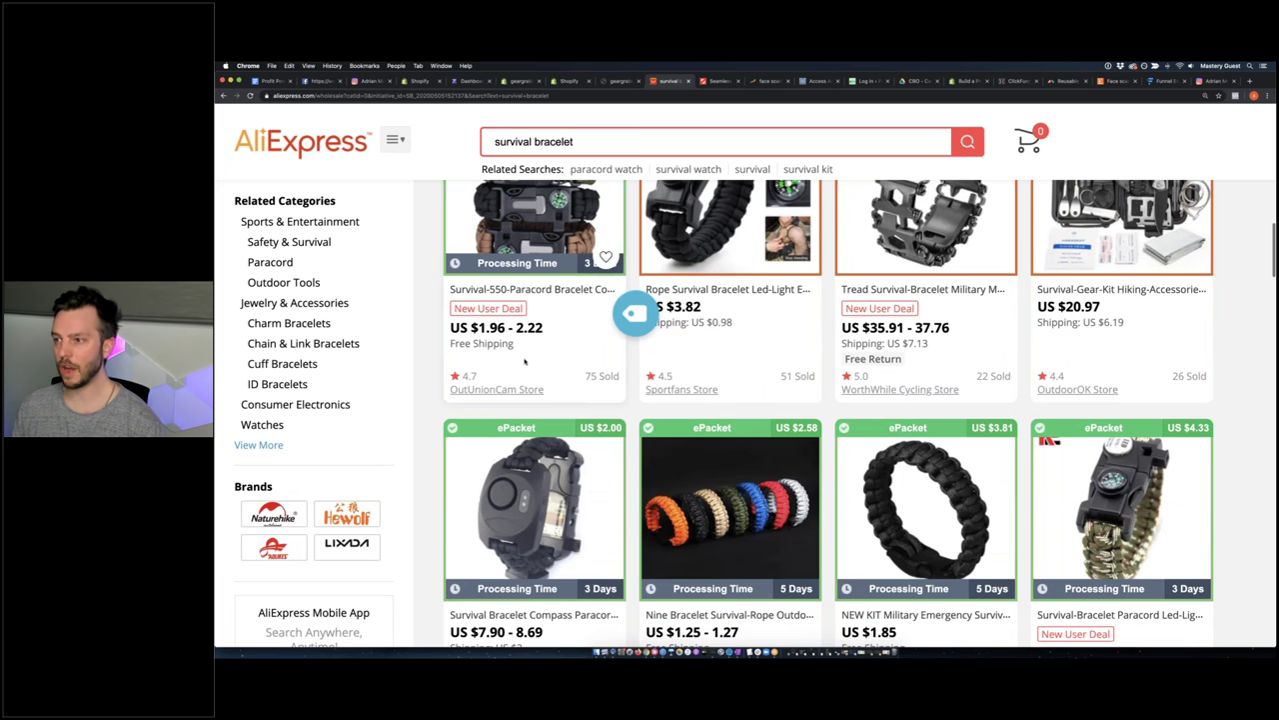
scroll(560, 365, up, 3)
click(565, 367)
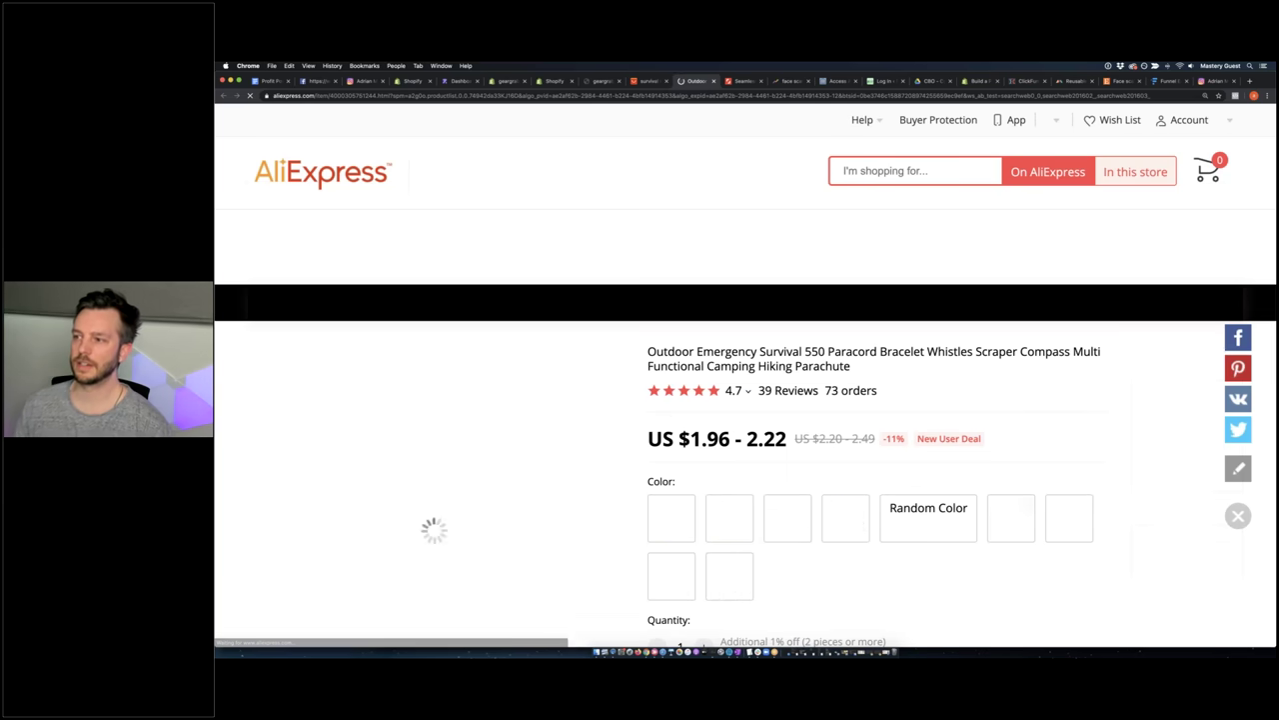
scroll(569, 366, down, 2)
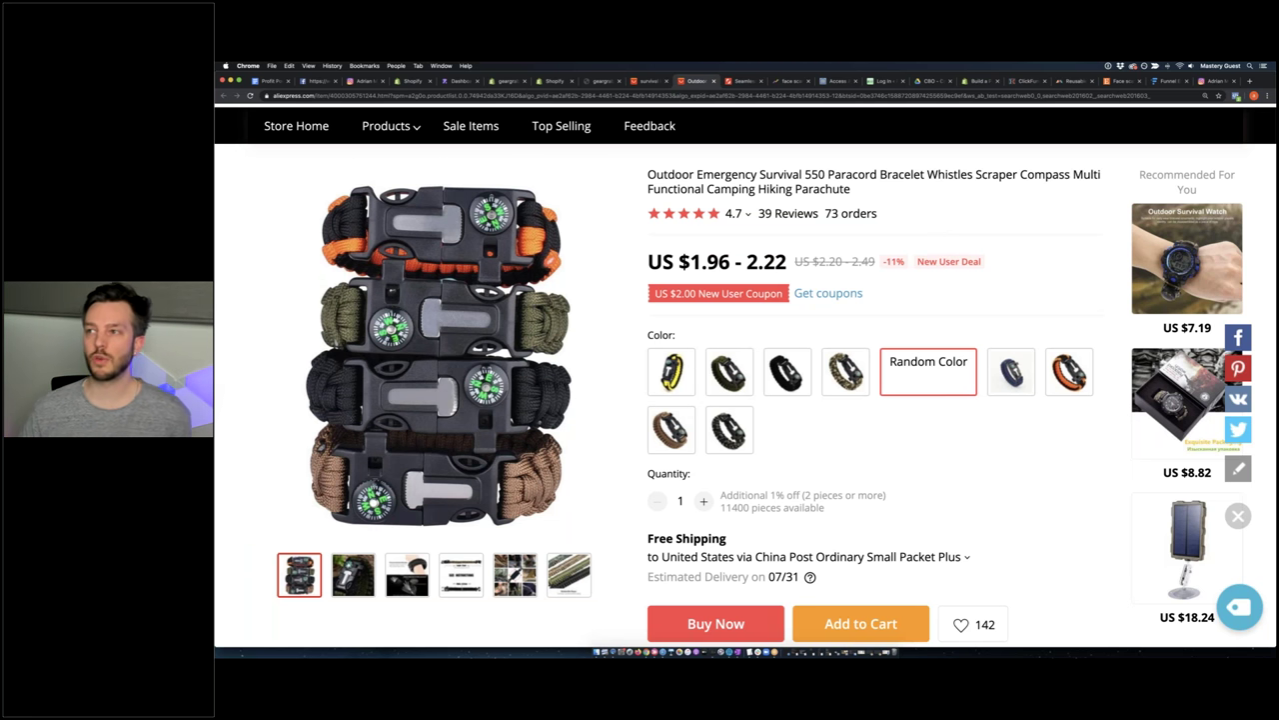
Preview the green and Black color variants of the paracord bracelet and leave Camo selected
scroll(879, 407, down, 1)
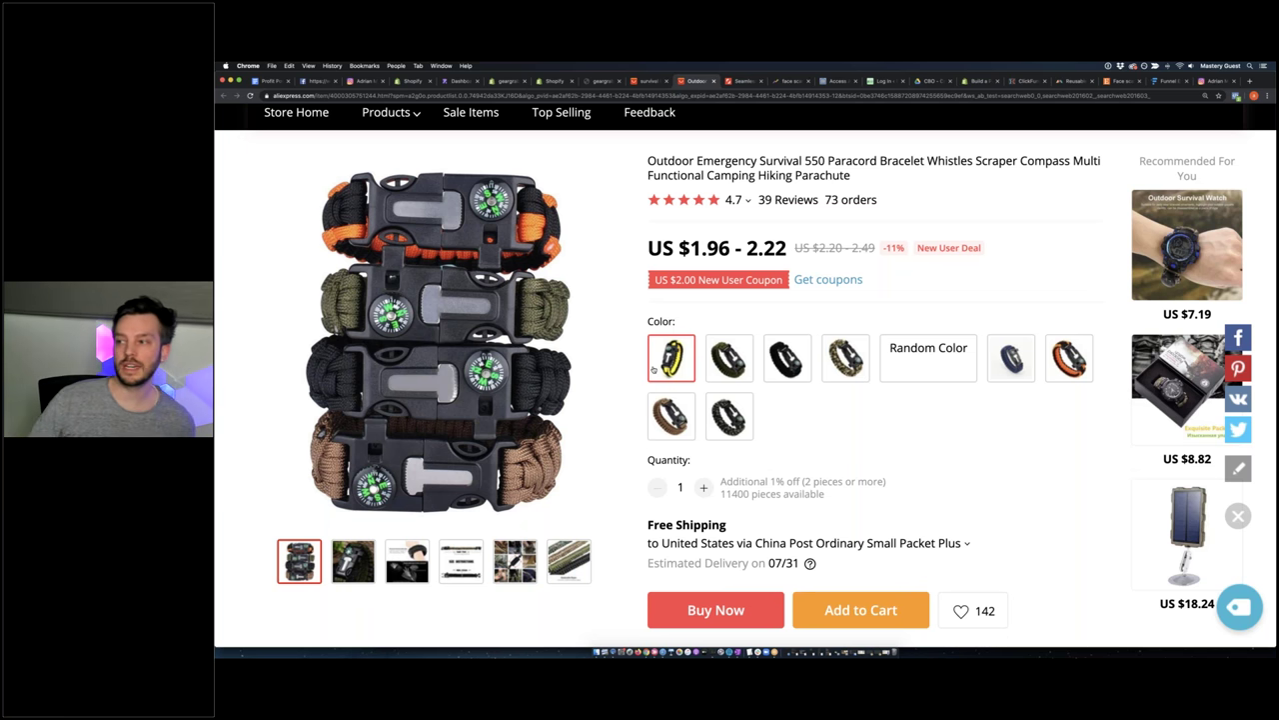
click(729, 358)
click(788, 358)
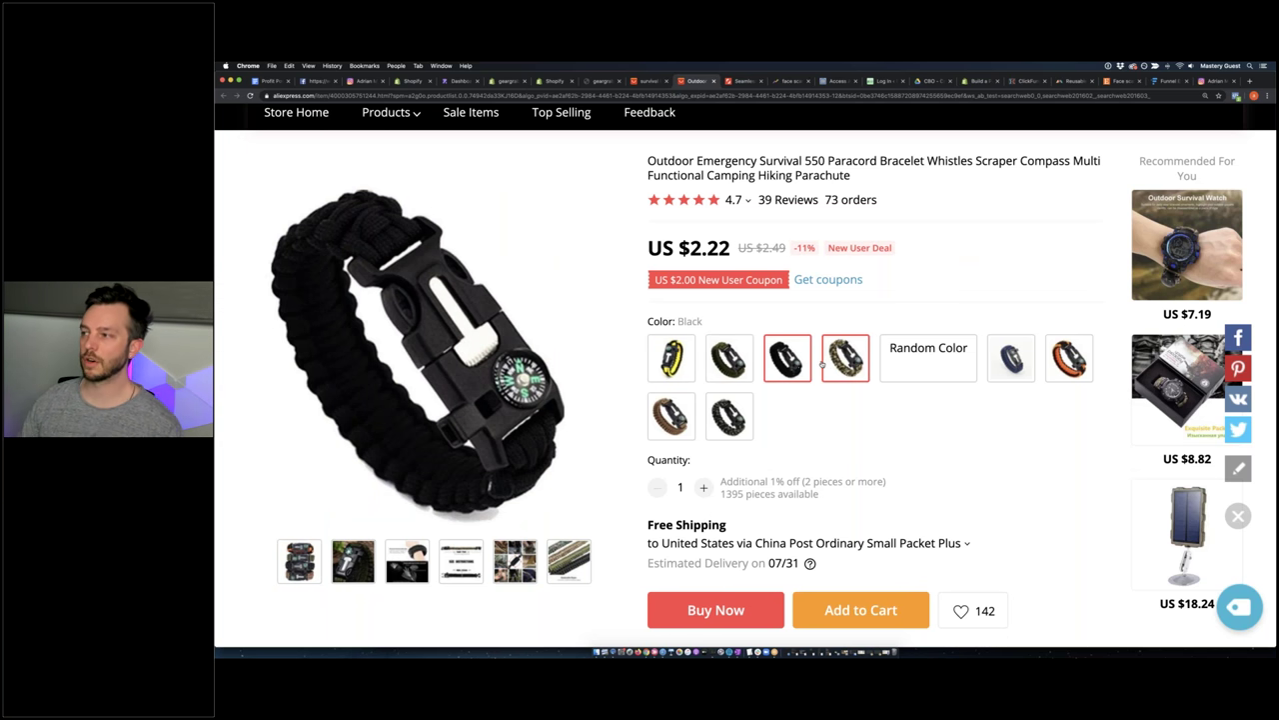
click(841, 362)
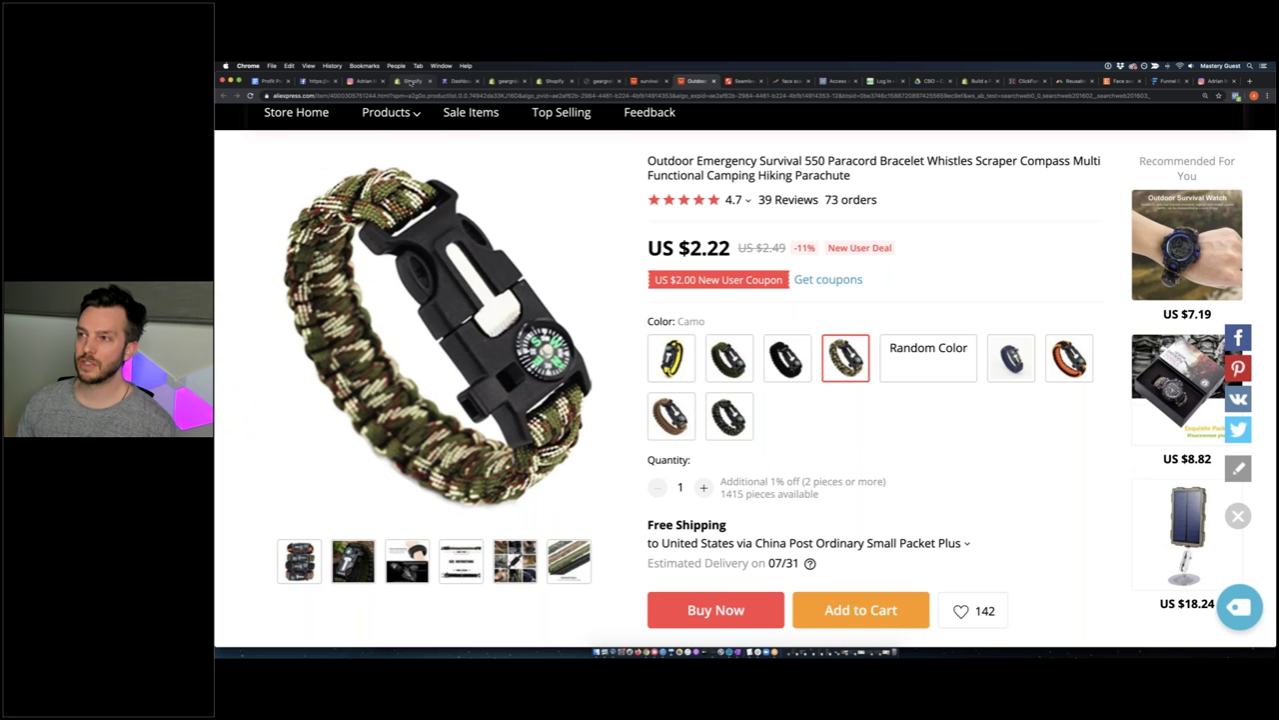
Switch to the geargrabber Shopify admin and open an enlarged blank form for adding a product
click(505, 81)
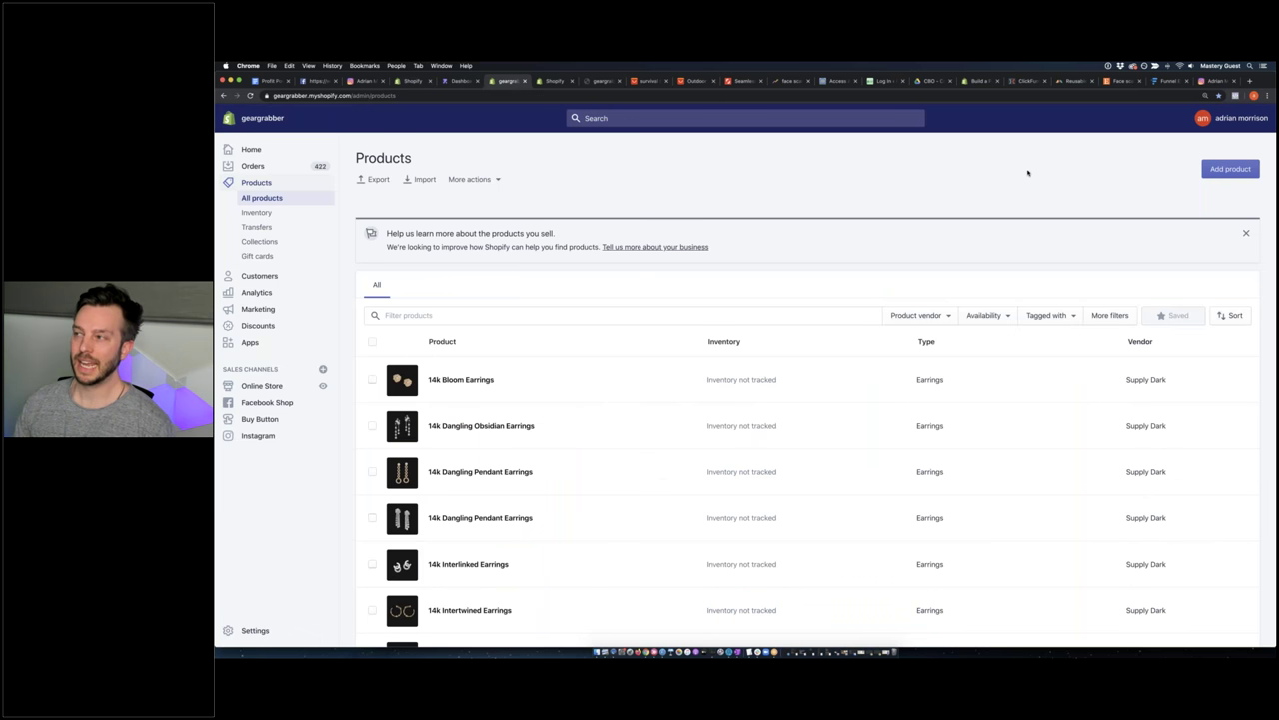
click(1219, 170)
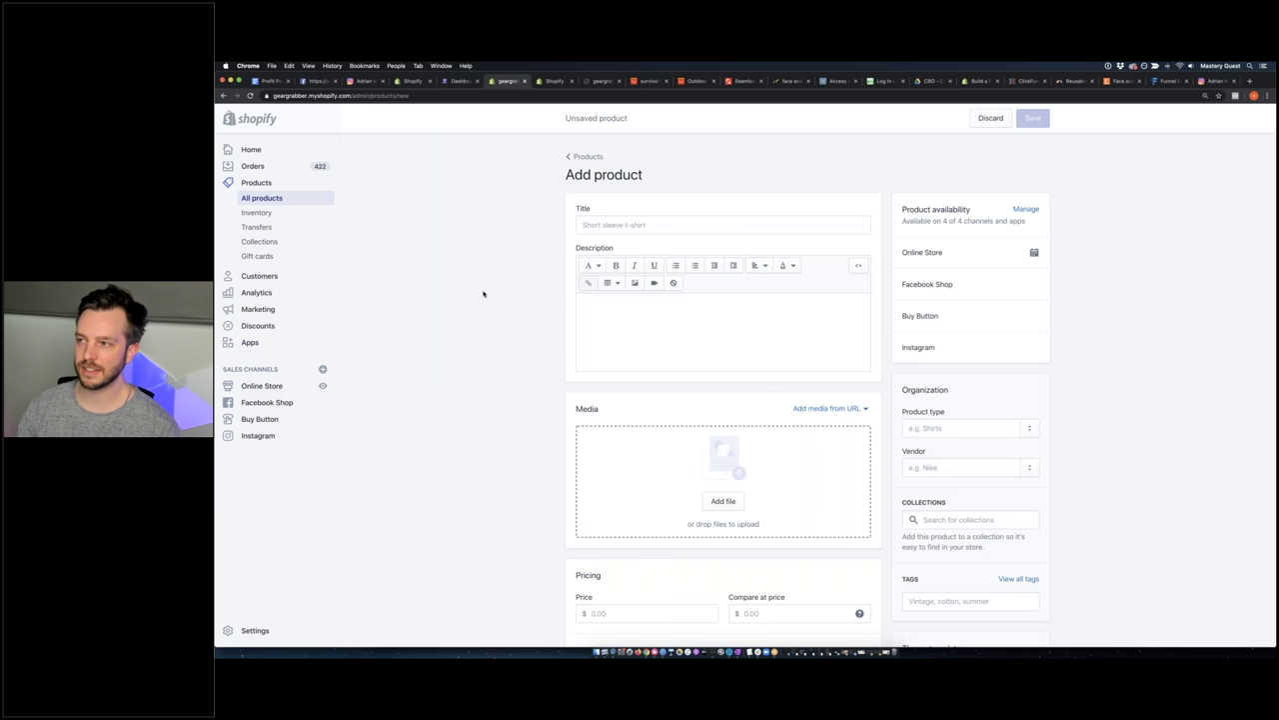
key(super+equal)
key(super+equal)
key(super+equal)
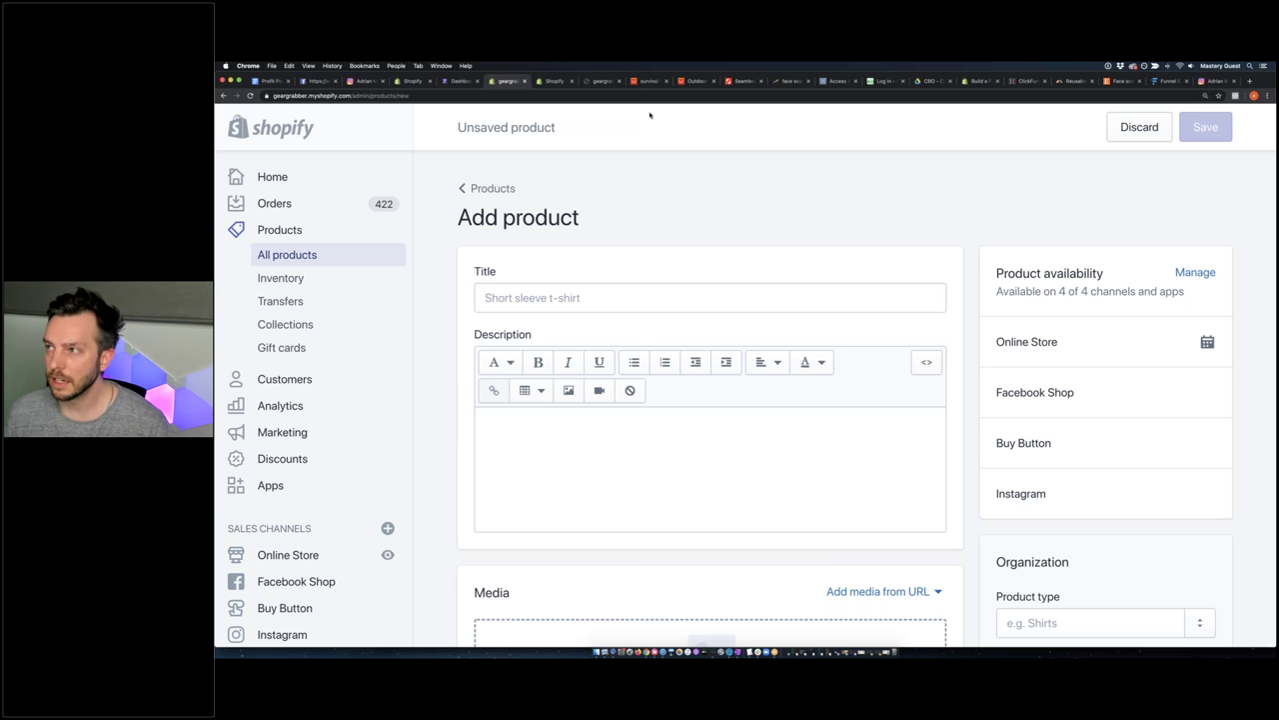
Highlight the paracord bracelet's lower price in the AliExpress results, and return to the Shopify product form
click(648, 80)
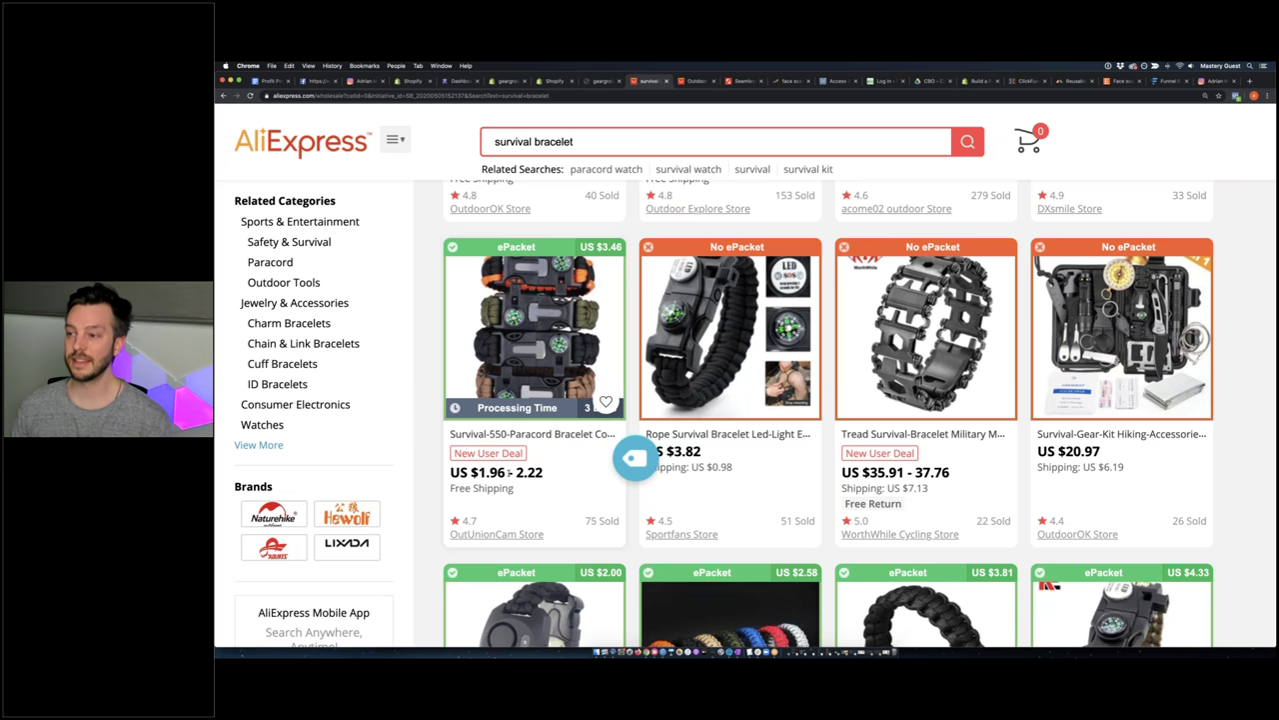
drag(508, 472, 477, 472)
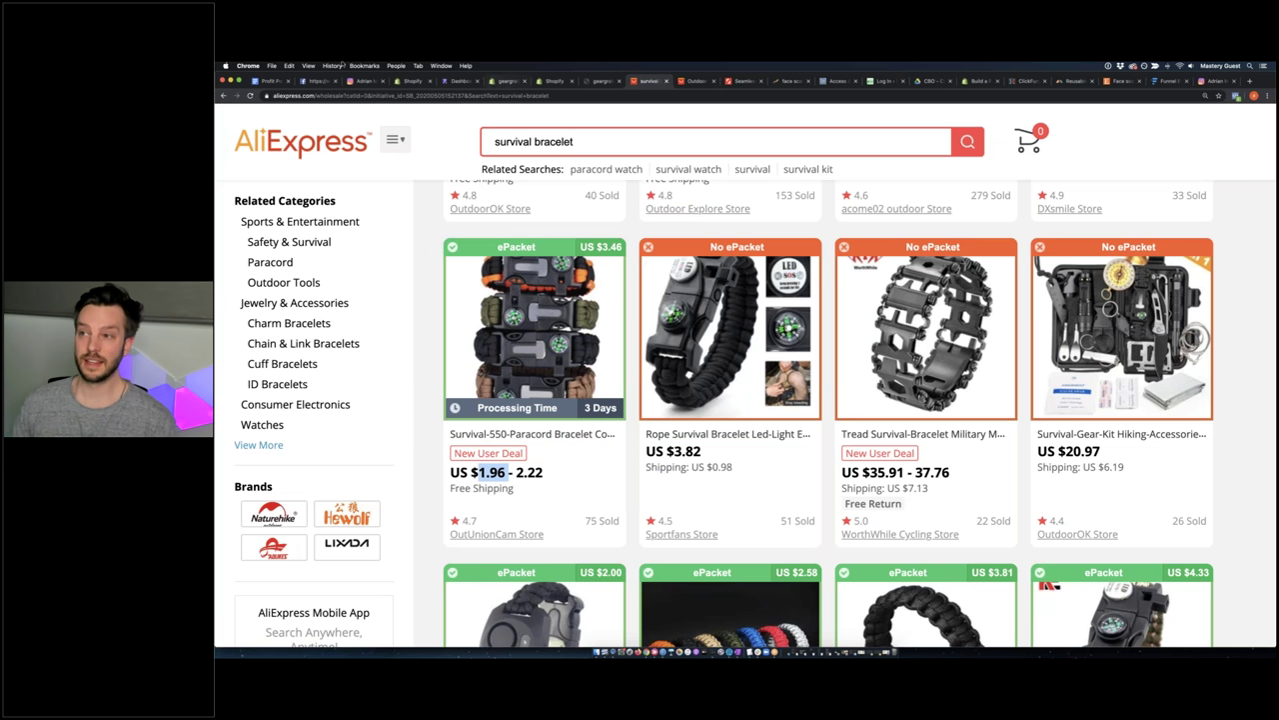
click(548, 81)
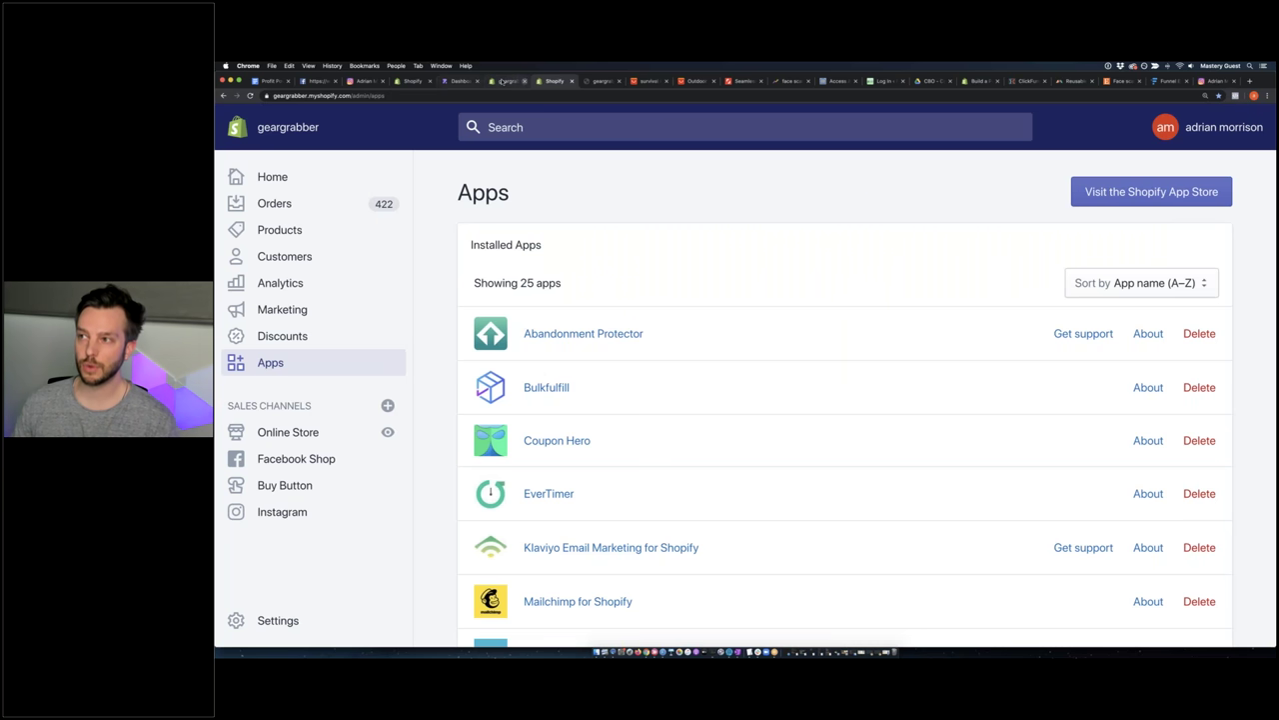
click(502, 81)
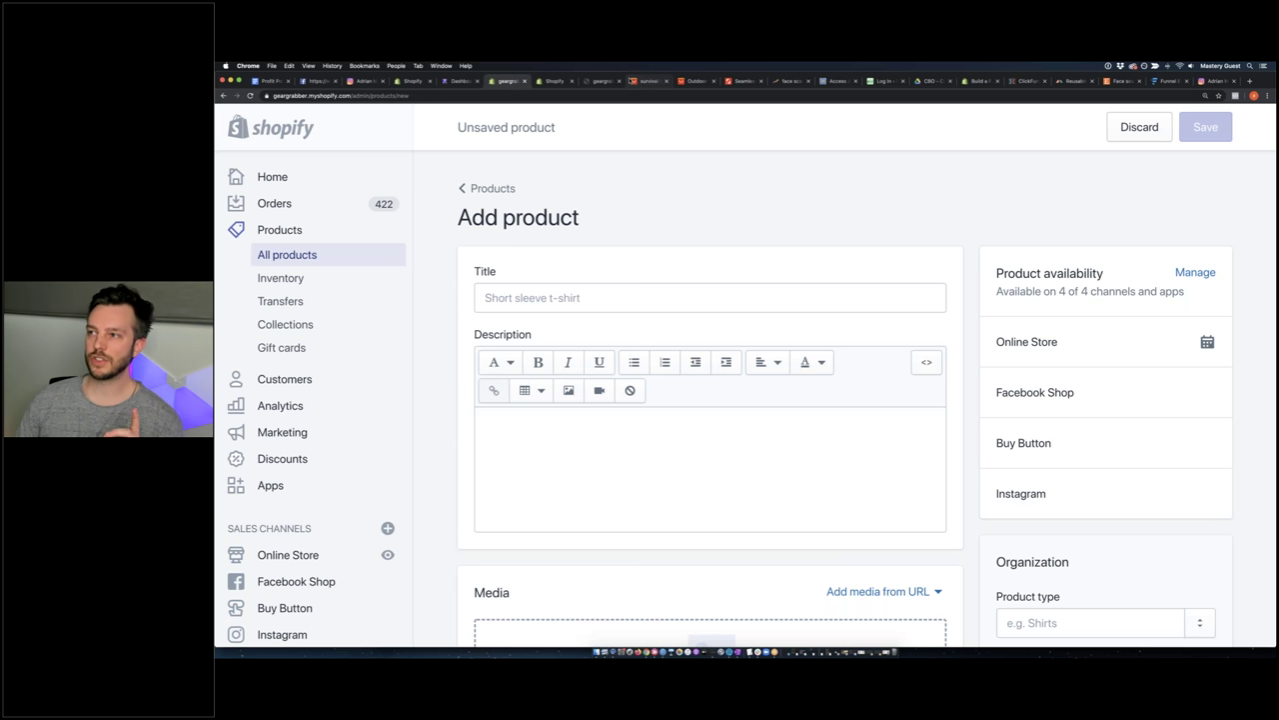
Return to the paracord bracelet's AliExpress listing and check OutUnionCam Store's detailed seller ratings
click(650, 80)
scroll(635, 458, up, 10)
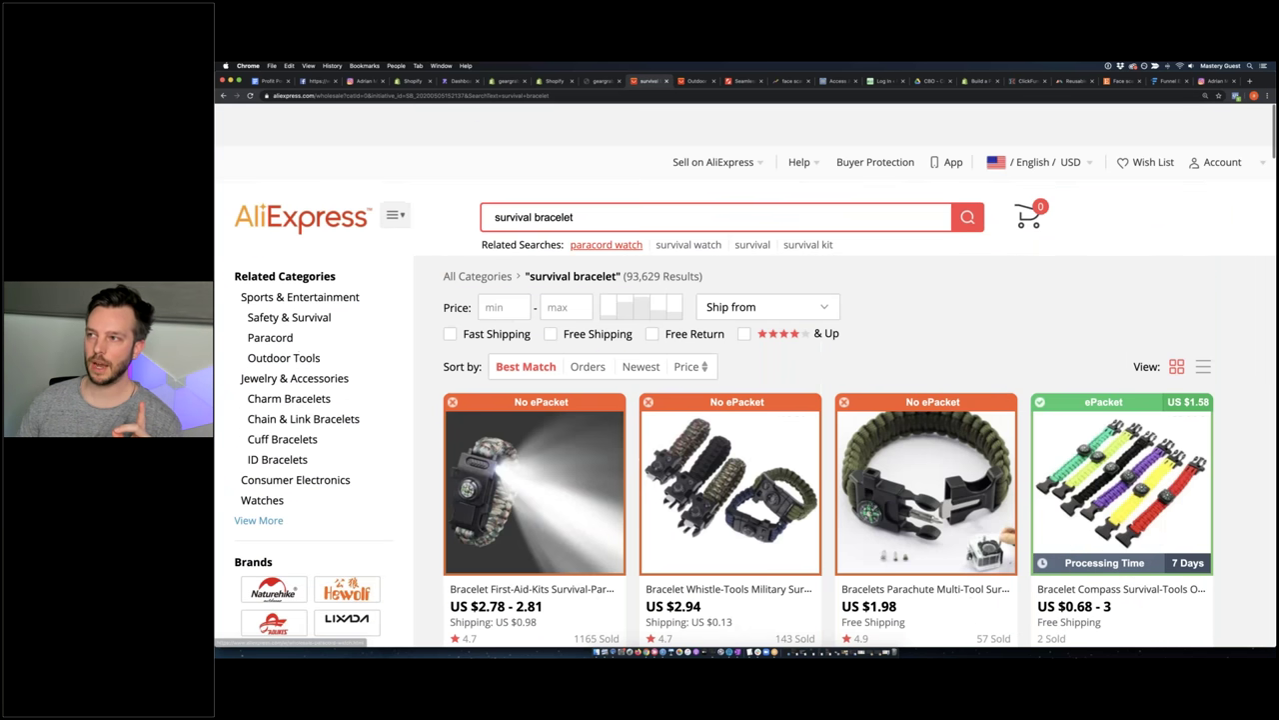
key(ctrl+Tab)
scroll(744, 400, up, 2)
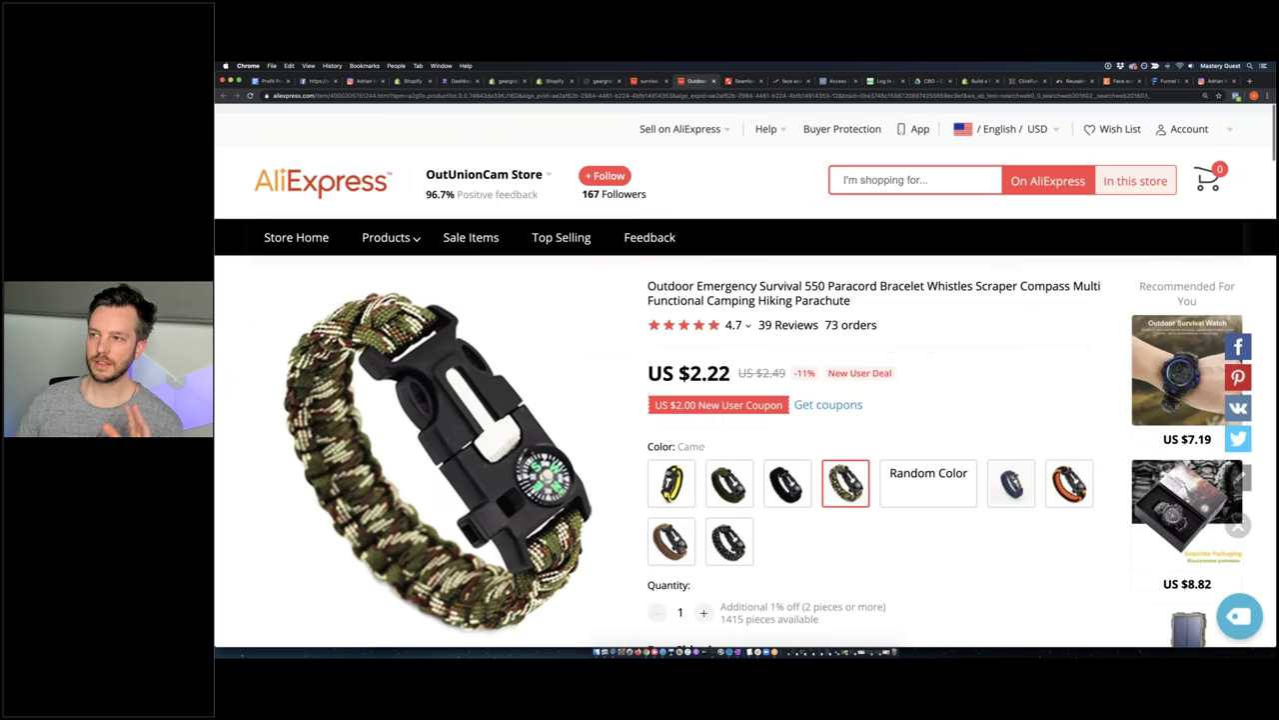
mouse_move(501, 174)
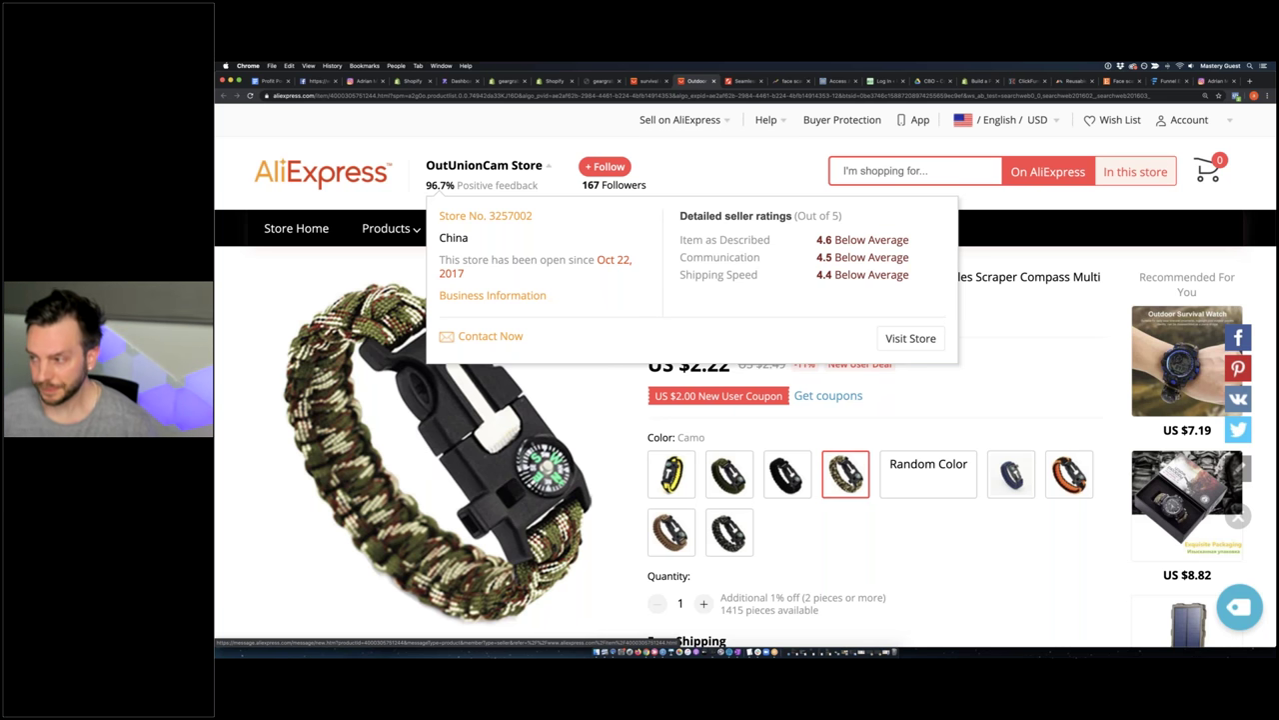
Examine the bracelet listing's order count, shipping method and estimated delivery explanation
scroll(1049, 400, down, 3)
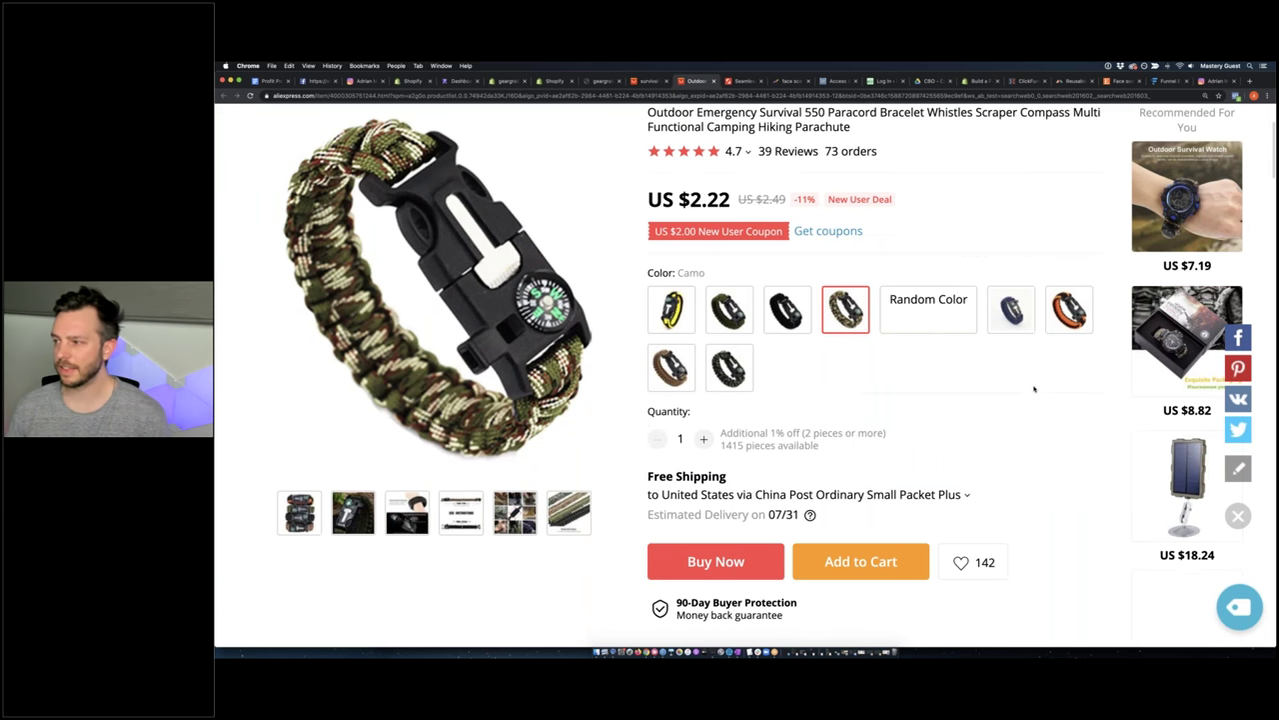
scroll(1035, 389, up, 3)
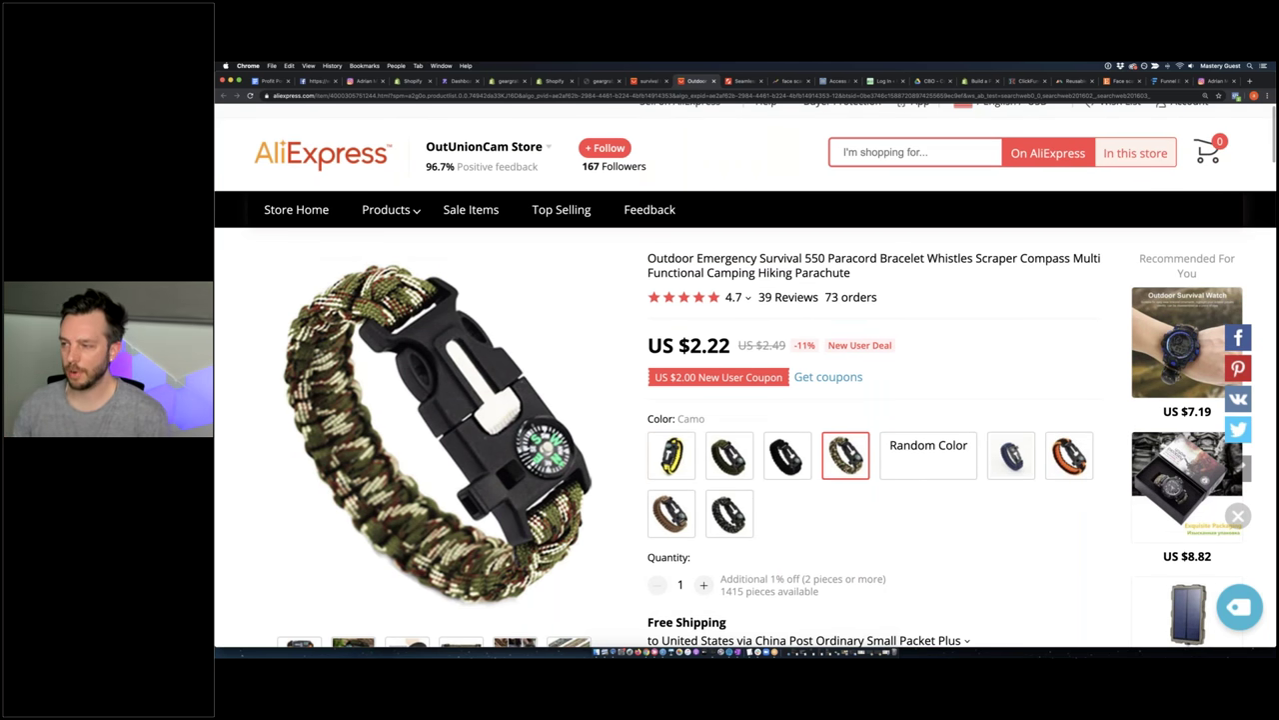
scroll(1035, 389, down, 5)
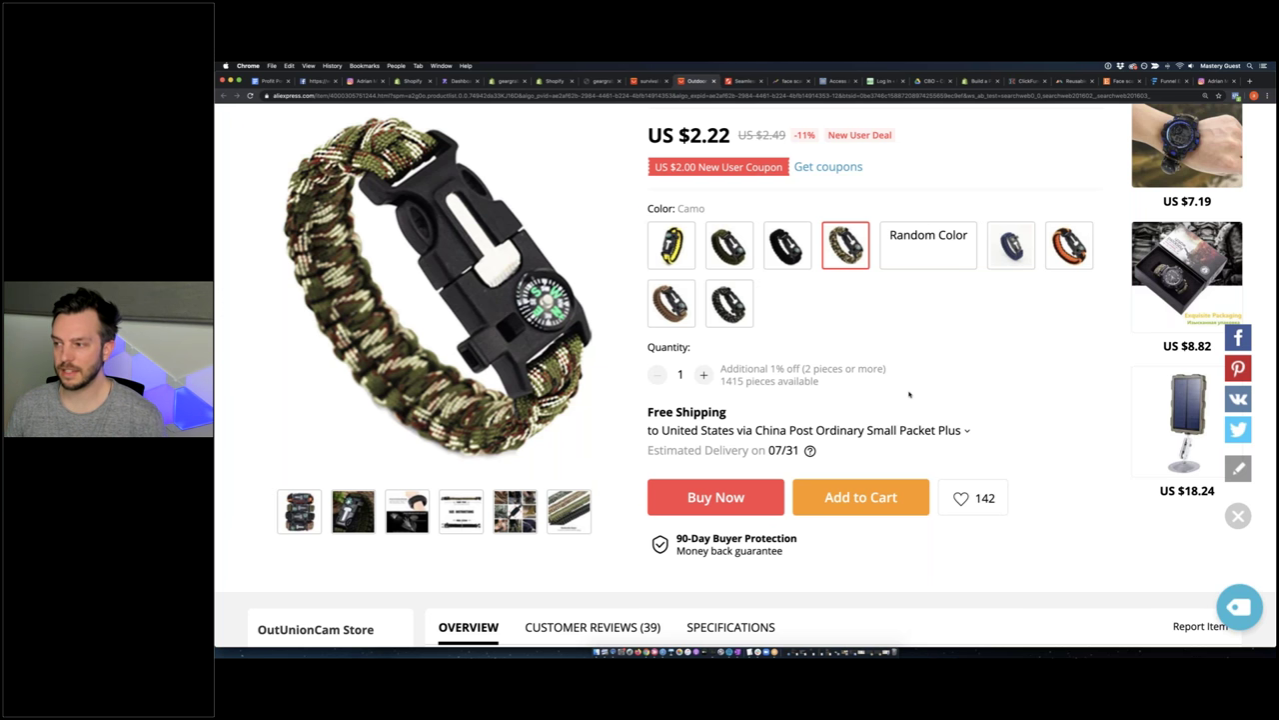
scroll(910, 394, up, 1)
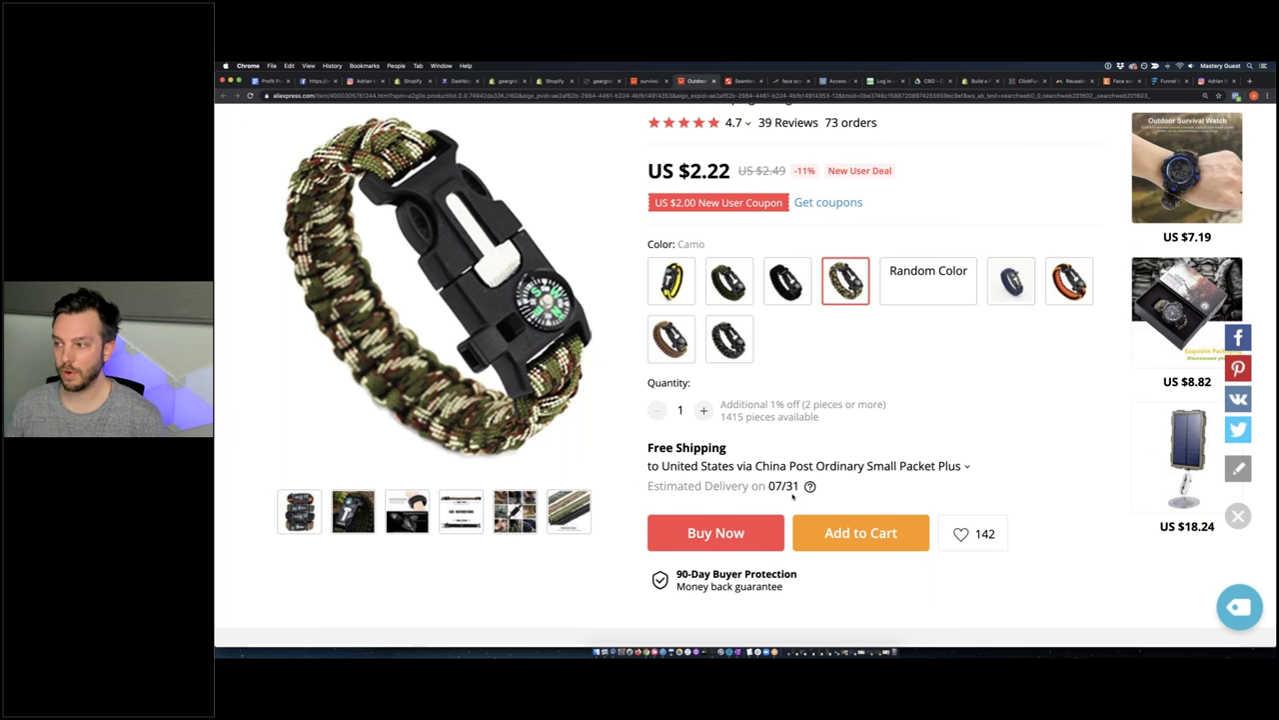
mouse_move(811, 488)
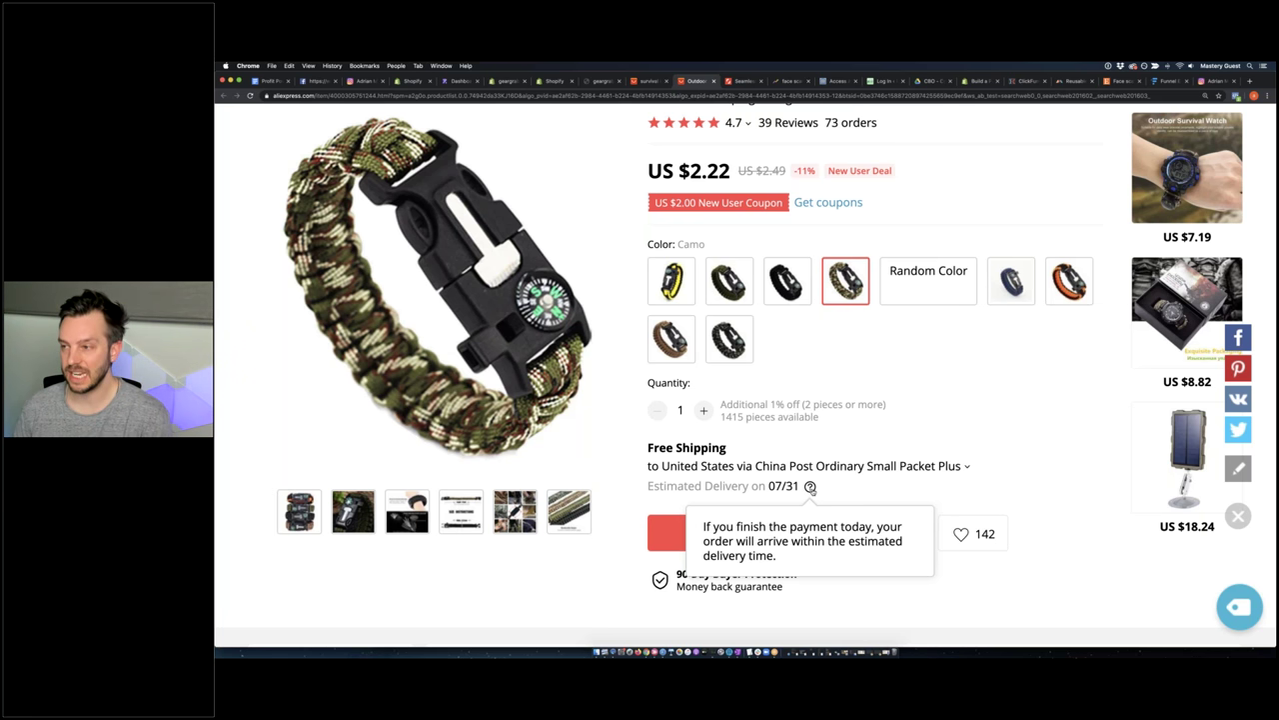
scroll(895, 440, up, 3)
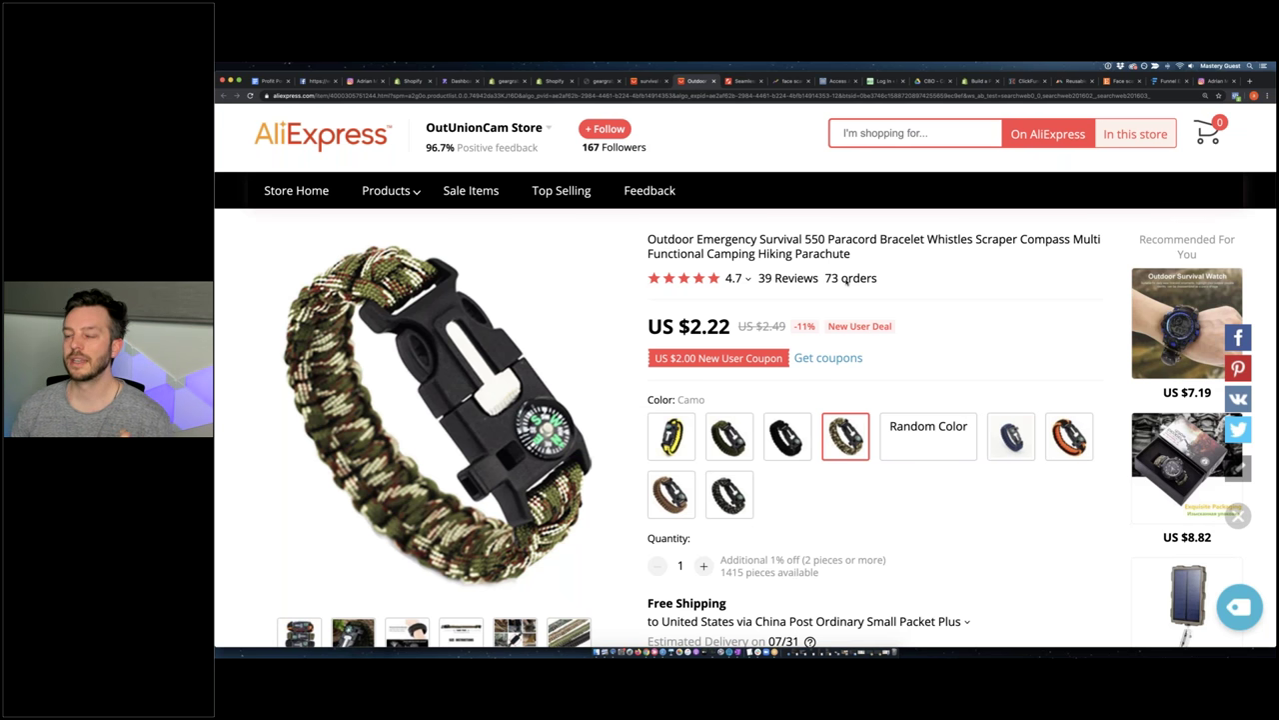
scroll(846, 282, down, 2)
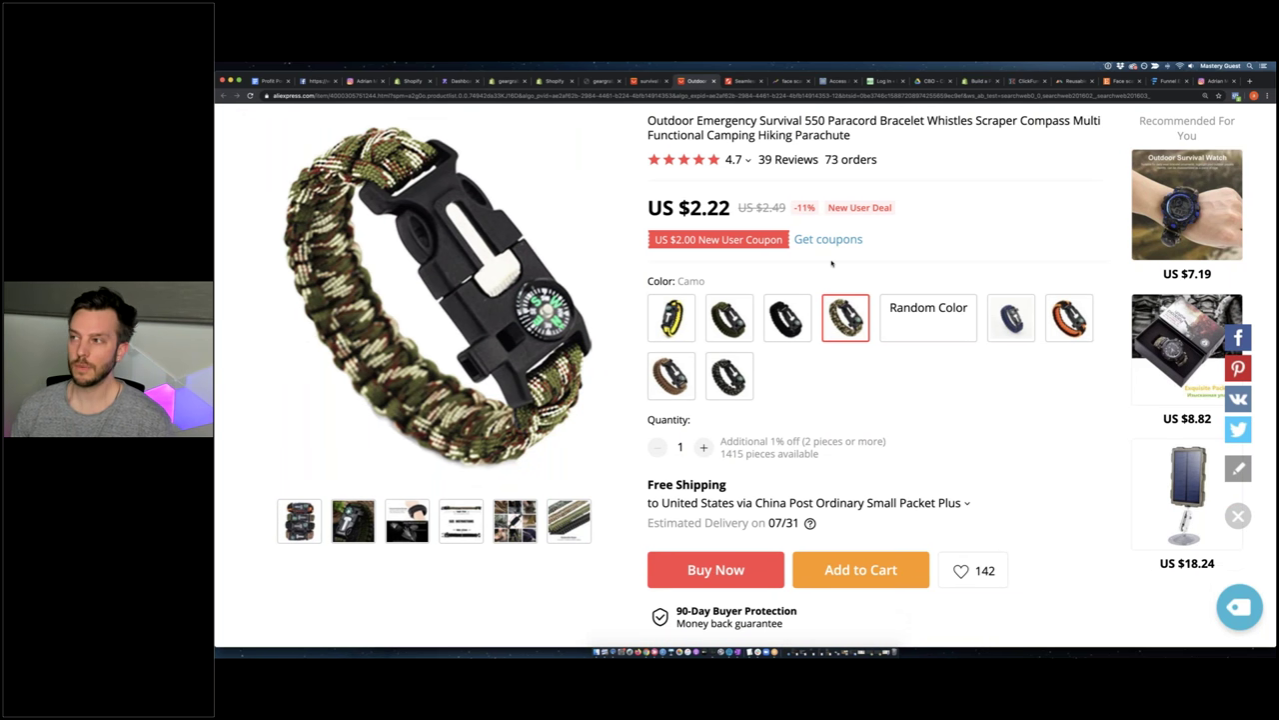
scroll(831, 262, up, 3)
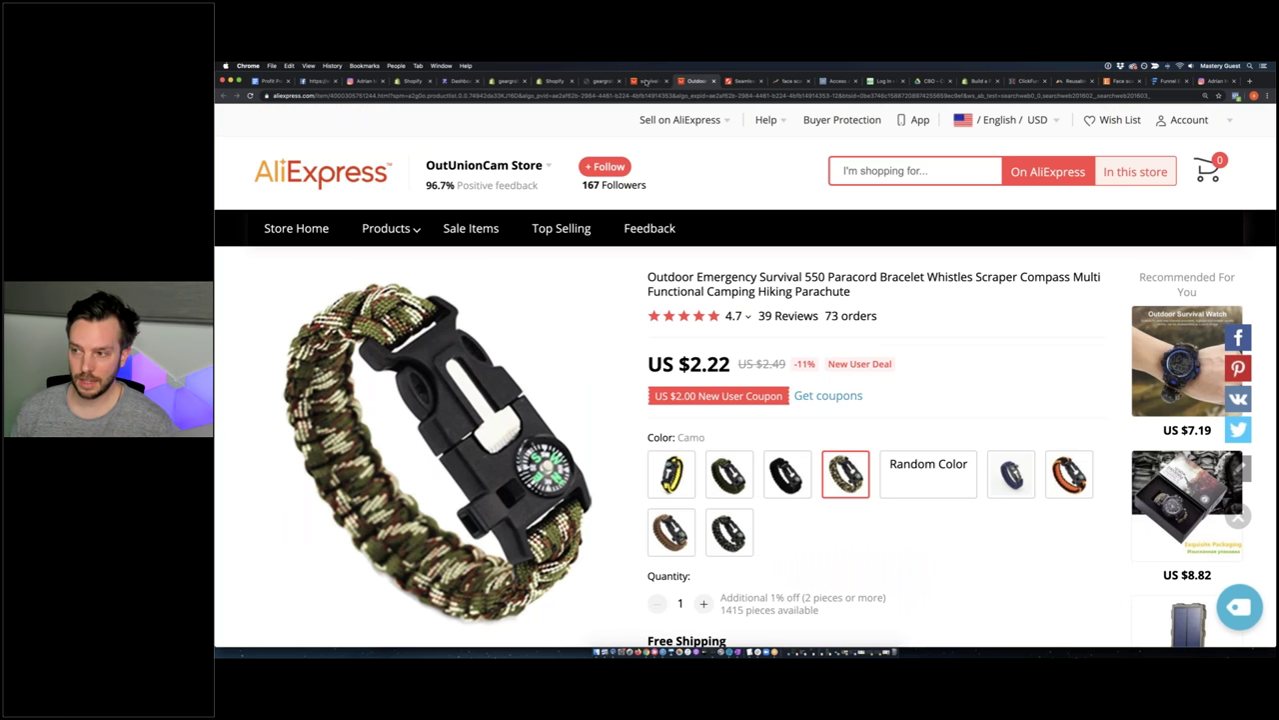
Browse the survival bracelet search results to compare the vendors' prices, ePacket availability and processing times
click(648, 80)
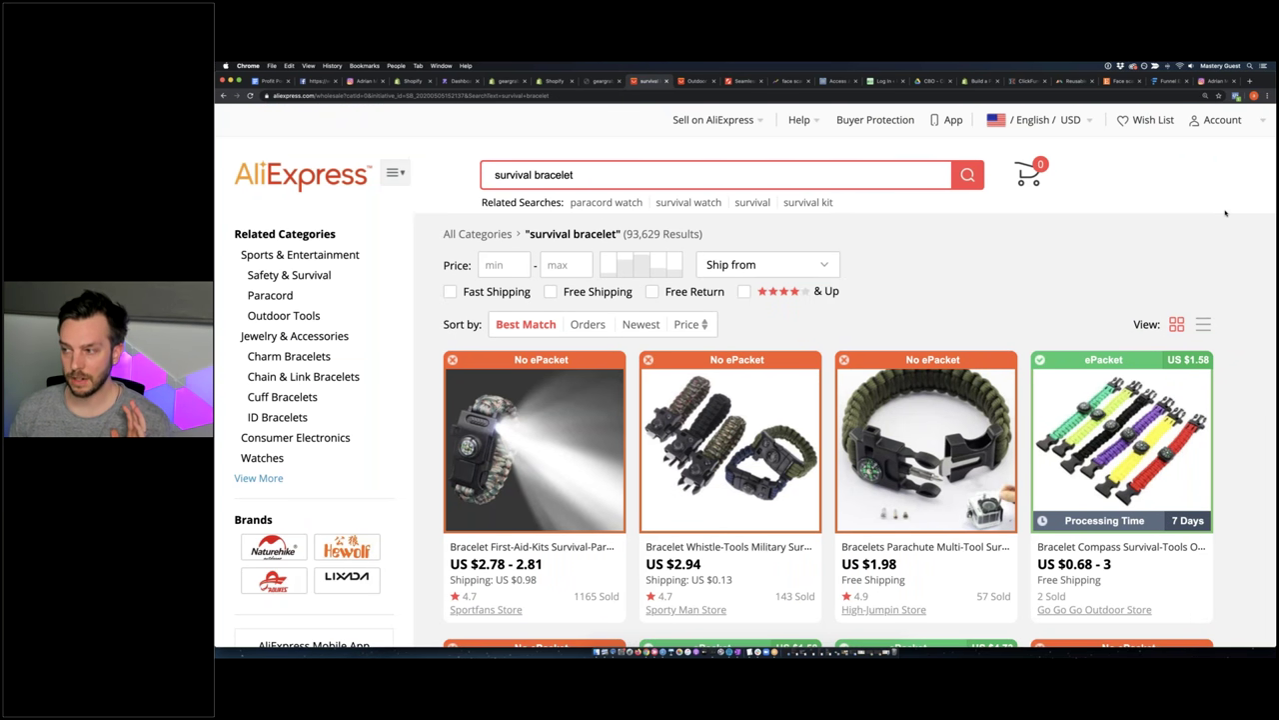
scroll(1225, 212, down, 9)
scroll(1239, 209, down, 10)
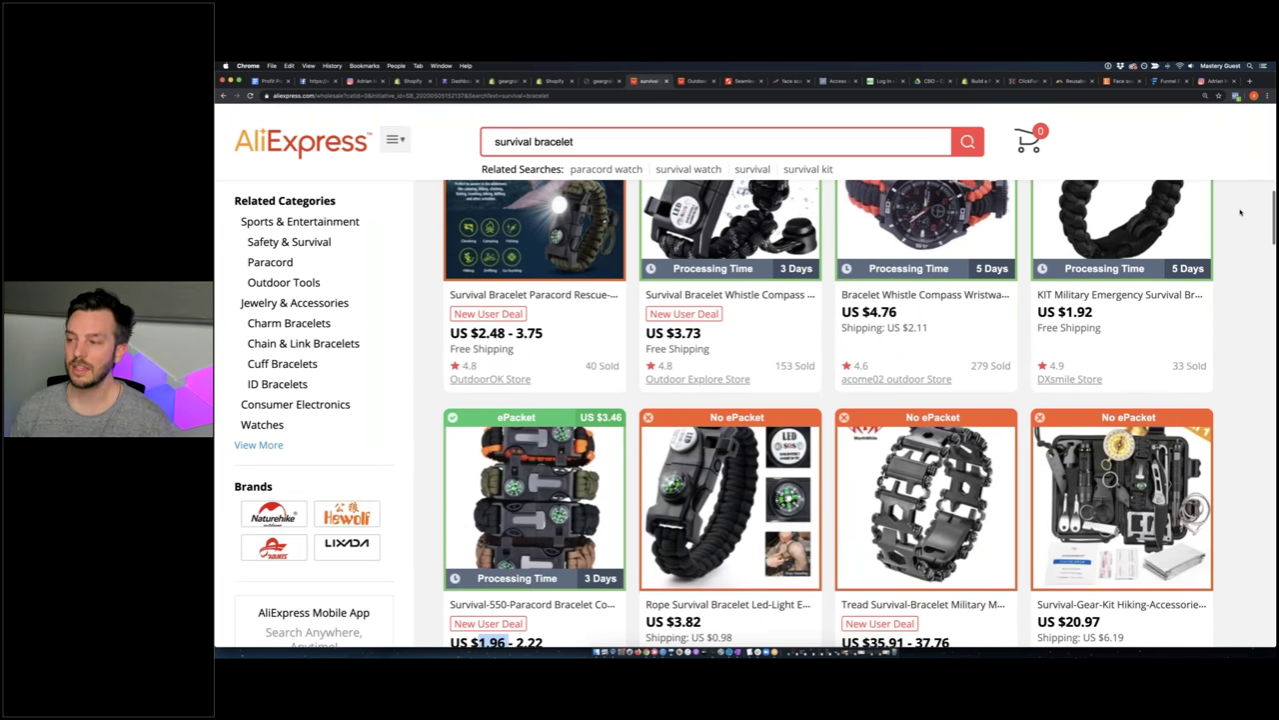
scroll(1239, 210, up, 3)
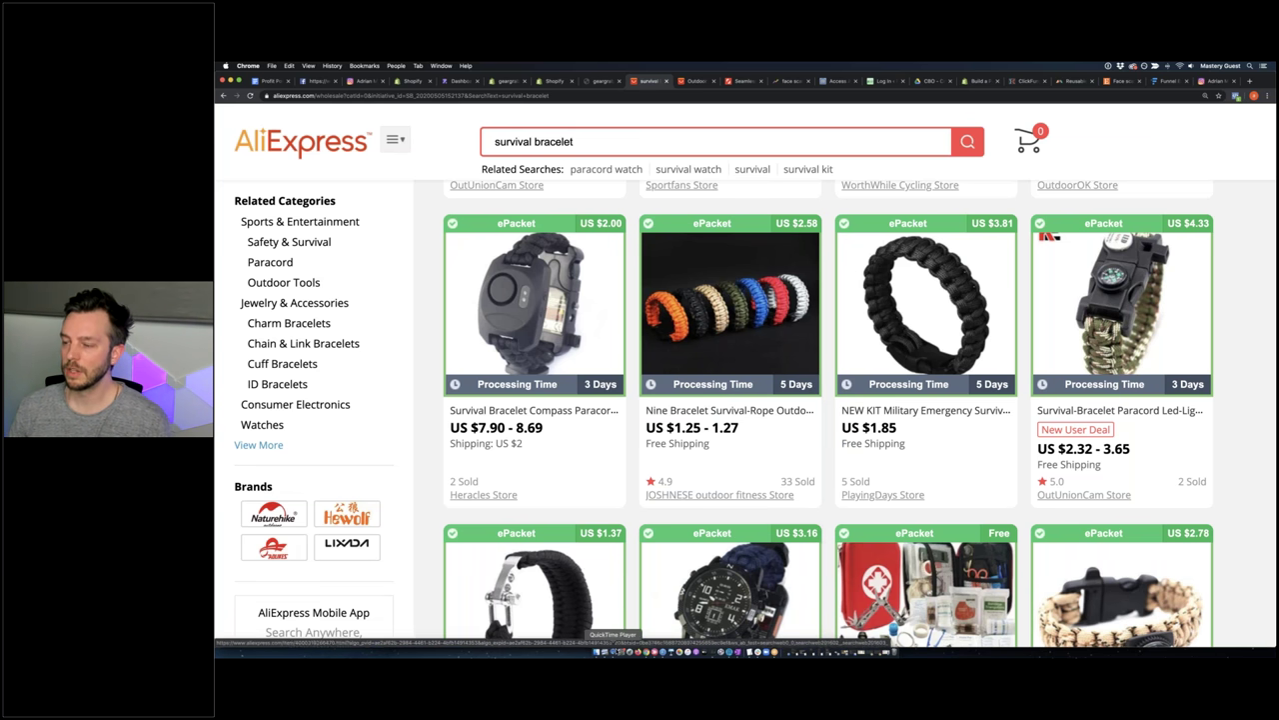
Switch to the PPH Strategy notes in QuickTime Player and handwrite "Ugly Packaging" and "No Branding" below "Manual dropshipping"
click(613, 650)
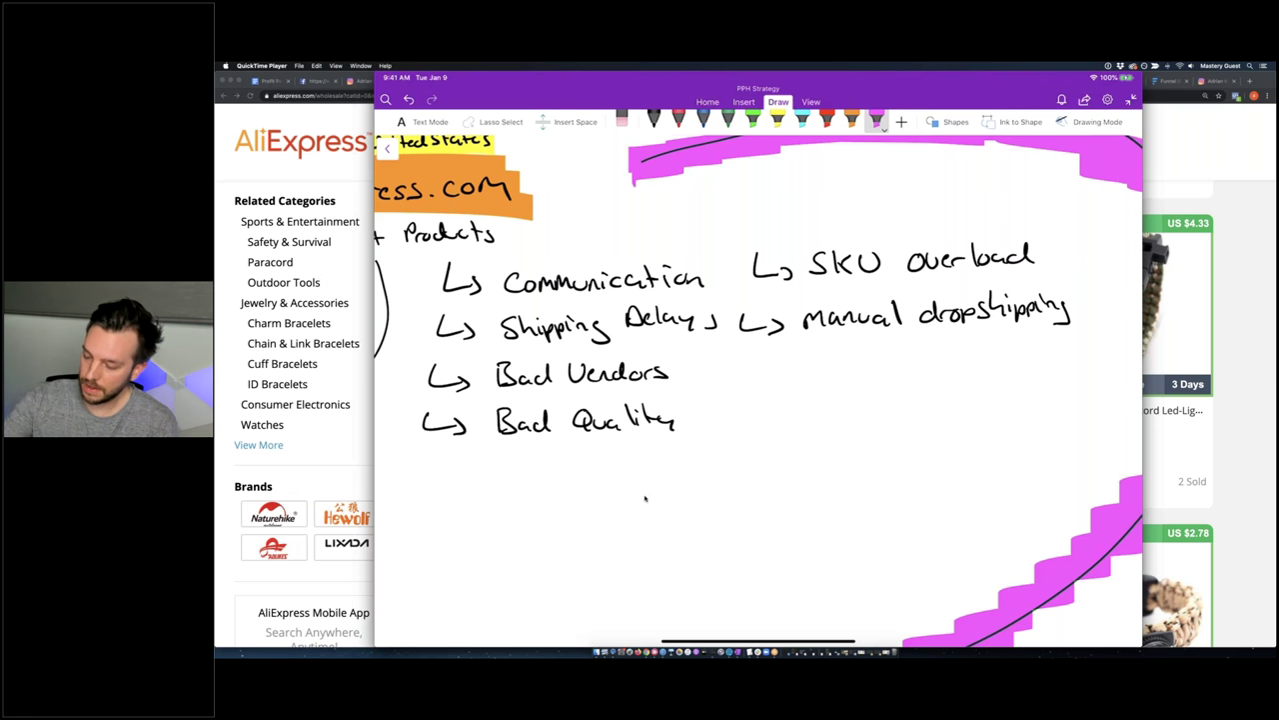
mouse_move(733, 360)
mouse_down()
mouse_move(779, 388)
mouse_move(820, 364)
mouse_move(837, 392)
mouse_move(826, 398)
mouse_move(850, 390)
mouse_up()
mouse_move(854, 370)
mouse_down()
mouse_move(857, 398)
mouse_move(903, 370)
mouse_move(979, 392)
mouse_move(1023, 376)
mouse_move(1030, 390)
mouse_up()
mouse_move(722, 414)
mouse_down()
mouse_move(717, 434)
mouse_move(804, 446)
mouse_move(825, 420)
mouse_up()
drag(837, 432, 962, 440)
mouse_move(973, 429)
mouse_down()
mouse_move(995, 428)
mouse_move(991, 466)
mouse_up()
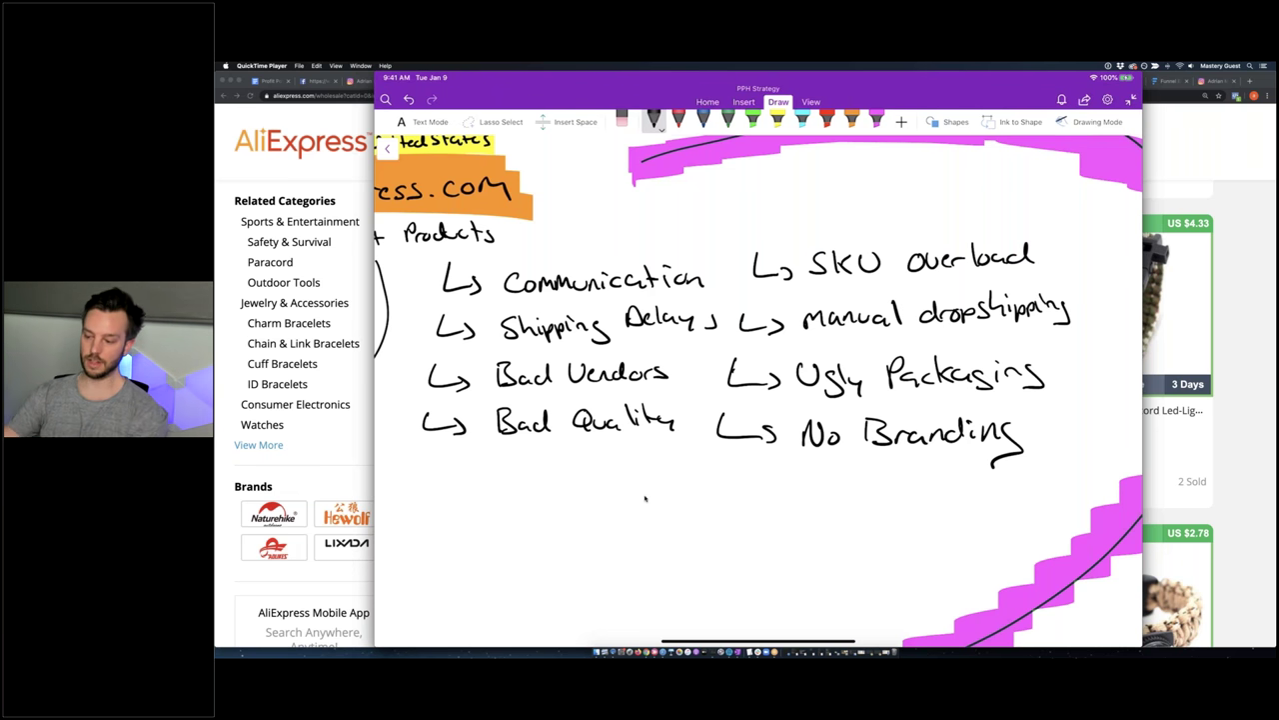
Cross out the list of dropshipping problems and the AliExpress.com heading with large red X marks
scroll(645, 497, down, 3)
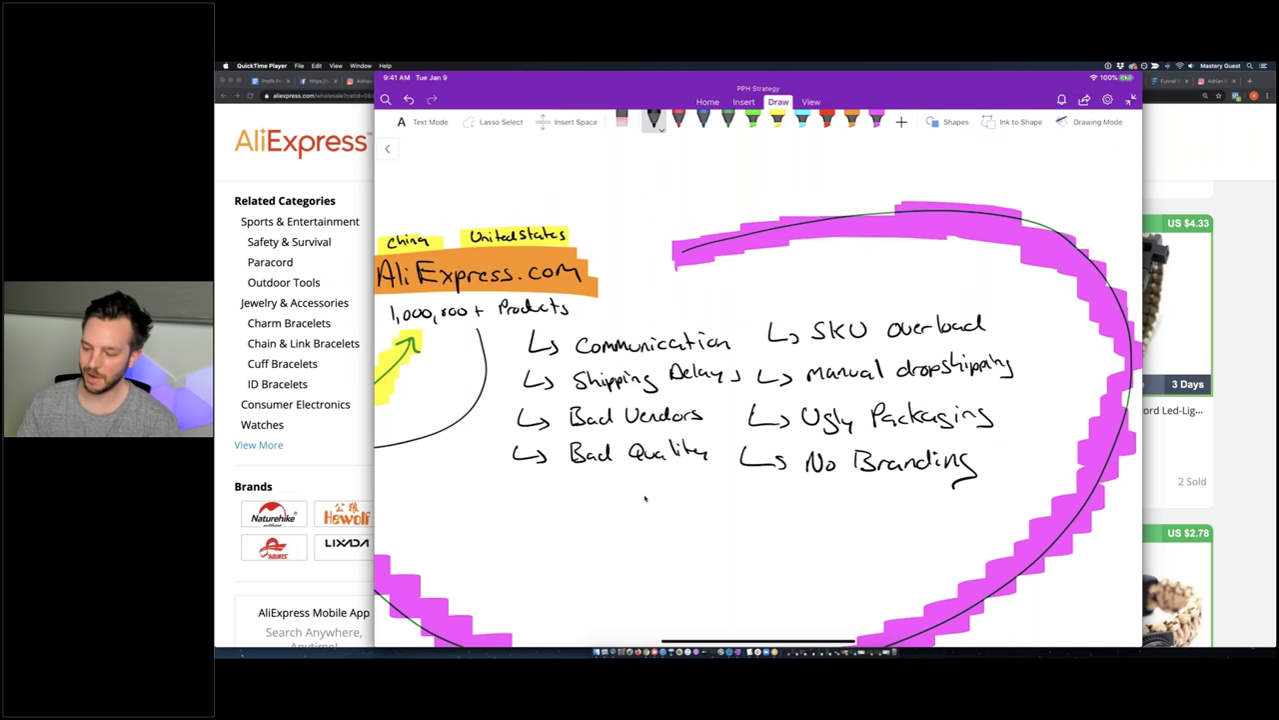
scroll(644, 497, down, 3)
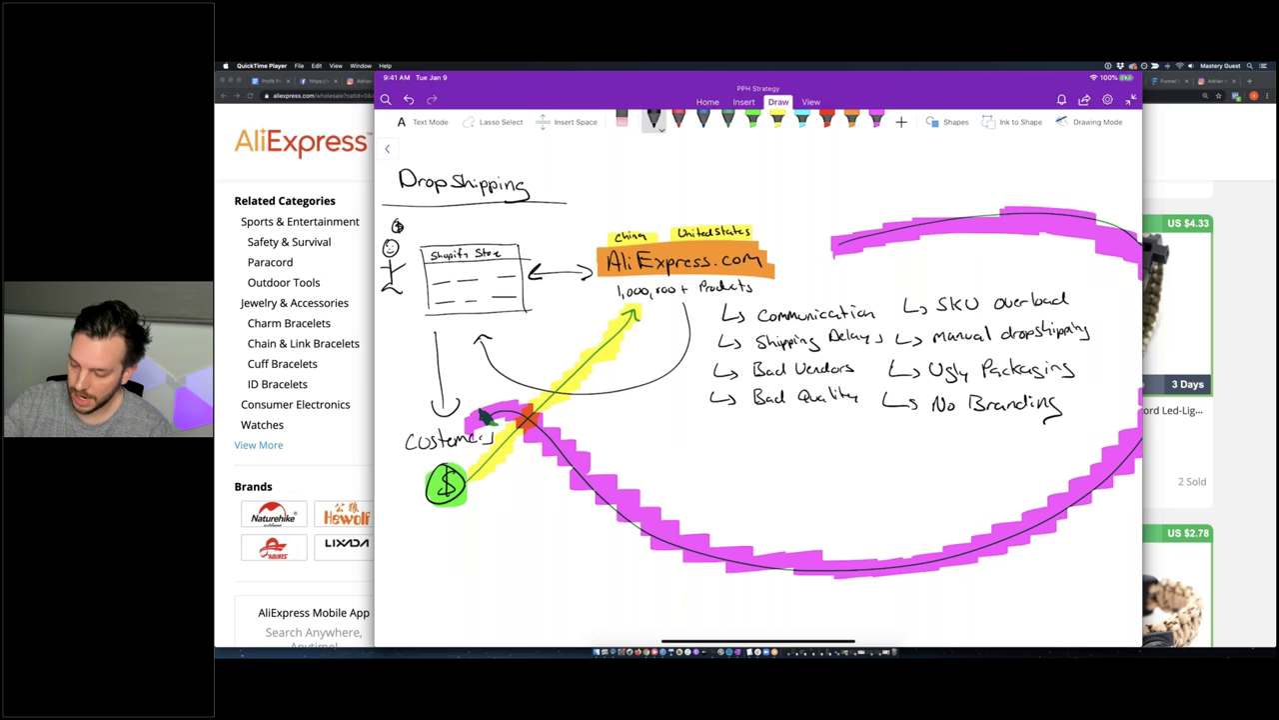
click(678, 118)
drag(801, 274, 1028, 389)
mouse_move(827, 407)
mouse_down()
mouse_move(801, 430)
mouse_move(1012, 272)
mouse_up()
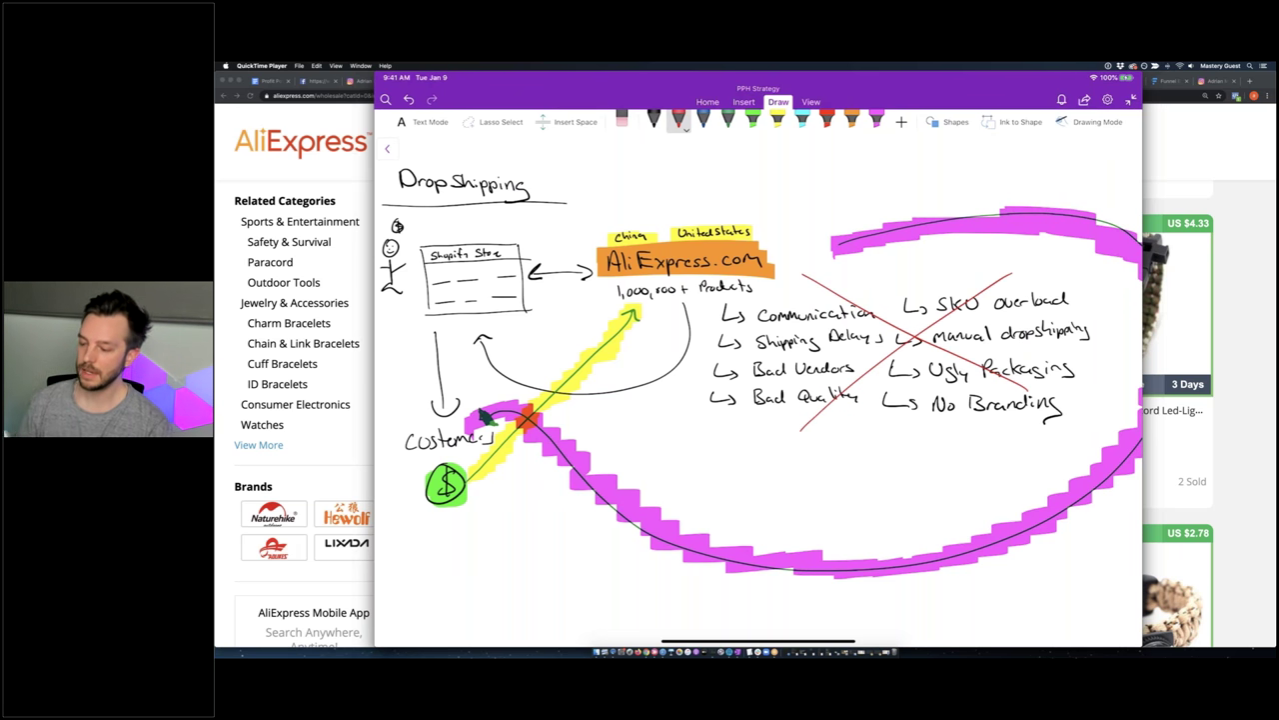
drag(628, 184, 776, 317)
drag(645, 327, 758, 171)
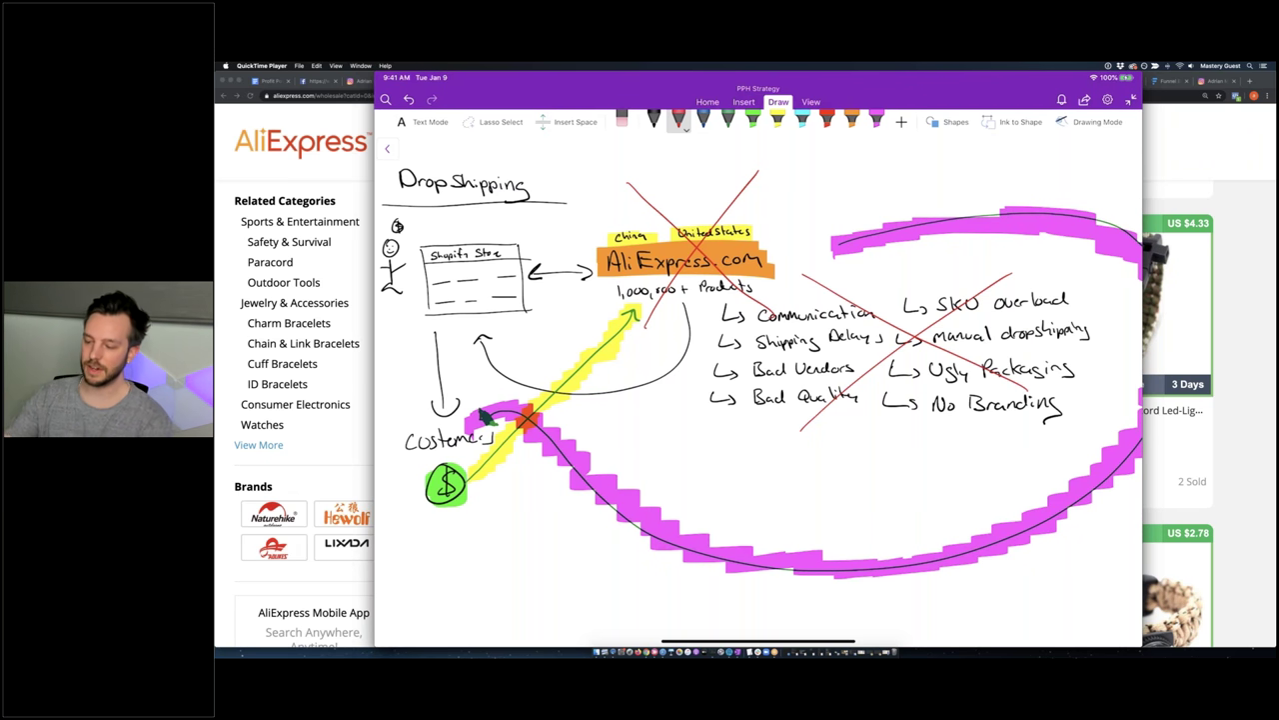
Draw a smiling stick figure and an empty store window with a header strip in black ink, in the blank area below the dropshipping diagram
scroll(760, 379, down, 5)
click(654, 118)
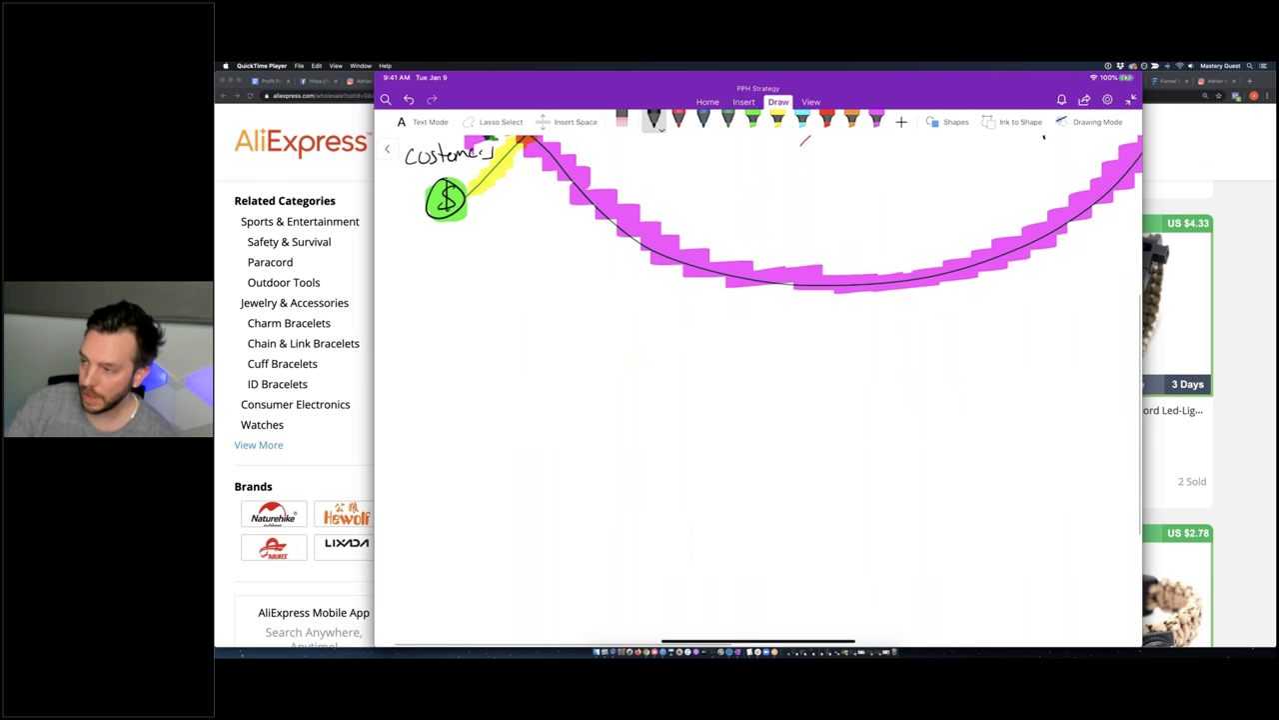
scroll(759, 379, up, 5)
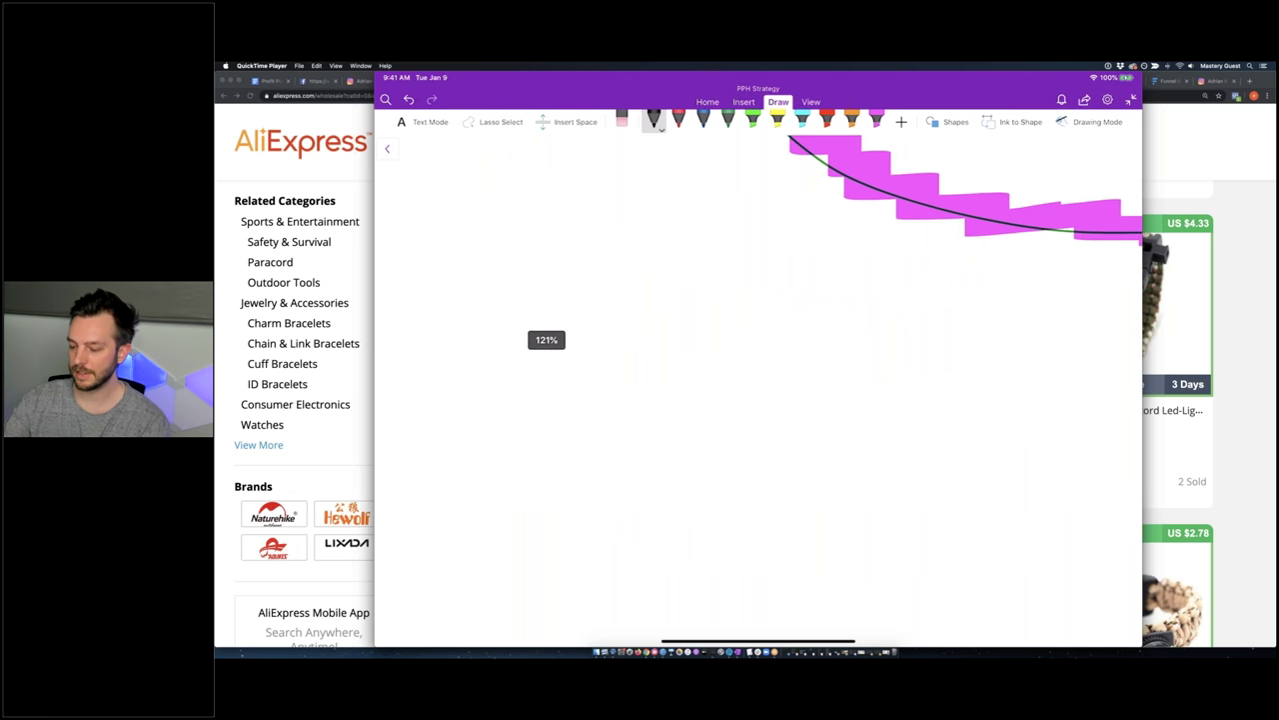
scroll(760, 380, down, 2)
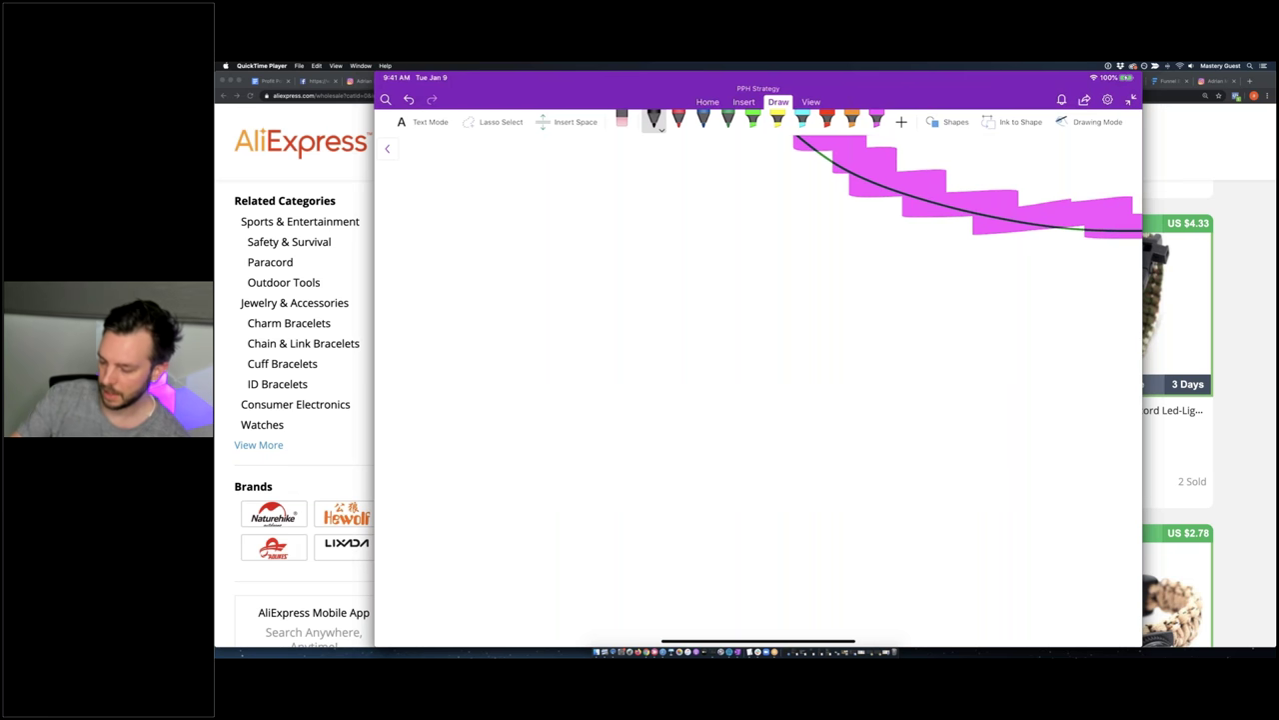
mouse_move(461, 346)
mouse_down()
mouse_move(464, 432)
mouse_move(491, 440)
mouse_up()
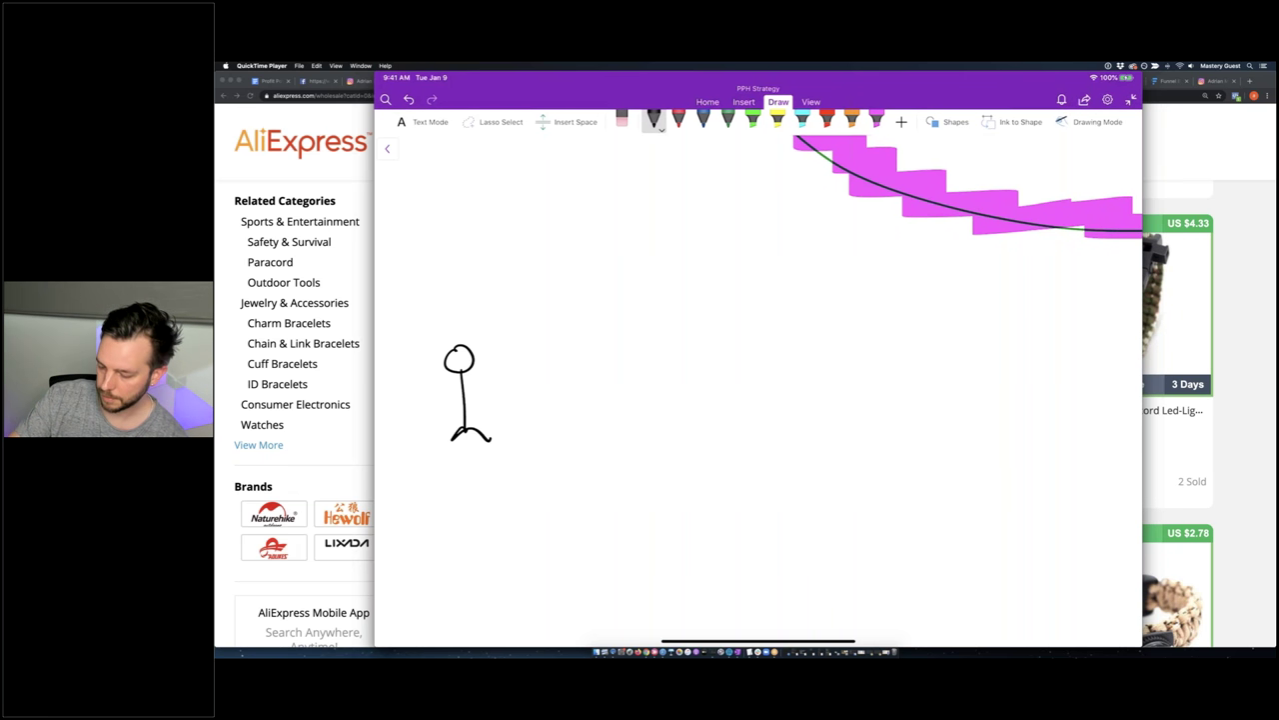
mouse_move(452, 361)
mouse_down()
mouse_move(470, 360)
mouse_move(520, 428)
mouse_move(686, 450)
mouse_move(682, 328)
mouse_move(519, 327)
mouse_move(521, 354)
mouse_move(697, 348)
mouse_up()
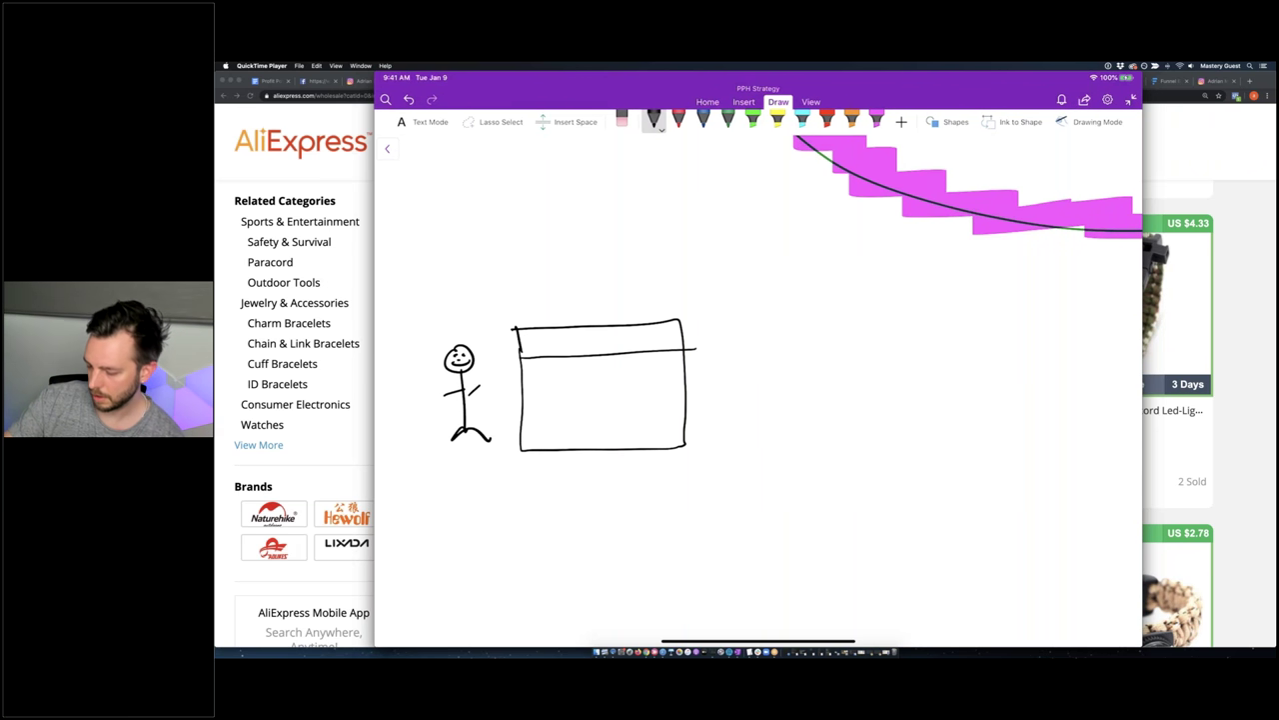
Handwrite "Your Store" in the header strip of the store window
mouse_move(539, 332)
mouse_down()
mouse_move(546, 350)
mouse_move(617, 348)
mouse_up()
drag(613, 338, 633, 339)
drag(642, 346, 647, 336)
drag(651, 340, 660, 342)
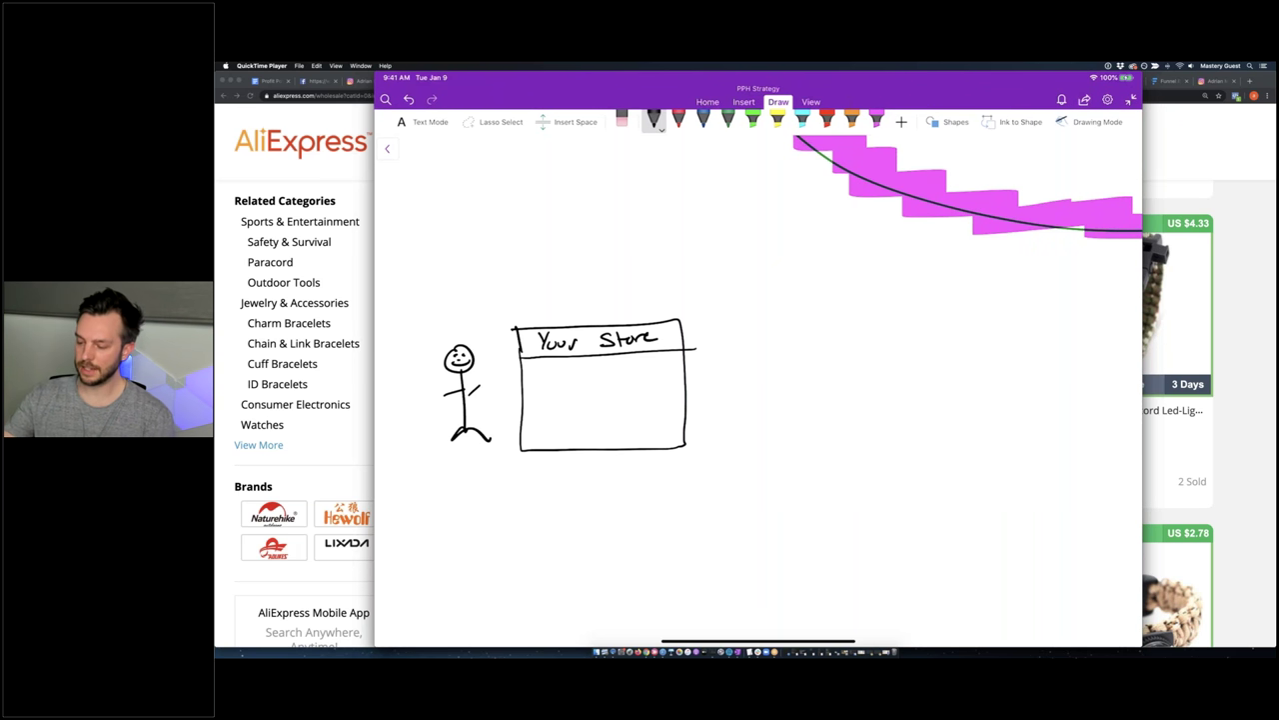
Draw an arrow pointing away from the store window and handwrite "Big Solution" on two lines at its tip
drag(711, 381, 755, 379)
drag(757, 371, 771, 383)
drag(798, 332, 798, 357)
mouse_move(798, 334)
mouse_down()
mouse_move(811, 357)
mouse_move(845, 355)
mouse_move(792, 402)
mouse_move(828, 400)
mouse_up()
drag(834, 390, 858, 400)
drag(847, 386, 870, 400)
drag(884, 389, 903, 400)
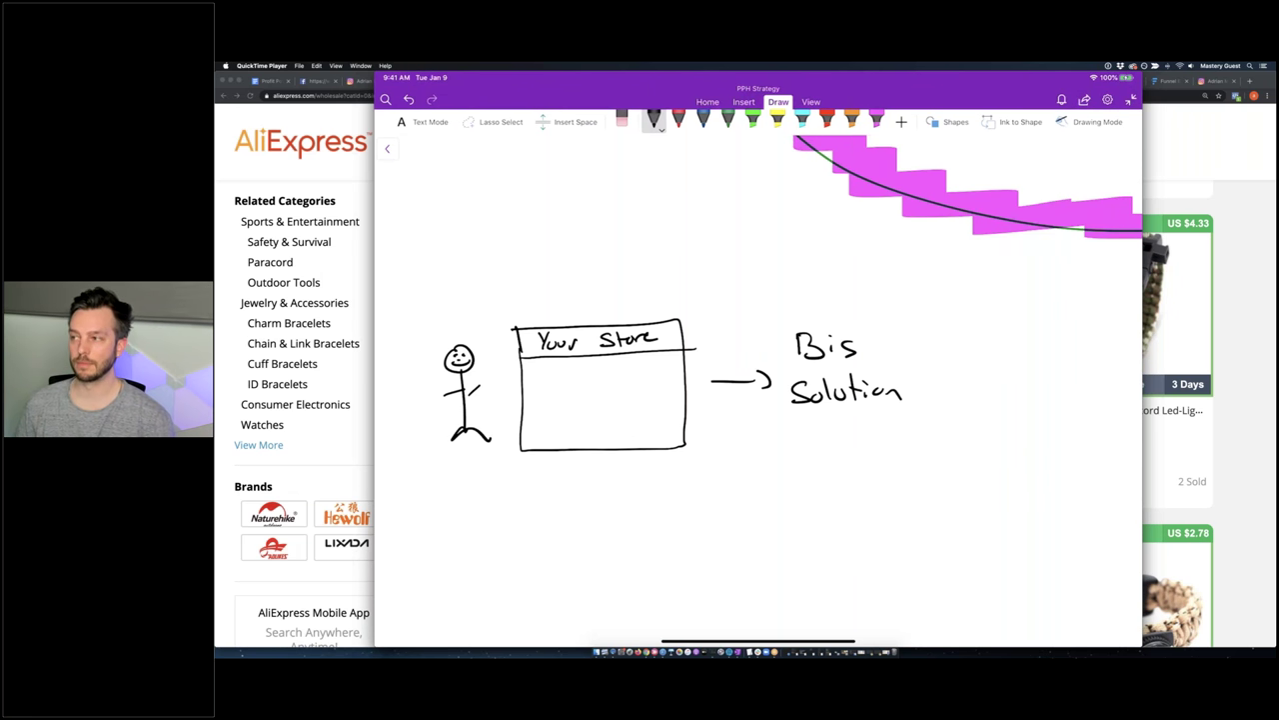
Handwrite "(simple)" in parentheses above "Big Solution"
mouse_move(786, 307)
mouse_down()
mouse_move(771, 322)
mouse_move(822, 320)
mouse_up()
drag(828, 311, 836, 316)
mouse_move(845, 296)
mouse_down()
mouse_move(849, 320)
mouse_move(875, 325)
mouse_up()
drag(773, 294, 769, 330)
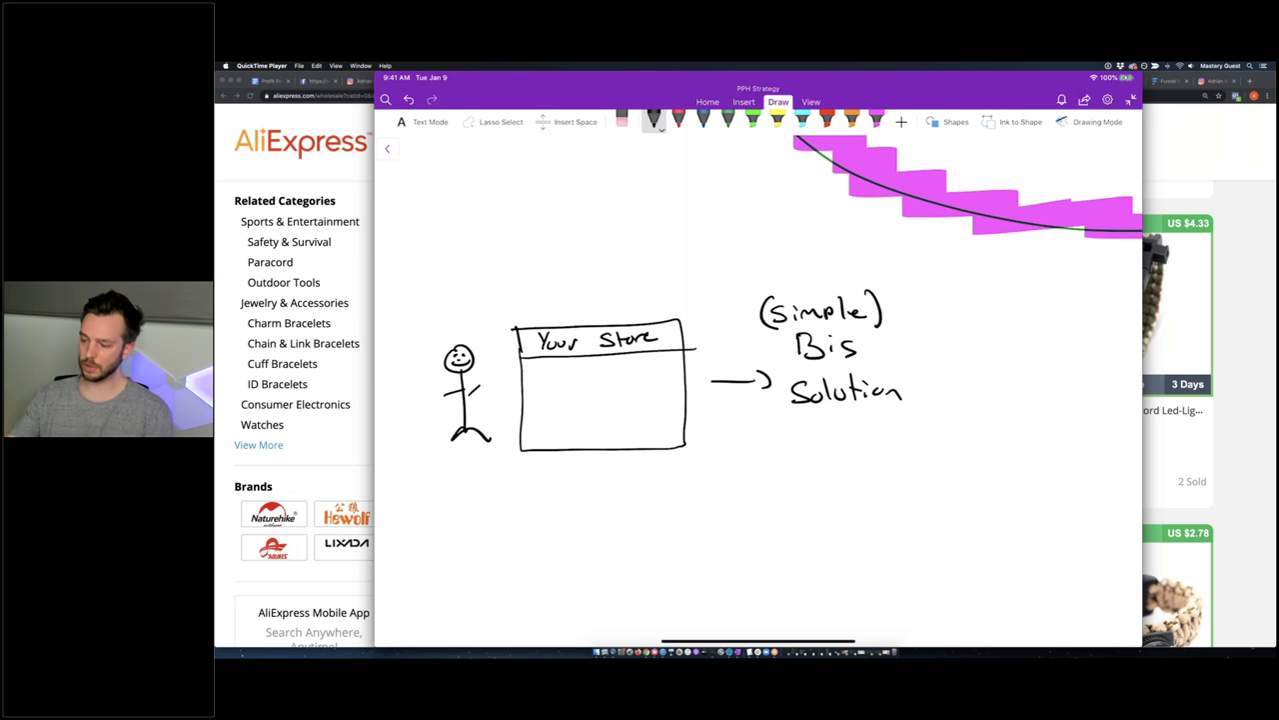
Draw a second arrow leading on from "Big Solution" and handwrite "Automated" at its tip
scroll(760, 379, right, 3)
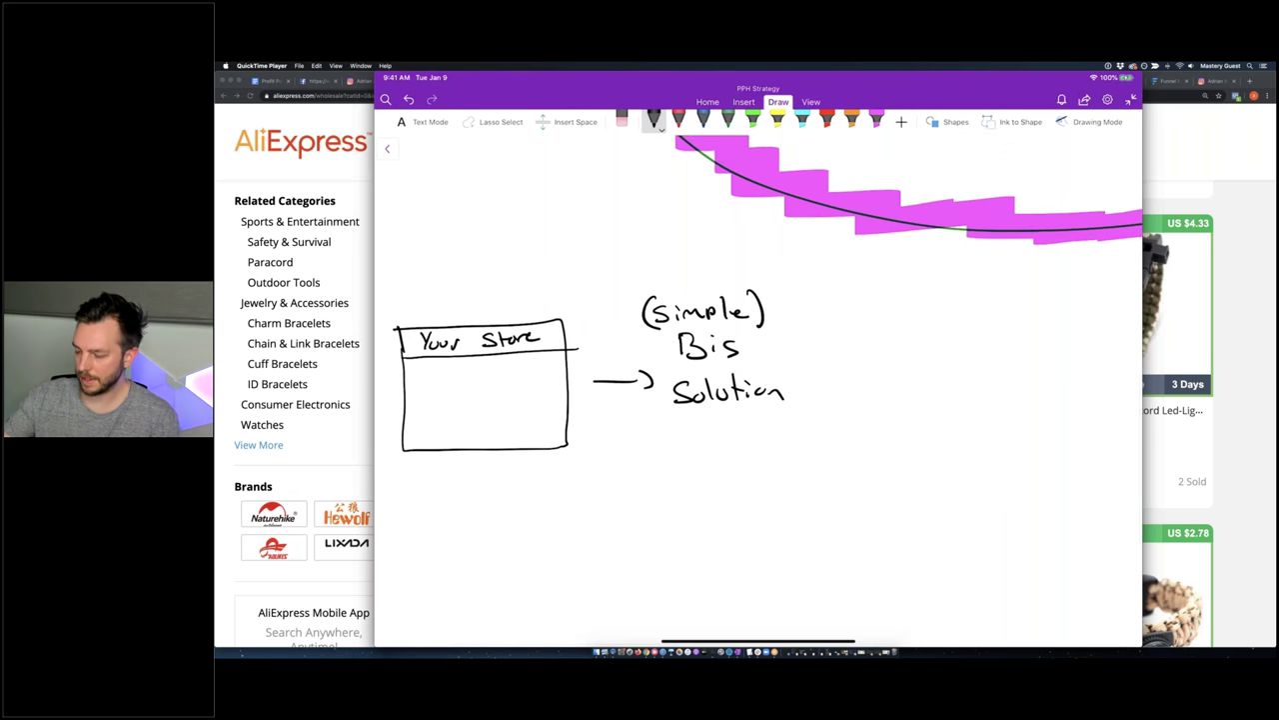
mouse_move(778, 356)
mouse_down()
mouse_move(825, 356)
mouse_move(829, 369)
mouse_move(875, 332)
mouse_move(891, 365)
mouse_up()
drag(874, 353, 924, 362)
drag(913, 340, 935, 340)
drag(943, 346, 975, 358)
drag(989, 345, 1006, 358)
drag(995, 342, 1032, 358)
drag(1044, 348, 1053, 361)
List "Products", "Shipping" and "Branding" with hooked arrows beneath "Automated", and highlight that heading in light blue
drag(873, 392, 932, 414)
drag(942, 422, 956, 412)
drag(966, 412, 975, 420)
drag(977, 410, 991, 418)
drag(1007, 400, 1020, 418)
mouse_move(880, 444)
mouse_down()
mouse_move(872, 462)
mouse_move(969, 467)
mouse_up()
mouse_move(986, 445)
mouse_down()
mouse_move(984, 465)
mouse_move(1025, 450)
mouse_up()
drag(1037, 448, 1029, 468)
mouse_move(871, 490)
mouse_down()
mouse_move(922, 516)
mouse_move(973, 514)
mouse_move(989, 494)
mouse_move(1022, 520)
mouse_up()
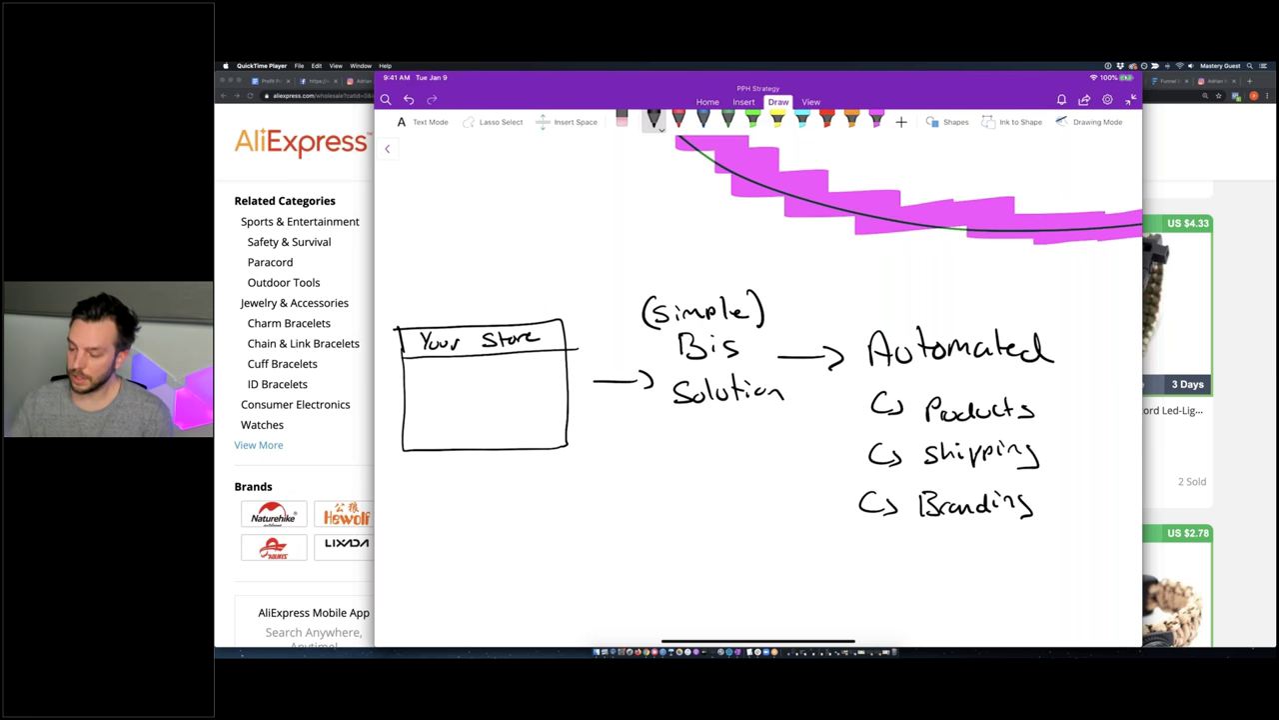
click(802, 119)
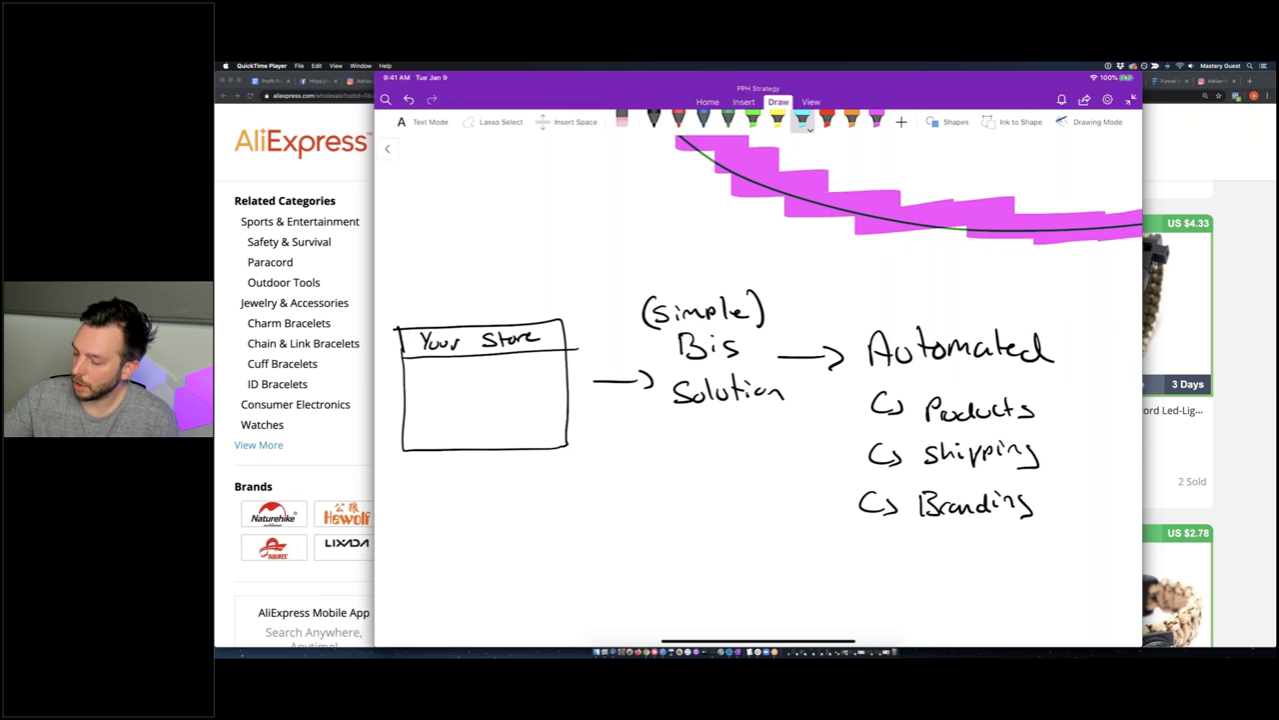
mouse_move(859, 362)
mouse_down()
mouse_move(1075, 362)
mouse_move(860, 345)
mouse_move(1091, 340)
mouse_up()
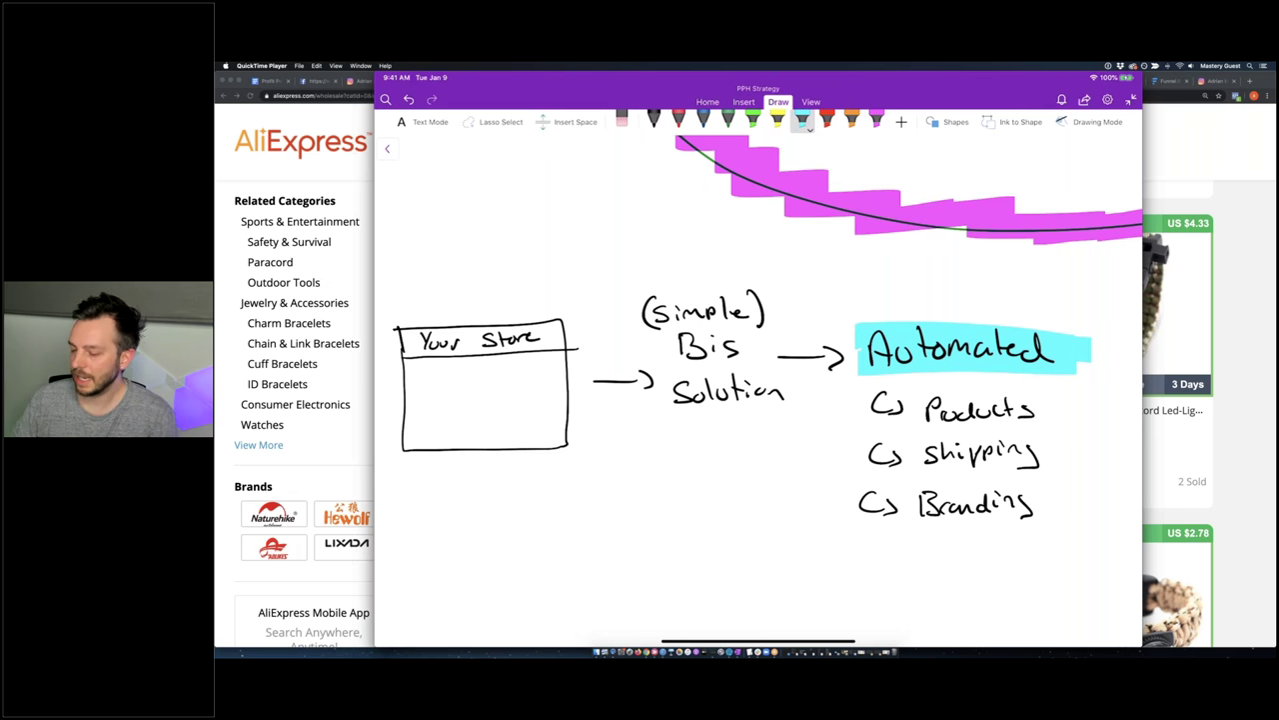
Switch to the Zendrop home page in Chrome, widen its window and enlarge the feature cards to 150% zoom
scroll(759, 380, down, 3)
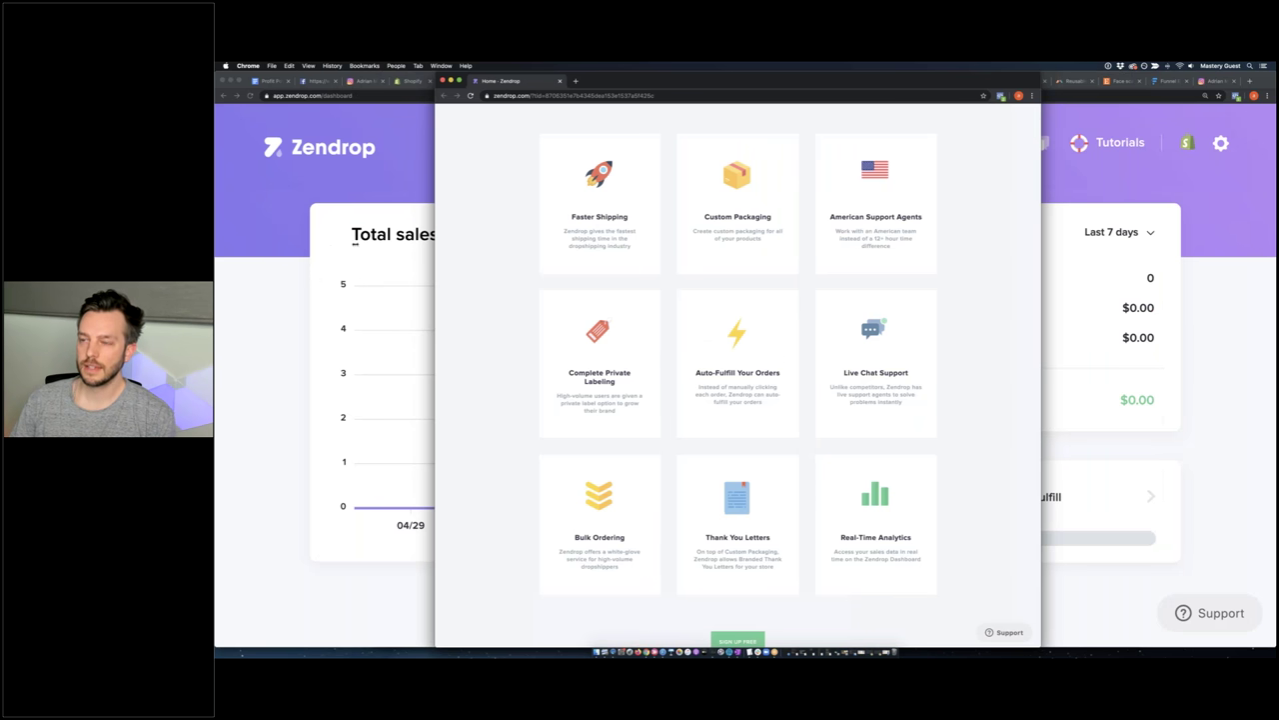
drag(317, 245, 300, 245)
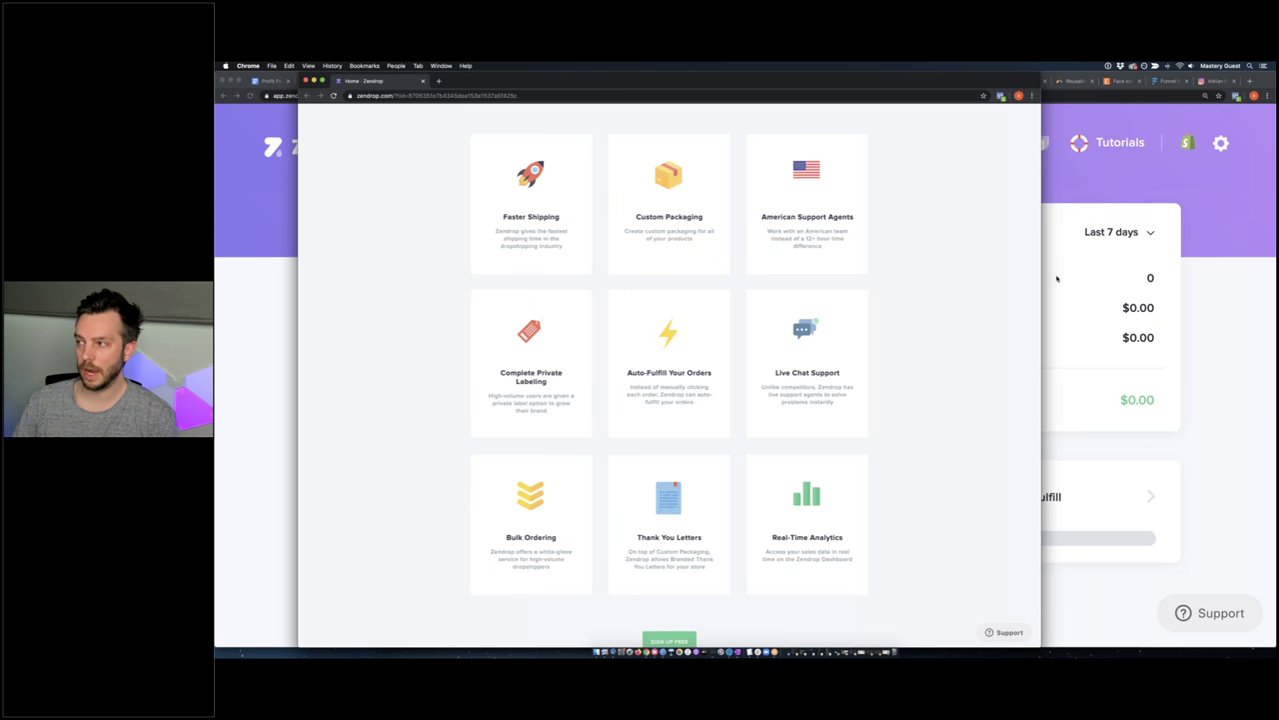
drag(1139, 289, 1205, 295)
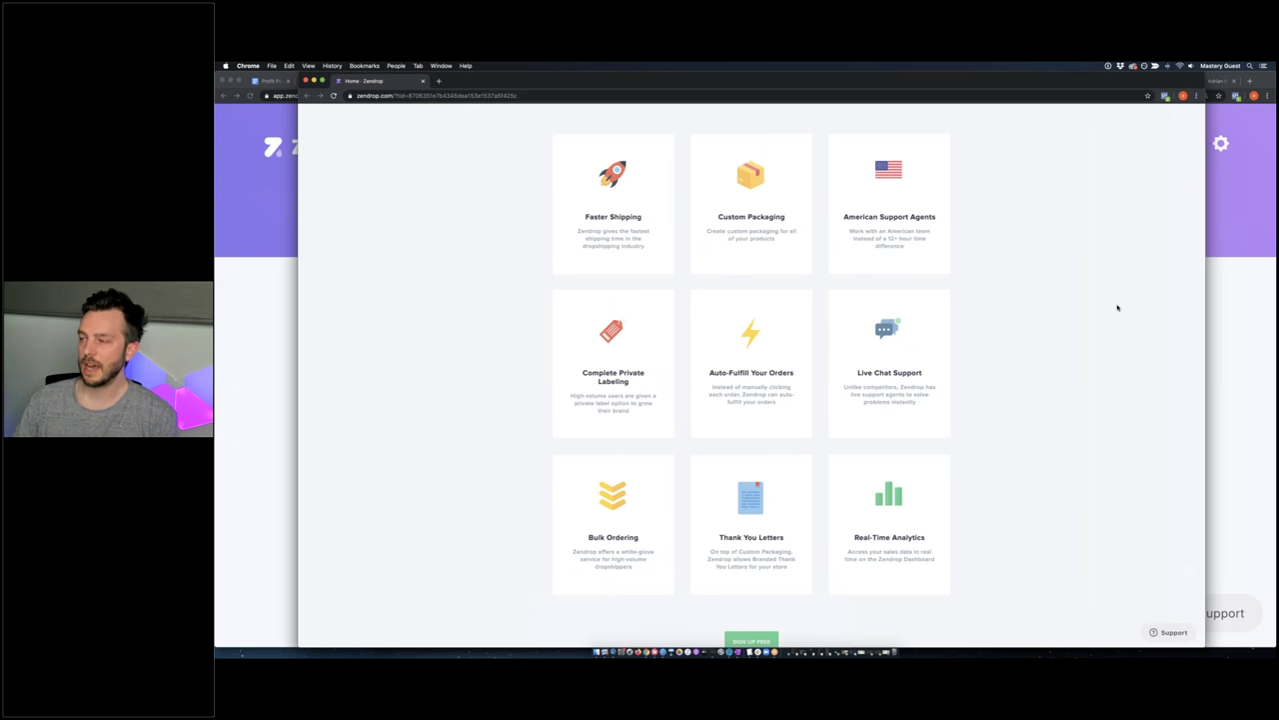
key(super+plus)
key(super+plus)
key(super+plus)
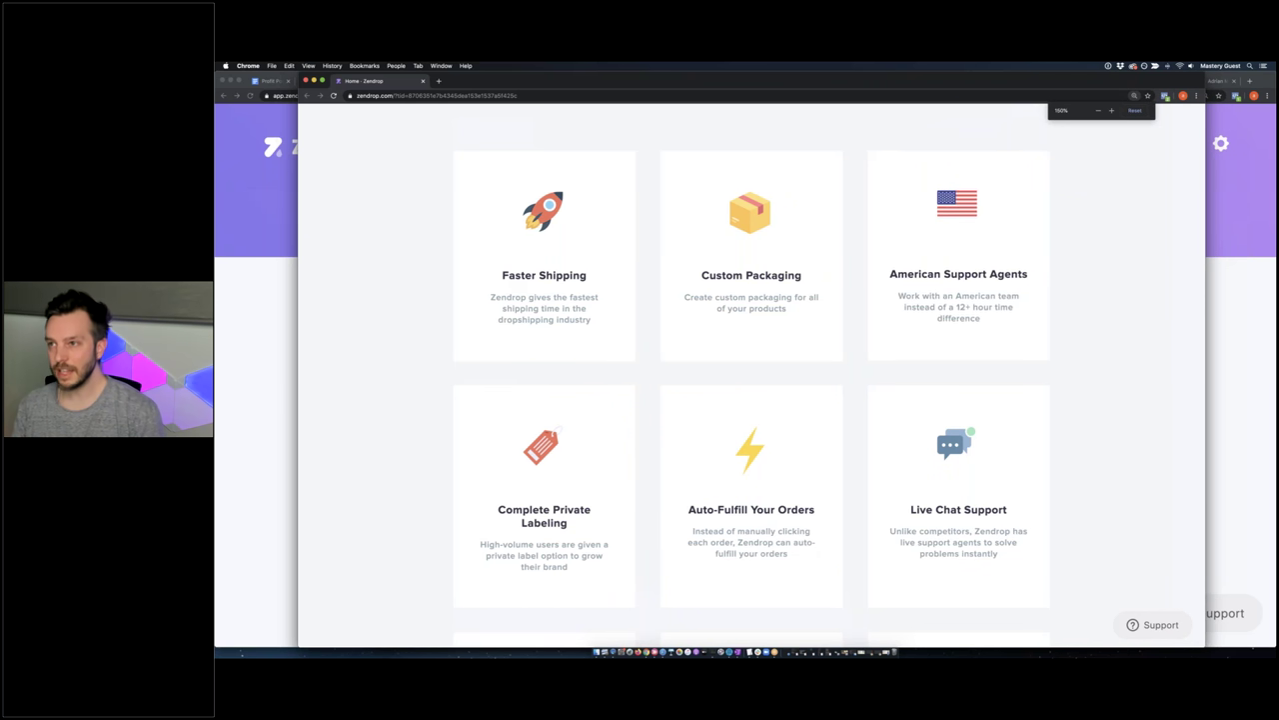
Examine Zendrop's feature cards, highlighting the descriptions of Faster Shipping, Custom Packaging, American Support Agents and Complete Private Labeling
scroll(446, 231, down, 1)
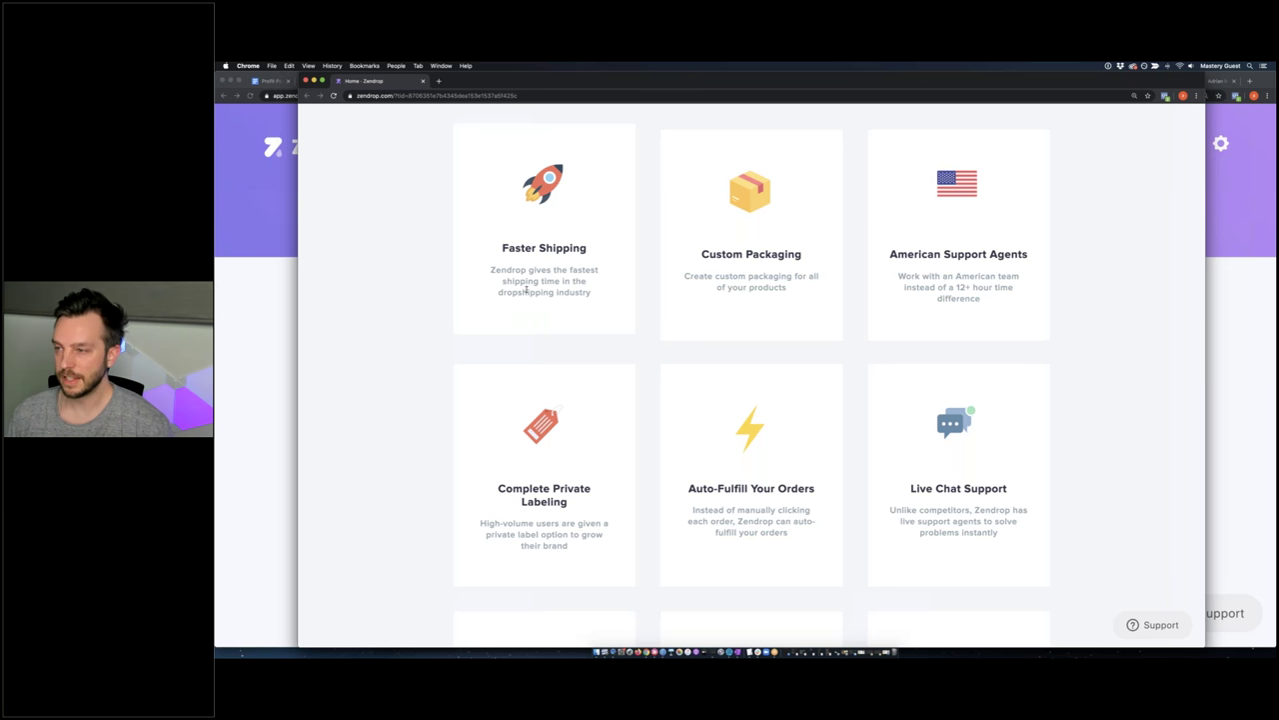
triple_click(575, 281)
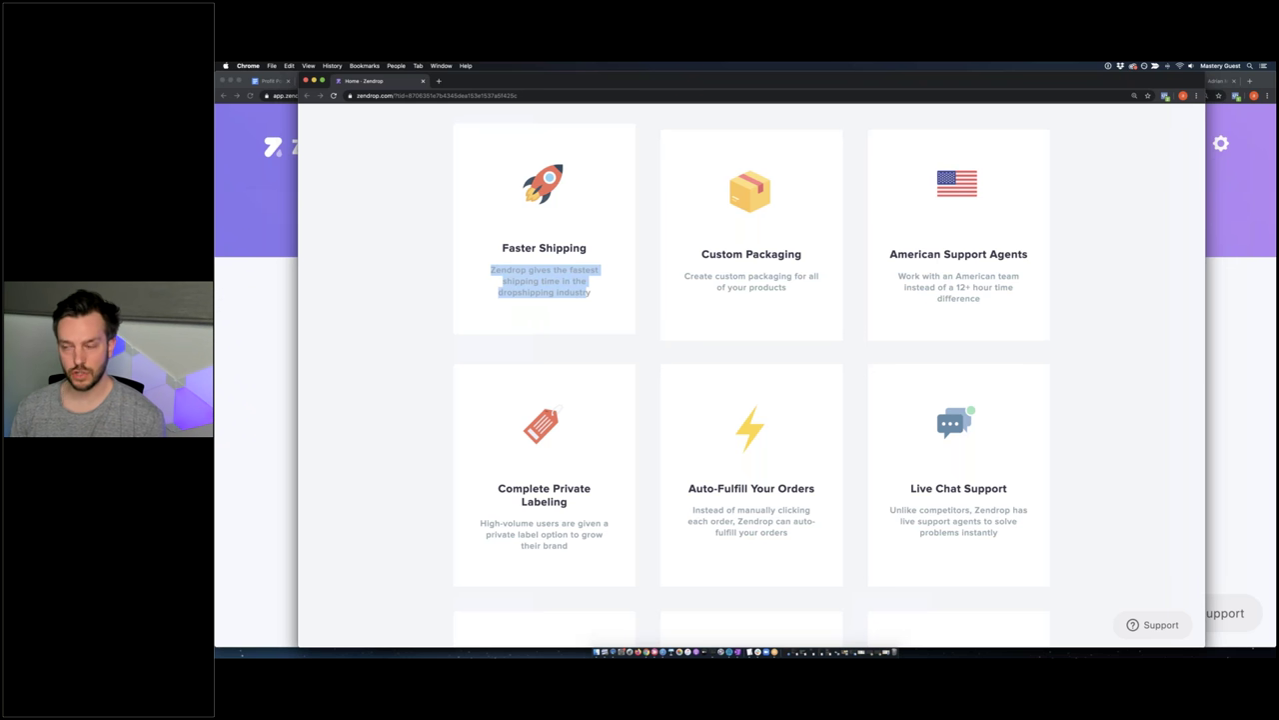
click(575, 281)
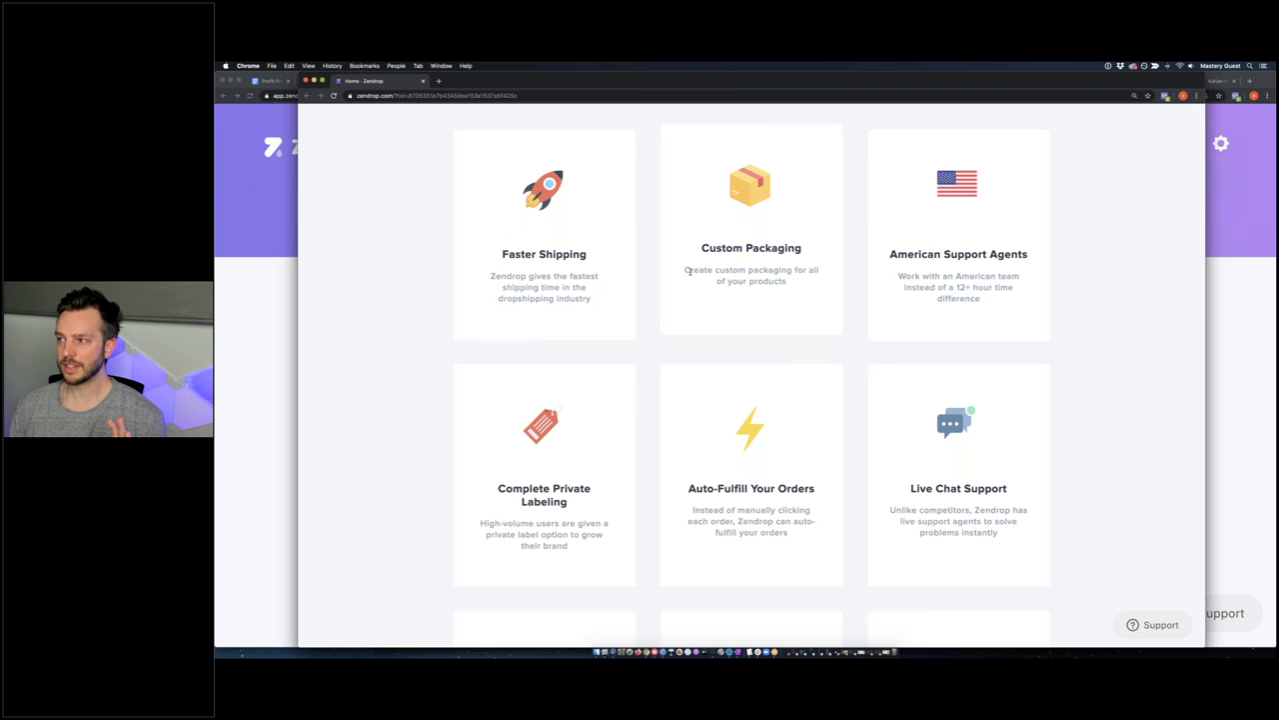
drag(686, 270, 799, 289)
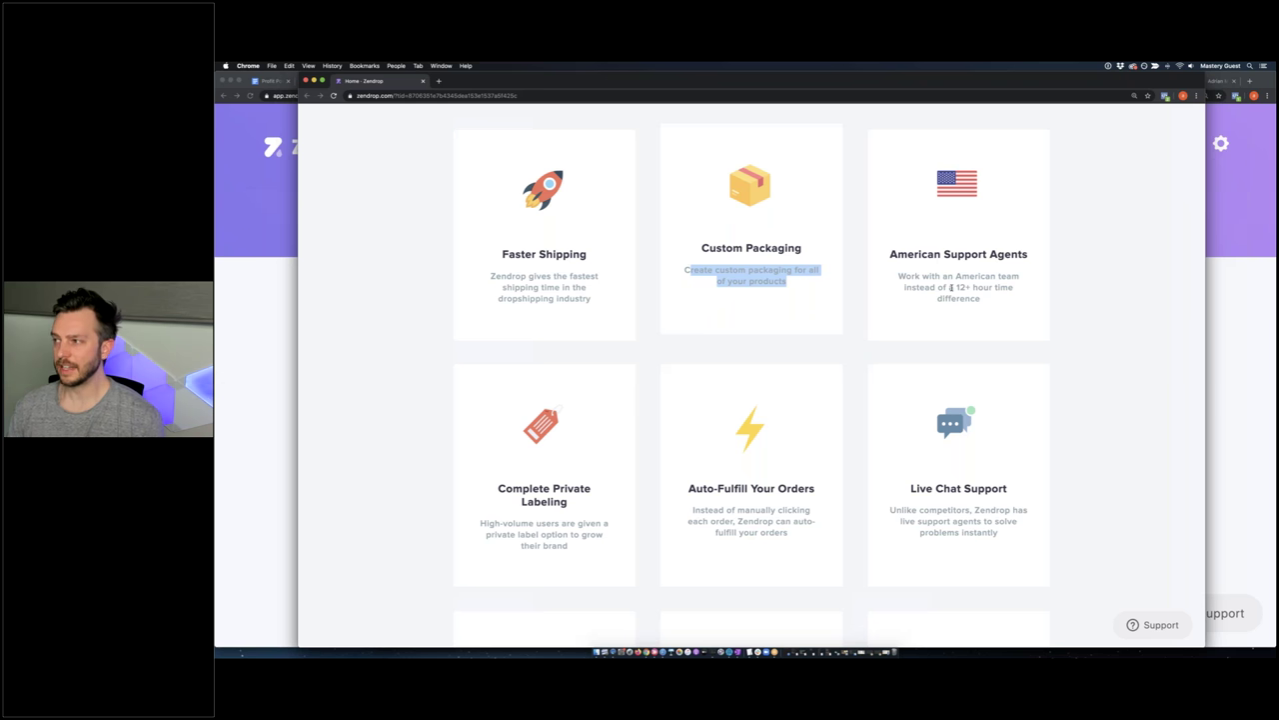
drag(898, 270, 990, 295)
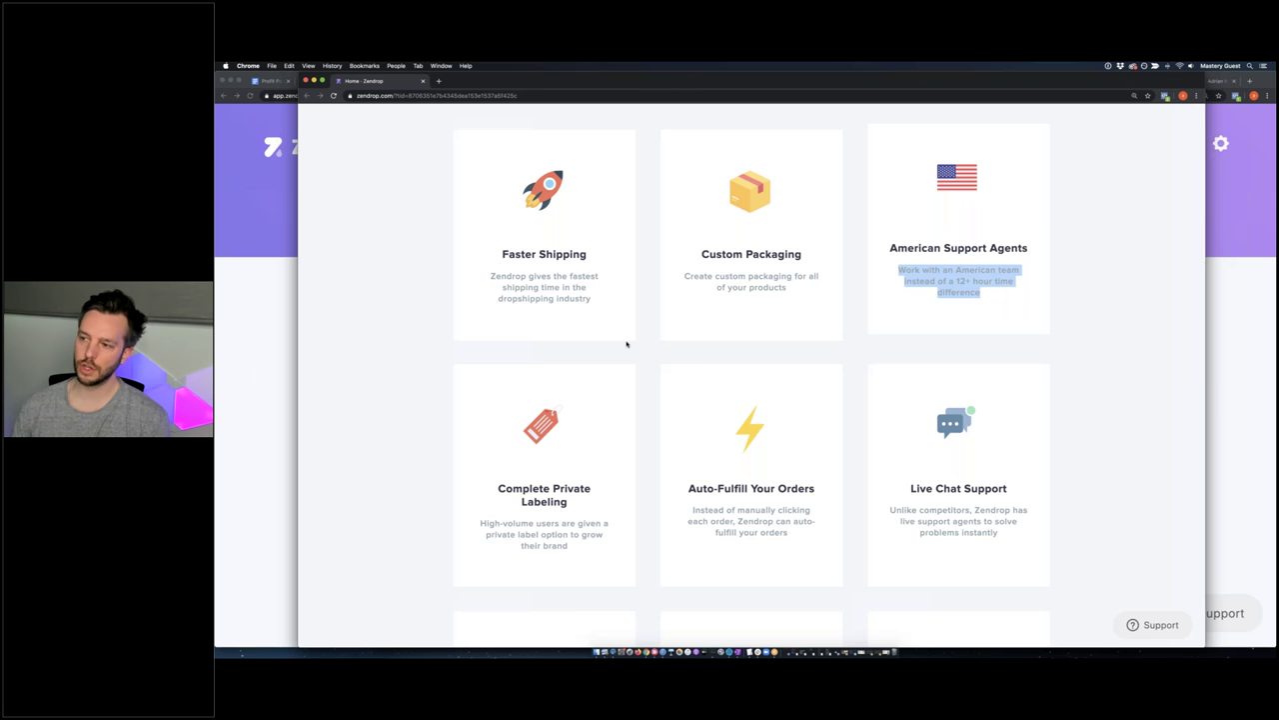
drag(509, 521, 586, 545)
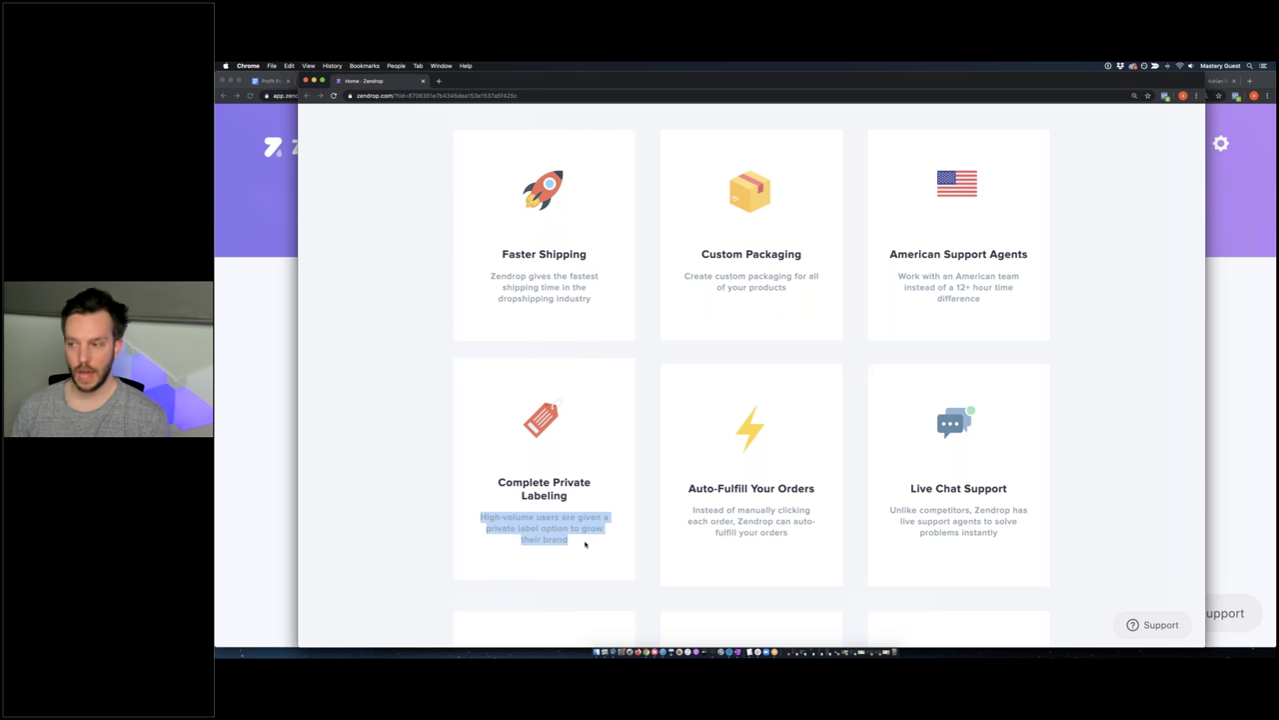
scroll(590, 534, down, 3)
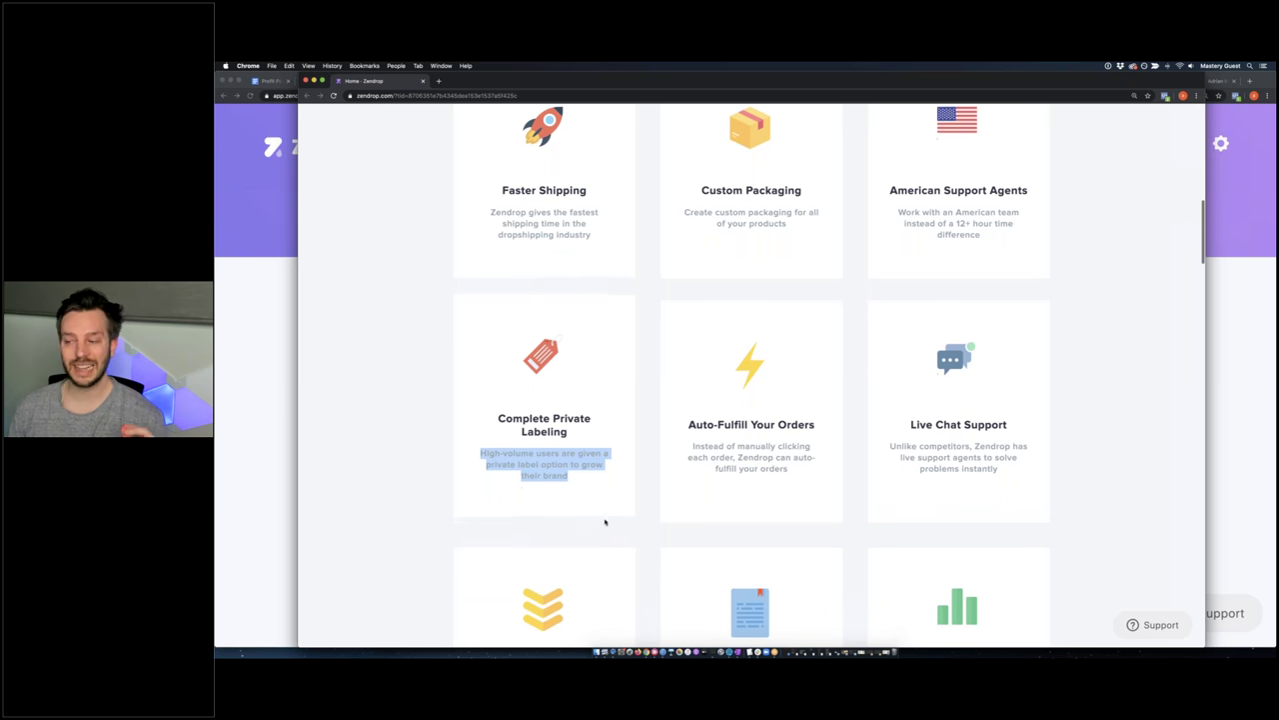
scroll(604, 518, down, 1)
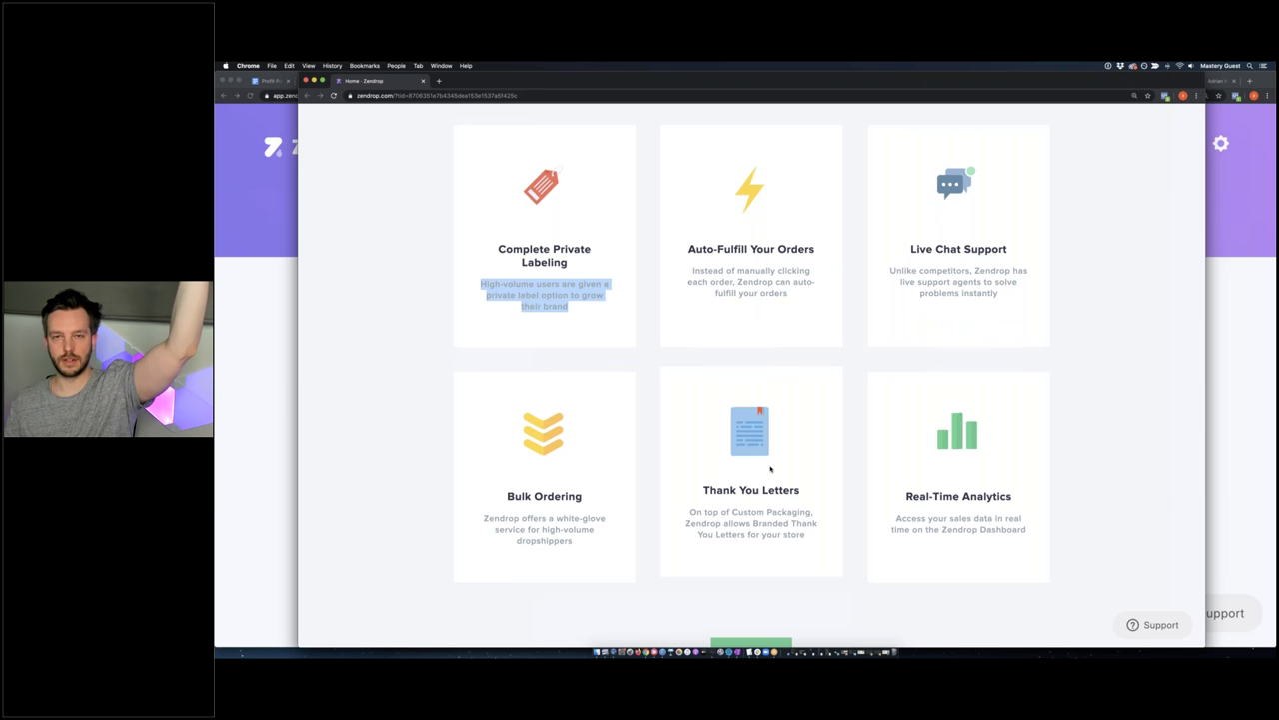
scroll(799, 485, up, 3)
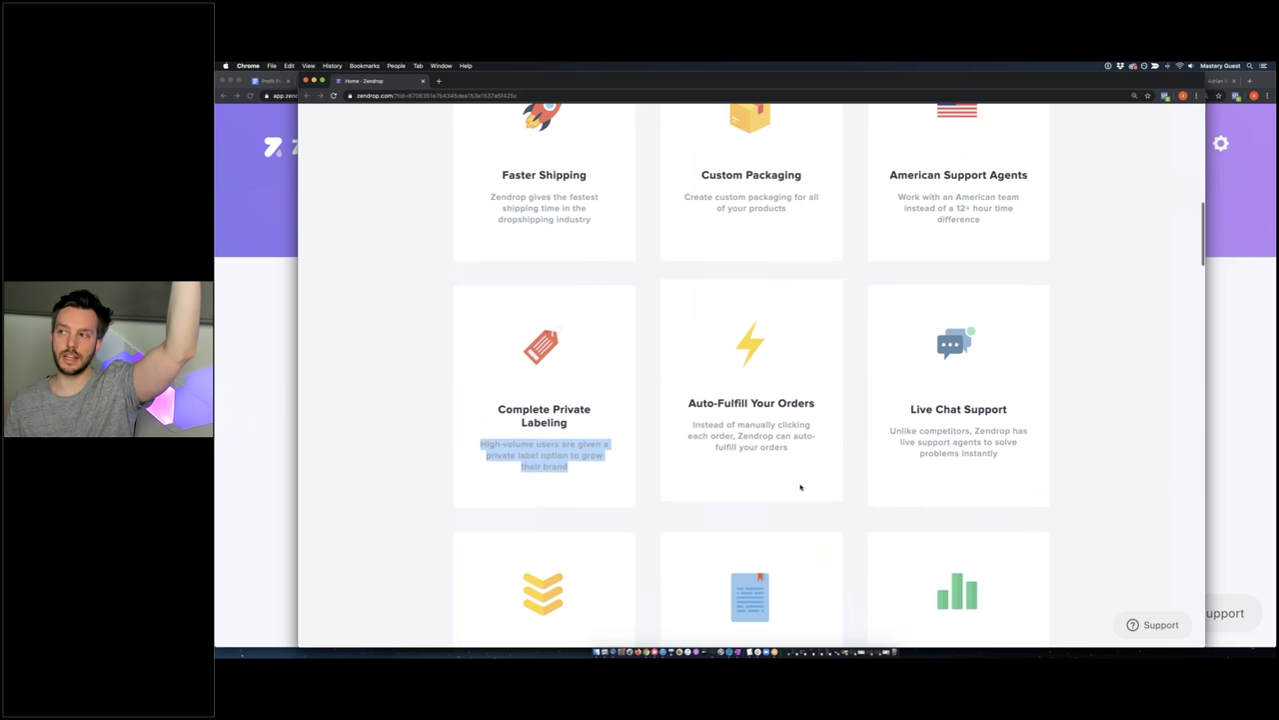
scroll(340, 431, down, 1)
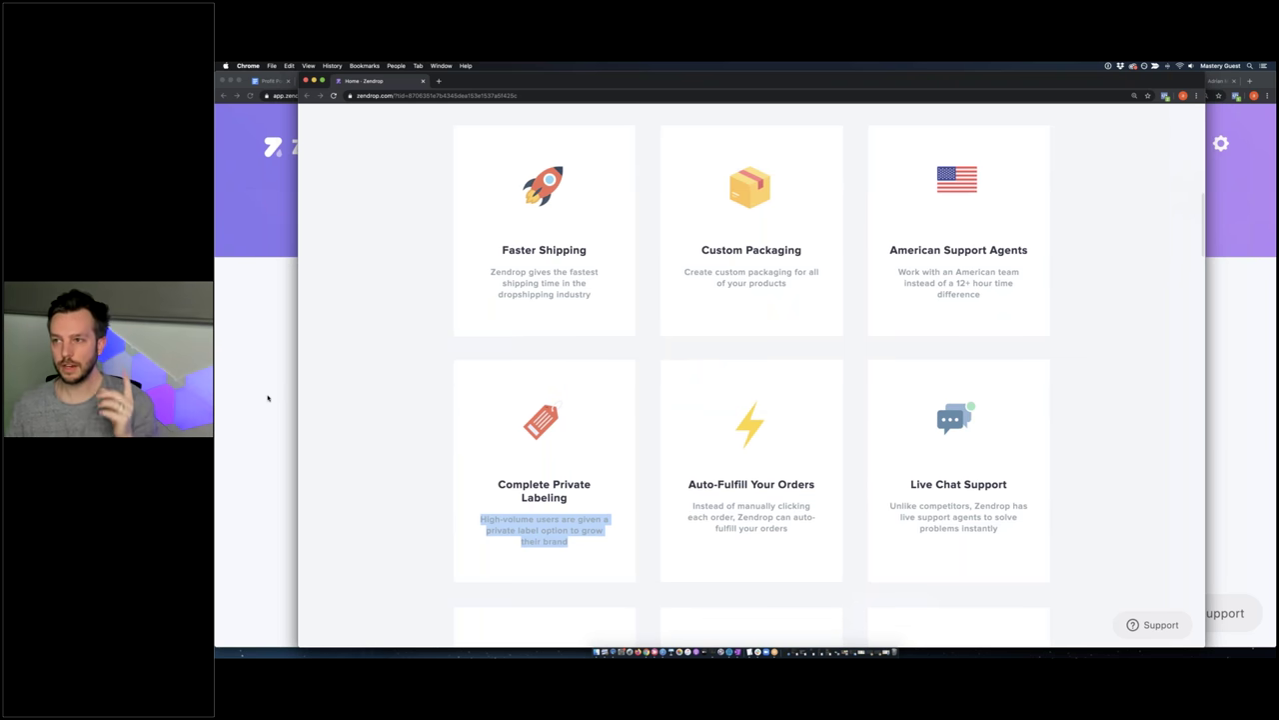
Switch to the geargrabber Shopify admin and open Zendrop from the store's installed apps
click(280, 395)
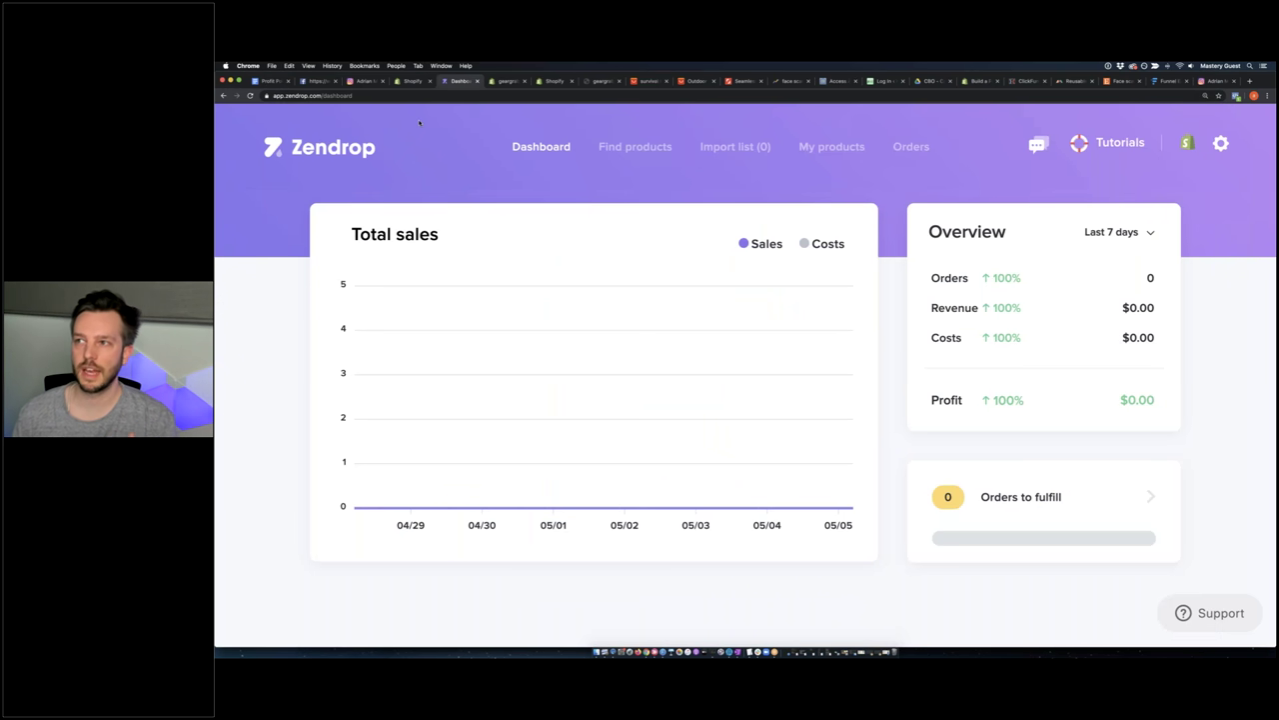
click(412, 80)
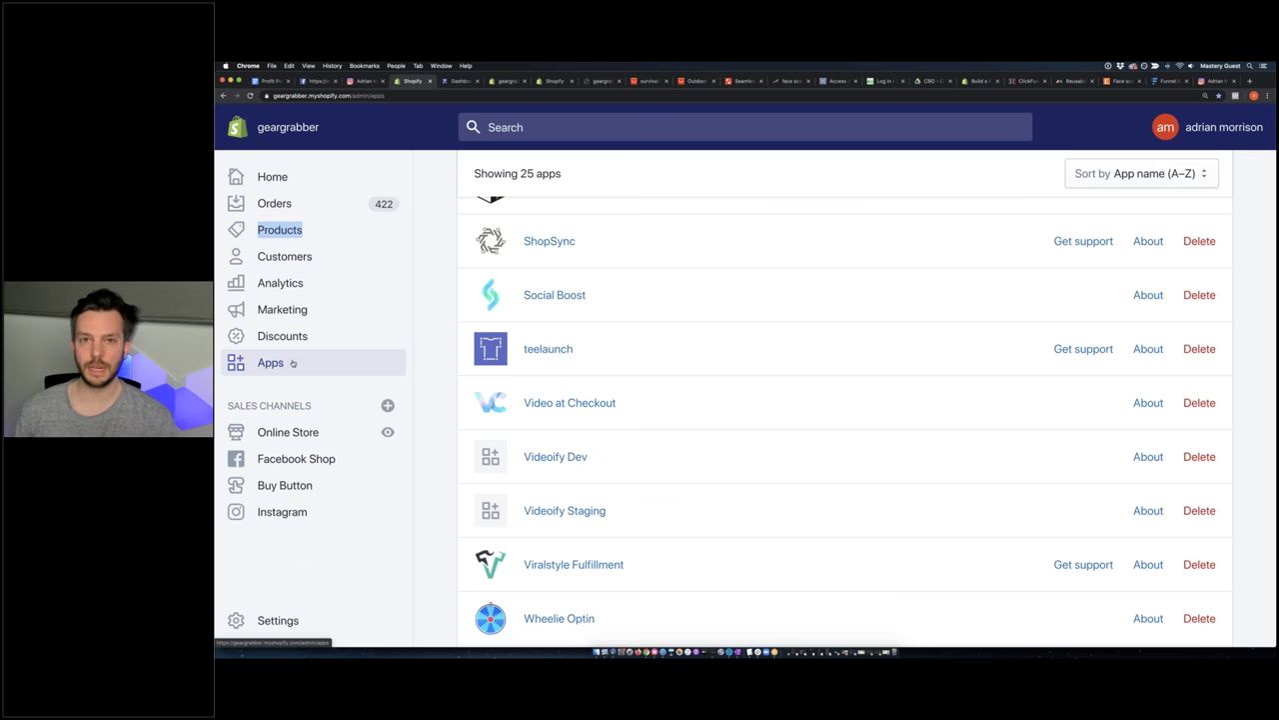
scroll(759, 352, down, 6)
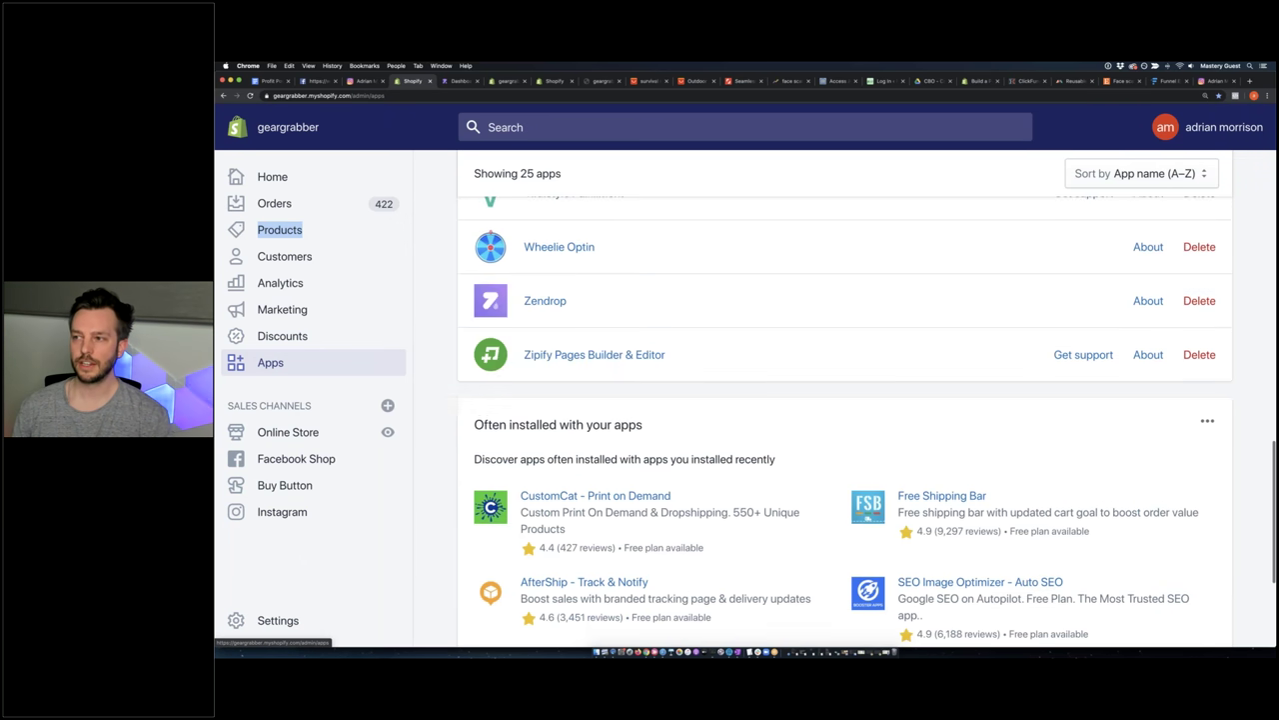
scroll(540, 448, up, 4)
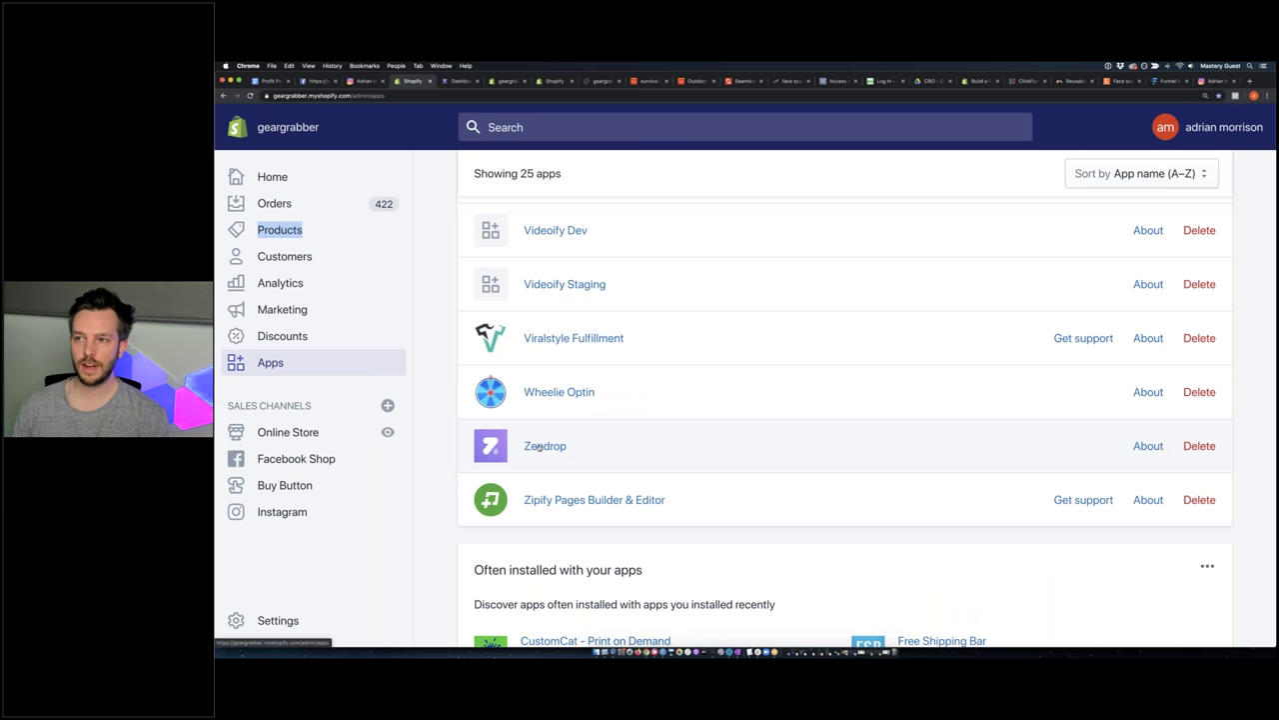
click(279, 230)
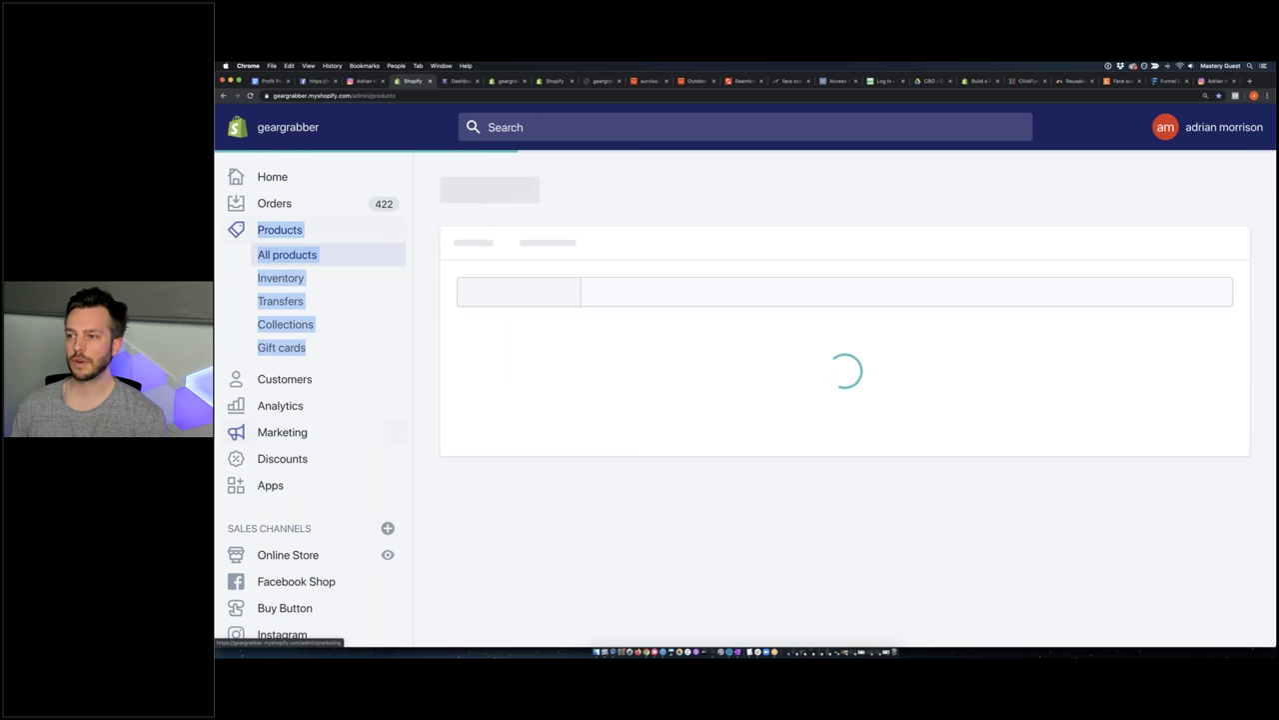
click(271, 484)
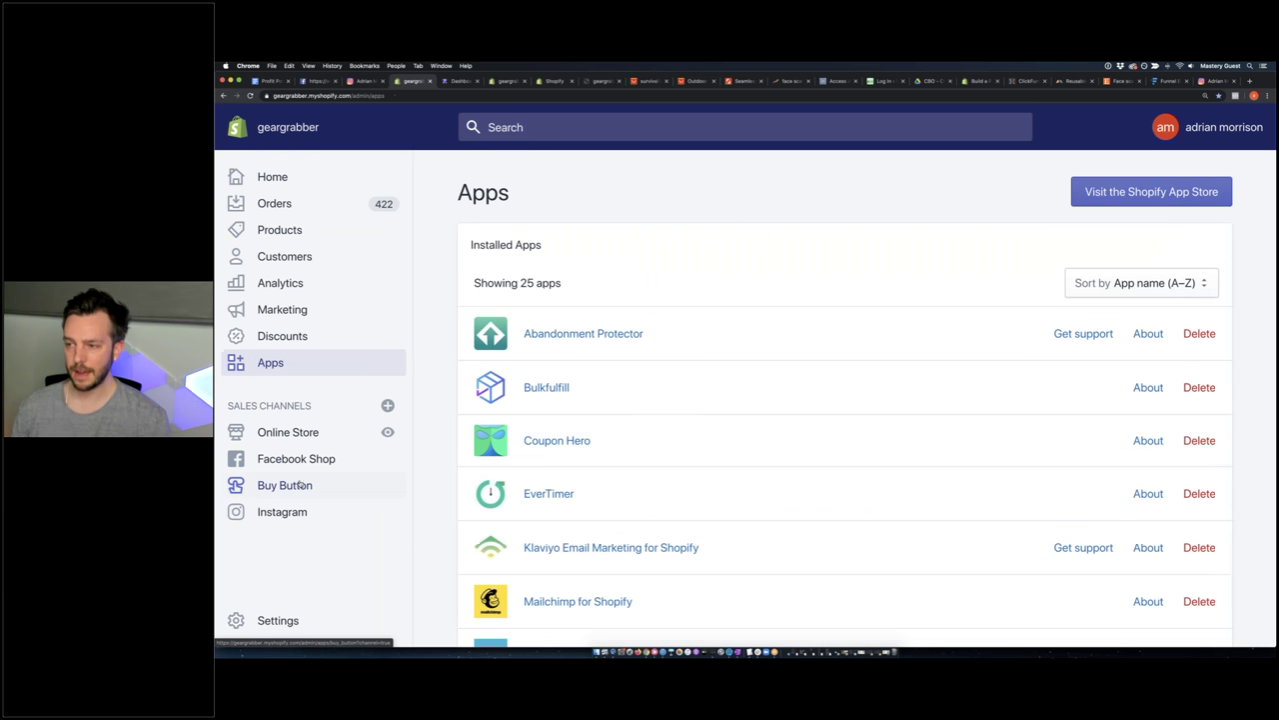
scroll(599, 442, down, 10)
scroll(575, 497, down, 4)
click(555, 494)
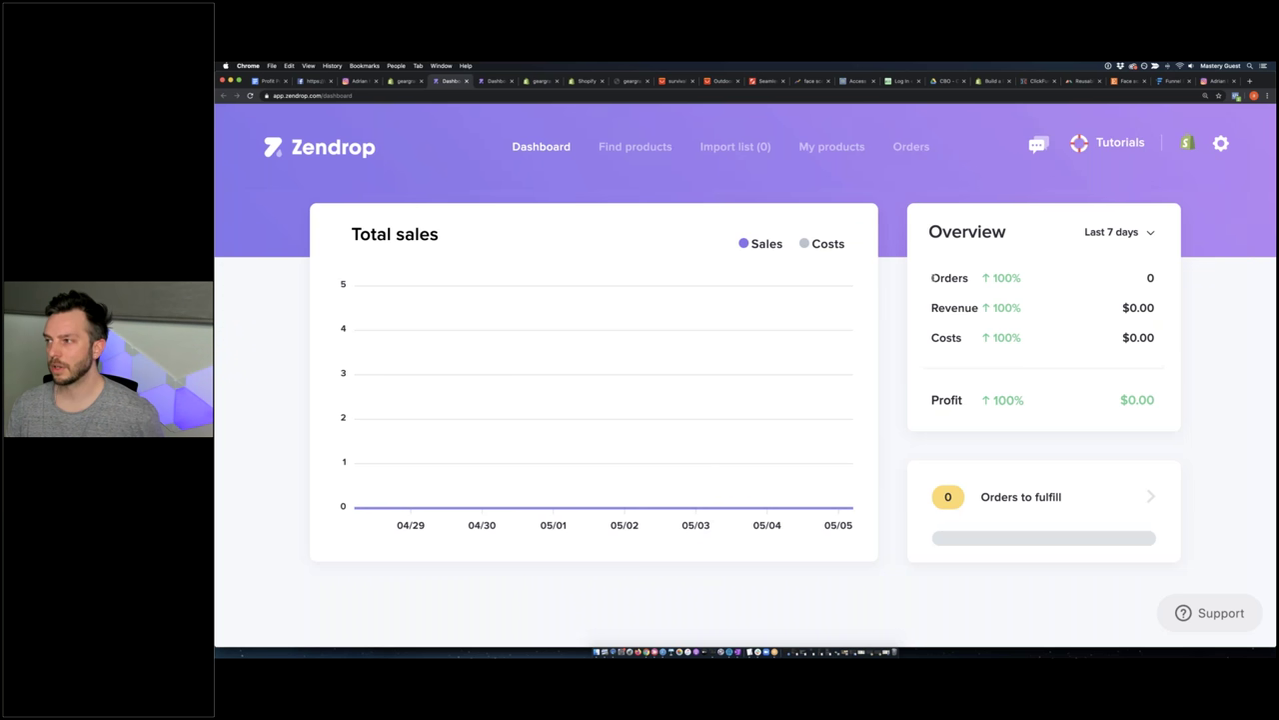
Examine the Orders, Revenue and Costs rows in the Zendrop dashboard's seven-day Overview, highlighting each row
drag(933, 278, 1161, 279)
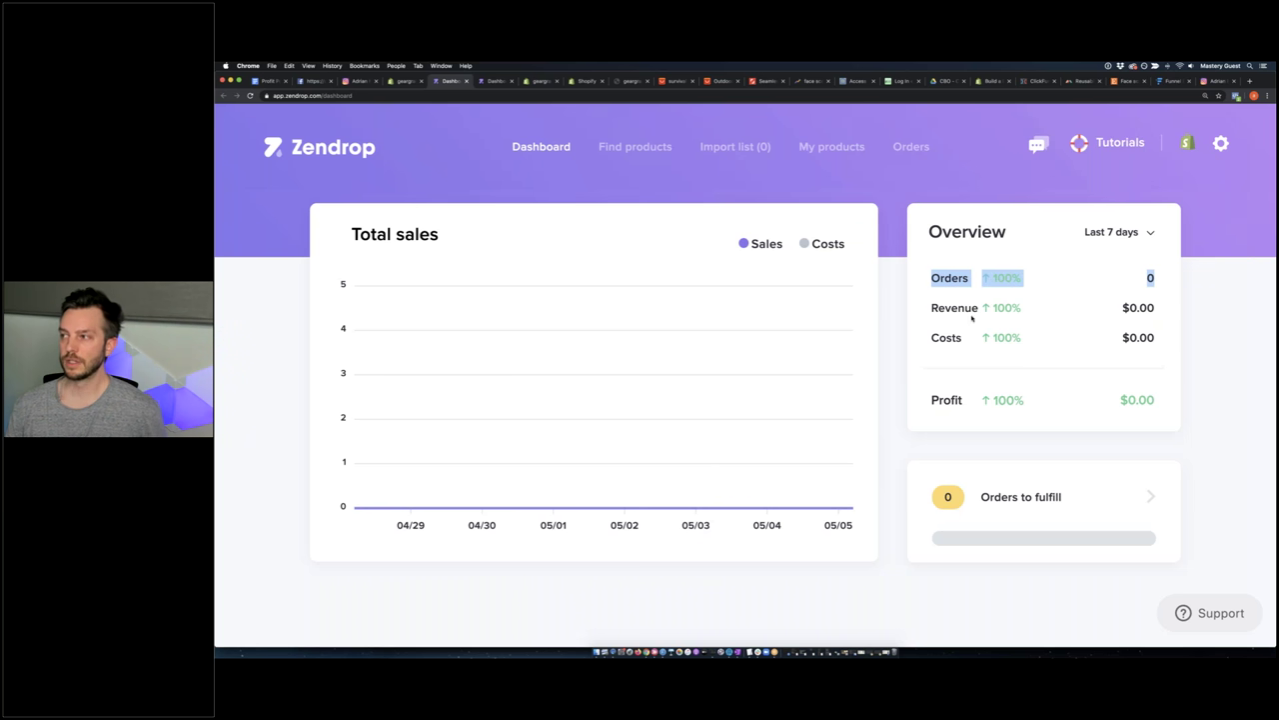
drag(927, 308, 1157, 309)
drag(932, 338, 1180, 340)
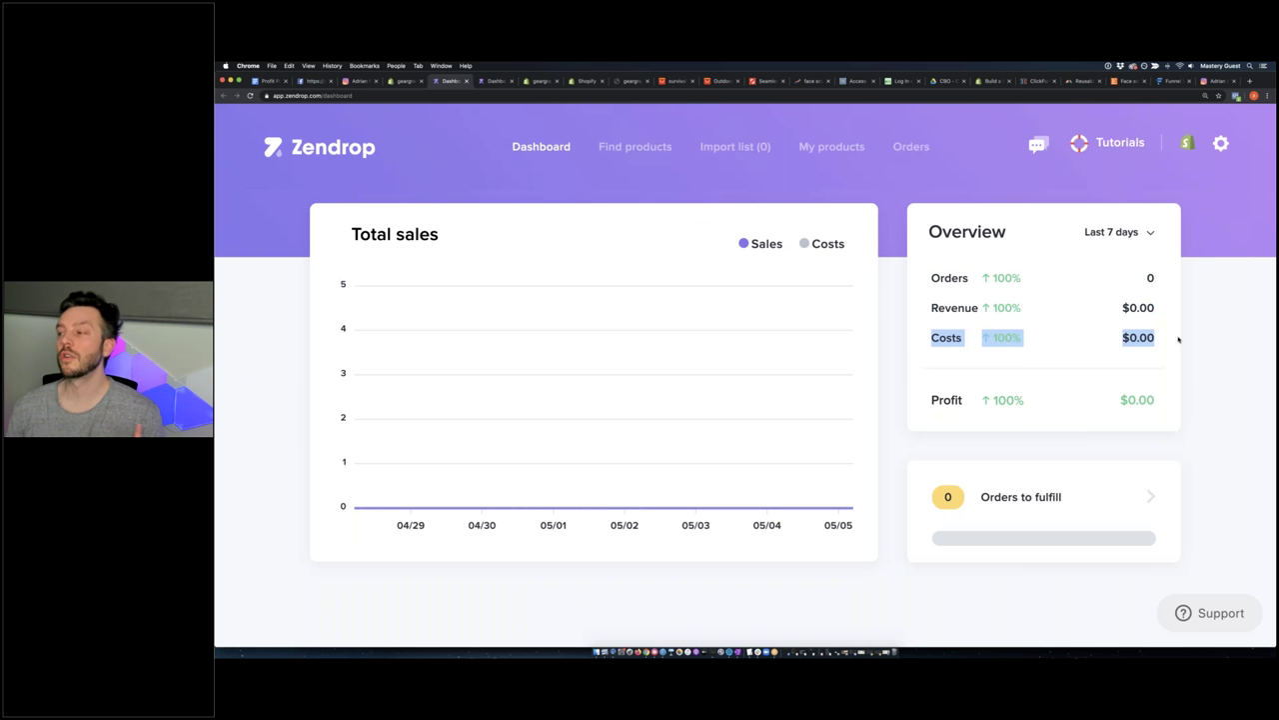
Highlight the Profit row in the dashboard's Overview, then revisit the Shopify store's installed apps and return to the Zendrop dashboard
drag(931, 400, 964, 400)
click(1182, 390)
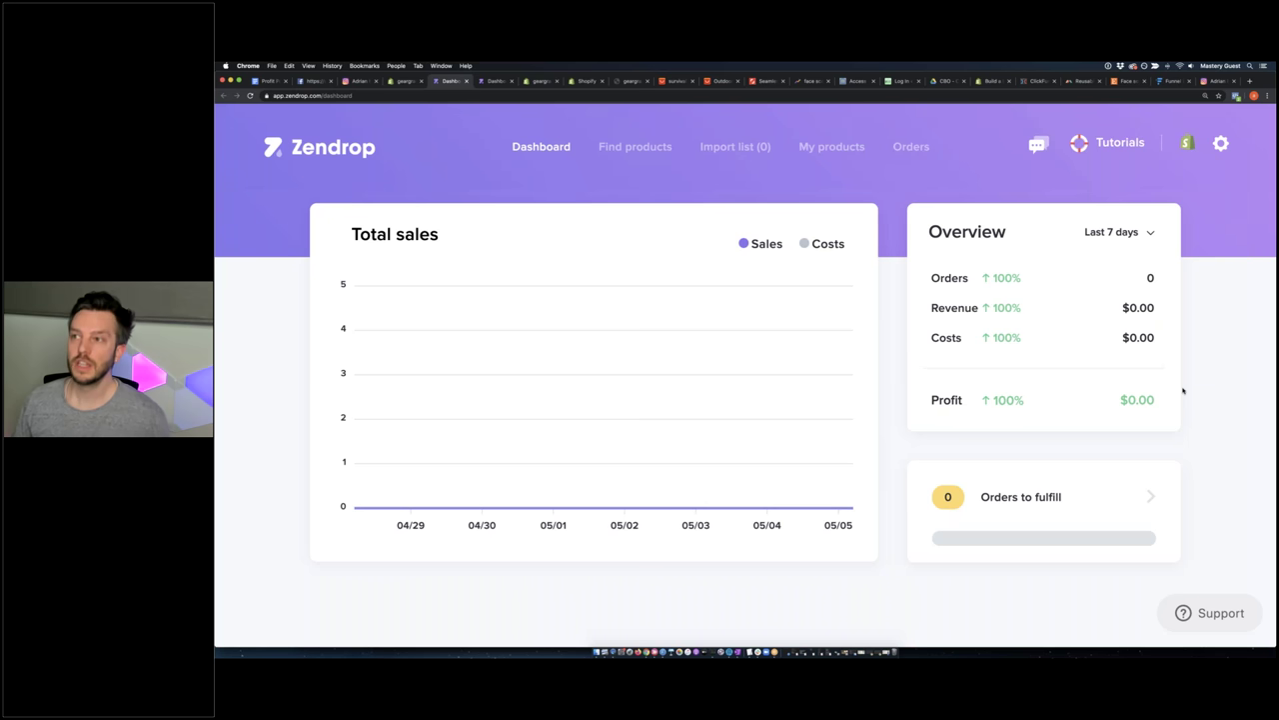
click(403, 81)
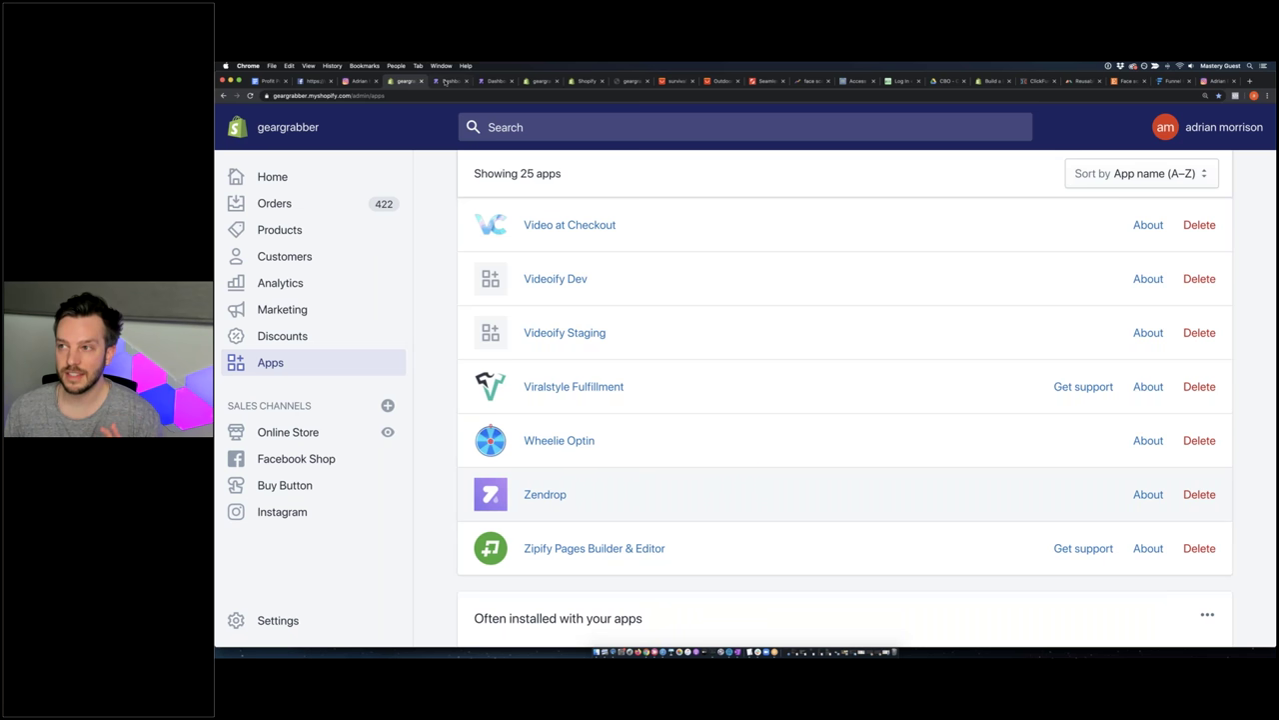
click(446, 81)
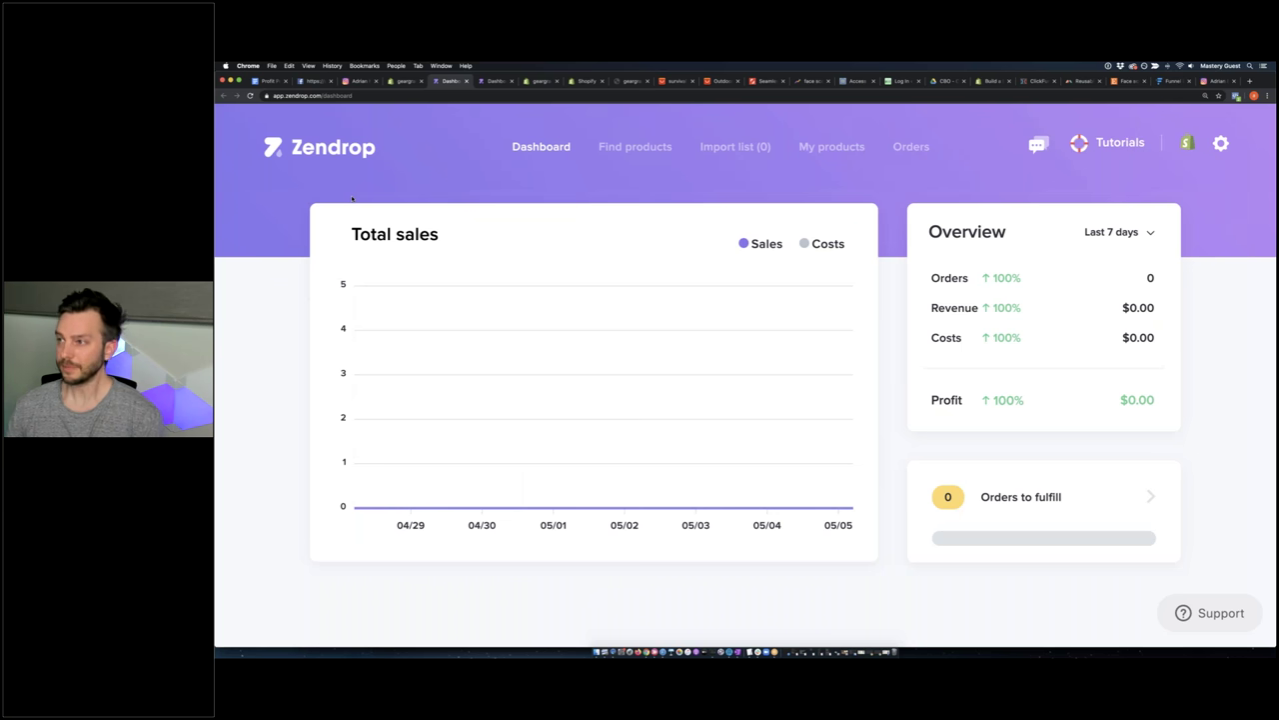
Open Zendrop's Find products catalogue and view its featured collections and newest products
click(652, 148)
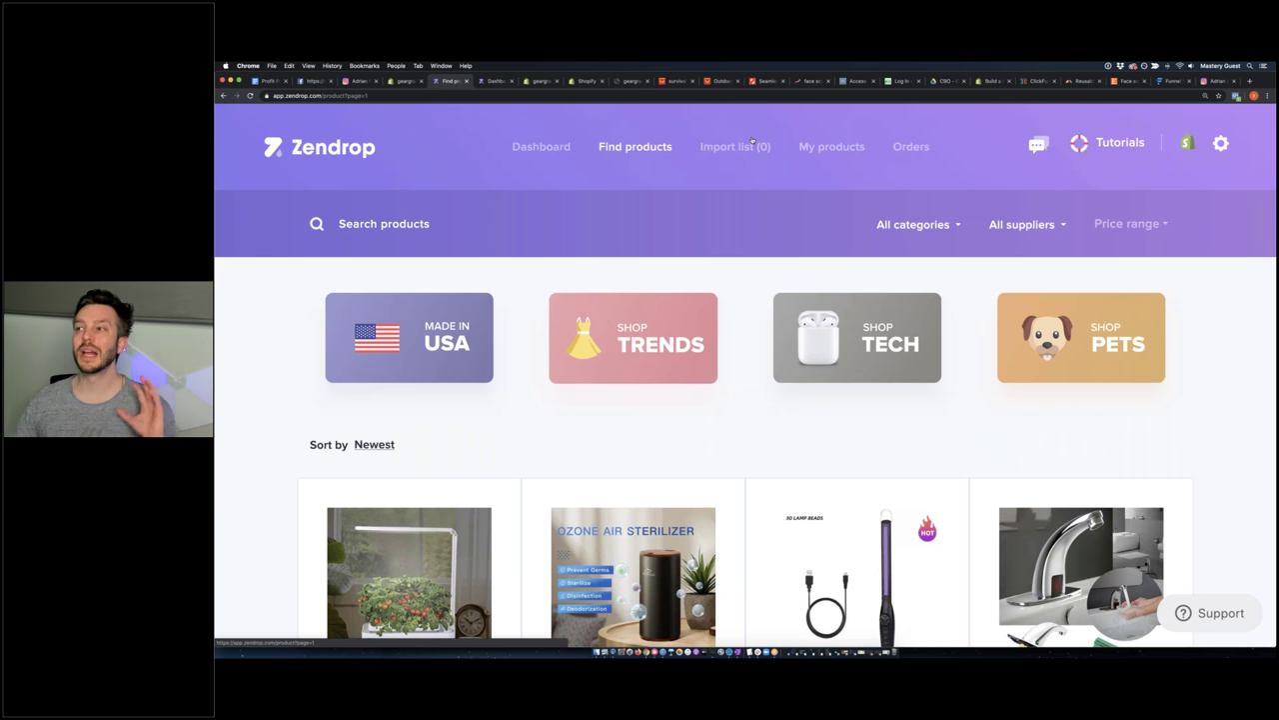
scroll(752, 155, down, 2)
scroll(753, 161, down, 1)
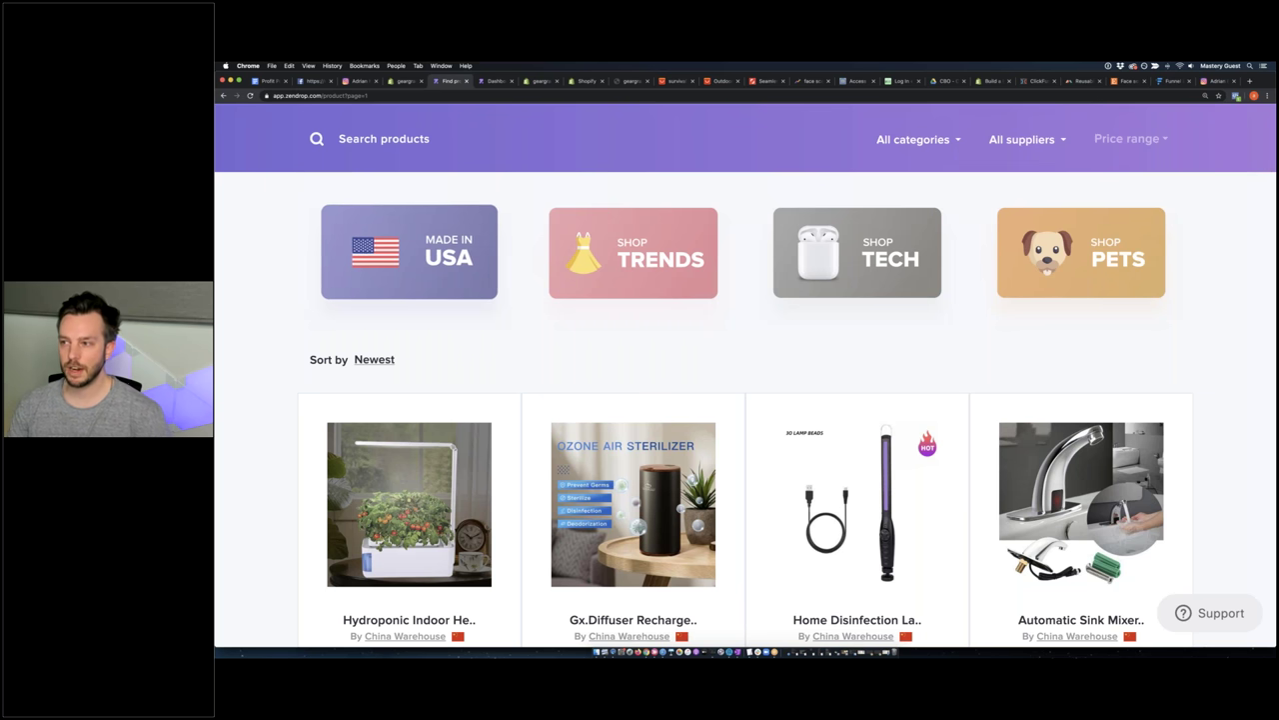
Open the Made in USA collection and look through its products down to the page navigation
click(409, 251)
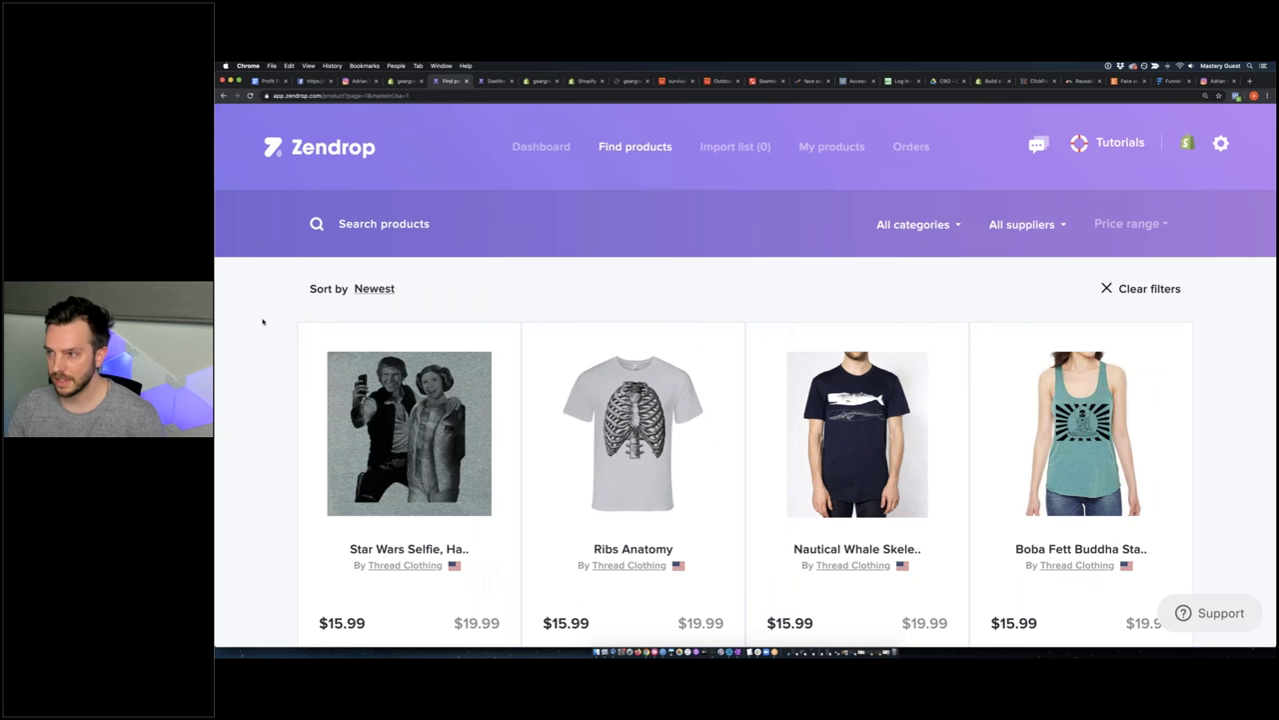
scroll(263, 321, down, 5)
scroll(262, 320, down, 20)
scroll(263, 320, down, 20)
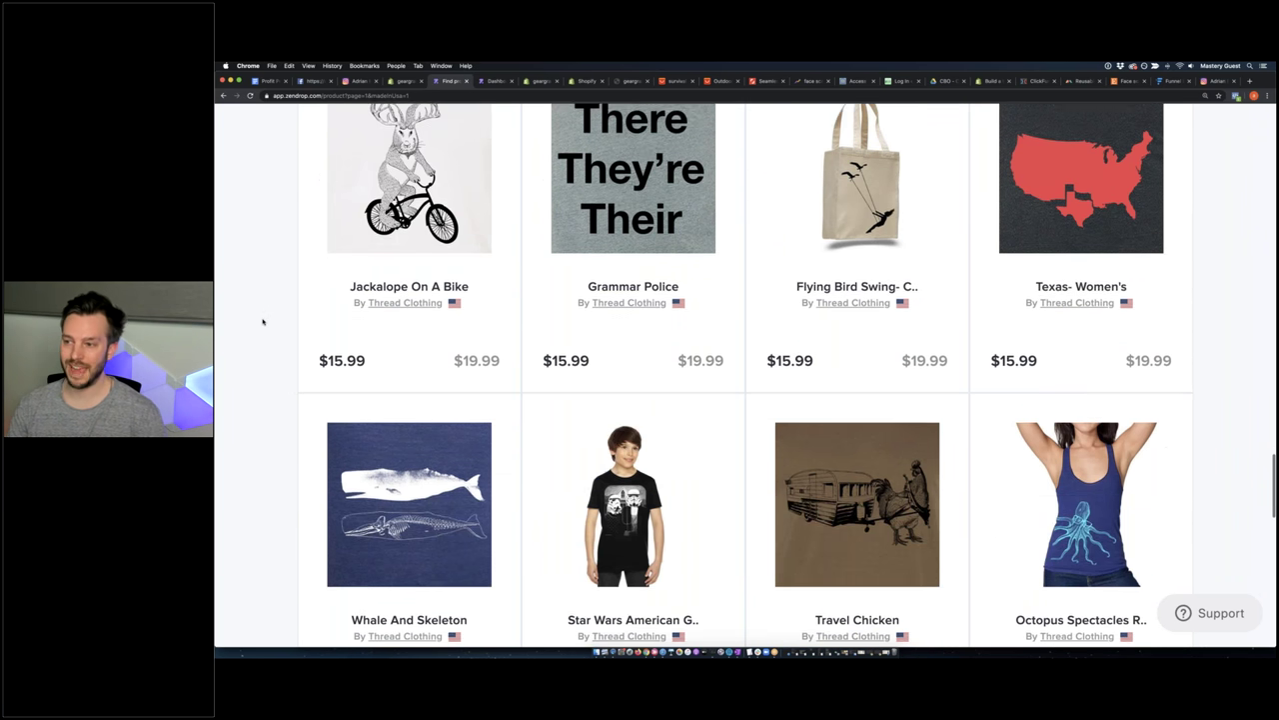
scroll(263, 321, down, 20)
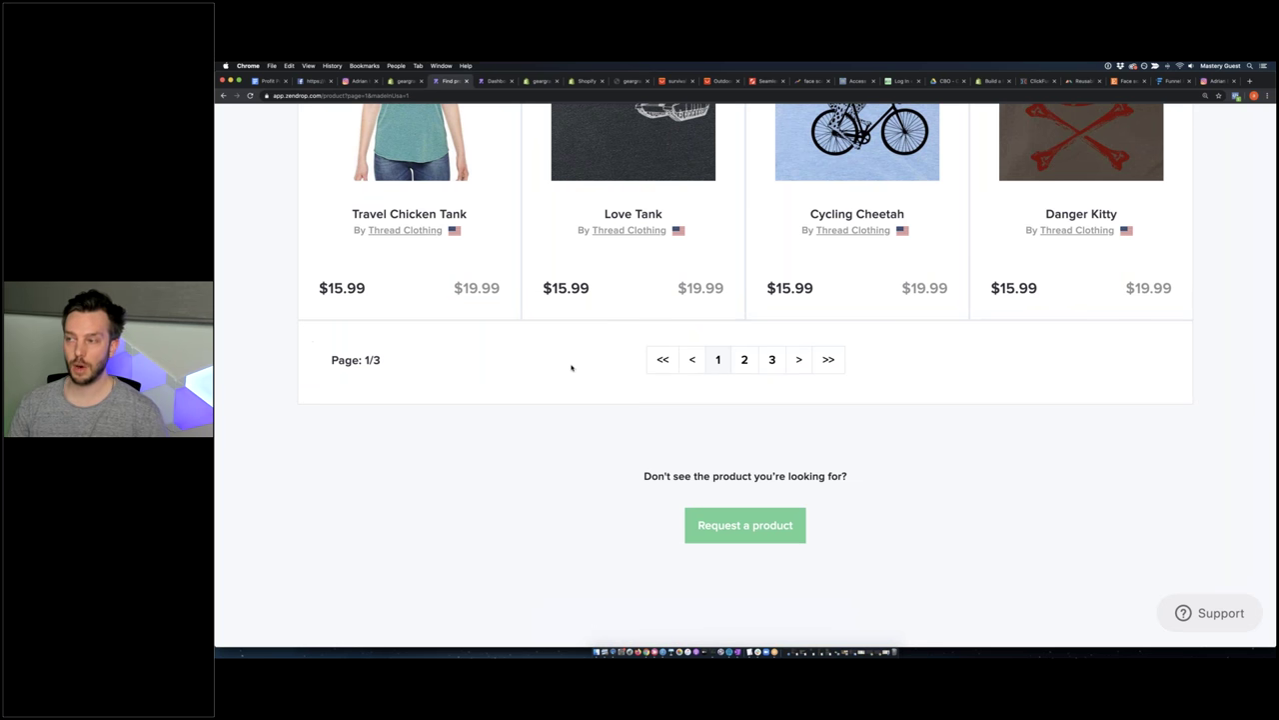
scroll(572, 368, up, 20)
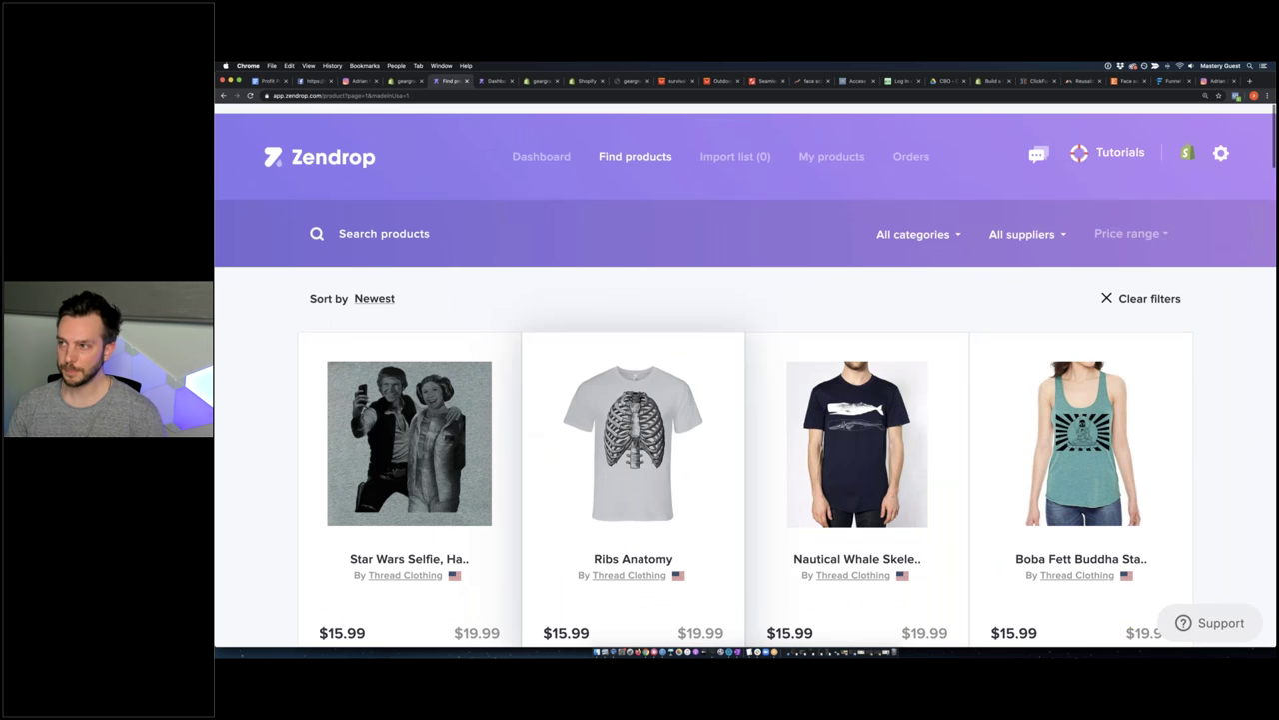
Return to the full product catalogue and examine the newest products with their product costs and selling prices
key(super+bracketleft)
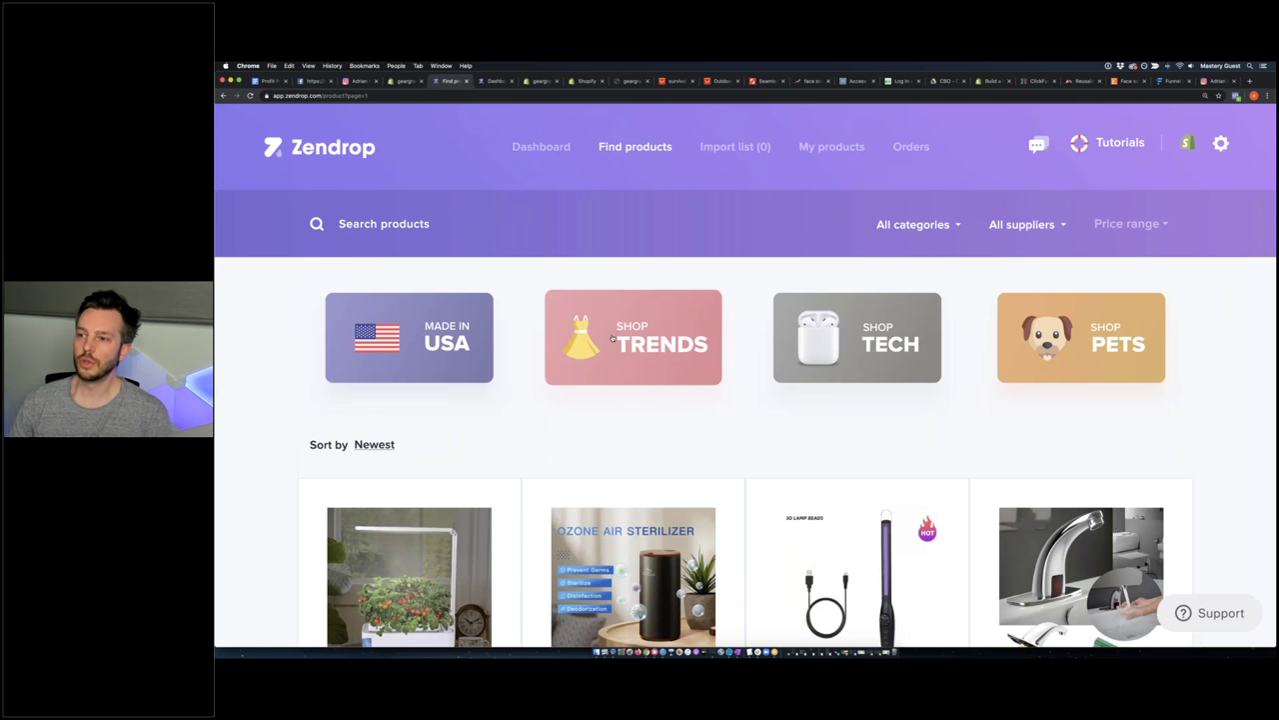
scroll(450, 420, down, 5)
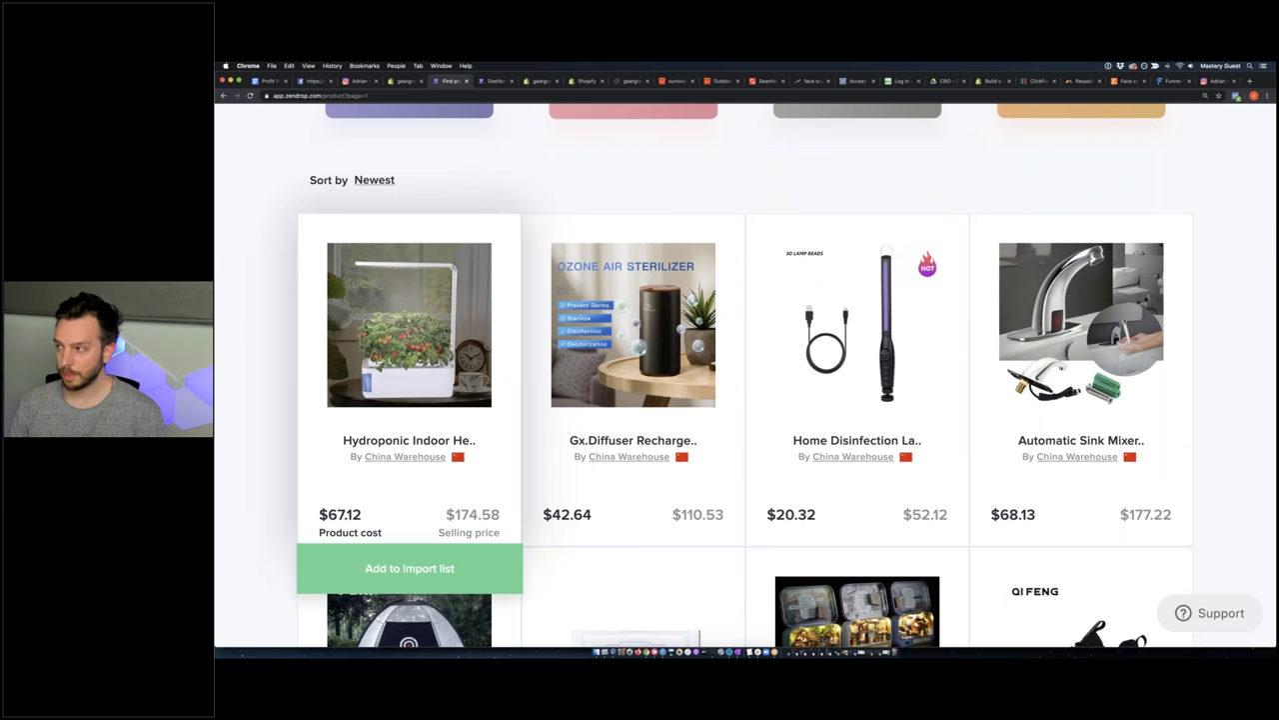
scroll(1140, 370, down, 2)
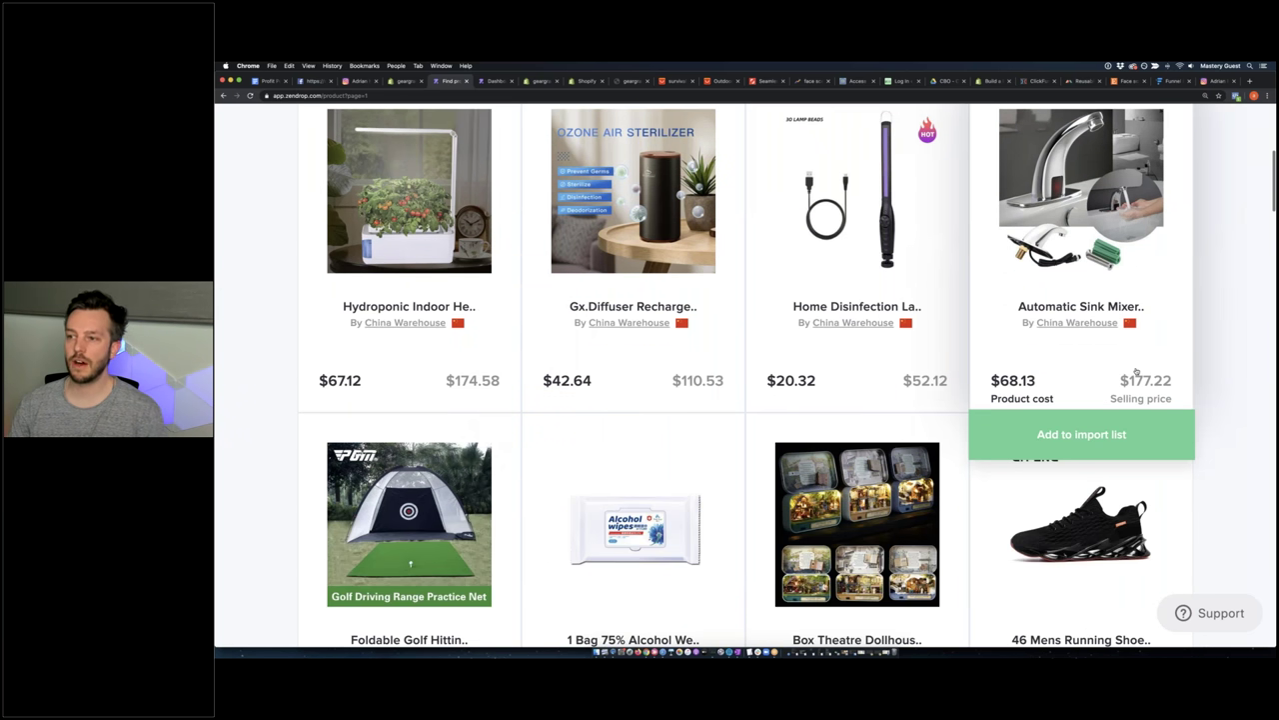
scroll(546, 404, down, 5)
scroll(546, 404, down, 4)
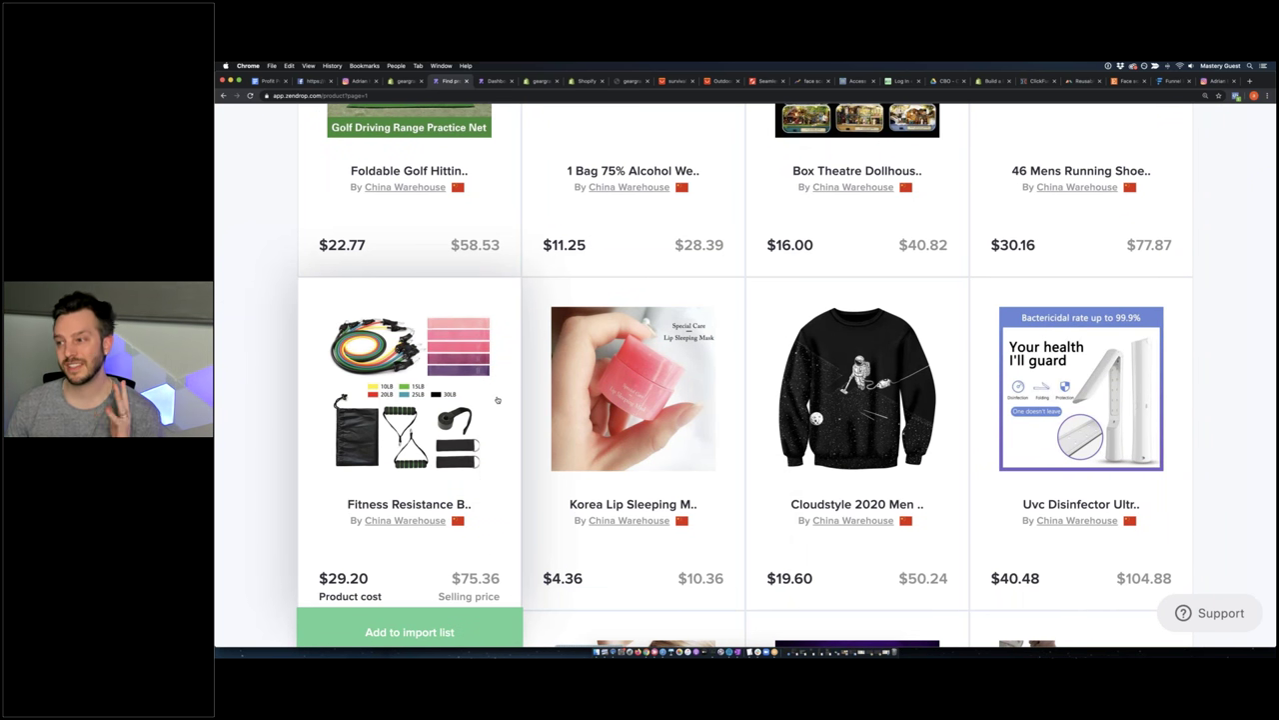
scroll(496, 400, down, 6)
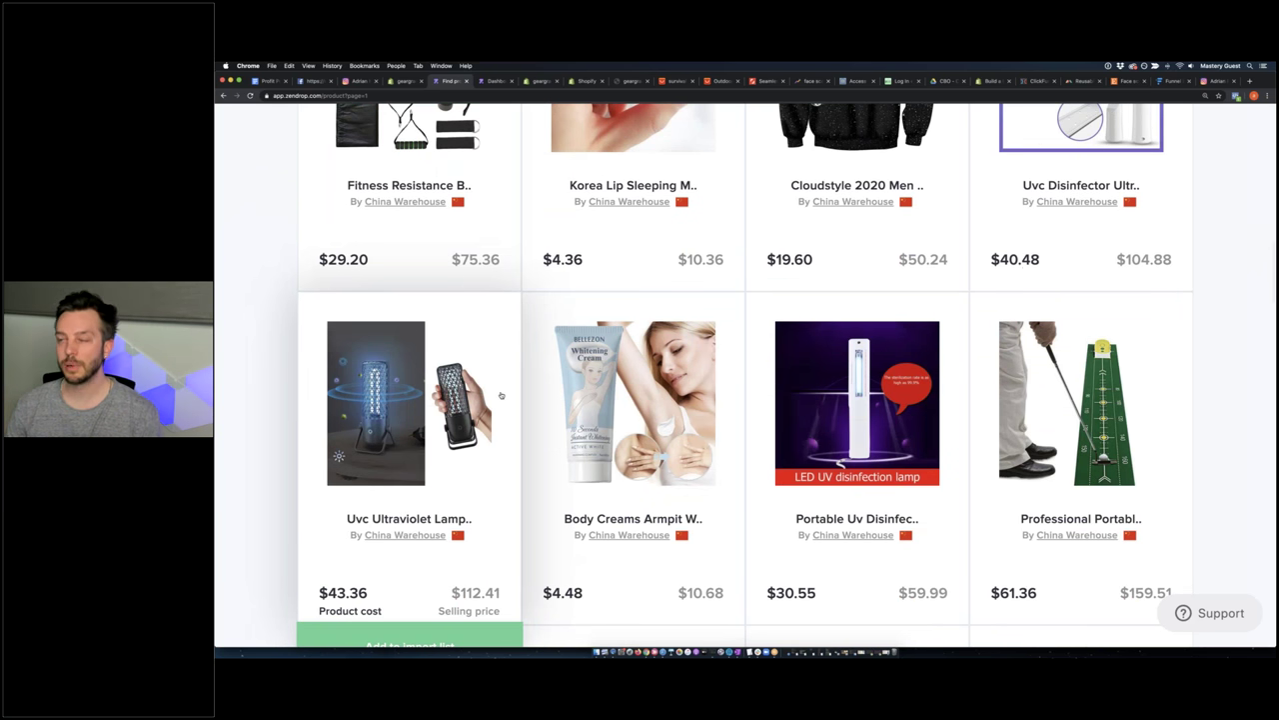
scroll(500, 395, up, 10)
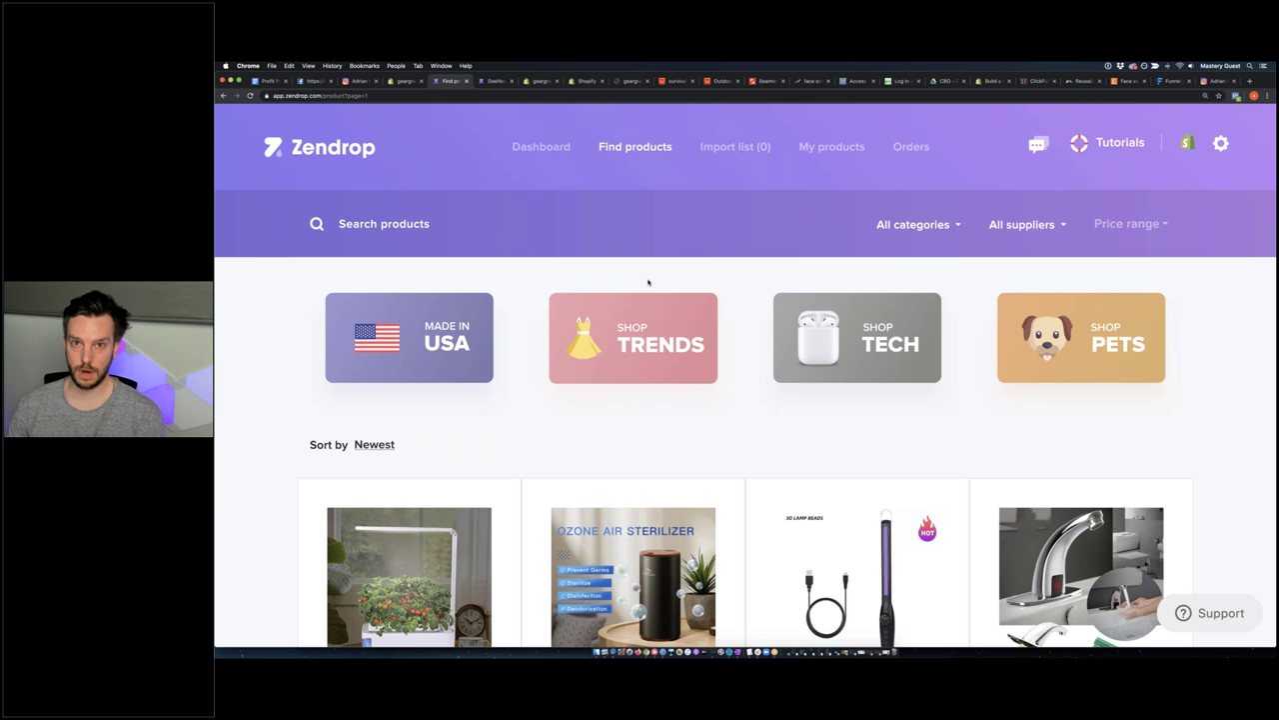
Open the Shop Trends collection and look through its first rows of women's clothing and accessories
click(651, 346)
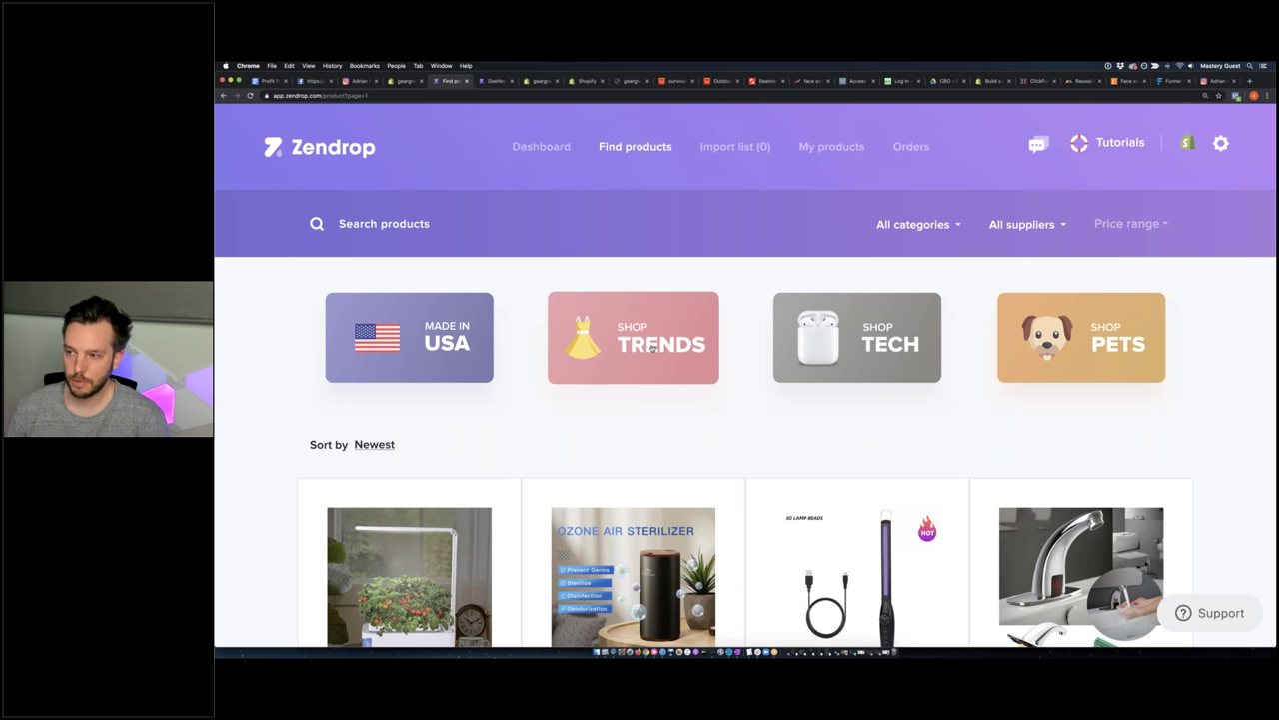
scroll(265, 360, down, 3)
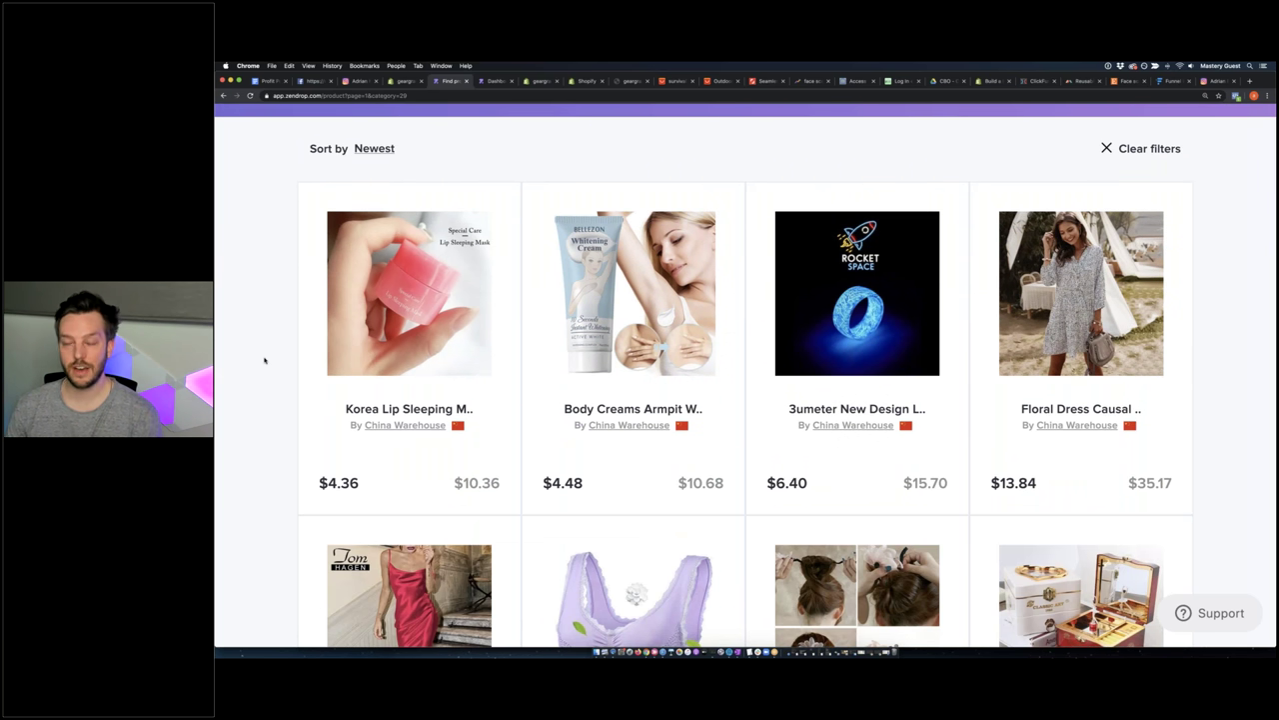
scroll(267, 358, down, 5)
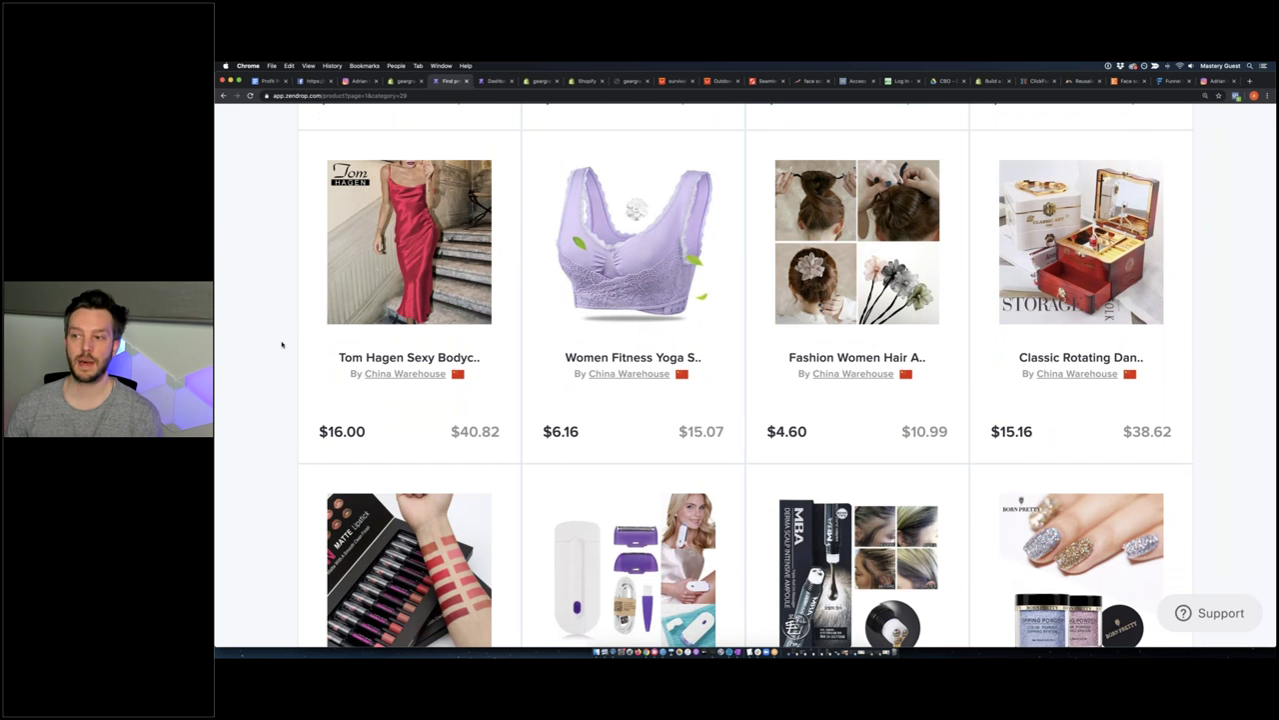
scroll(284, 343, down, 1)
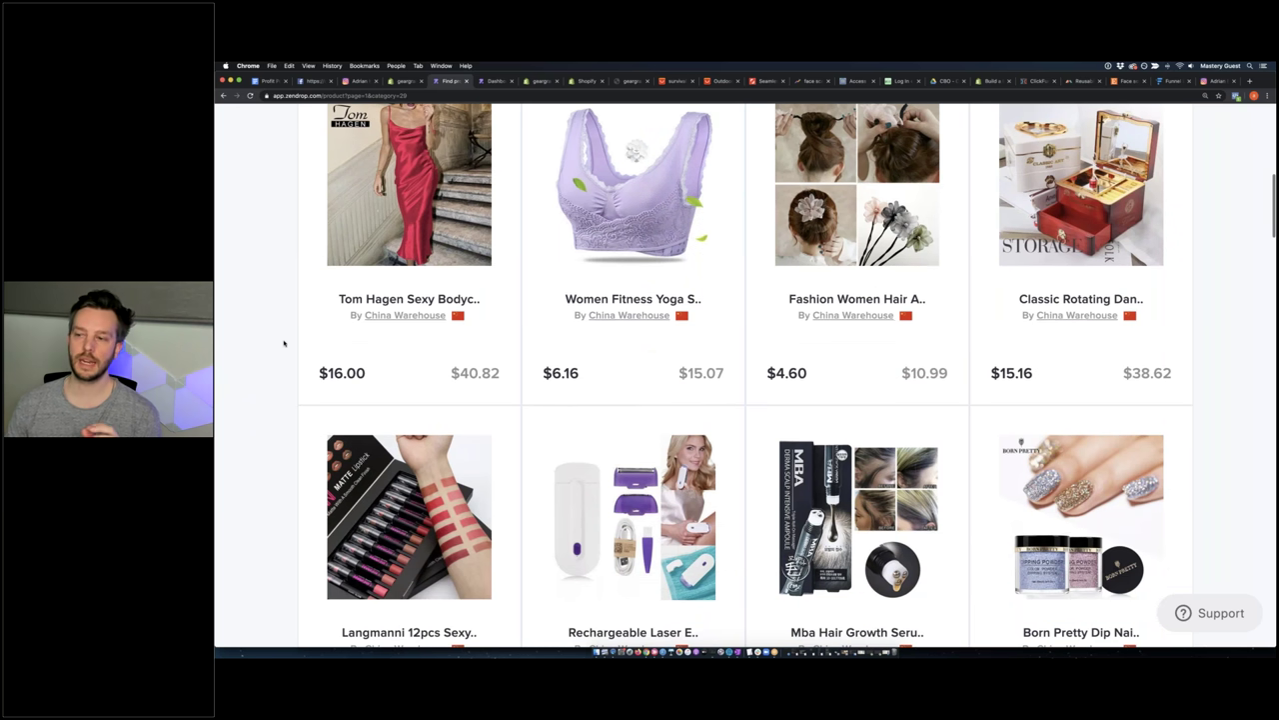
scroll(284, 342, down, 2)
scroll(284, 345, up, 4)
scroll(284, 344, up, 5)
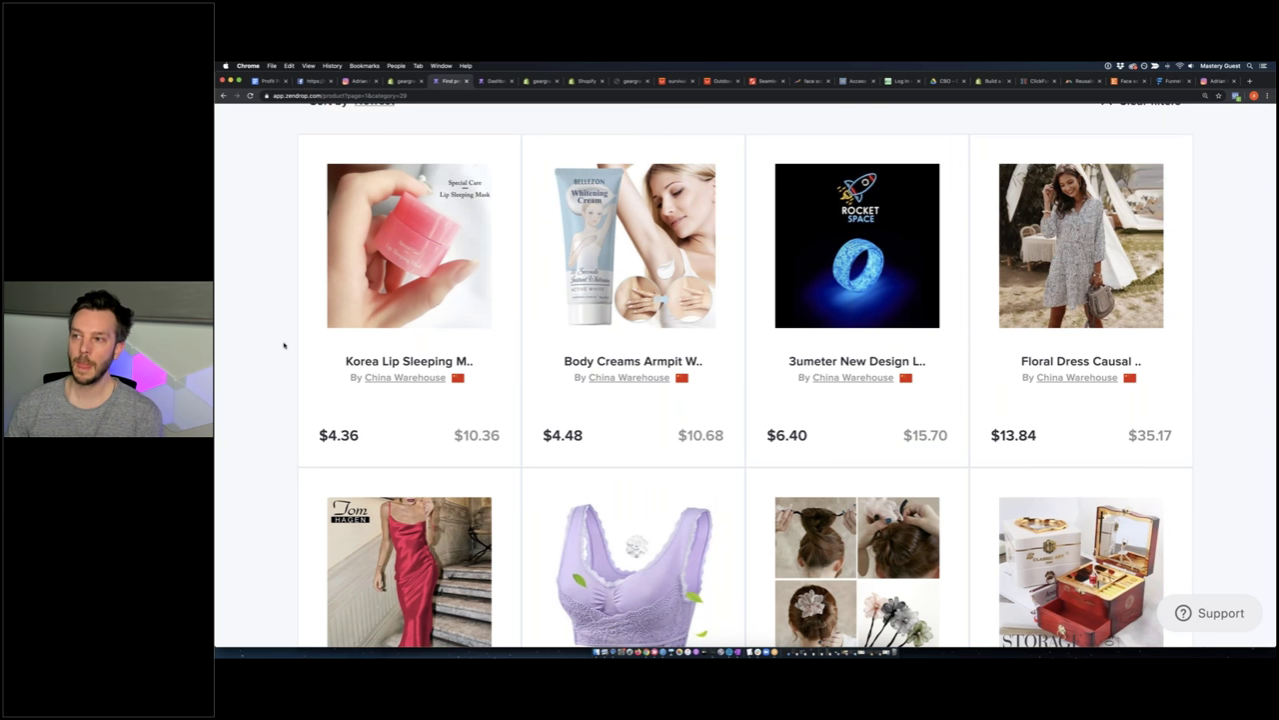
scroll(286, 346, up, 2)
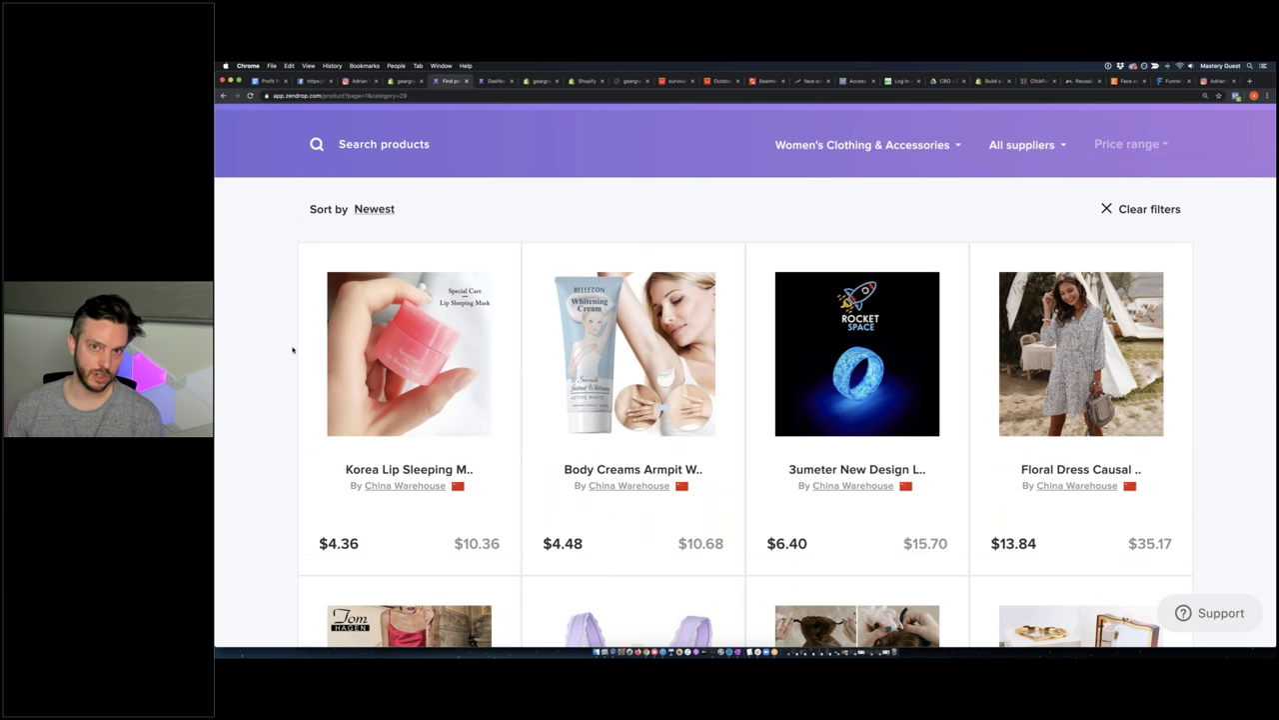
Examine the product costs and selling prices of items further down the Women's Clothing & Accessories results
mouse_move(397, 367)
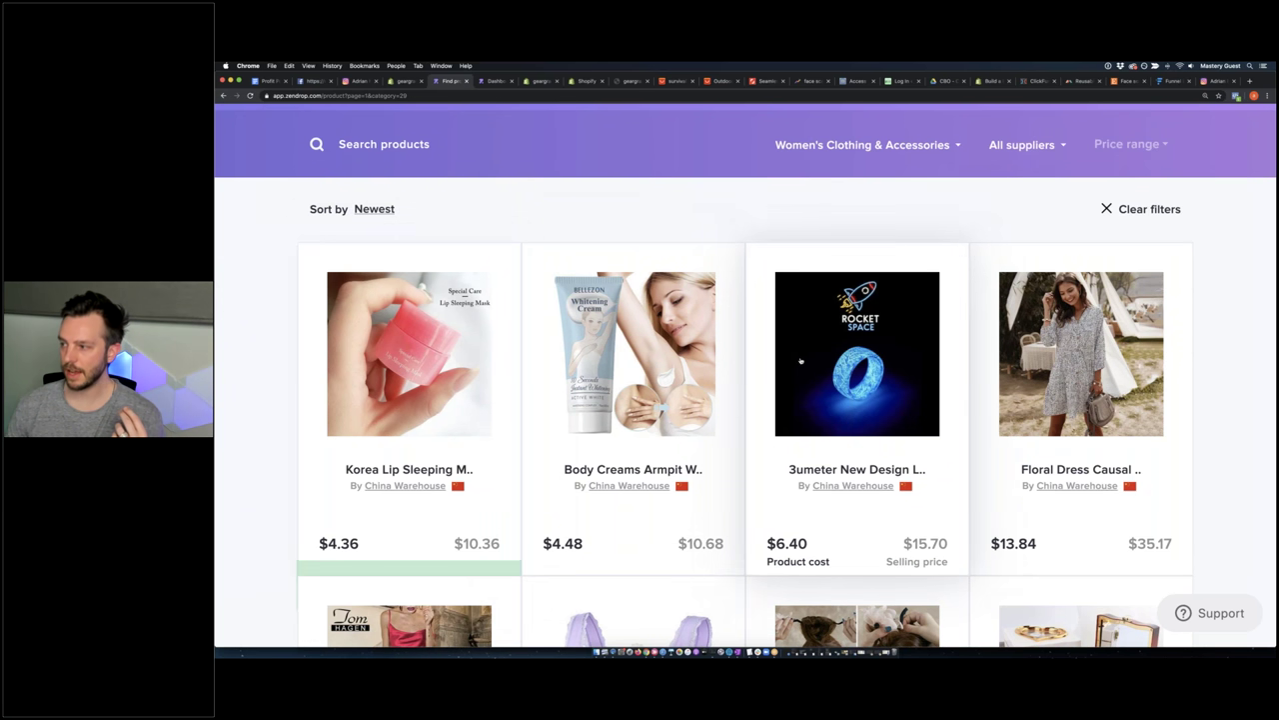
scroll(806, 366, down, 5)
scroll(840, 359, down, 3)
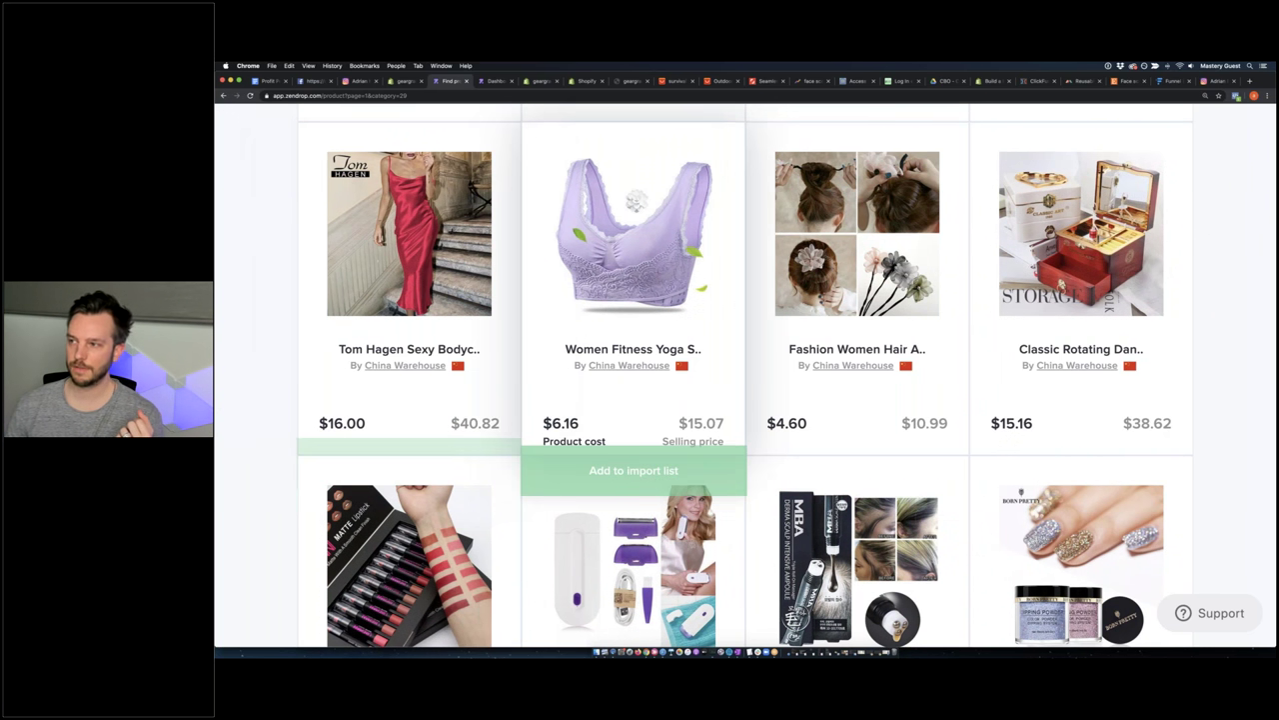
scroll(523, 340, down, 5)
scroll(576, 345, down, 10)
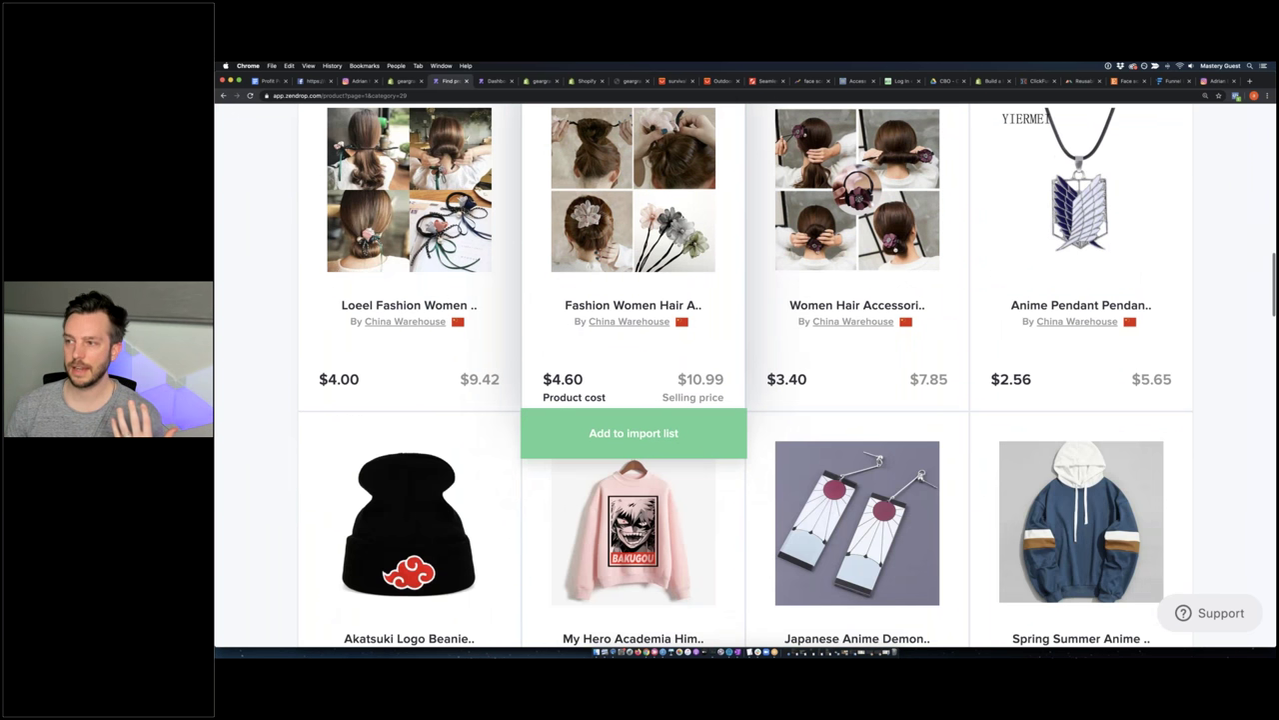
scroll(576, 345, down, 5)
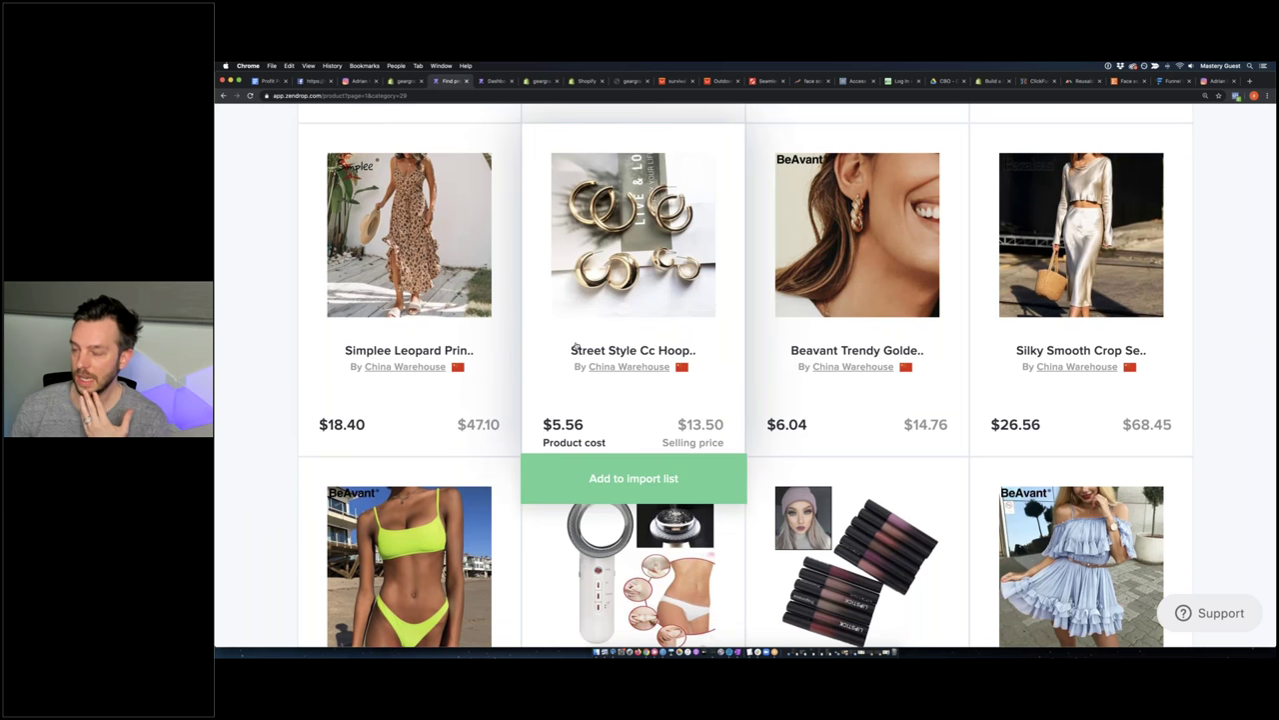
scroll(640, 400, up, 20)
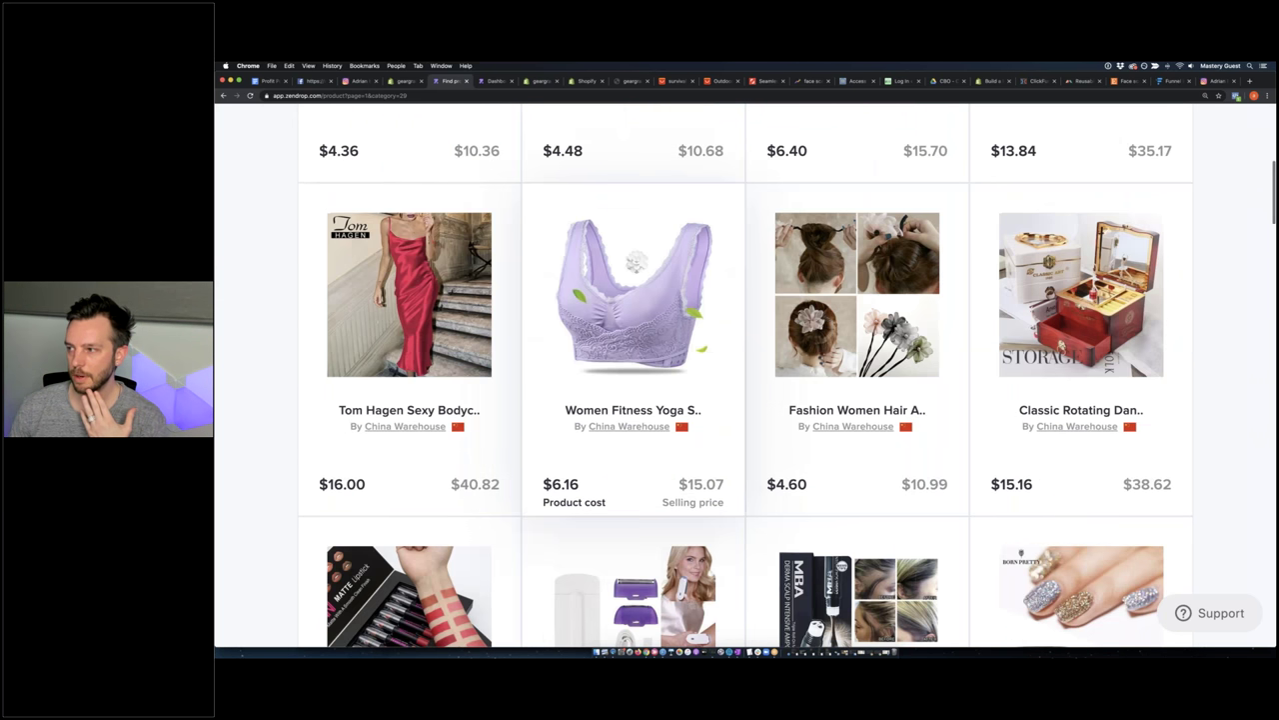
scroll(783, 373, down, 4)
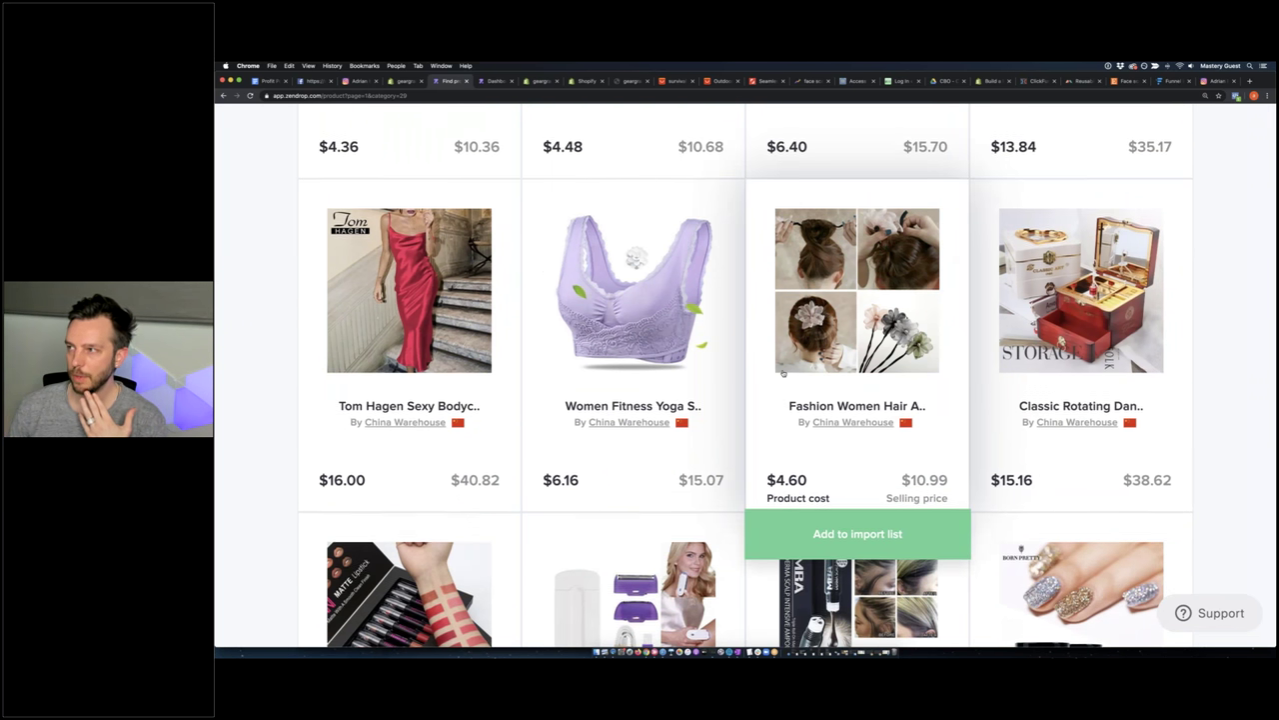
scroll(783, 372, up, 4)
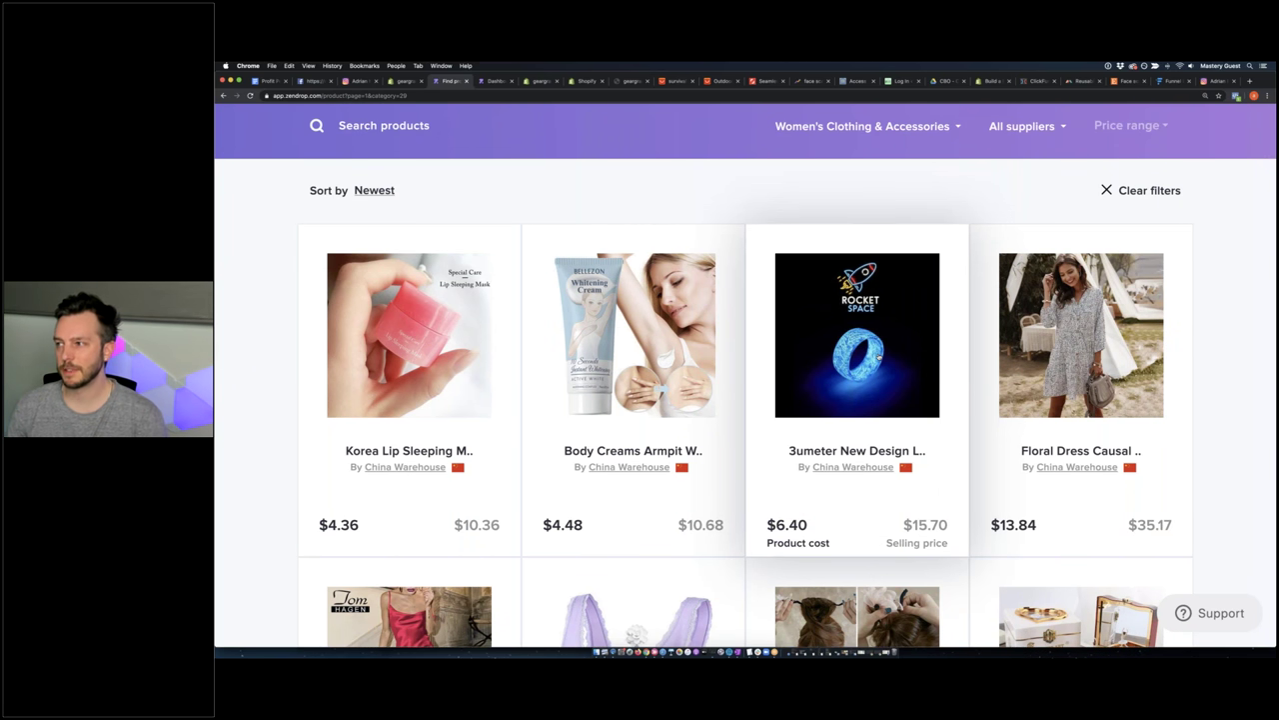
Open the 3UMeter luminous ring's product page and examine its product cost, suggested retail price and profit, highlighting the figures
click(880, 355)
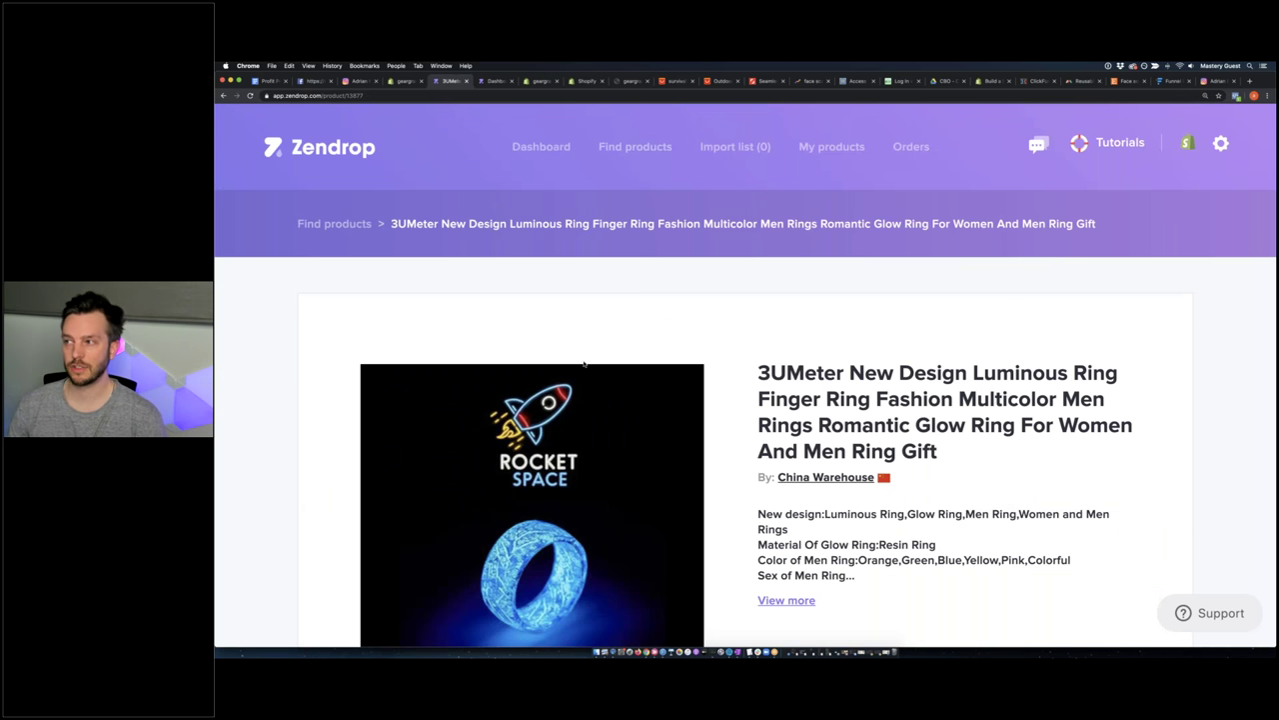
scroll(584, 364, down, 5)
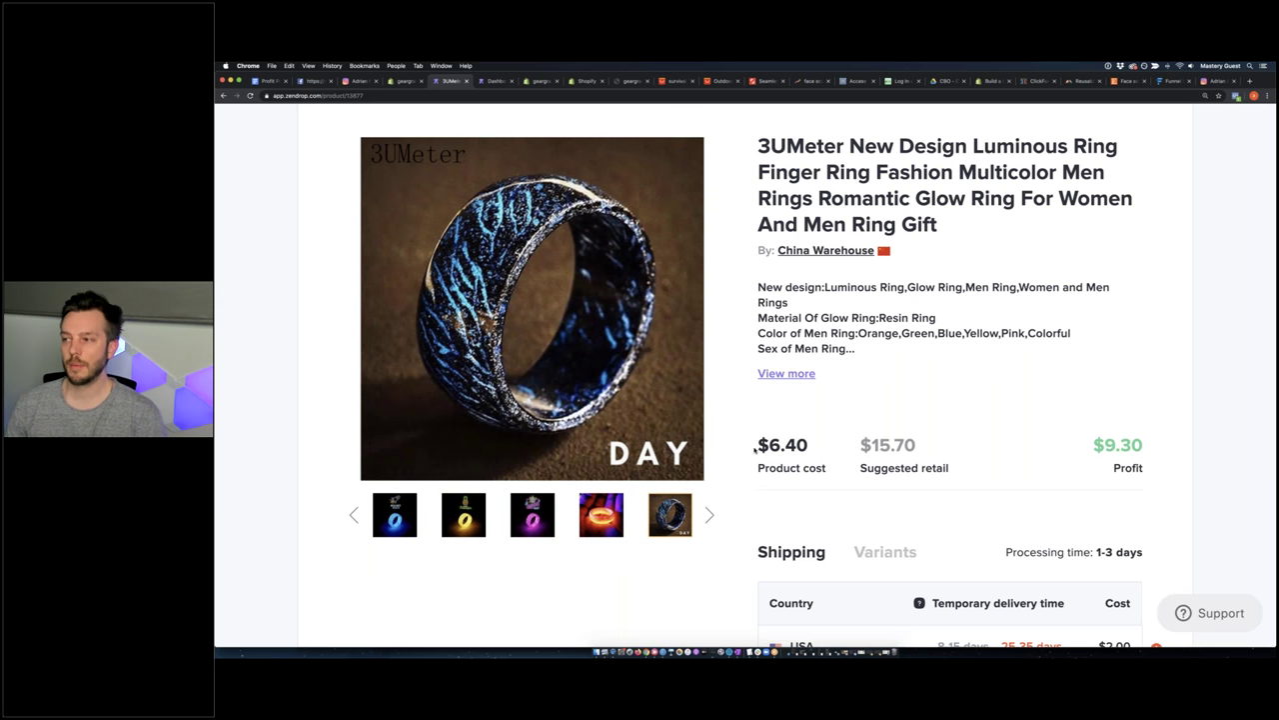
drag(744, 480, 950, 470)
click(715, 538)
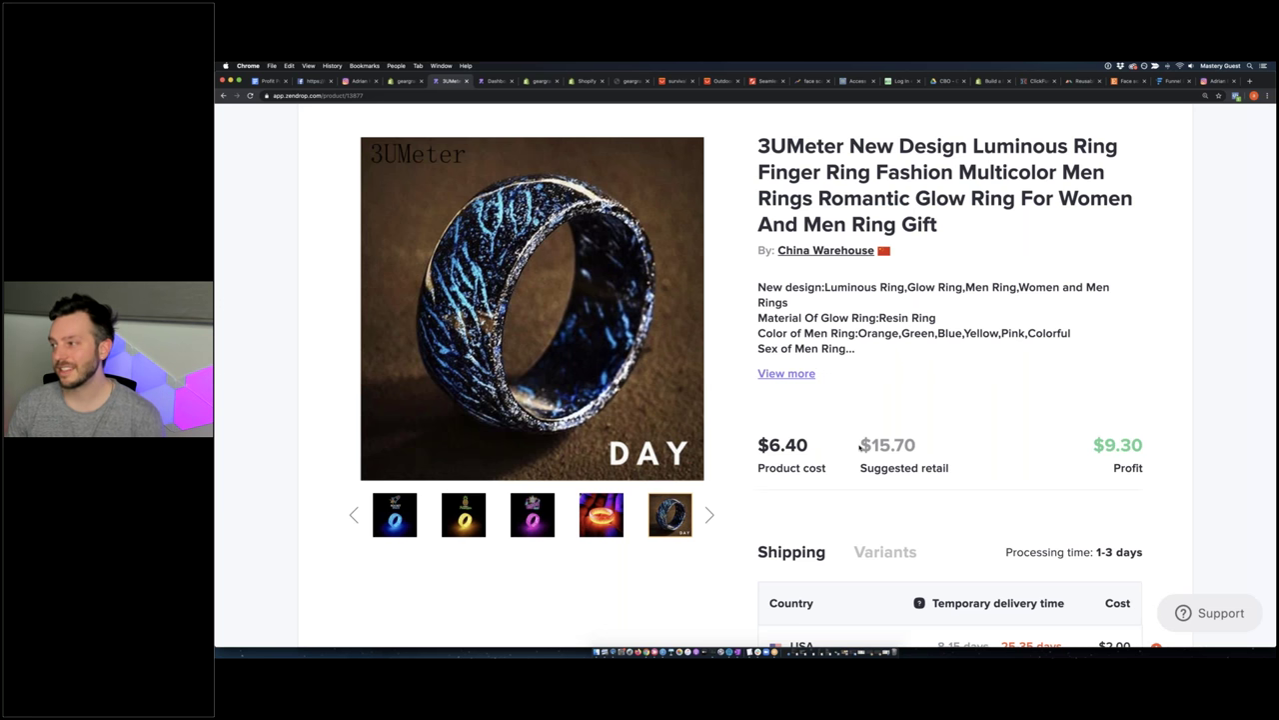
drag(862, 447, 944, 446)
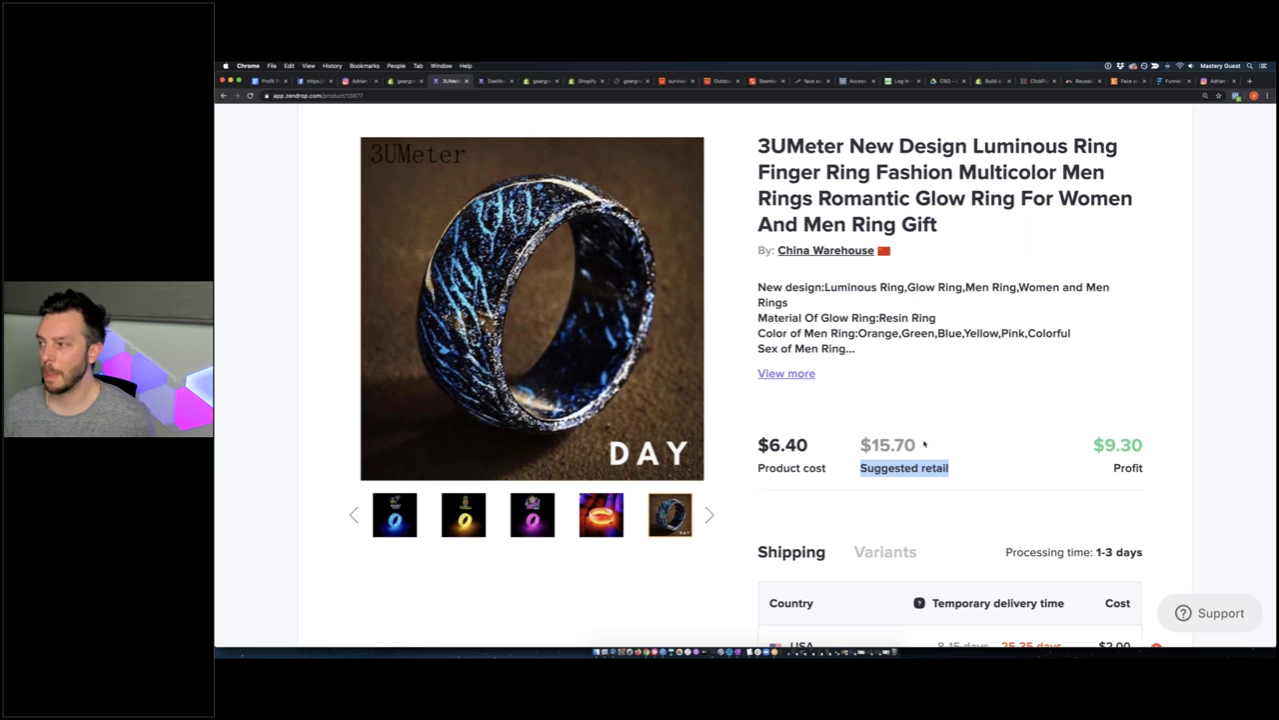
drag(1089, 445, 1137, 449)
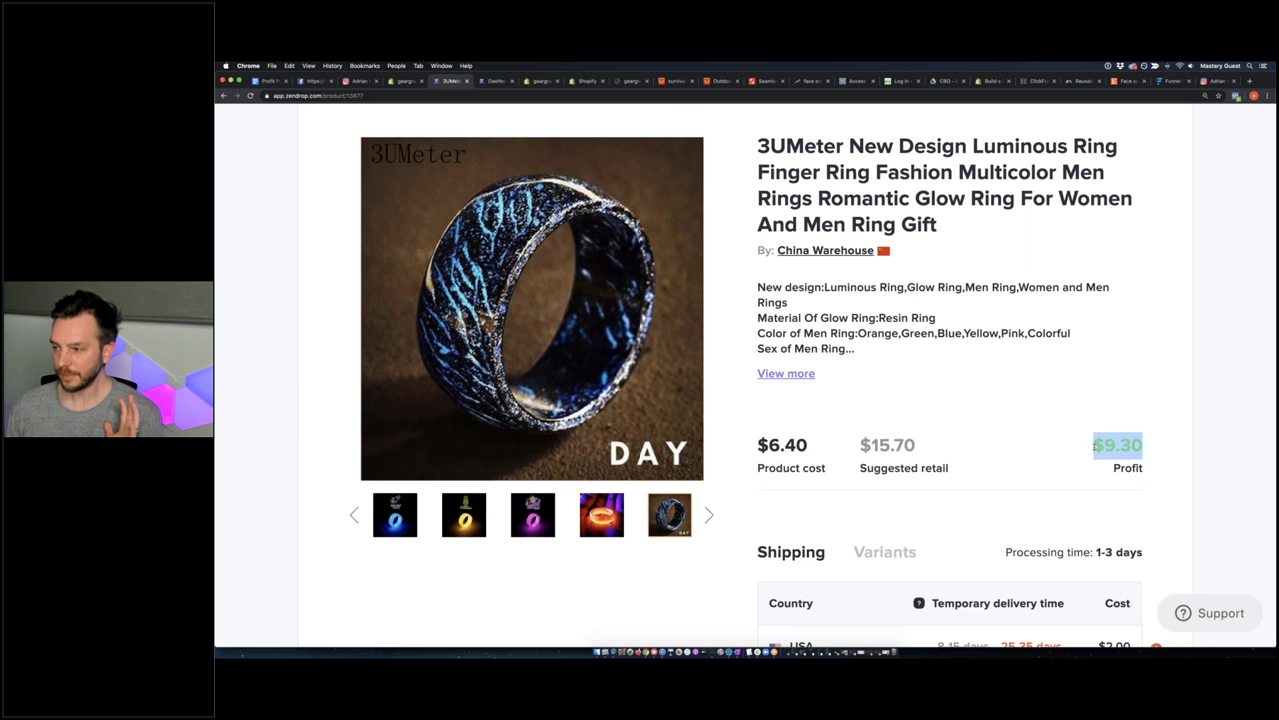
Return to the Women's Clothing & Accessories results and switch the category filter to Hair Extensions
click(224, 94)
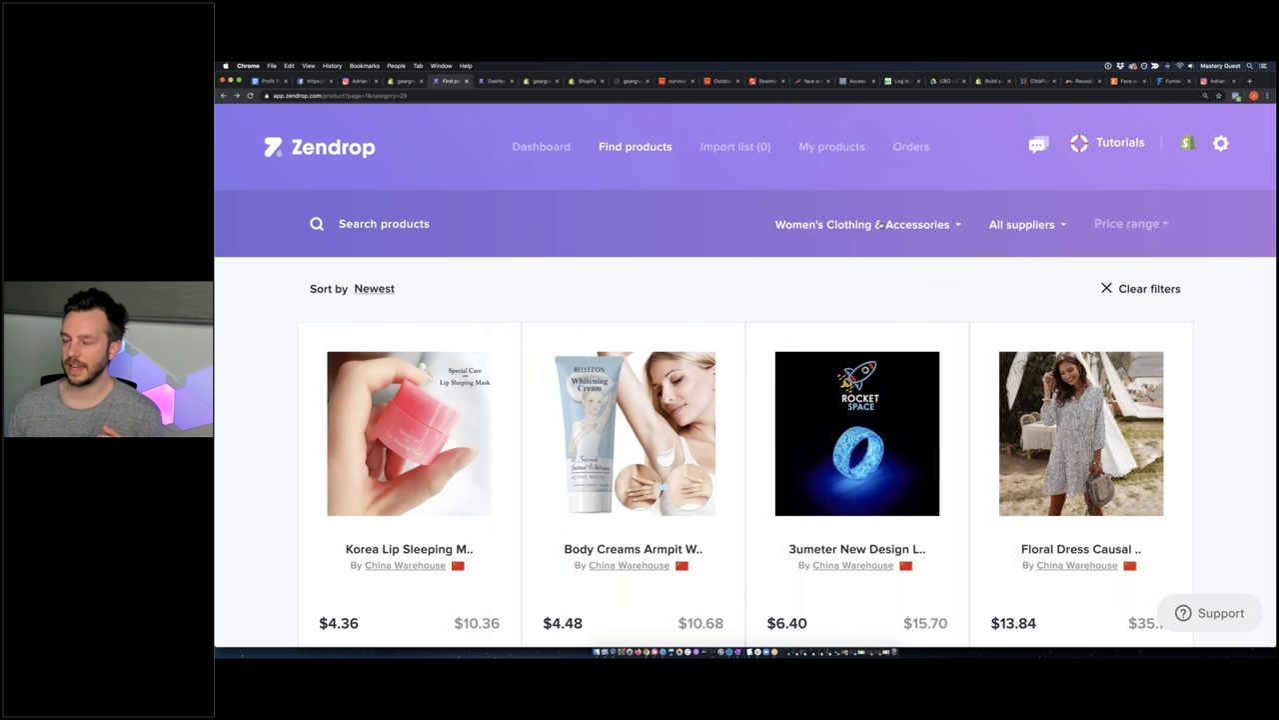
click(868, 223)
scroll(872, 338, down, 5)
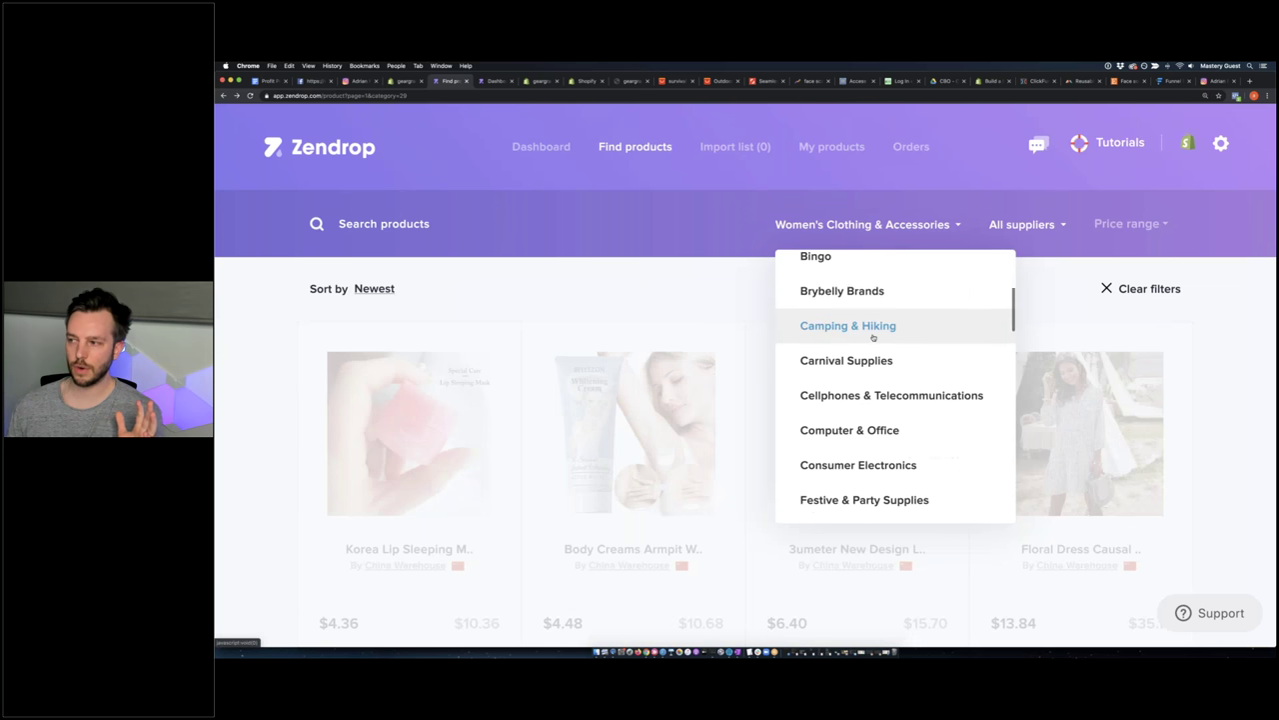
scroll(872, 339, down, 3)
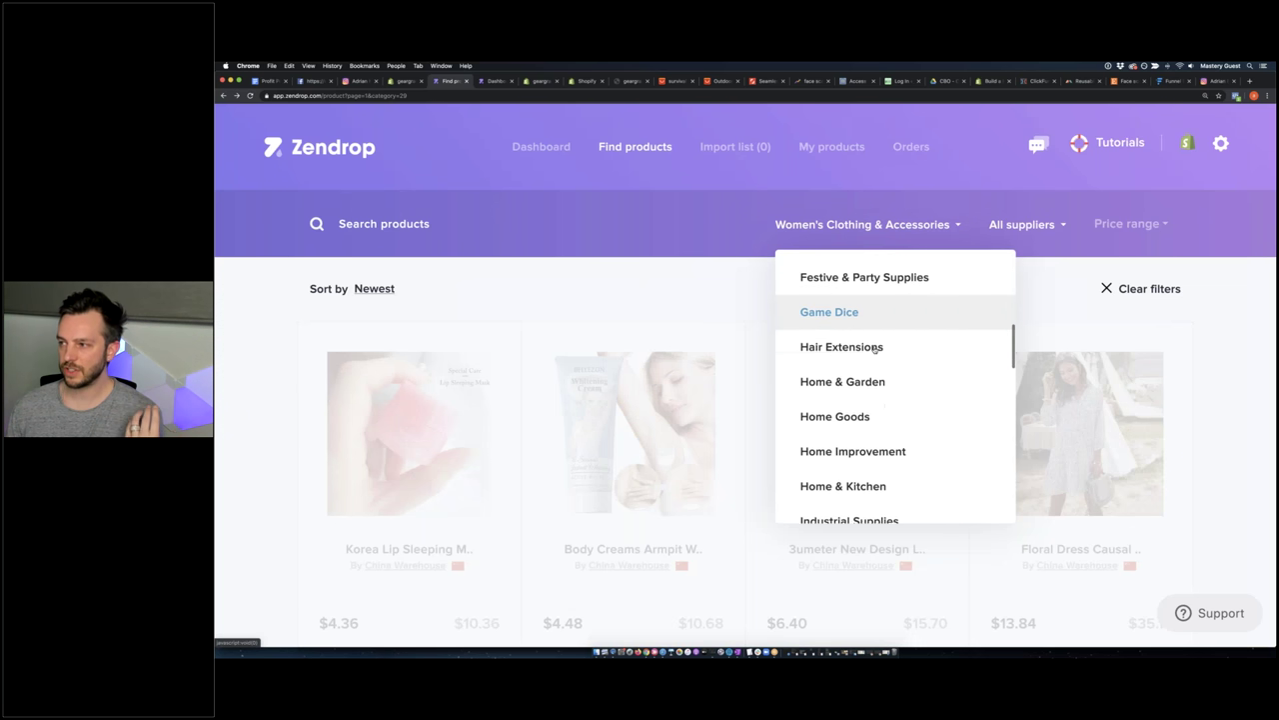
click(877, 334)
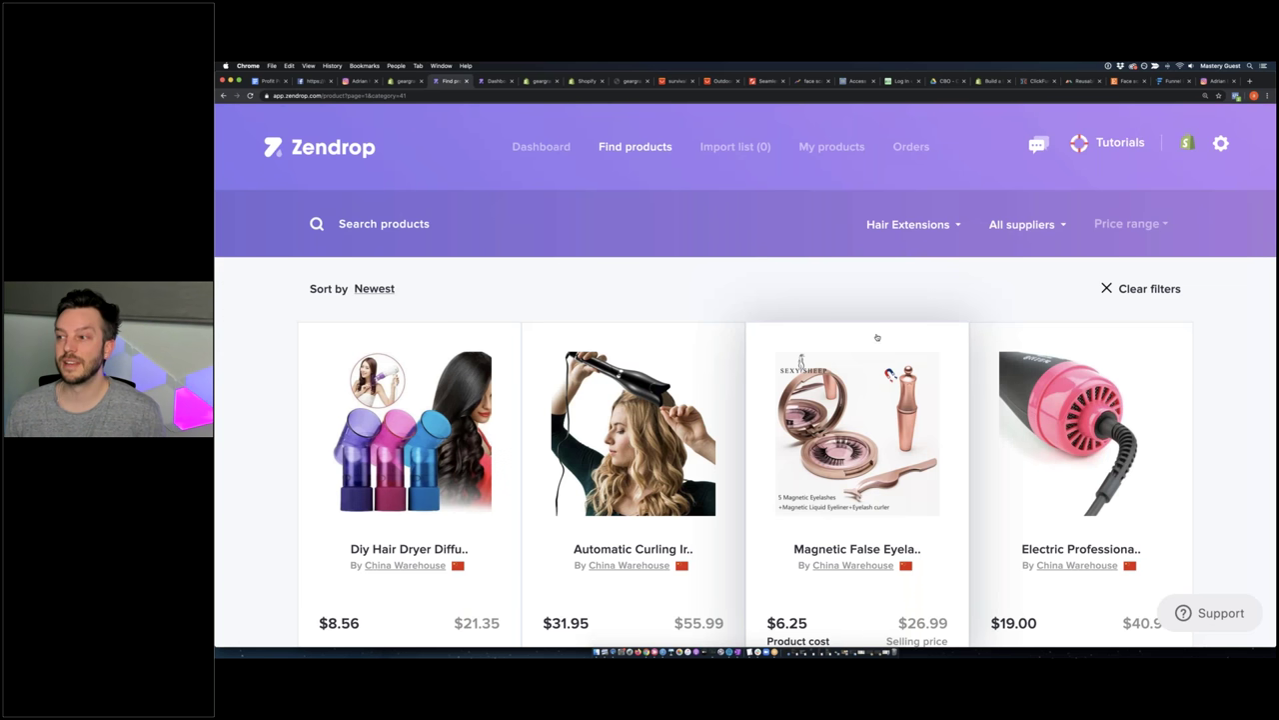
Open the DIY Hair Dryer Diffuser's product page, examine its pricing and shipping, and expand the full description to read it
scroll(738, 350, down, 1)
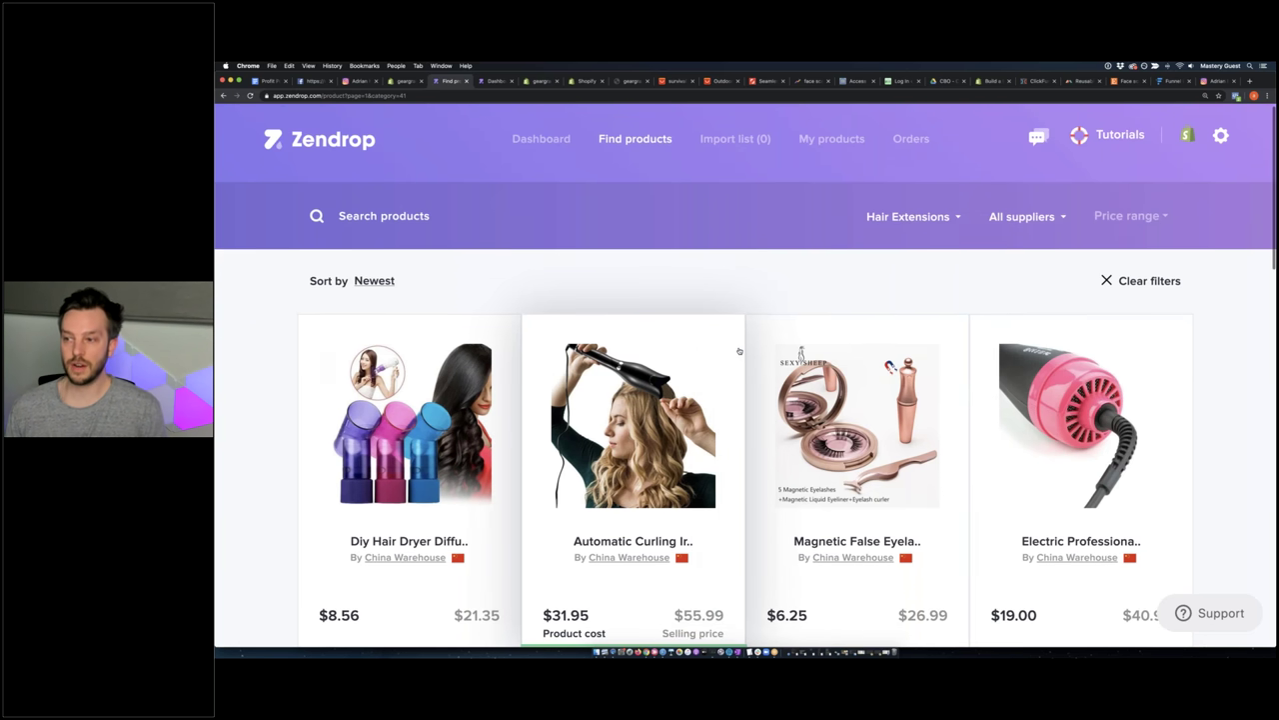
scroll(738, 355, down, 2)
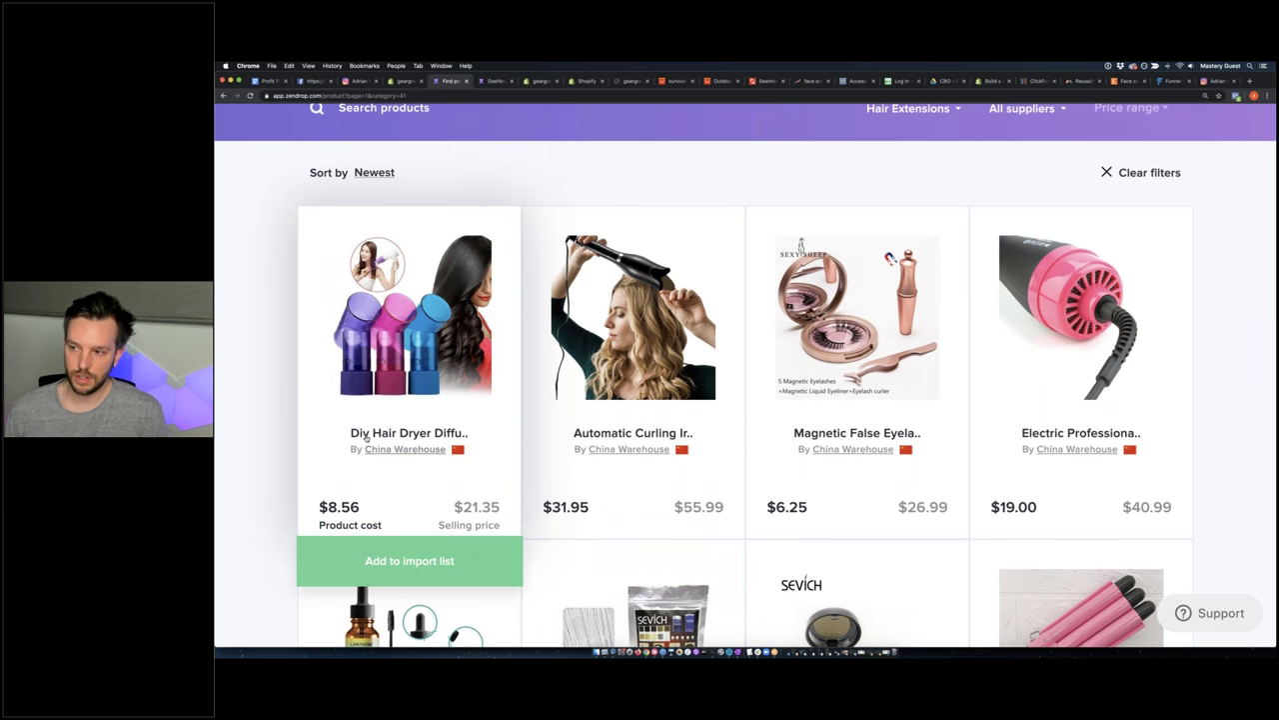
click(395, 355)
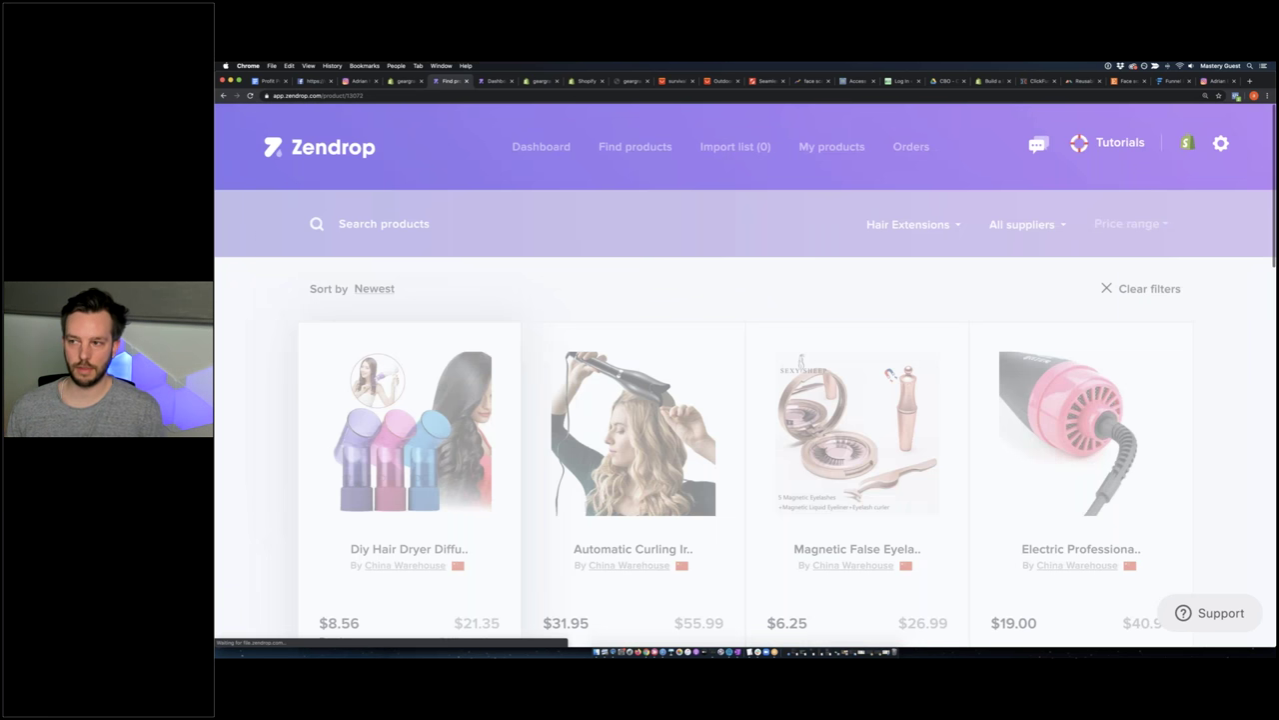
scroll(402, 351, down, 3)
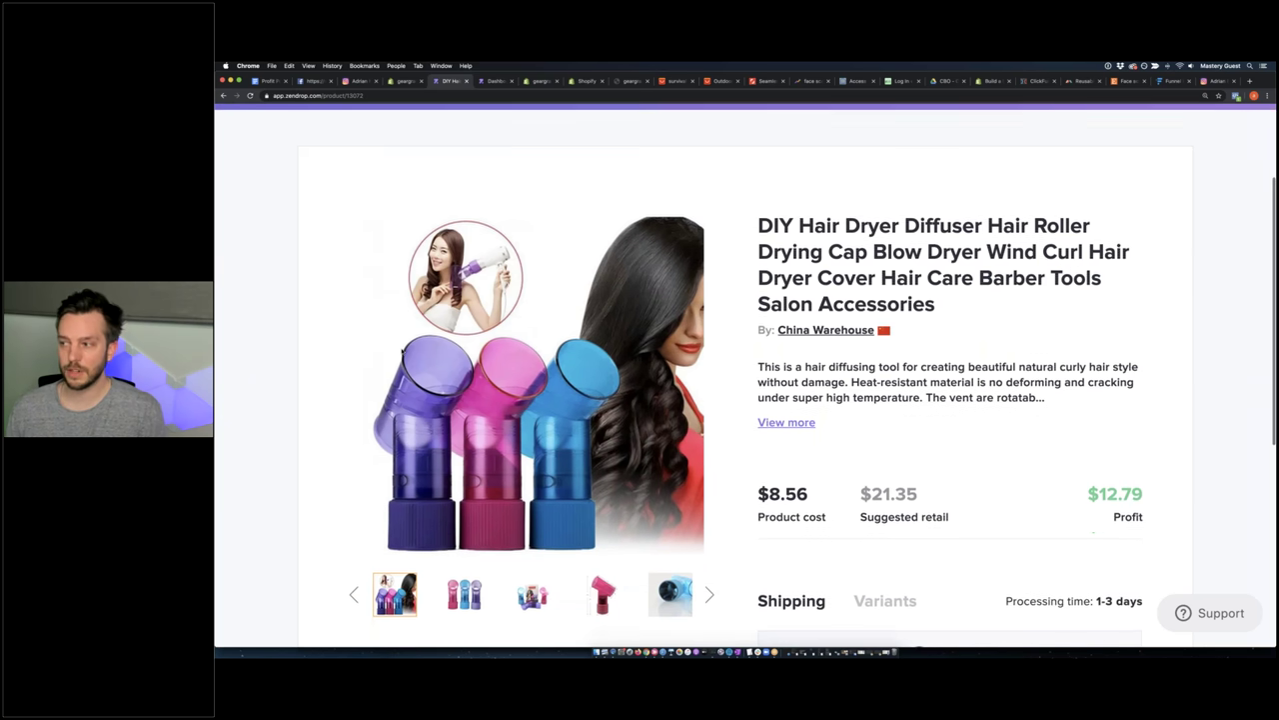
scroll(776, 405, down, 1)
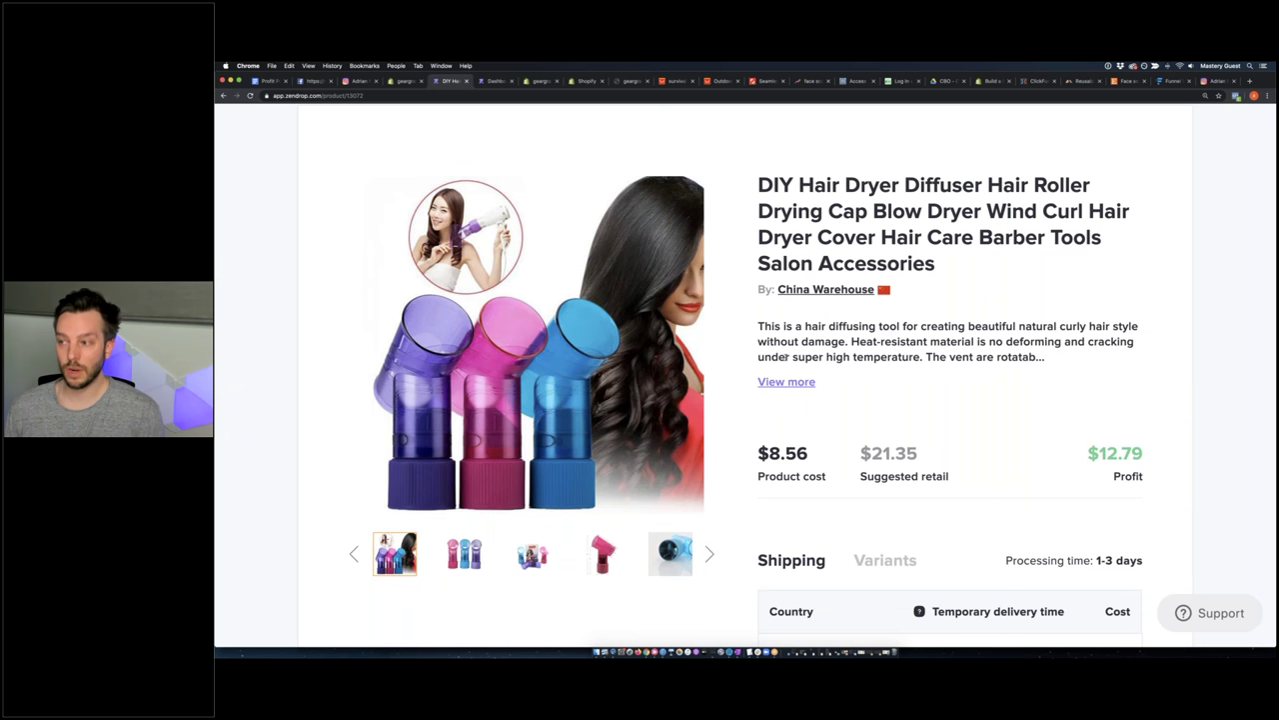
scroll(791, 374, down, 2)
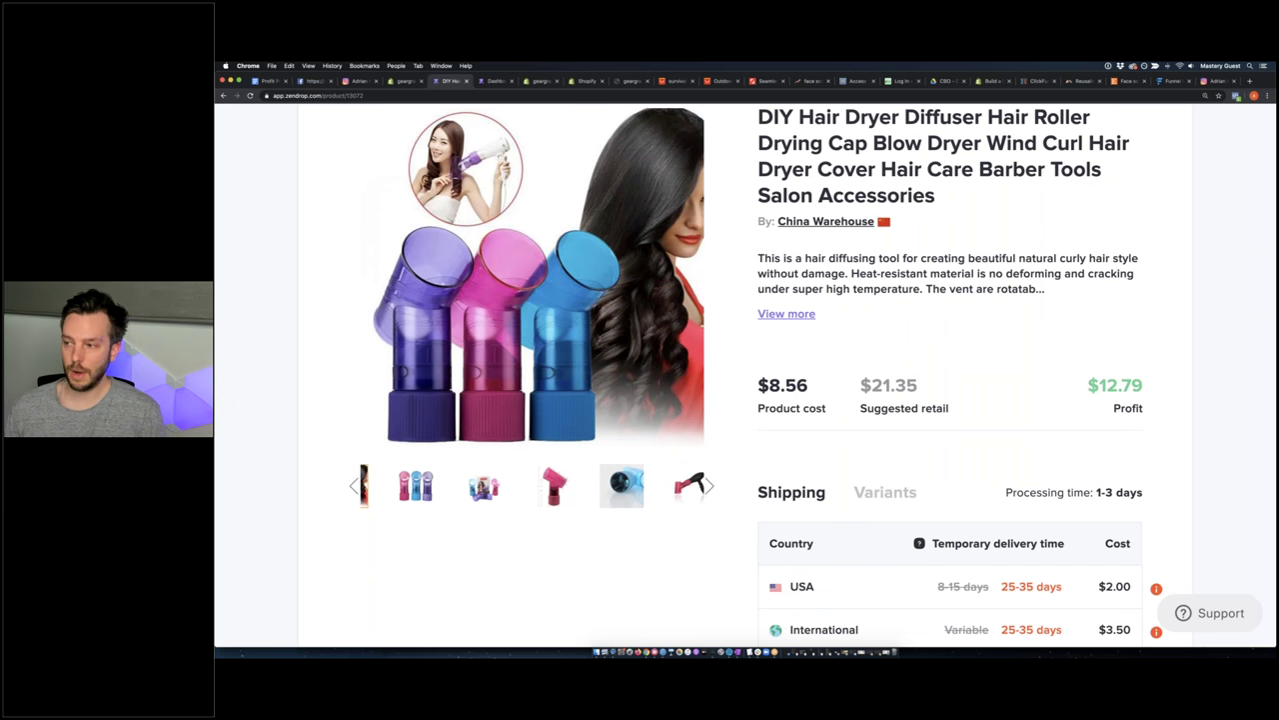
scroll(790, 380, up, 2)
click(786, 413)
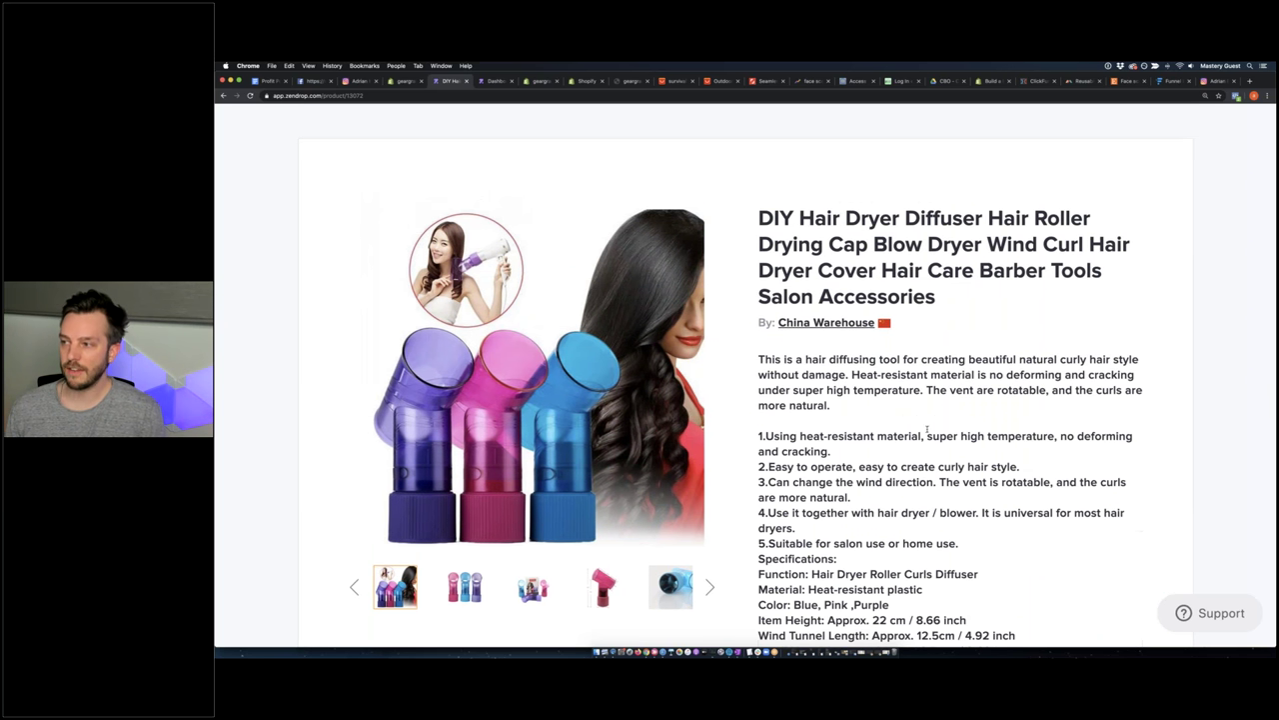
scroll(687, 405, down, 3)
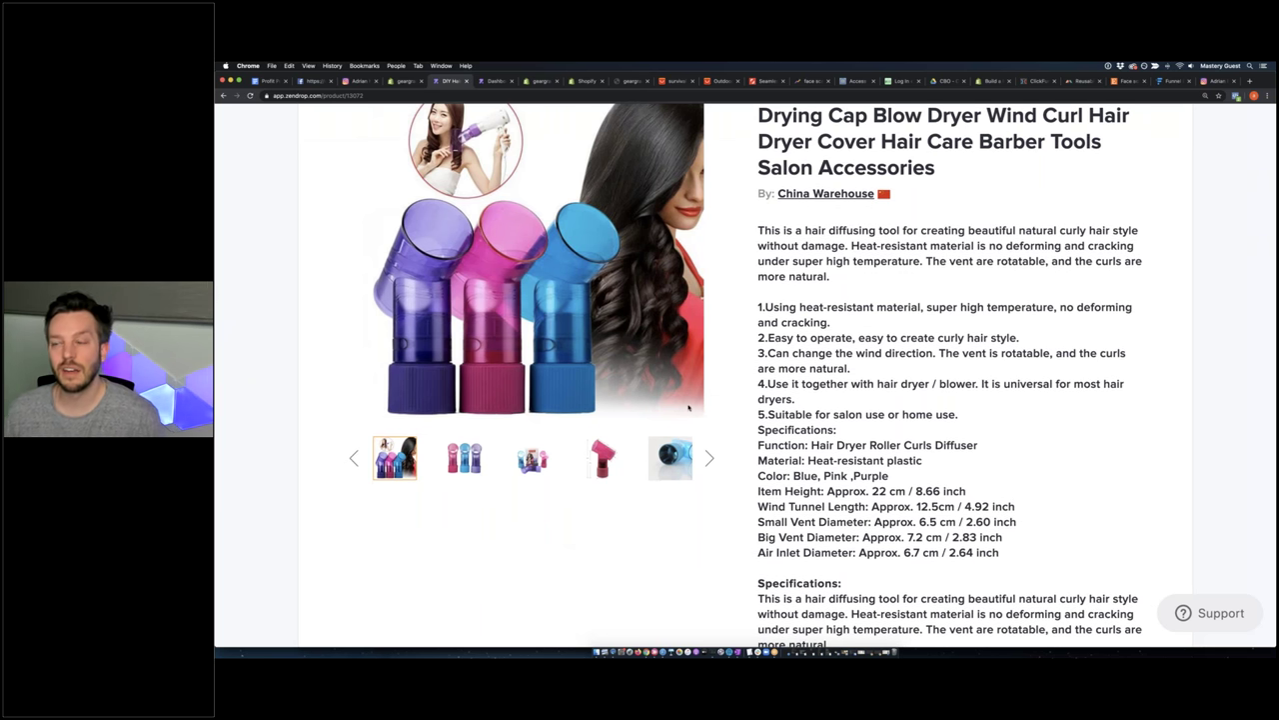
Return to the full product catalogue, open the Shop Tech collection and look through its first rows of consumer electronics
click(222, 96)
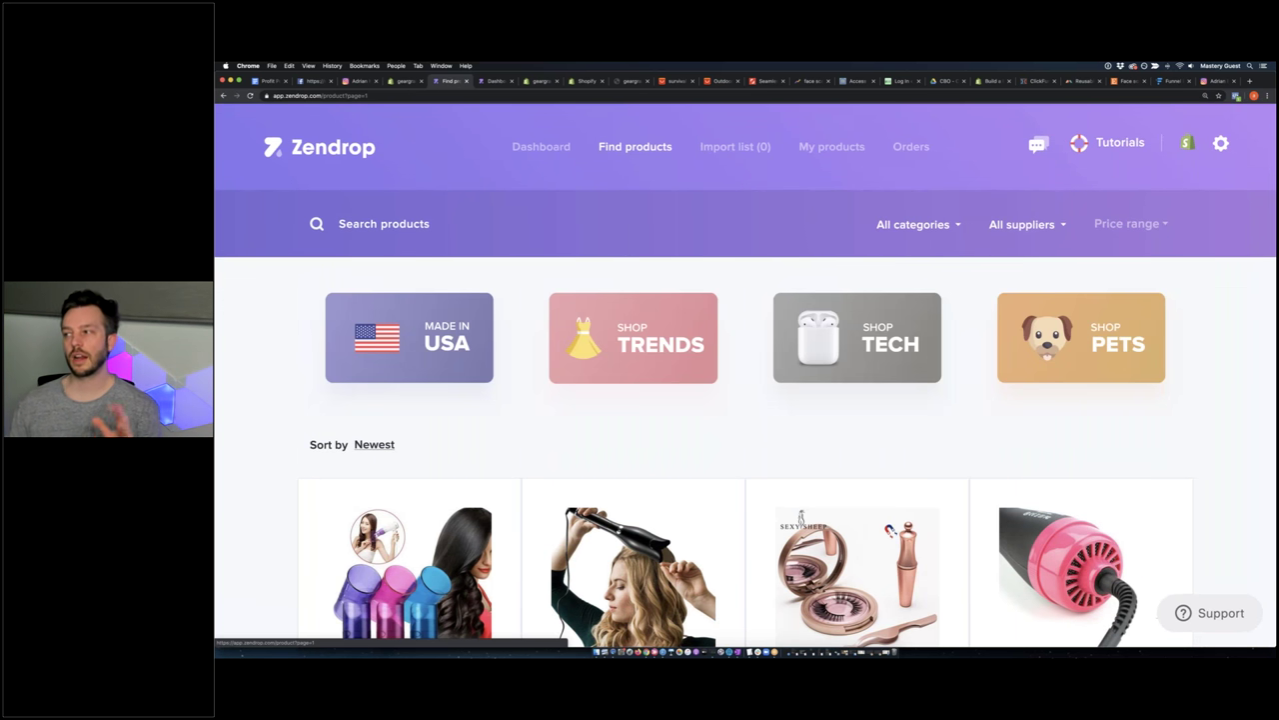
click(858, 341)
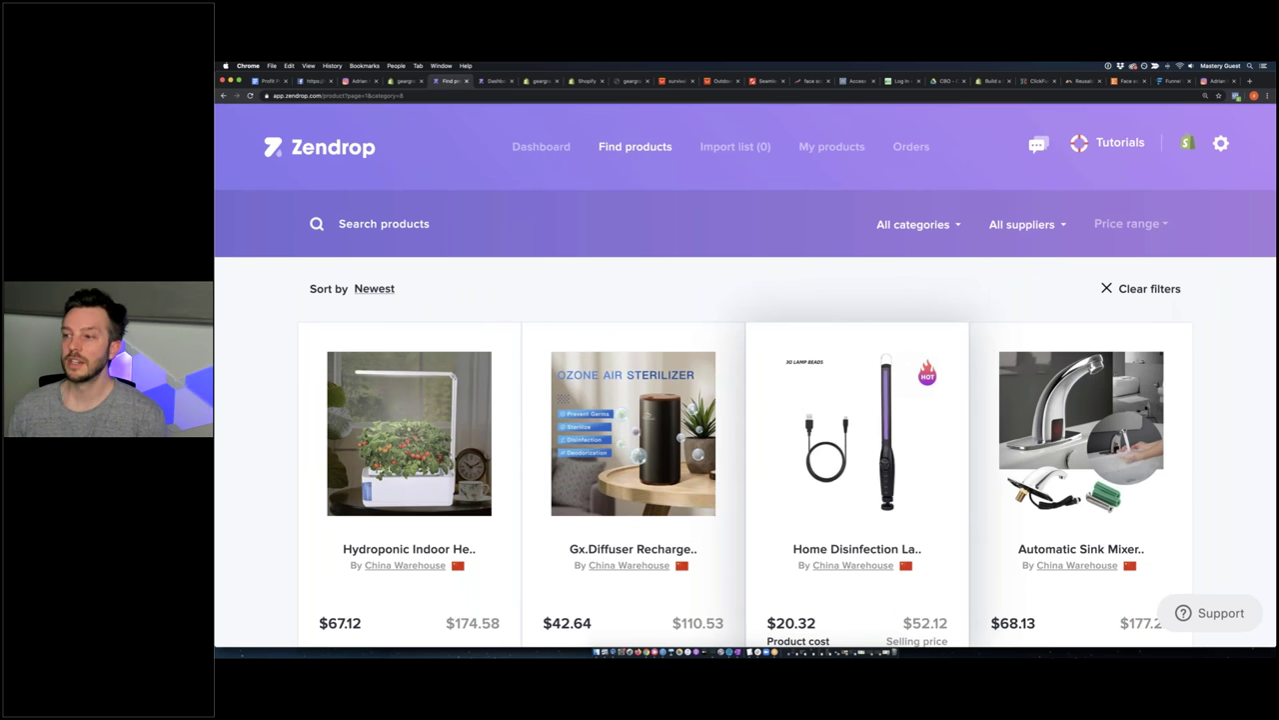
scroll(853, 342, down, 2)
scroll(854, 341, down, 1)
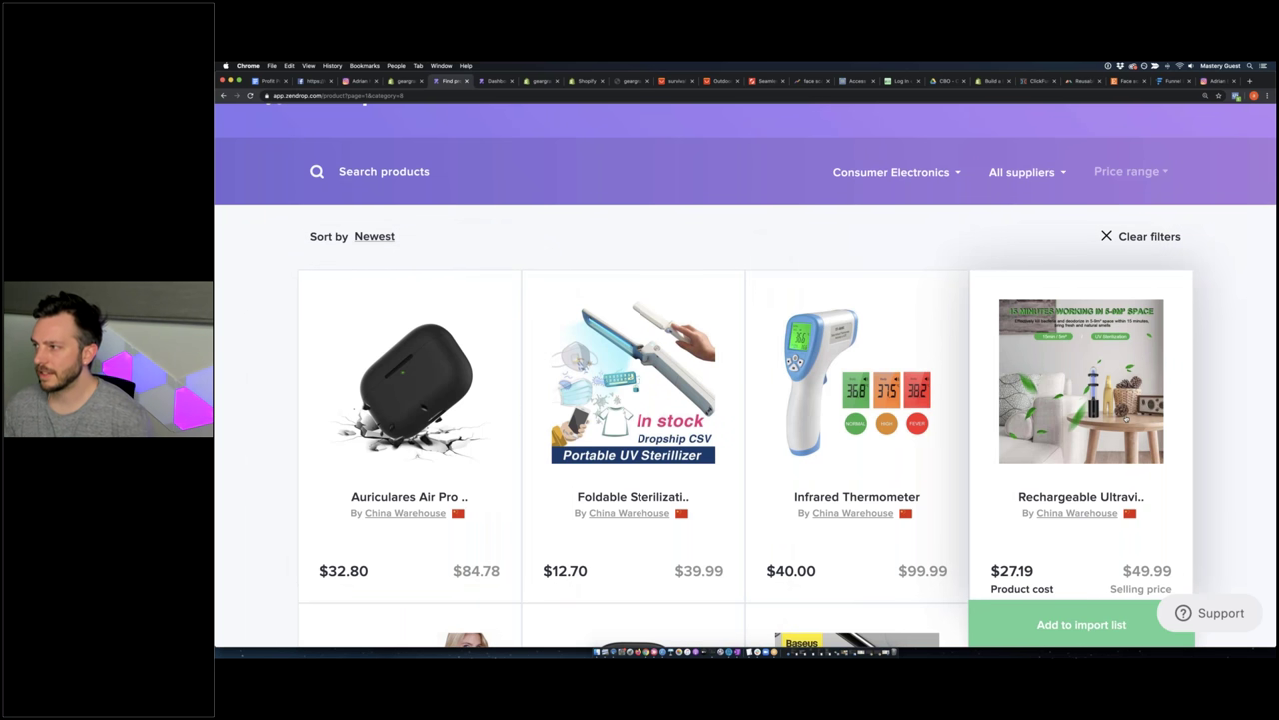
scroll(1127, 419, down, 2)
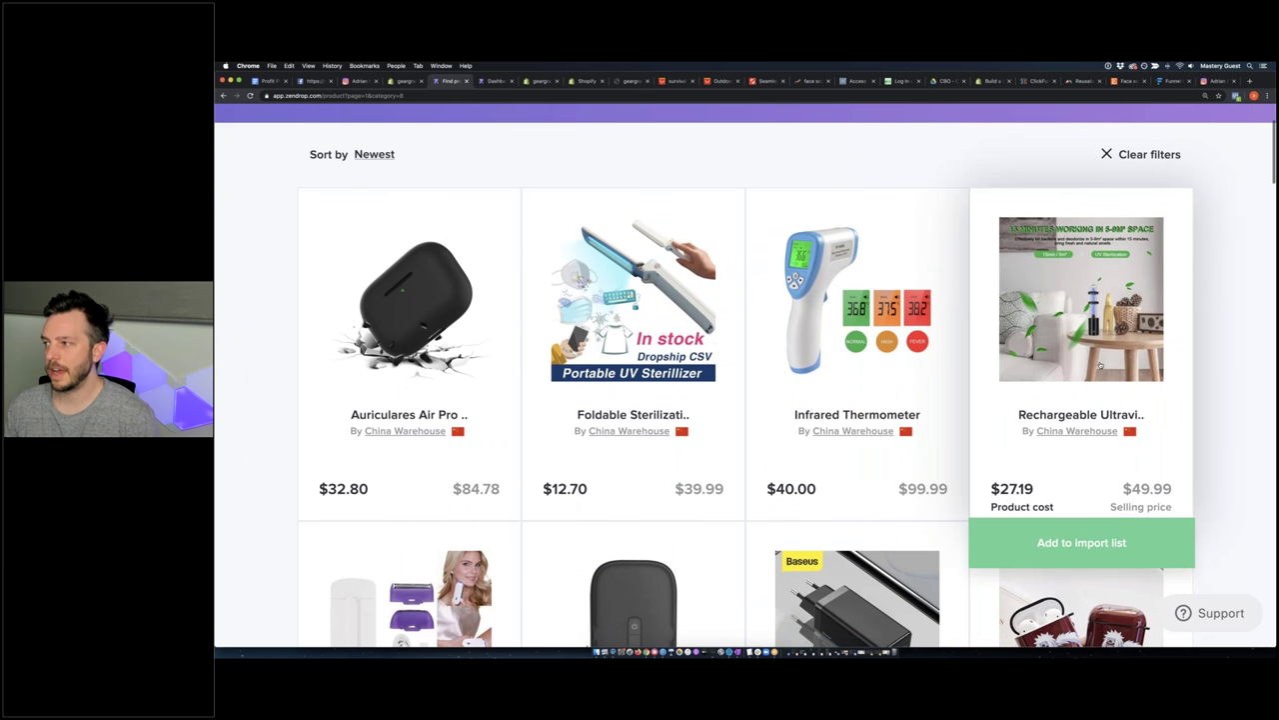
scroll(1089, 329, down, 1)
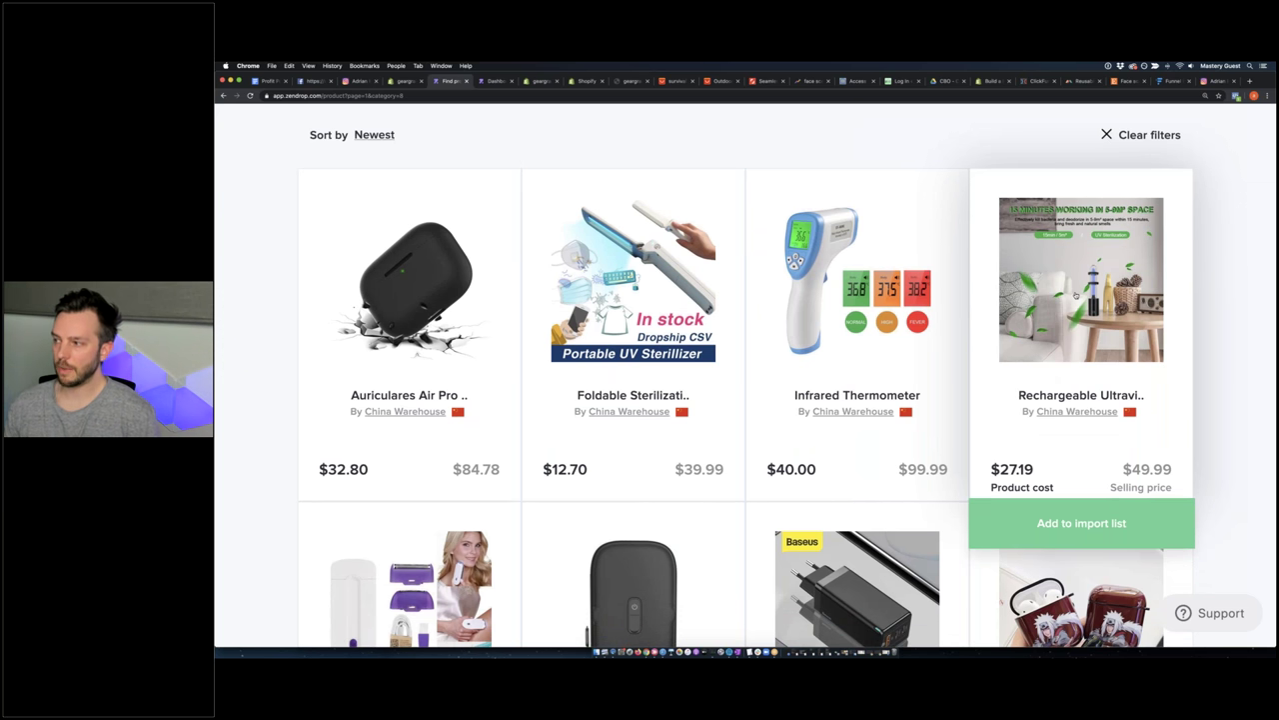
Open the Rechargeable Ultraviolet UV Sterilizer's product page and examine its pricing, highlighting the suggested retail price and profit
click(1075, 294)
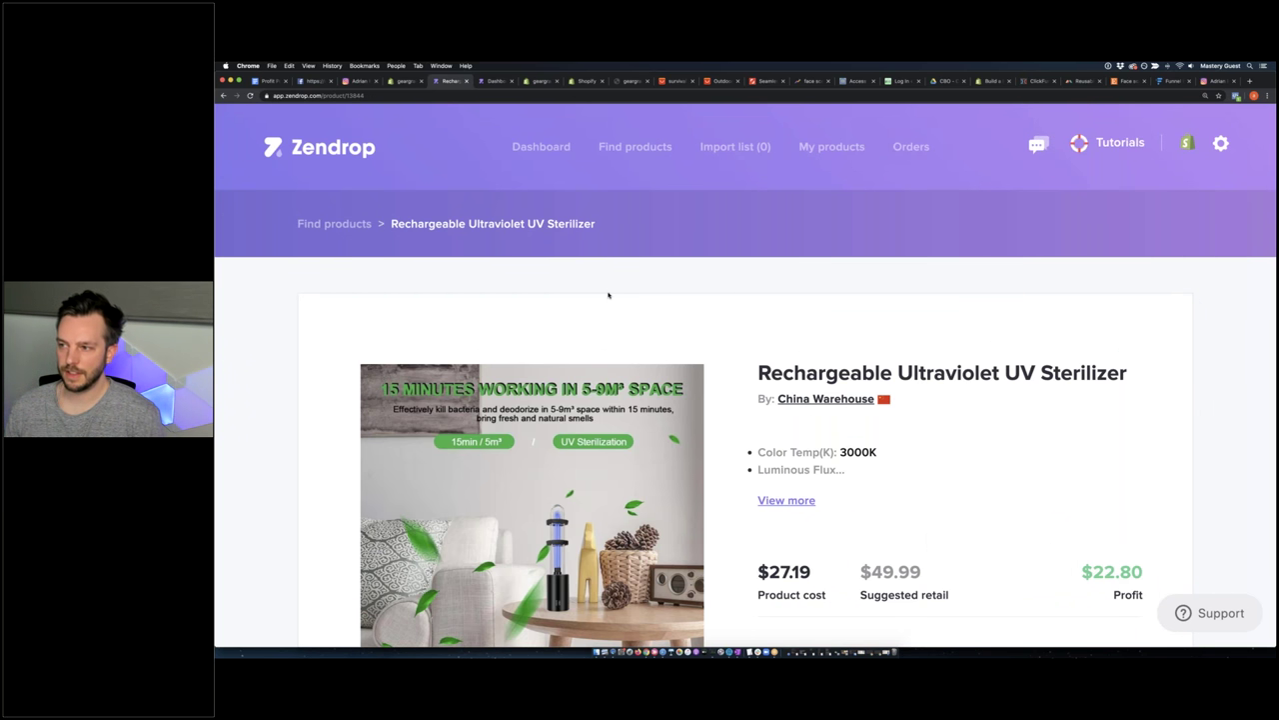
scroll(607, 295, down, 3)
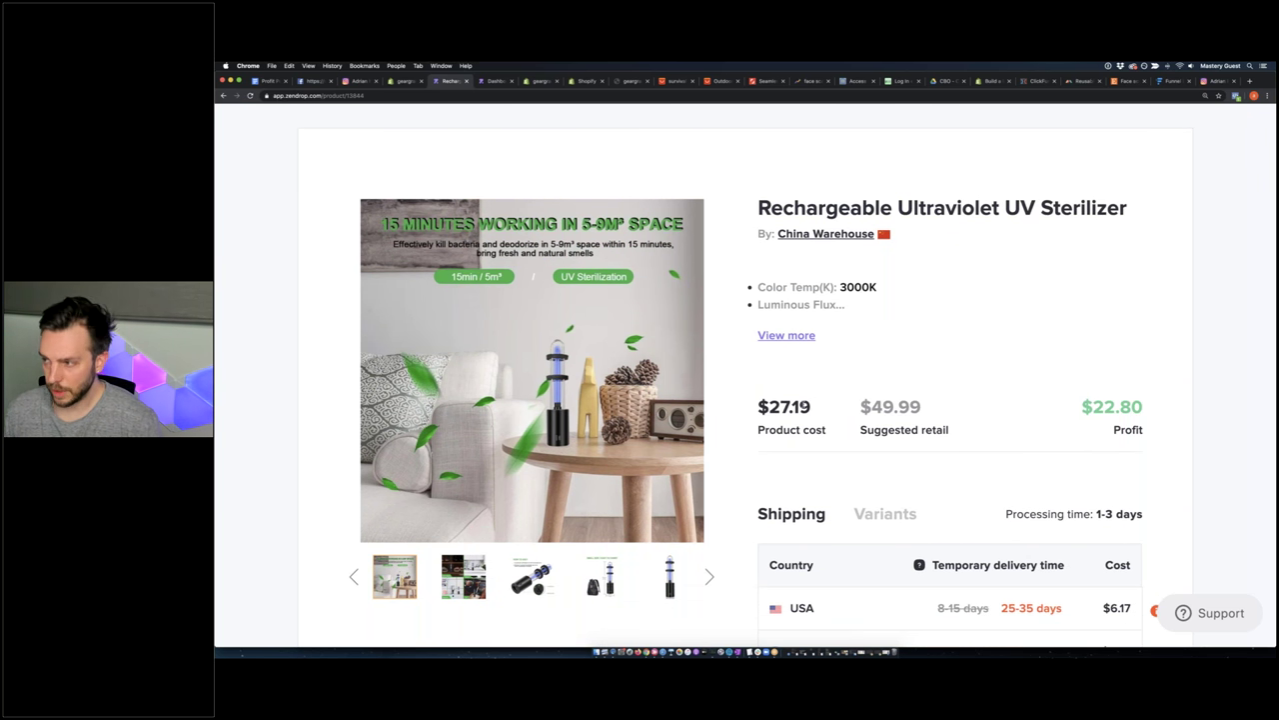
drag(861, 405, 960, 402)
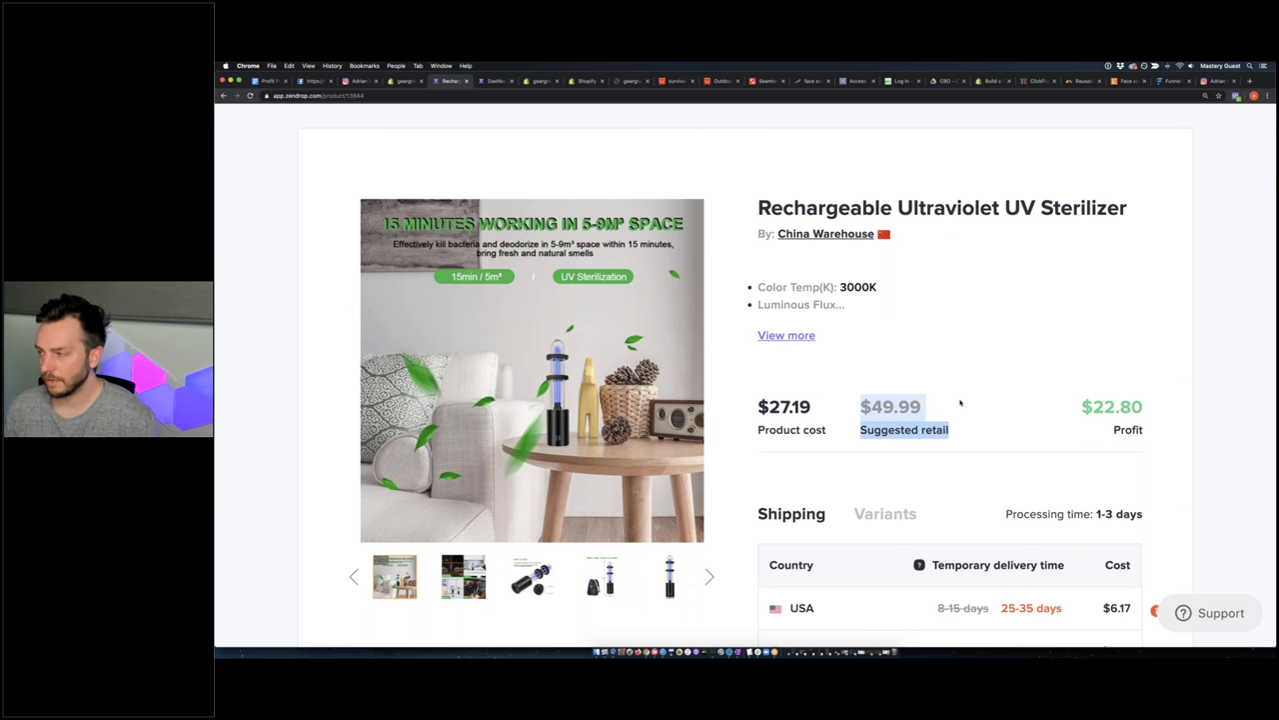
click(961, 403)
double_click(1111, 407)
click(968, 372)
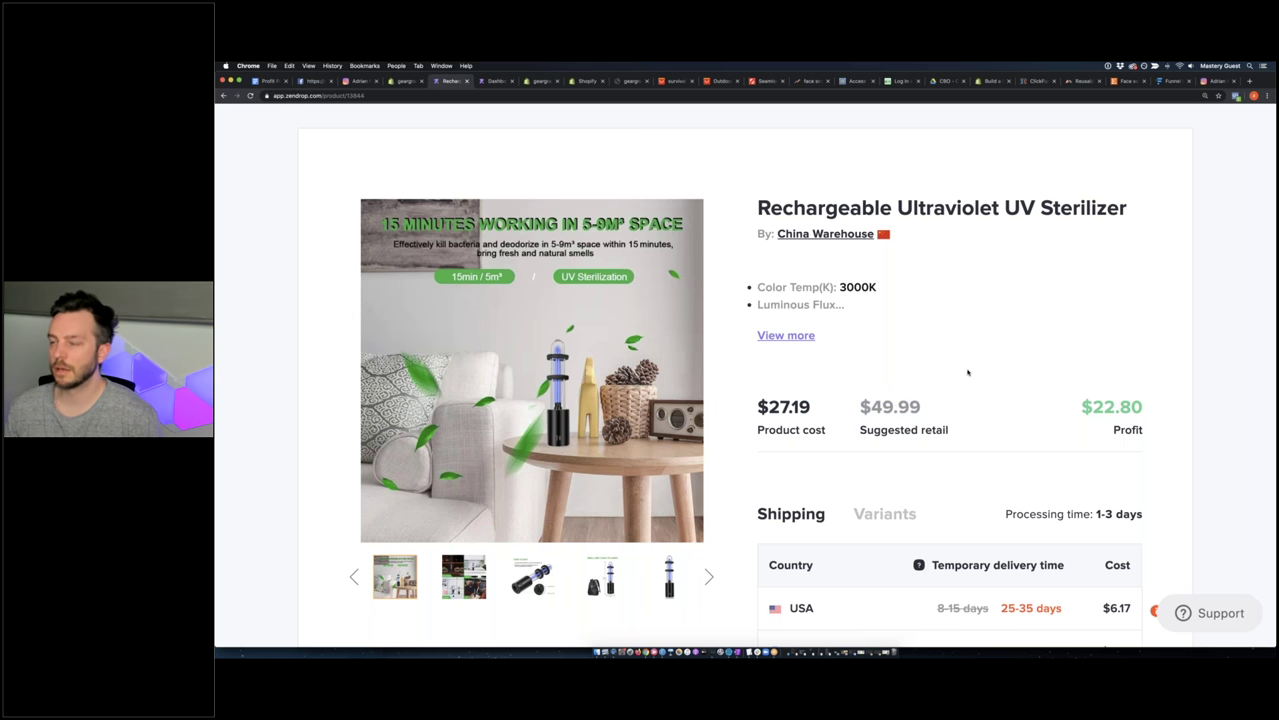
Return to the Consumer Electronics results and examine the product costs and selling prices of items further down
click(223, 95)
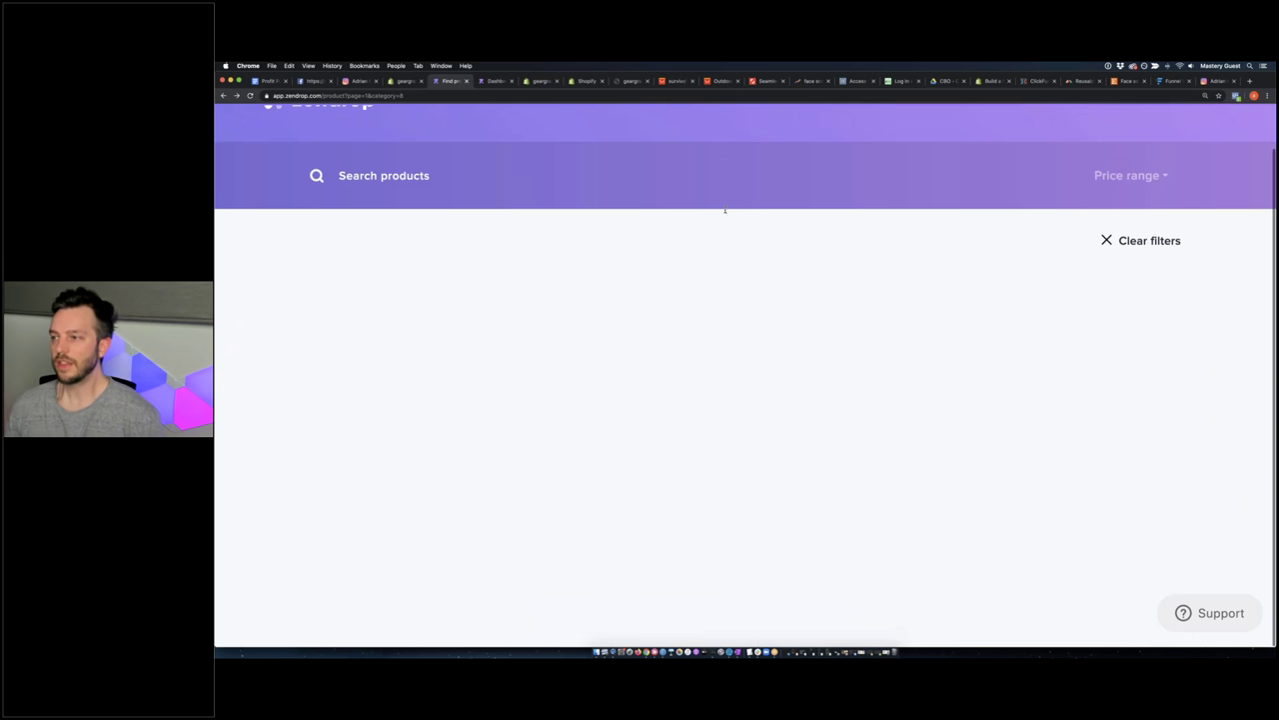
scroll(751, 362, down, 5)
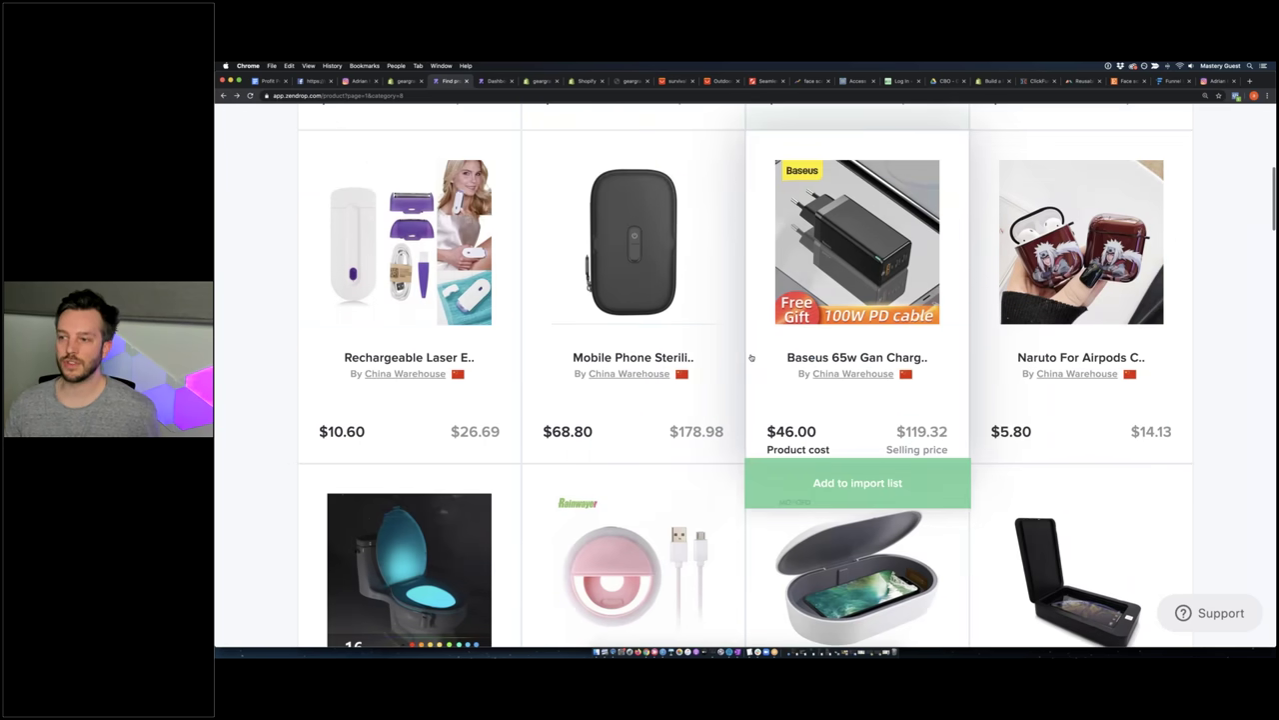
scroll(749, 357, down, 2)
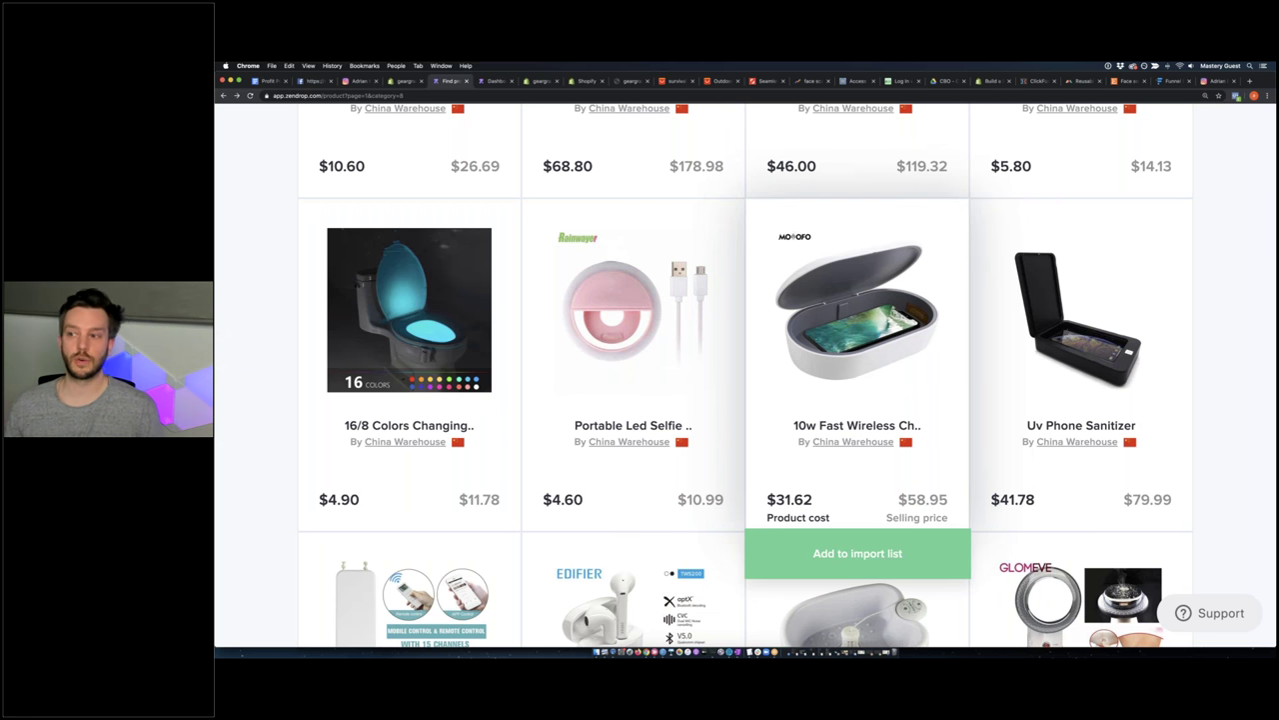
scroll(719, 353, down, 3)
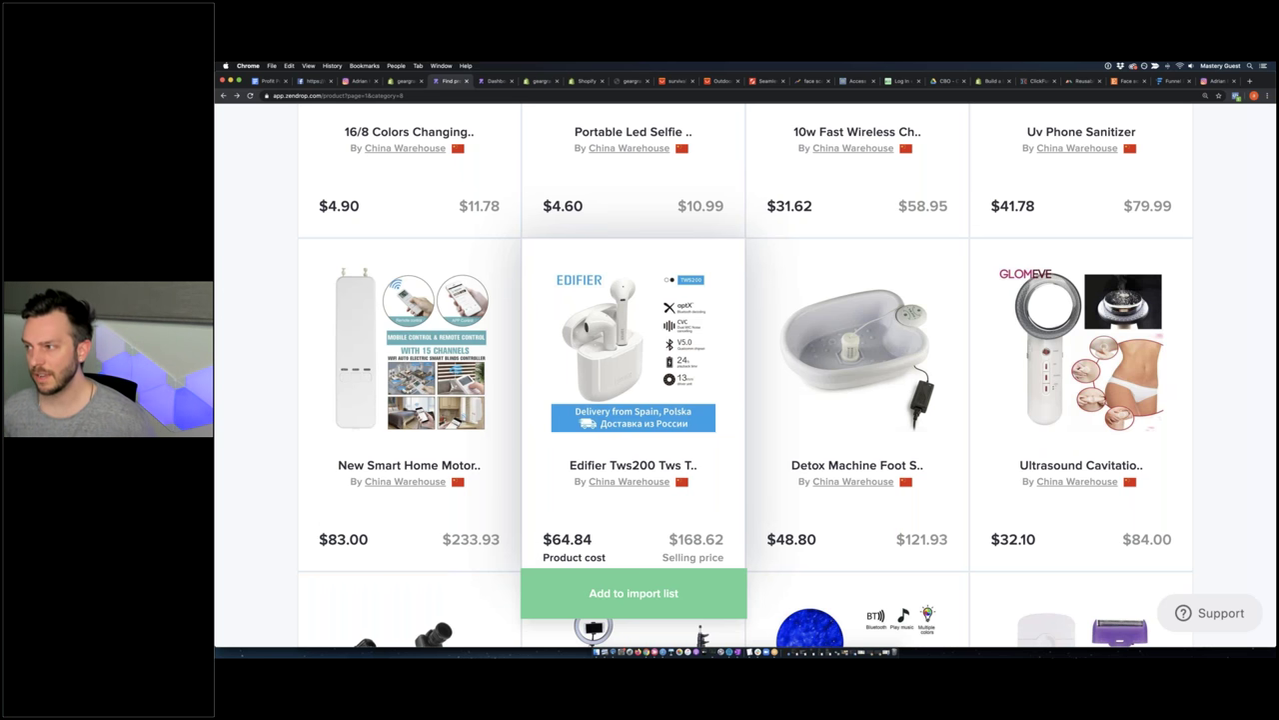
scroll(905, 346, down, 5)
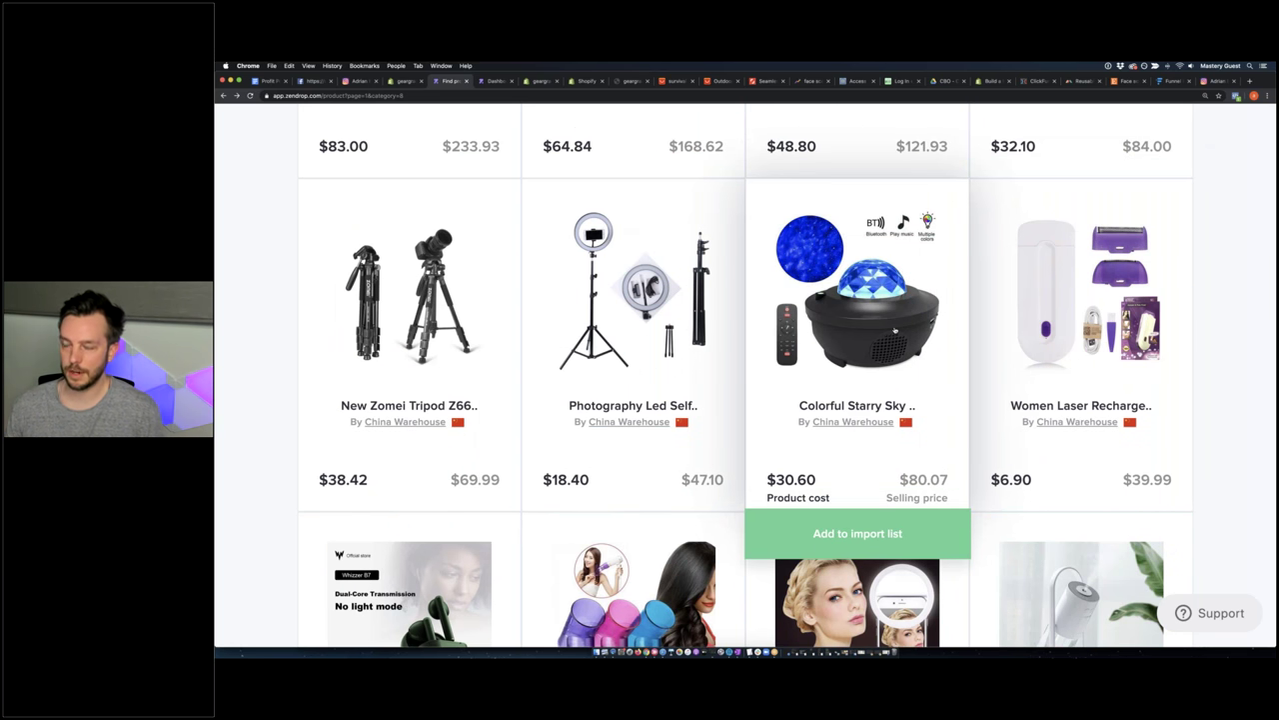
Open the Colorful Starry Sky Projector's product page and view its second to fifth gallery images
click(895, 329)
scroll(323, 323, down, 2)
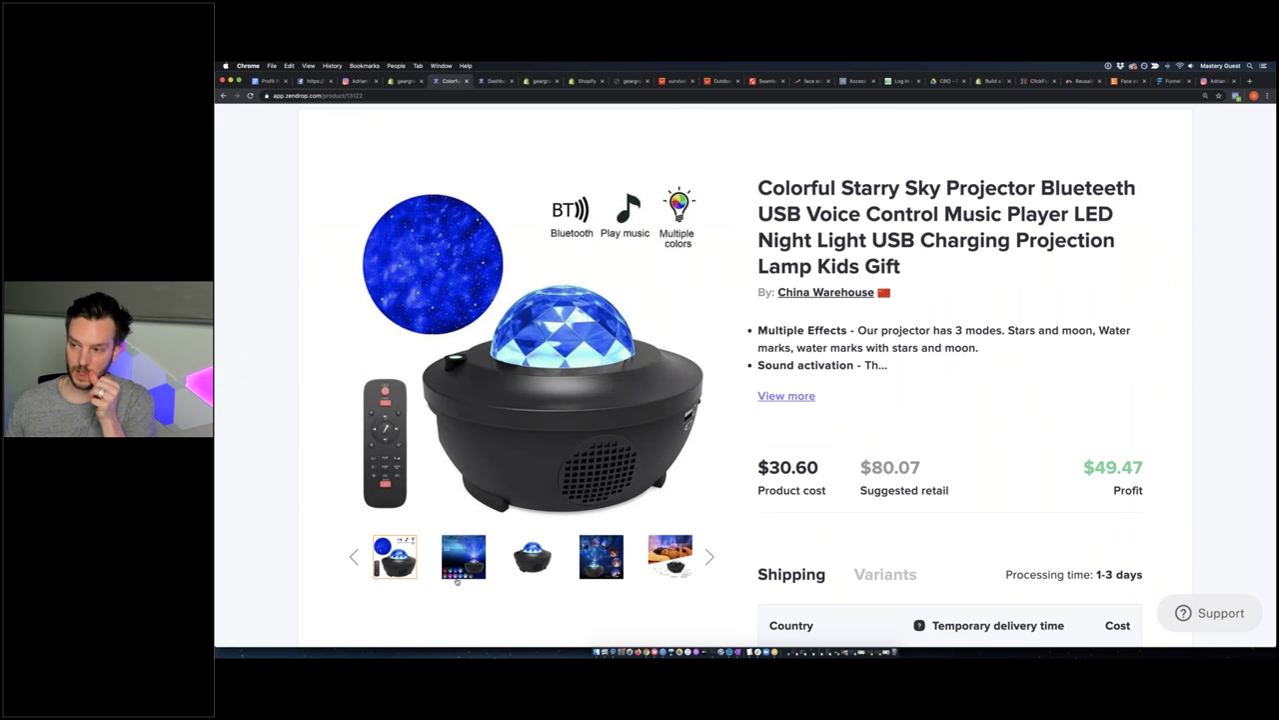
click(460, 588)
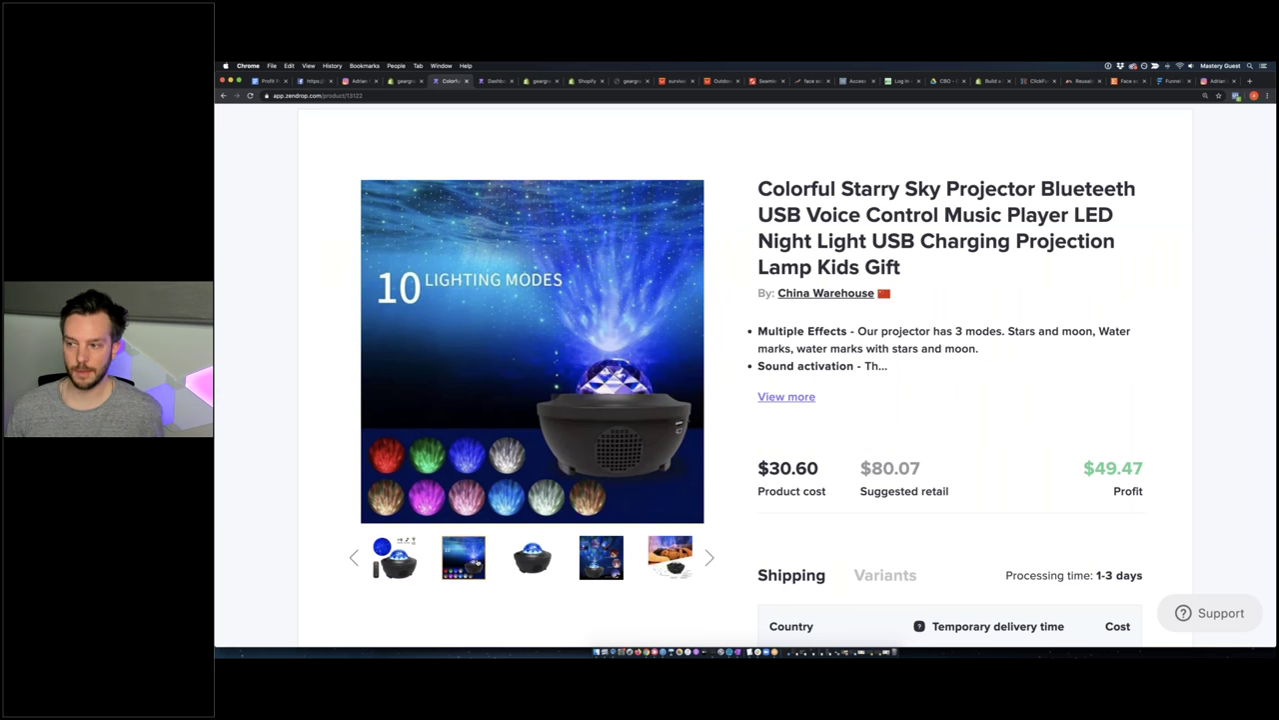
click(531, 556)
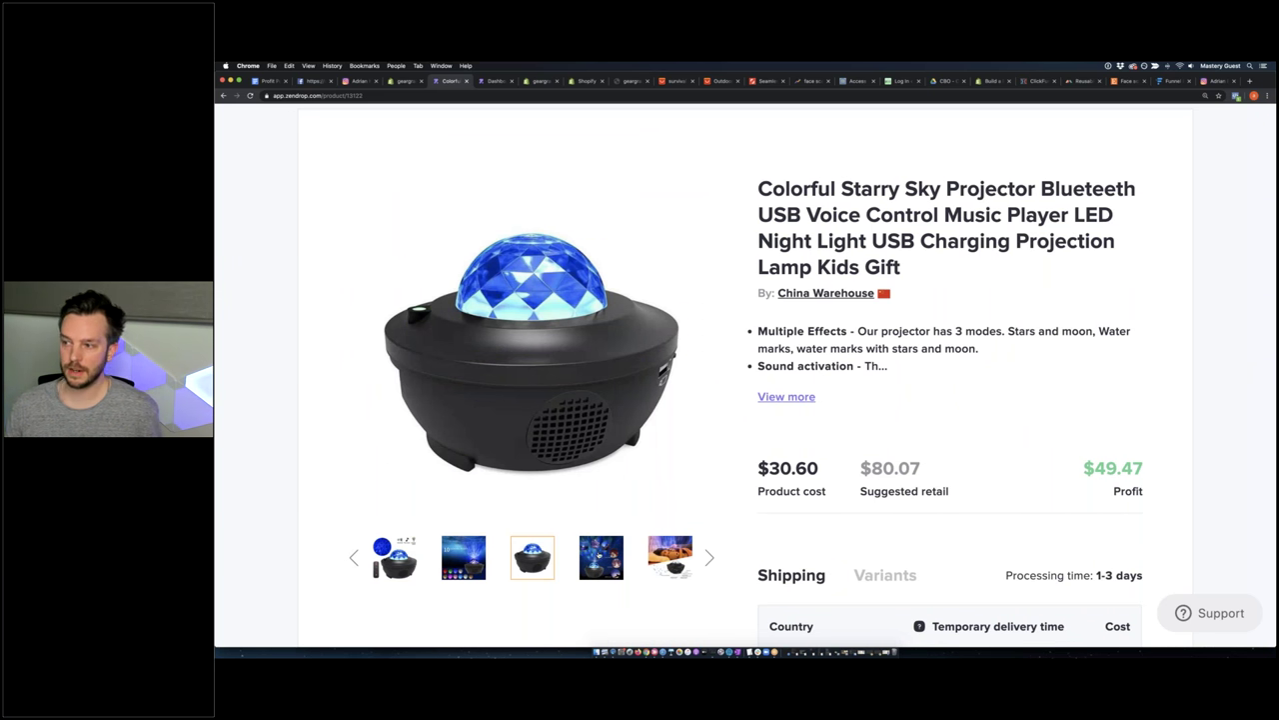
click(600, 557)
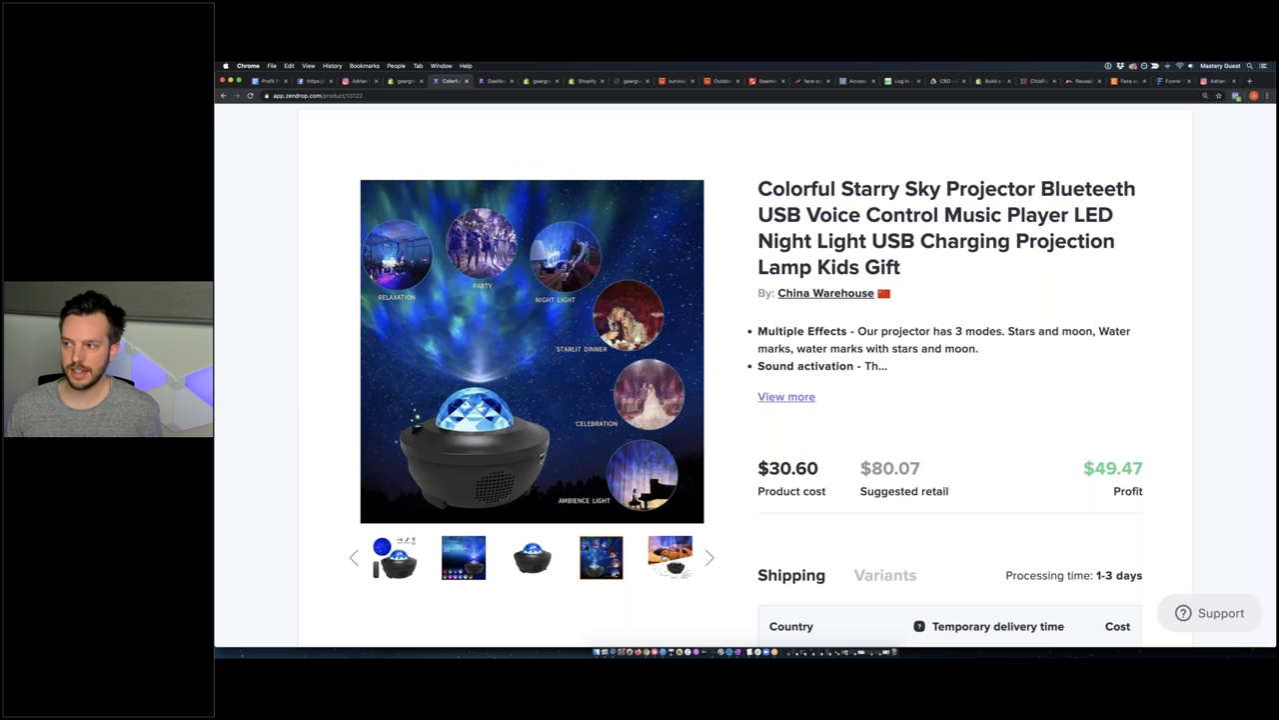
click(662, 555)
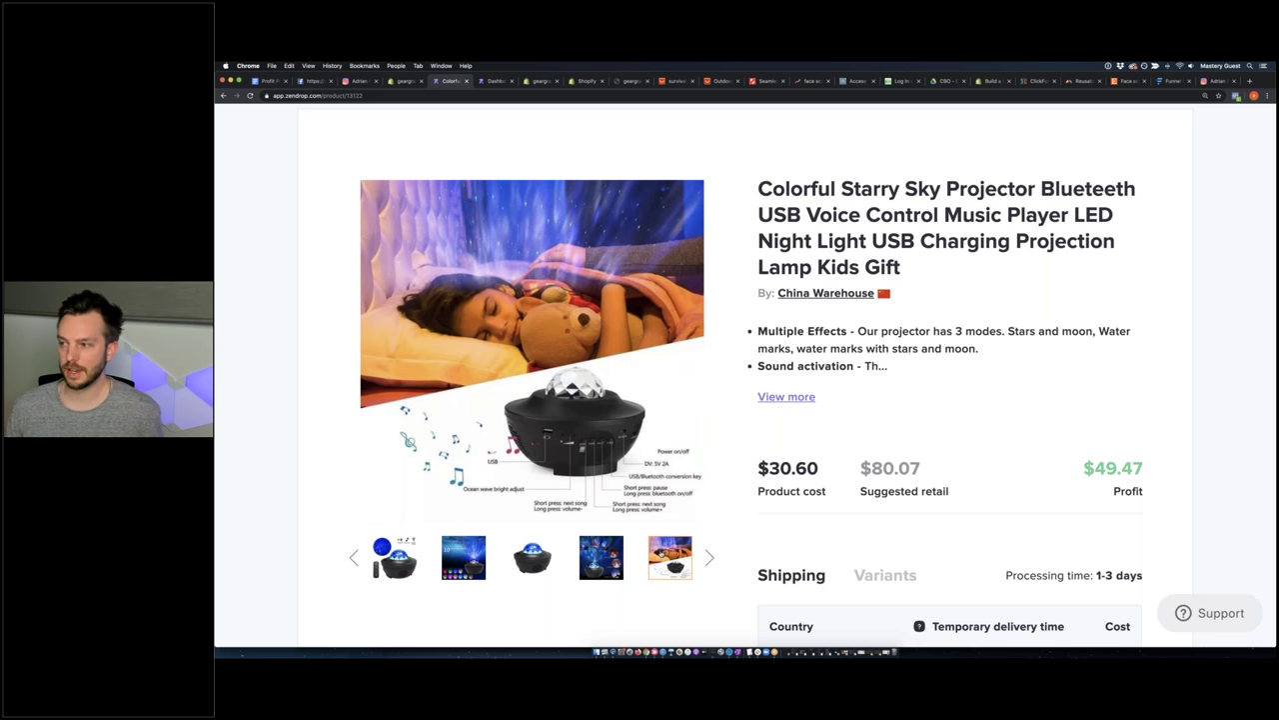
Highlight the starry sky projector's product cost, suggested retail price and profit, and examine its shipping times and costs
scroll(700, 449, down, 2)
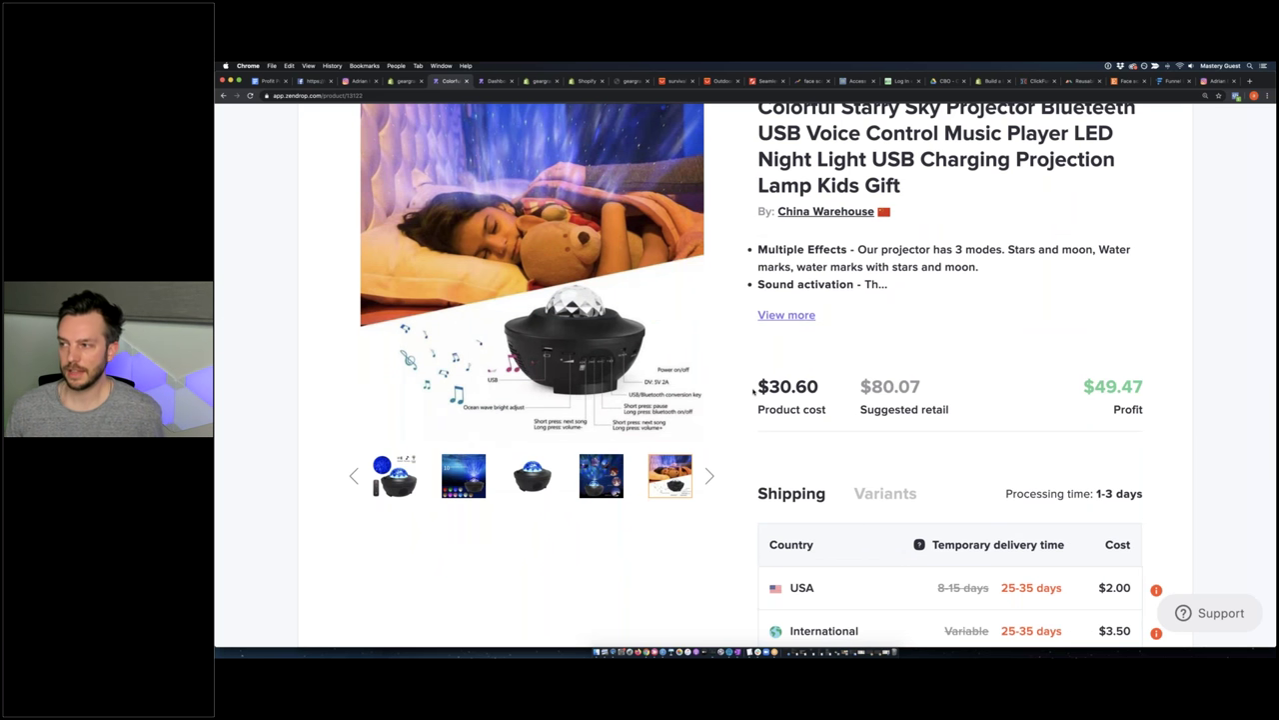
drag(748, 393, 815, 387)
click(904, 394)
drag(949, 412, 947, 389)
drag(1082, 388, 1173, 383)
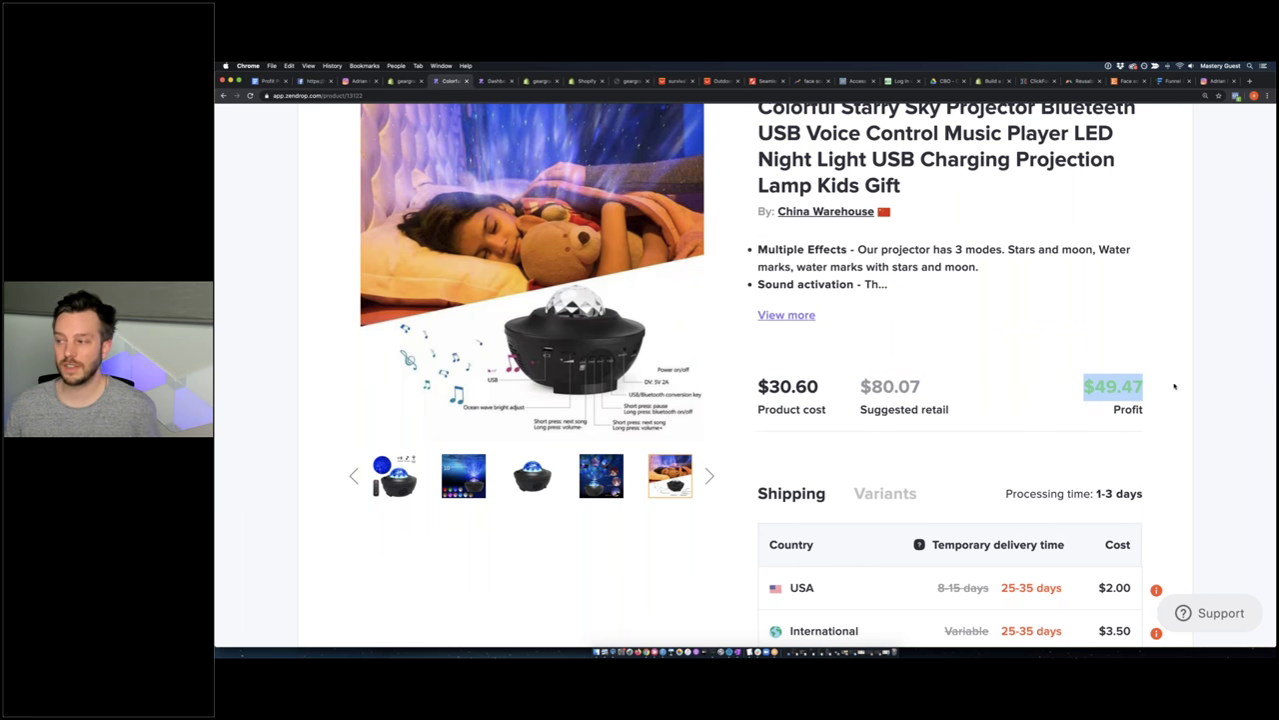
click(1181, 383)
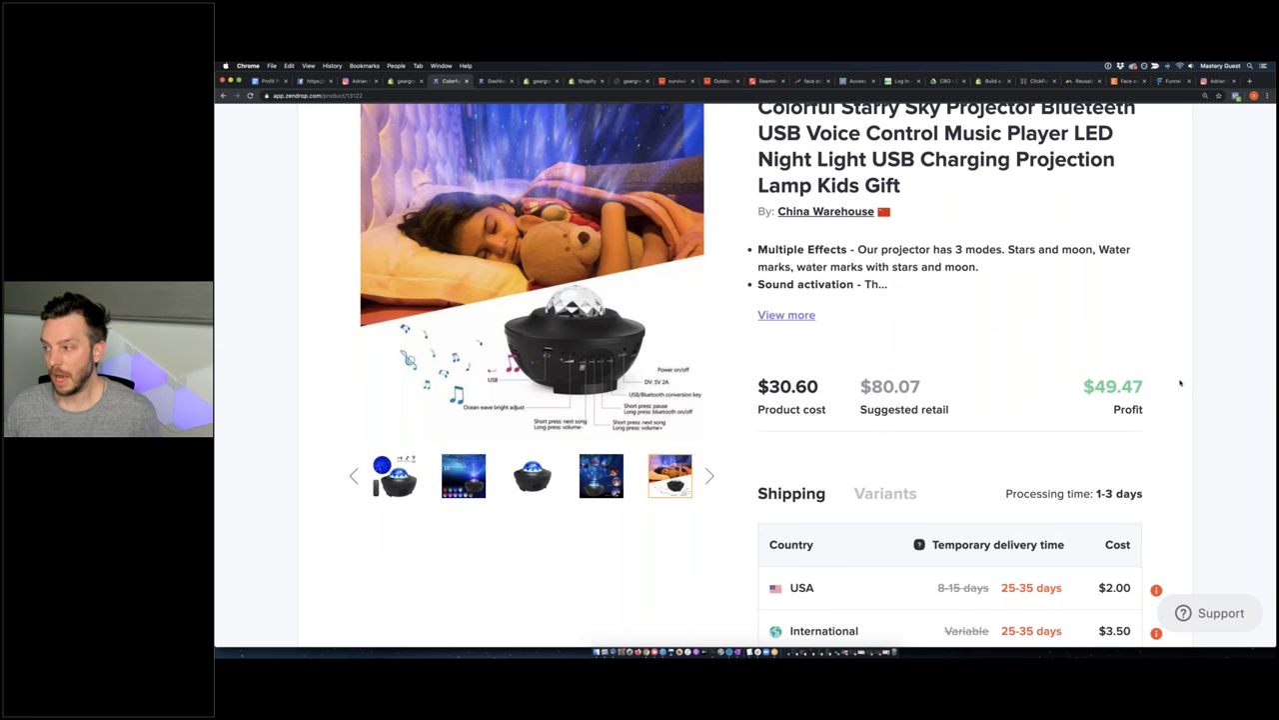
scroll(1180, 383, down, 4)
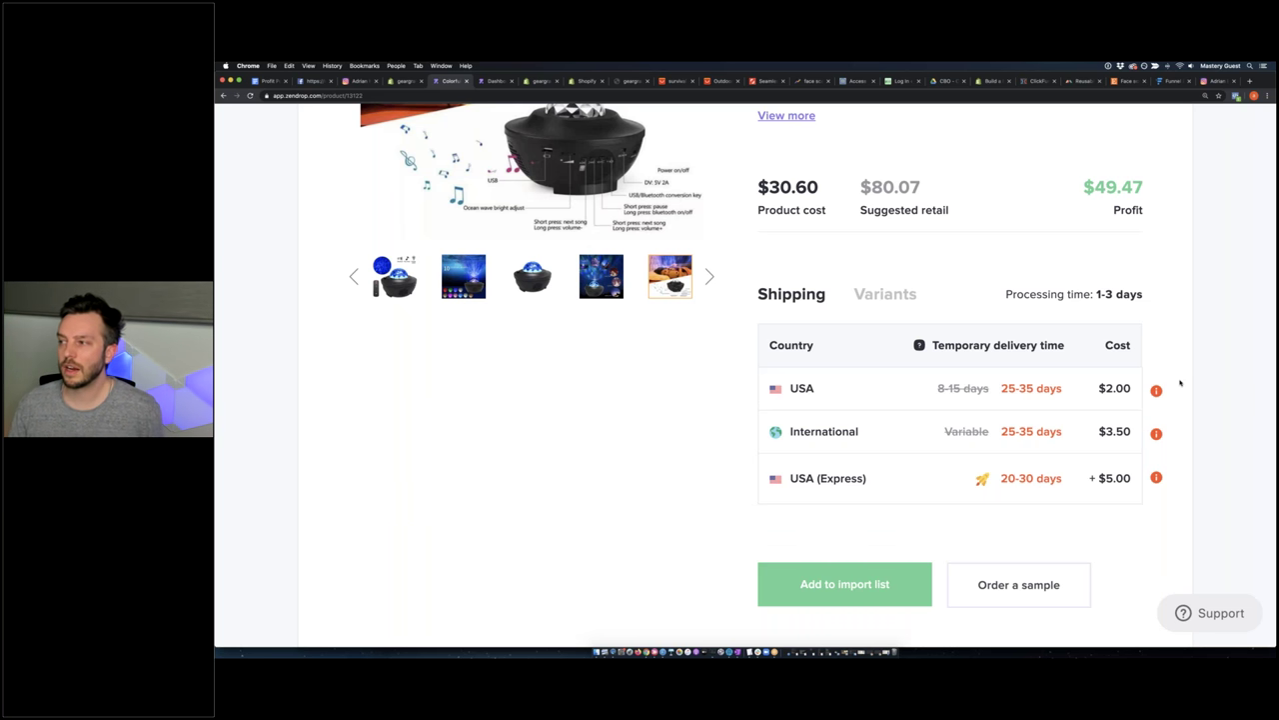
Highlight the starry sky projector's original USA delivery time, read its shipping-time note, and highlight the USA (Express) option
drag(938, 388, 989, 387)
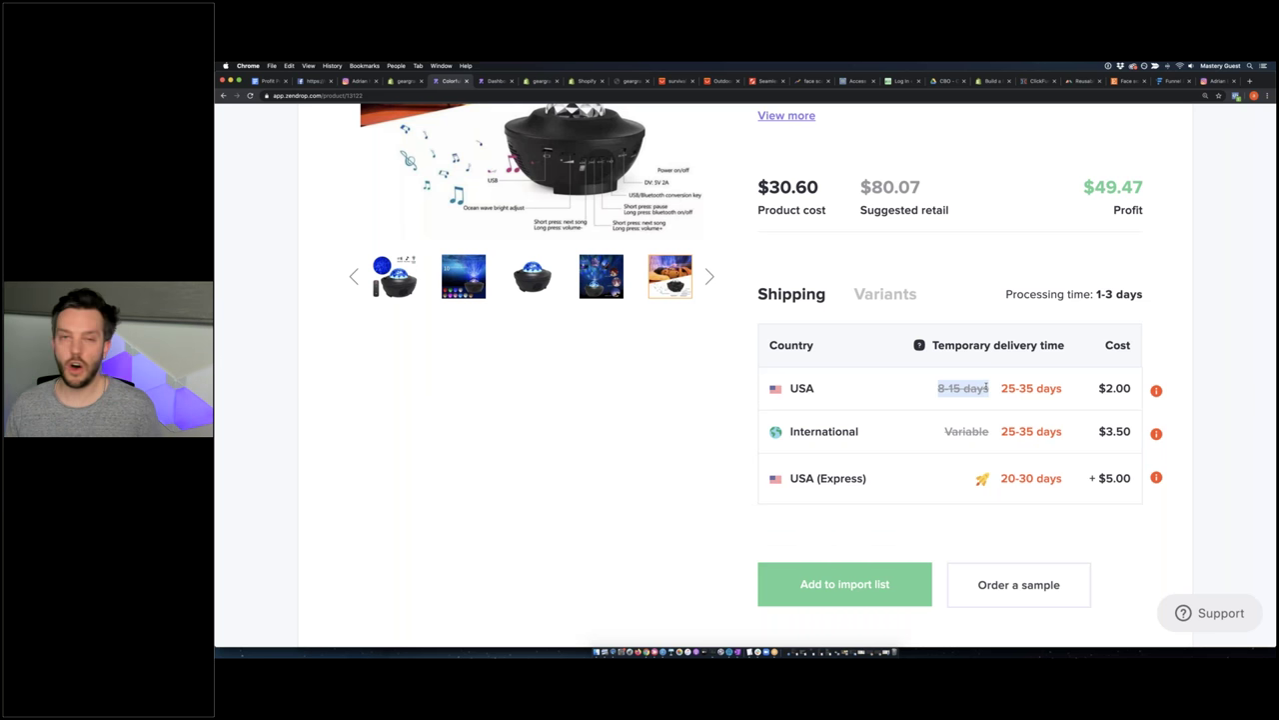
mouse_move(1157, 391)
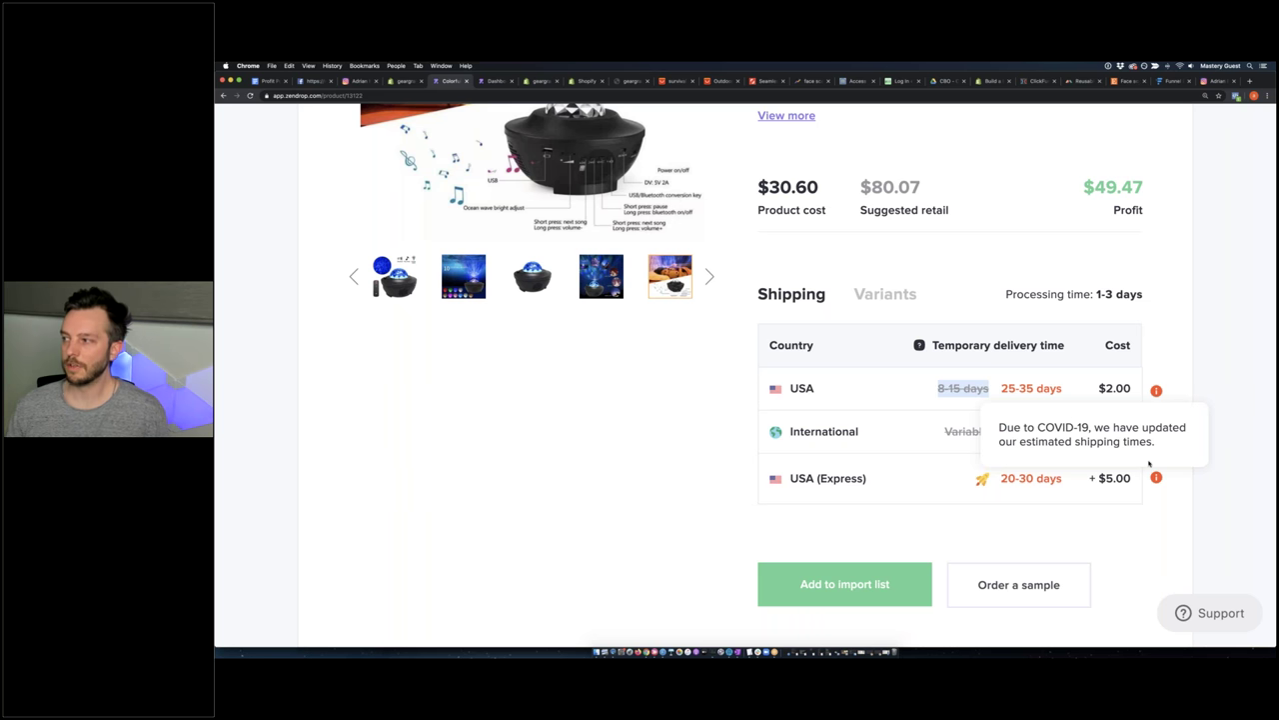
click(690, 458)
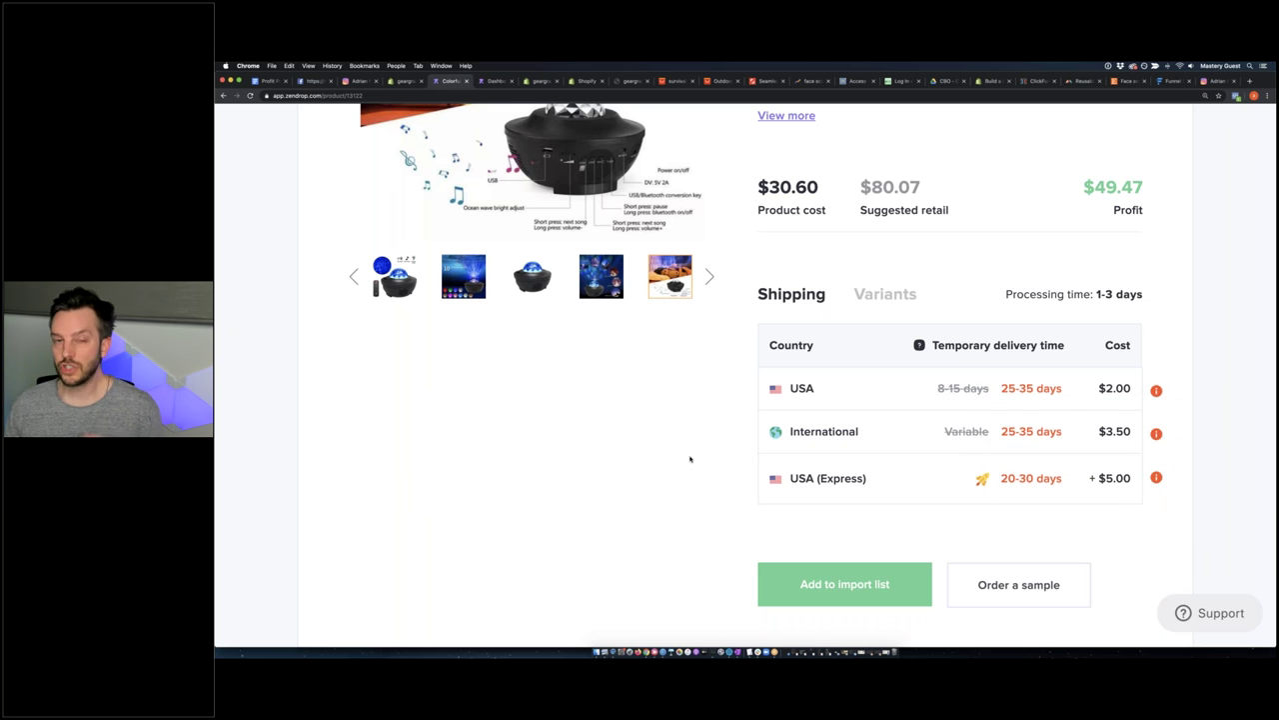
drag(900, 479, 789, 479)
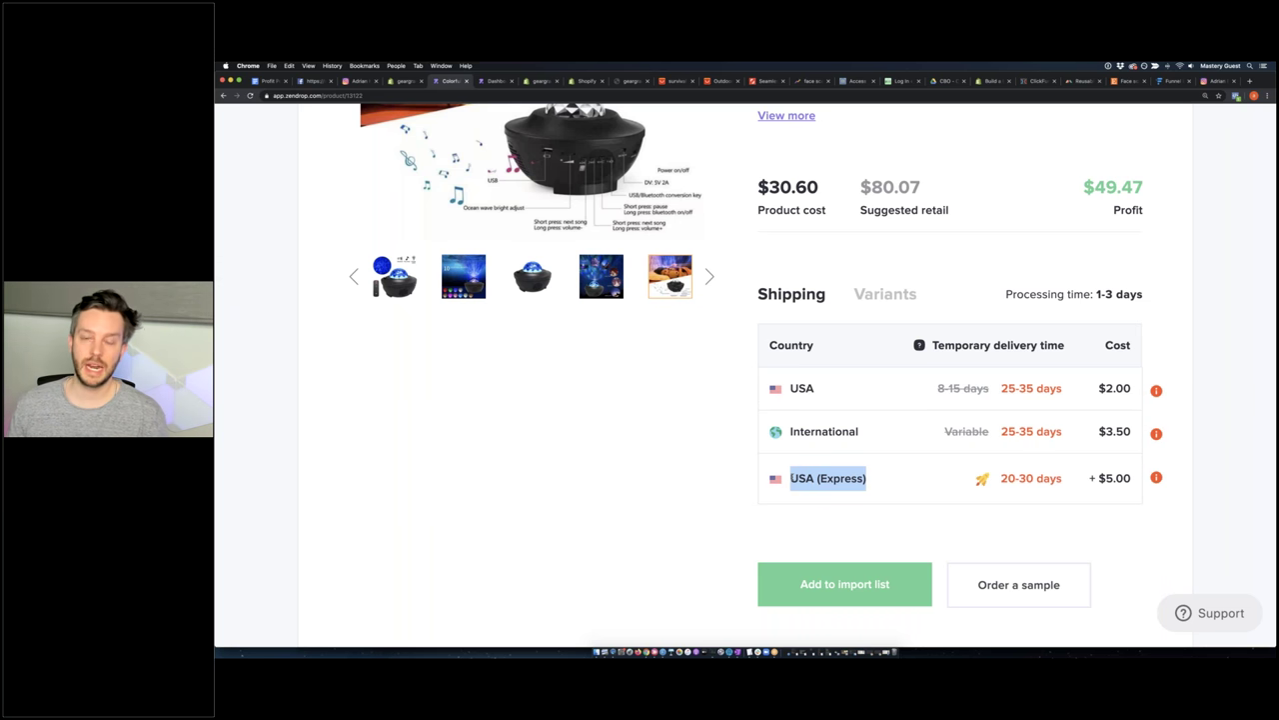
click(646, 504)
Add the Colorful Starry Sky Projector to the import list
scroll(676, 471, up, 5)
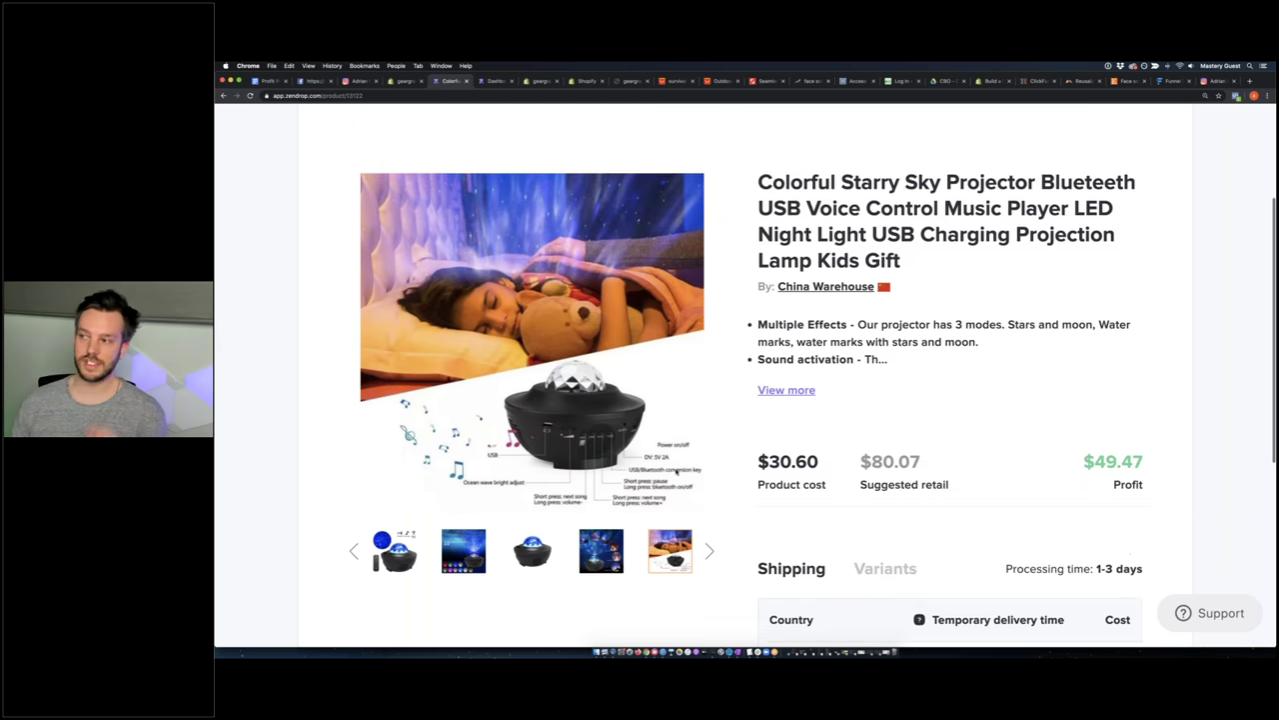
scroll(675, 472, down, 2)
scroll(675, 472, down, 2)
click(805, 556)
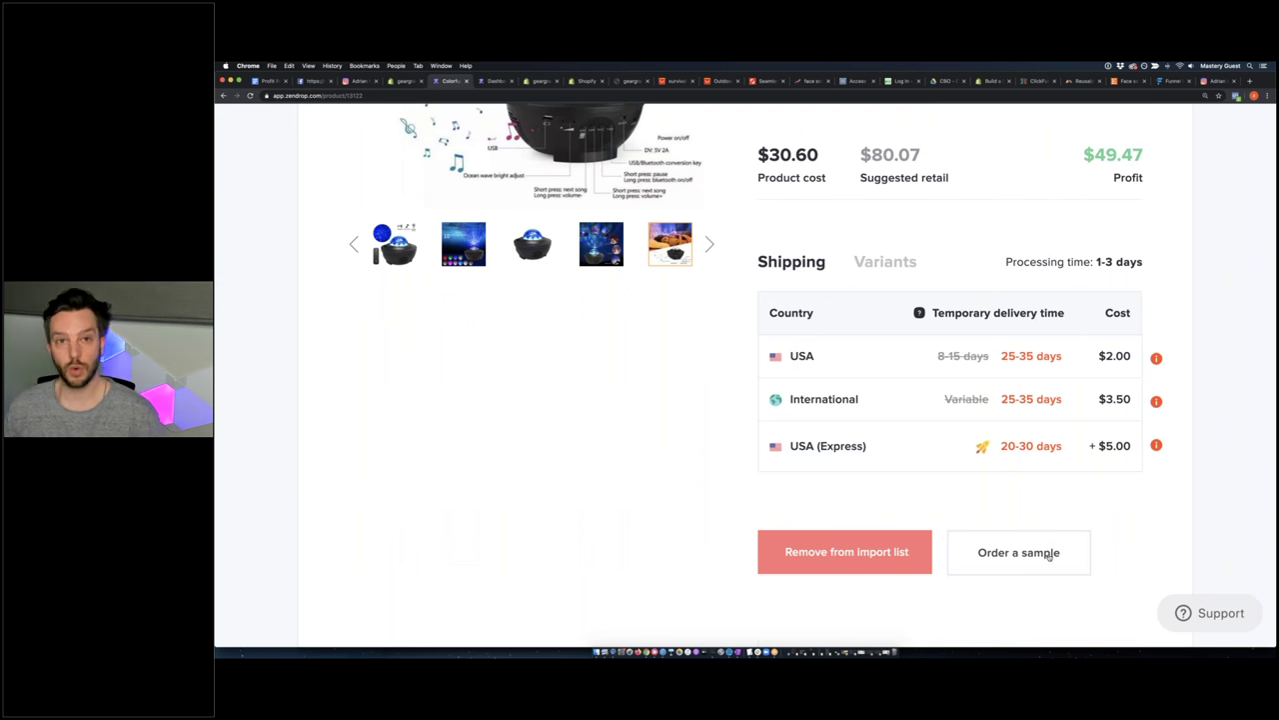
scroll(1047, 554, down, 1)
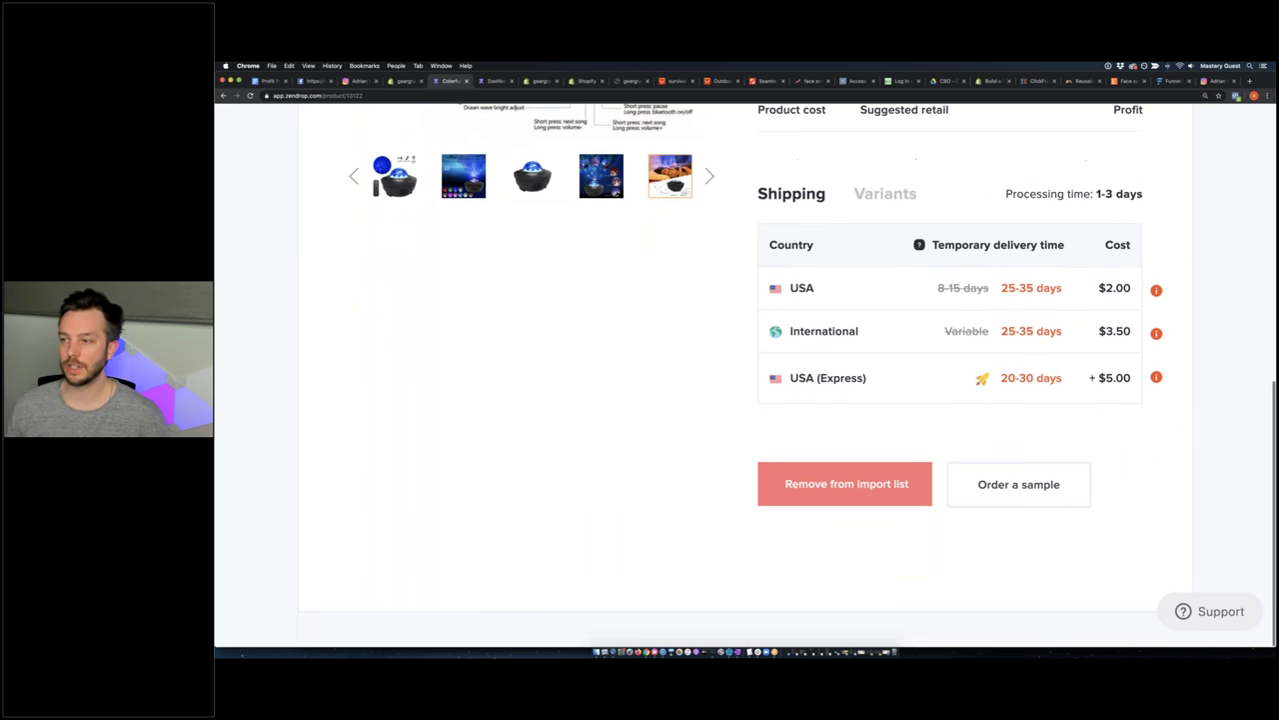
Return to the product catalogue, show the Consumer Electronics category and sort it by highest margin
scroll(1021, 551, up, 10)
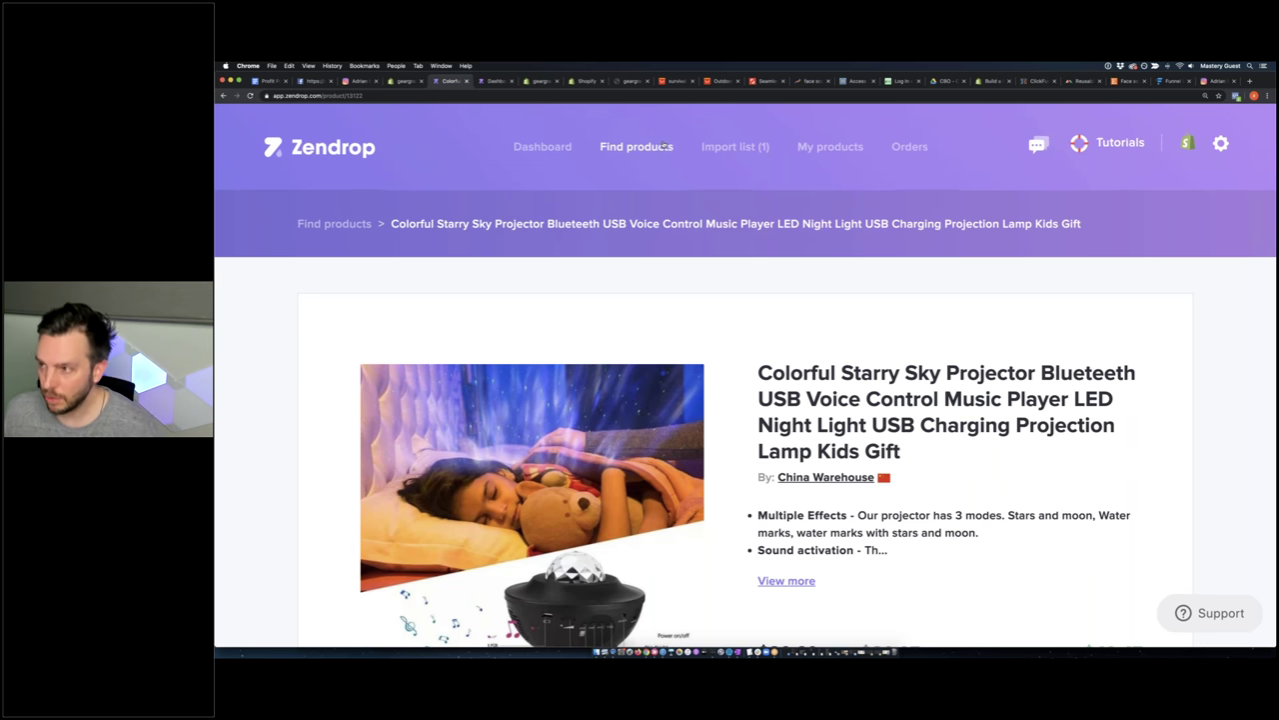
click(662, 147)
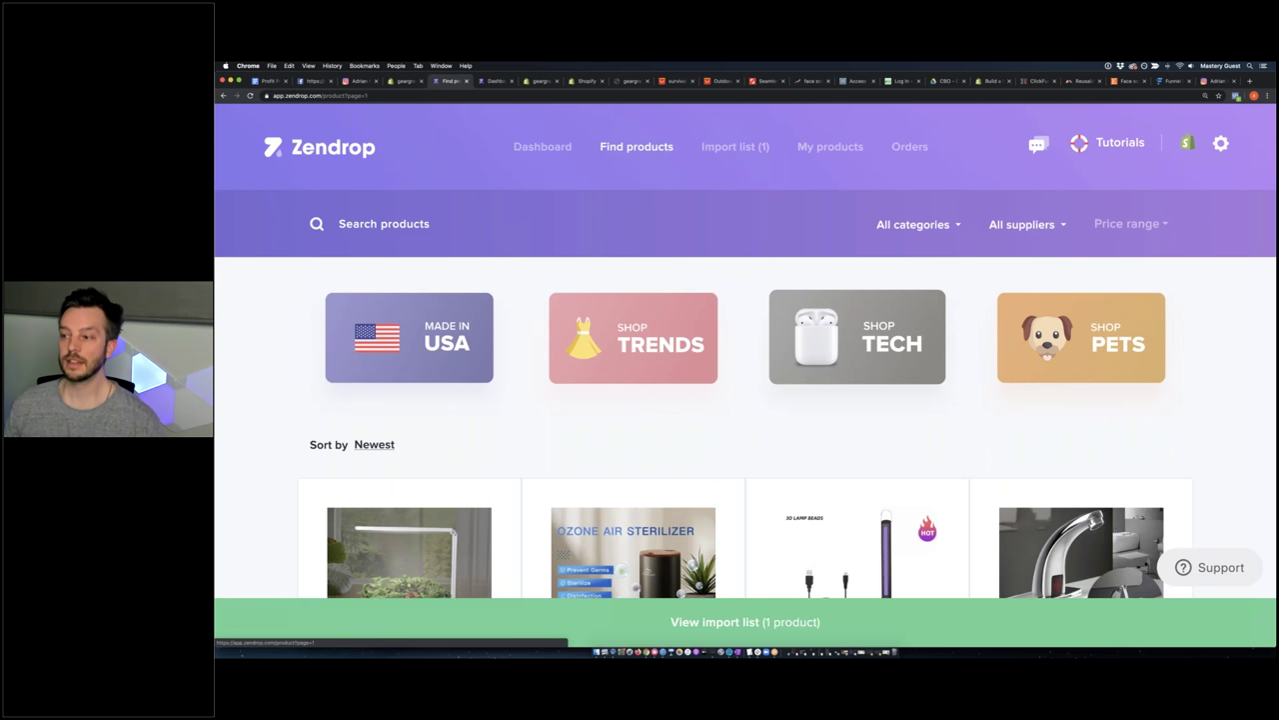
scroll(746, 350, down, 7)
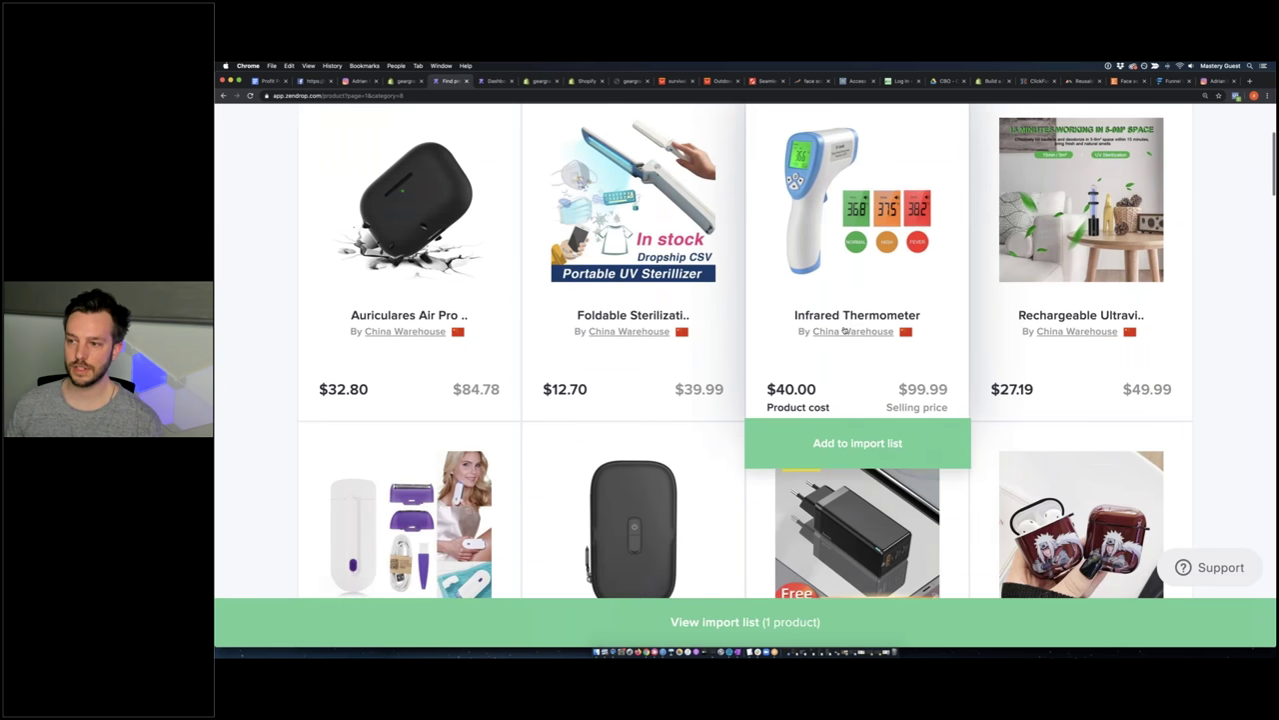
scroll(746, 350, up, 2)
scroll(368, 262, up, 3)
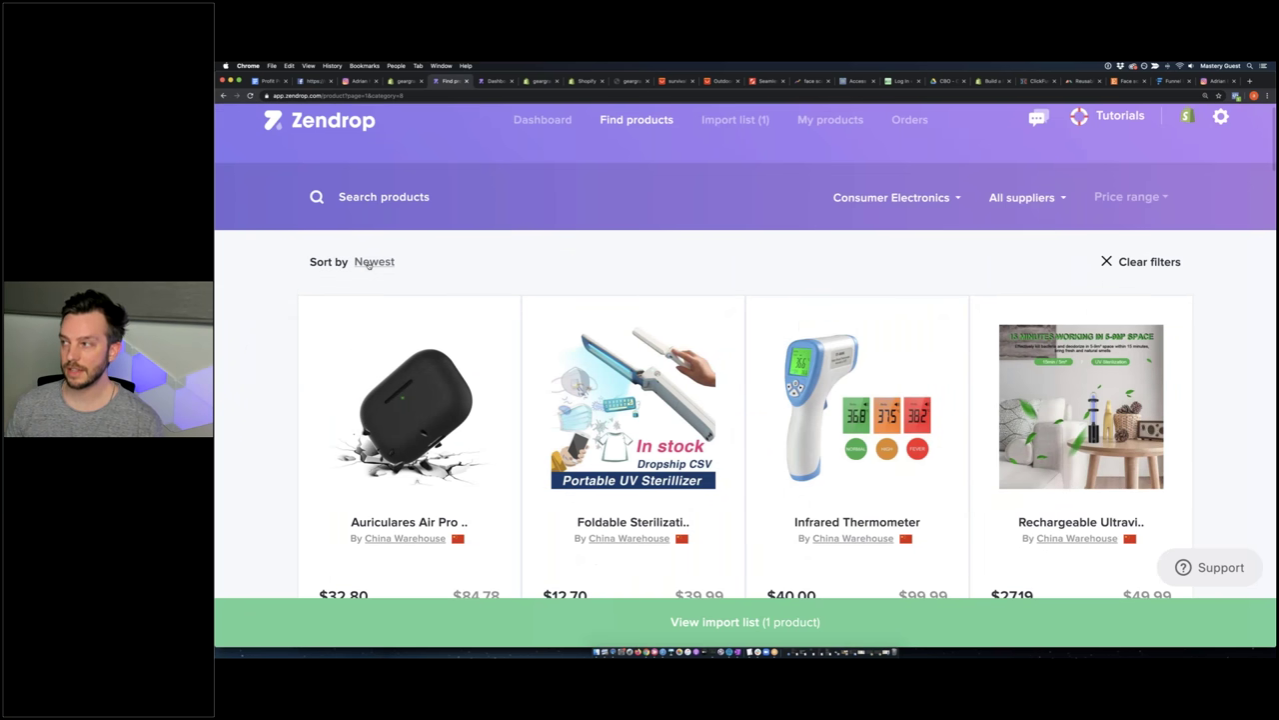
click(372, 262)
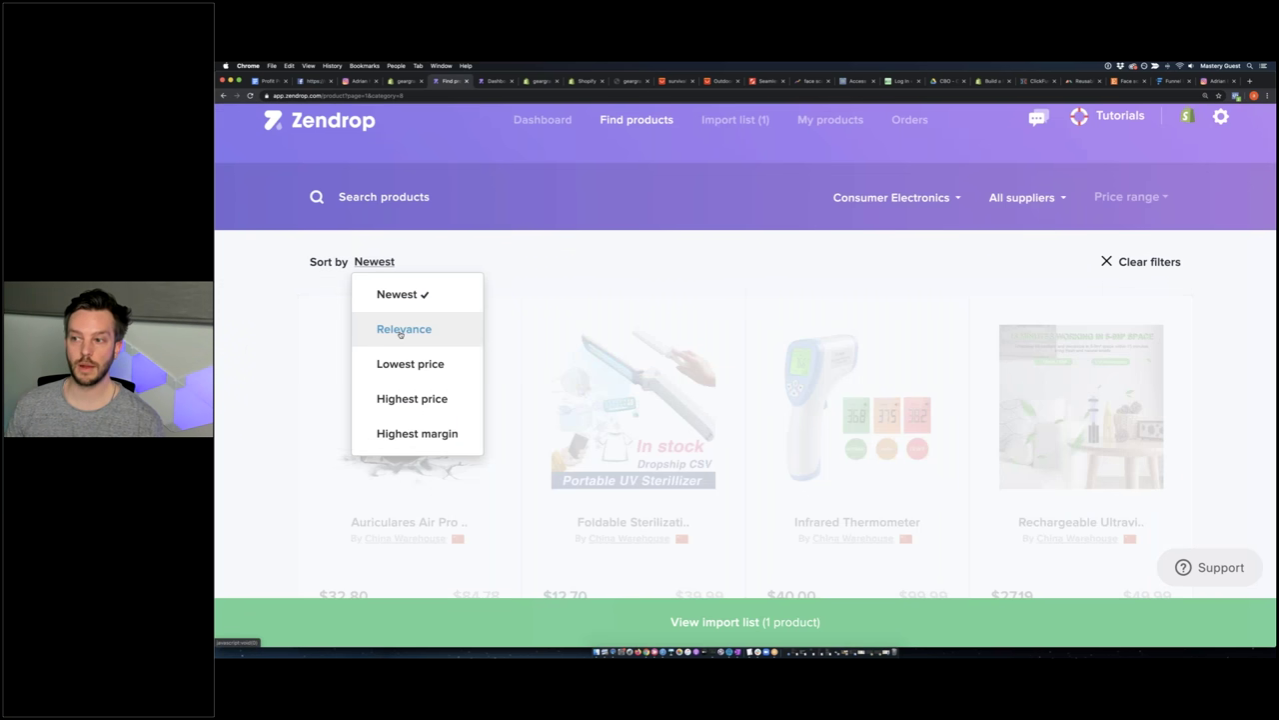
click(410, 433)
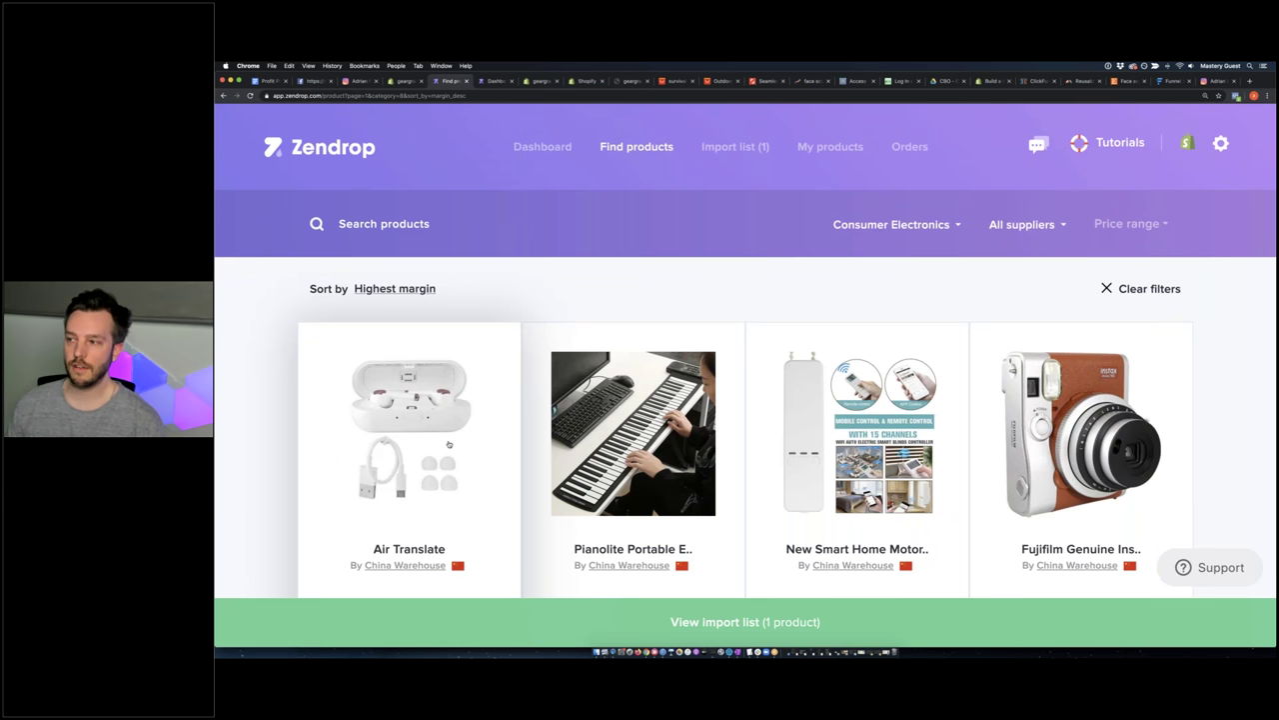
Open the French Bulldog Speaker's product page from the sorted results and highlight its suggested retail price and profit
scroll(663, 365, down, 3)
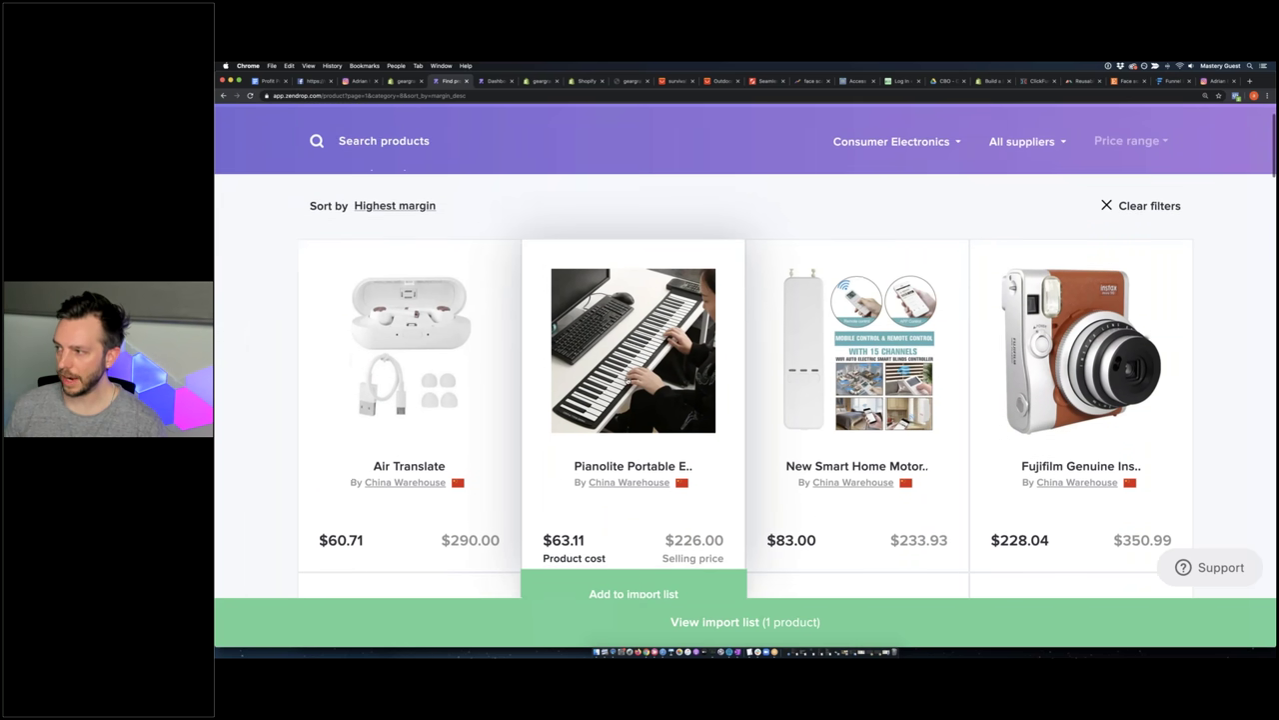
scroll(663, 365, down, 10)
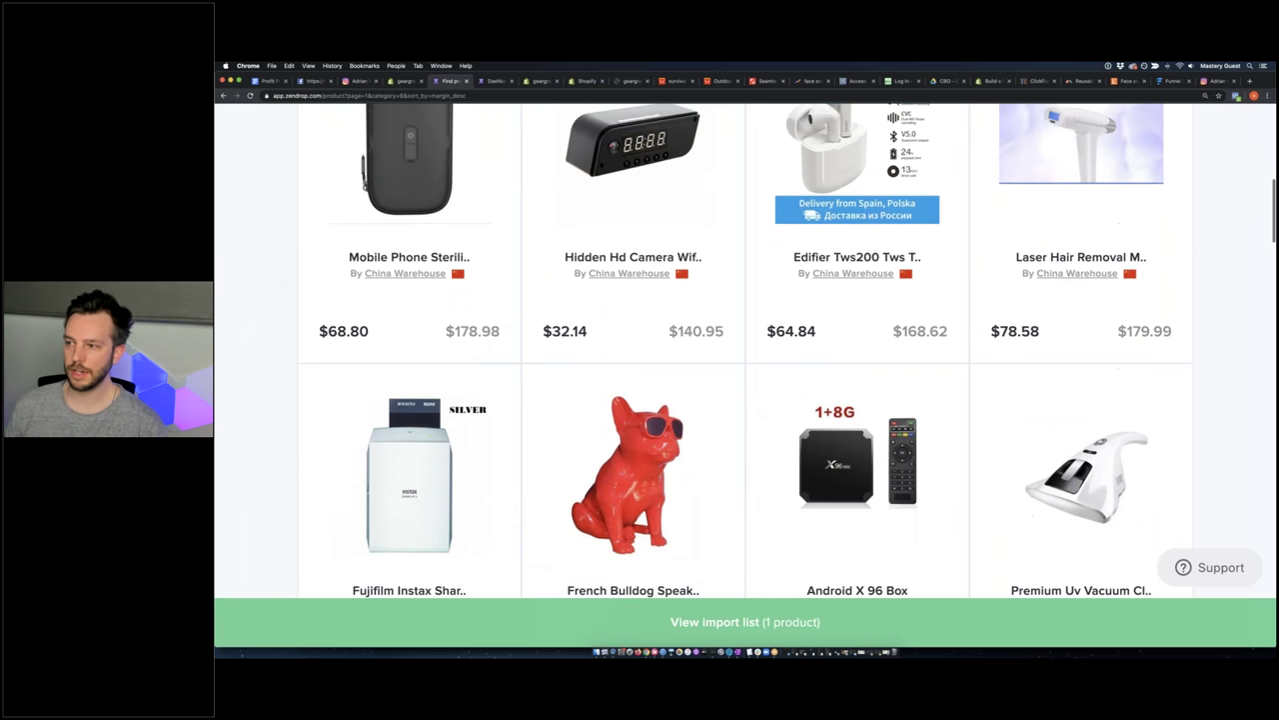
scroll(686, 365, down, 2)
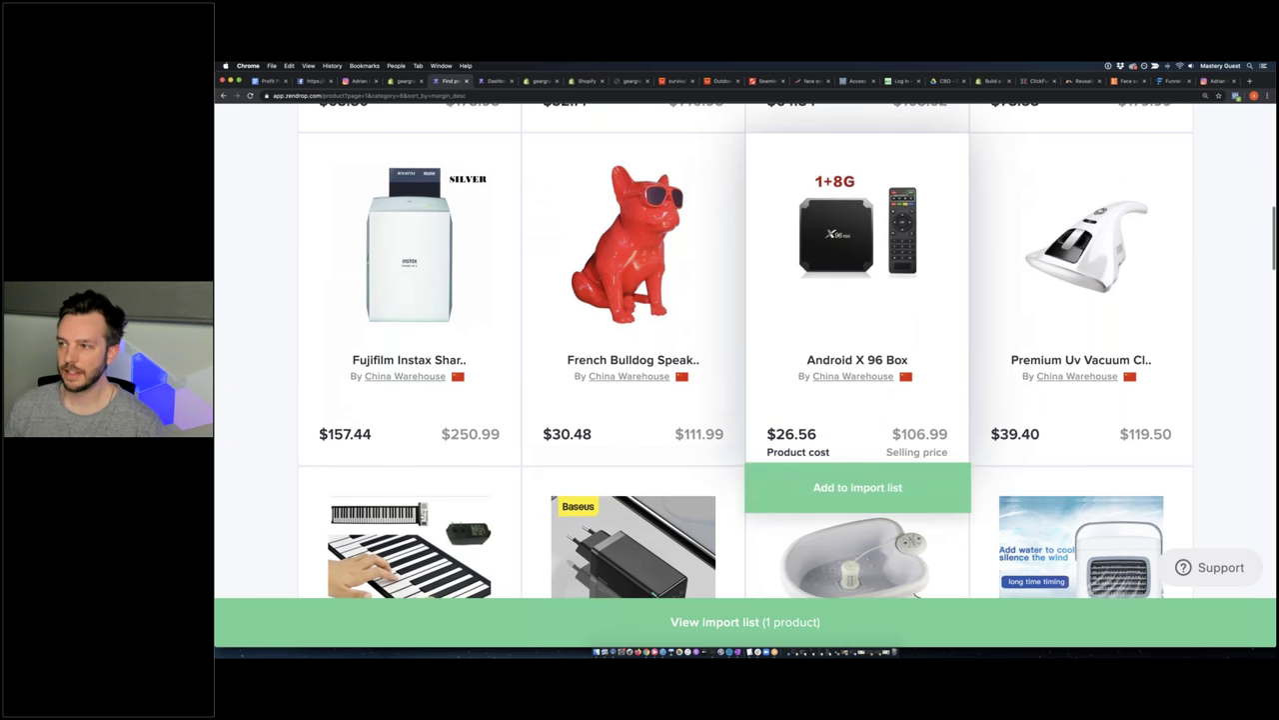
click(618, 241)
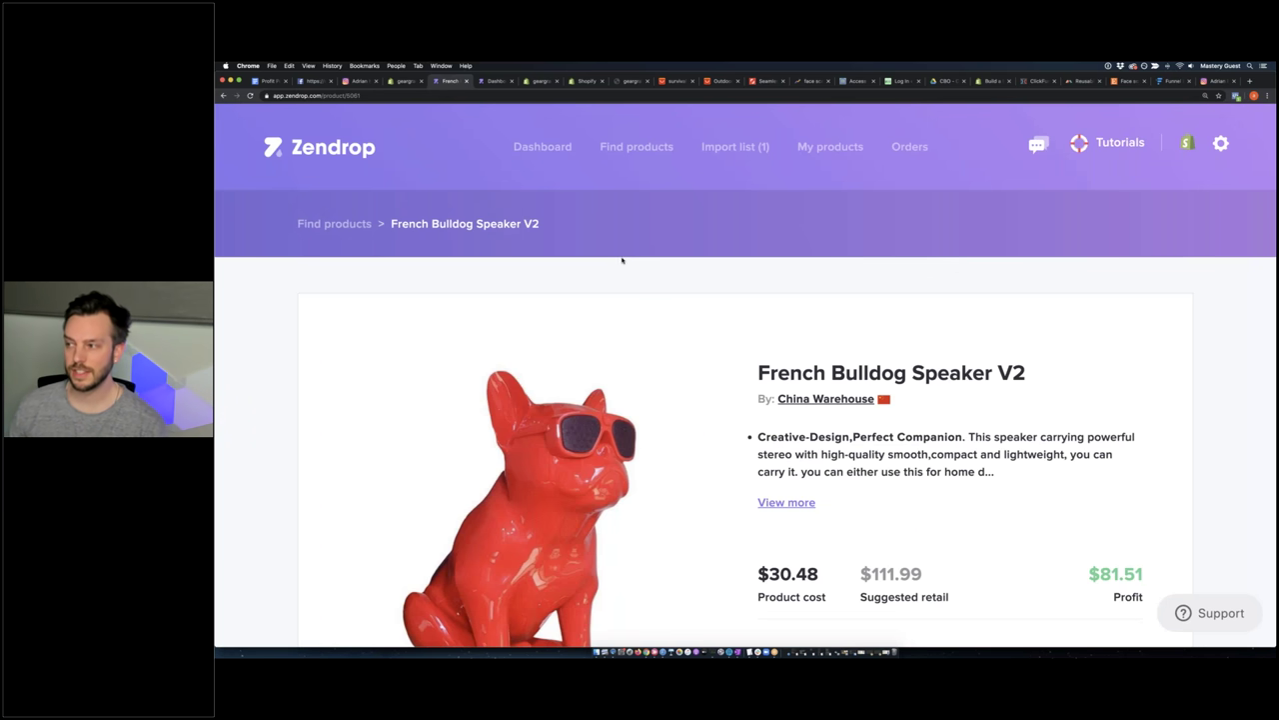
scroll(622, 260, down, 5)
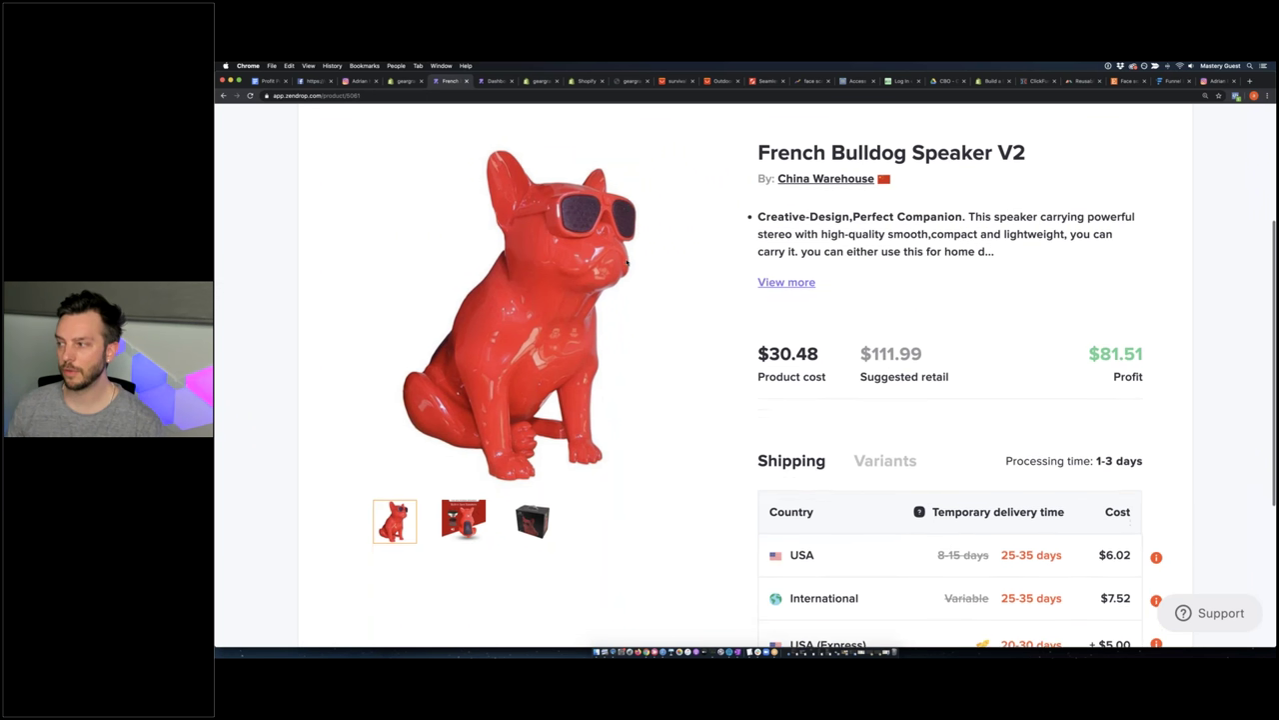
scroll(631, 259, up, 2)
drag(781, 389, 978, 392)
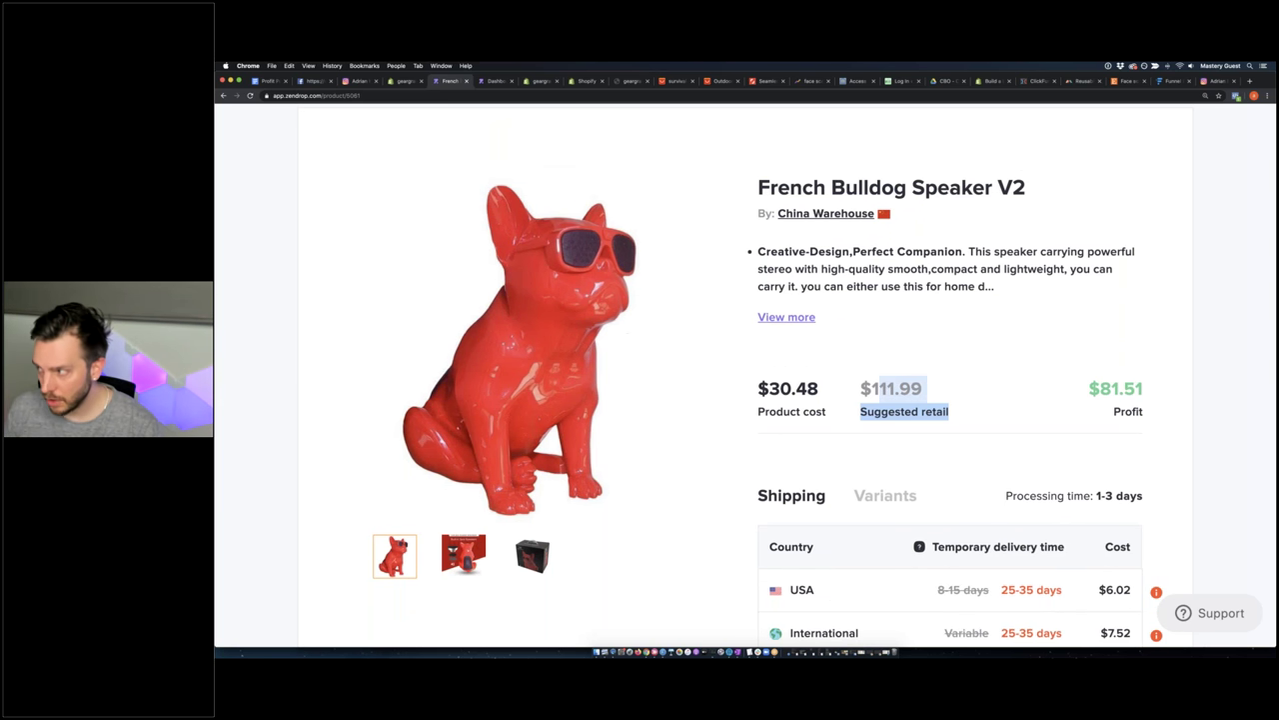
drag(1085, 389, 1210, 384)
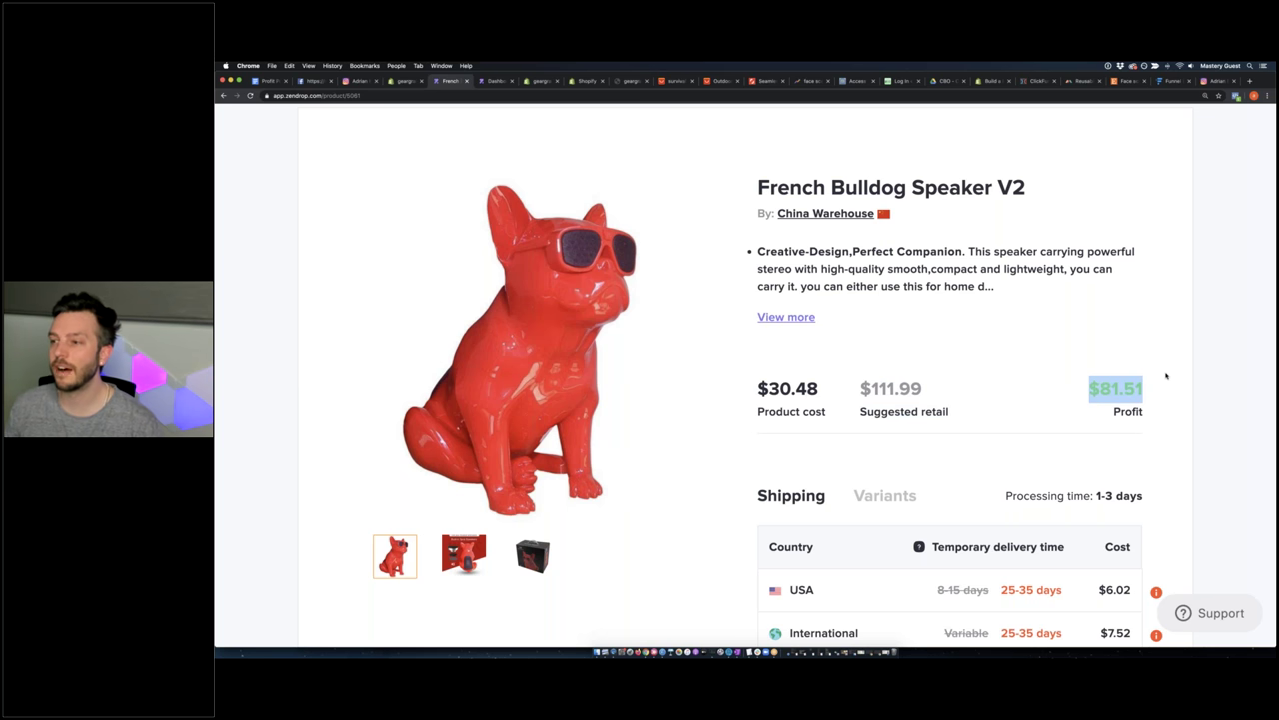
Add the French Bulldog Speaker V2 to the import list
scroll(1119, 370, down, 1)
scroll(802, 502, down, 5)
click(802, 502)
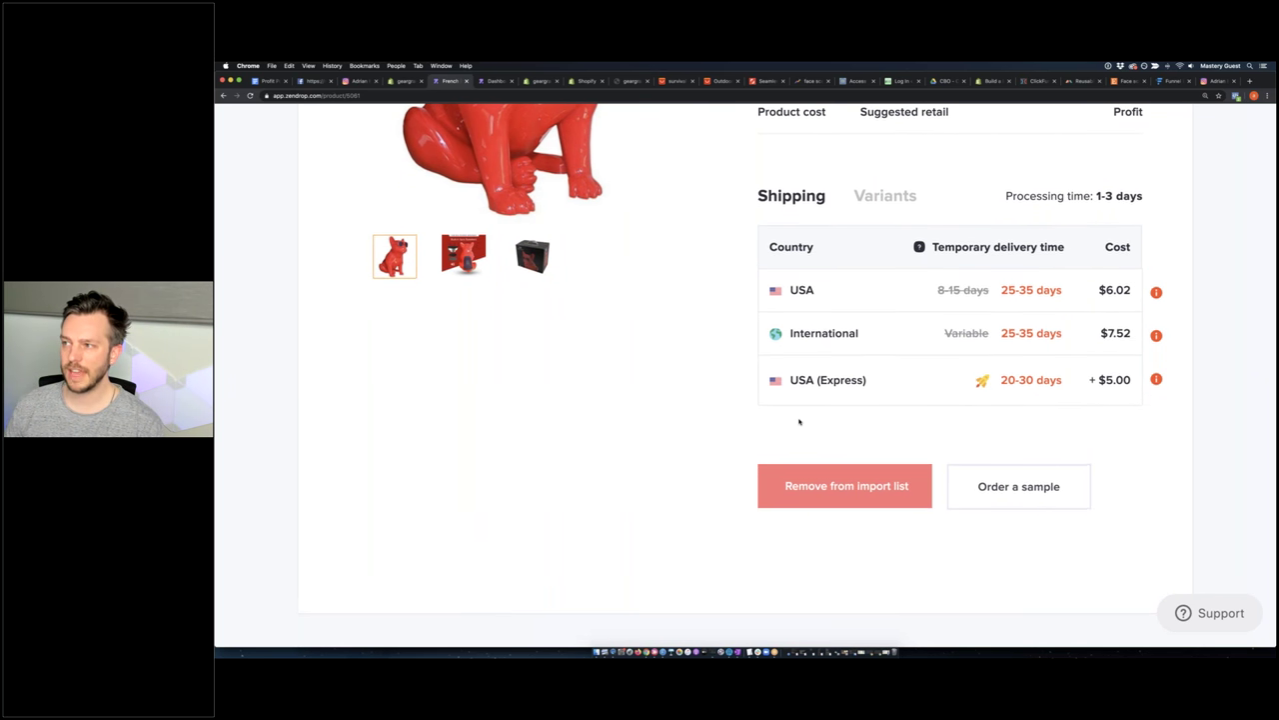
Open the import list and examine the product entries for the bulldog speaker and the starry sky projector
scroll(799, 421, up, 10)
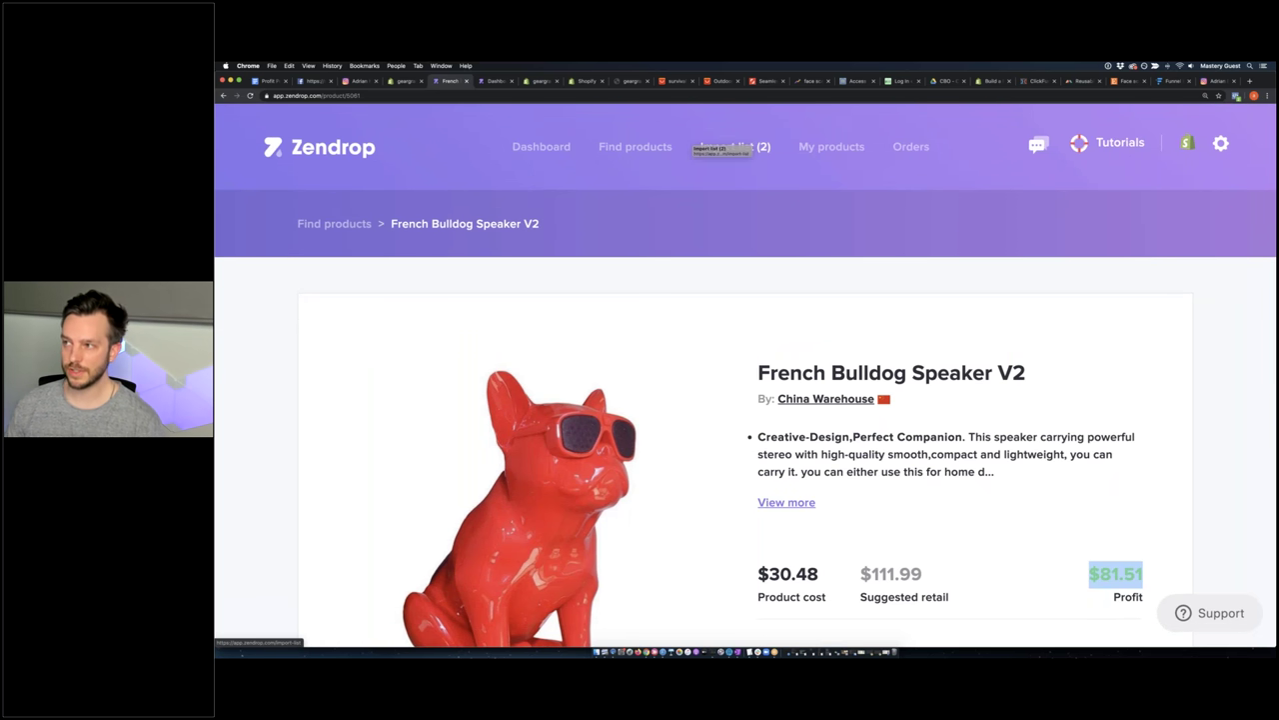
click(740, 147)
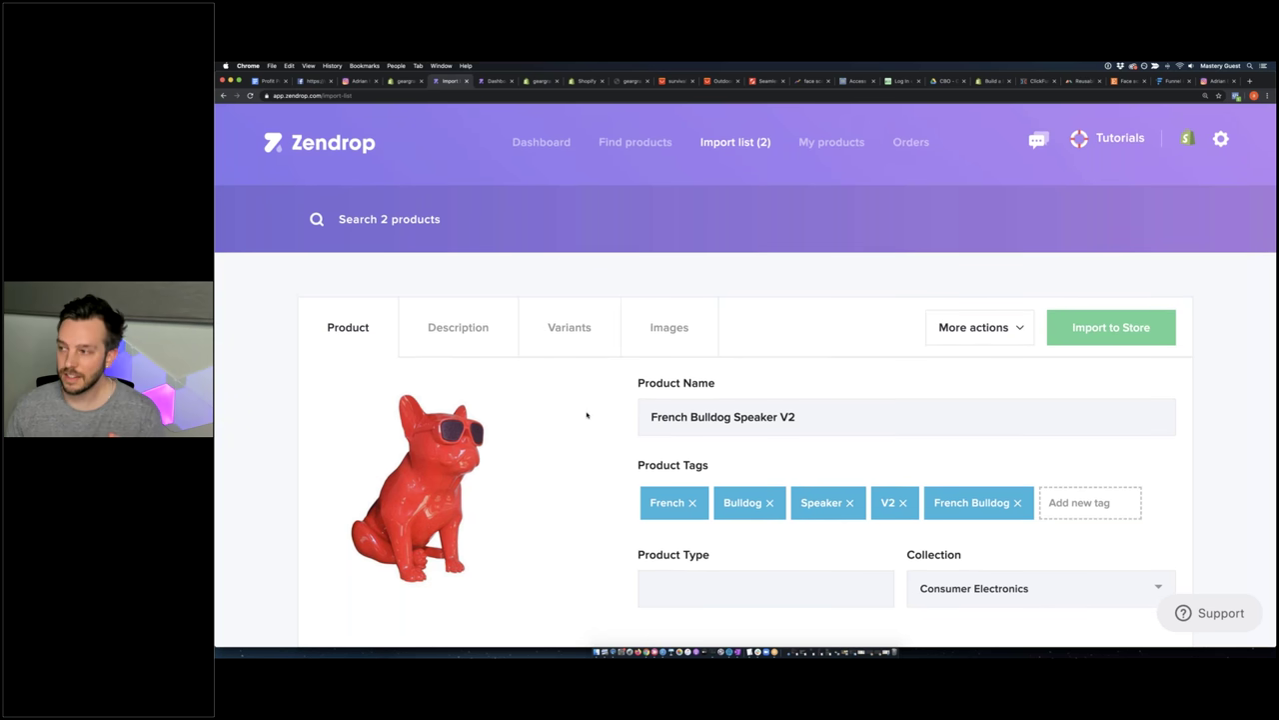
scroll(587, 415, down, 5)
scroll(587, 415, down, 2)
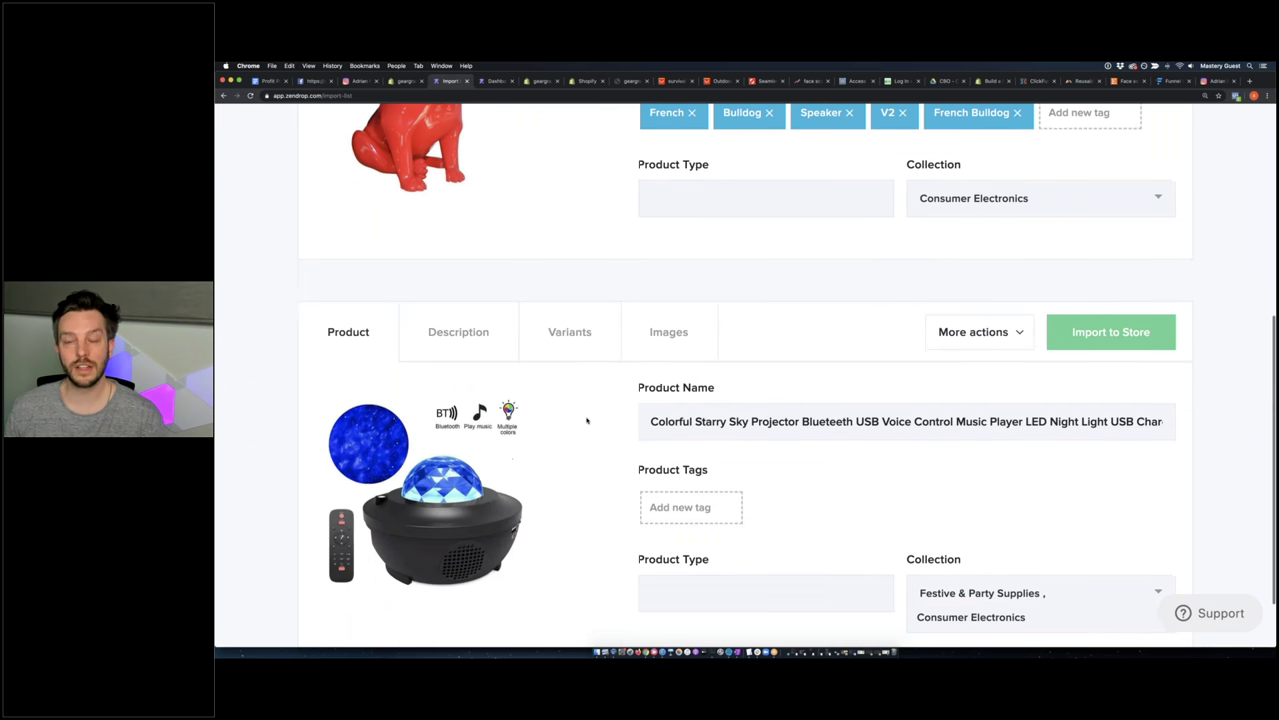
scroll(586, 418, up, 6)
scroll(586, 420, up, 2)
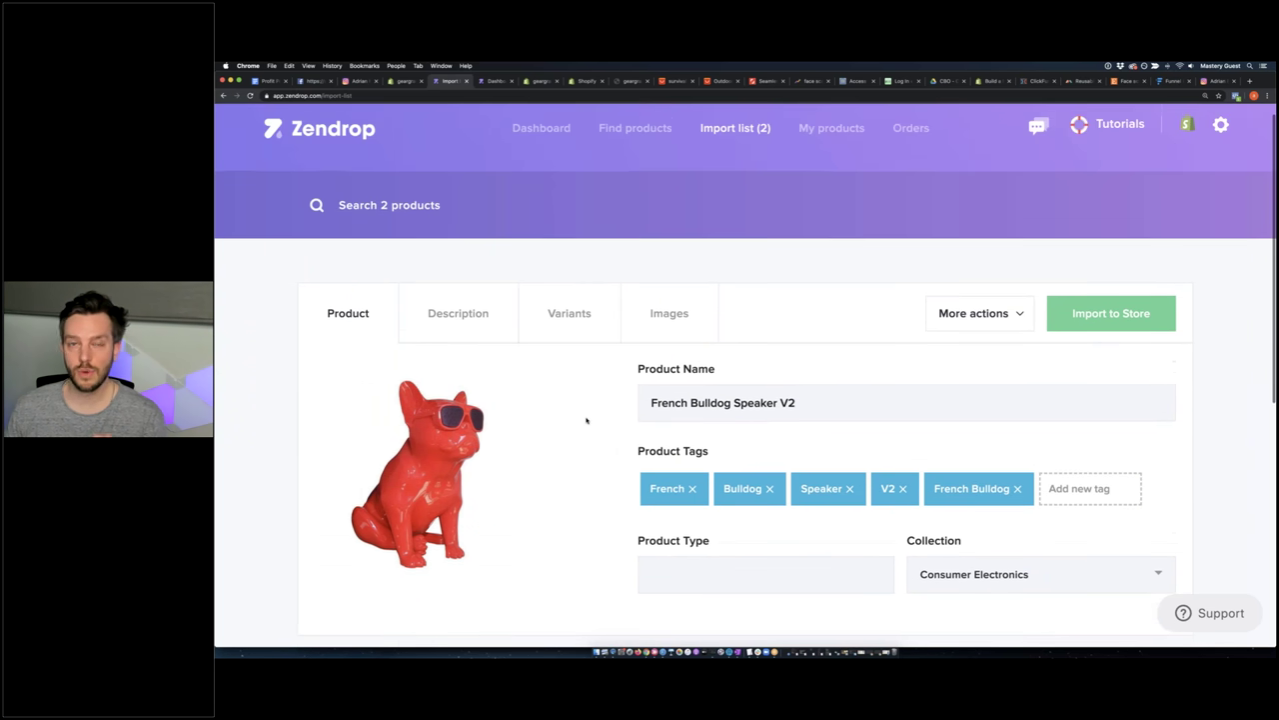
Show the Pet Products category in the catalogue and add Harness For Dogs and the Safety Pet Travel item to the import list
click(640, 148)
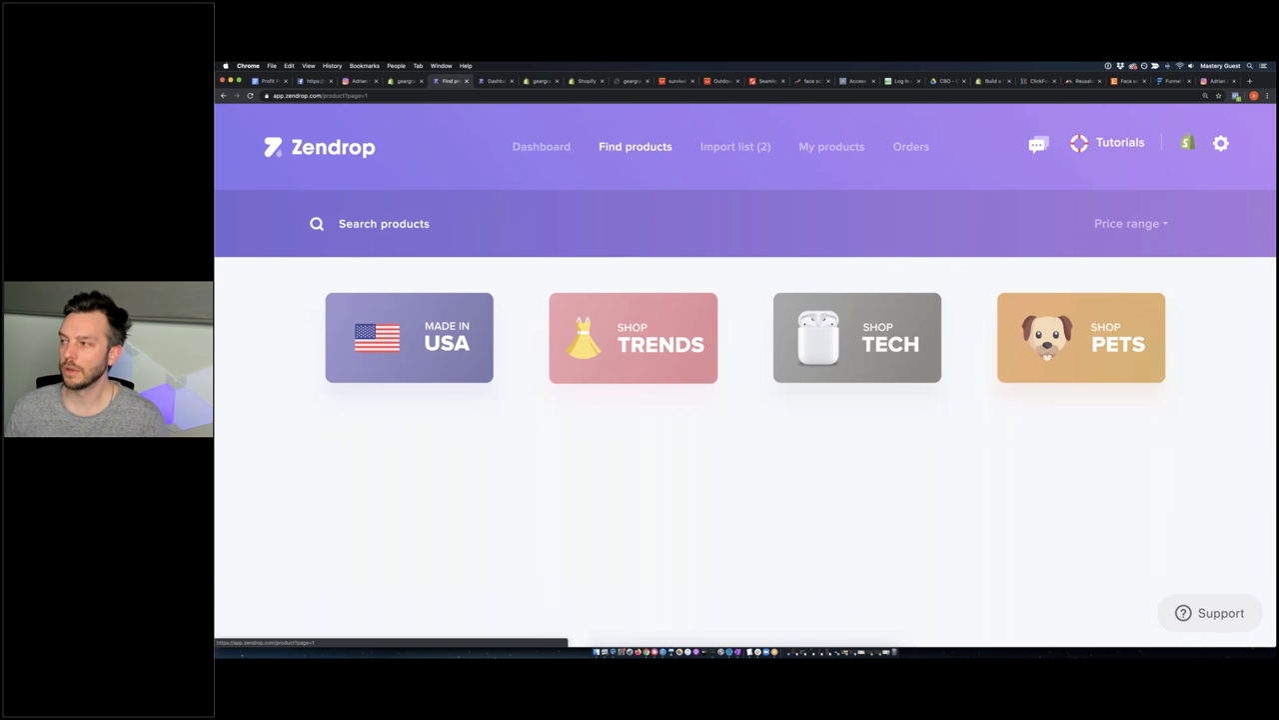
click(1097, 309)
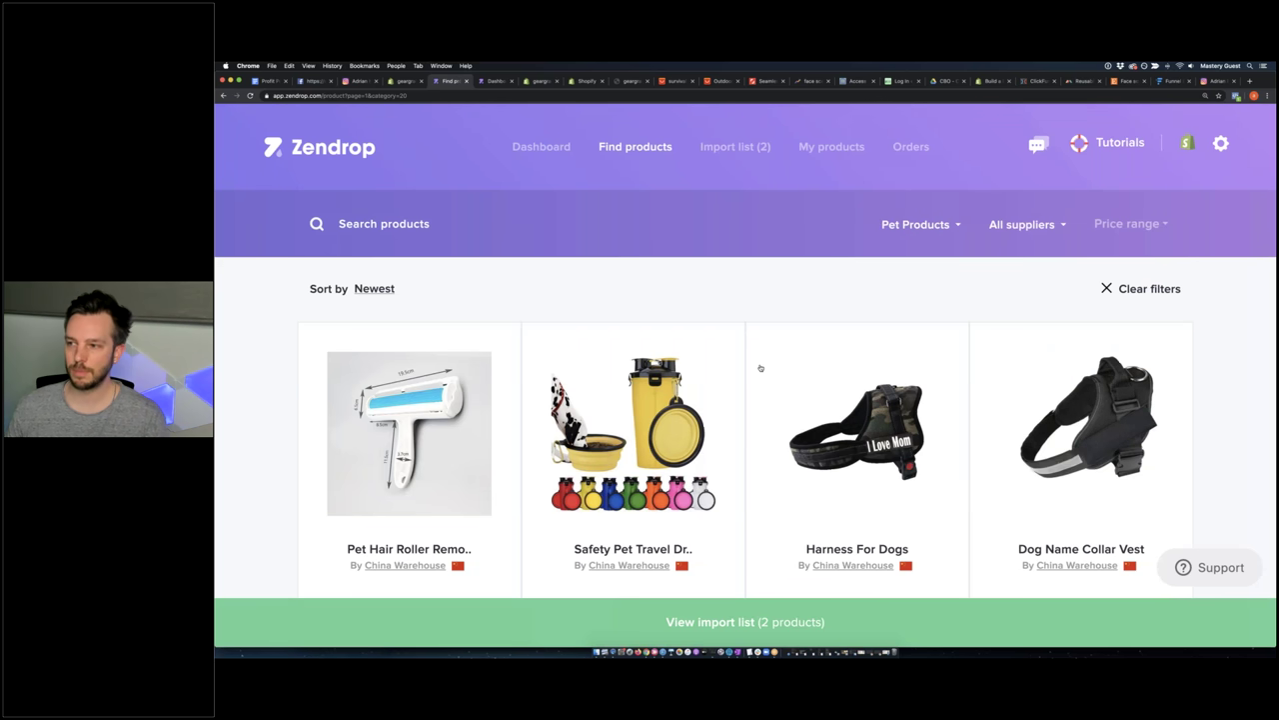
scroll(763, 368, down, 1)
scroll(763, 368, down, 2)
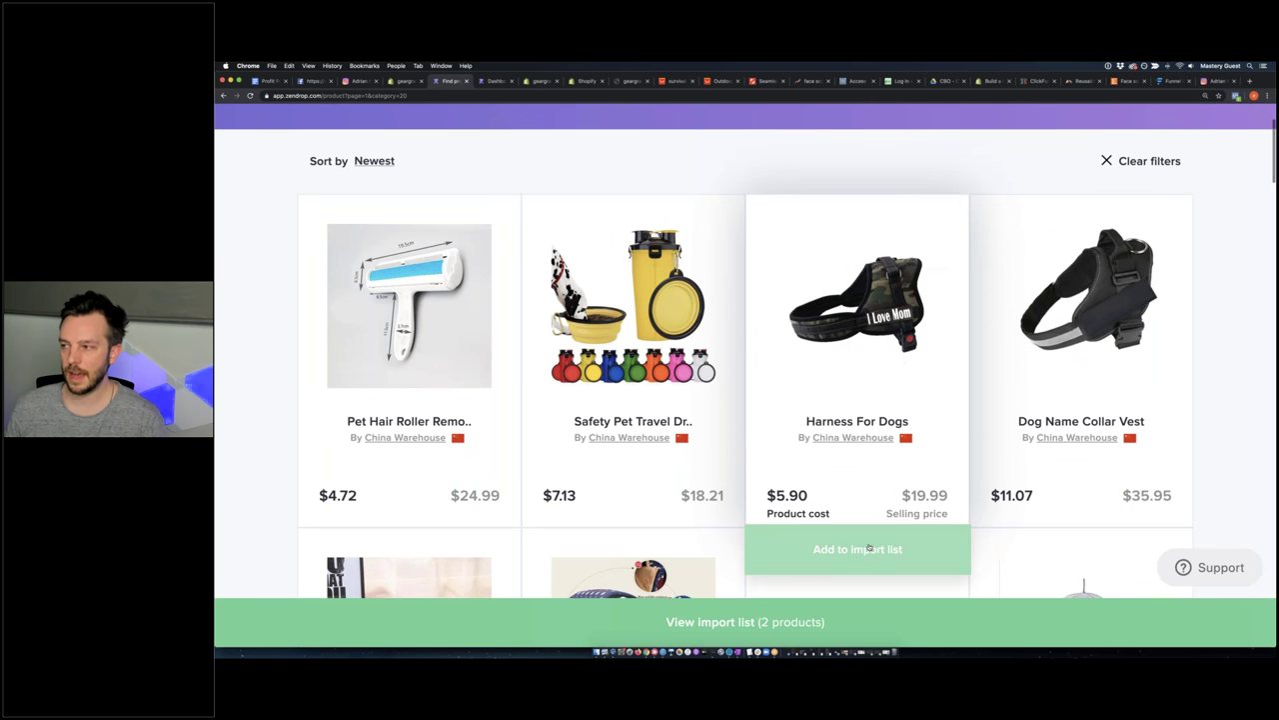
click(871, 551)
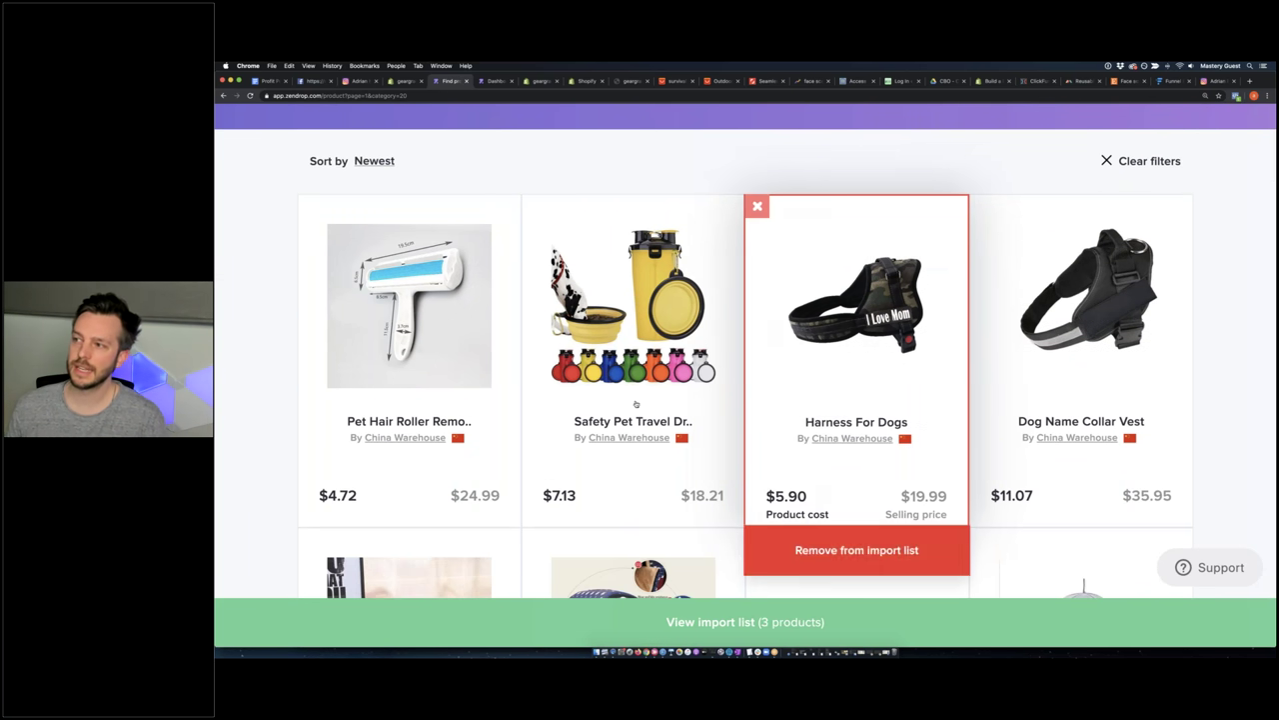
scroll(684, 426, down, 1)
scroll(684, 426, down, 1)
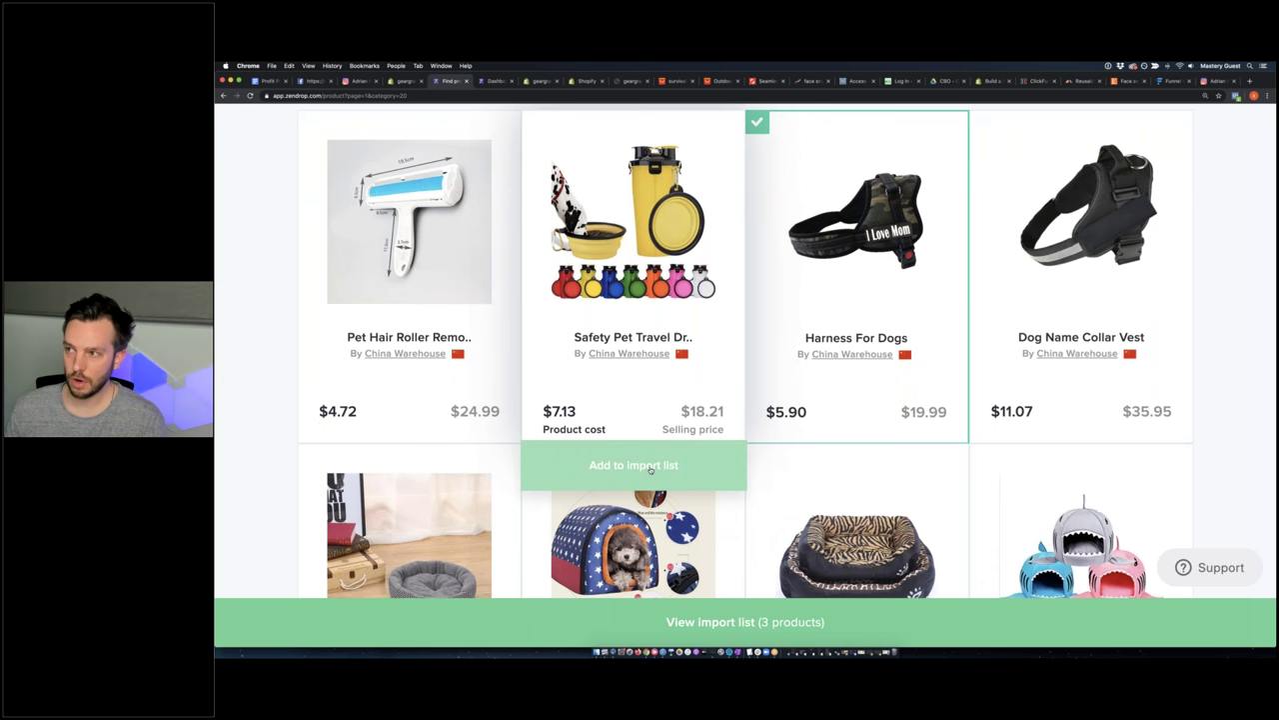
click(651, 465)
Add the Pet Carriers Oxford car rear seat cover from further down the pet results to the import list
scroll(654, 462, down, 6)
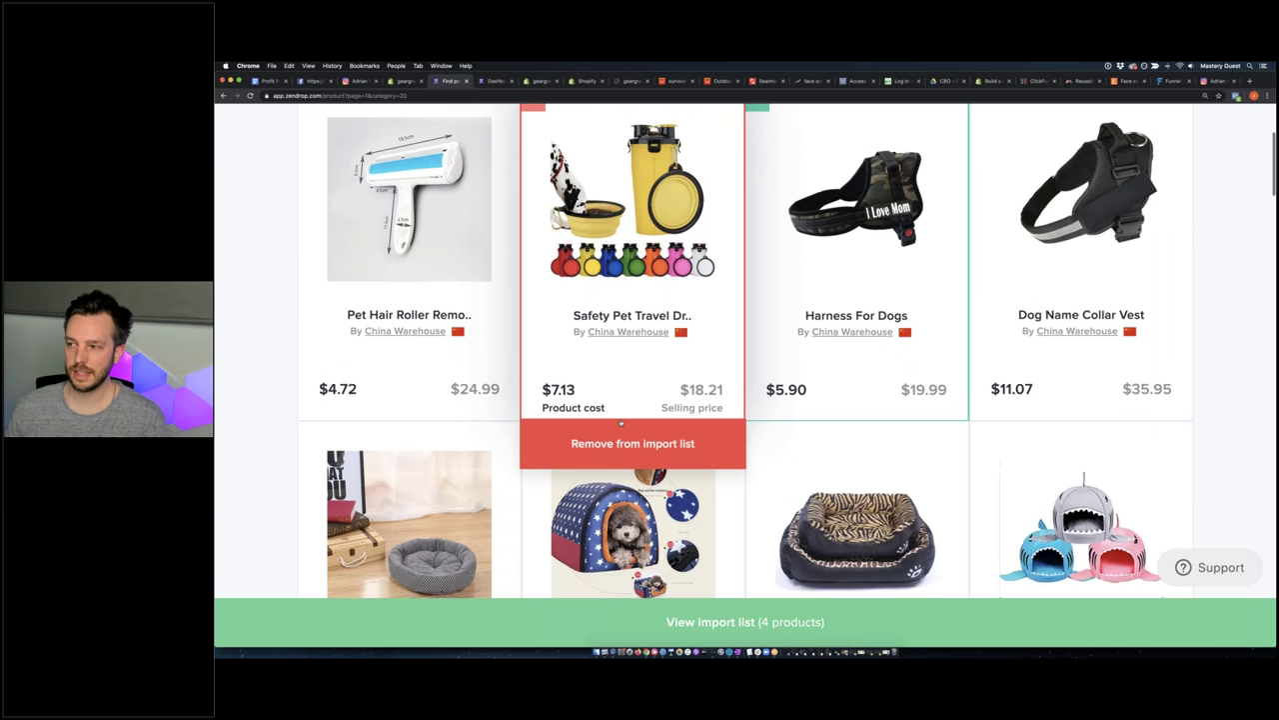
scroll(664, 456, down, 10)
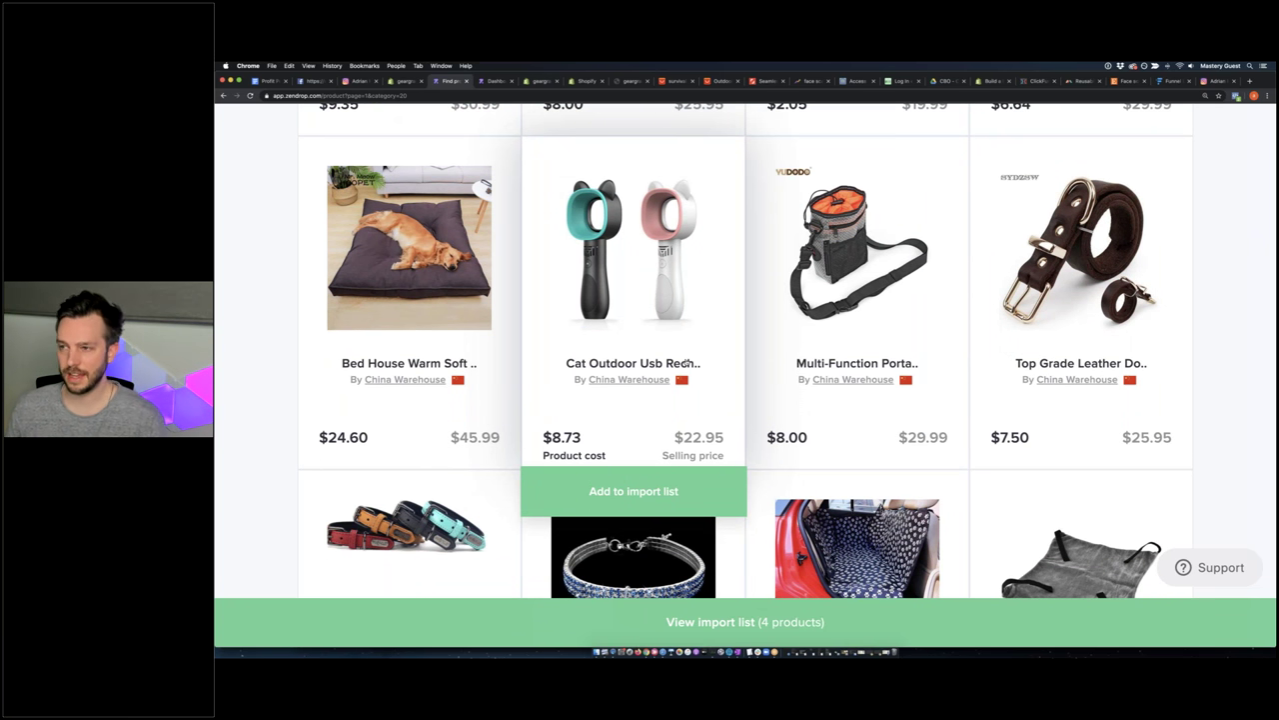
scroll(699, 370, down, 5)
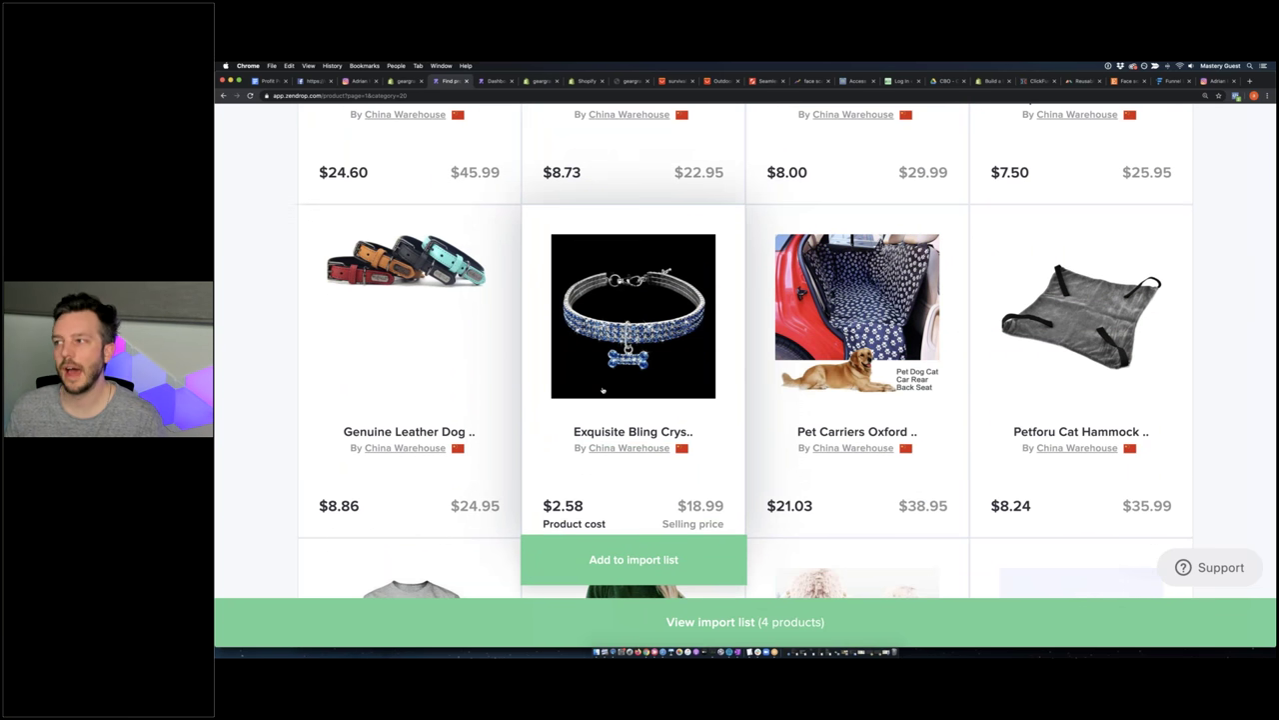
click(868, 526)
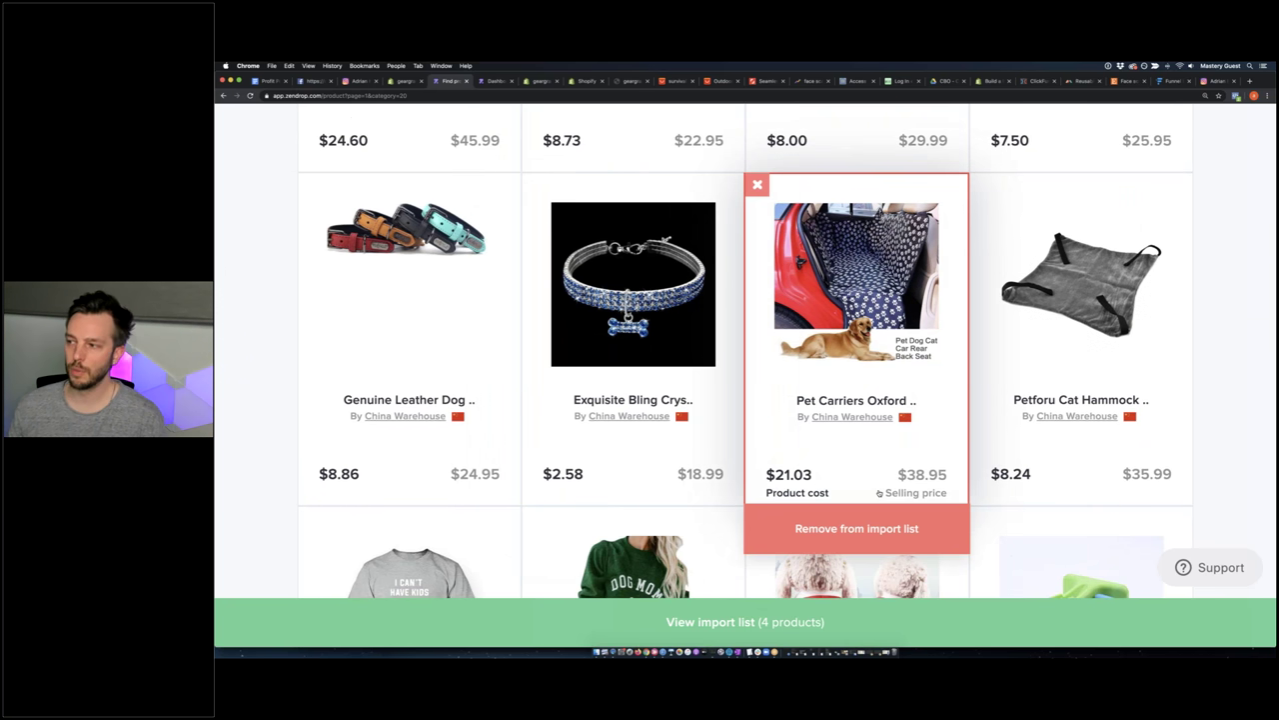
scroll(879, 493, down, 4)
scroll(879, 492, up, 10)
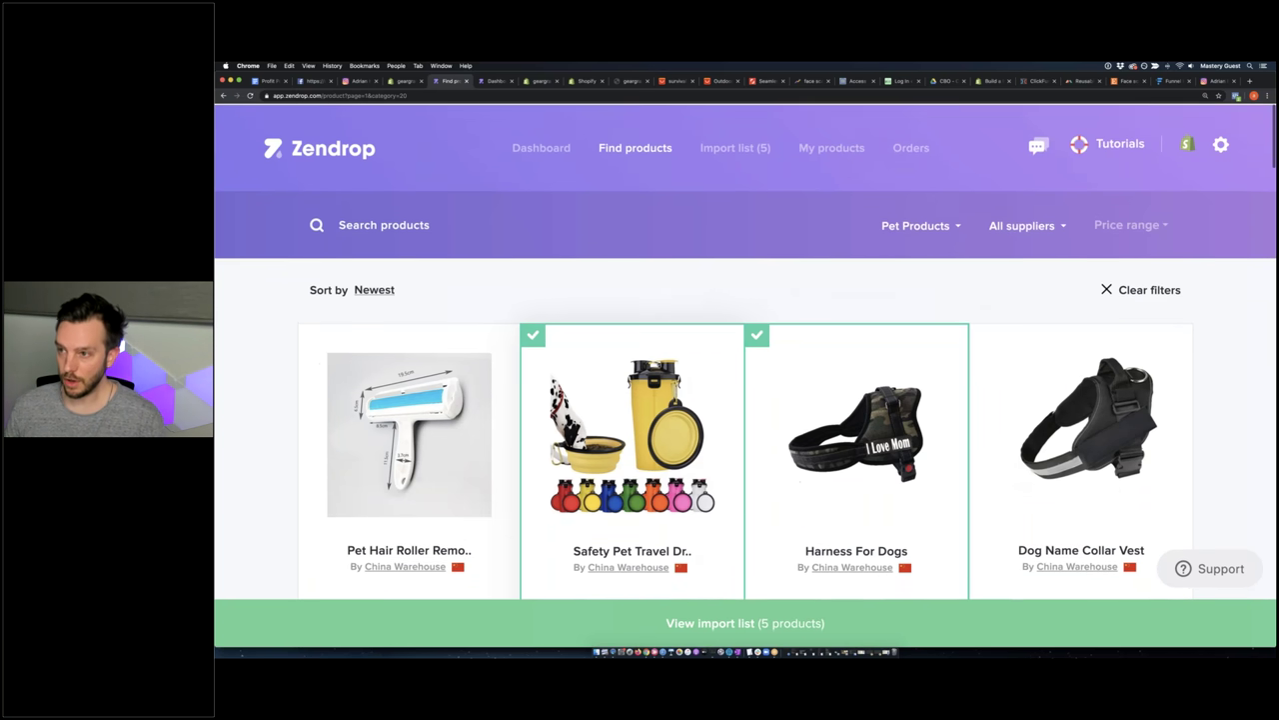
Filter the catalogue to the Art category and look over the products and their prices
click(947, 226)
click(965, 308)
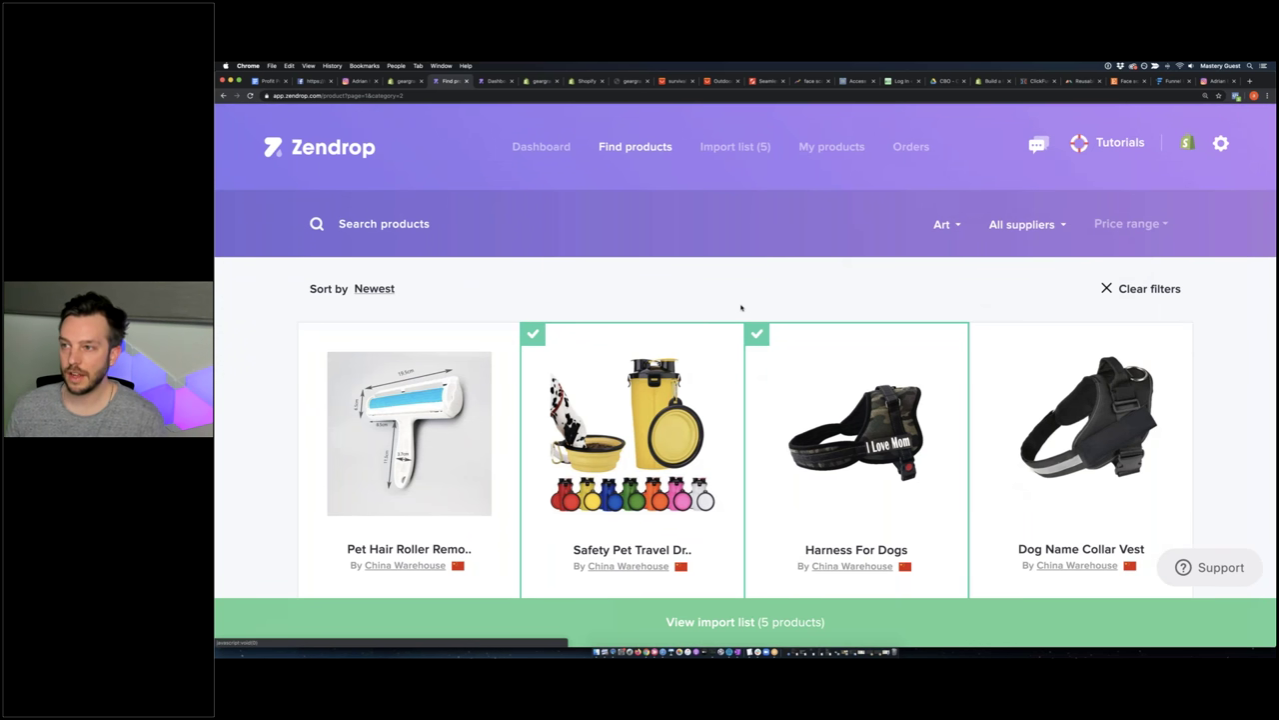
scroll(704, 312, down, 3)
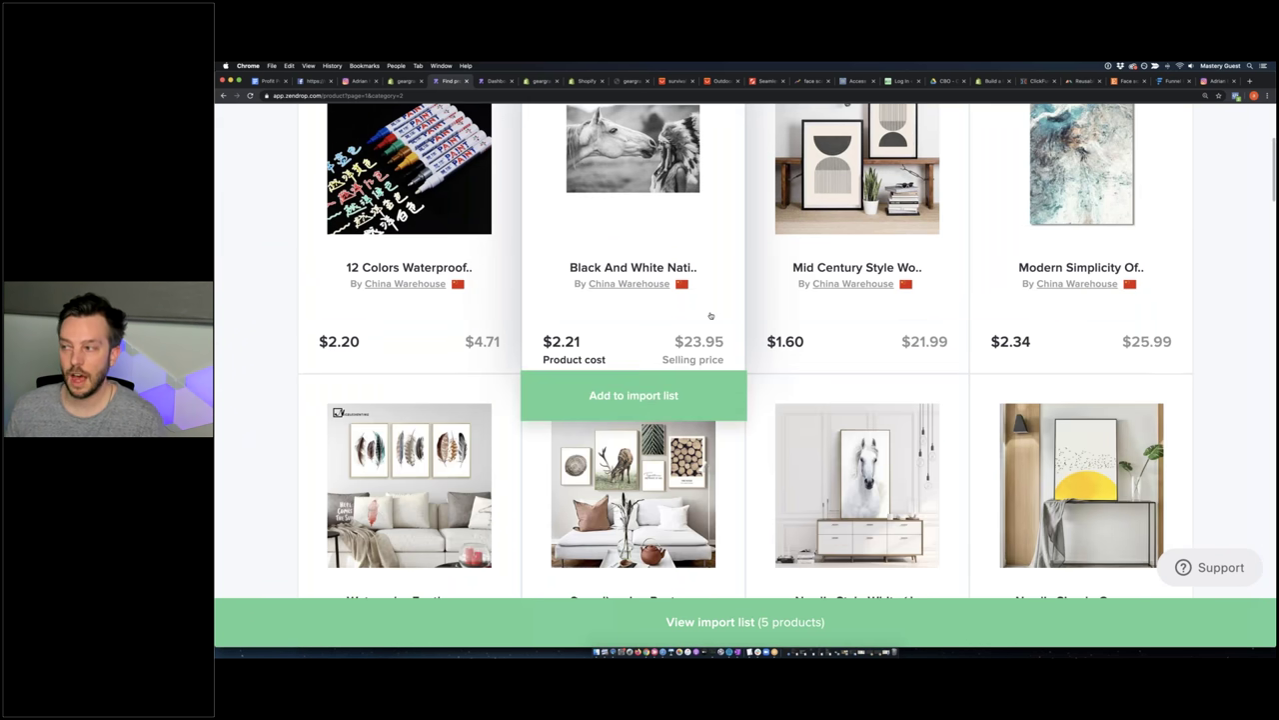
scroll(713, 315, up, 5)
Look through the available product categories and switch the catalogue to Jewellery & Accessories
click(945, 224)
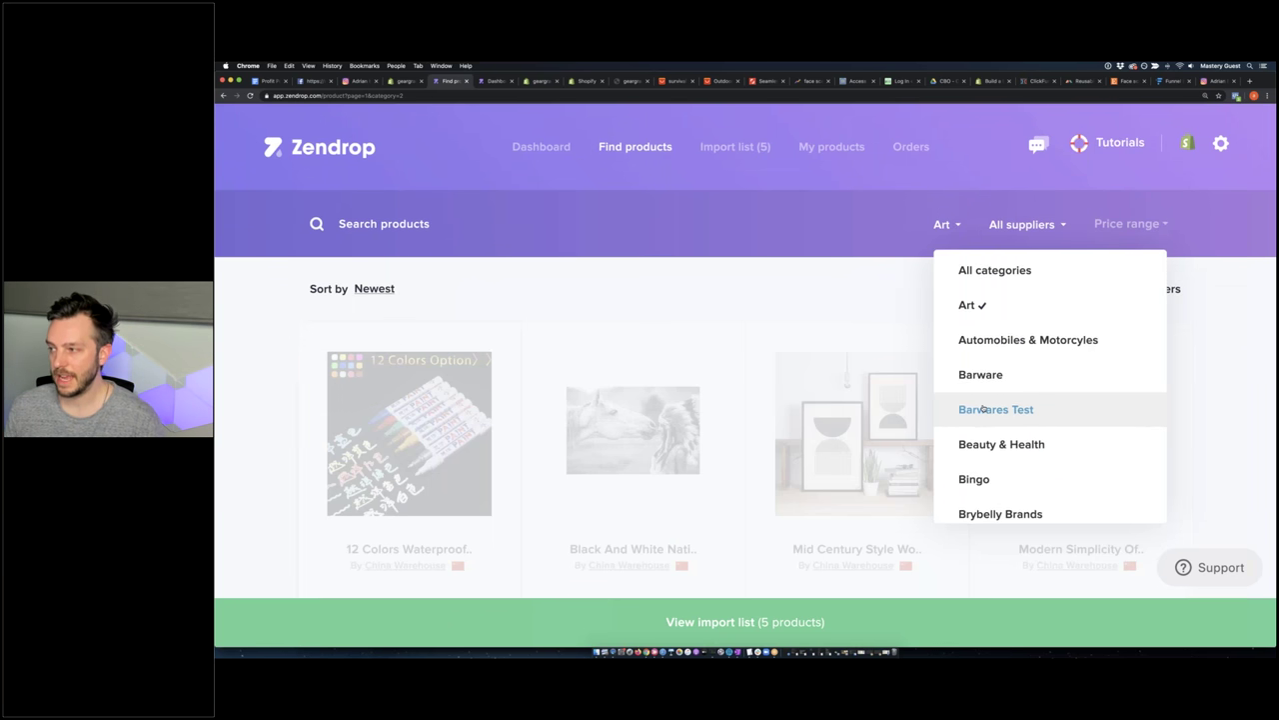
scroll(987, 408, down, 2)
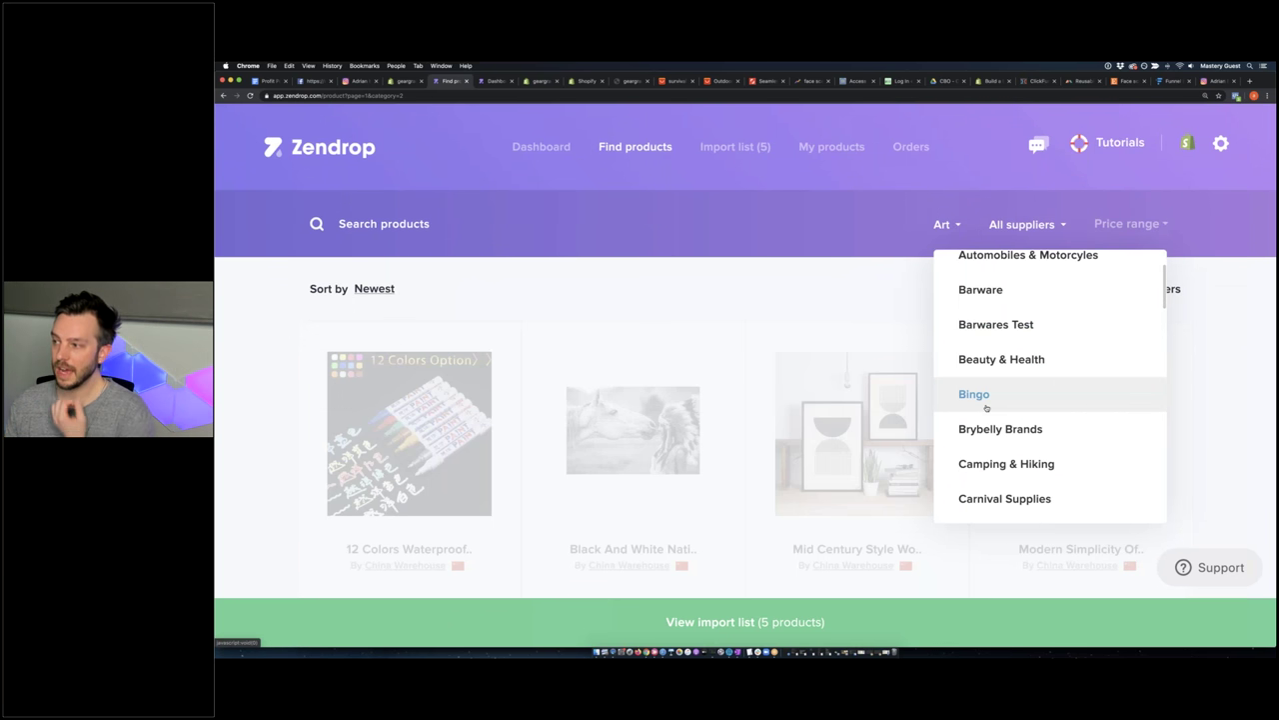
scroll(987, 408, down, 3)
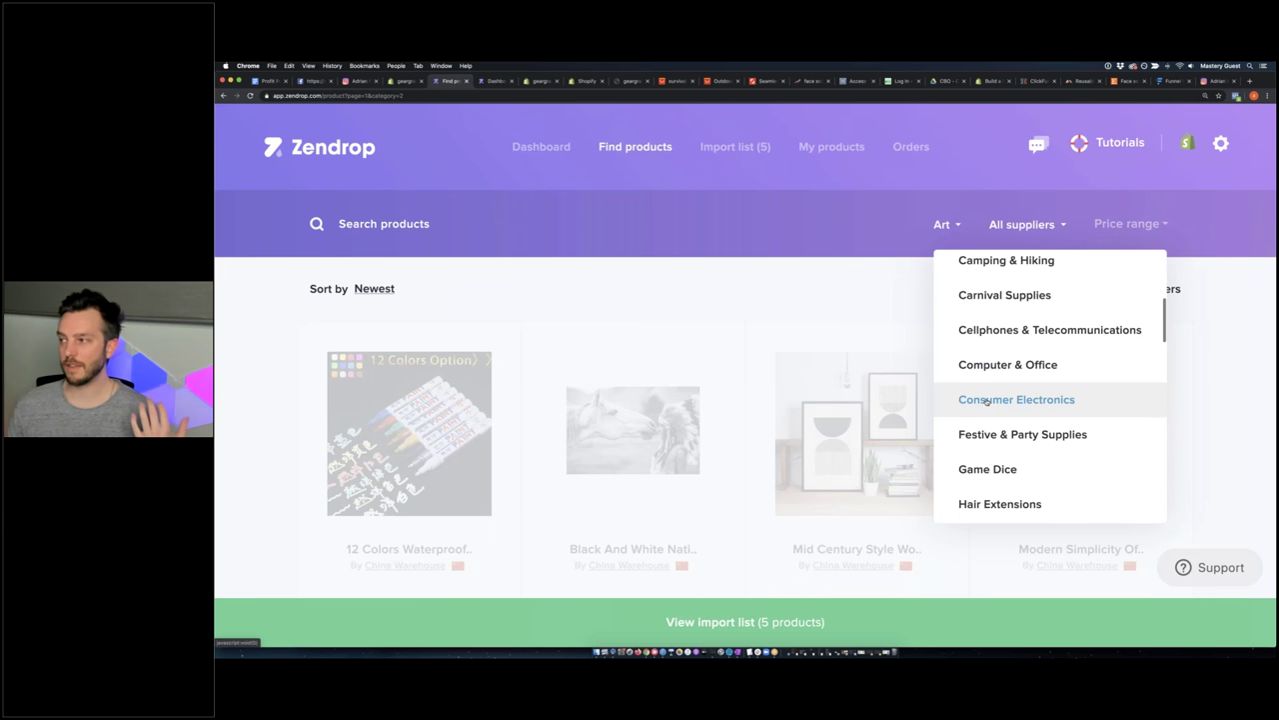
scroll(987, 401, down, 3)
scroll(991, 398, down, 4)
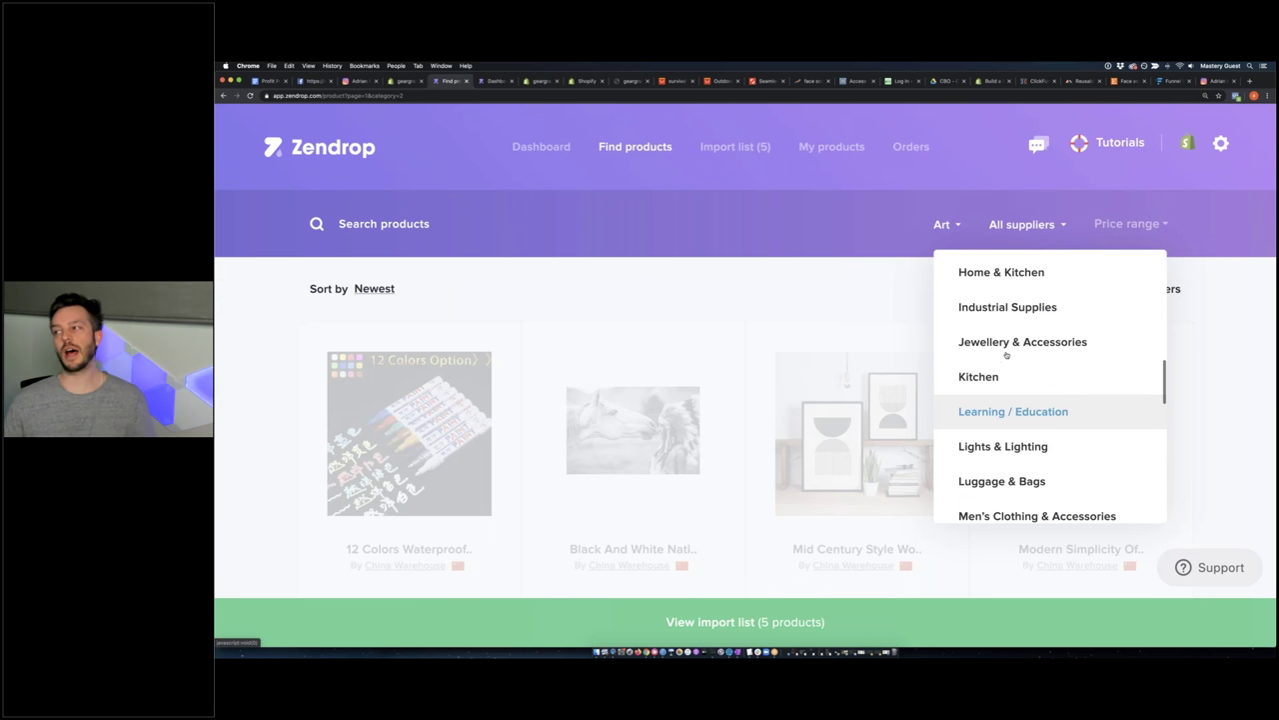
click(1011, 343)
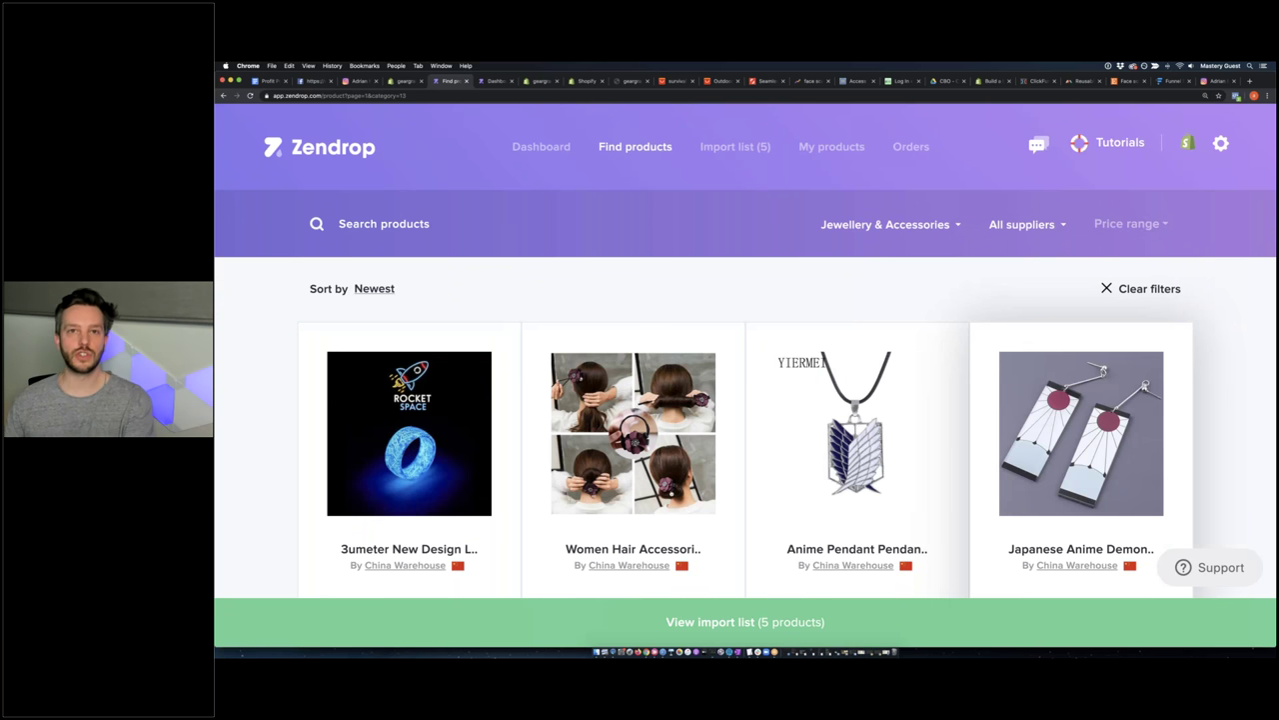
Add the Street Style Cc Hoop earrings from the jewellery results to the import list
scroll(633, 400, down, 5)
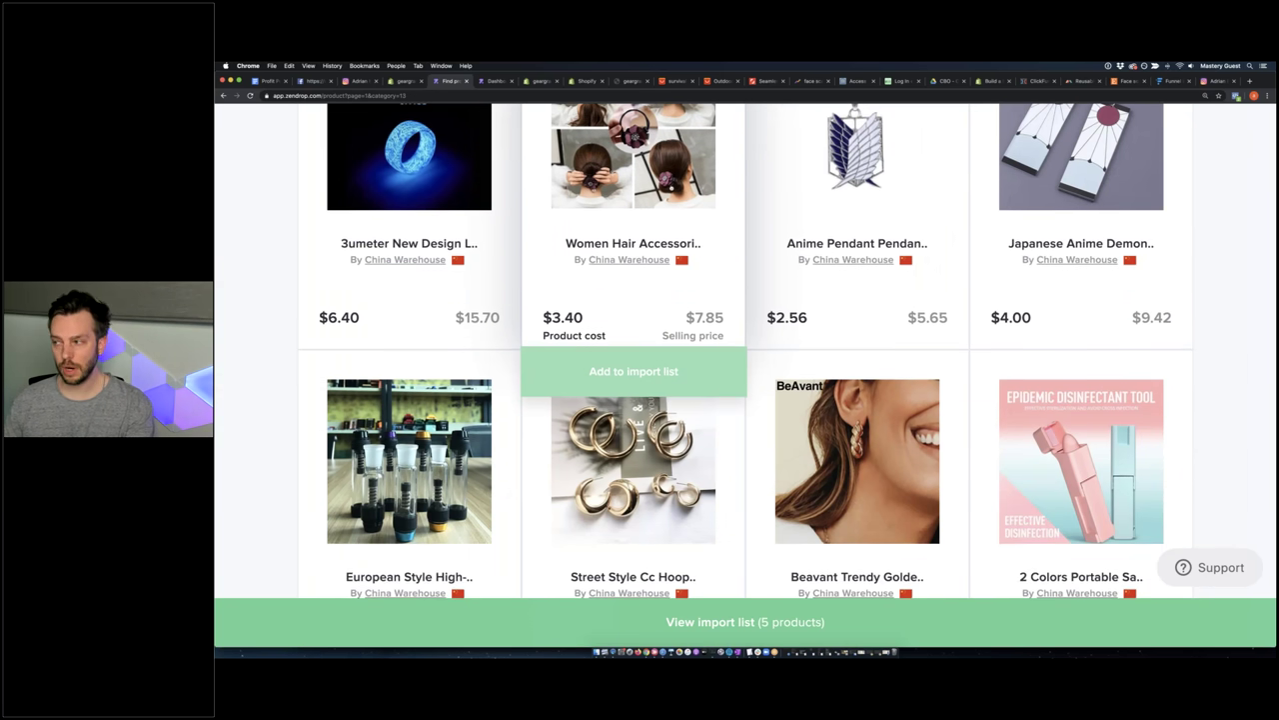
scroll(612, 379, down, 2)
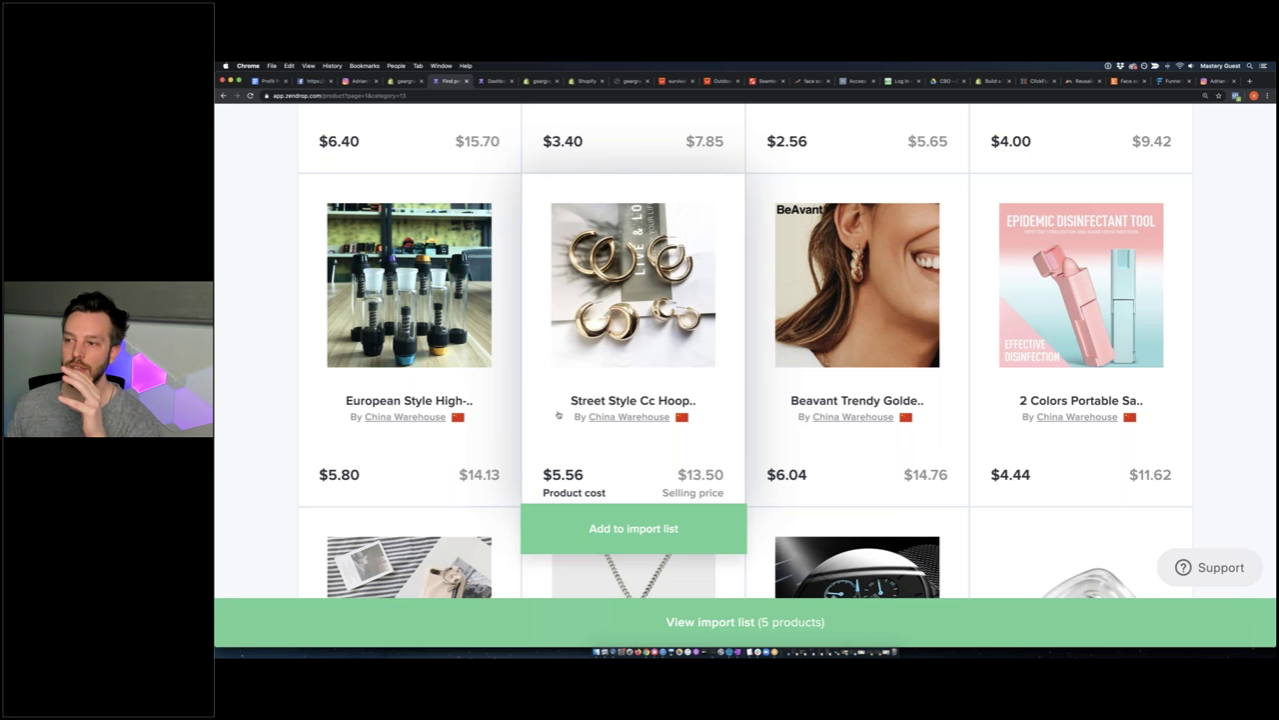
click(637, 519)
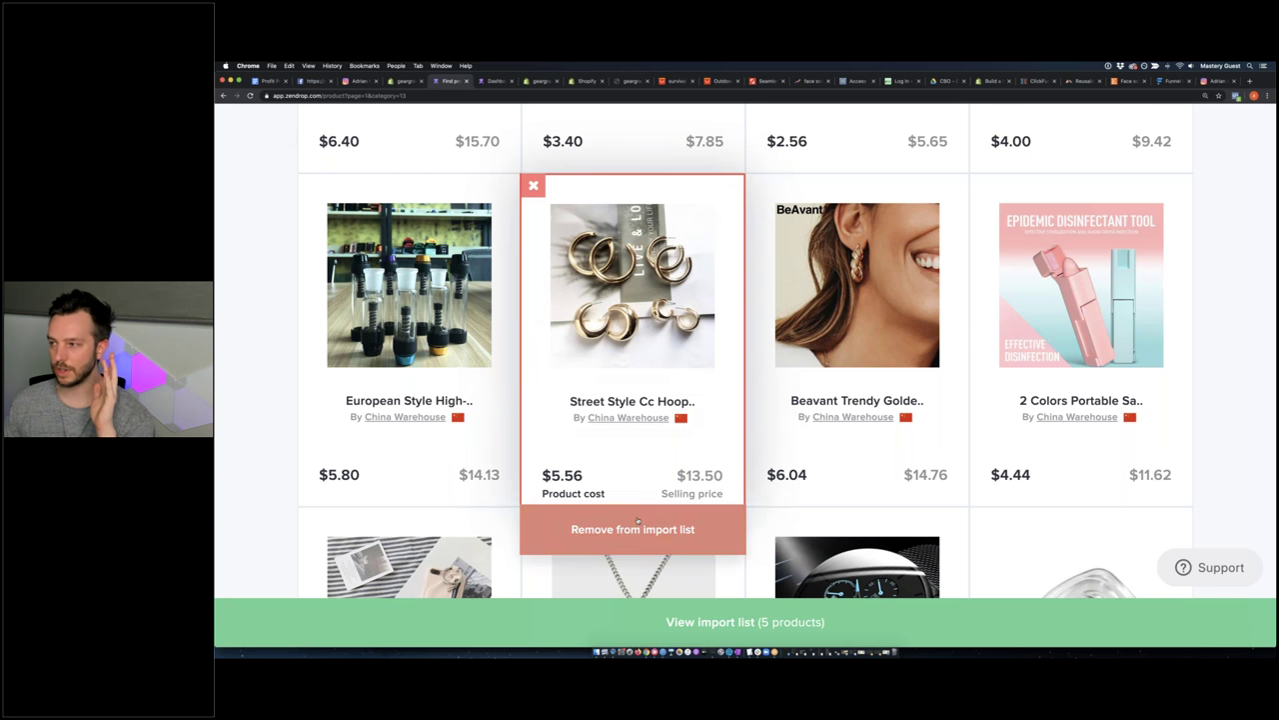
scroll(813, 432, down, 1)
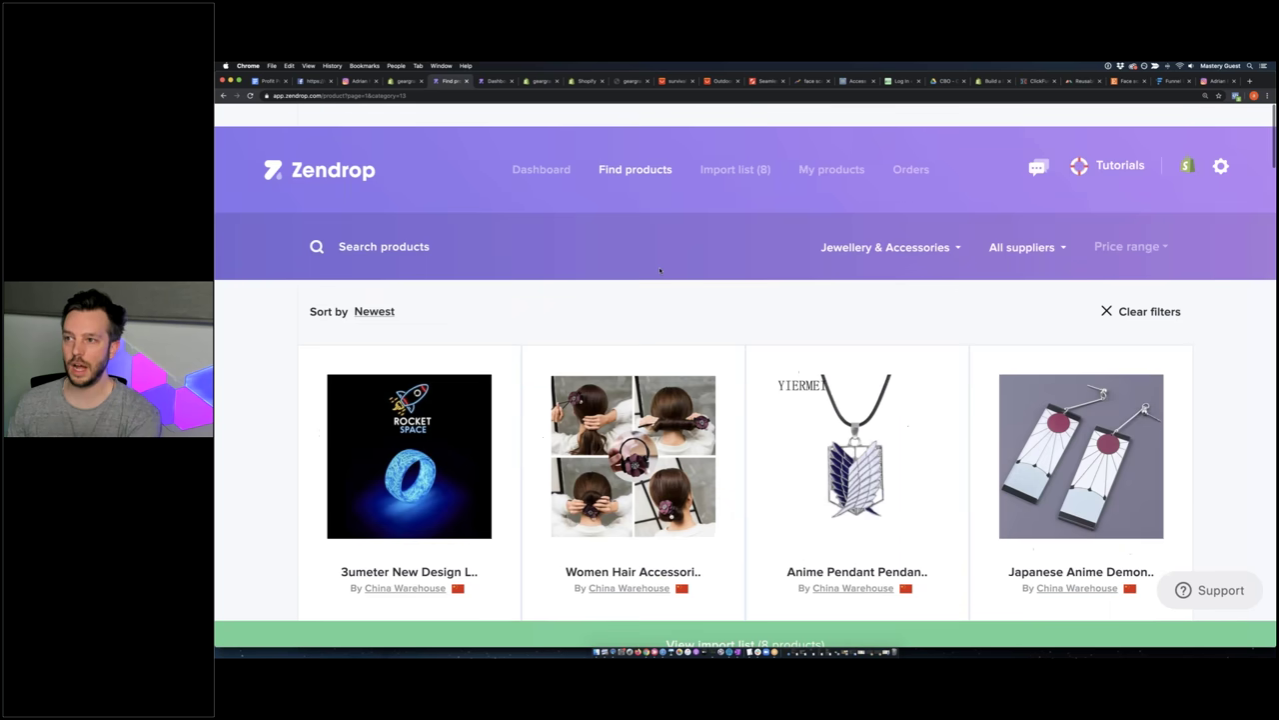
Search the catalogue for "watch" and add the Bambu Watch and the Galaxy Starsa Watch to the import list
scroll(559, 227, down, 1)
text(watch)
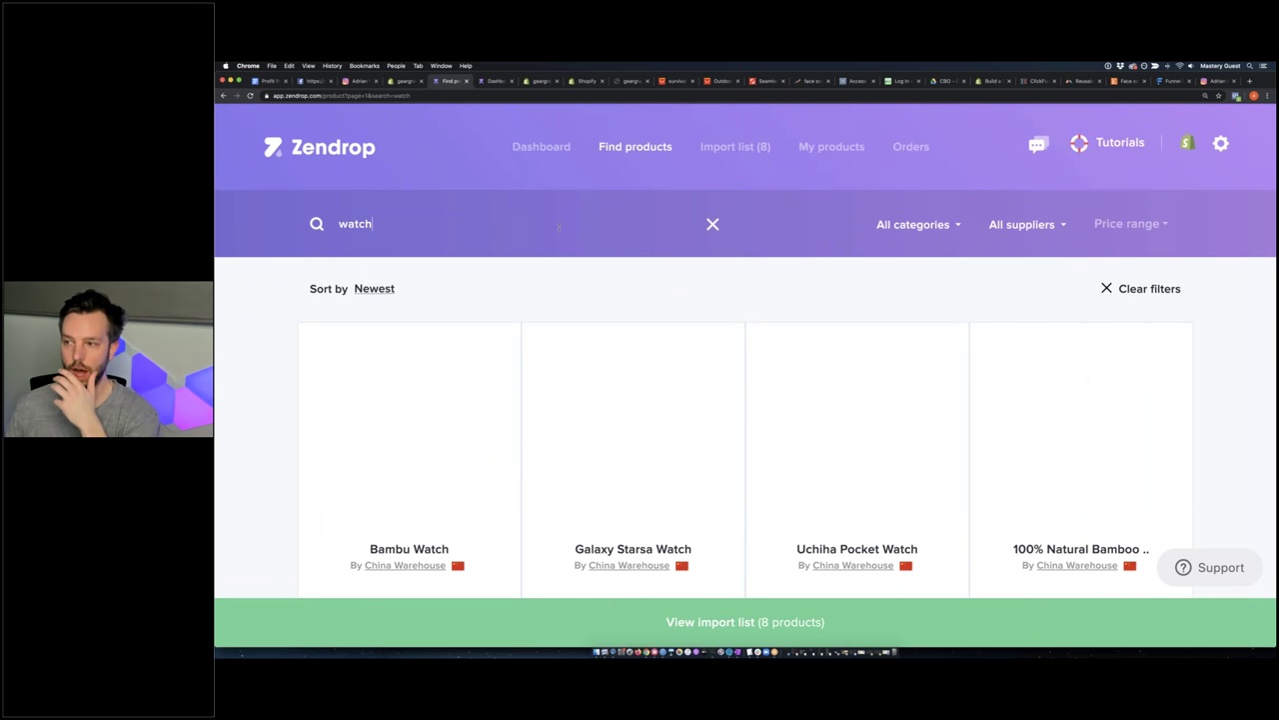
scroll(560, 300, down, 3)
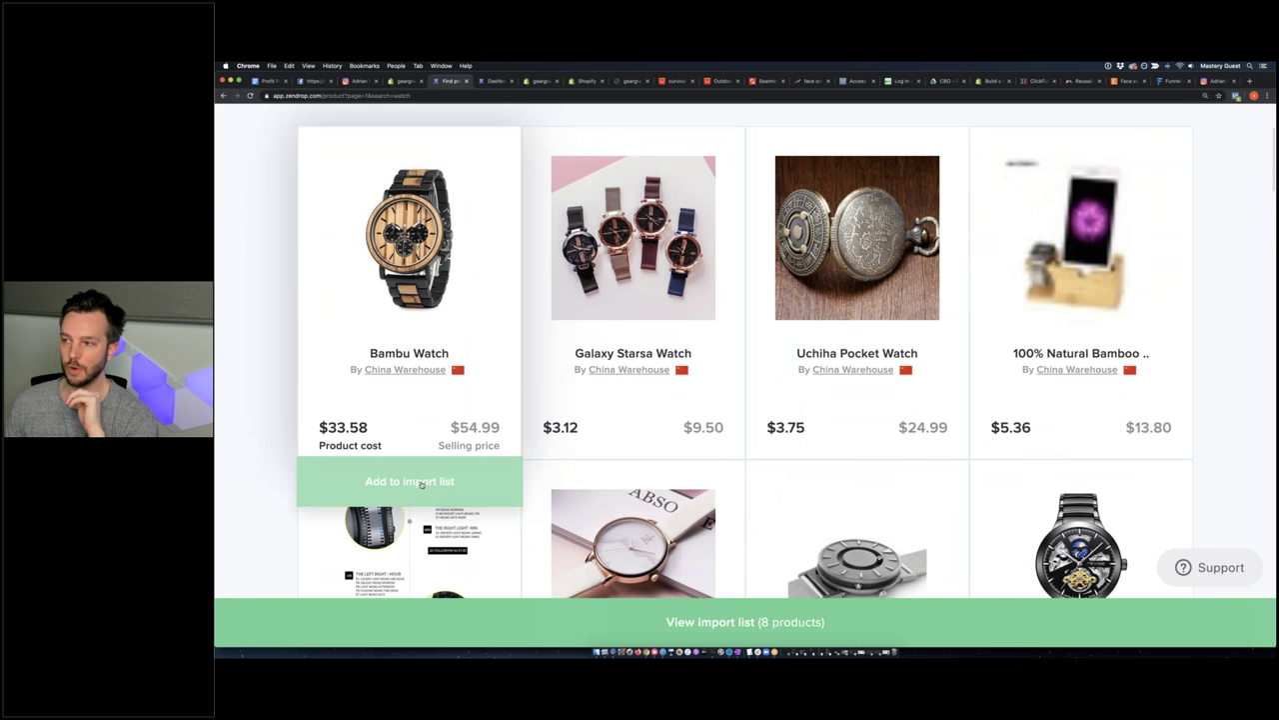
click(408, 480)
click(575, 484)
Add the Automatic Mechanical, Men's Top Brand, Reef Tiger/Rt Design and Luxury Mechanical watches to the import list
scroll(639, 449, down, 5)
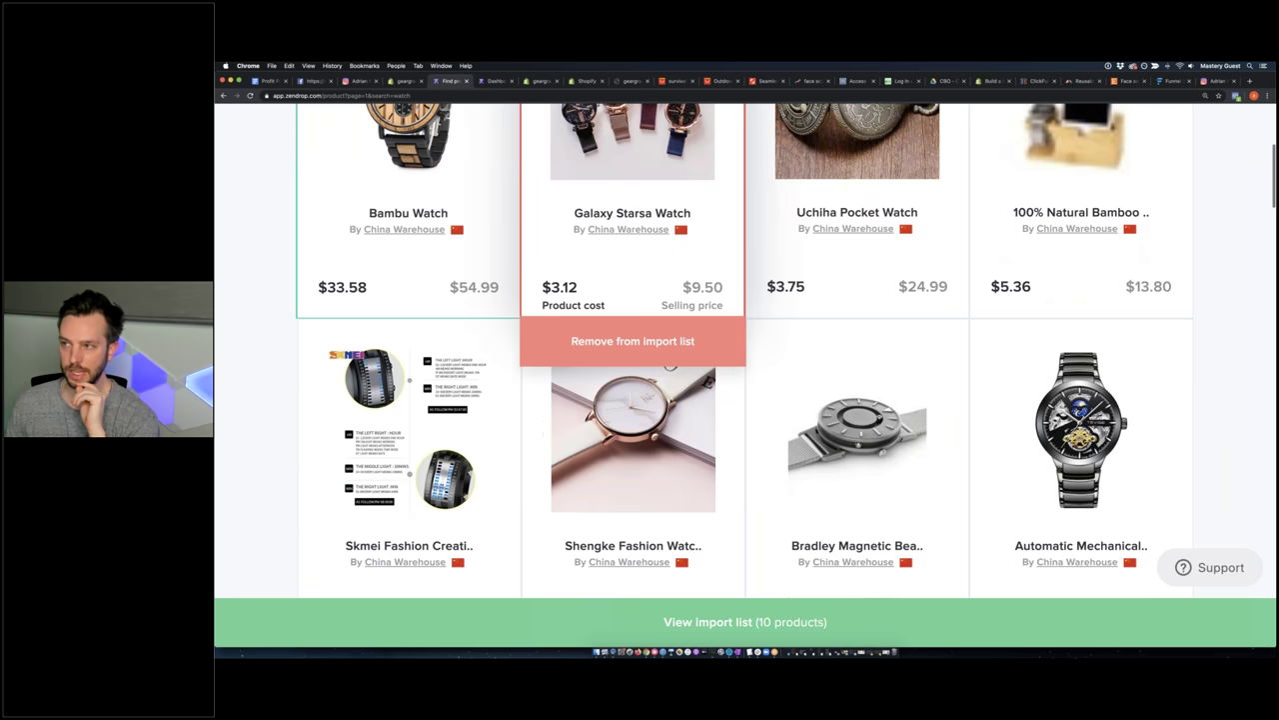
click(1084, 450)
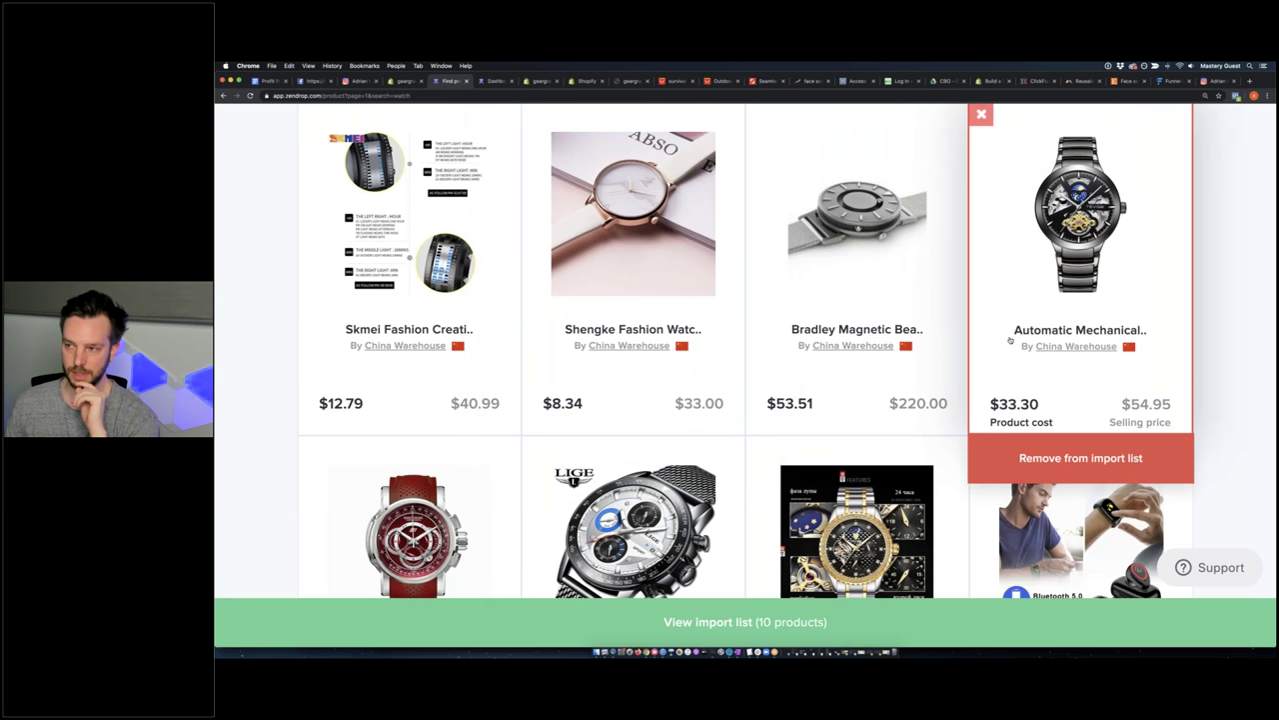
scroll(587, 425, down, 3)
scroll(587, 424, down, 1)
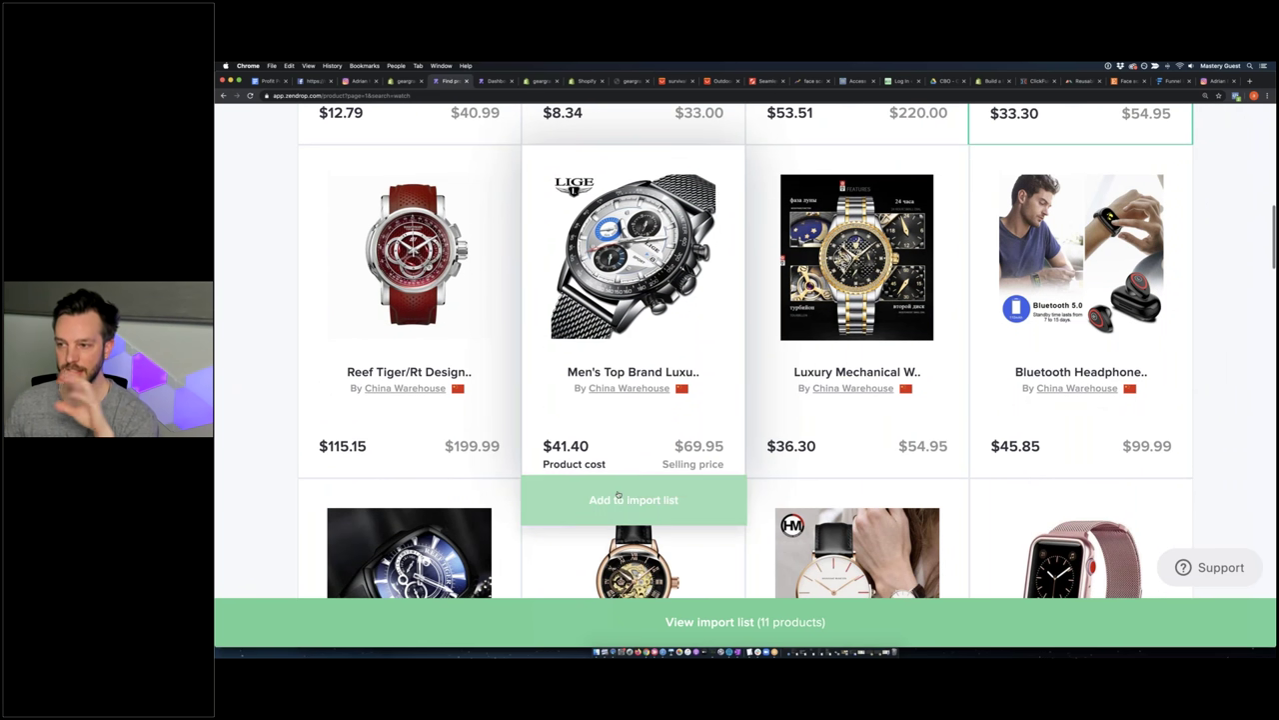
click(625, 500)
click(379, 505)
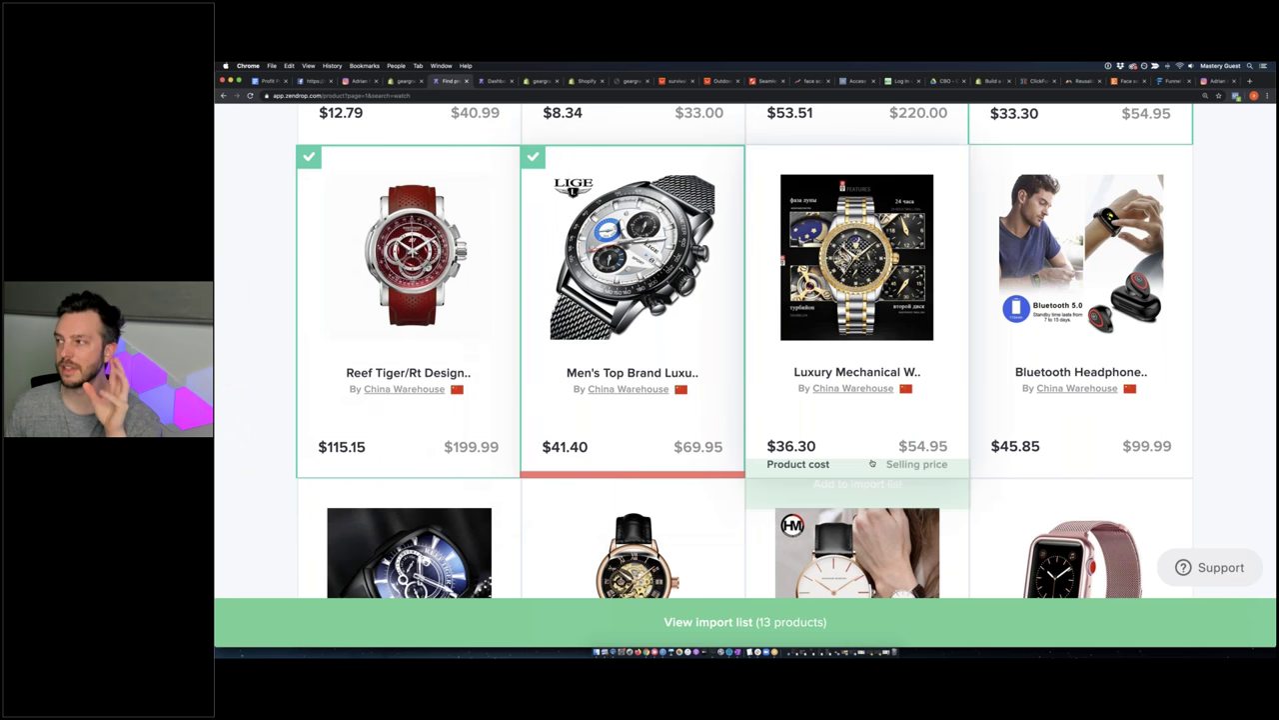
click(918, 378)
Find the Military-Style Army watch further down the watch results and add it to the import list
scroll(975, 380, down, 4)
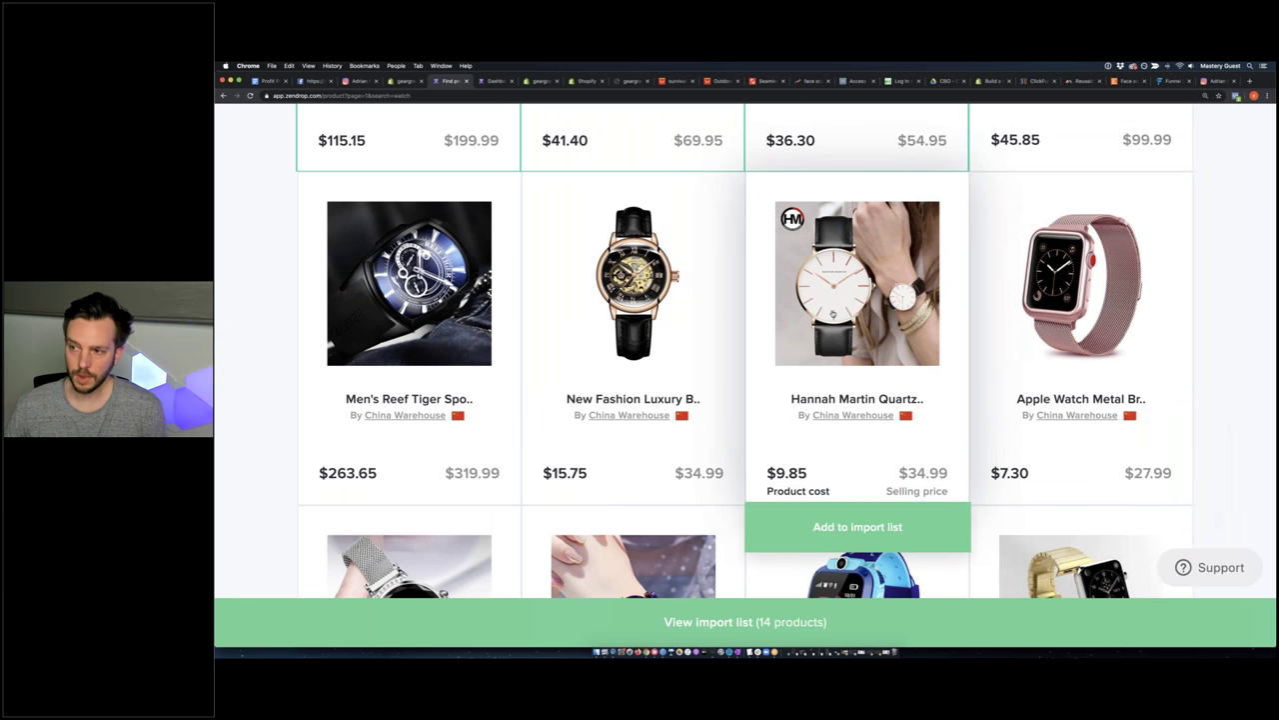
scroll(832, 316, down, 5)
scroll(833, 316, down, 13)
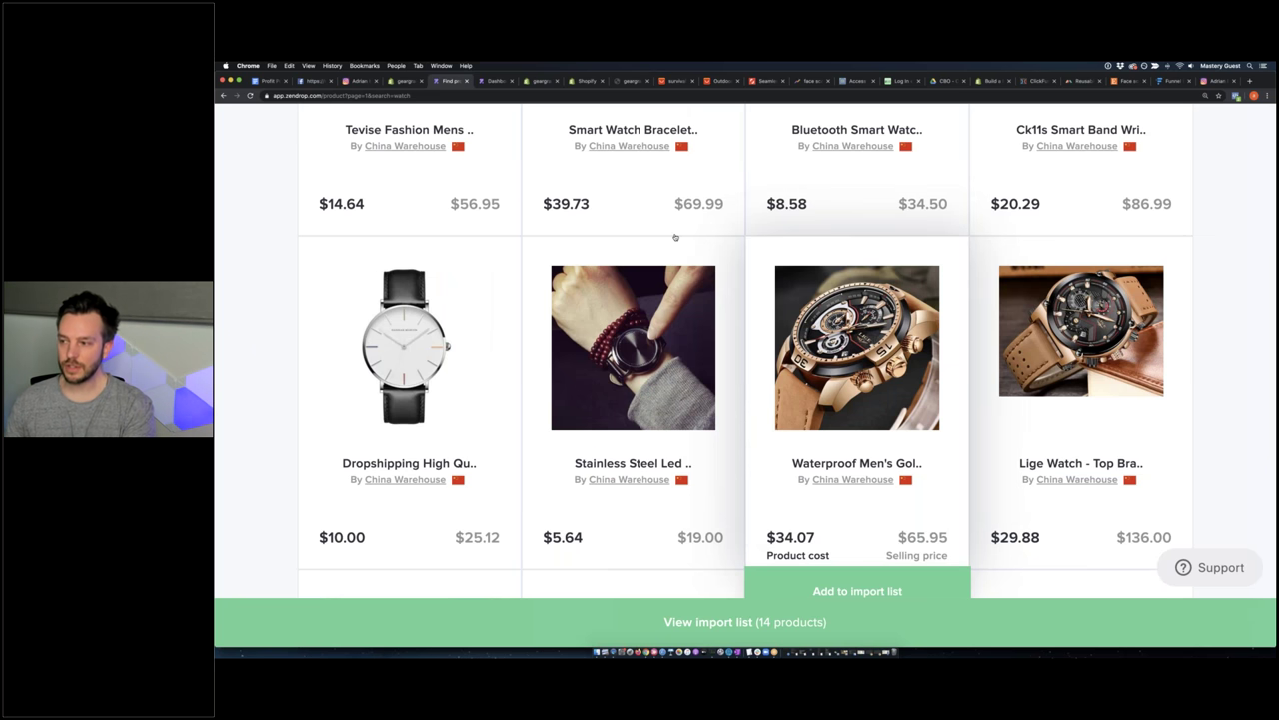
scroll(674, 240, down, 8)
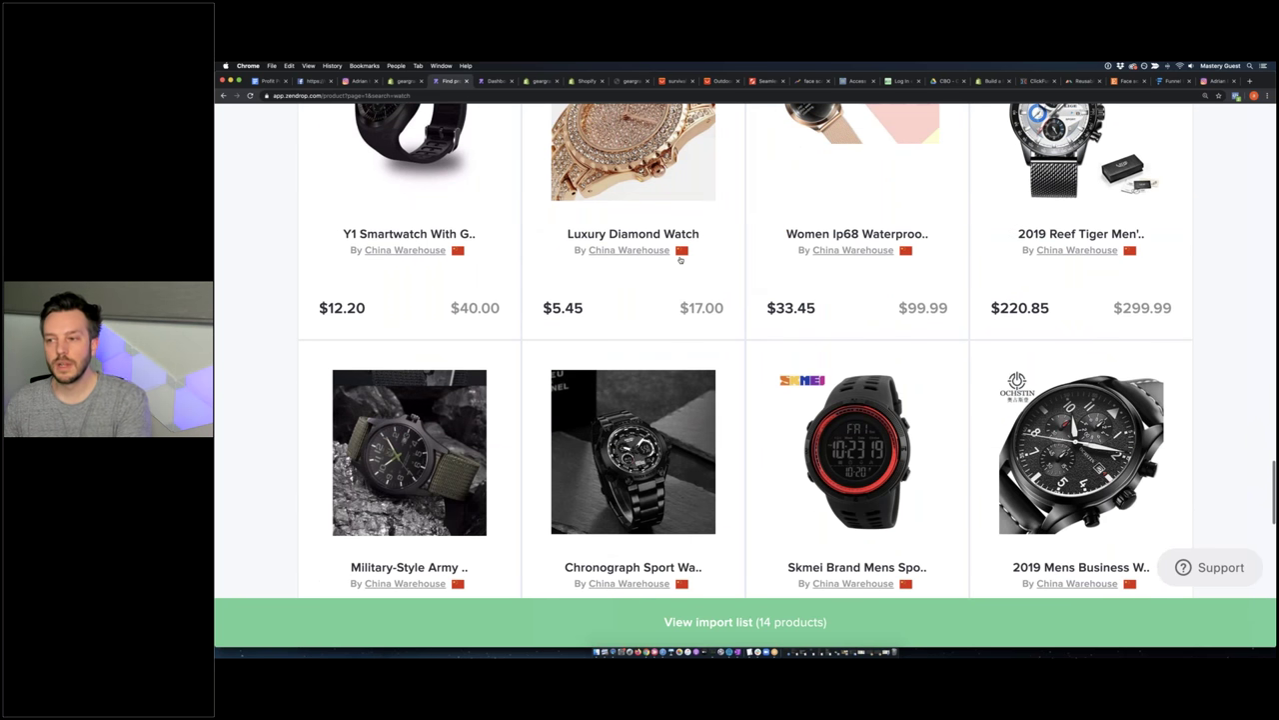
mouse_move(674, 265)
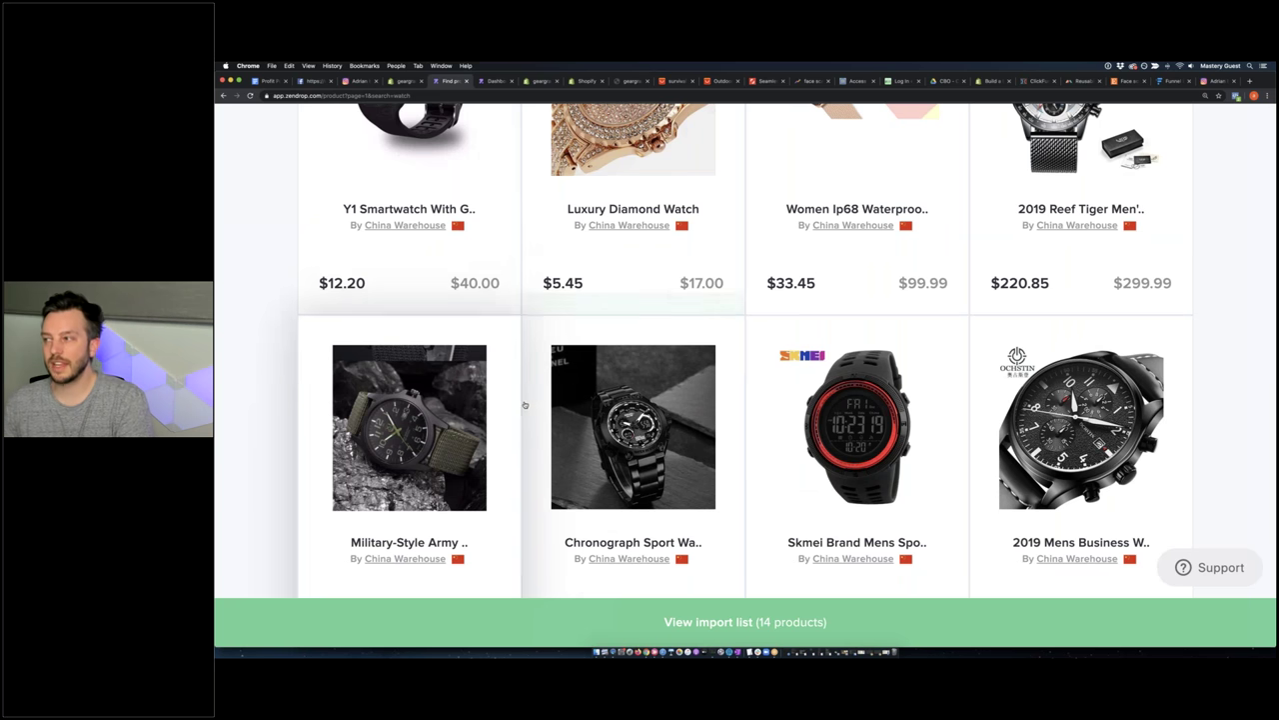
scroll(413, 471, down, 3)
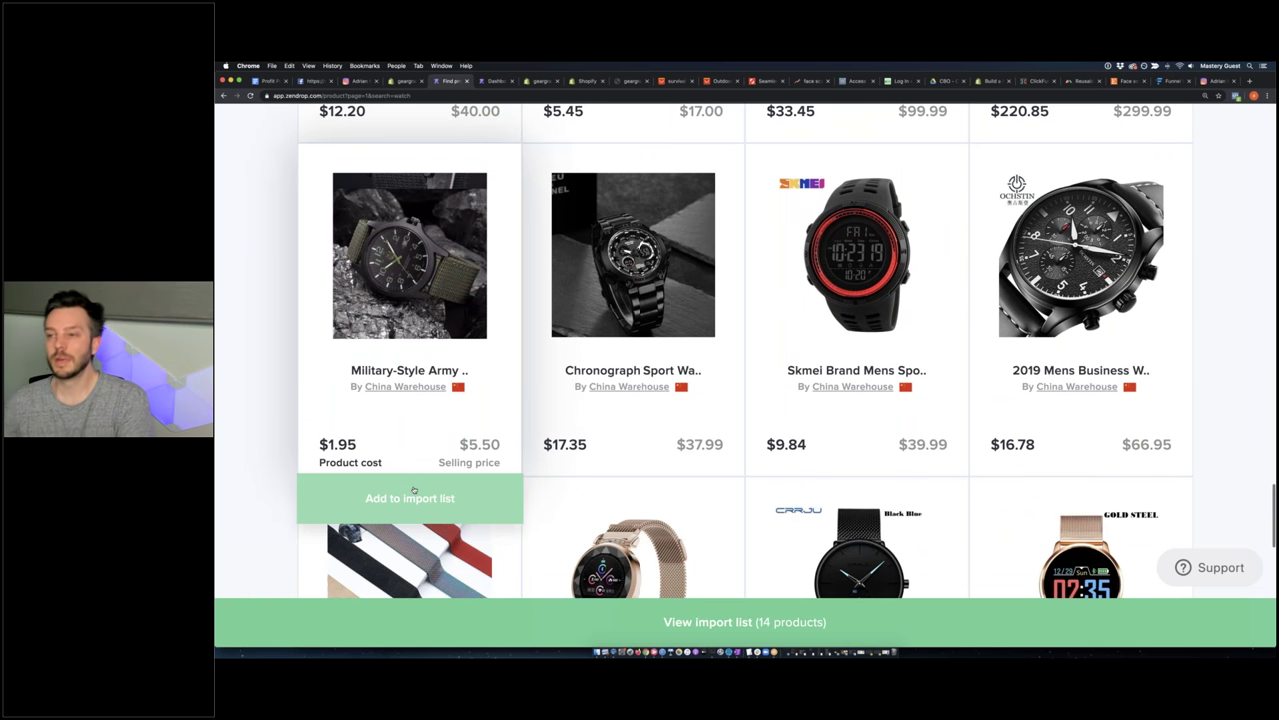
click(413, 490)
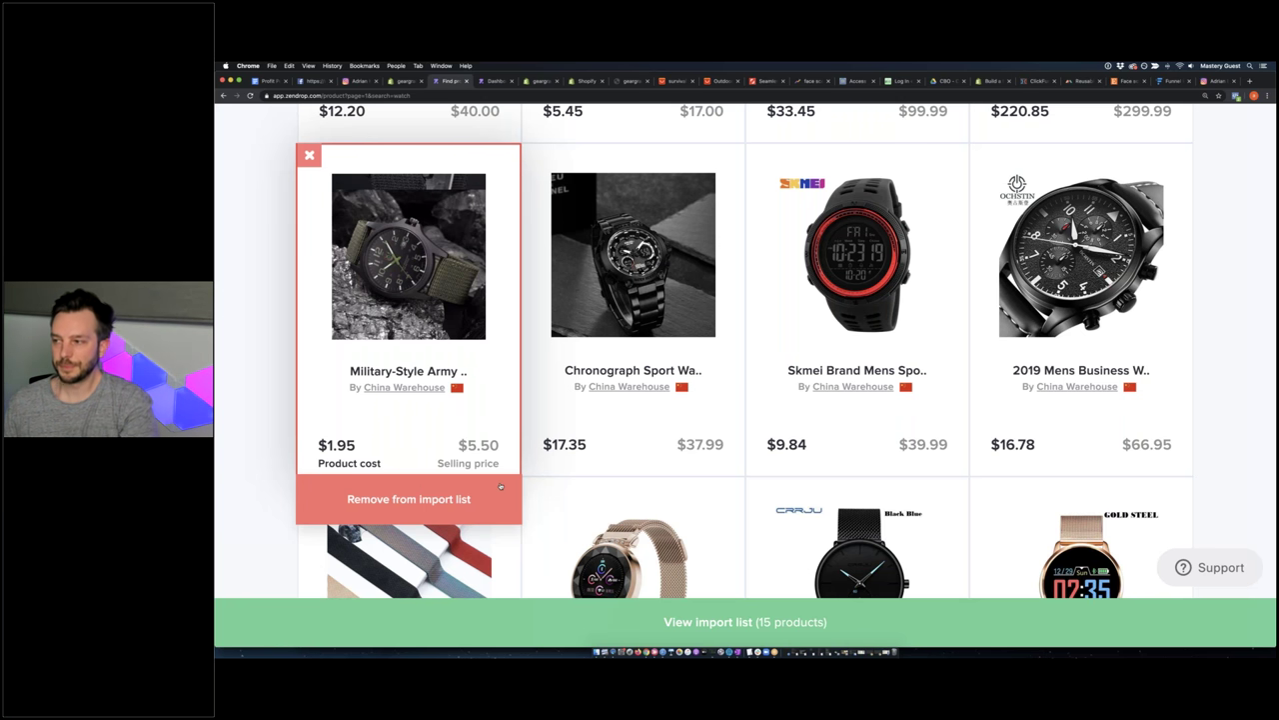
Look over the remaining watch results and open the price range filter above them
scroll(503, 474, down, 15)
scroll(503, 474, up, 15)
scroll(503, 473, down, 5)
scroll(1109, 210, up, 8)
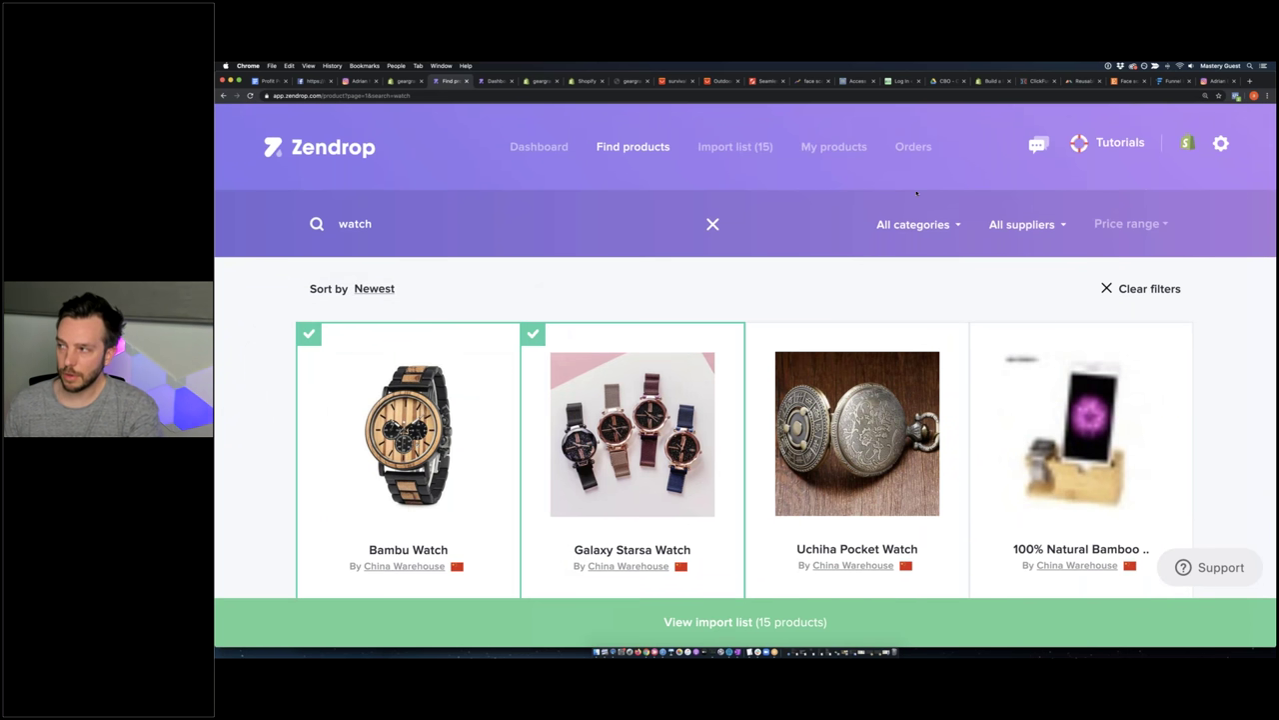
click(1131, 224)
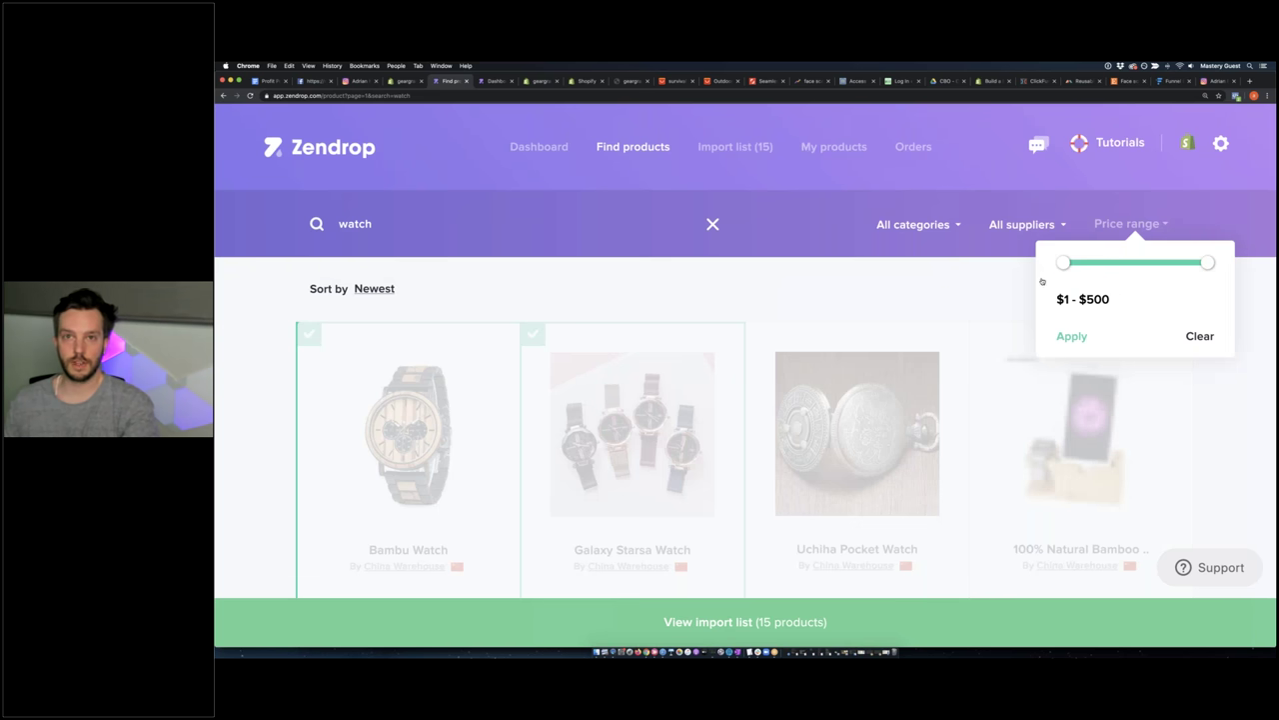
Check the catalogue for each of the suppliers Gamer Tech, Lucas supplier, Designer Lab Tech and Pet Products
click(1022, 225)
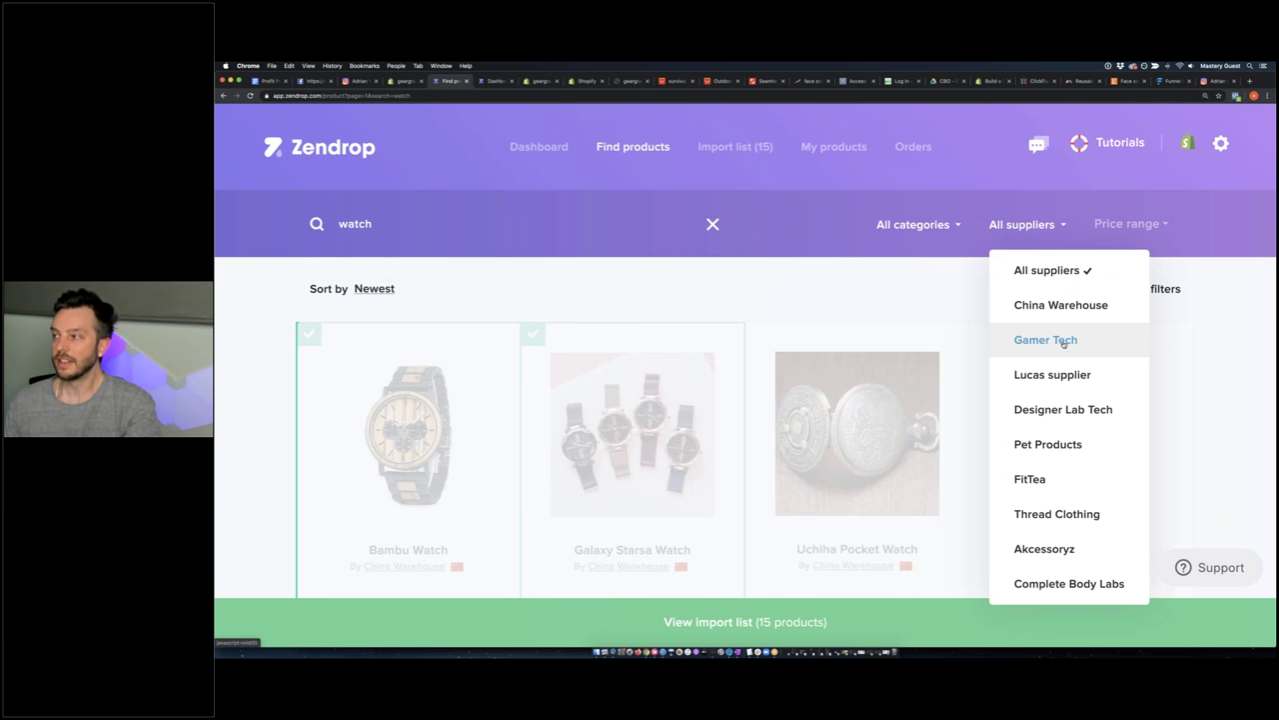
scroll(1063, 342, down, 2)
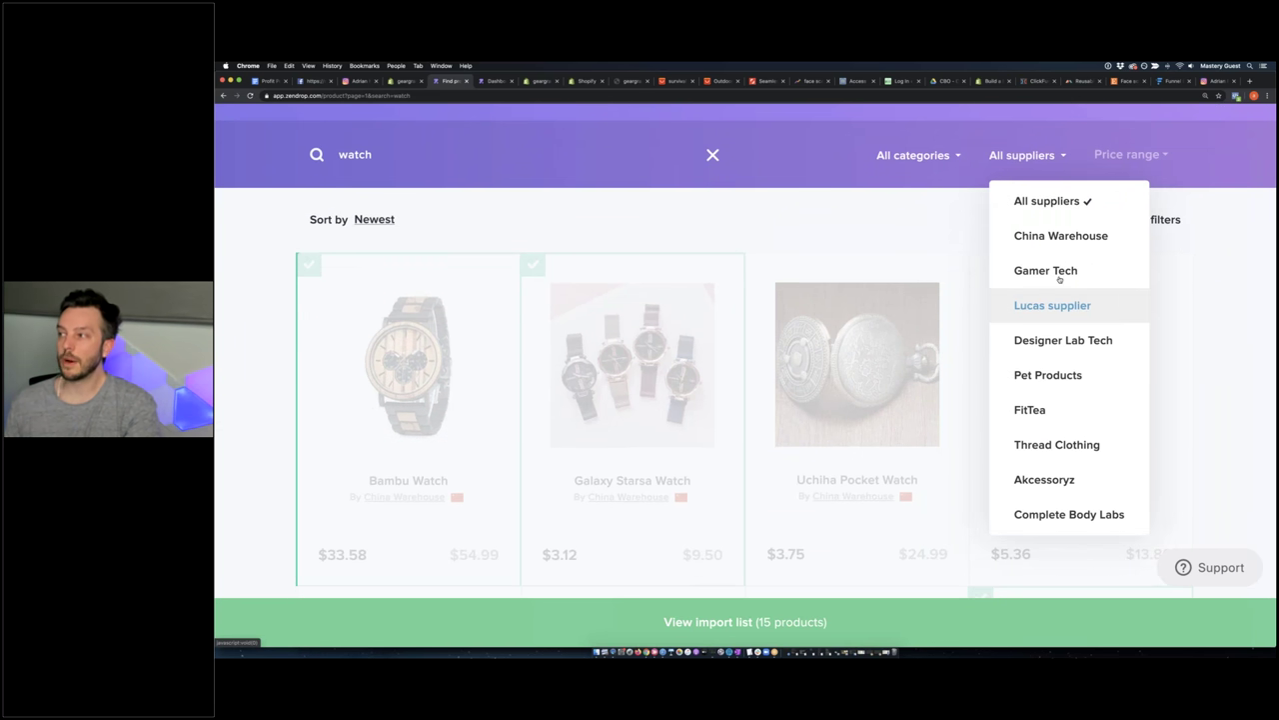
scroll(1049, 279, up, 1)
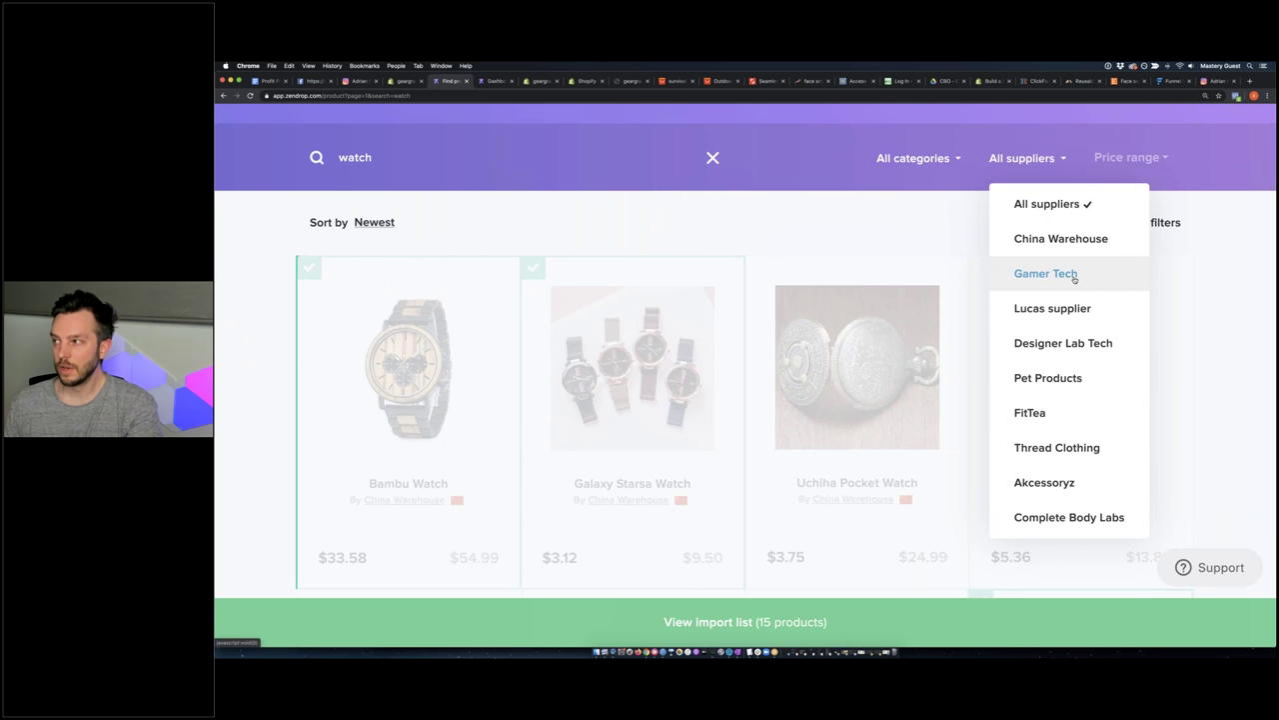
click(1045, 273)
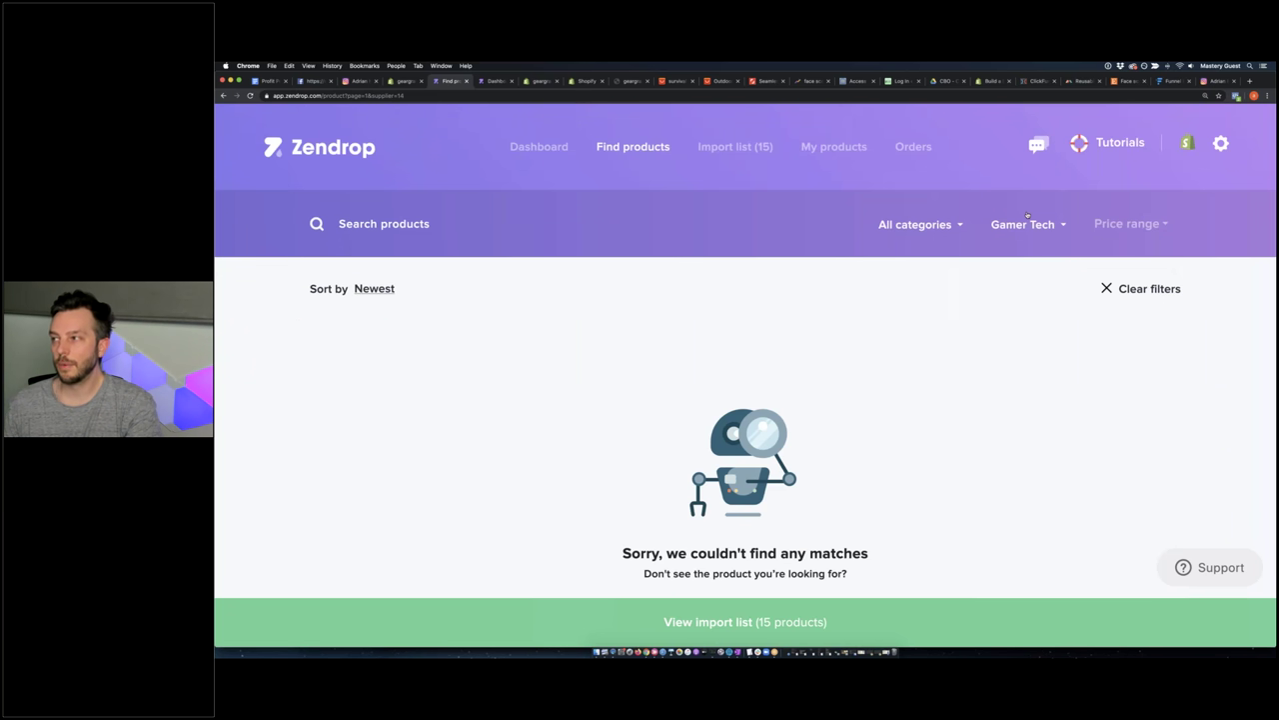
click(1023, 224)
click(1045, 372)
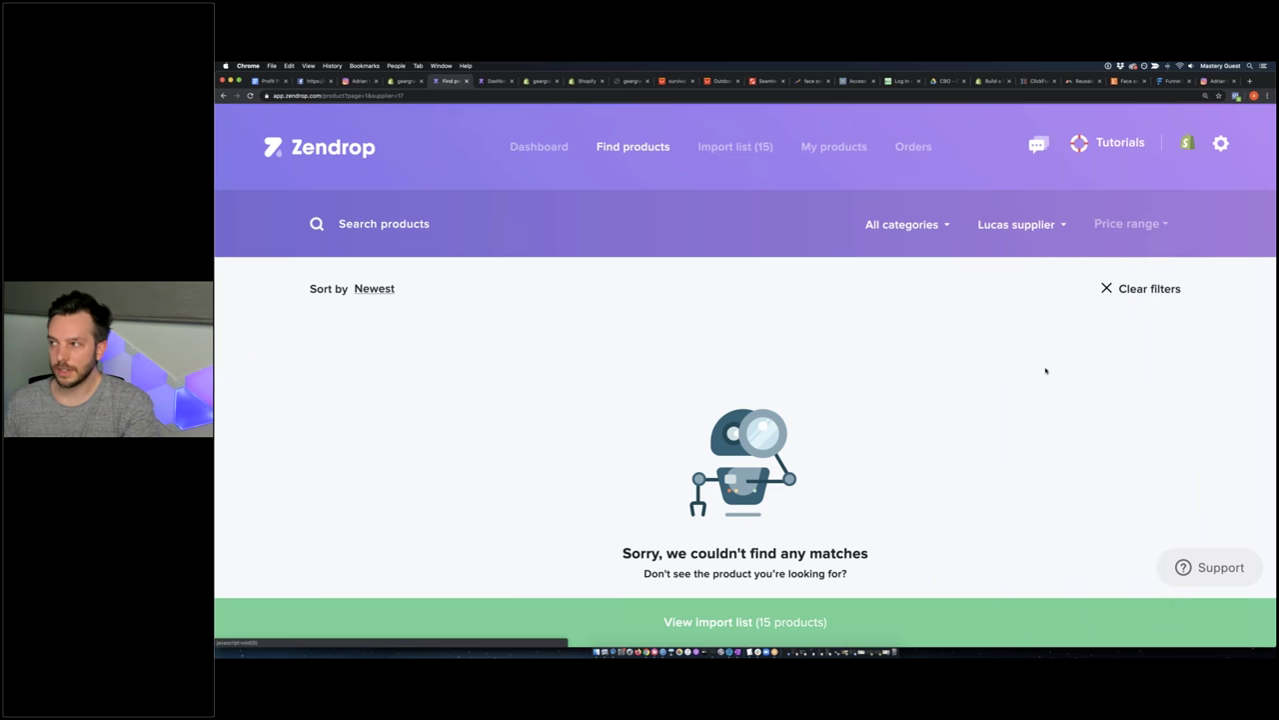
click(1011, 226)
click(1042, 409)
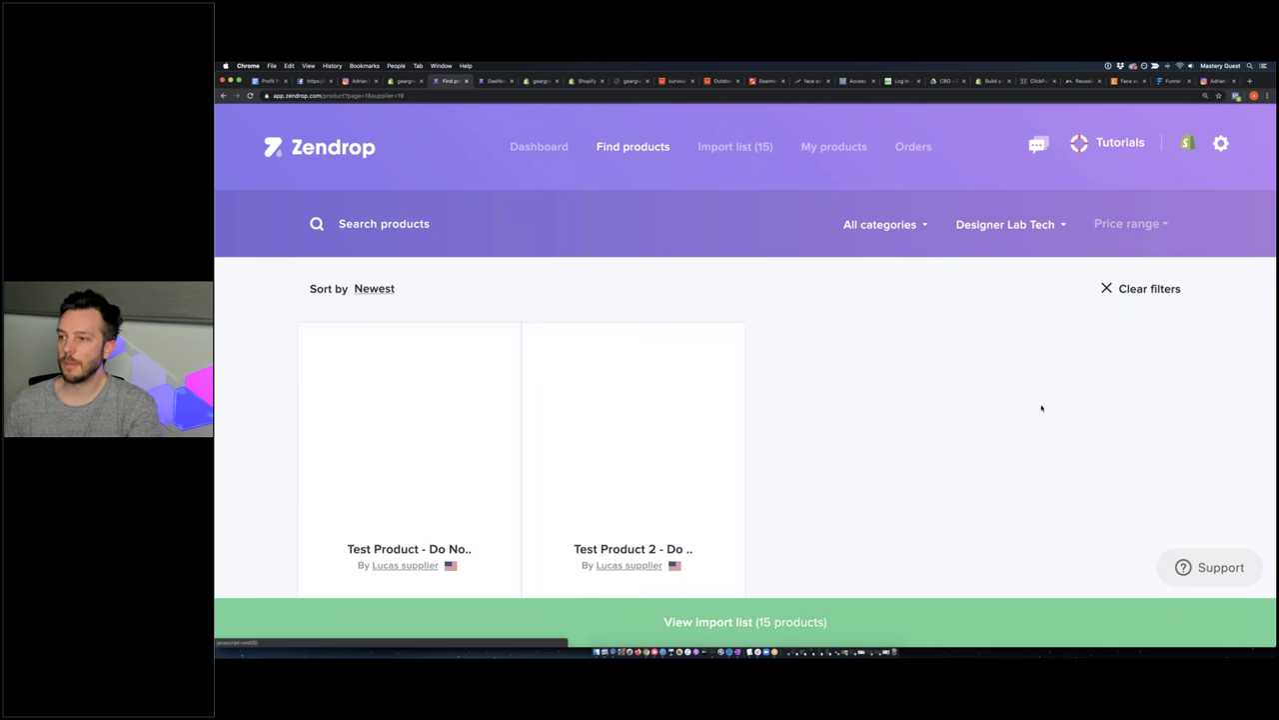
click(1040, 226)
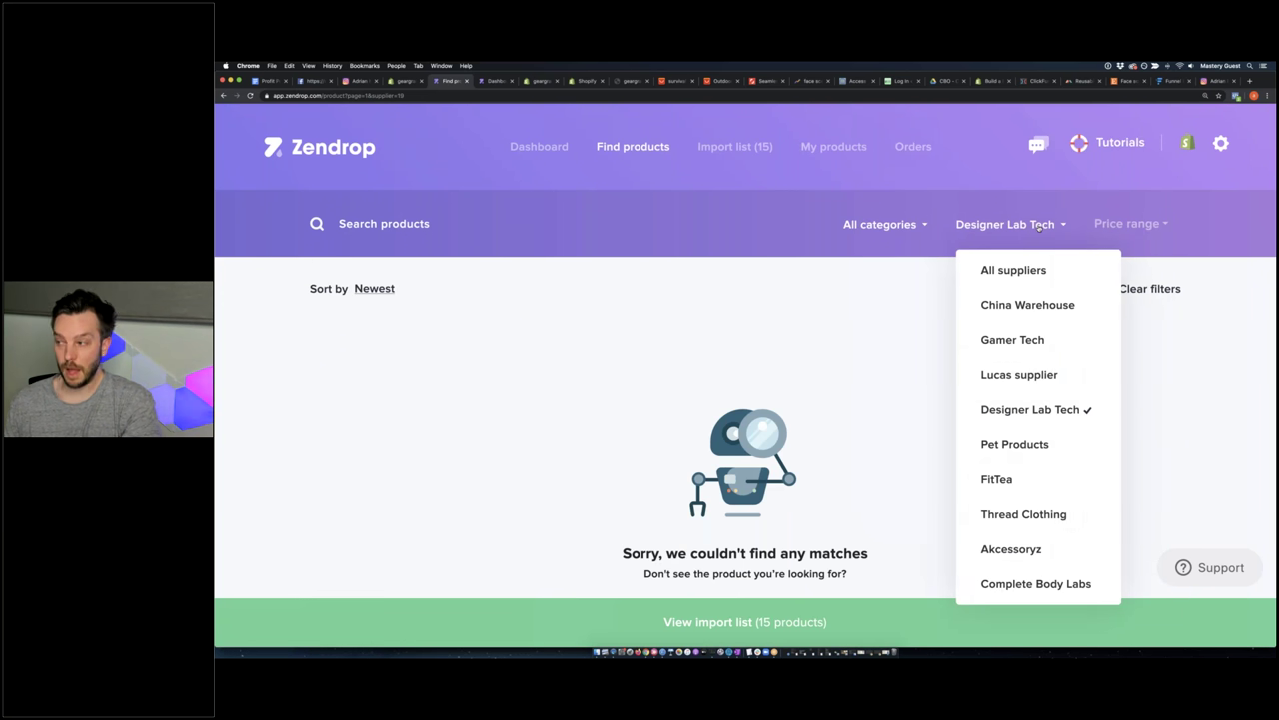
click(1031, 445)
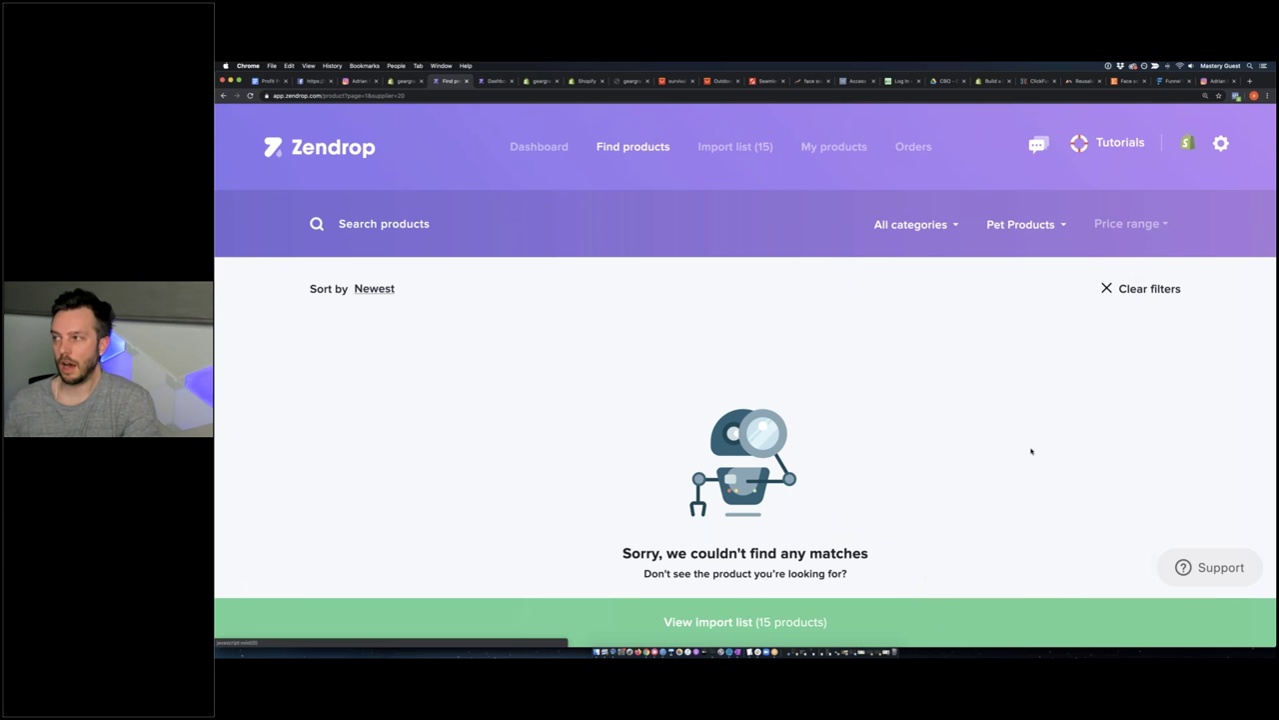
Filter the catalogue to the supplier China Warehouse, look over its products and review the list of suppliers
click(1024, 224)
click(1038, 302)
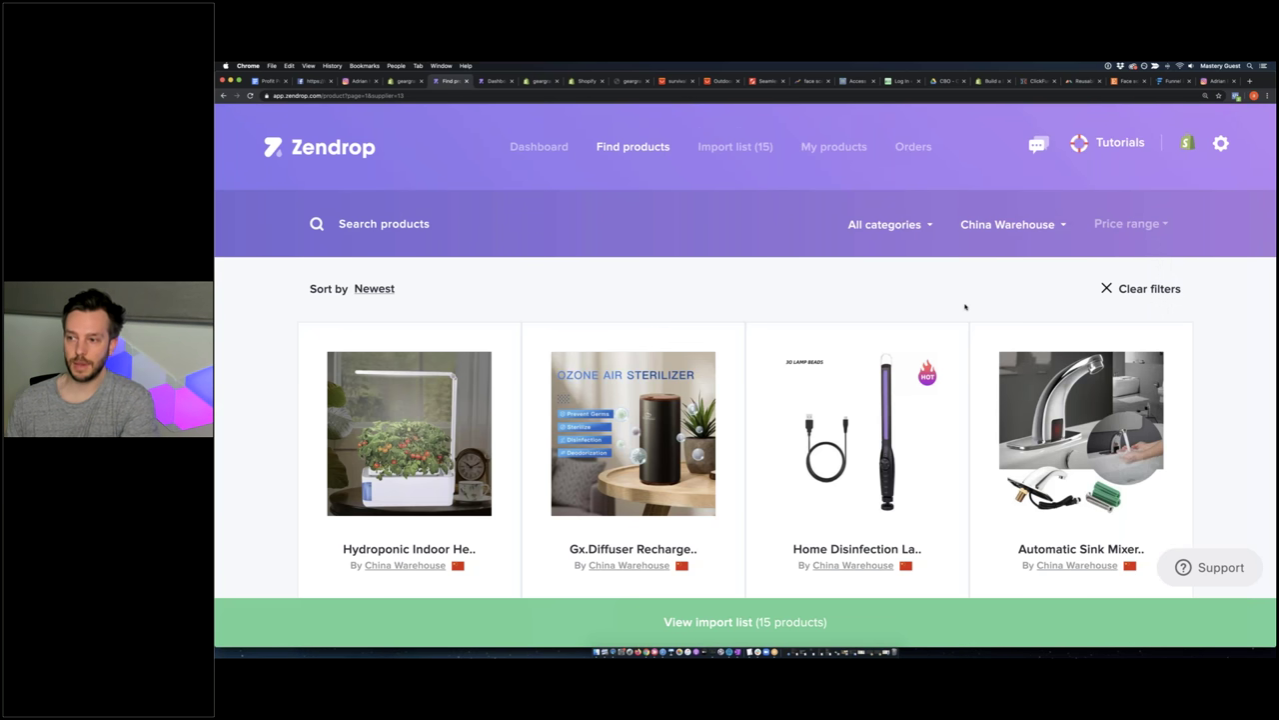
scroll(964, 305, down, 4)
scroll(955, 323, up, 4)
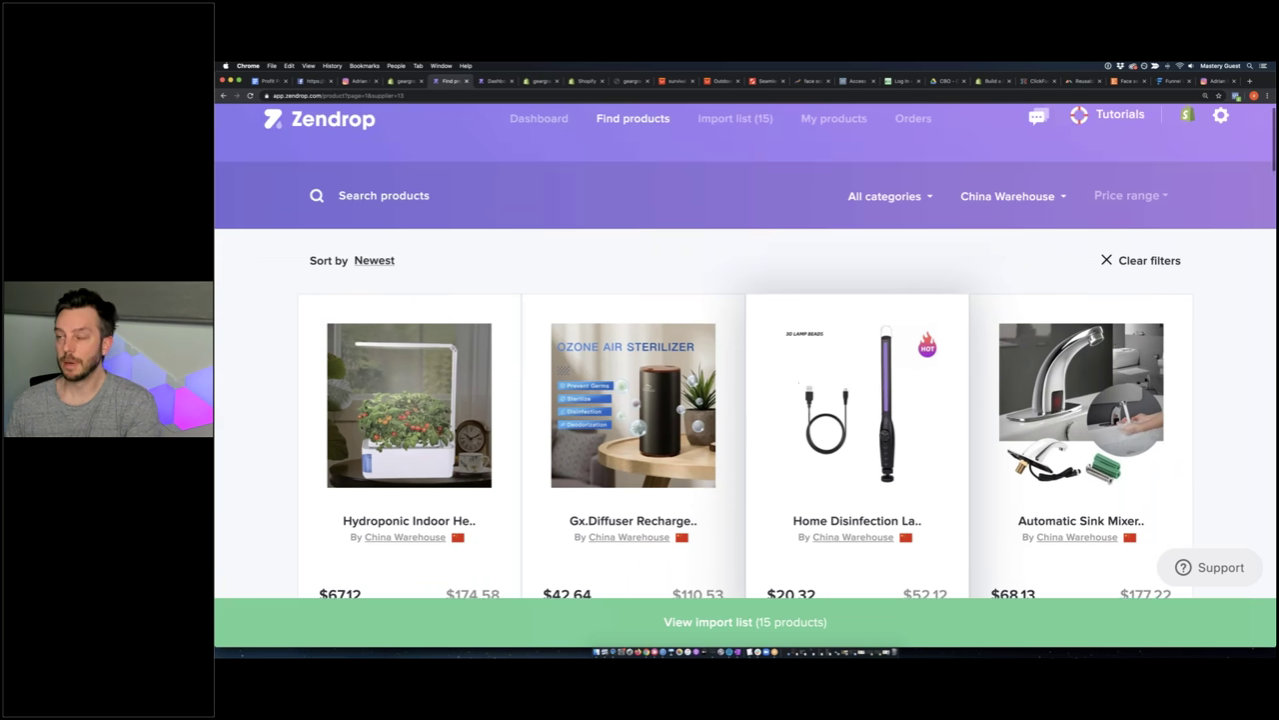
click(1009, 210)
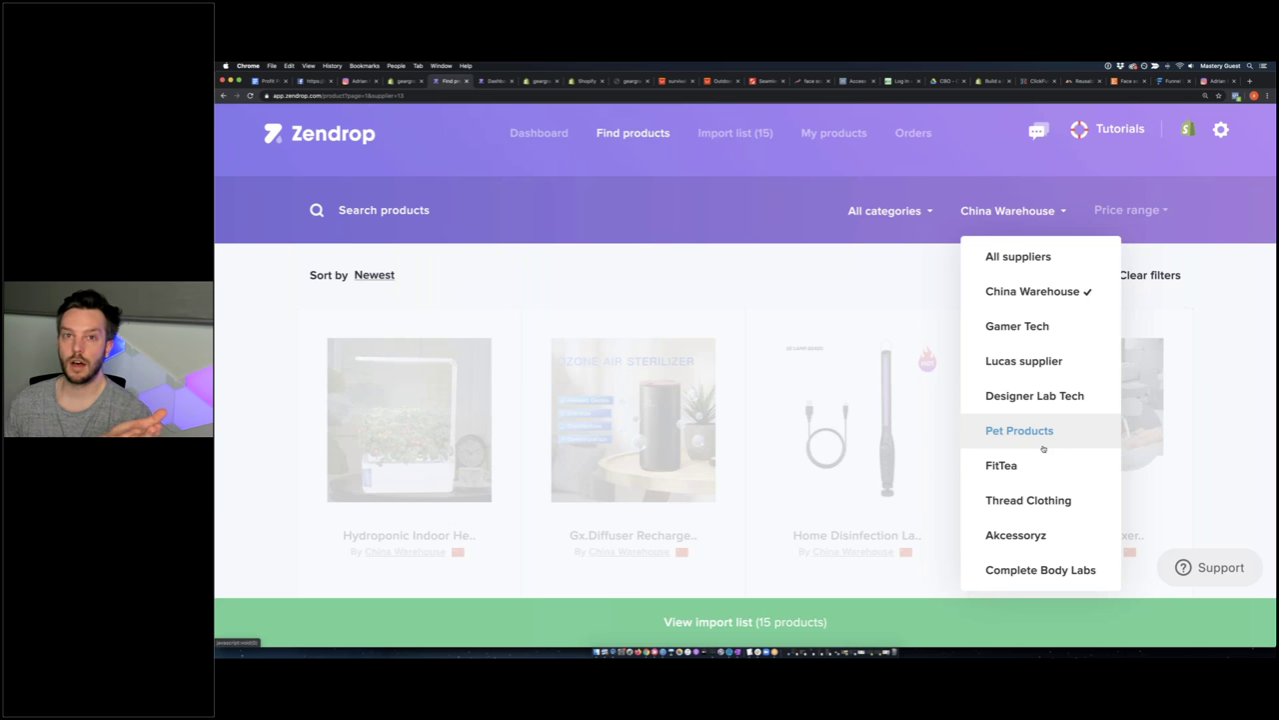
click(844, 296)
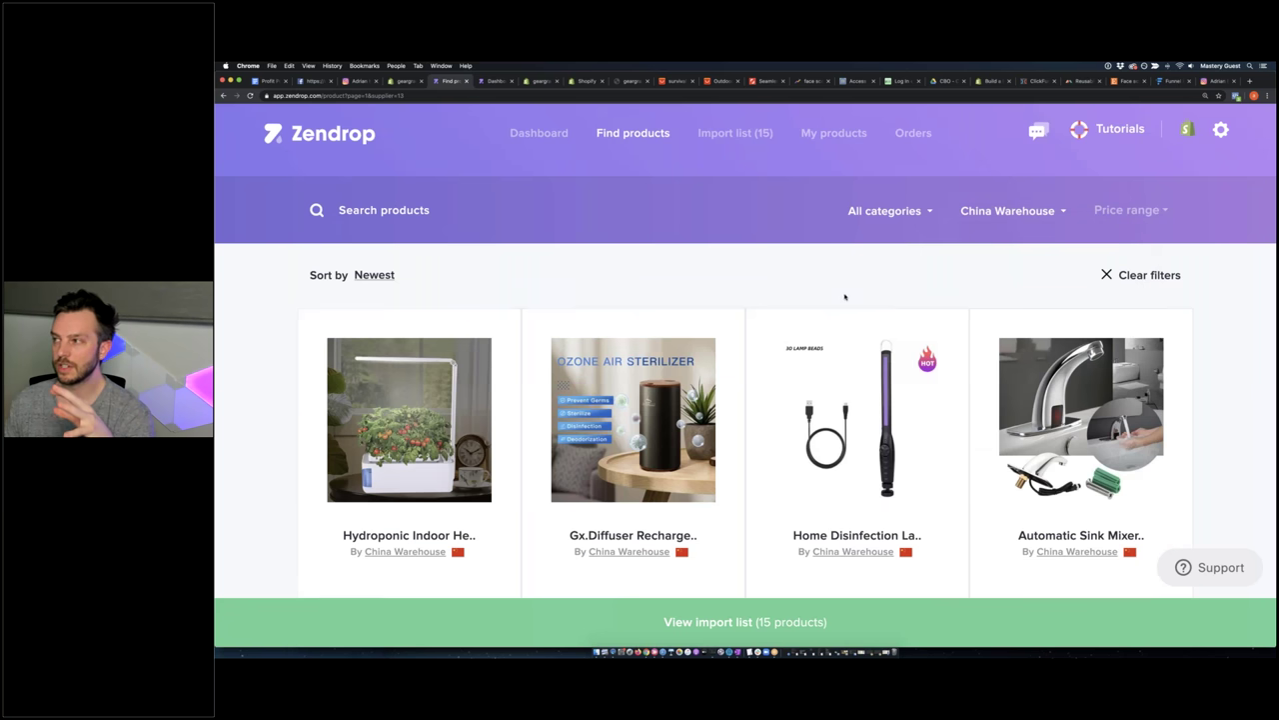
In the import list, rename the Military-style Army Watch product as "Military Style Watch"
click(727, 132)
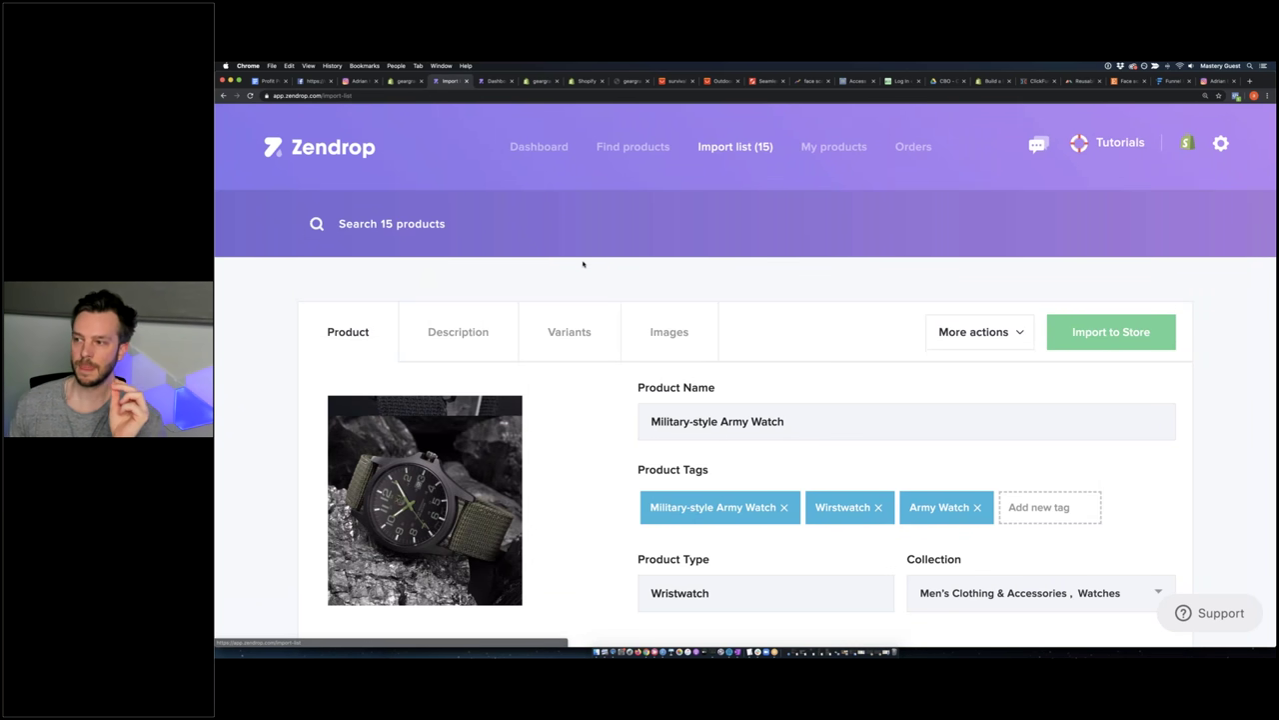
scroll(399, 172, down, 3)
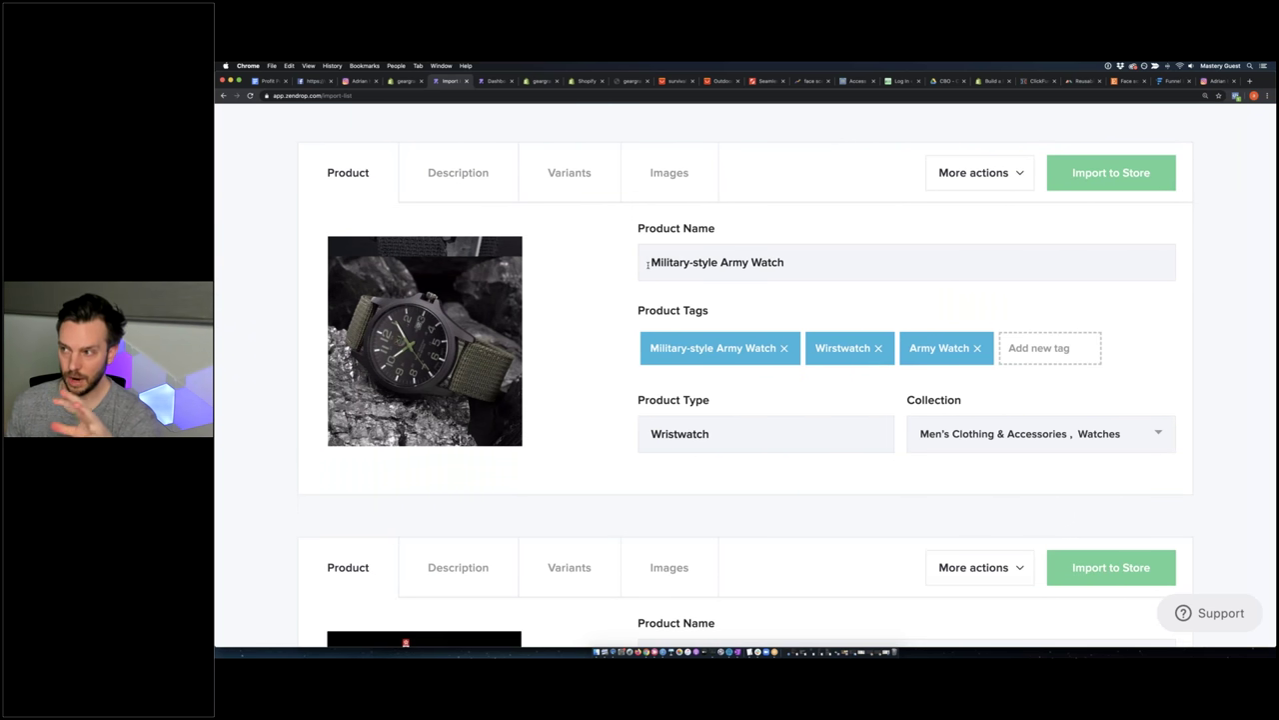
triple_click(787, 262)
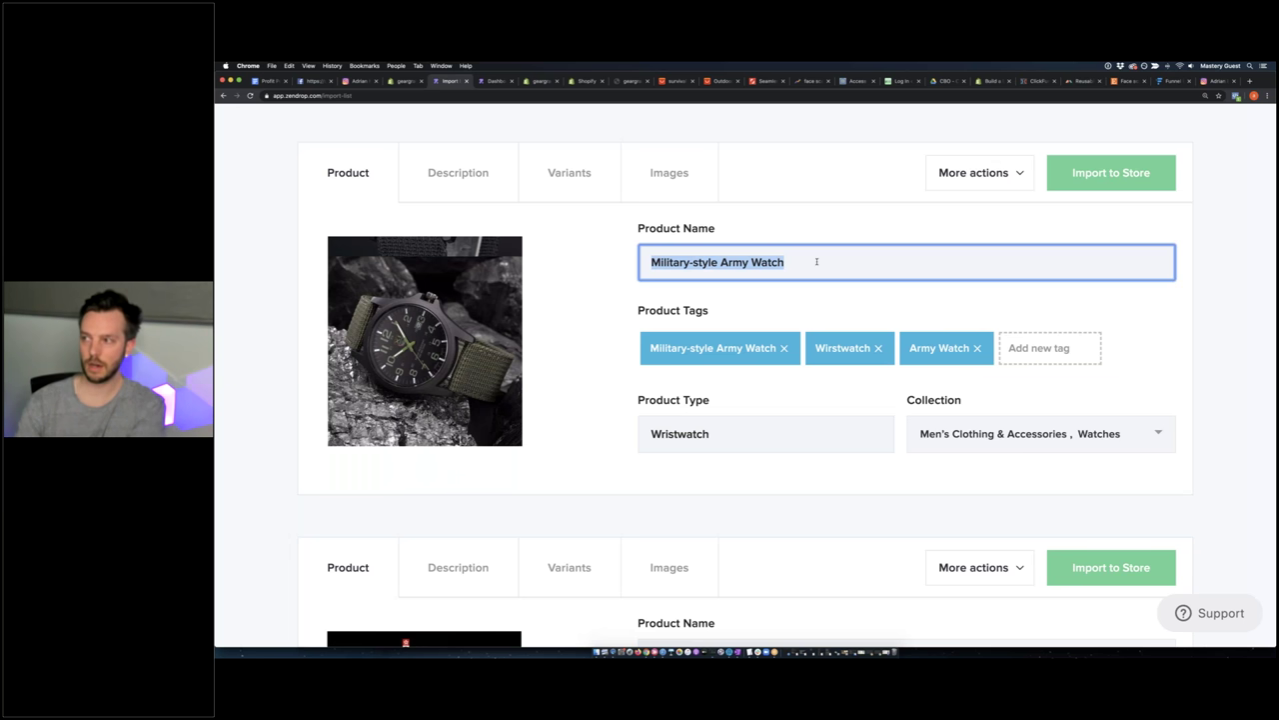
text(Military)
key(BackSpace)
key(BackSpace)
key(BackSpace)
key(BackSpace)
key(BackSpace)
text(it)
key(BackSpace)
key(BackSpace)
text(itary Style Watch)
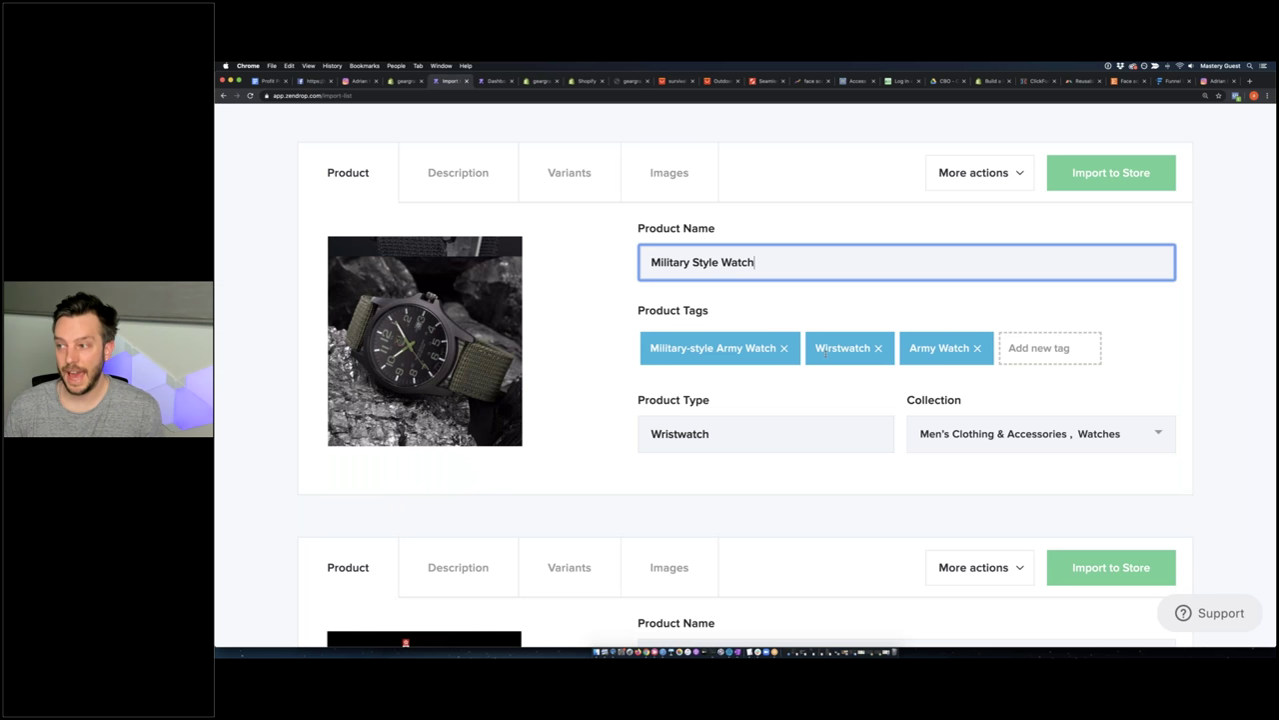
Review the military watch's description, then its variants' costs, sales prices and profits
scroll(819, 362, down, 1)
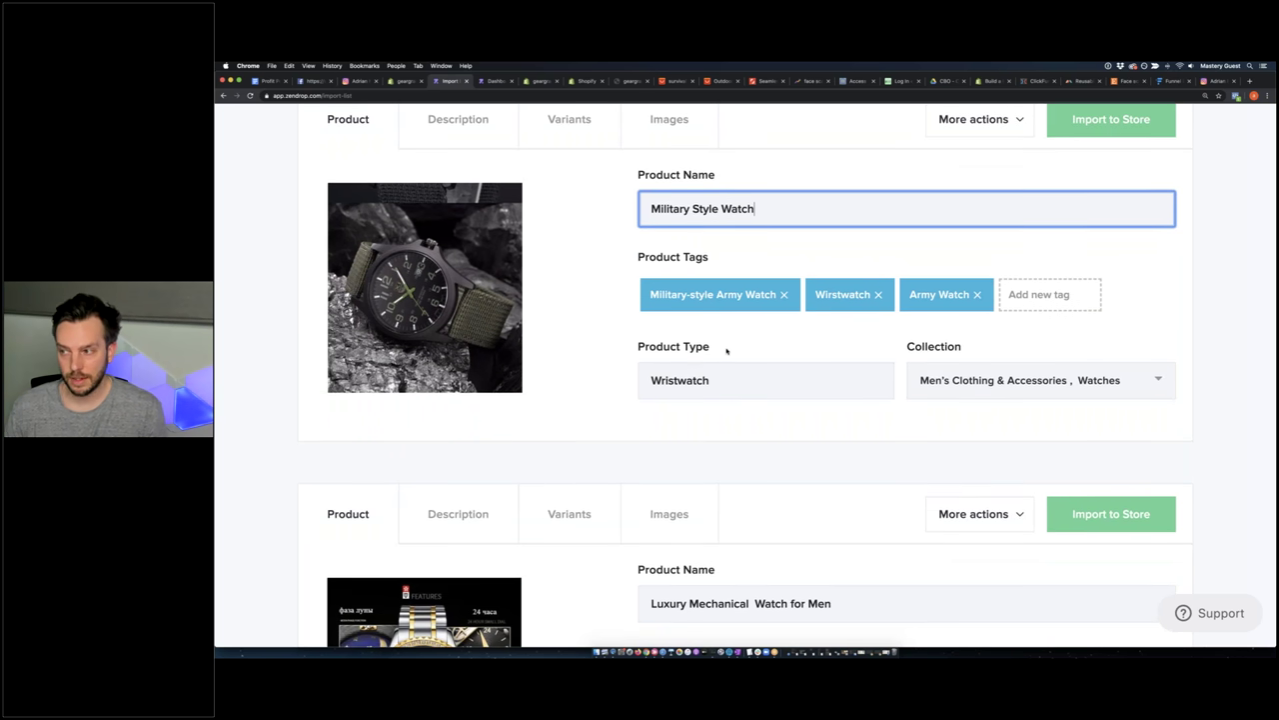
scroll(702, 352, up, 2)
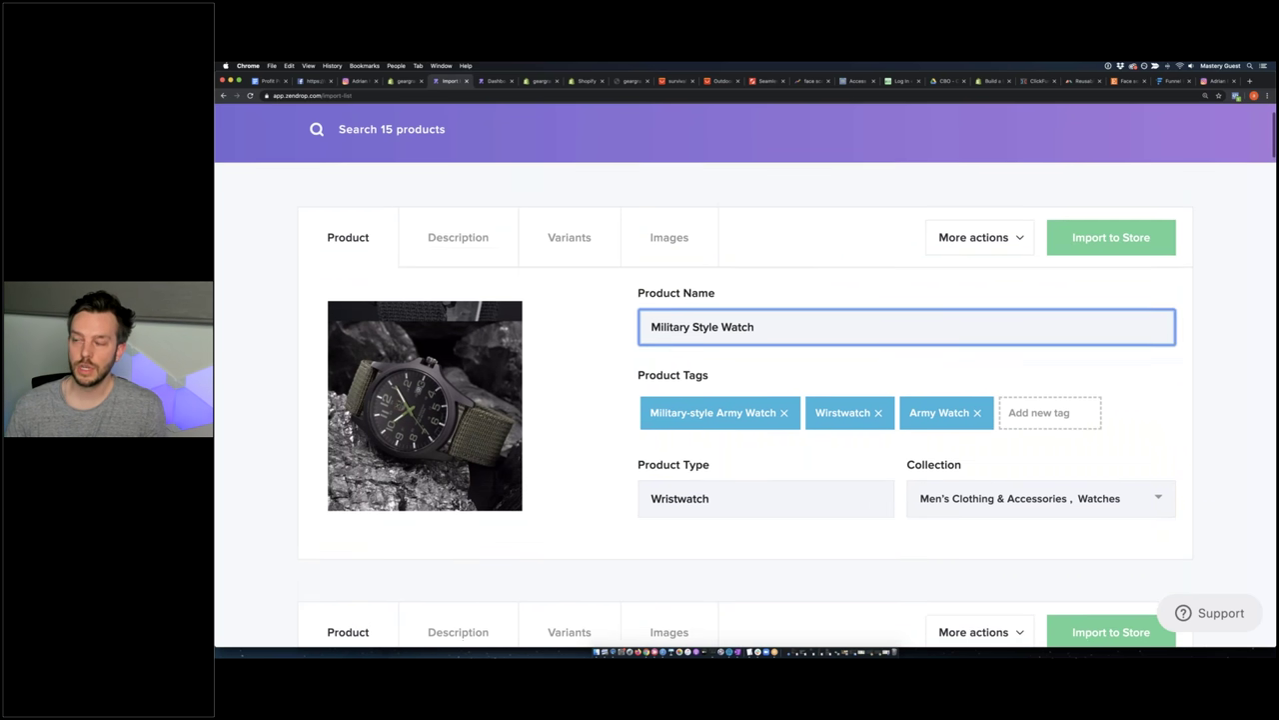
click(422, 239)
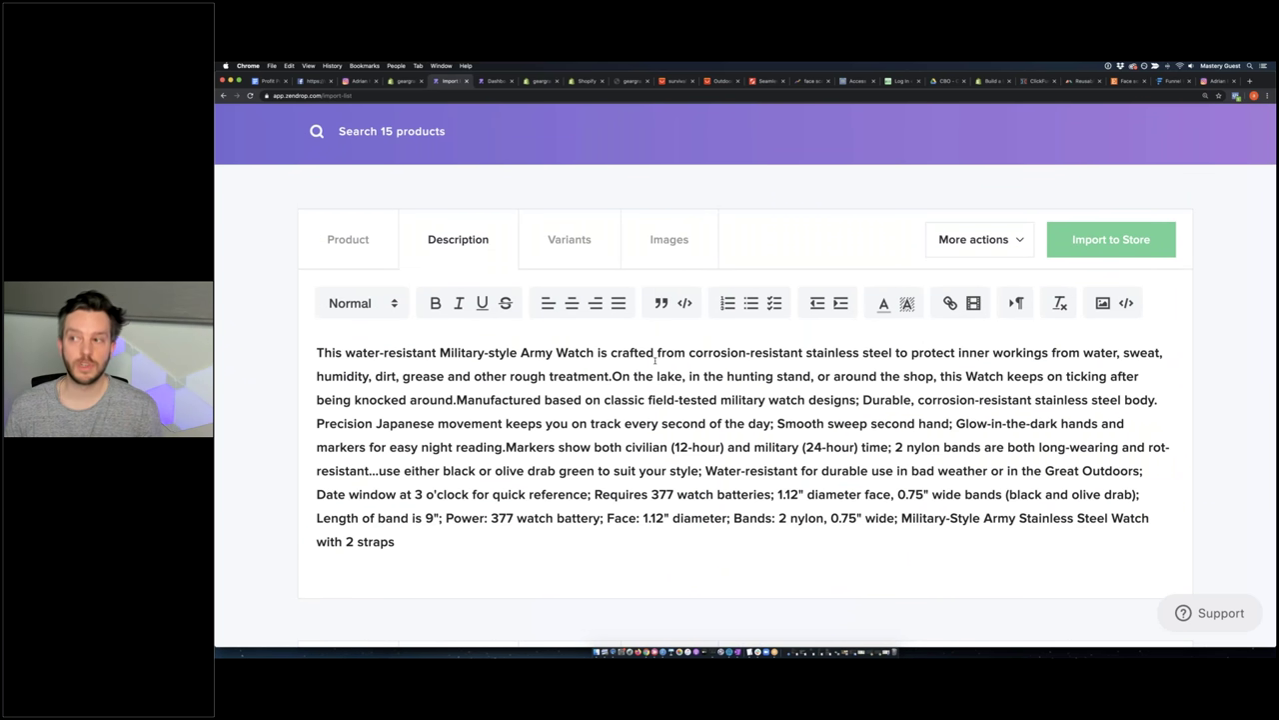
click(588, 249)
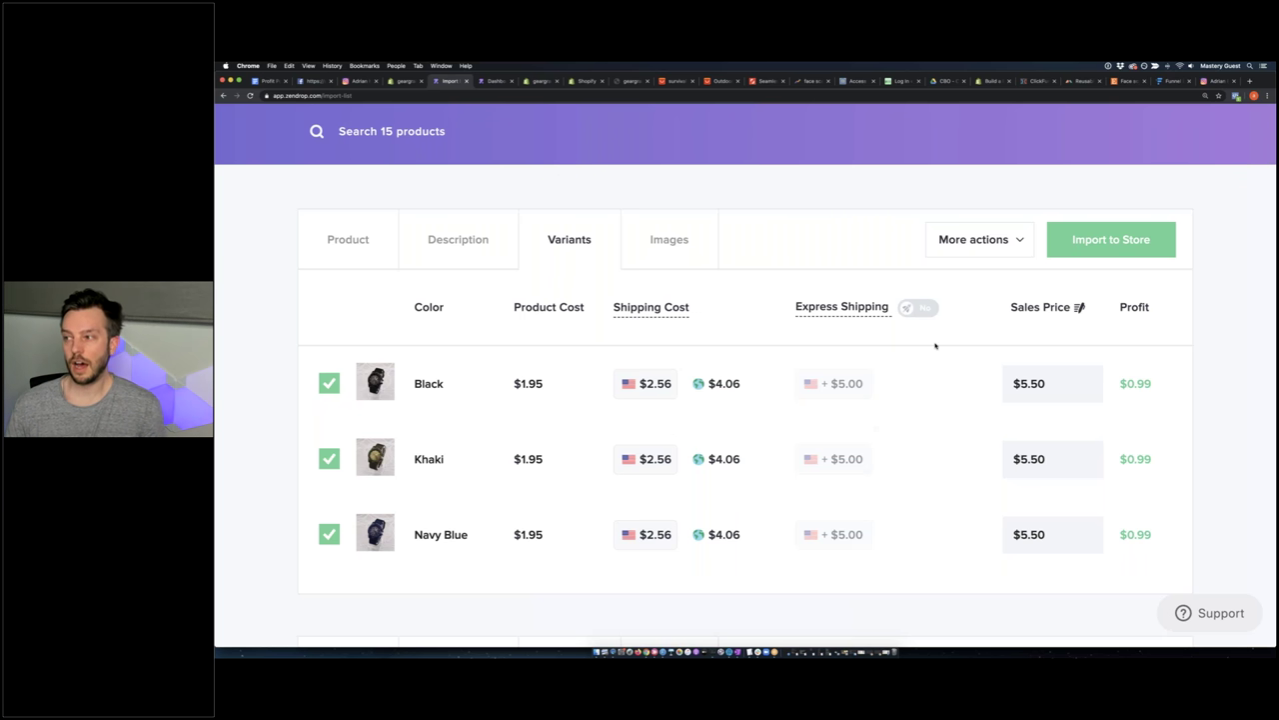
double_click(1146, 306)
click(1145, 373)
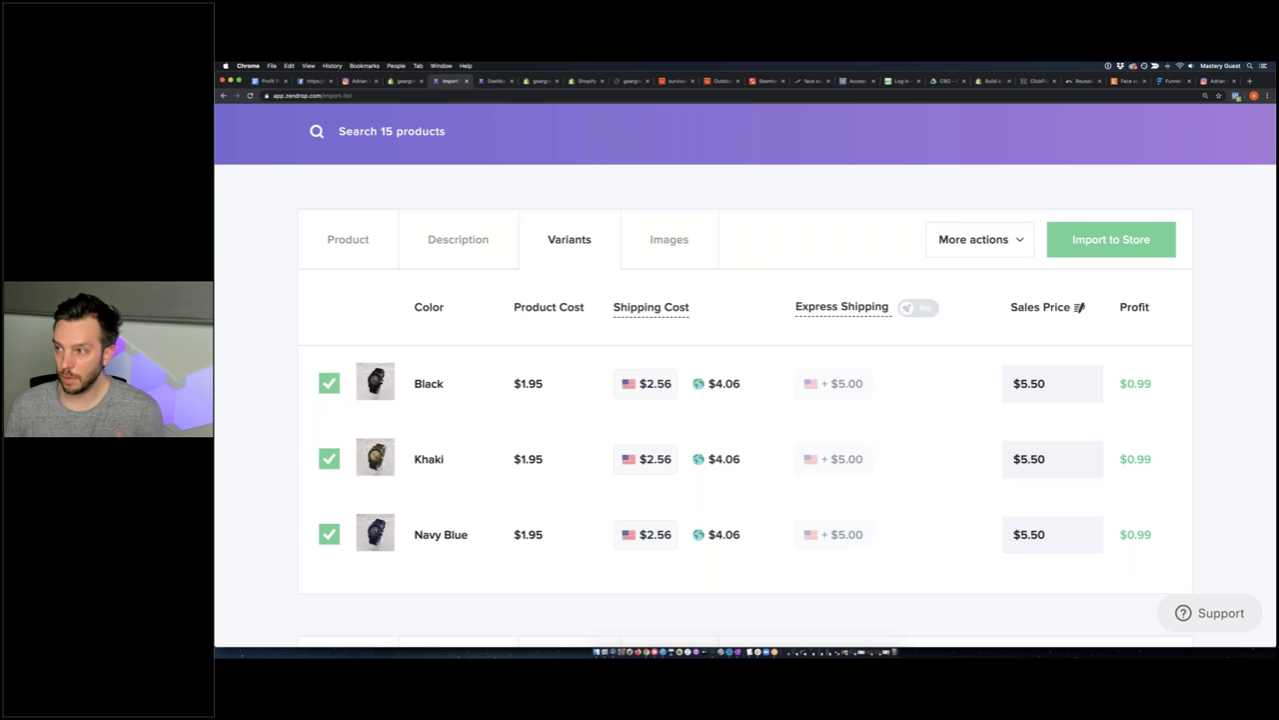
Set the Black variant's sales price to $10.97
drag(1027, 383, 1020, 383)
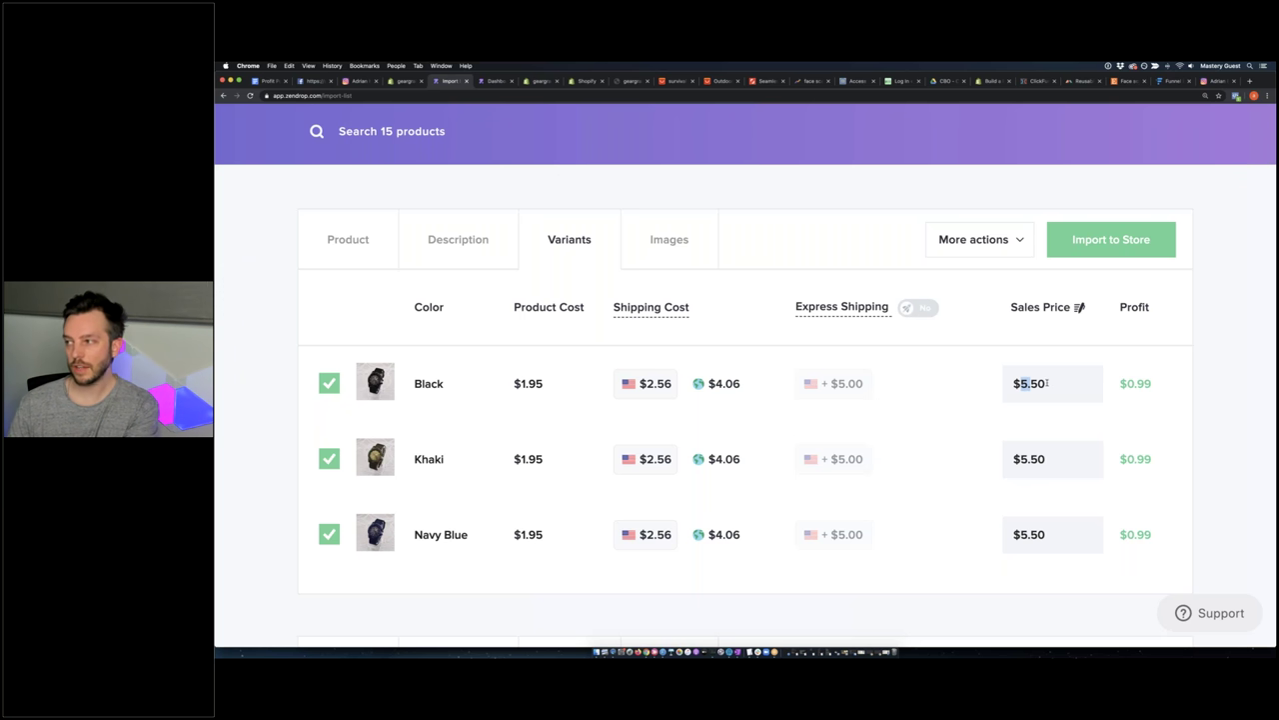
double_click(1029, 383)
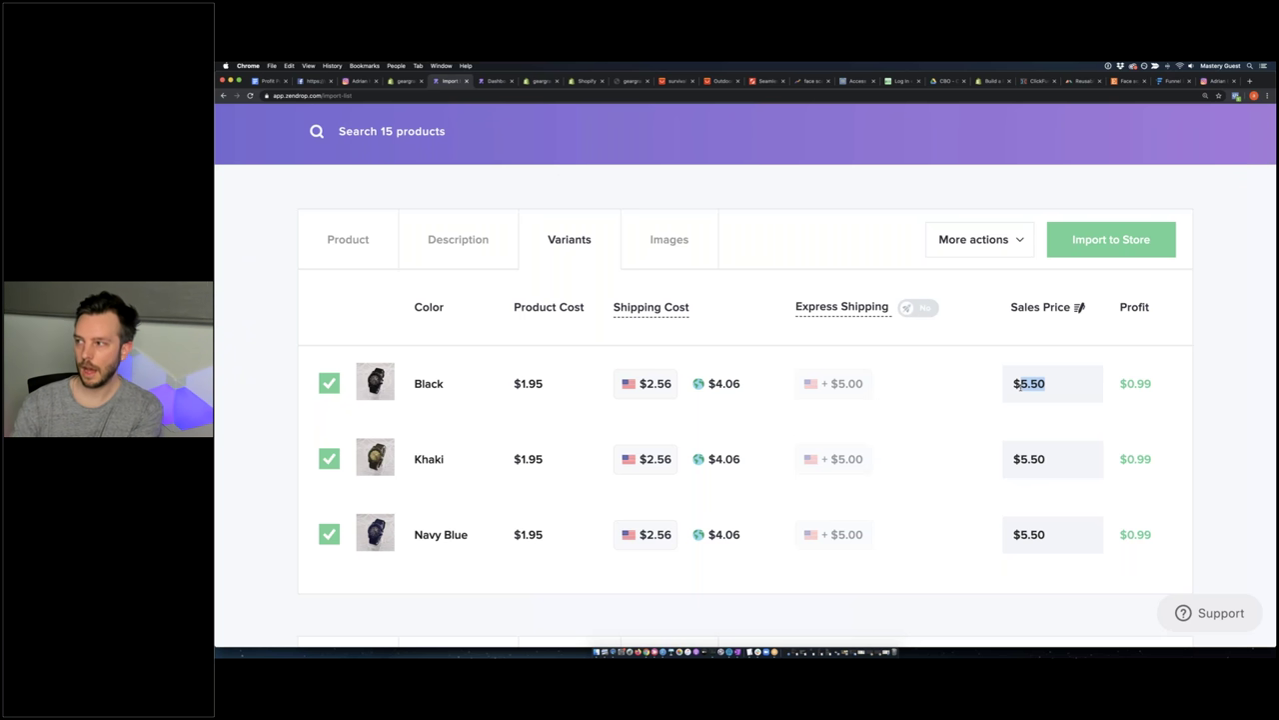
text(10.97)
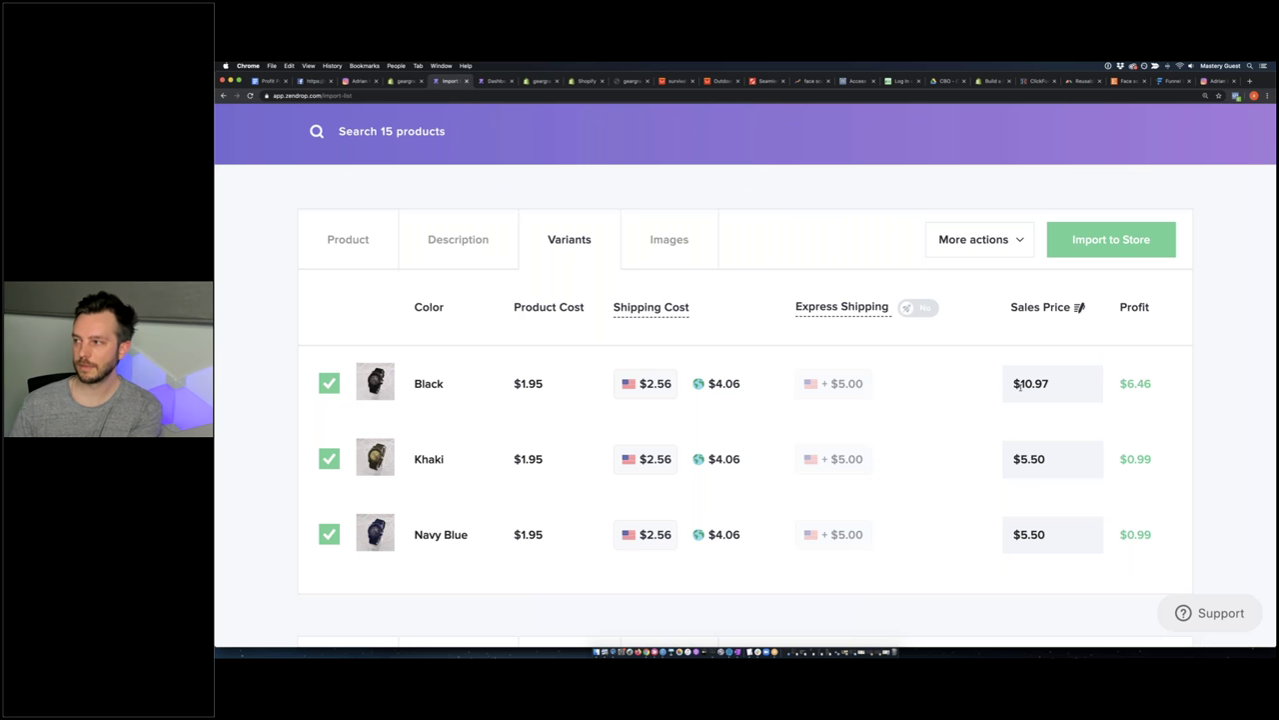
Set the Khaki variant's sales price to $10.97
drag(1052, 382, 1023, 382)
key(cmd+c)
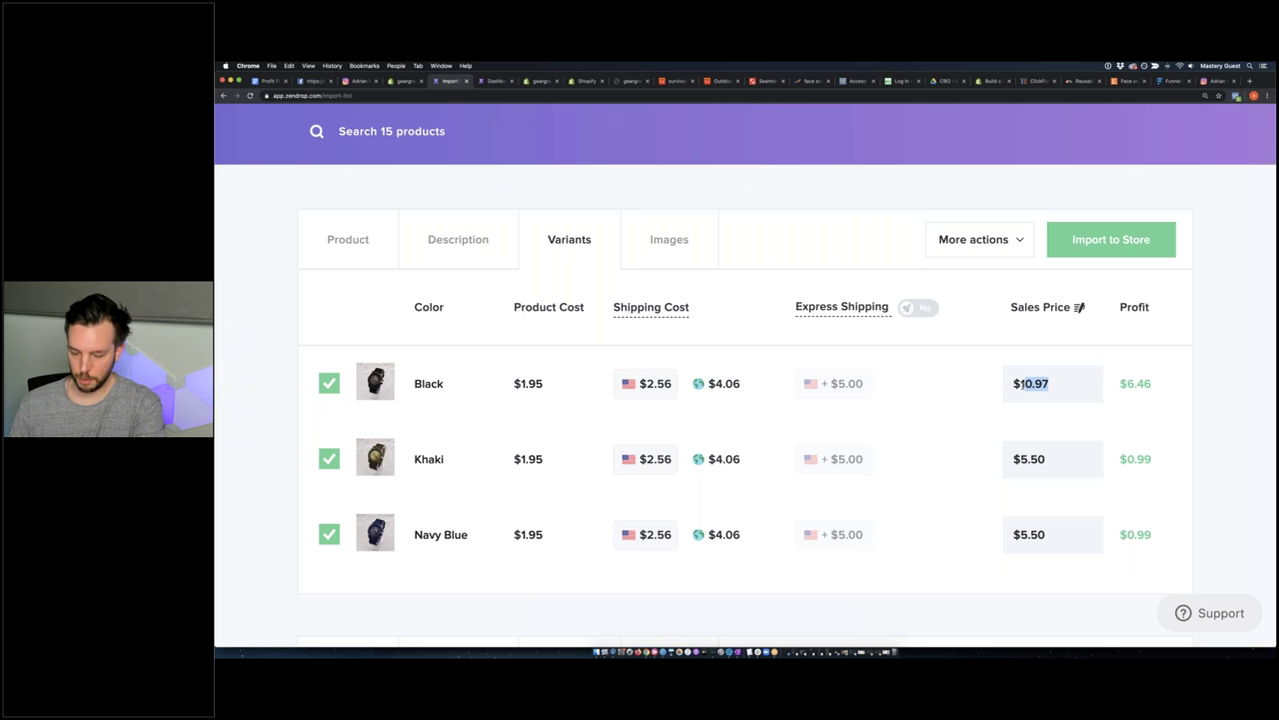
drag(1047, 459, 1020, 458)
key(cmd+v)
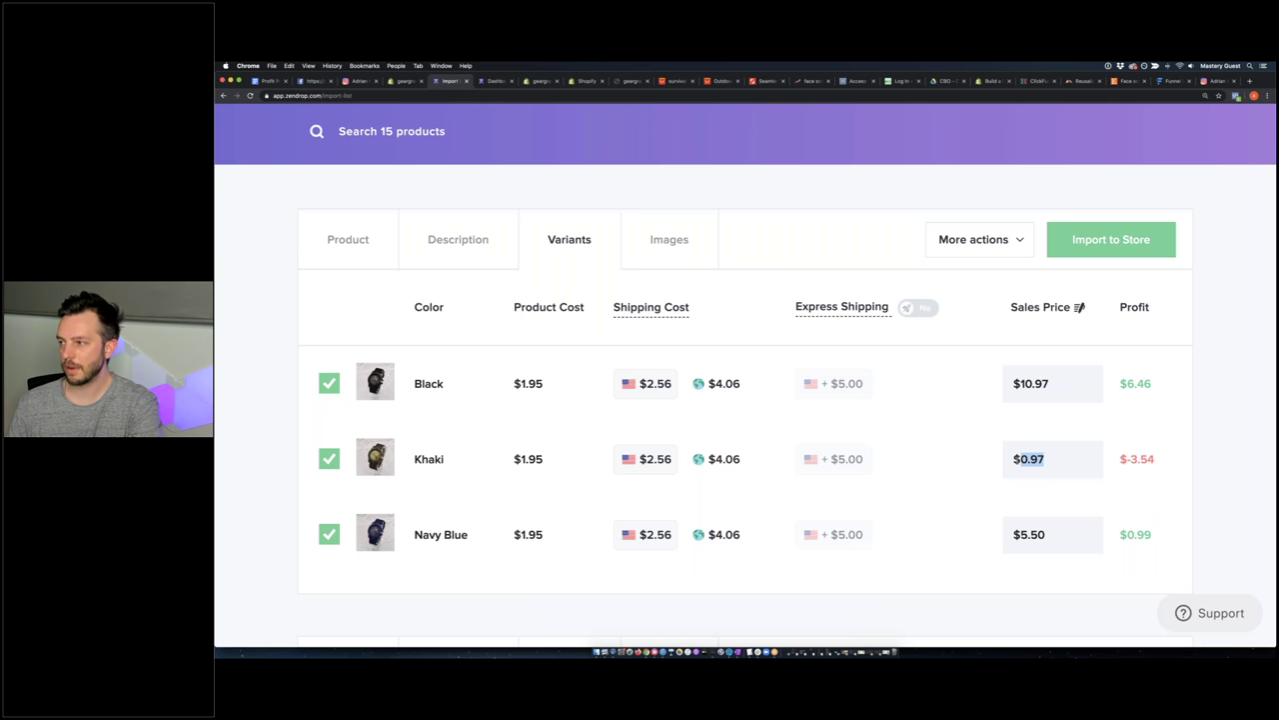
text(10.97)
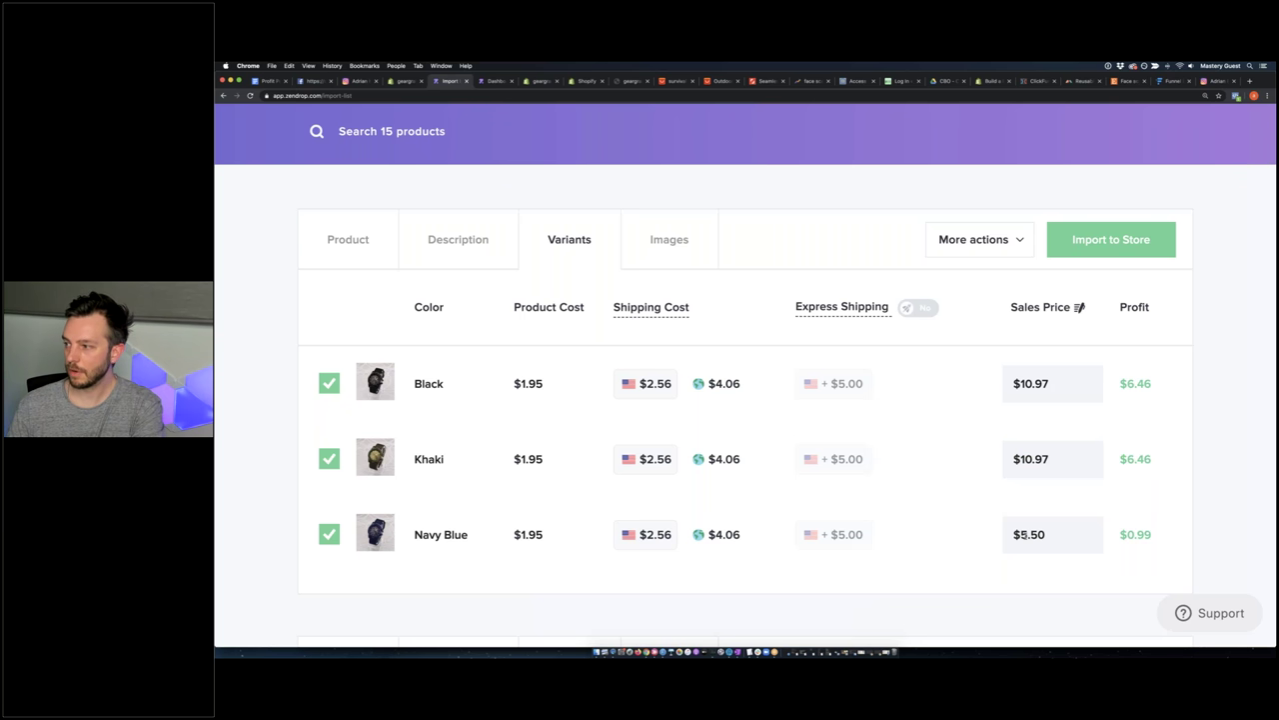
Set the Navy Blue variant's sales price to $10.97
click(1061, 536)
key(BackSpace)
key(BackSpace)
key(BackSpace)
key(BackSpace)
text(10)
key(BackSpace)
text(0.97)
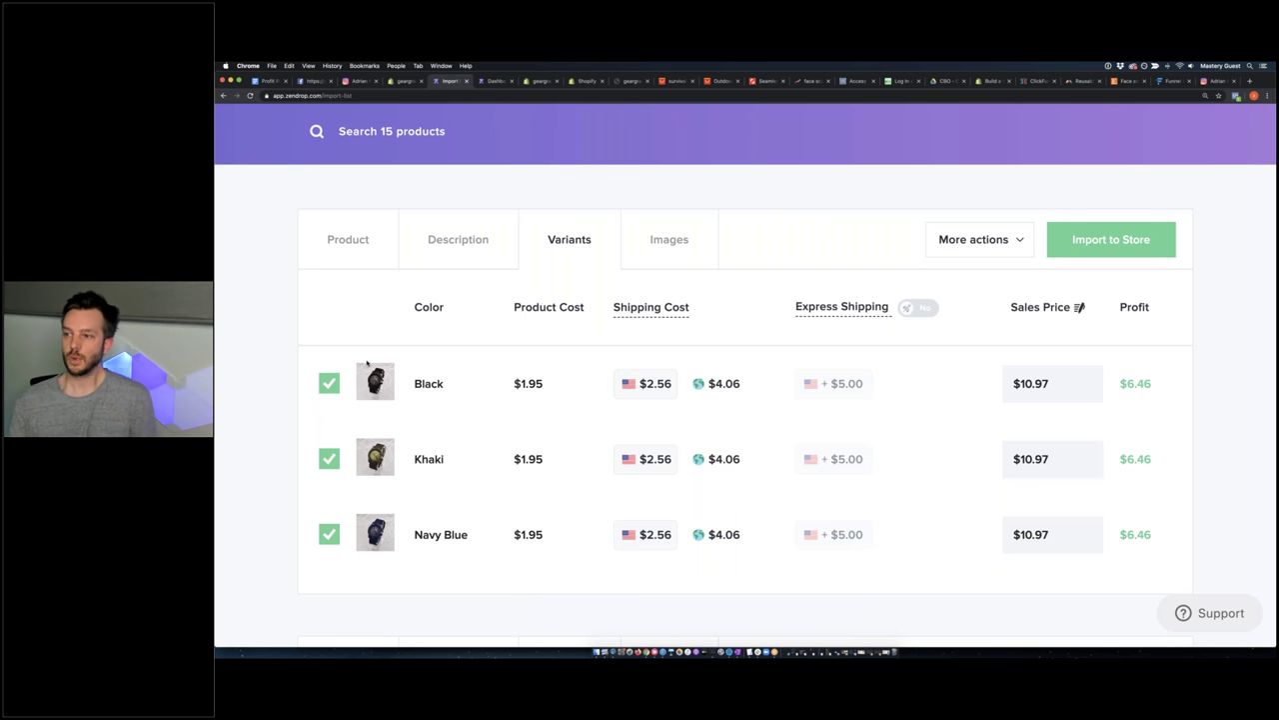
Check the military watch's shipping cost explanation, its additional product actions and its images, then return to its product details
scroll(746, 374, down, 4)
scroll(380, 366, down, 1)
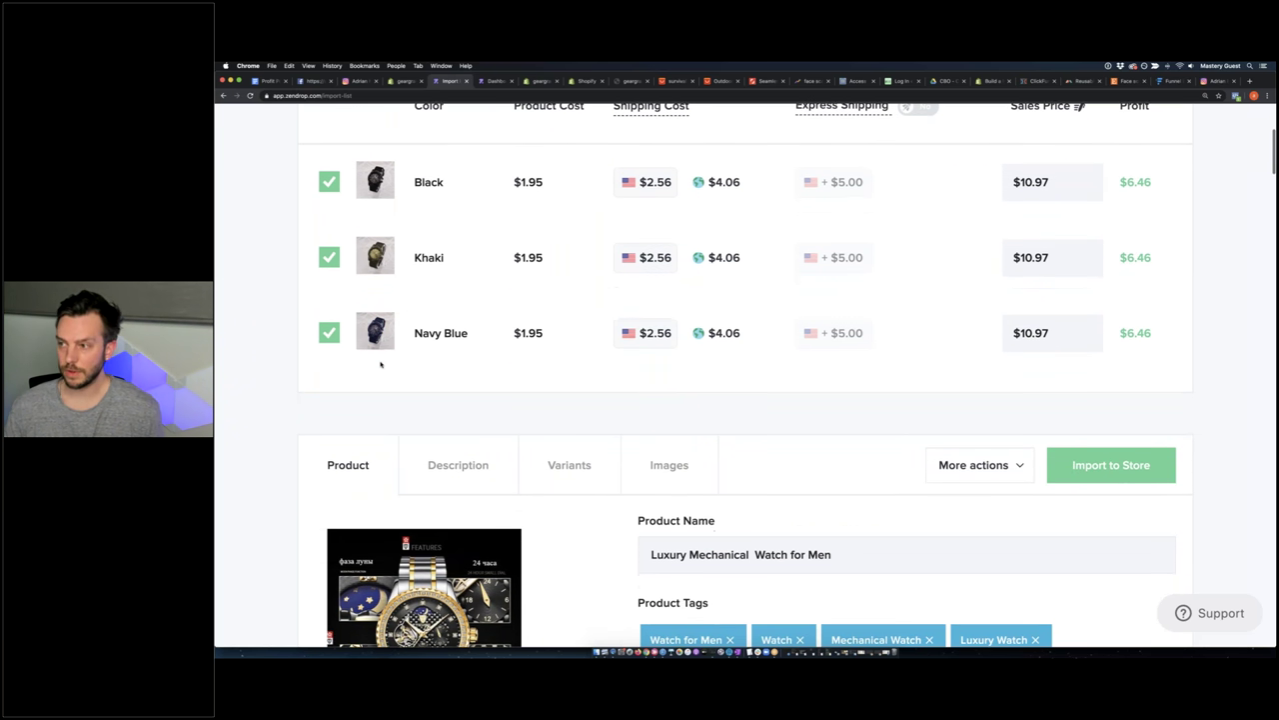
scroll(402, 363, up, 4)
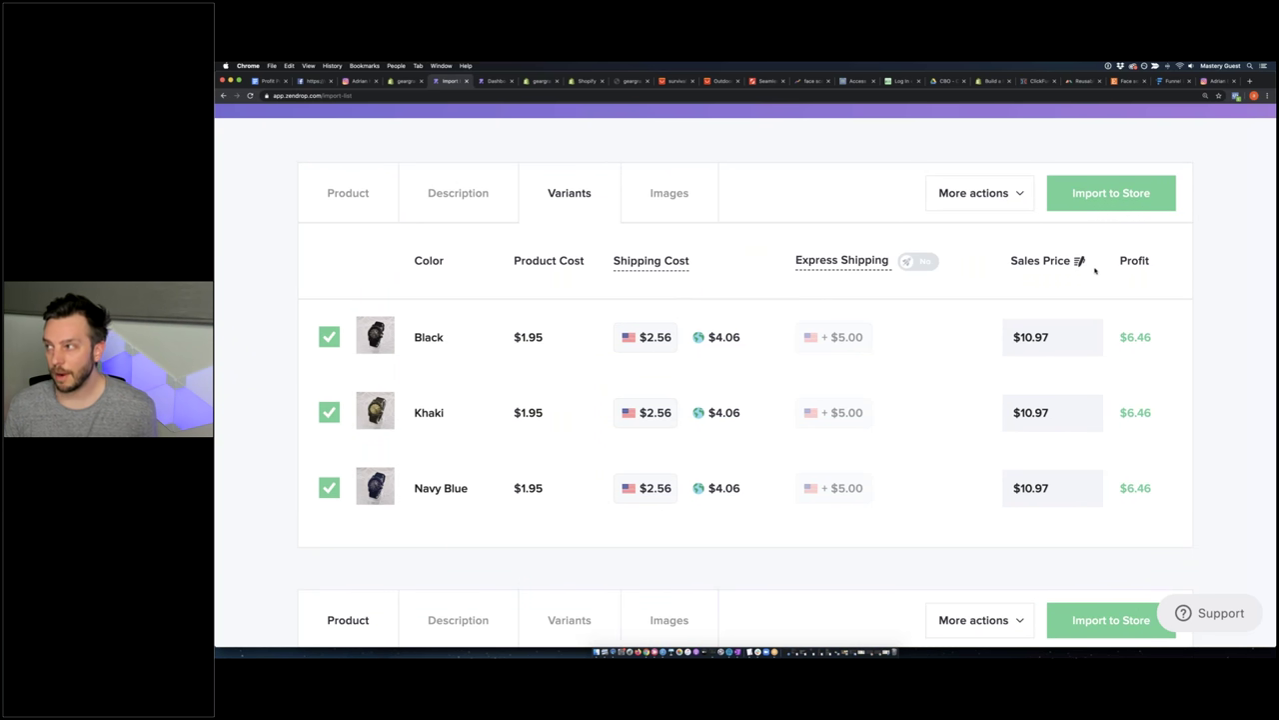
mouse_move(633, 260)
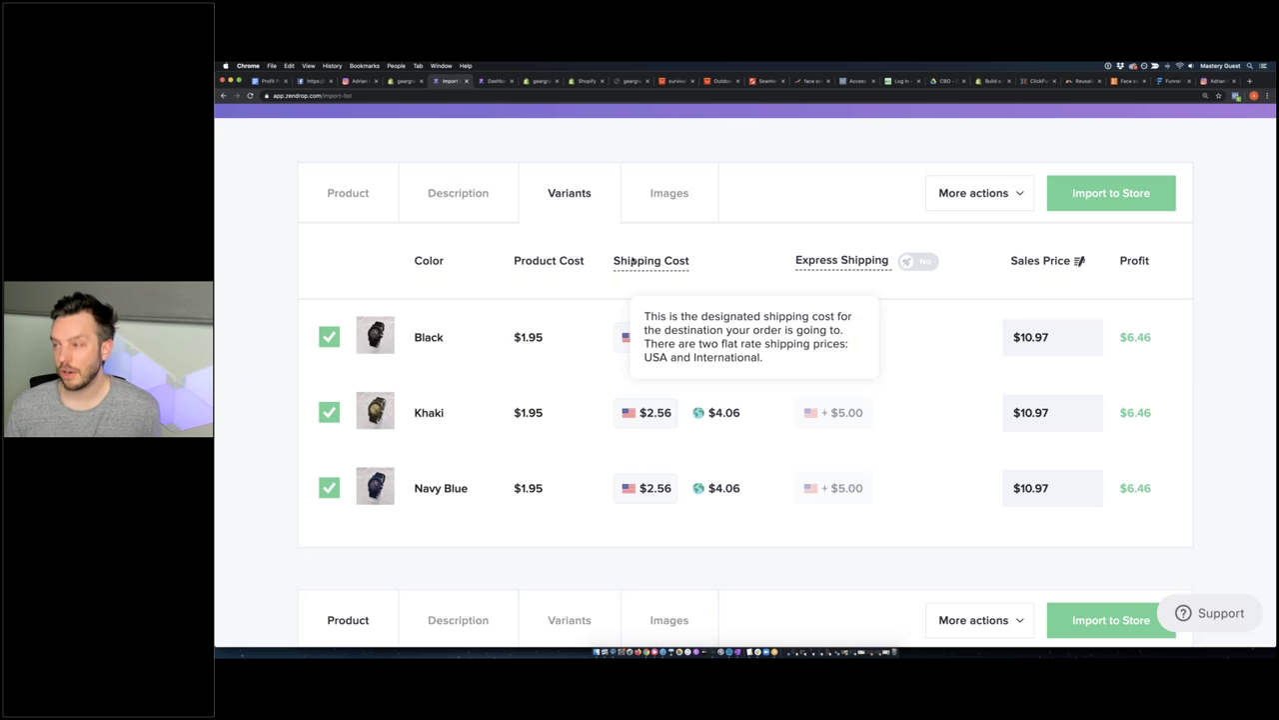
click(950, 200)
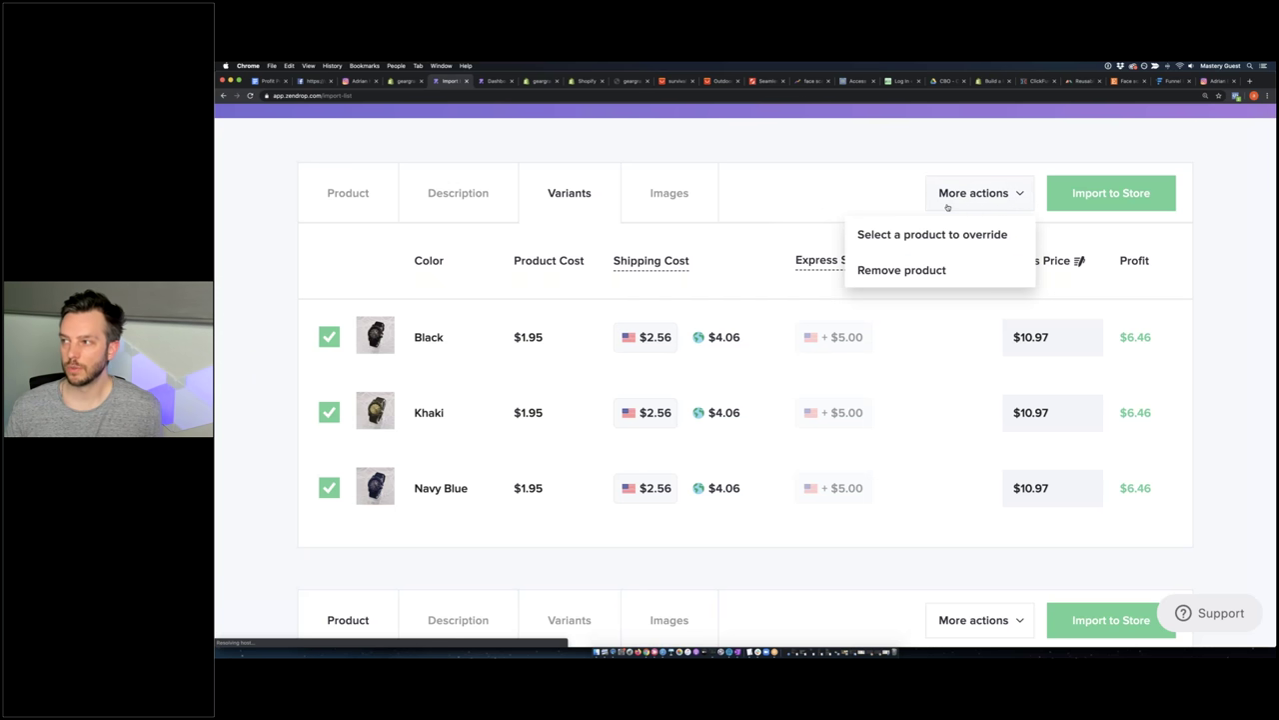
click(685, 198)
scroll(686, 222, down, 2)
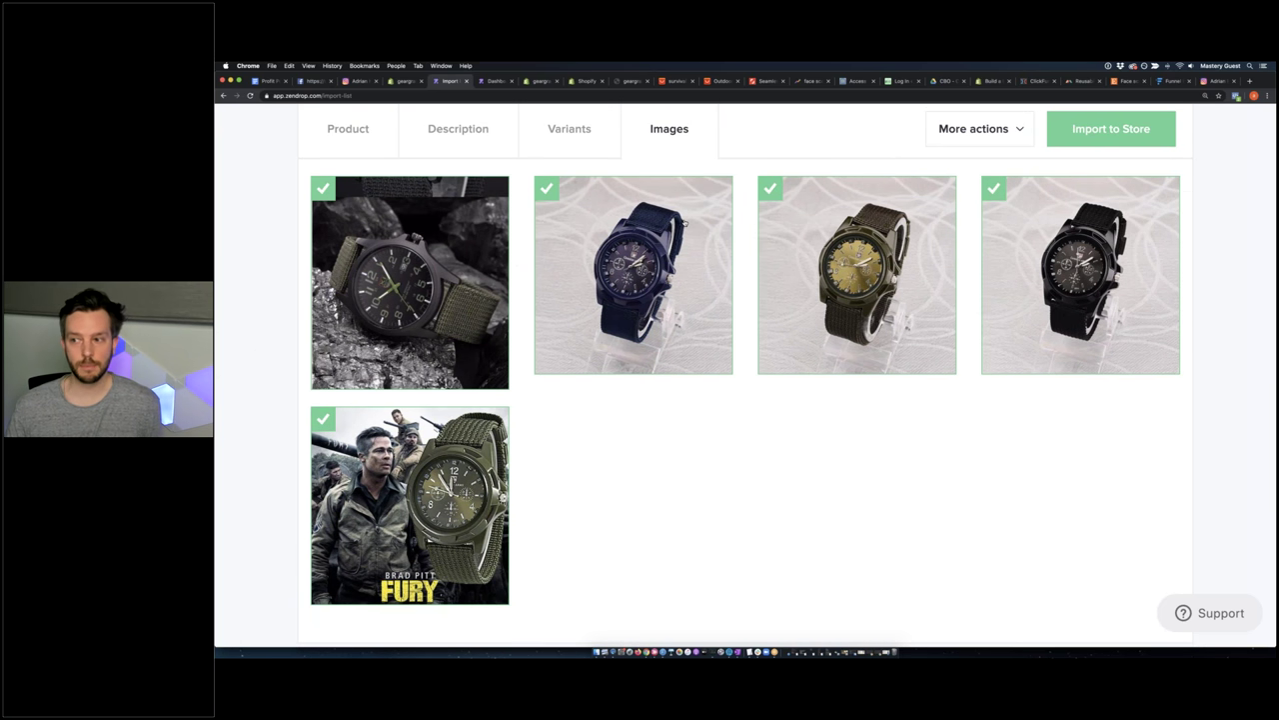
scroll(695, 223, up, 3)
click(348, 270)
Review the images, description and variants of the Luxury Mechanical Watch for Men
scroll(348, 285, down, 5)
scroll(680, 178, down, 2)
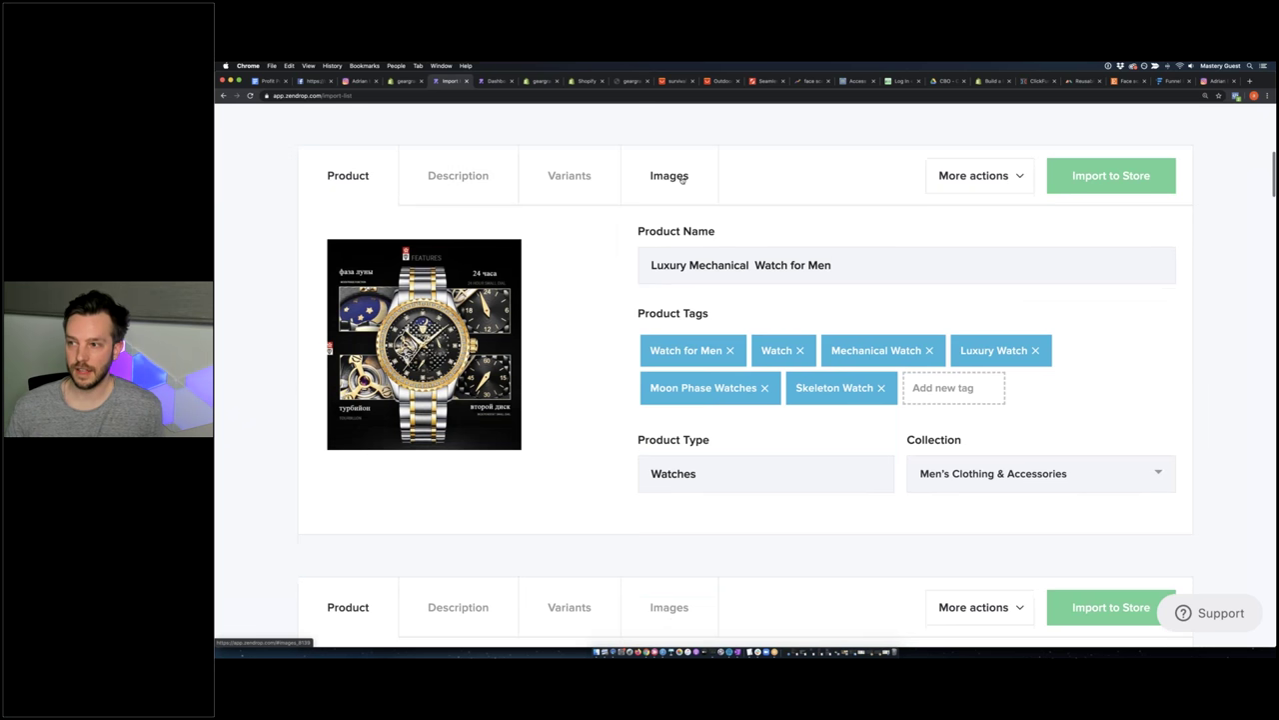
click(679, 178)
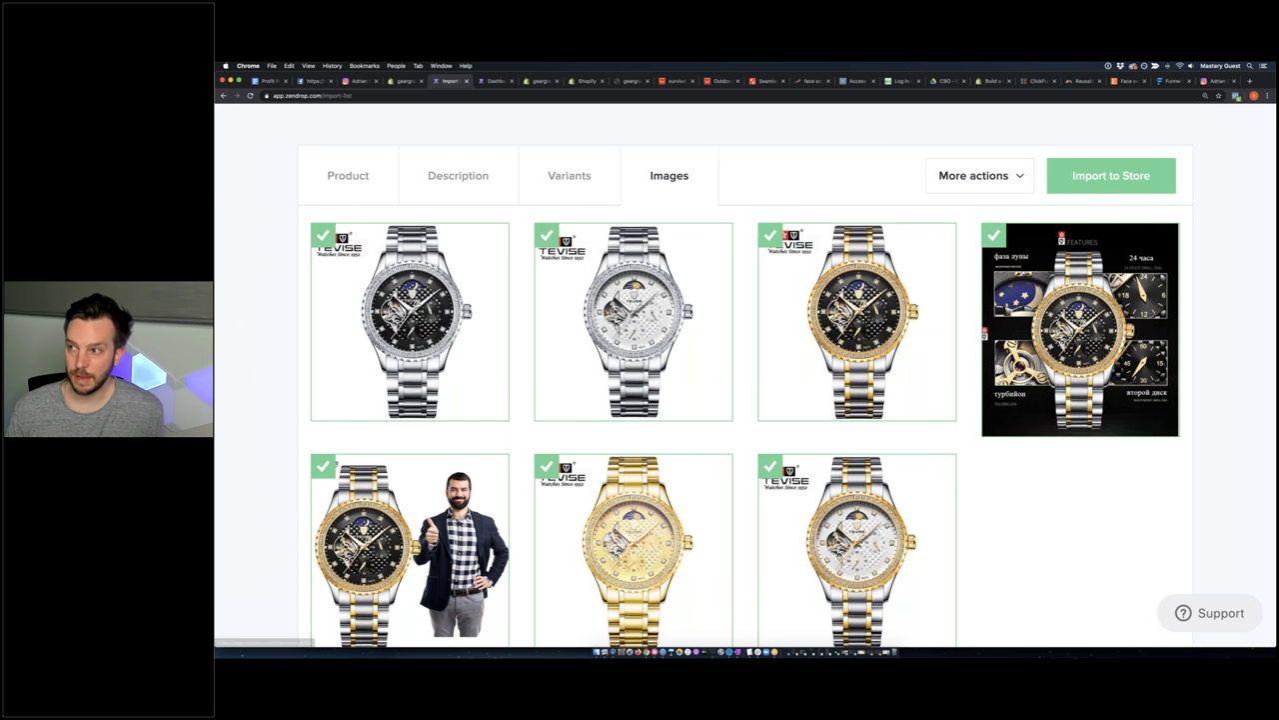
click(458, 176)
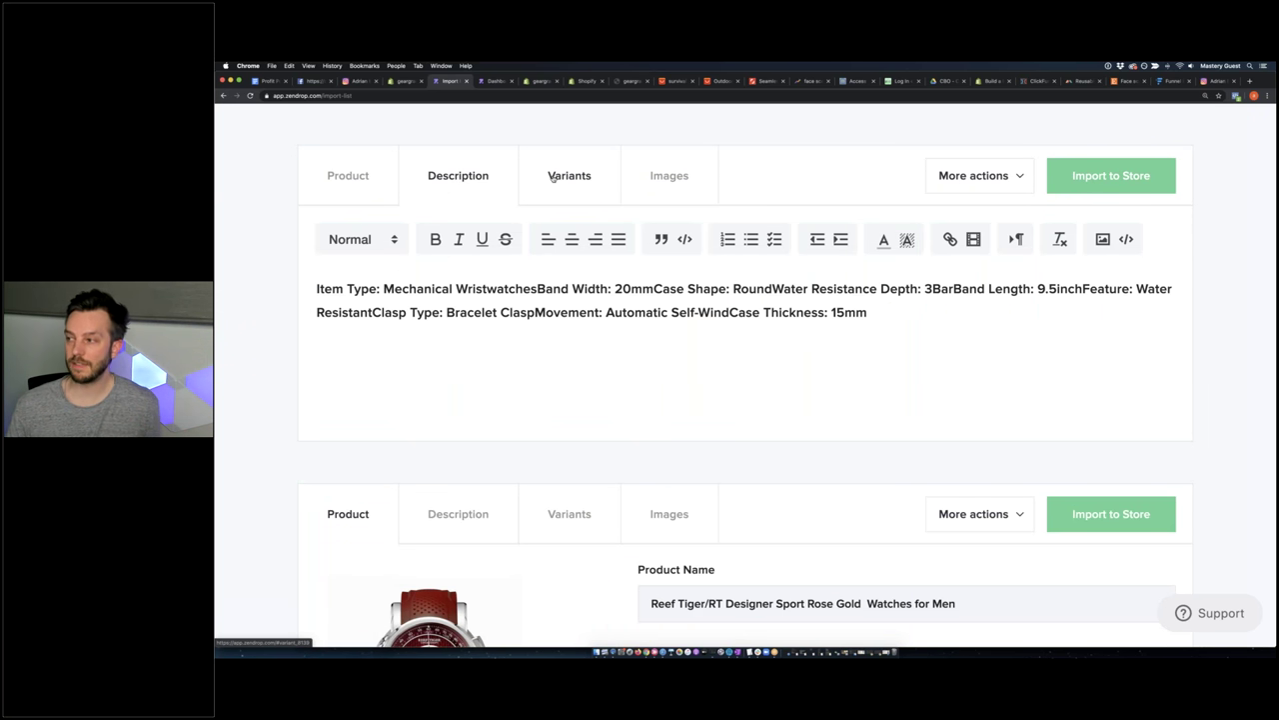
click(553, 177)
scroll(596, 266, down, 2)
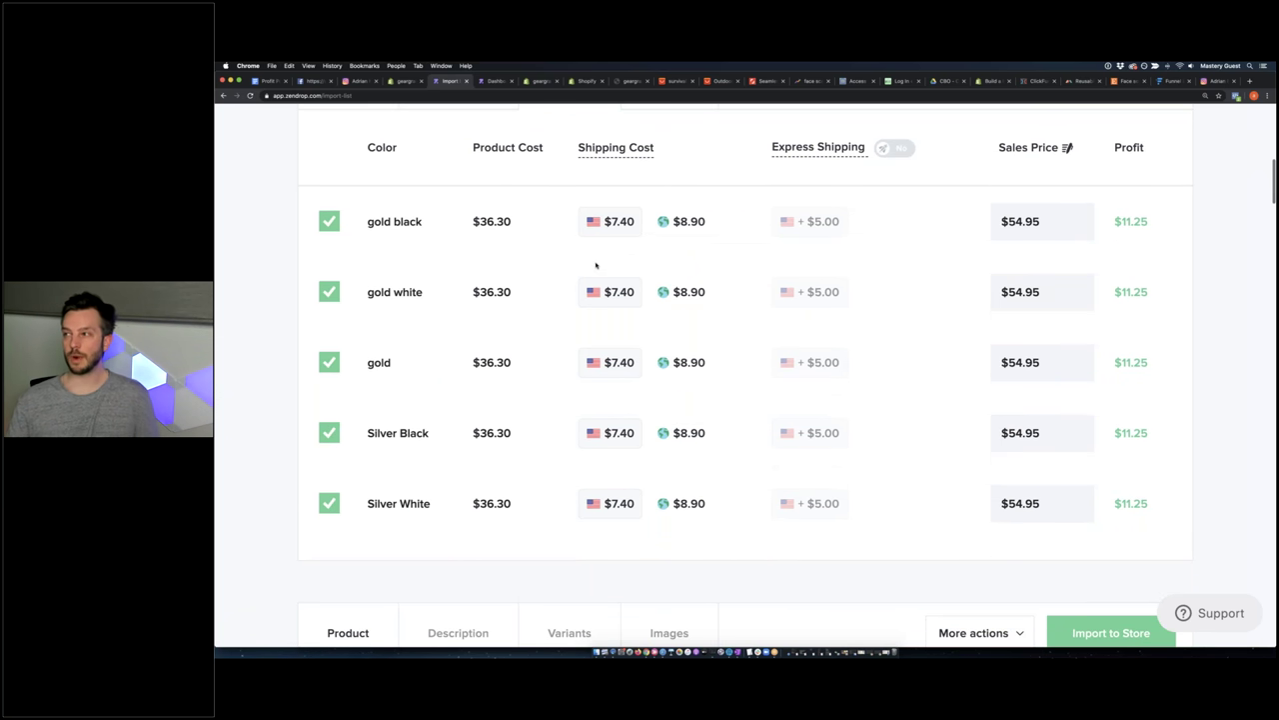
Compare the luxury watch variants' product cost, express shipping surcharge, sales price and profit, then return to its product details
scroll(602, 268, up, 4)
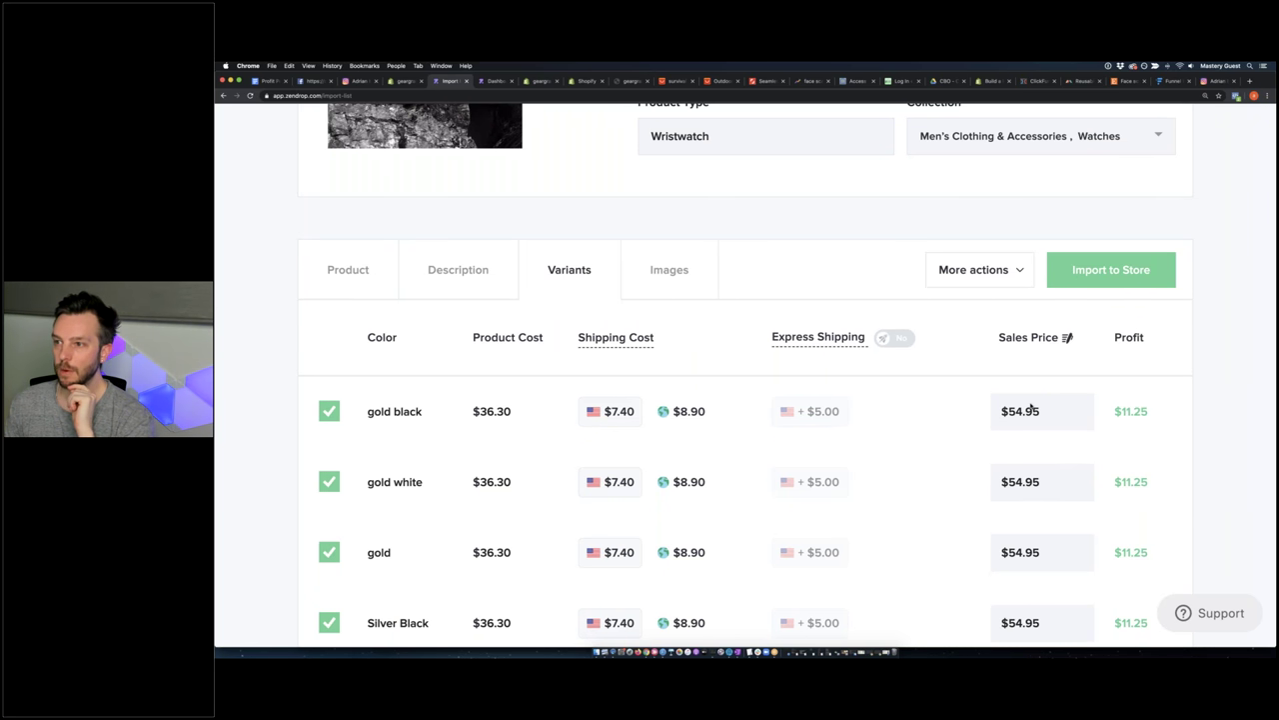
scroll(1032, 406, up, 5)
scroll(699, 400, down, 6)
click(346, 228)
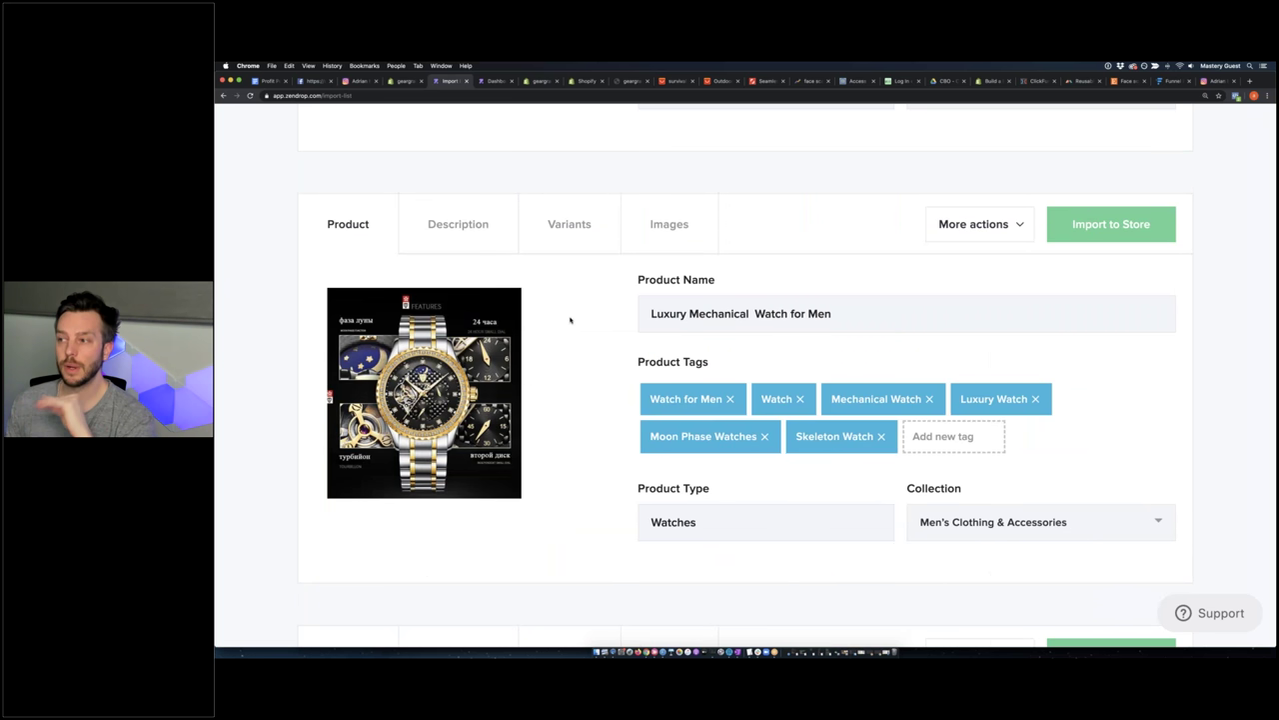
click(660, 230)
click(570, 228)
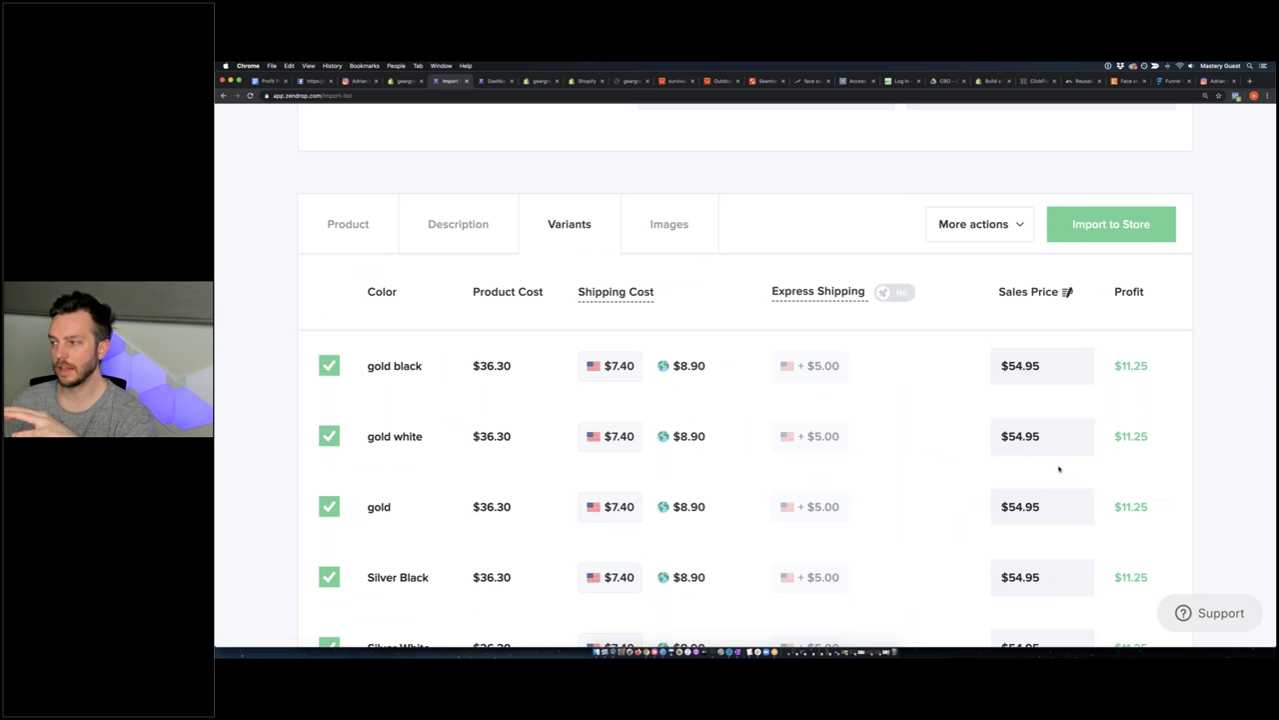
scroll(1064, 466, down, 2)
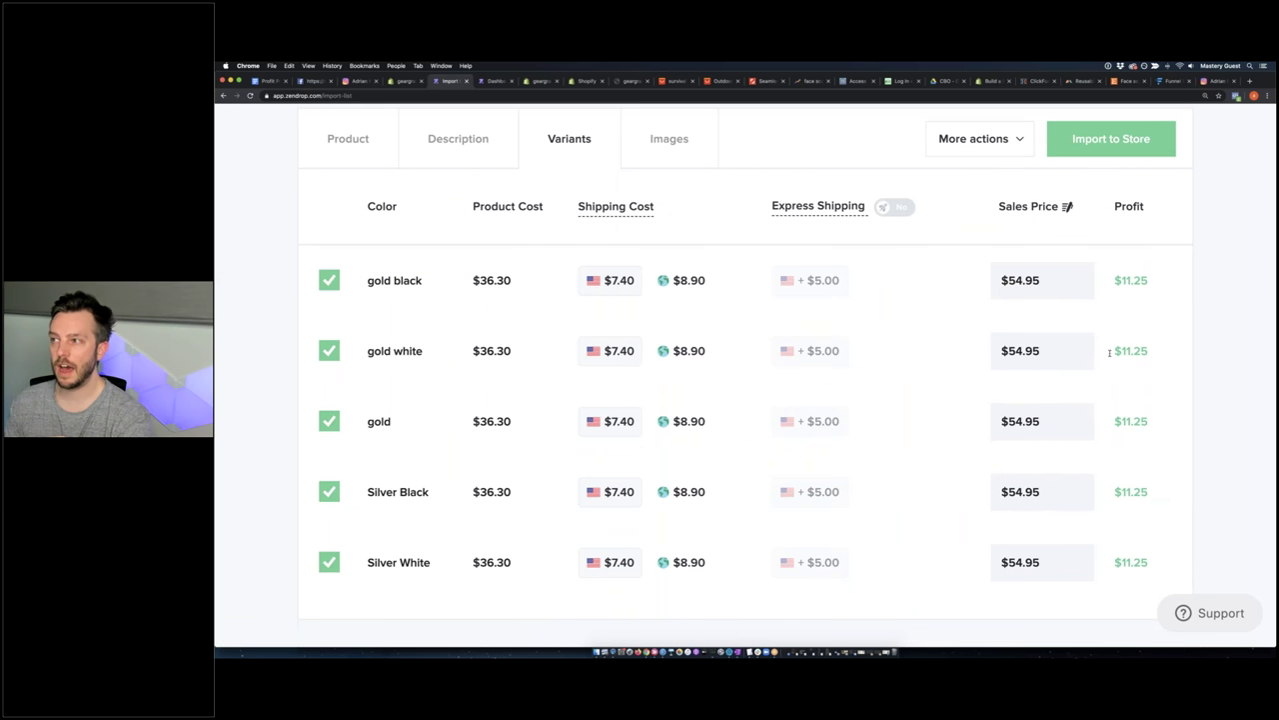
drag(806, 280, 866, 279)
click(797, 281)
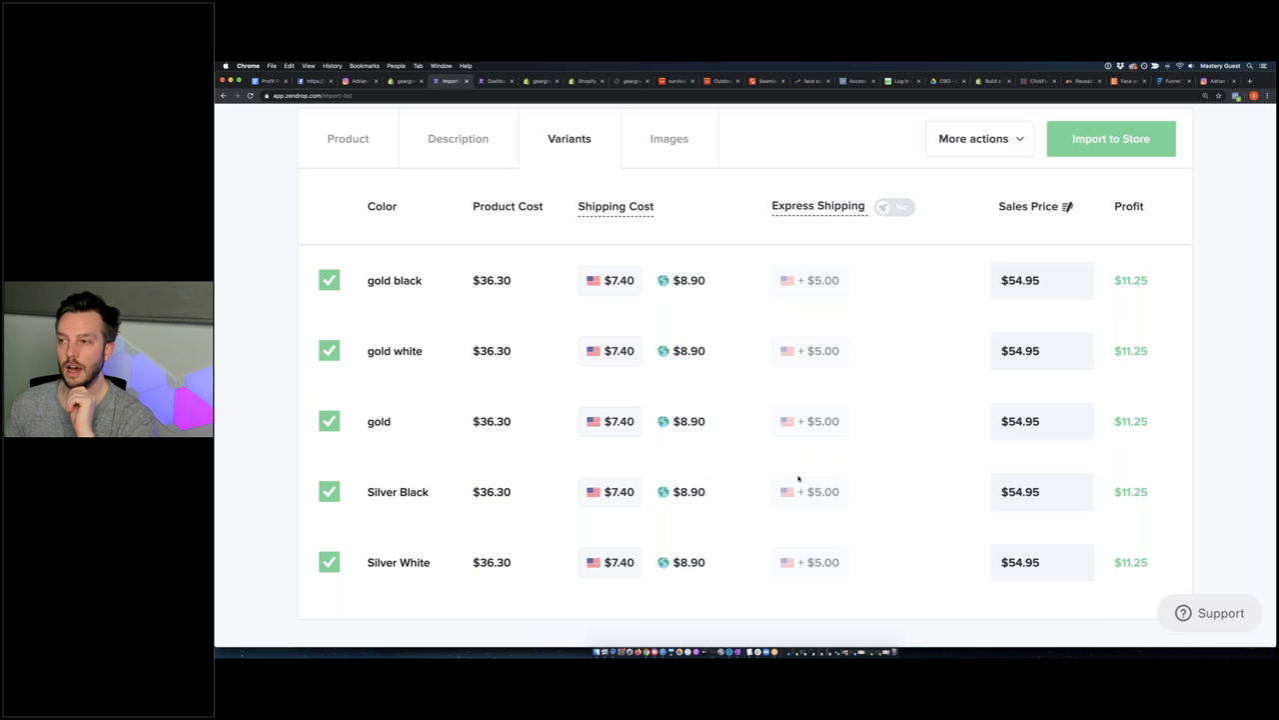
drag(470, 281, 482, 280)
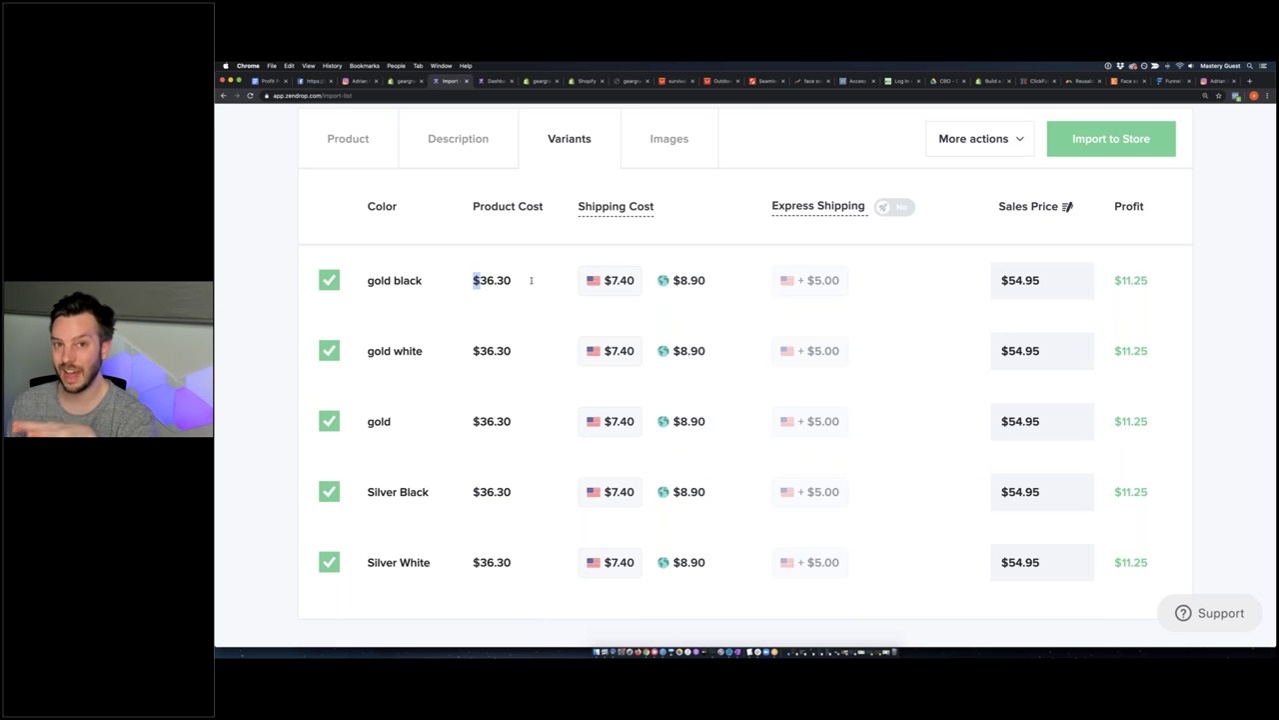
scroll(560, 269, up, 3)
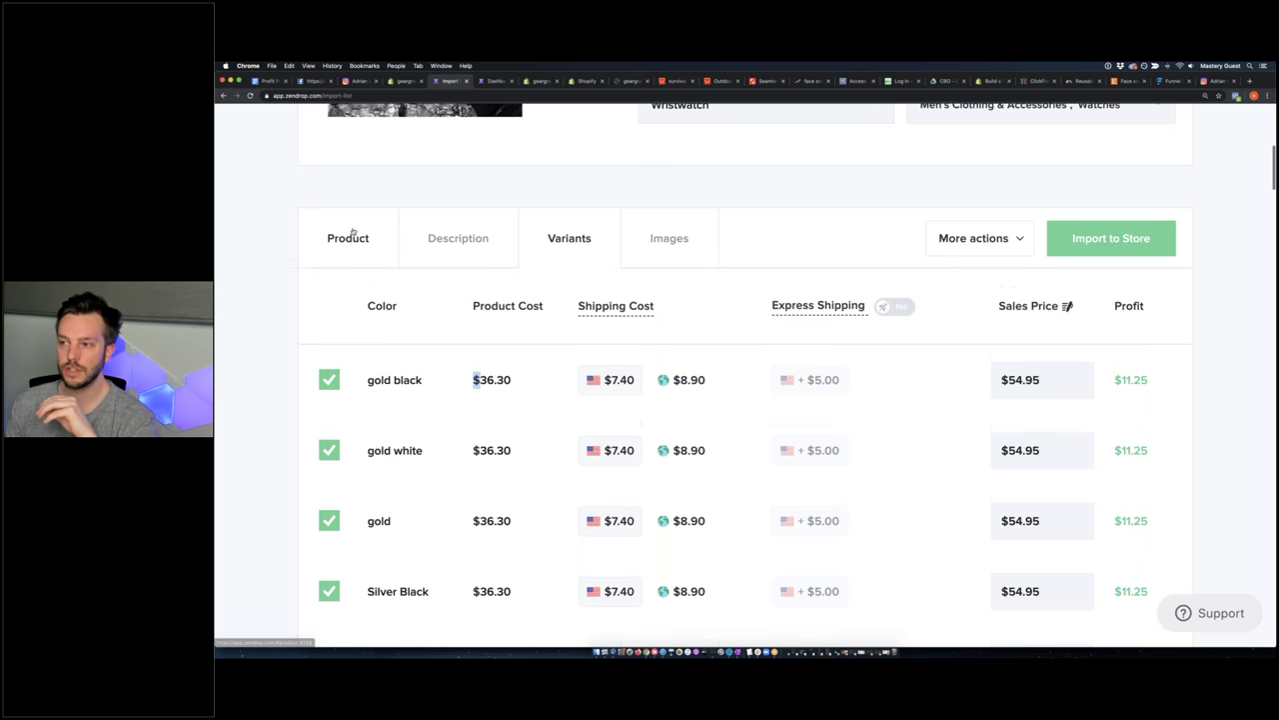
click(347, 237)
scroll(614, 286, down, 10)
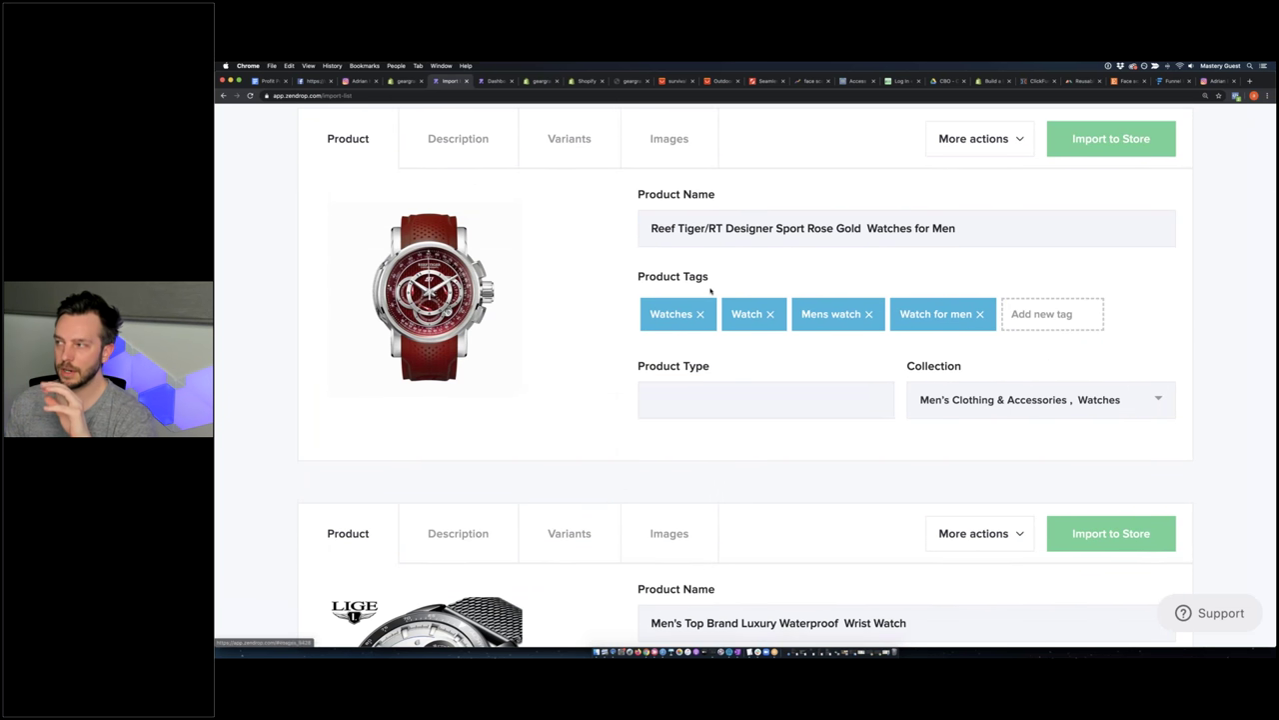
Look through the remaining import list products and import the Military Style Watch to the store
key(super+r)
scroll(720, 292, down, 20)
scroll(721, 293, down, 12)
scroll(990, 232, up, 20)
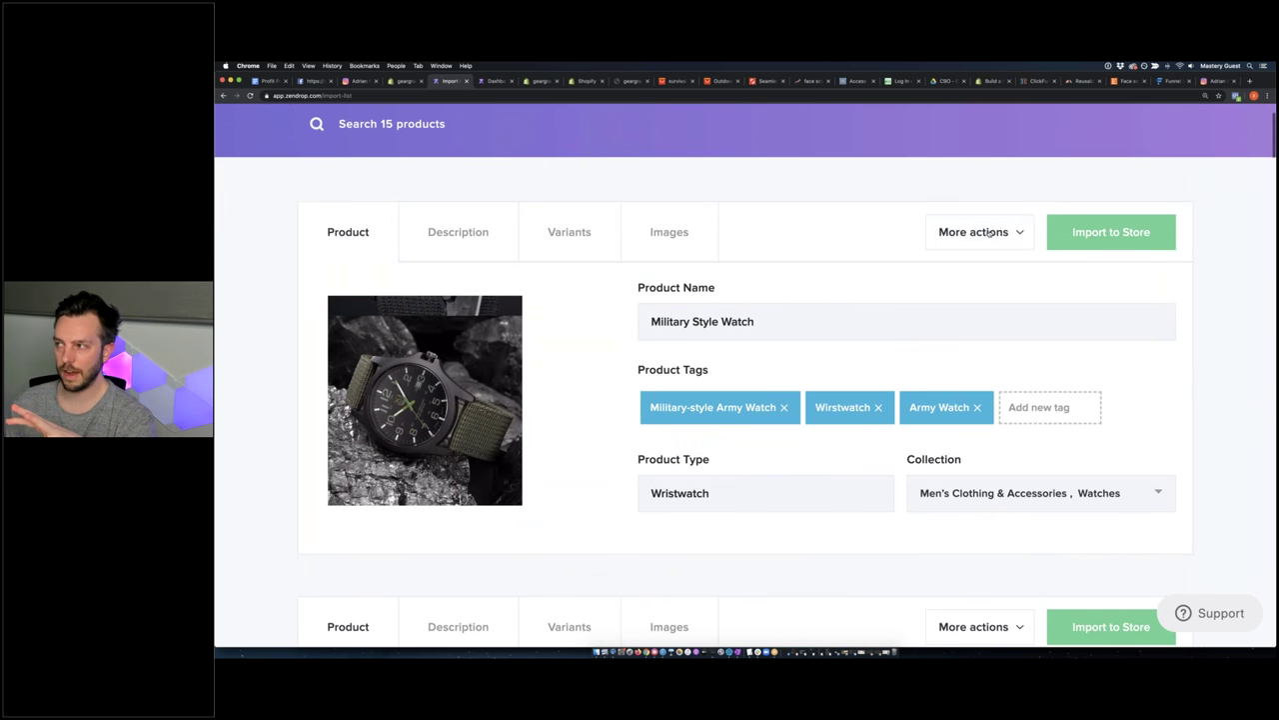
click(1102, 233)
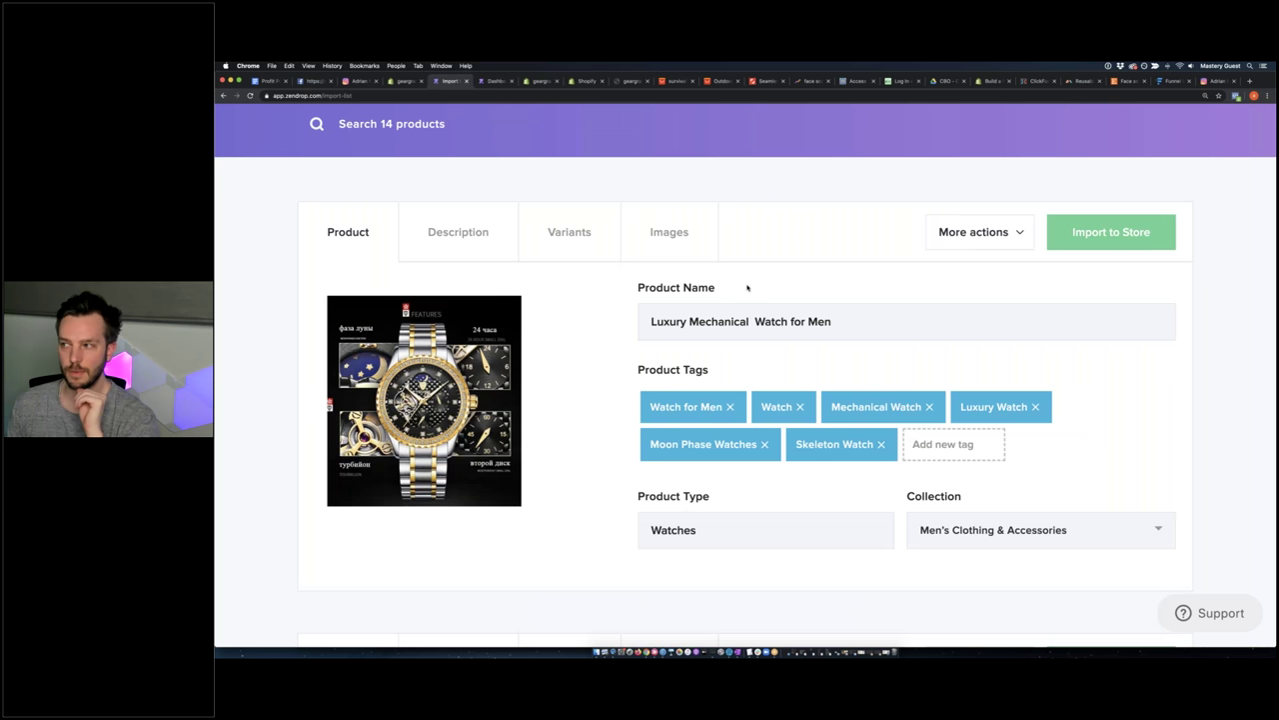
Import all the remaining watches to the store, from the Luxury Mechanical Watch for Men through the Bambu Watch, stopping at the Crystal Vampire Bat Necklace
click(1073, 235)
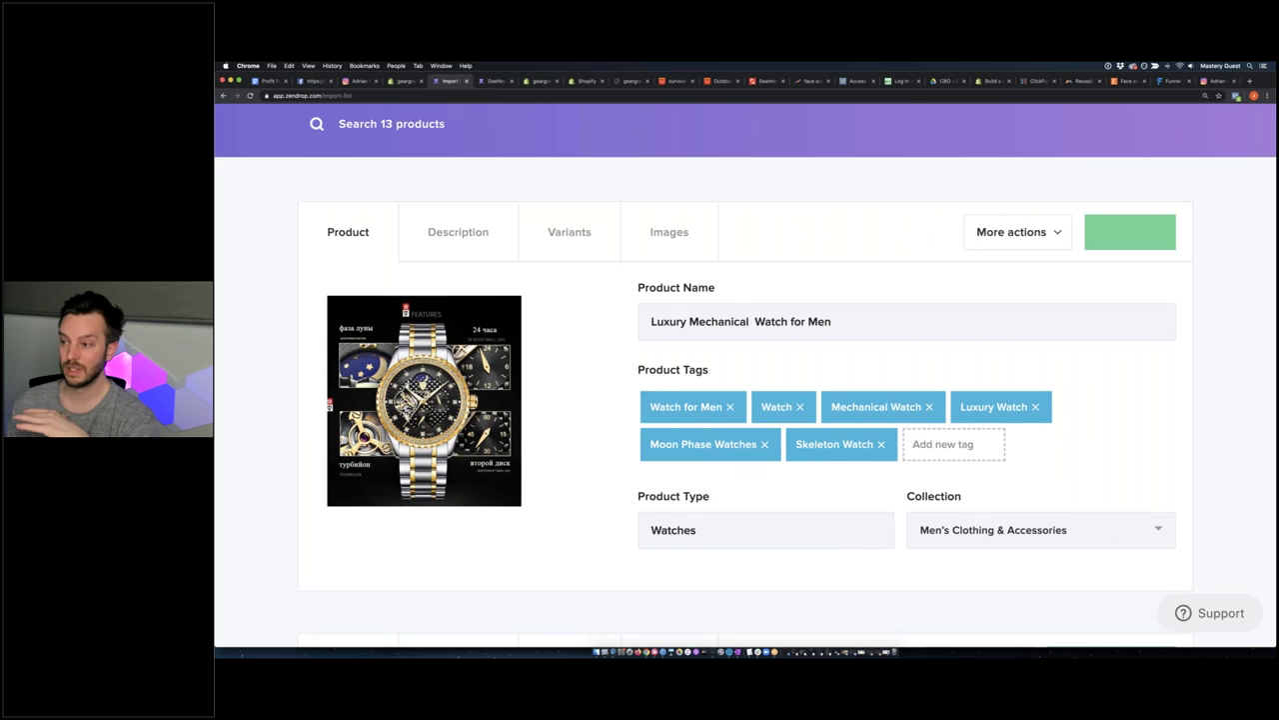
click(1104, 233)
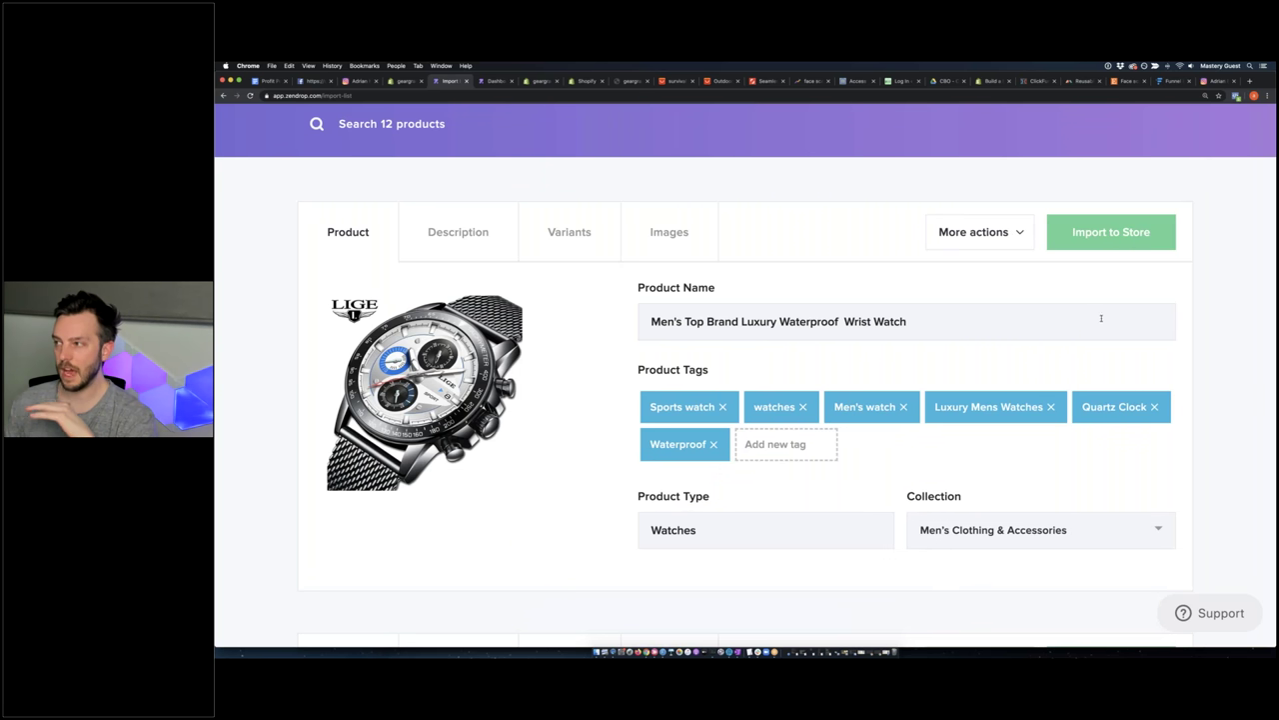
click(1092, 240)
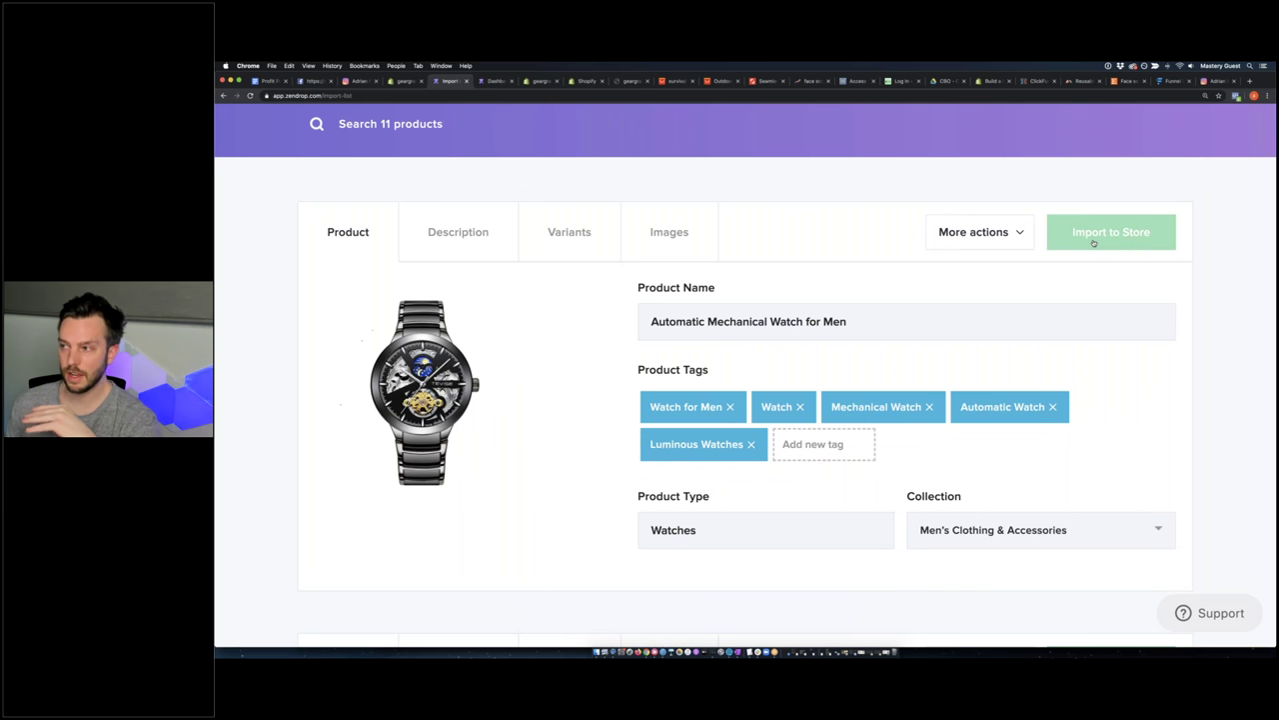
click(1094, 242)
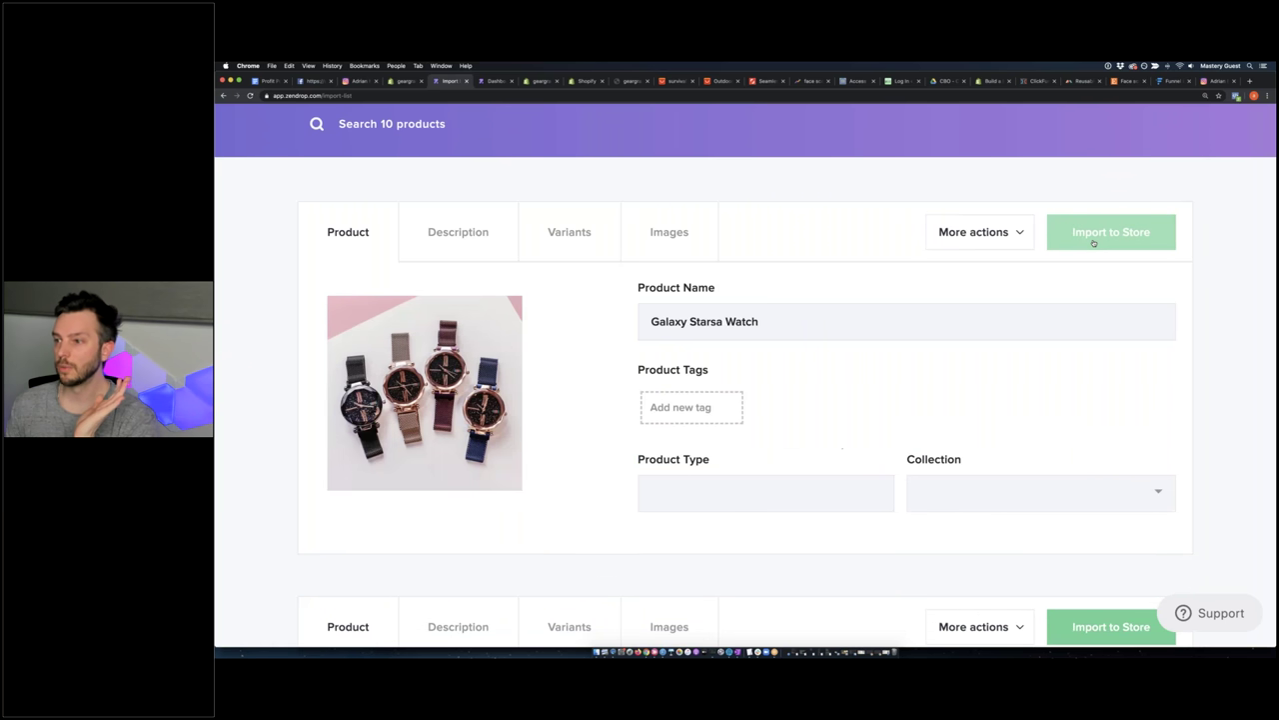
click(1093, 243)
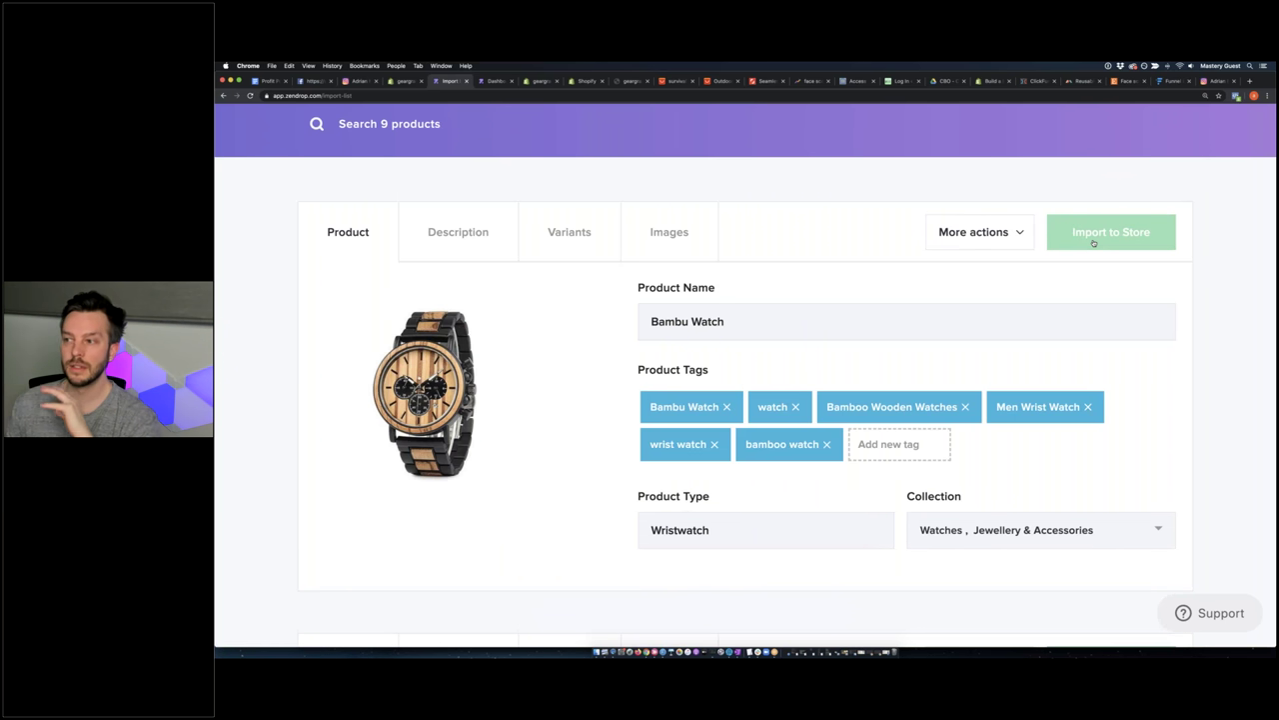
click(1093, 243)
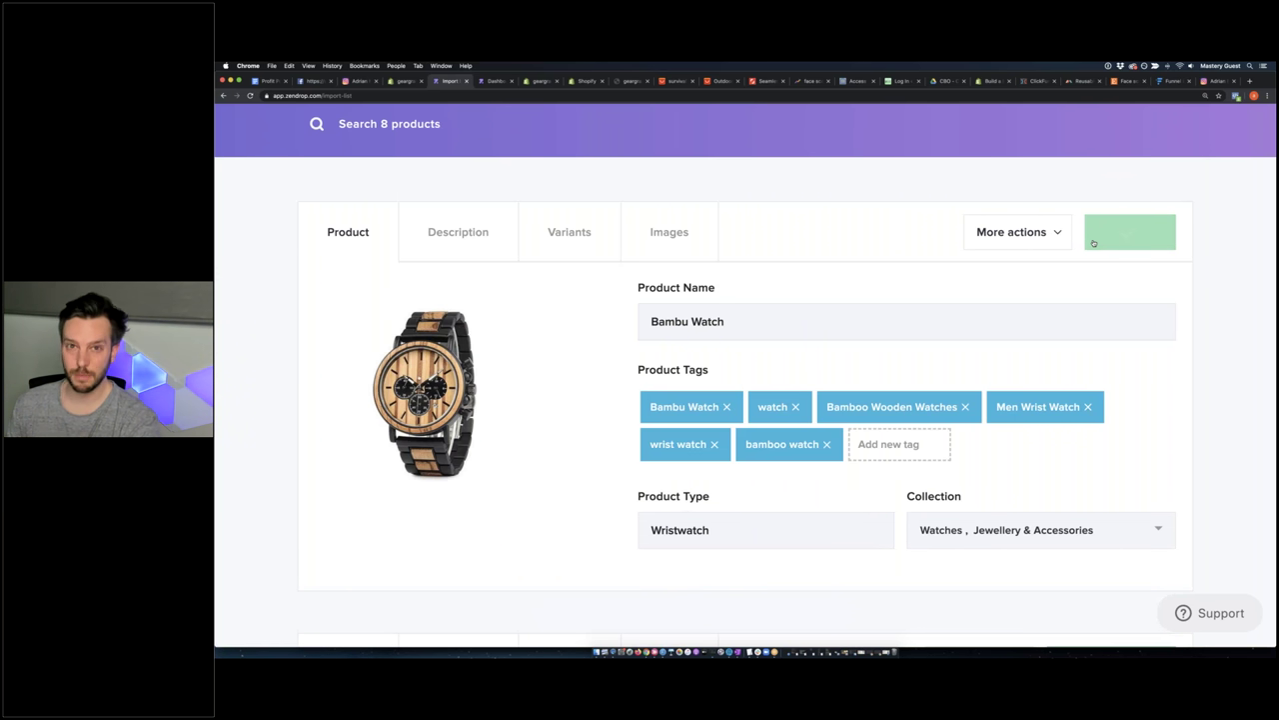
click(1093, 242)
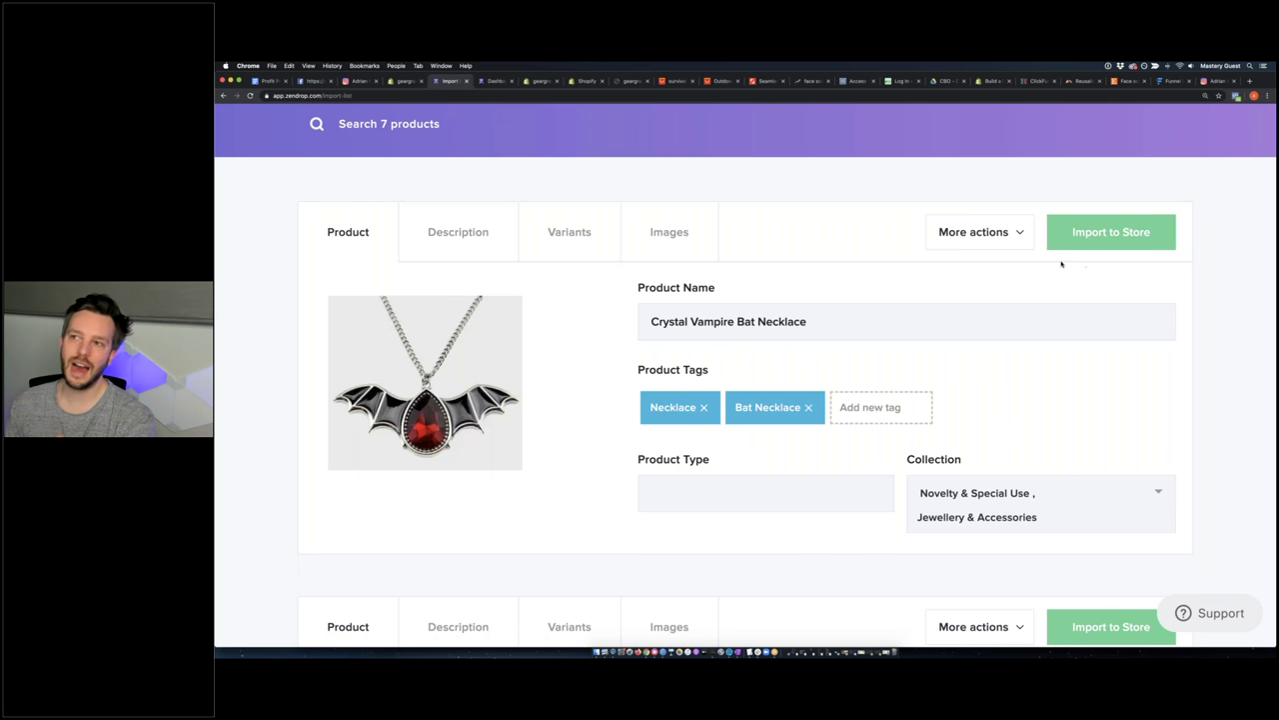
Switch to the Shopify admin, search the store's products for "watch" and look through the matching products
click(404, 79)
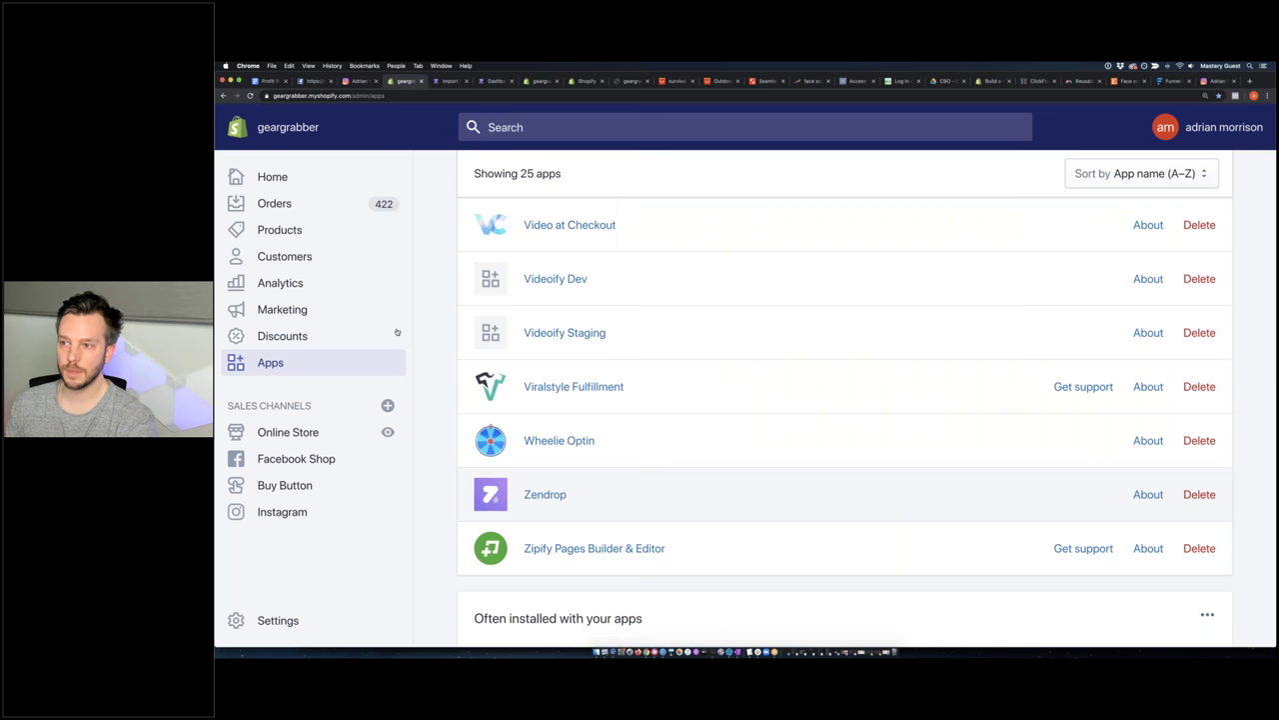
click(296, 233)
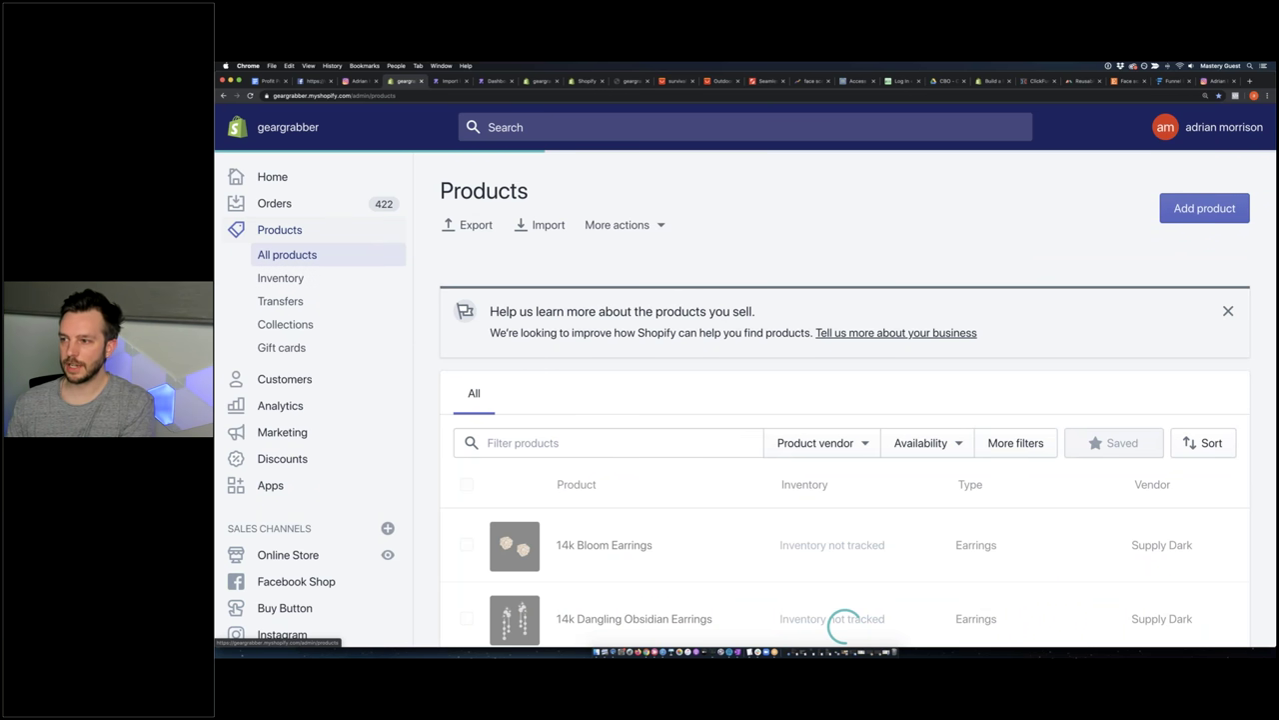
click(590, 444)
text(watch)
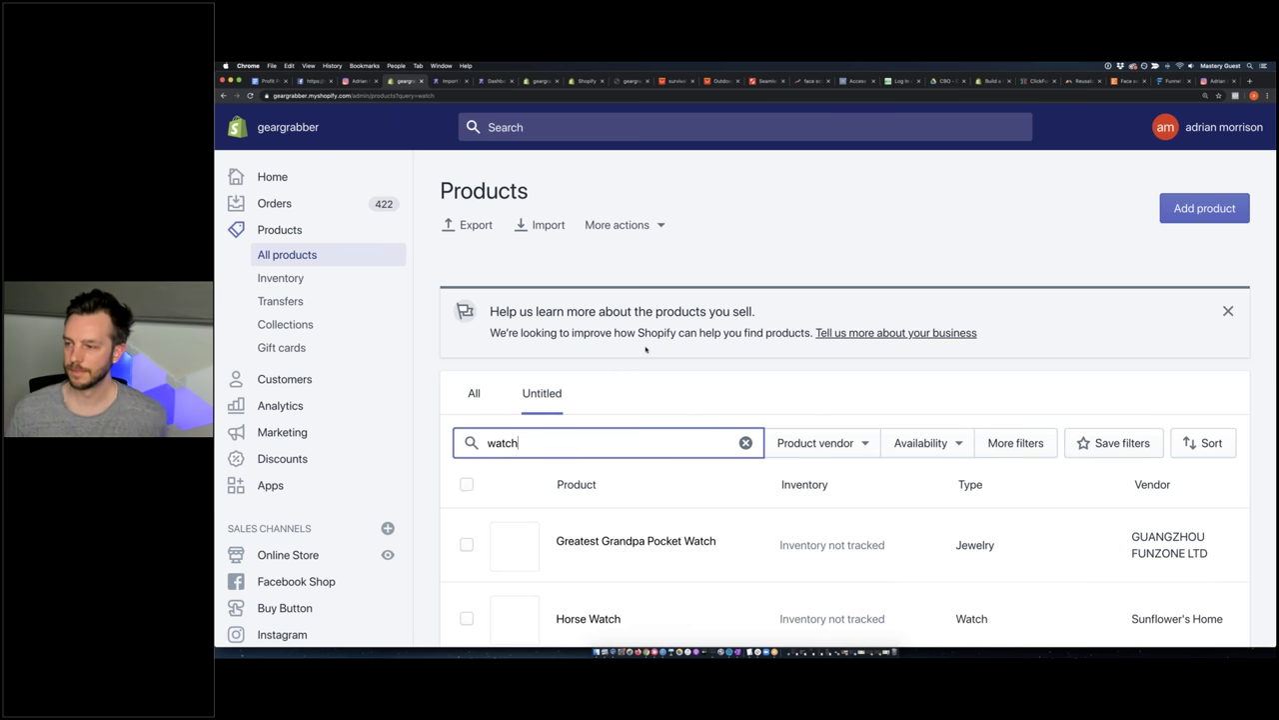
scroll(646, 349, down, 10)
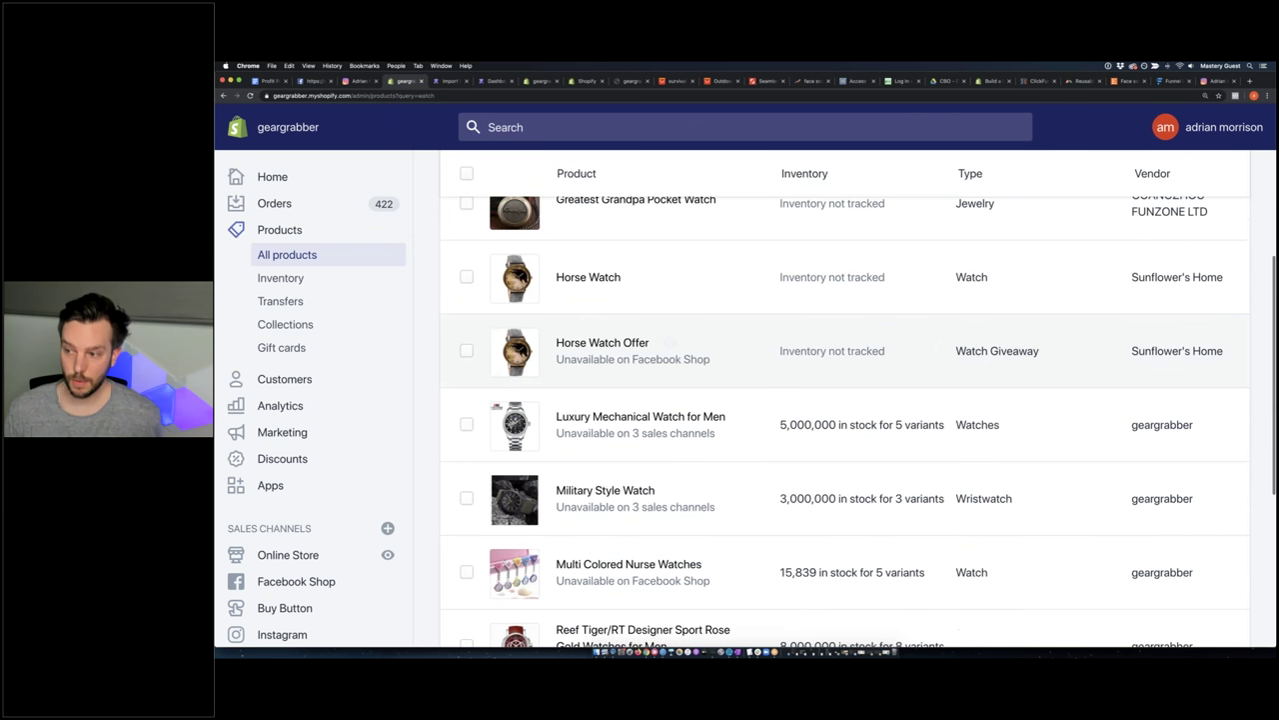
scroll(622, 300, down, 1)
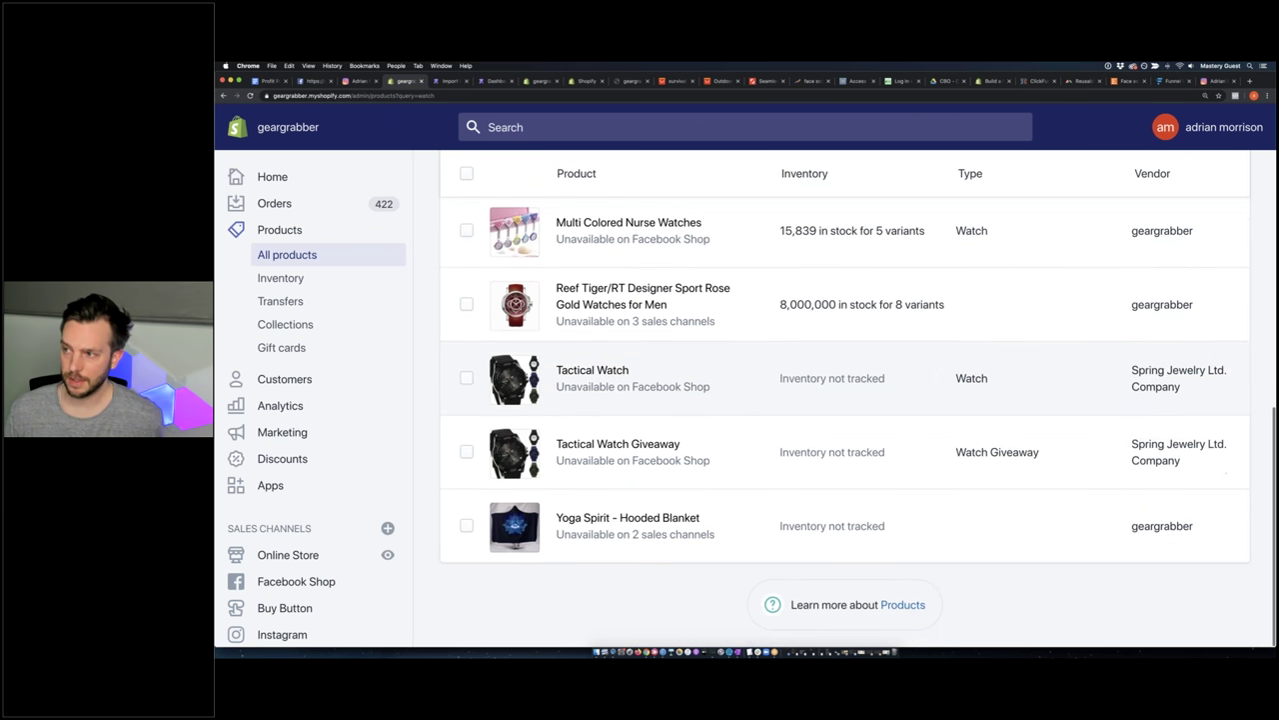
Open the Reef Tiger/RT Designer Sport Rose Gold Watches for Men product and review its description, media, collections, tags, variant prices and search listing
click(622, 290)
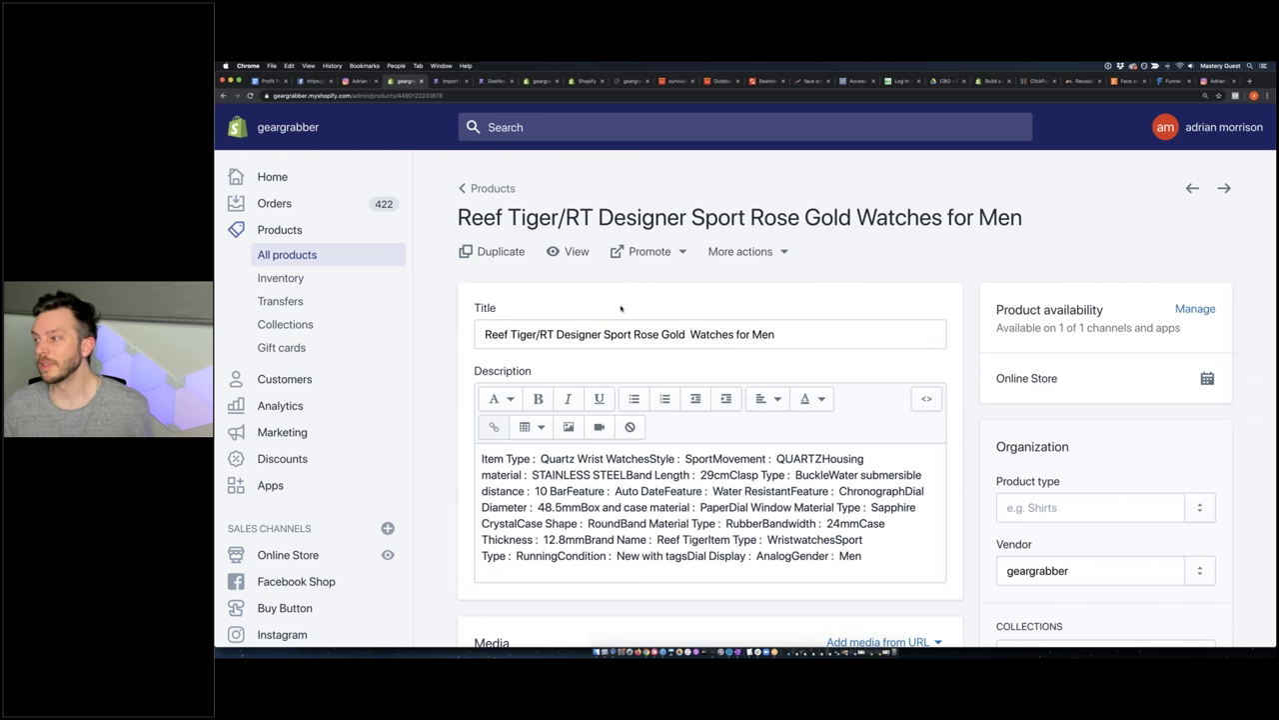
scroll(620, 307, down, 5)
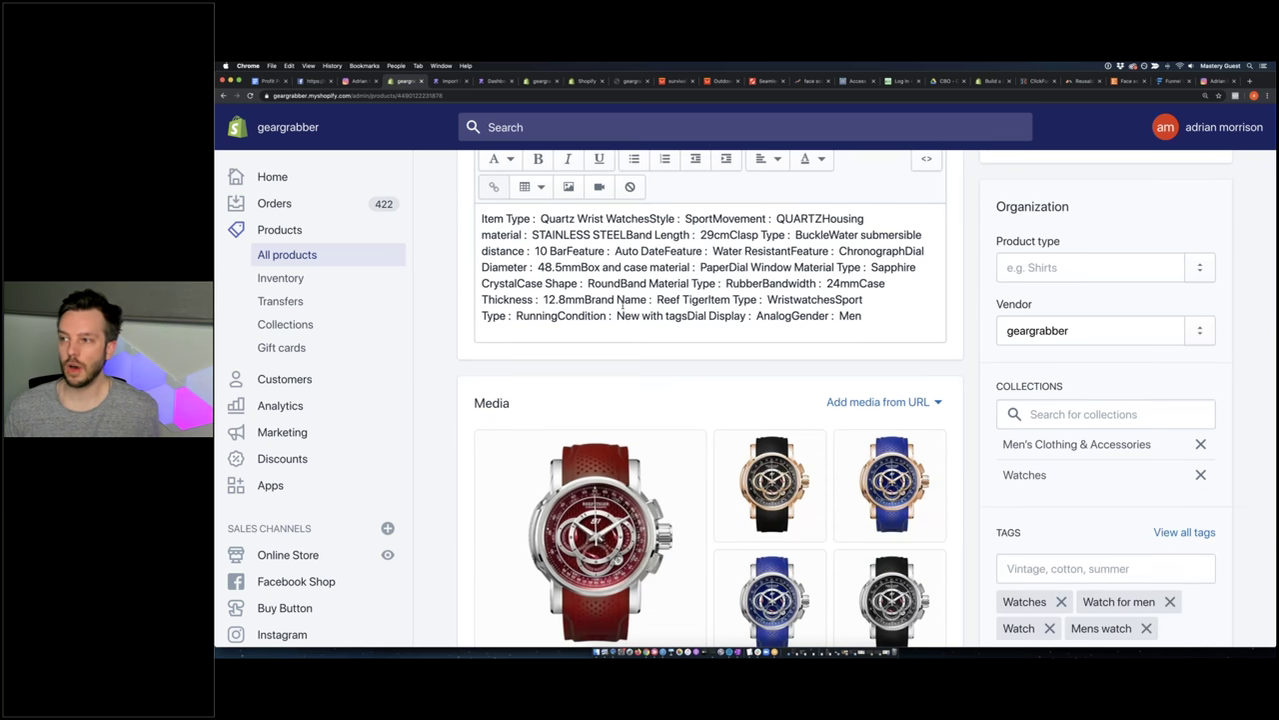
scroll(621, 307, up, 3)
scroll(709, 400, down, 5)
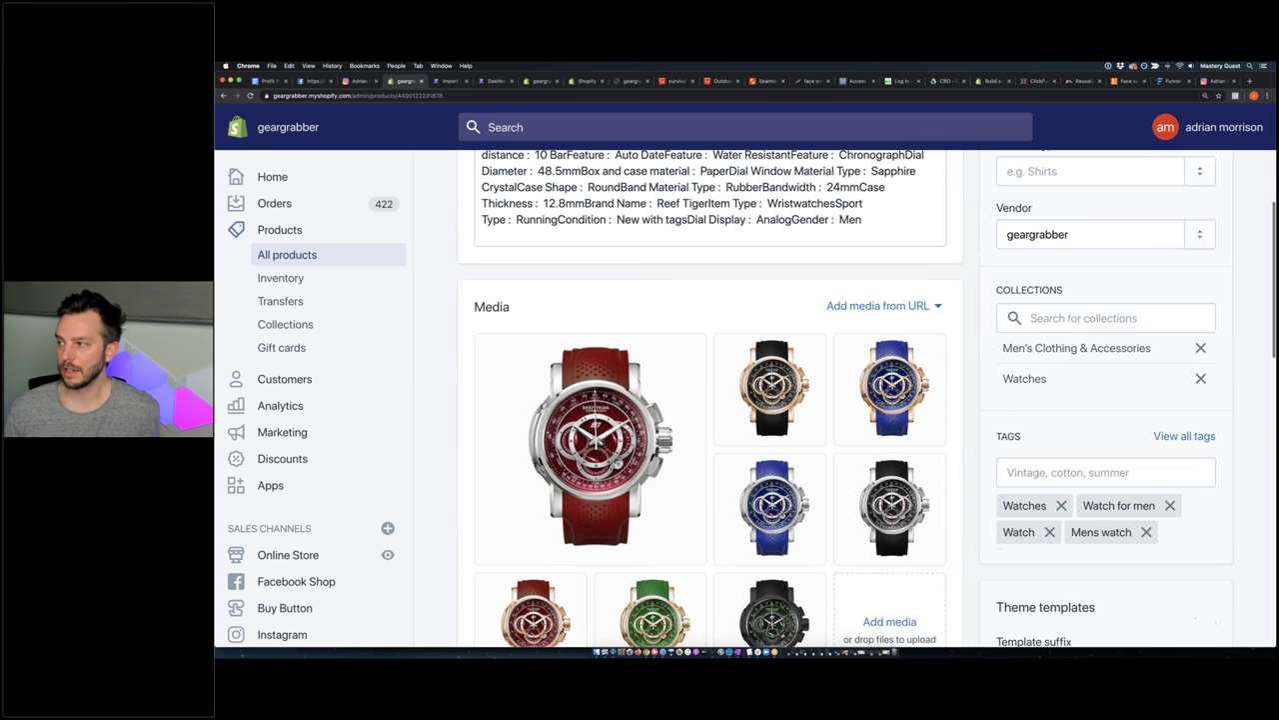
scroll(684, 420, down, 6)
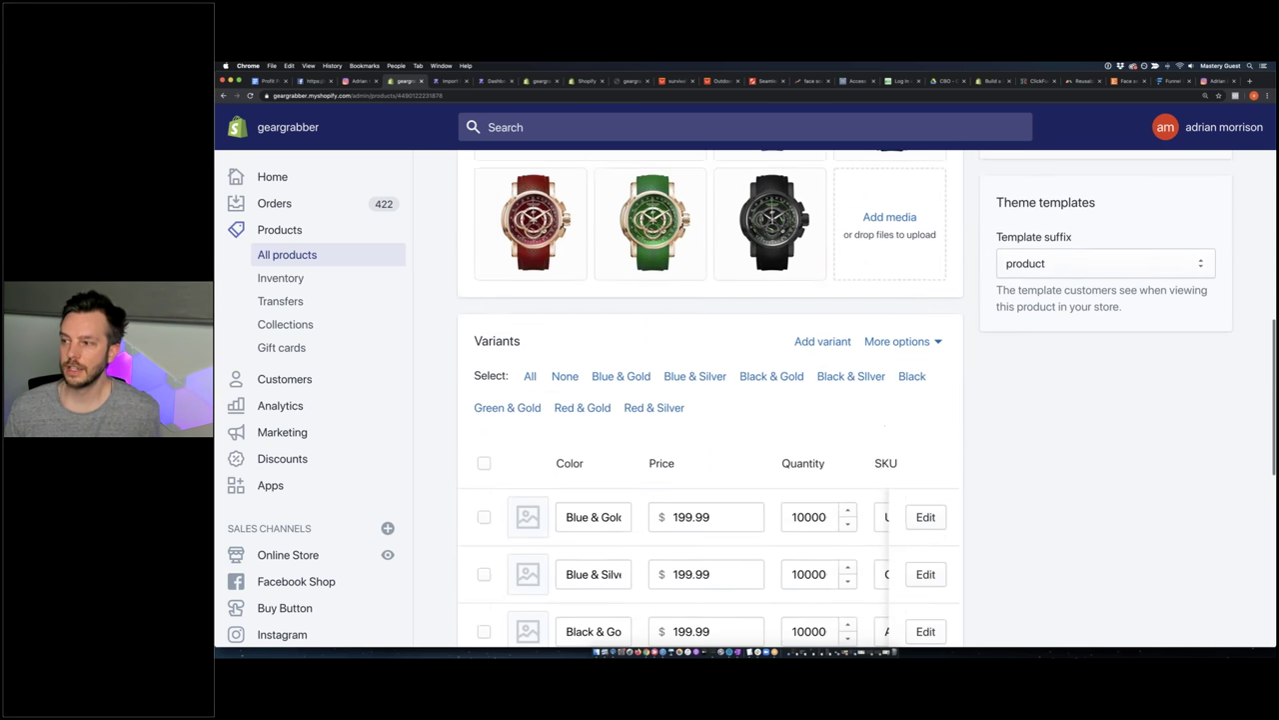
scroll(683, 419, down, 8)
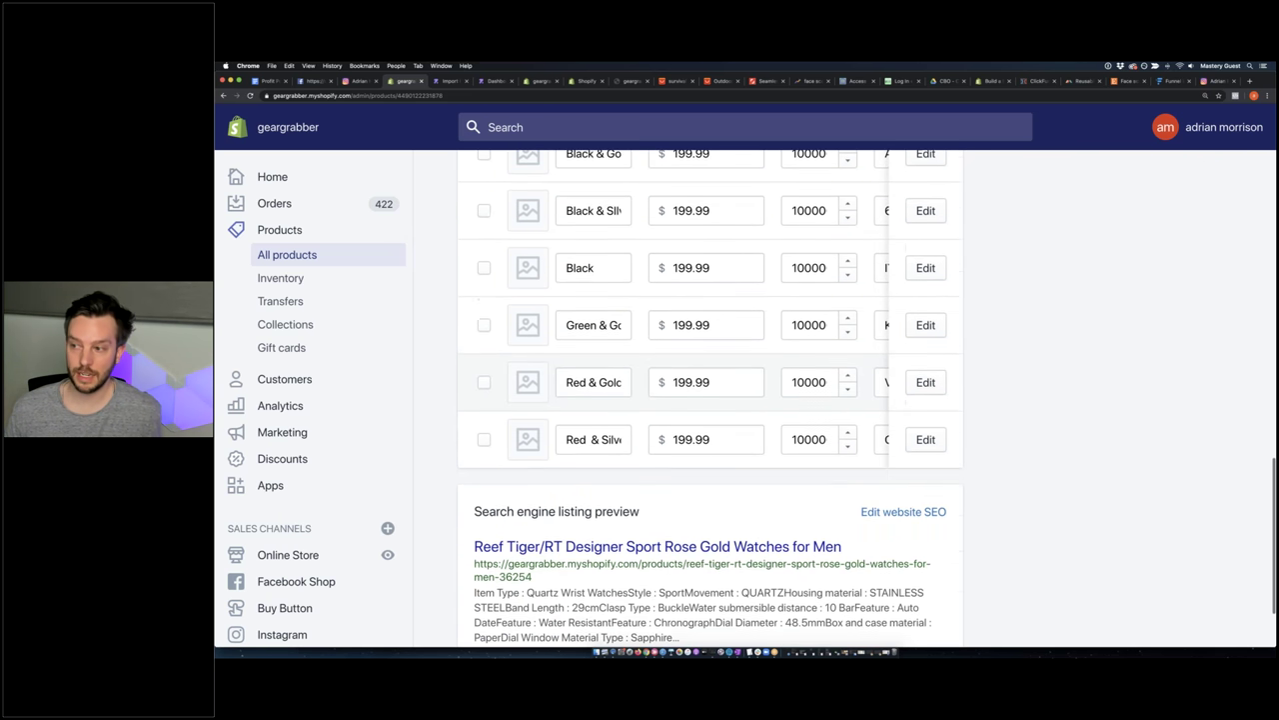
scroll(714, 462, up, 20)
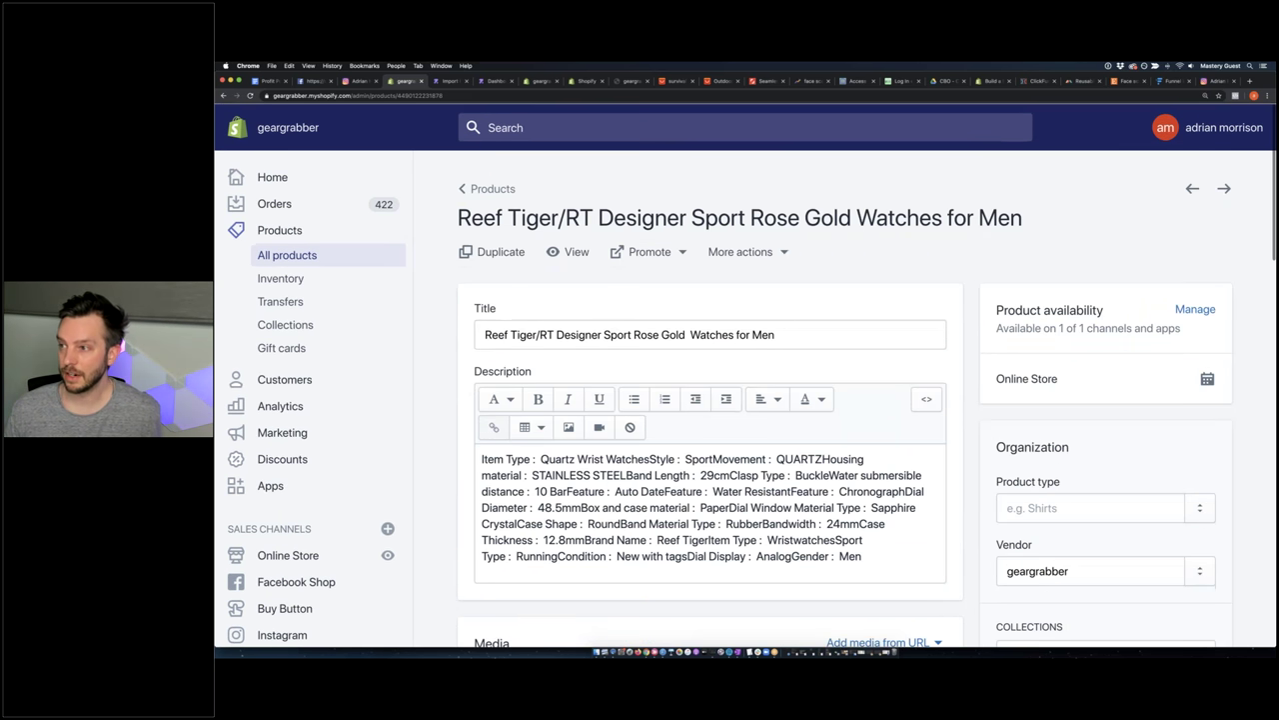
View the Reef Tiger watch on the live storefront and preview its blue and black strap images
click(577, 253)
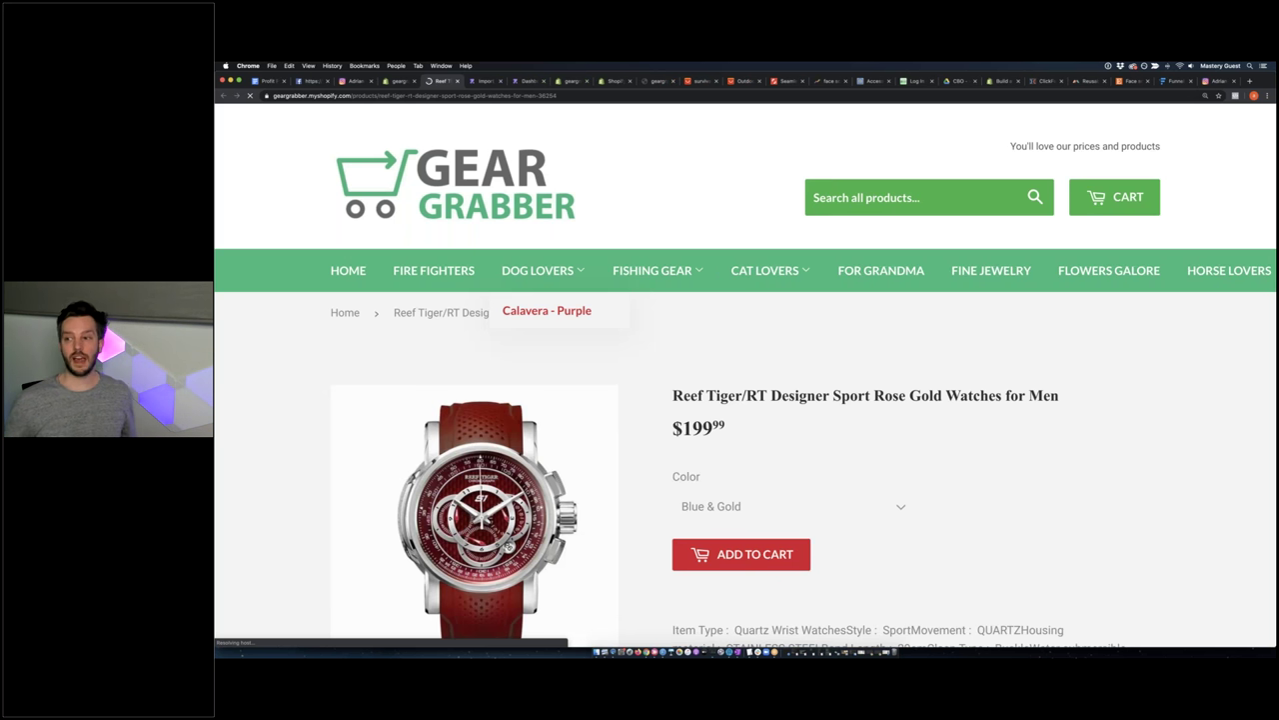
scroll(1027, 293, down, 3)
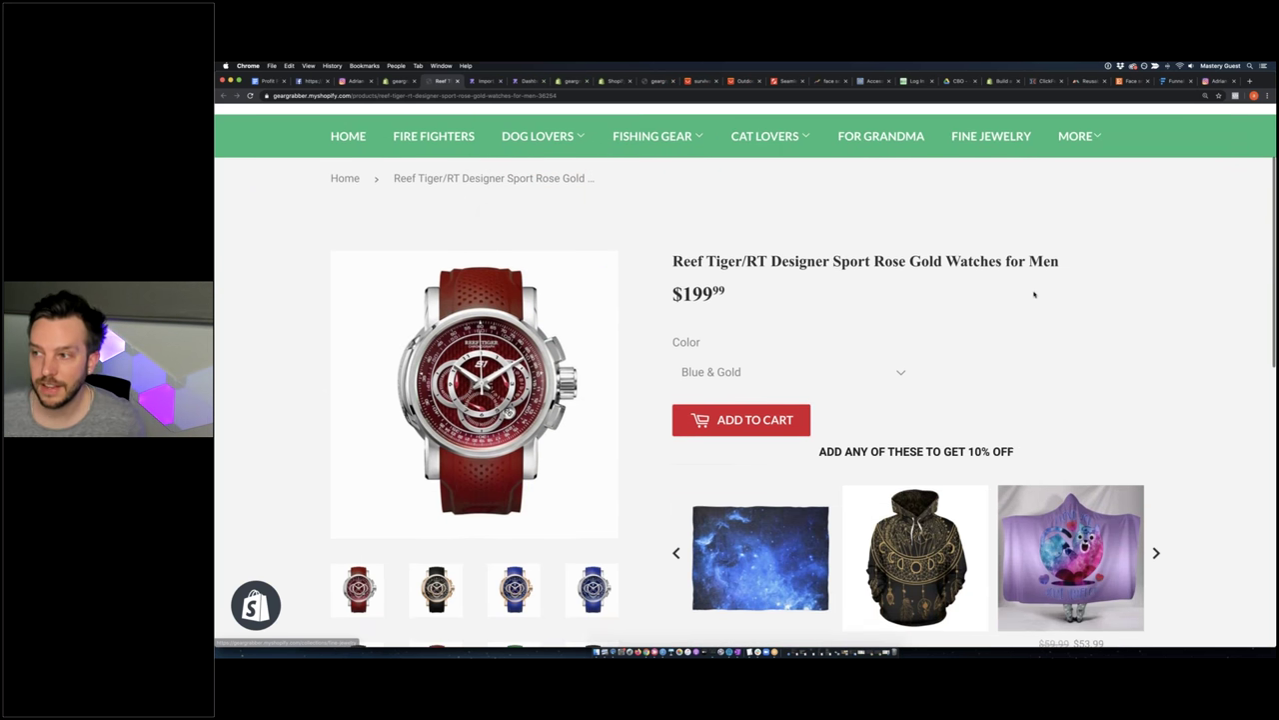
scroll(1027, 293, down, 1)
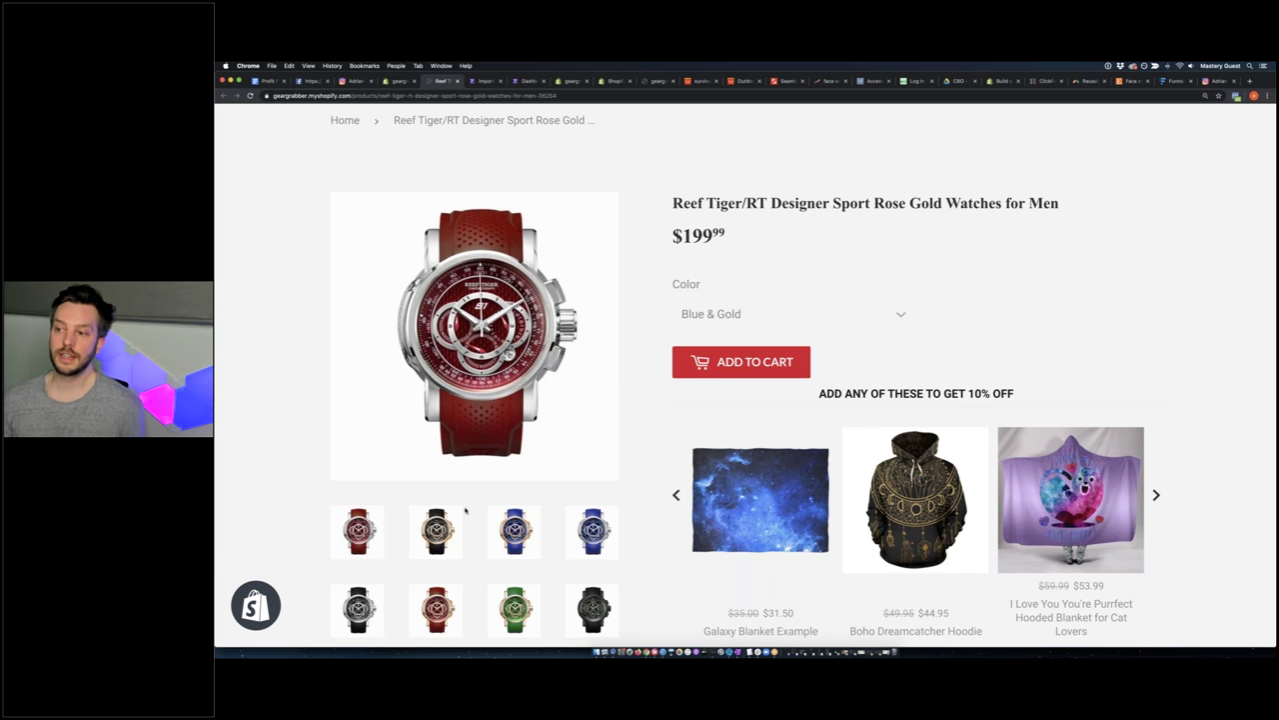
click(516, 529)
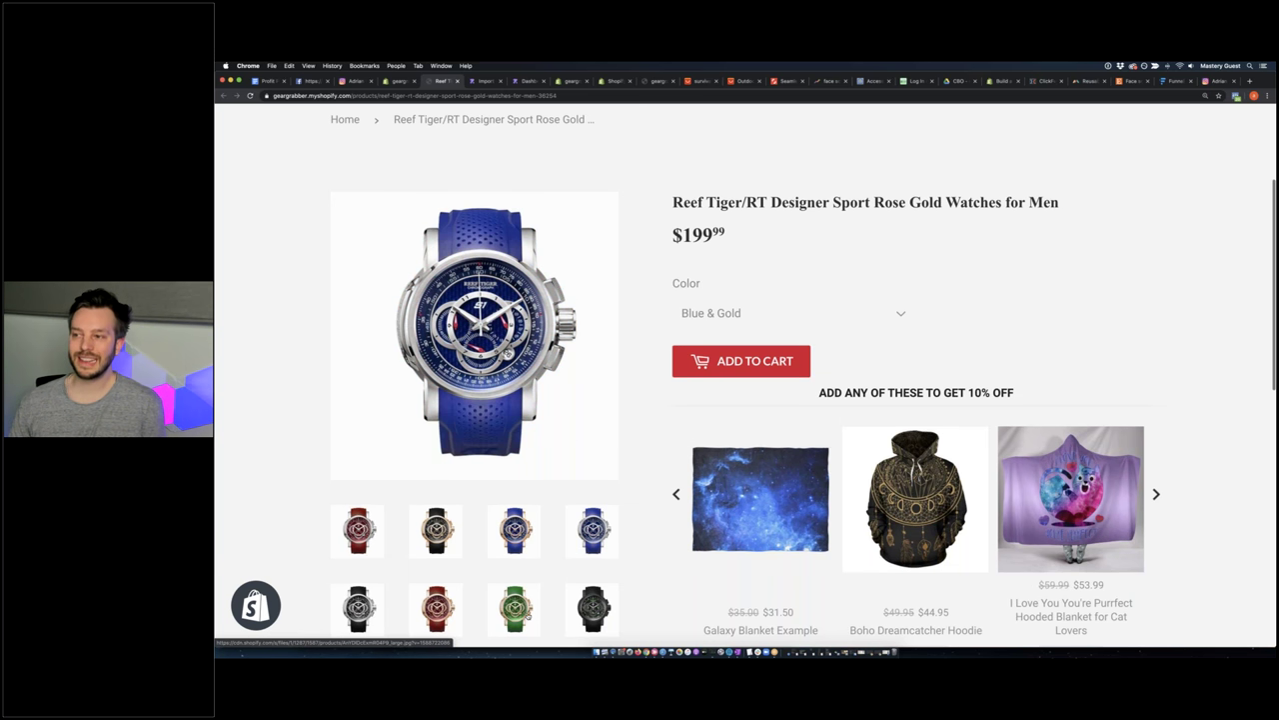
click(370, 600)
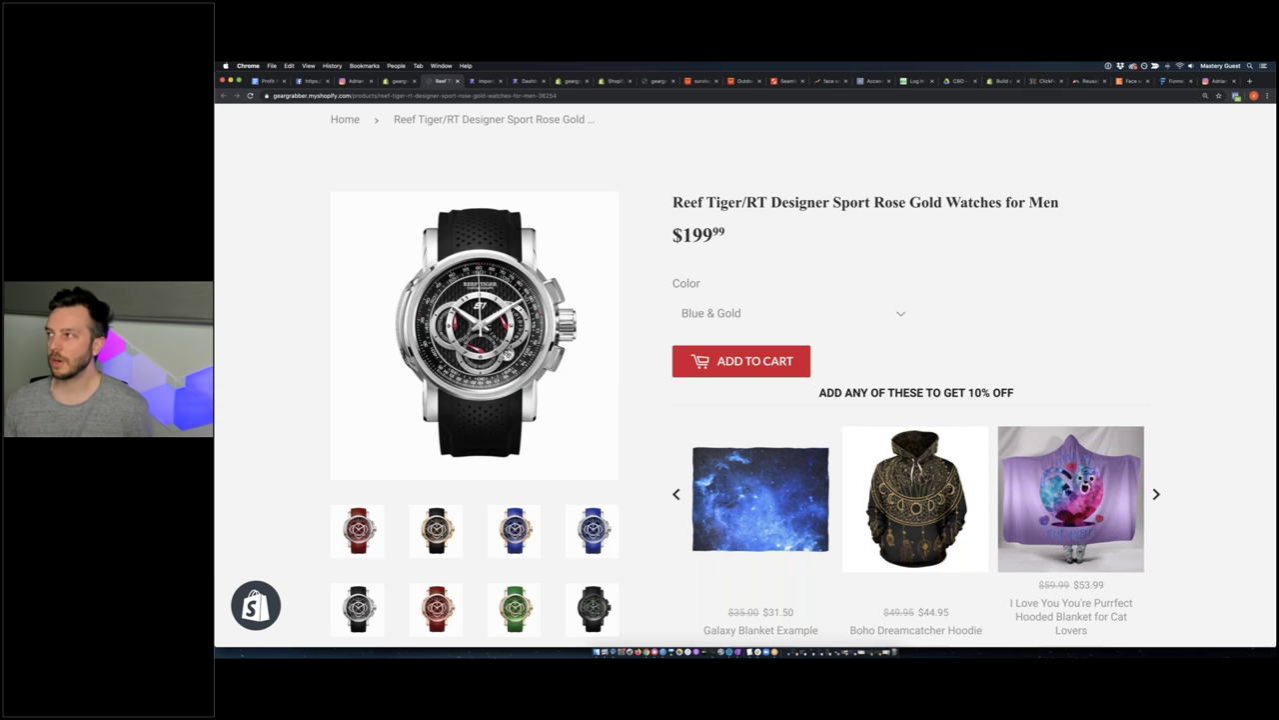
Return to the Zendrop import list and go back to the start of the page
click(393, 81)
click(485, 81)
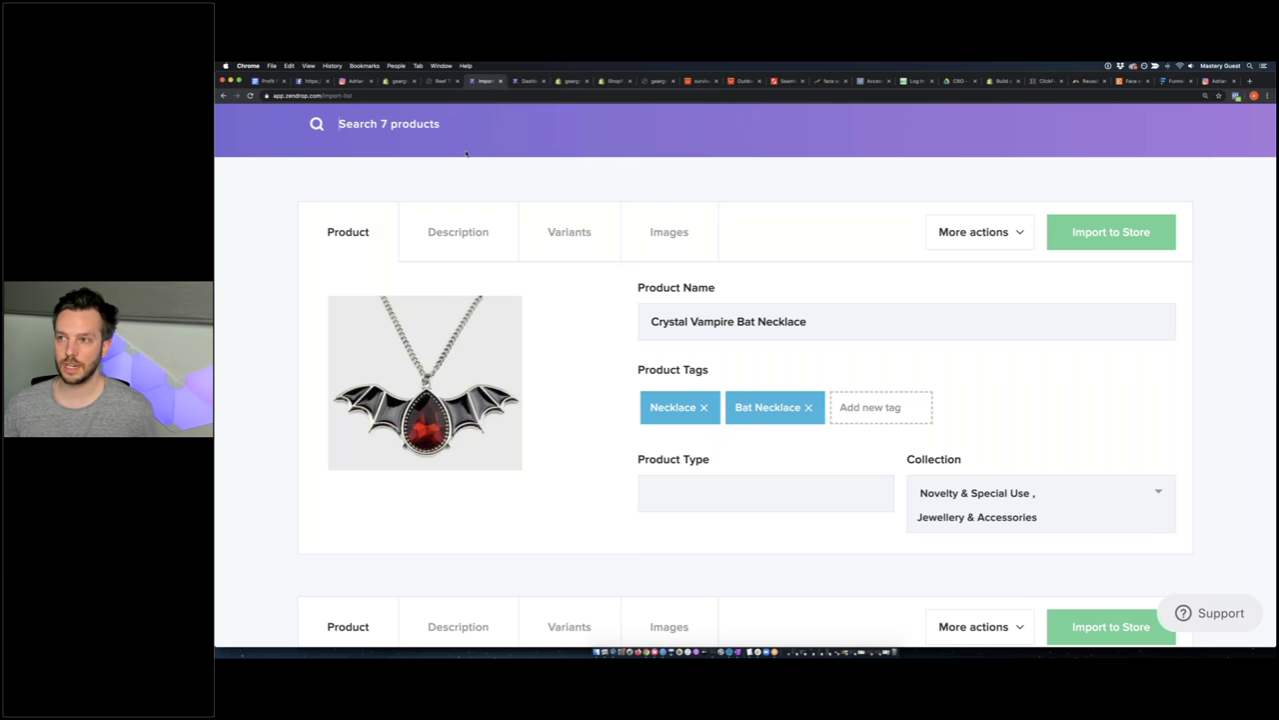
scroll(855, 147, up, 2)
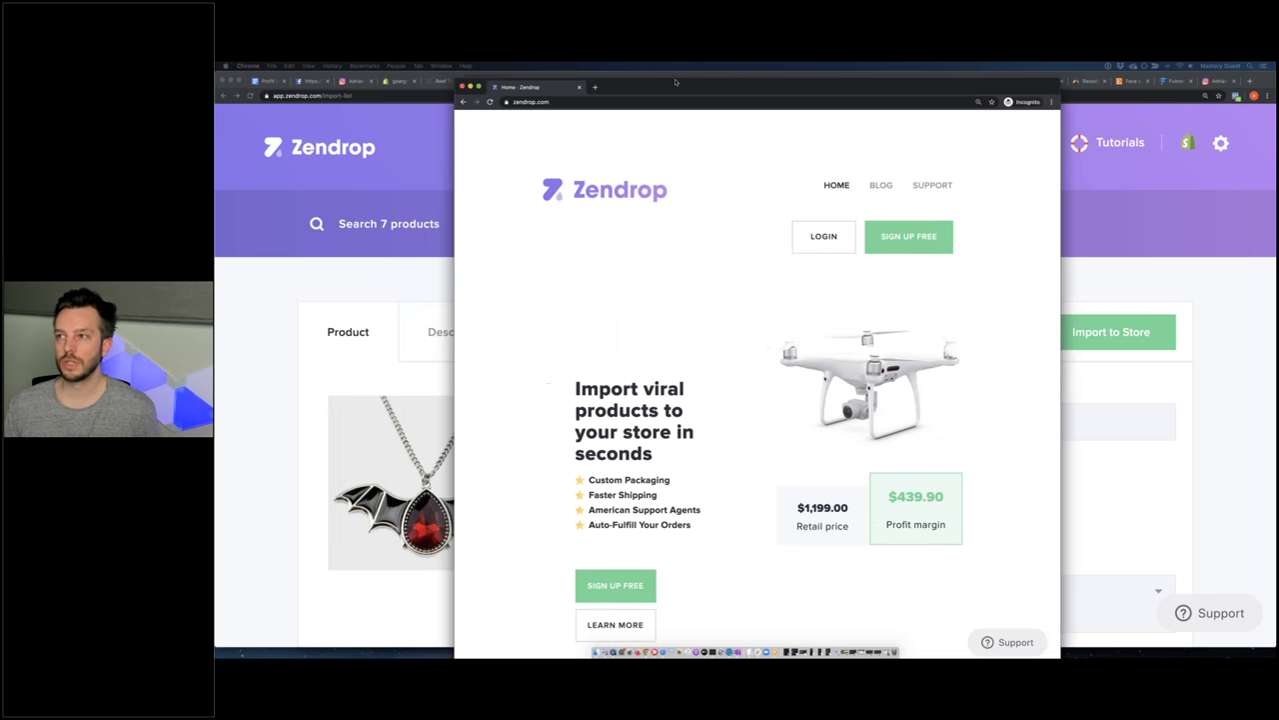
Read through the benefits on the zendrop.com homepage, highlighting custom packaging, faster shipping, American support agents and auto-fulfilled orders
scroll(758, 375, down, 5)
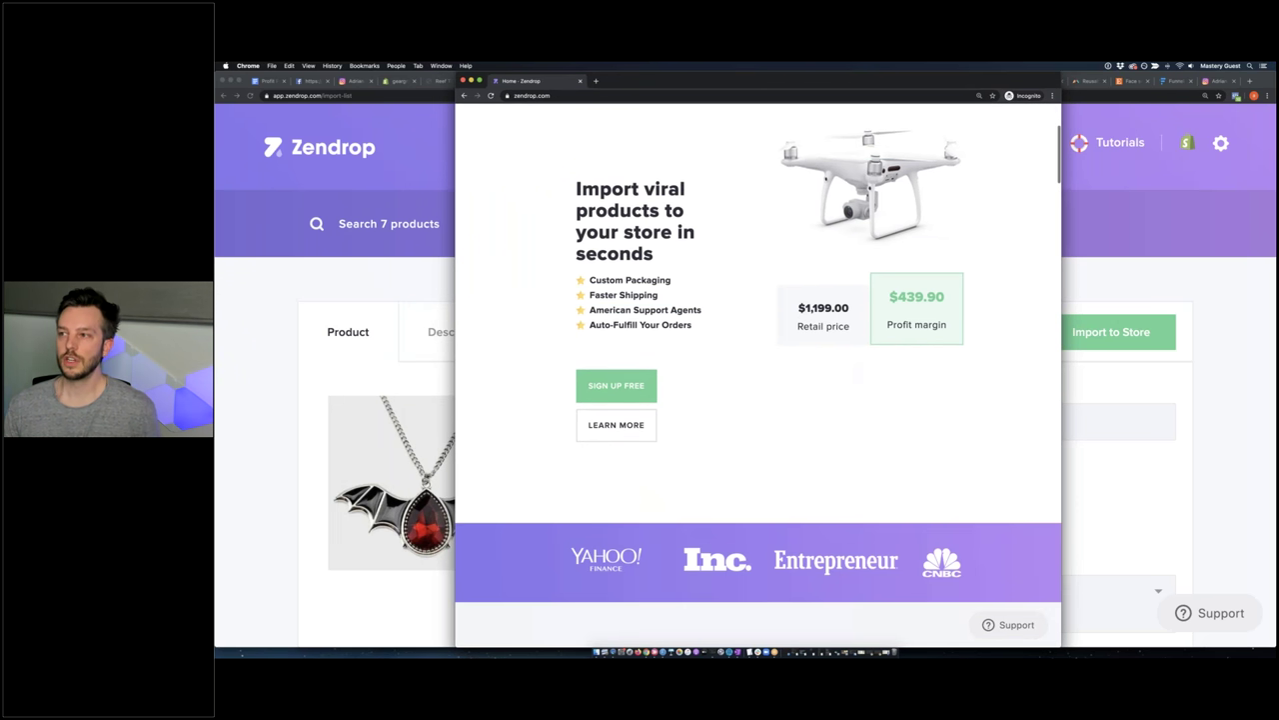
drag(587, 260, 697, 262)
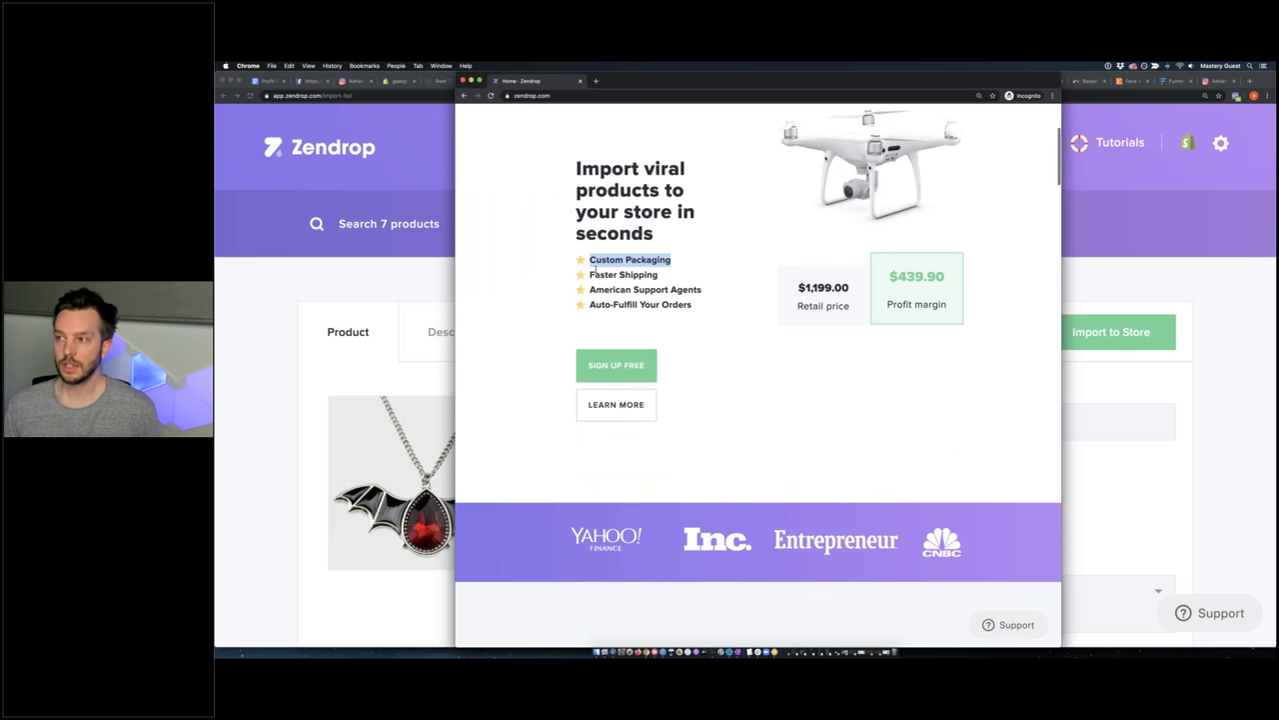
drag(588, 275, 719, 280)
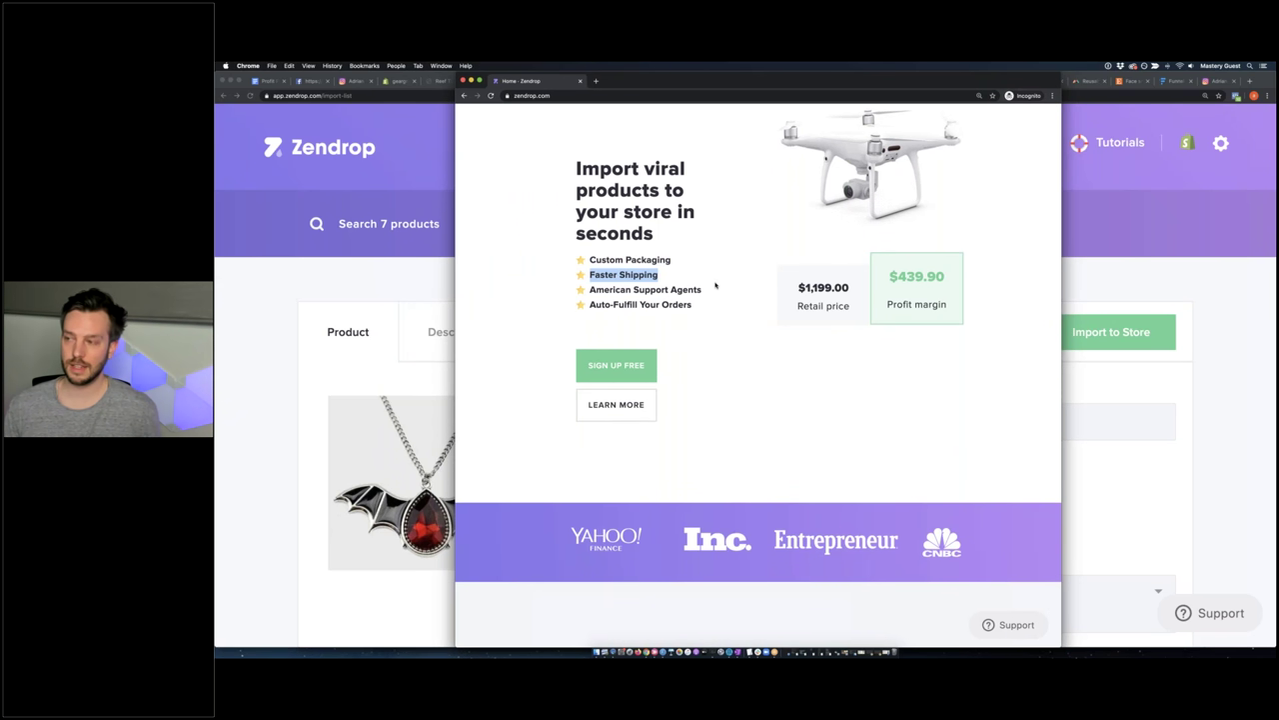
drag(589, 289, 702, 290)
click(588, 310)
drag(586, 309, 695, 302)
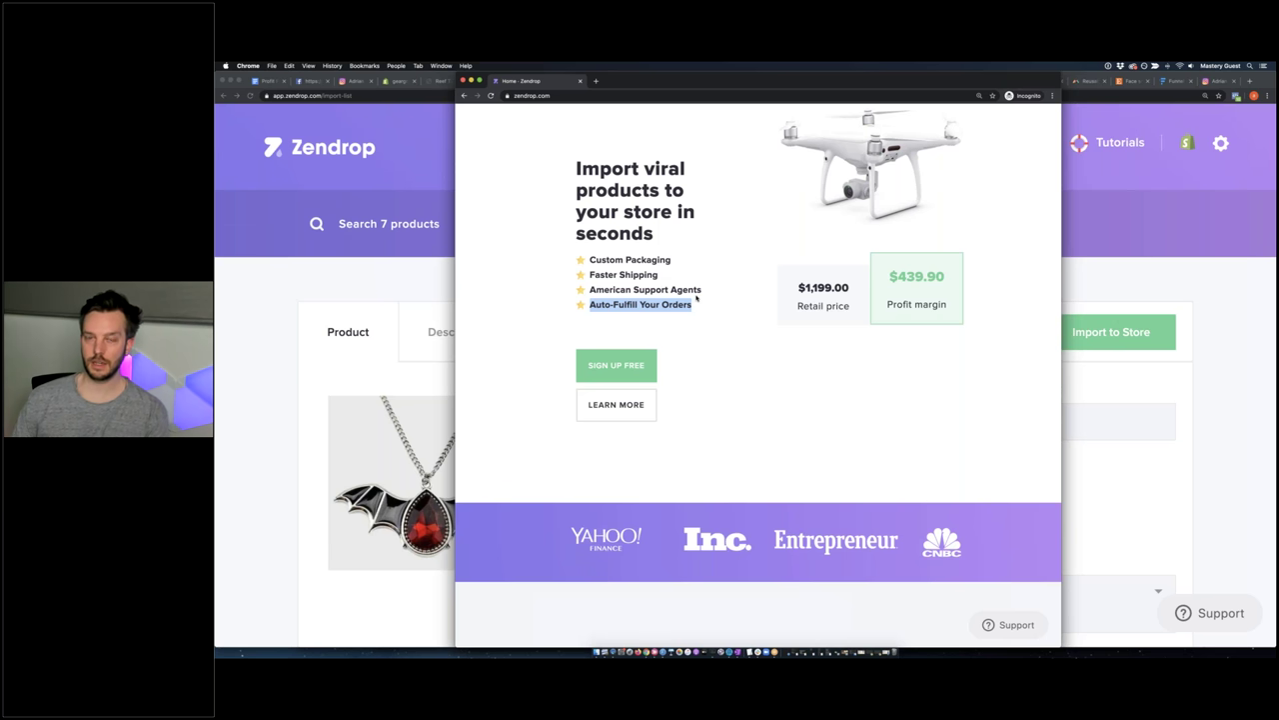
Examine the homepage's "How does it work?" section, highlighting the Sell Products, Fulfill and Shipped explanations
scroll(698, 296, up, 4)
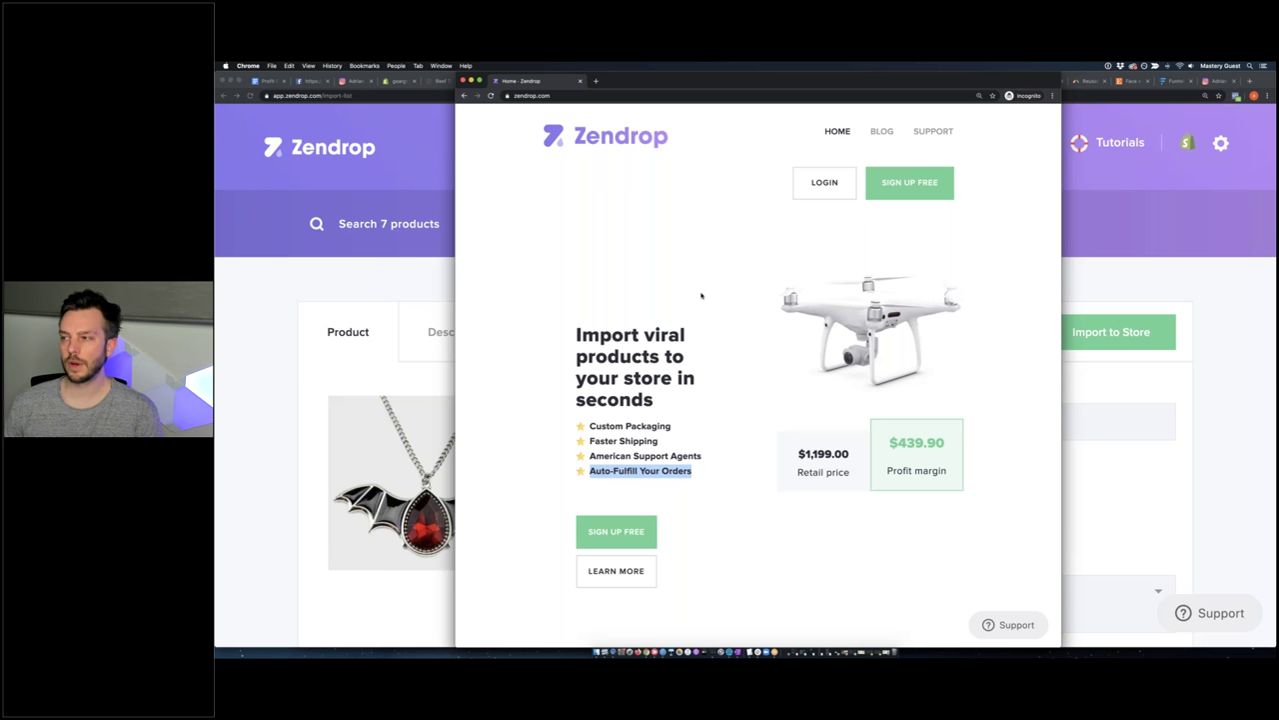
scroll(701, 295, down, 10)
scroll(700, 295, down, 10)
scroll(561, 340, down, 3)
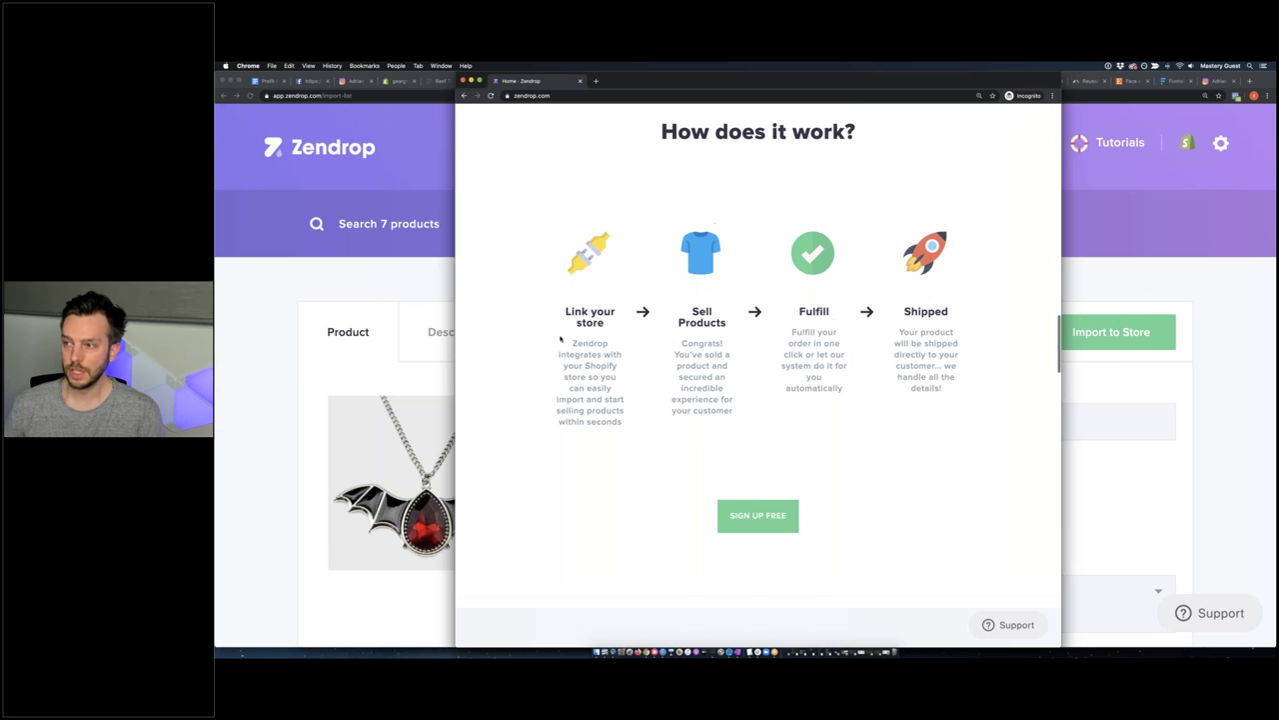
drag(683, 316, 740, 378)
drag(791, 333, 849, 406)
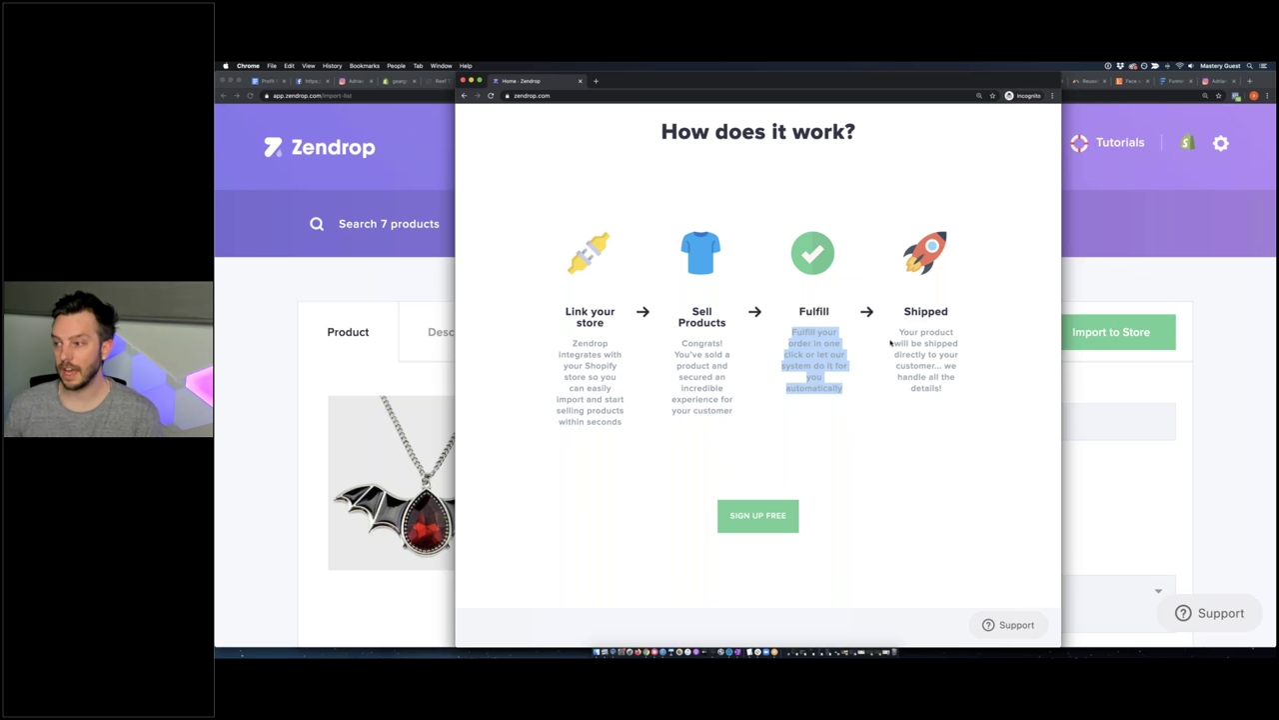
drag(894, 343, 965, 422)
Compare the yearly Free, Pro and Plus pricing plans and their included features on the Zendrop homepage
scroll(969, 424, down, 5)
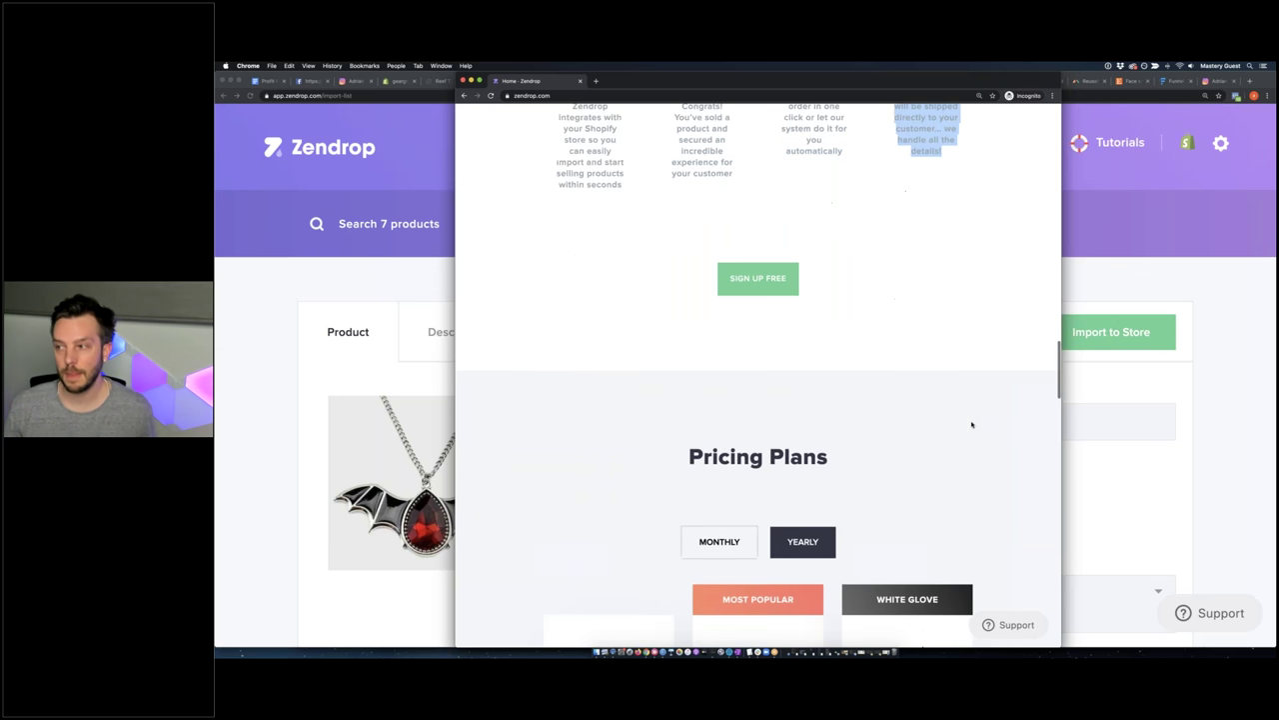
scroll(1025, 424, down, 1)
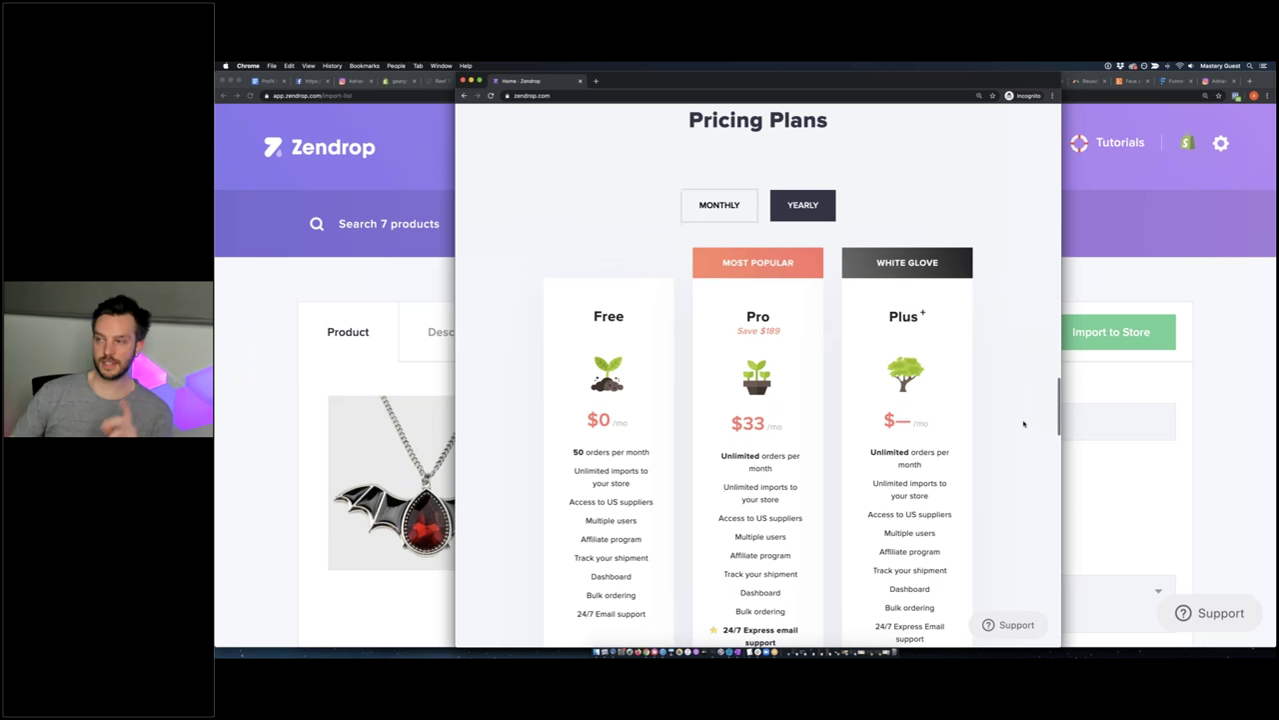
scroll(1024, 423, down, 2)
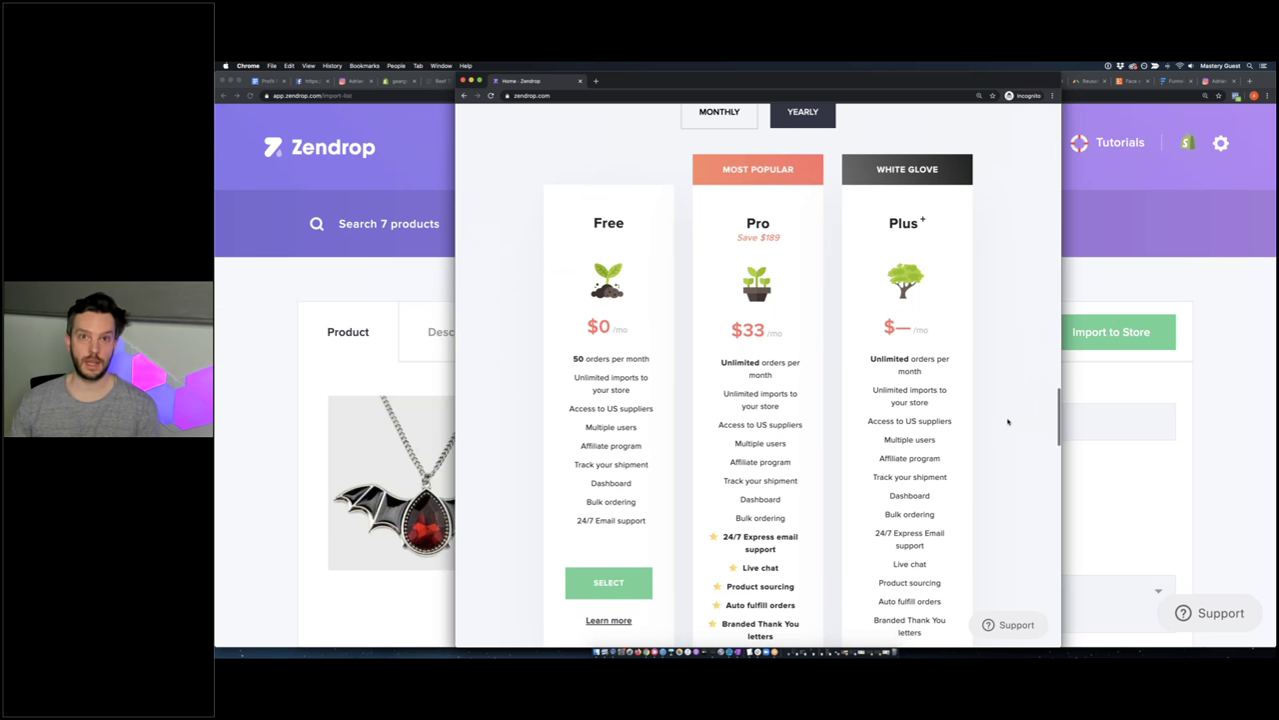
Read through the Free plan's features, highlighting unlimited imports to the store and access to US suppliers
scroll(1006, 421, down, 1)
scroll(1006, 421, down, 1)
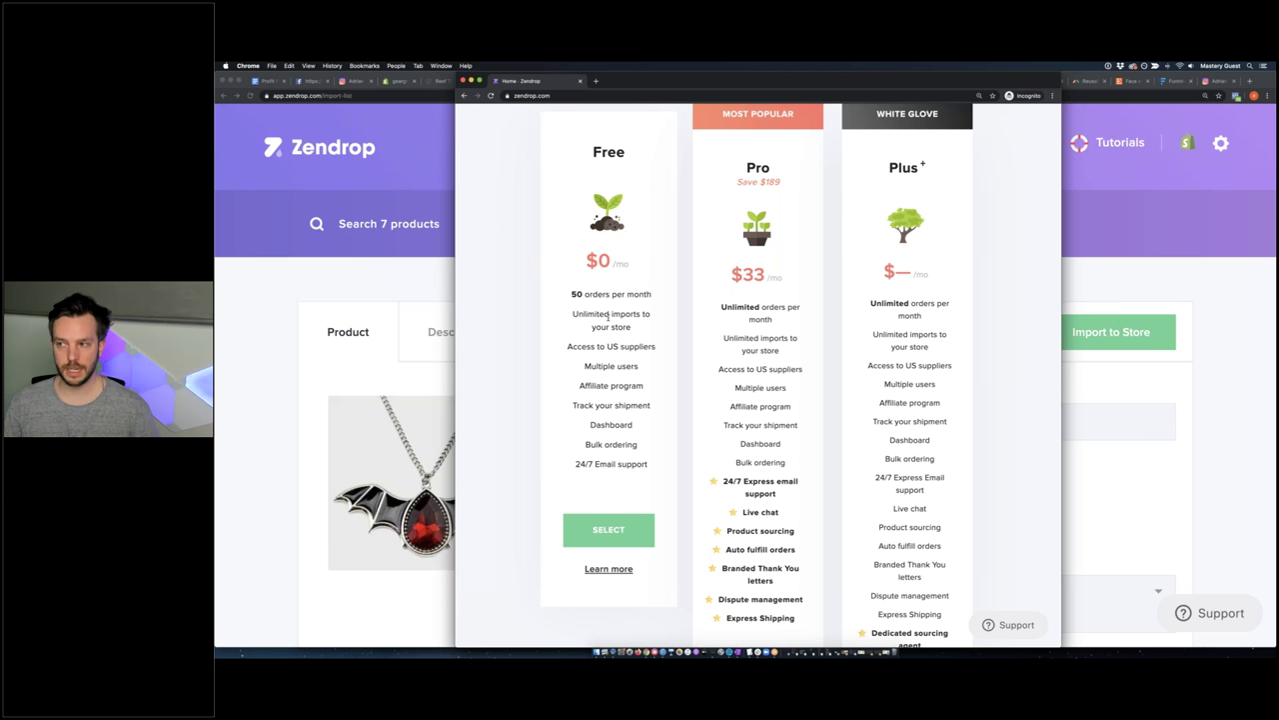
drag(572, 310, 643, 331)
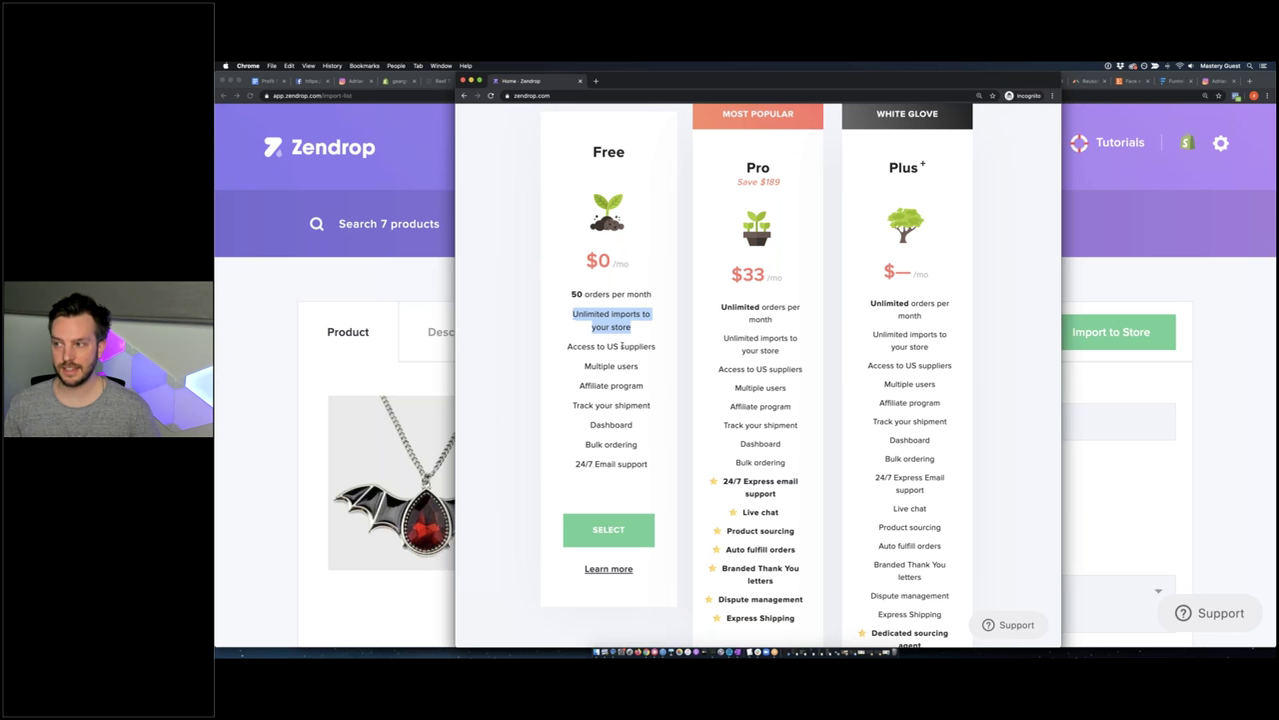
drag(567, 346, 633, 347)
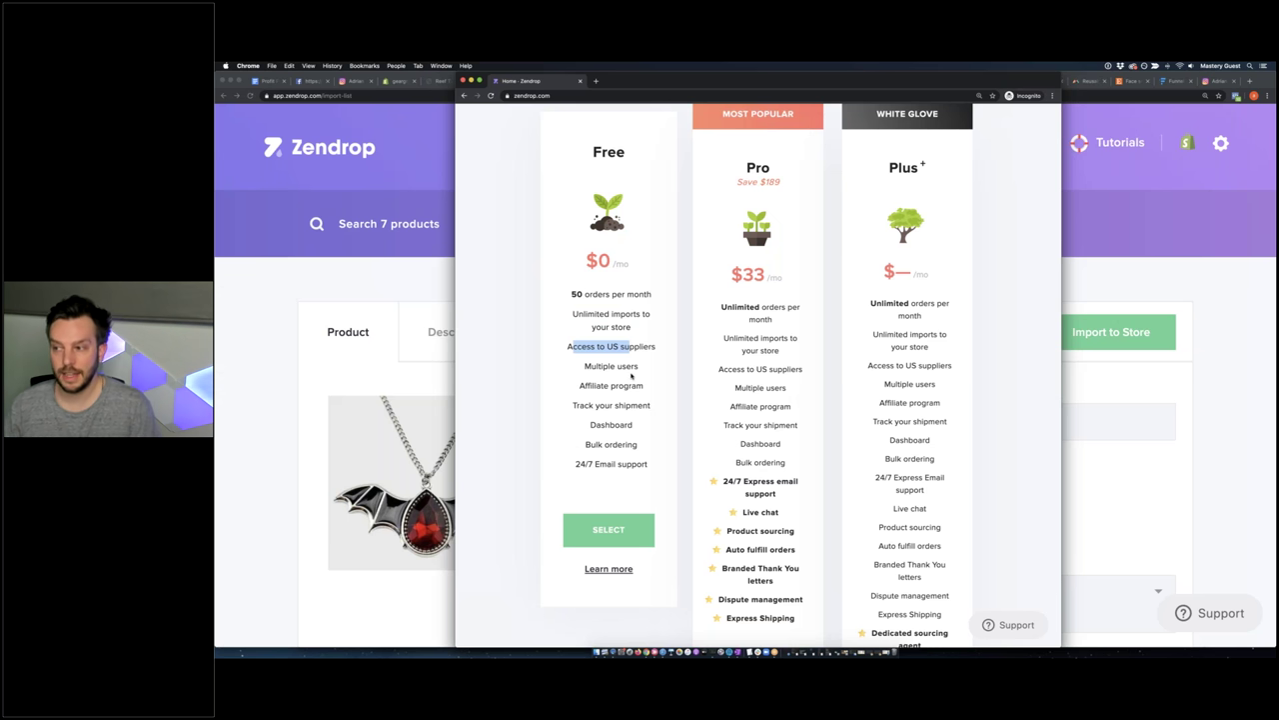
drag(584, 443, 648, 448)
click(647, 449)
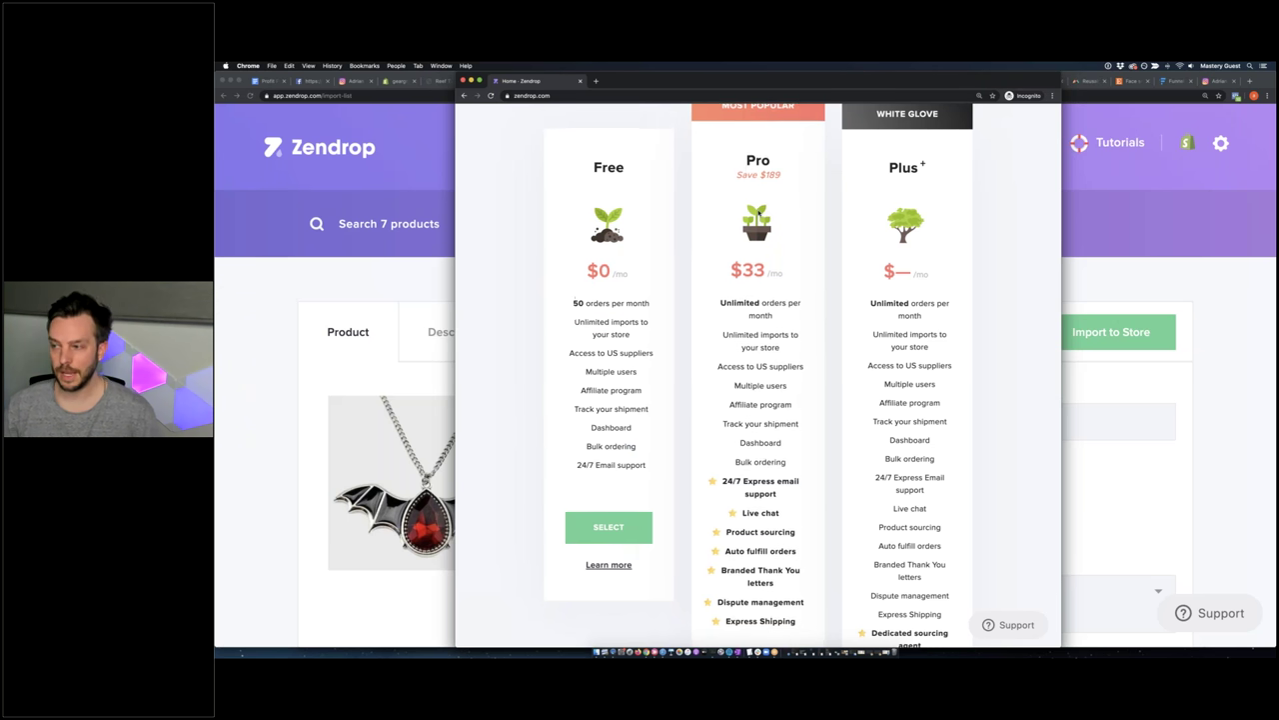
Examine the Pro plan's starred extras, from 24/7 Express email support to Express Shipping, alongside the other plans
scroll(900, 350, down, 2)
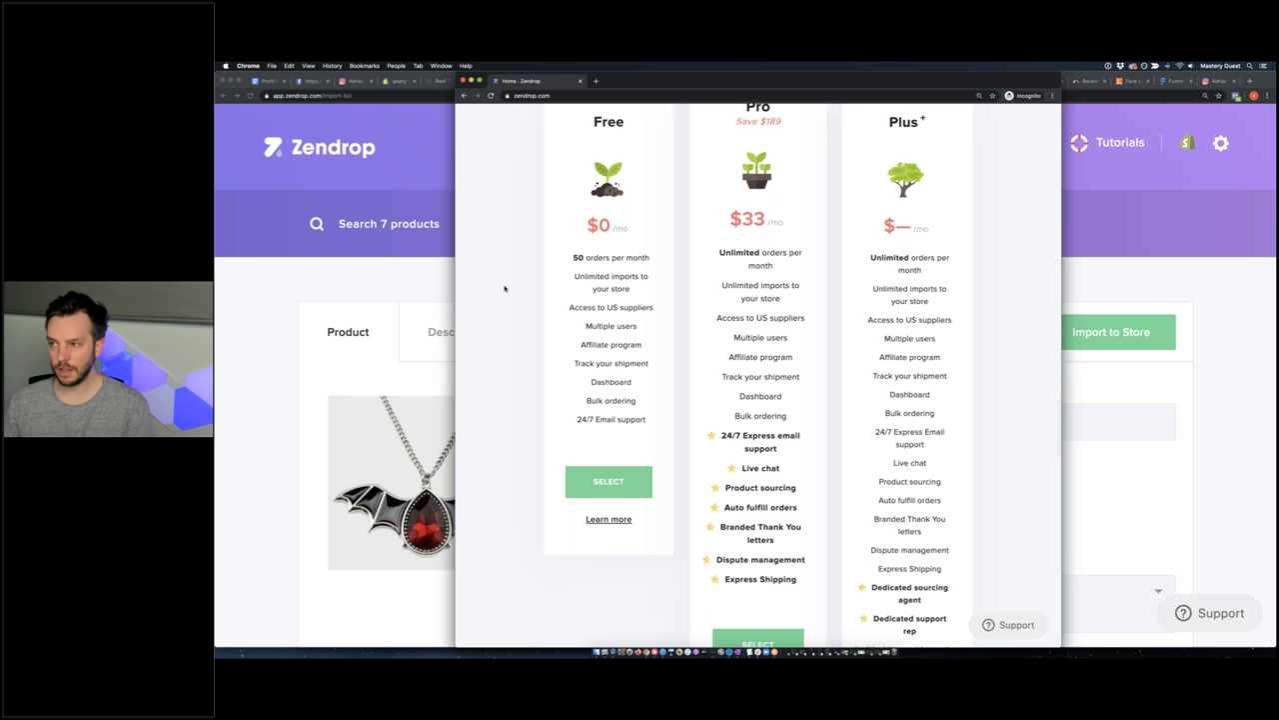
scroll(757, 375, down, 1)
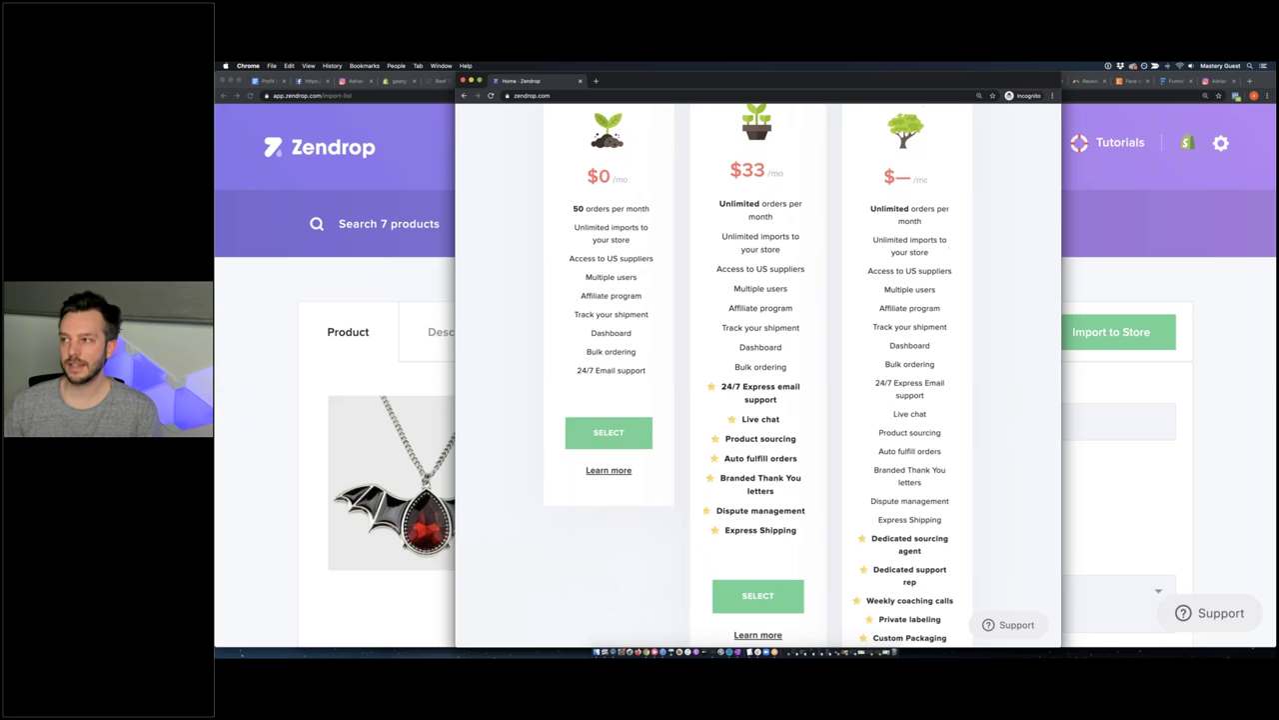
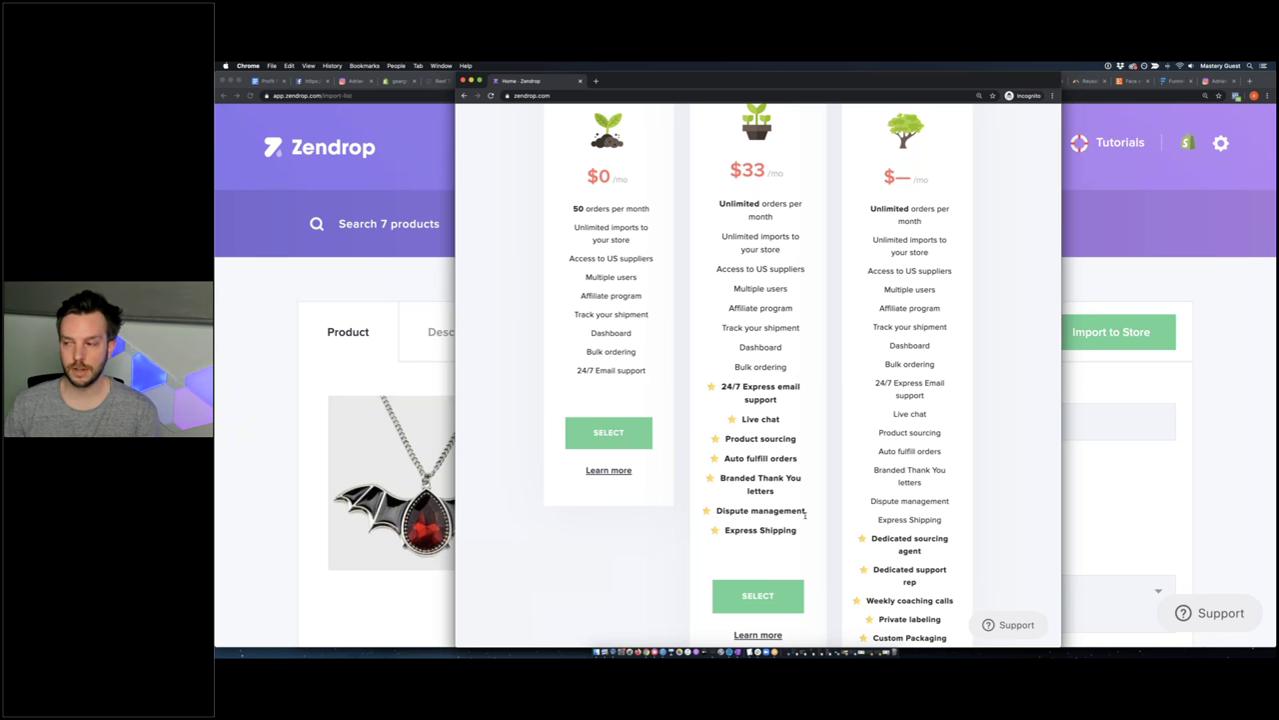
scroll(790, 527, down, 1)
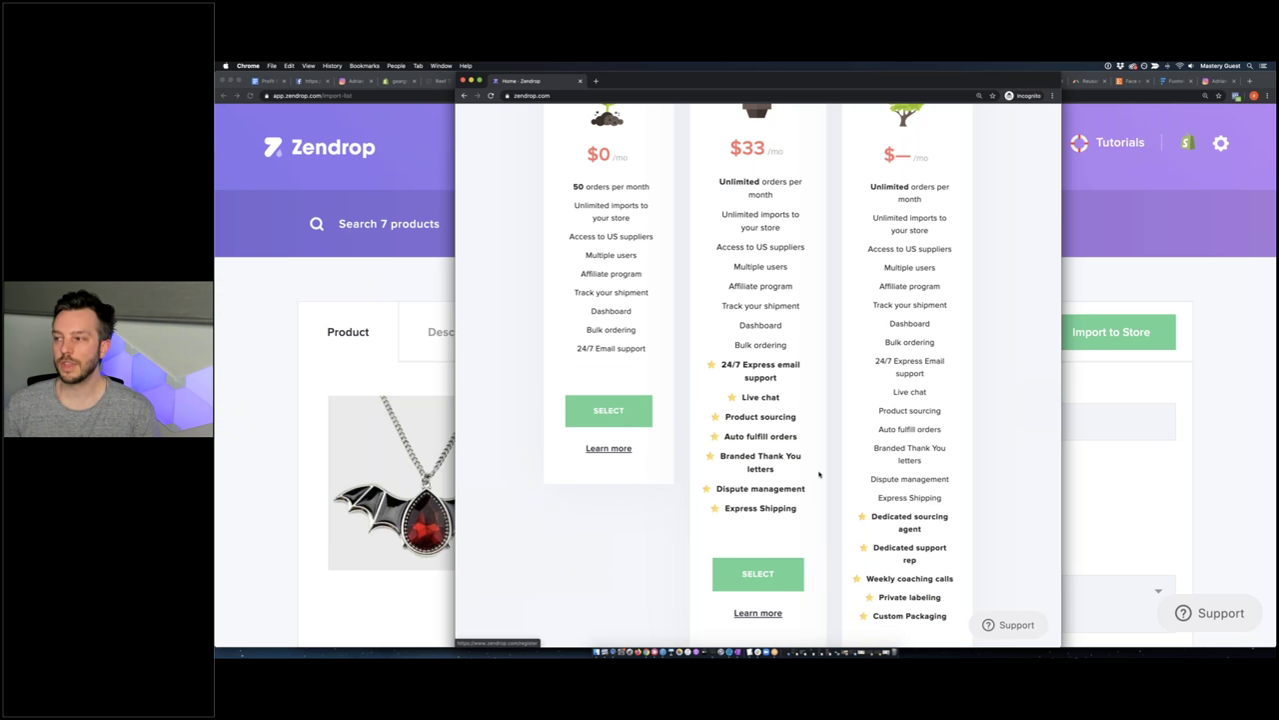
scroll(819, 475, up, 3)
scroll(820, 475, down, 2)
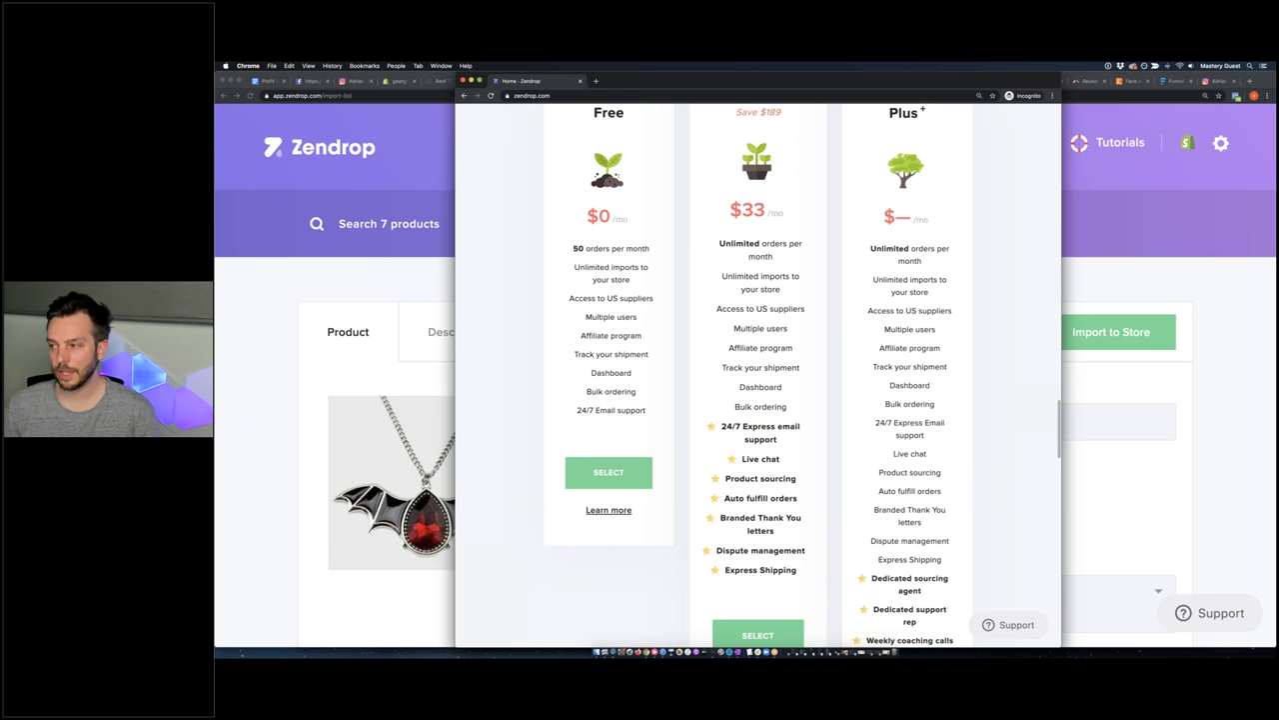
scroll(911, 172, down, 1)
scroll(912, 172, up, 2)
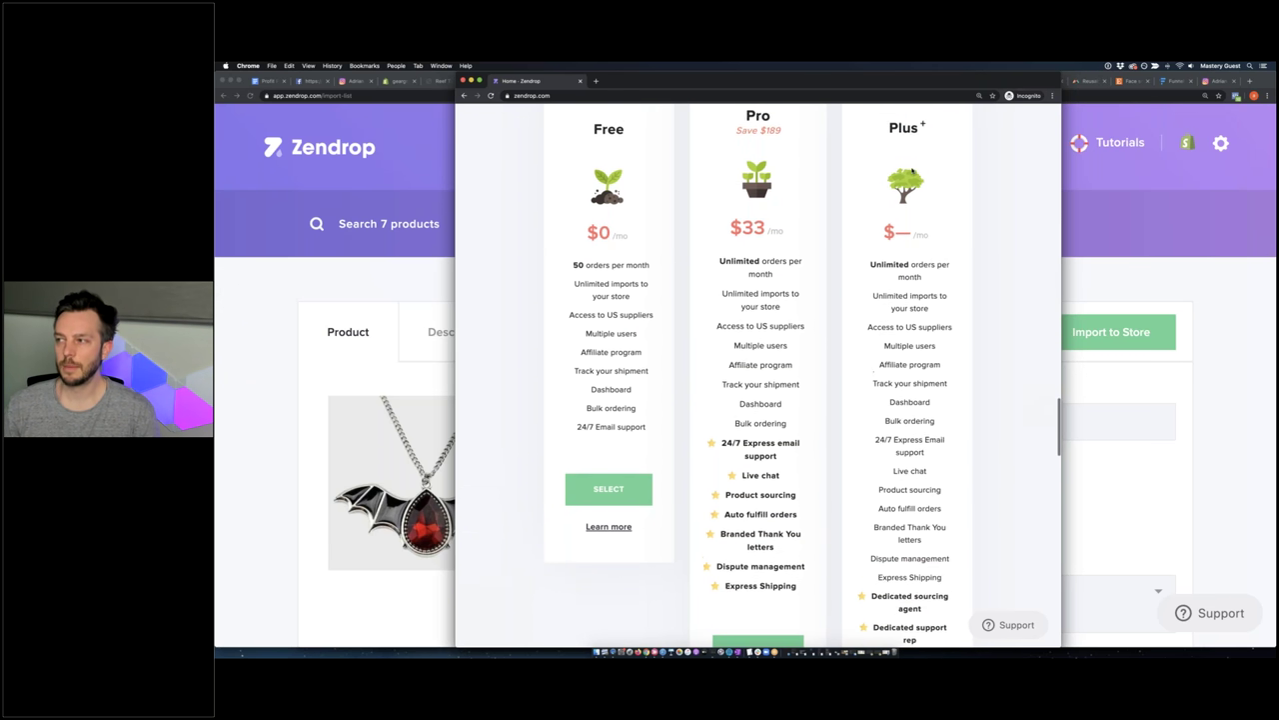
Review the Plus plan's starred extras, highlighting the dedicated support rep, private labeling and custom packaging
scroll(911, 172, up, 2)
scroll(917, 200, down, 4)
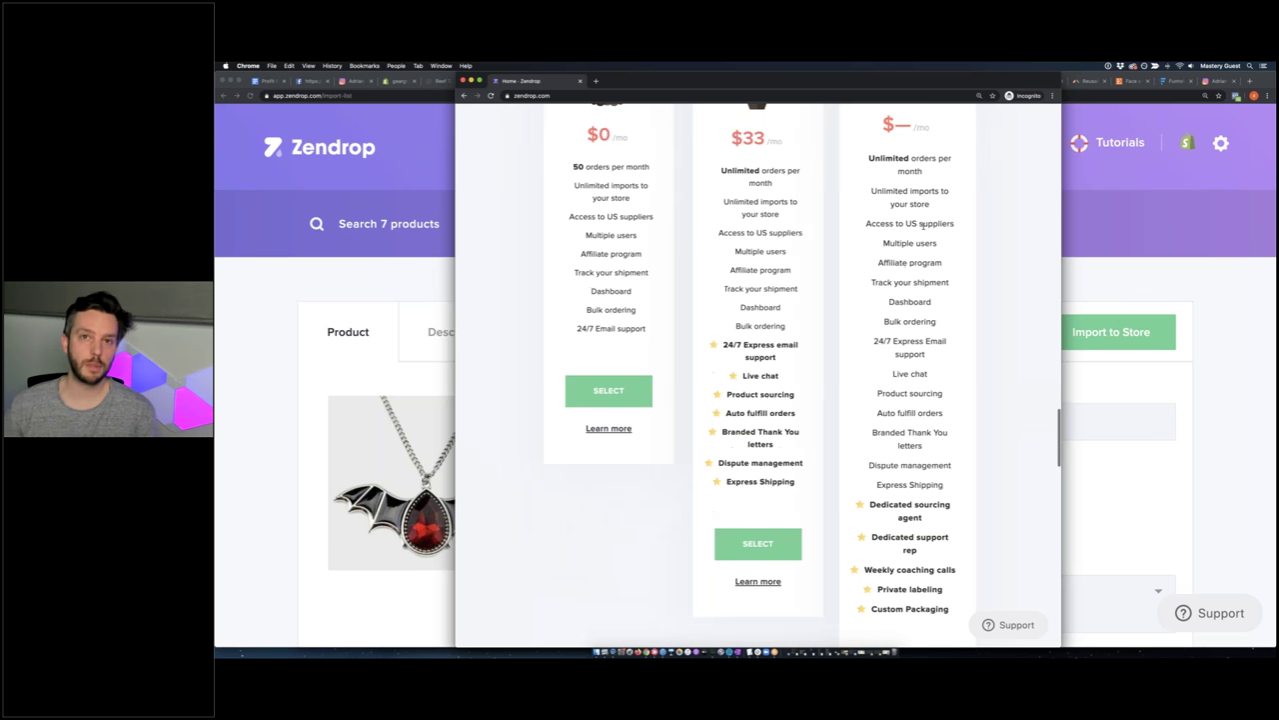
scroll(922, 227, down, 2)
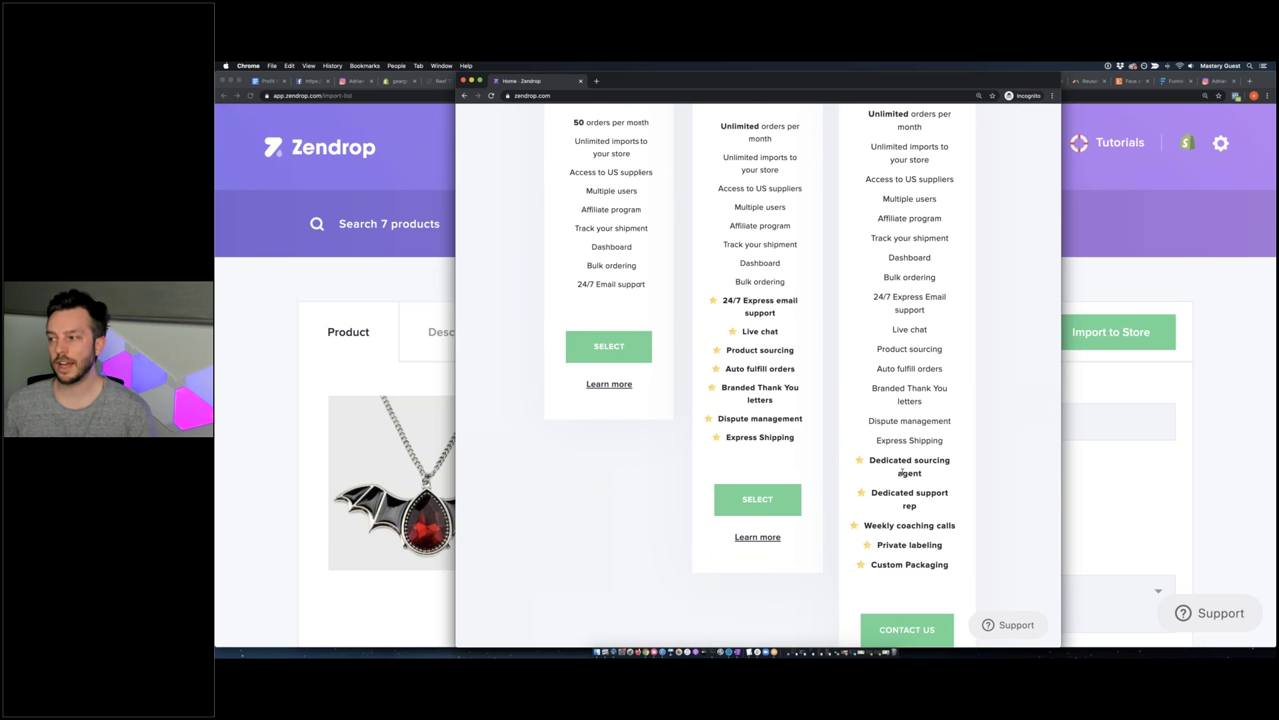
drag(875, 460, 899, 520)
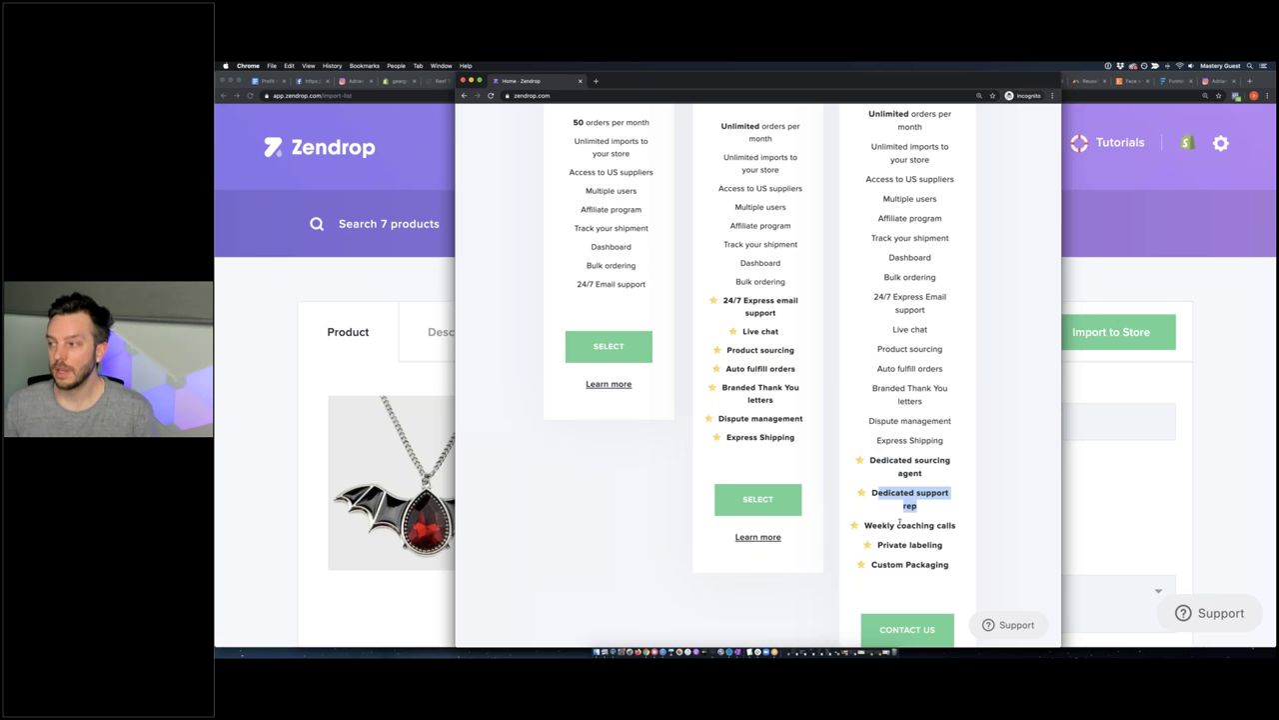
click(908, 544)
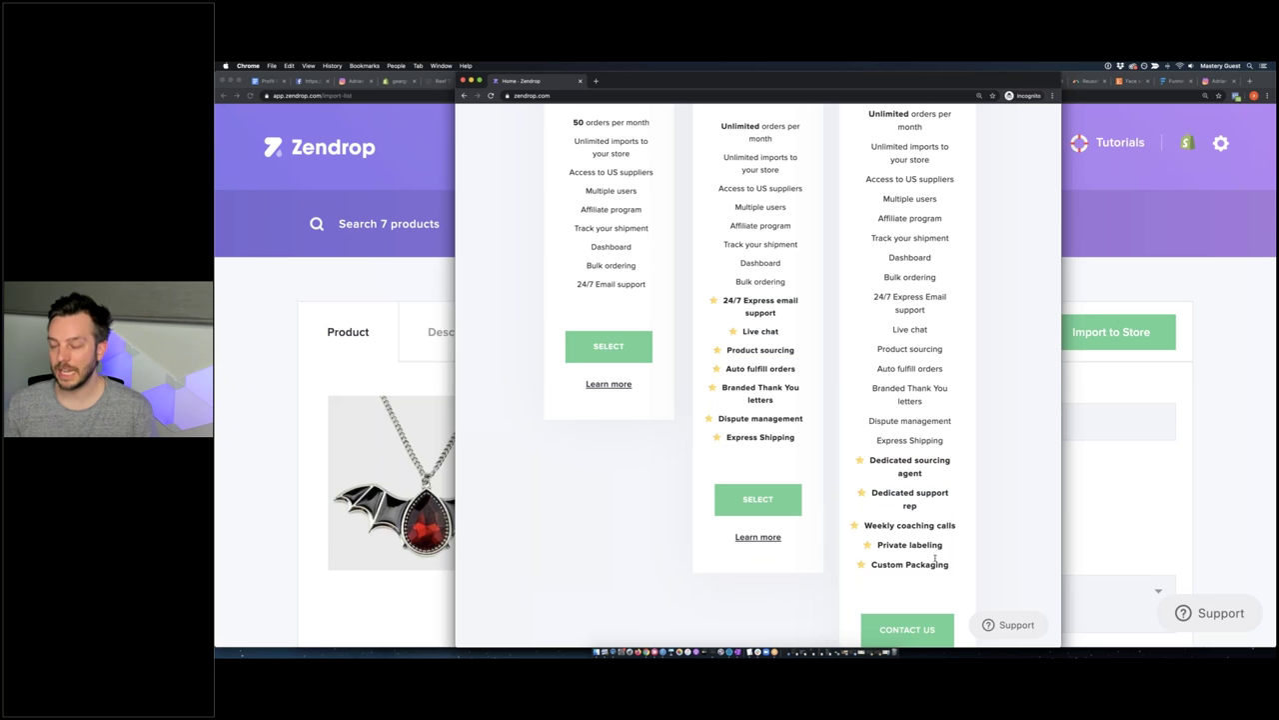
scroll(940, 546, down, 1)
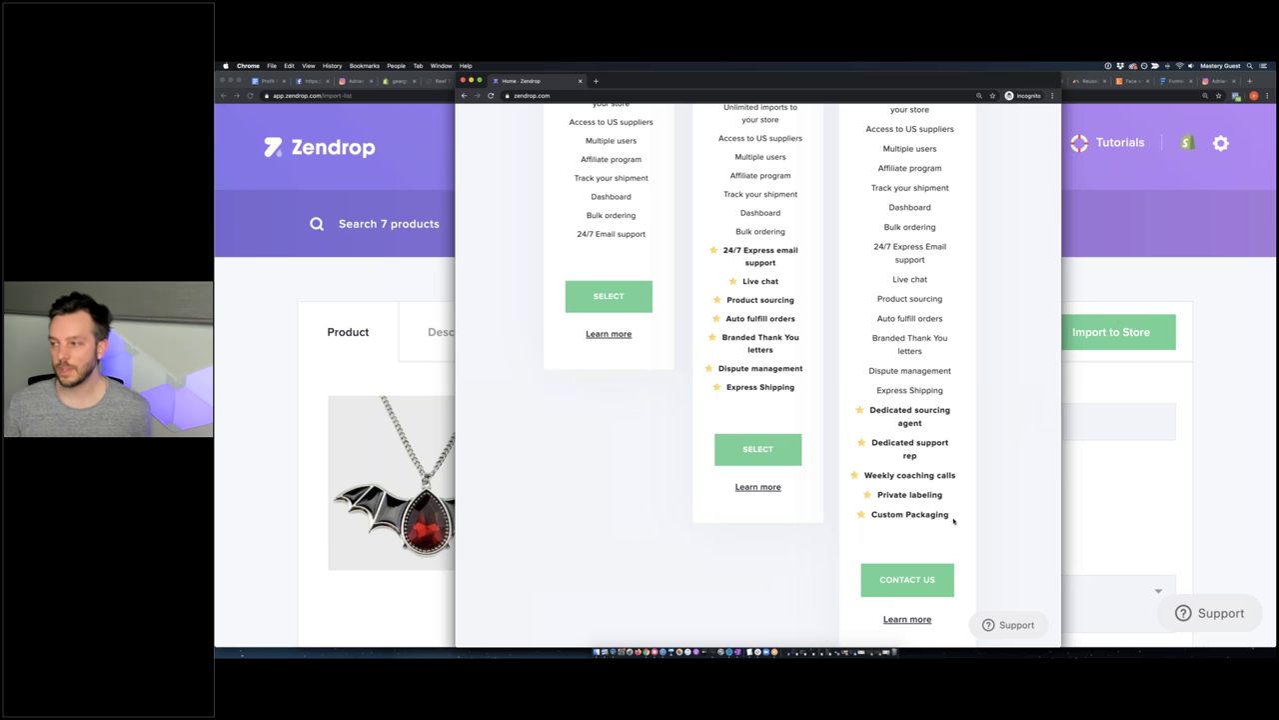
drag(951, 520, 880, 494)
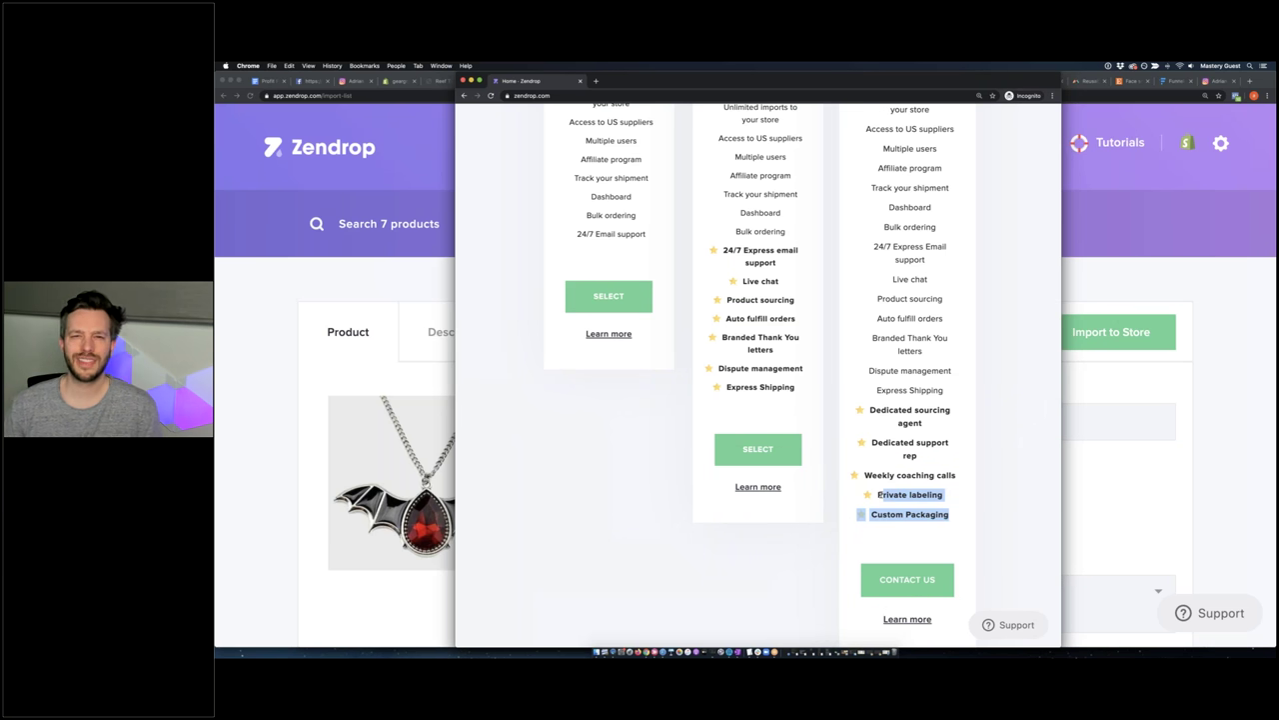
Go to the homepage's FAQ section and expand the answer to "Do I have to buy inventory ahead of time?"
scroll(896, 494, down, 10)
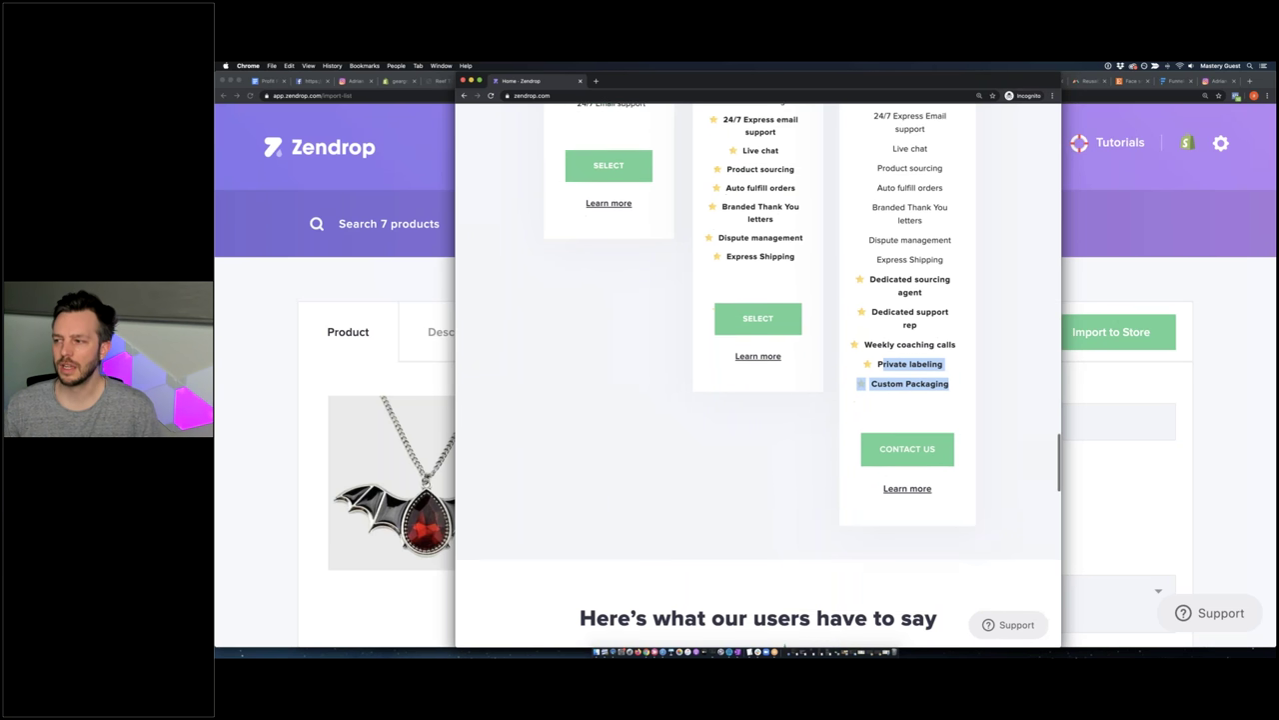
scroll(899, 486, down, 3)
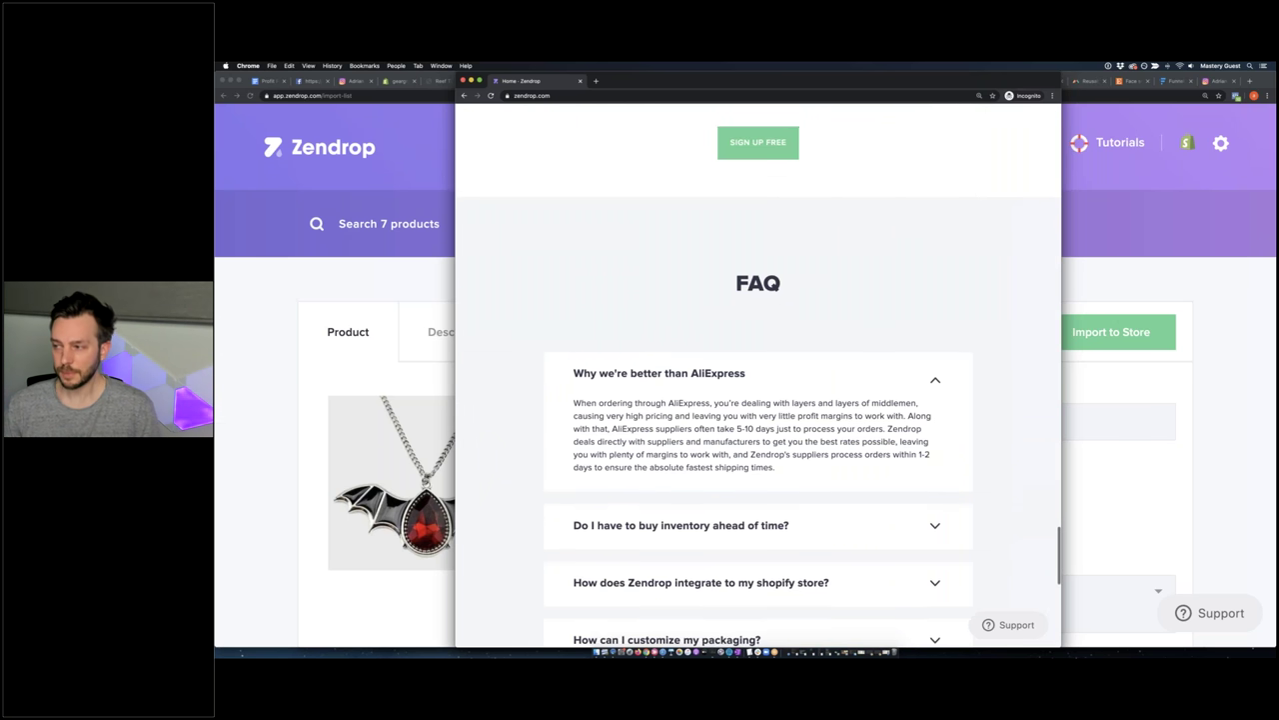
scroll(900, 486, down, 4)
scroll(900, 486, up, 2)
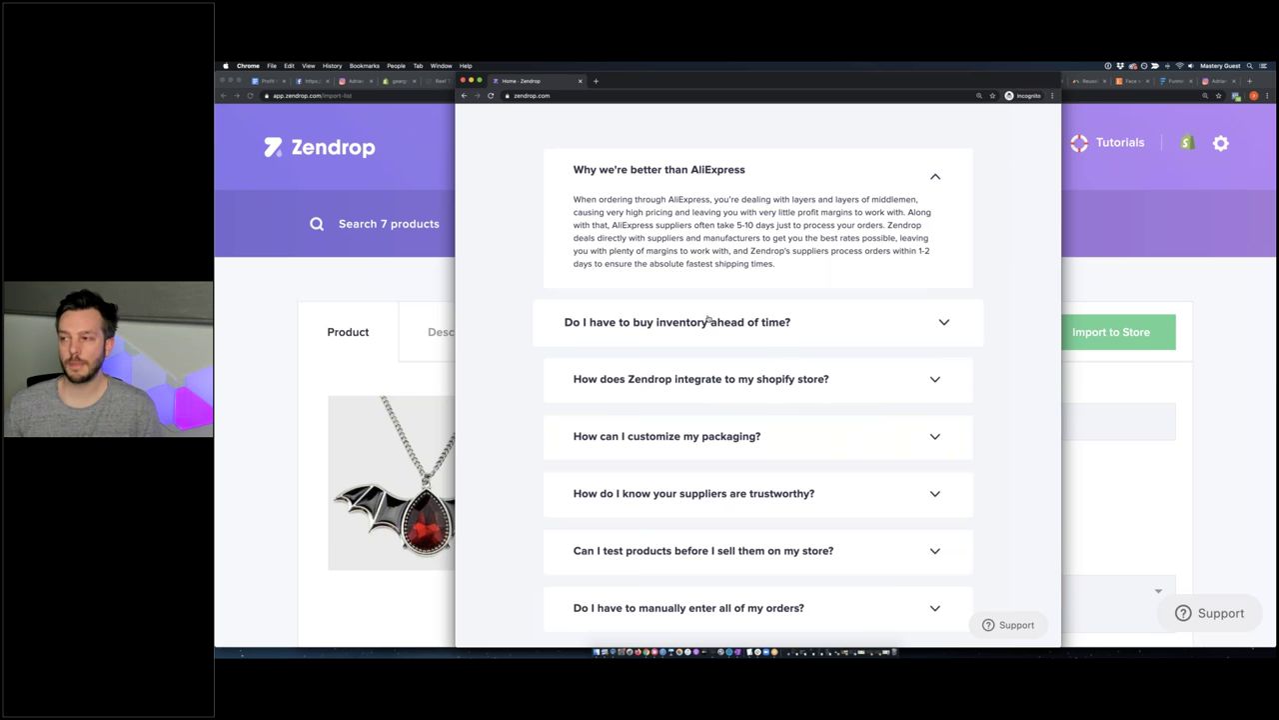
click(745, 326)
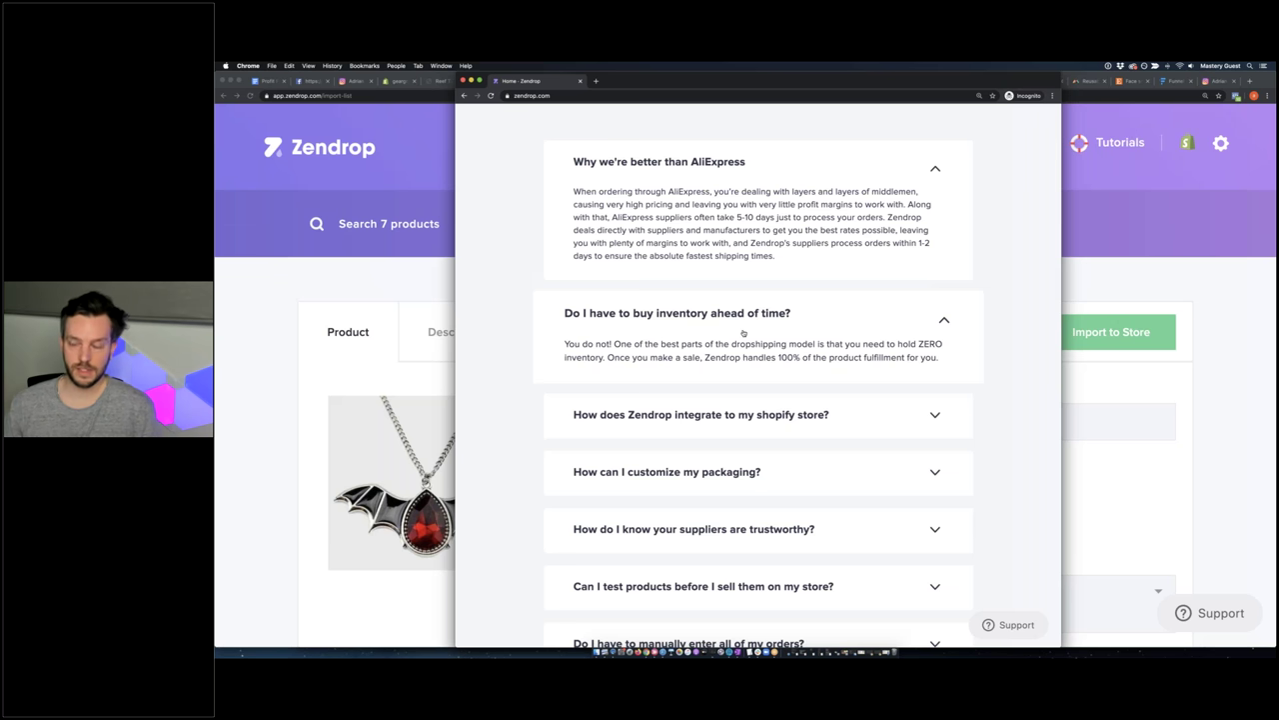
Expand and read the FAQ answers on customizing the packaging and on how trustworthy the suppliers are
scroll(751, 334, down, 3)
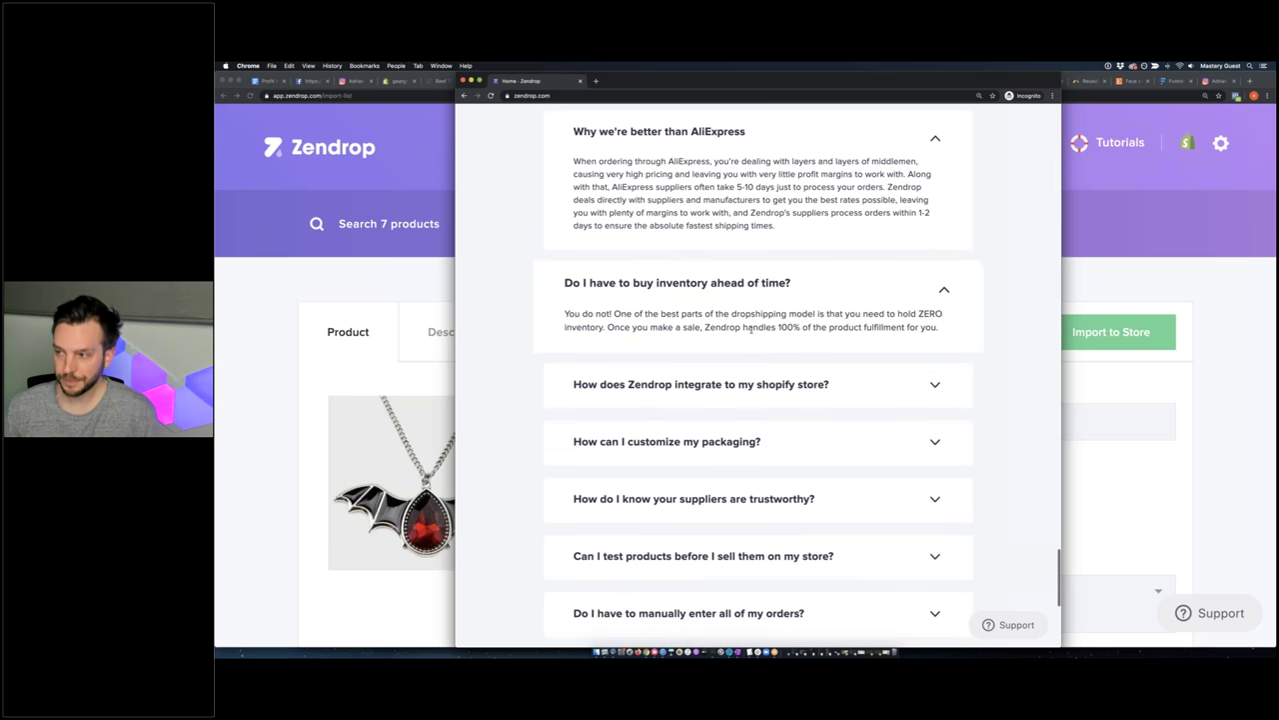
click(760, 353)
scroll(760, 353, down, 3)
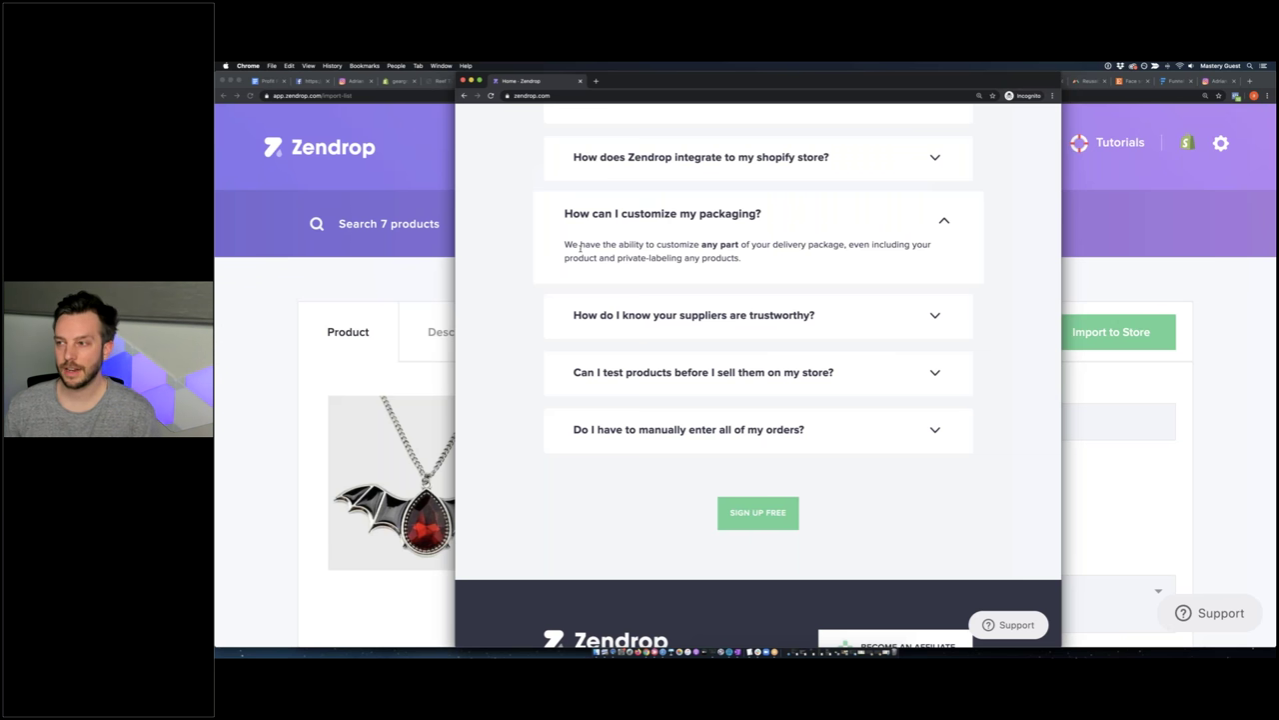
click(672, 315)
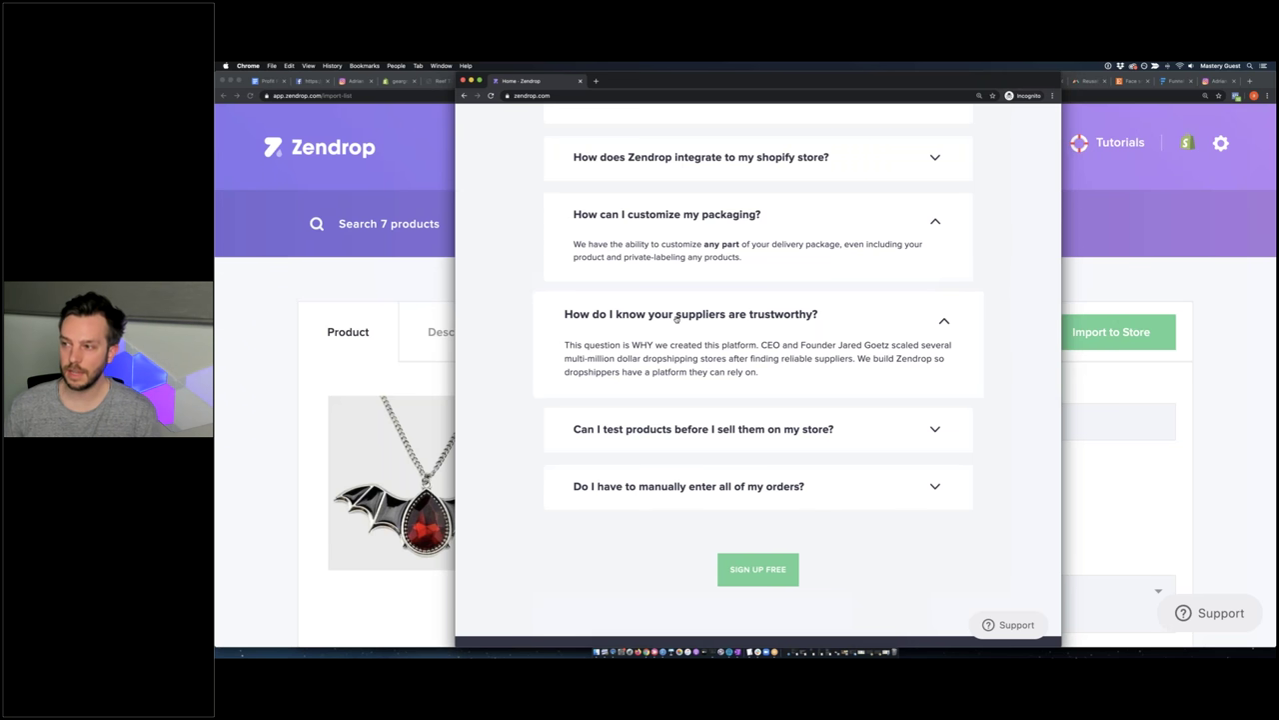
scroll(671, 317, down, 2)
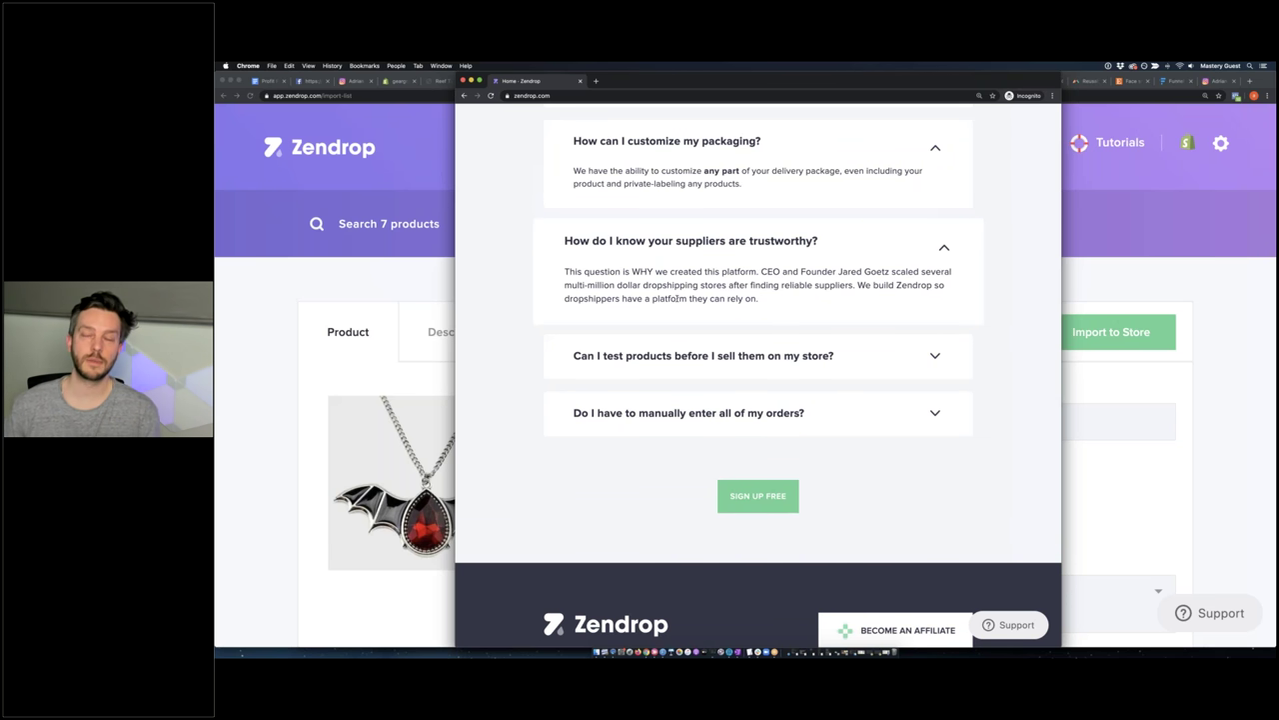
Return to the start of the homepage, switch back to the Zendrop app and view its dashboard with the sales chart and overview
scroll(677, 298, up, 20)
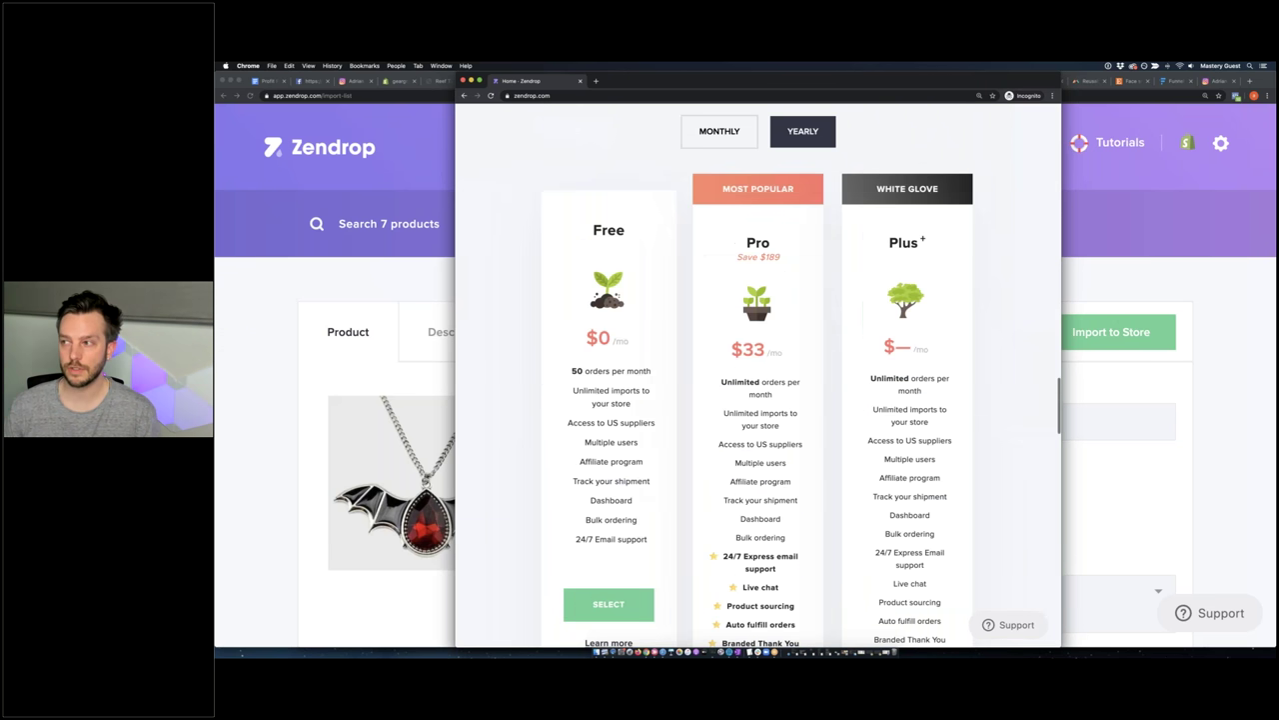
scroll(757, 375, up, 6)
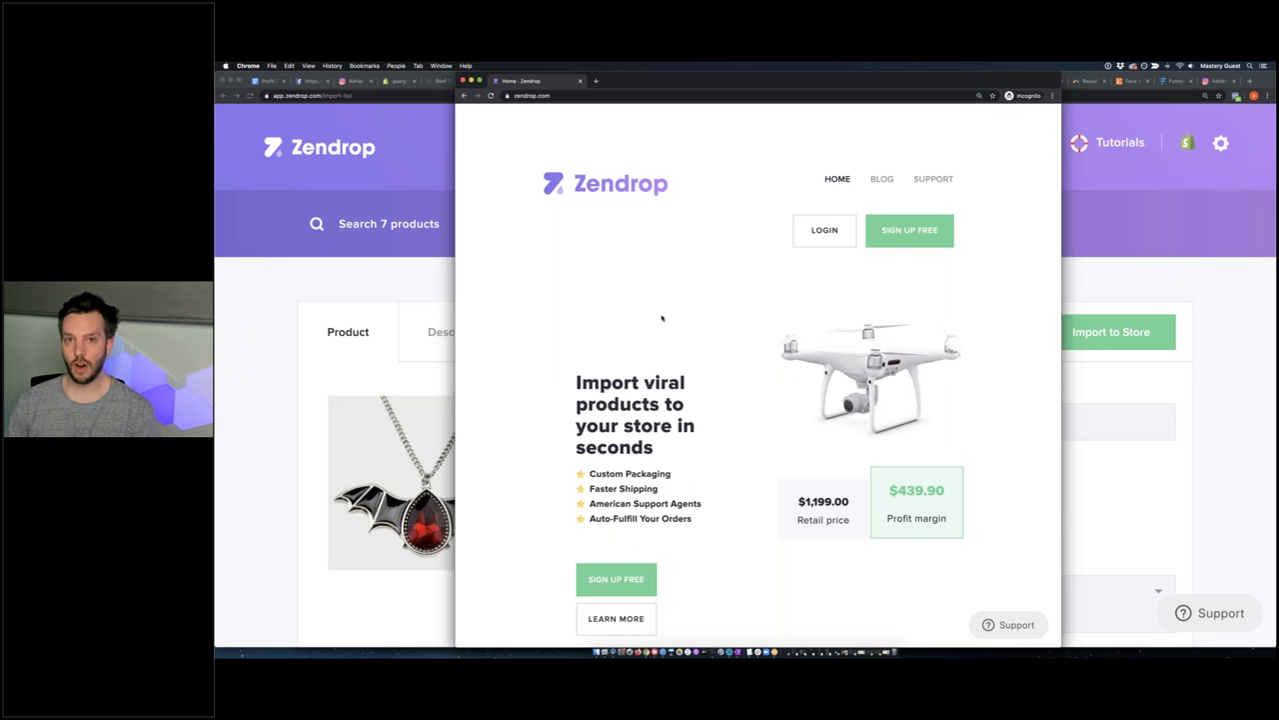
click(406, 204)
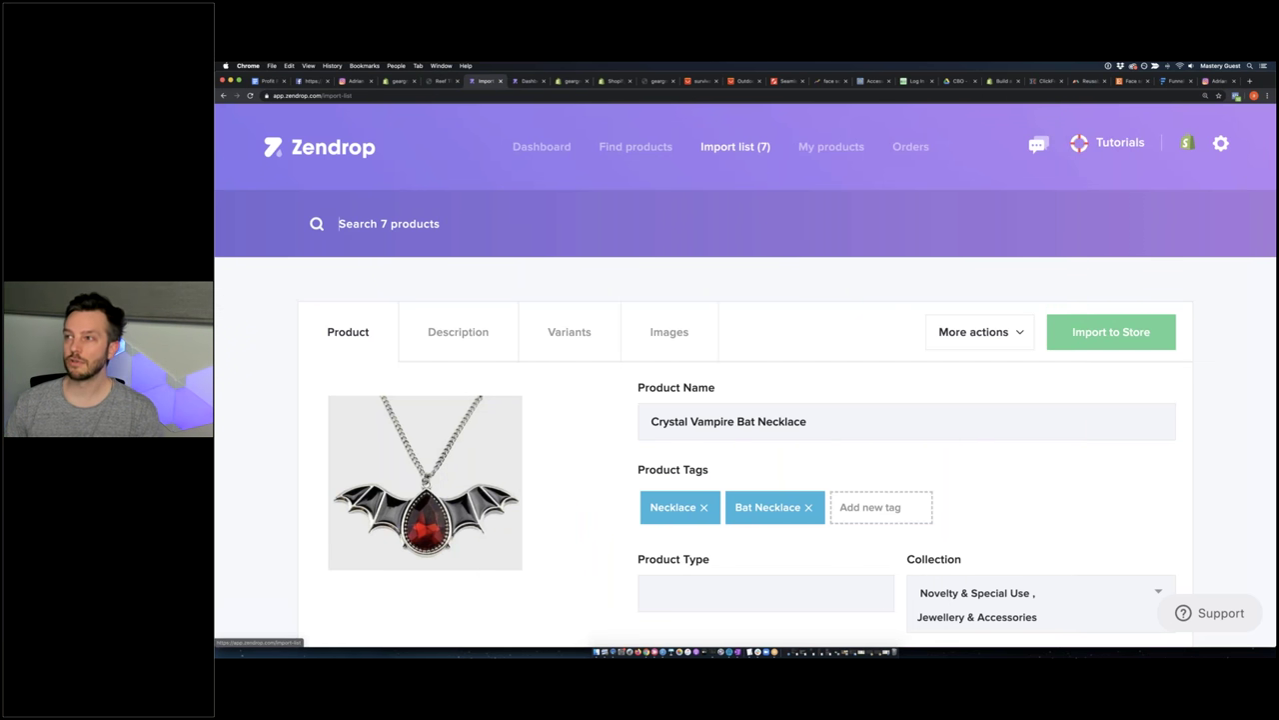
click(544, 78)
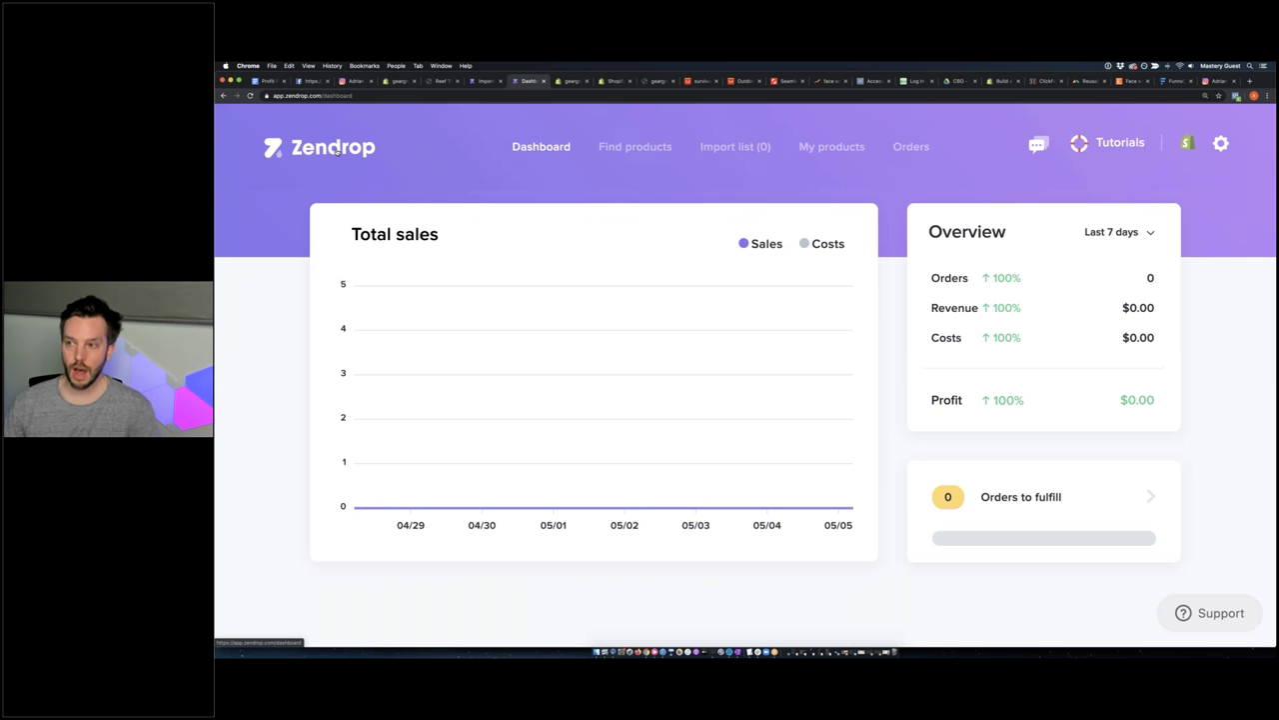
mouse_move(416, 506)
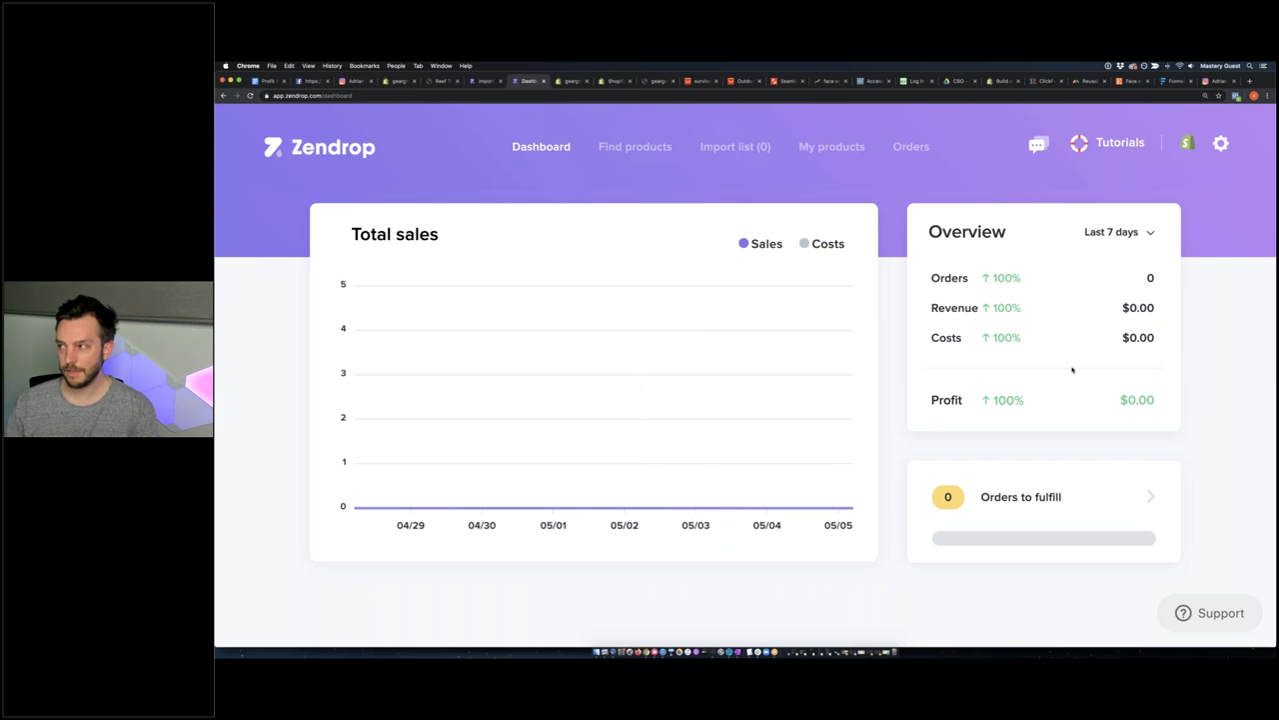
Open the orders to fulfill from the dashboard and read the explanation of the Auto fulfill option
click(1143, 497)
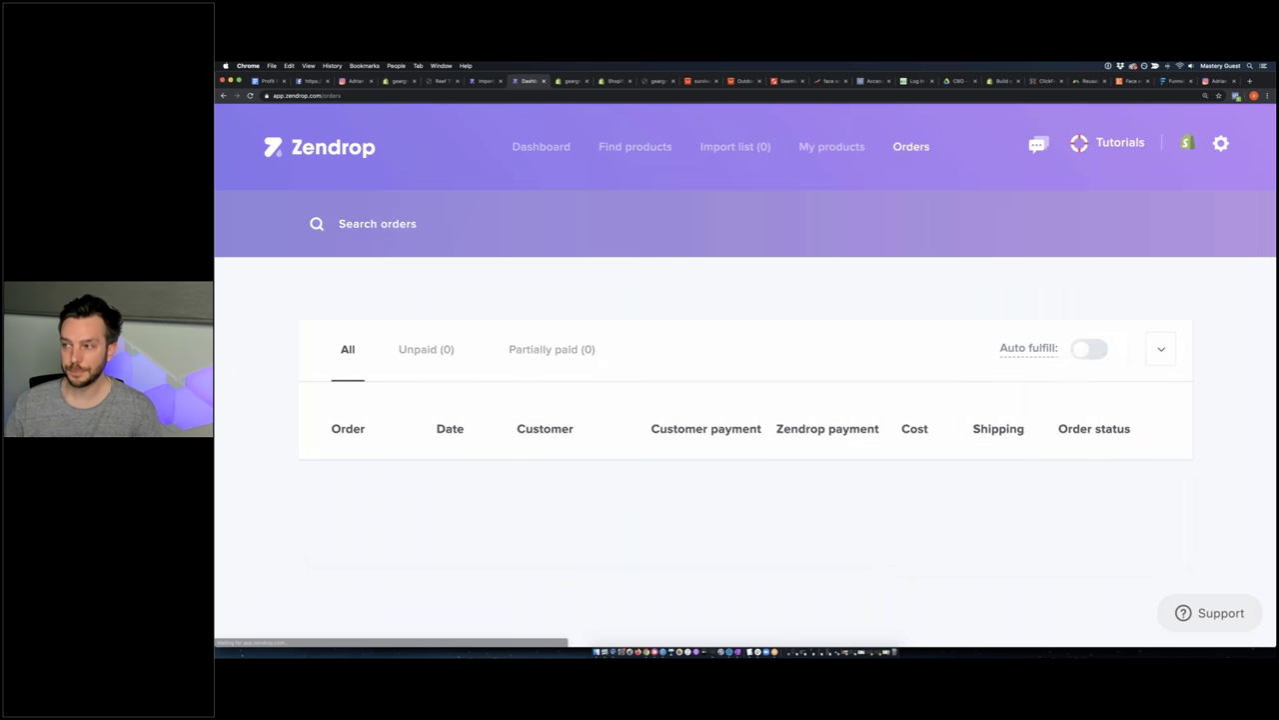
scroll(1008, 464, down, 3)
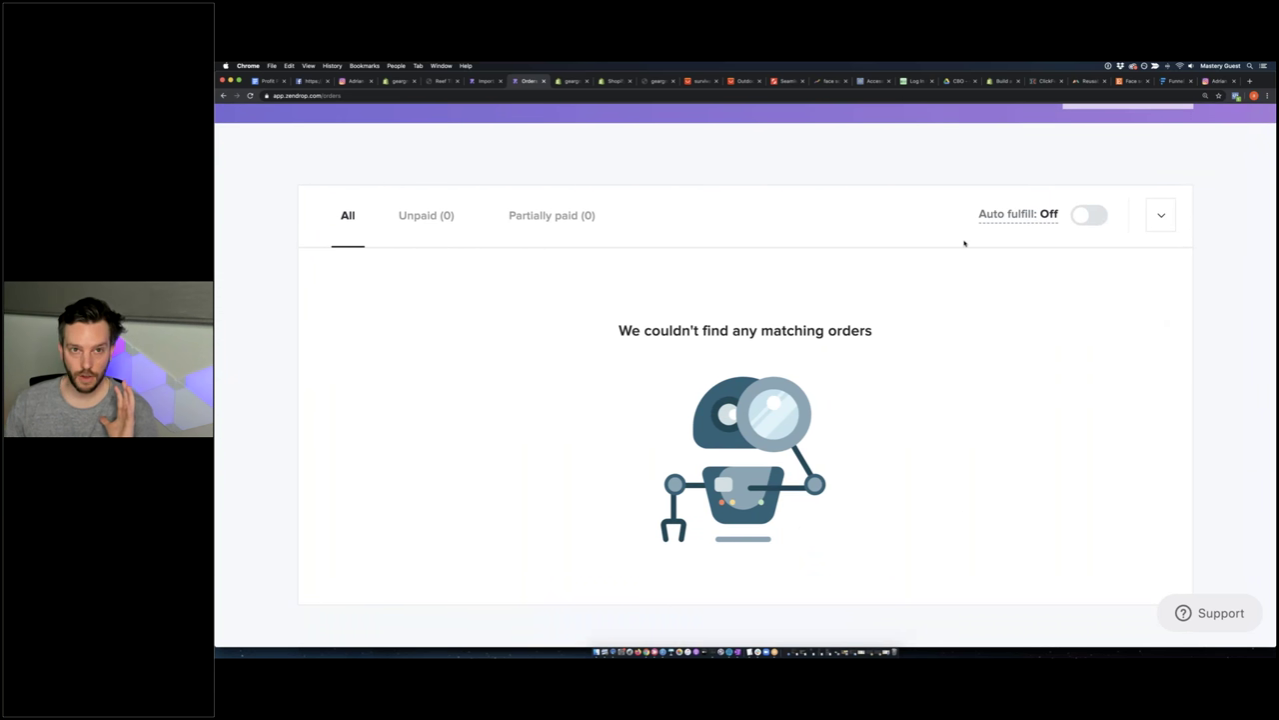
mouse_move(1041, 218)
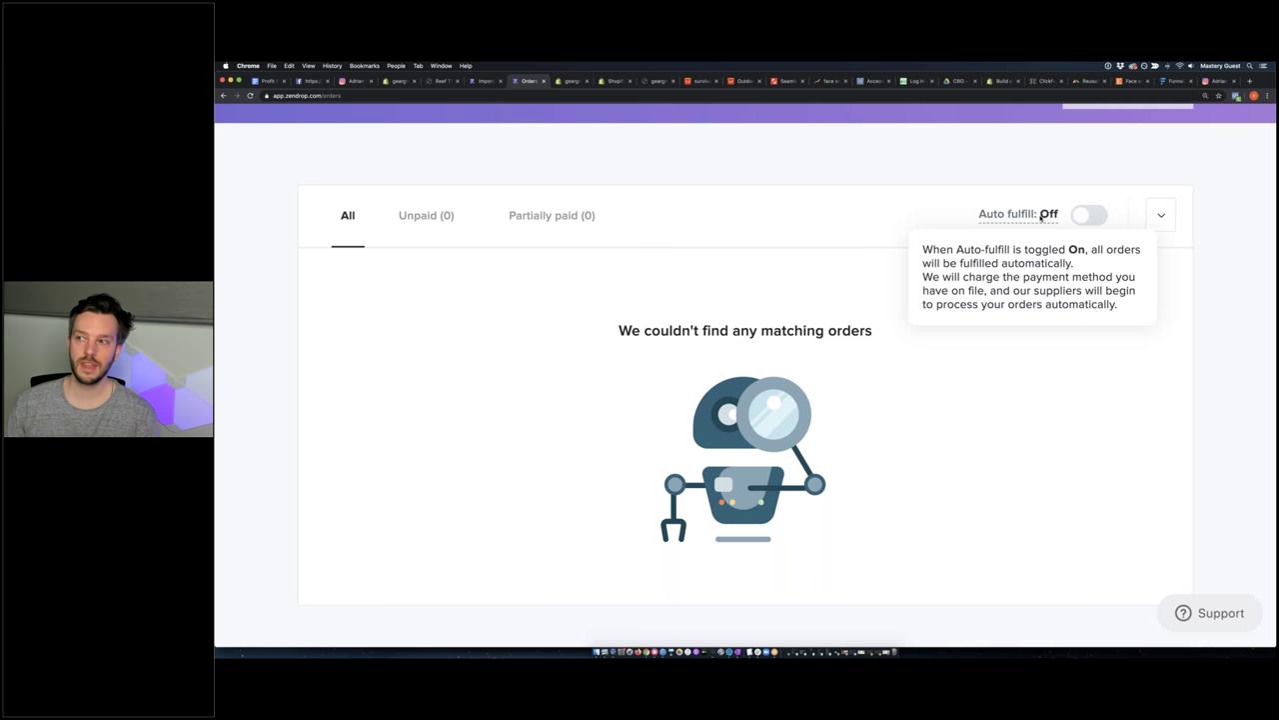
Check the live chat availability, look over Zendrop's list of support tutorials and return to the Orders page
scroll(1042, 215, up, 3)
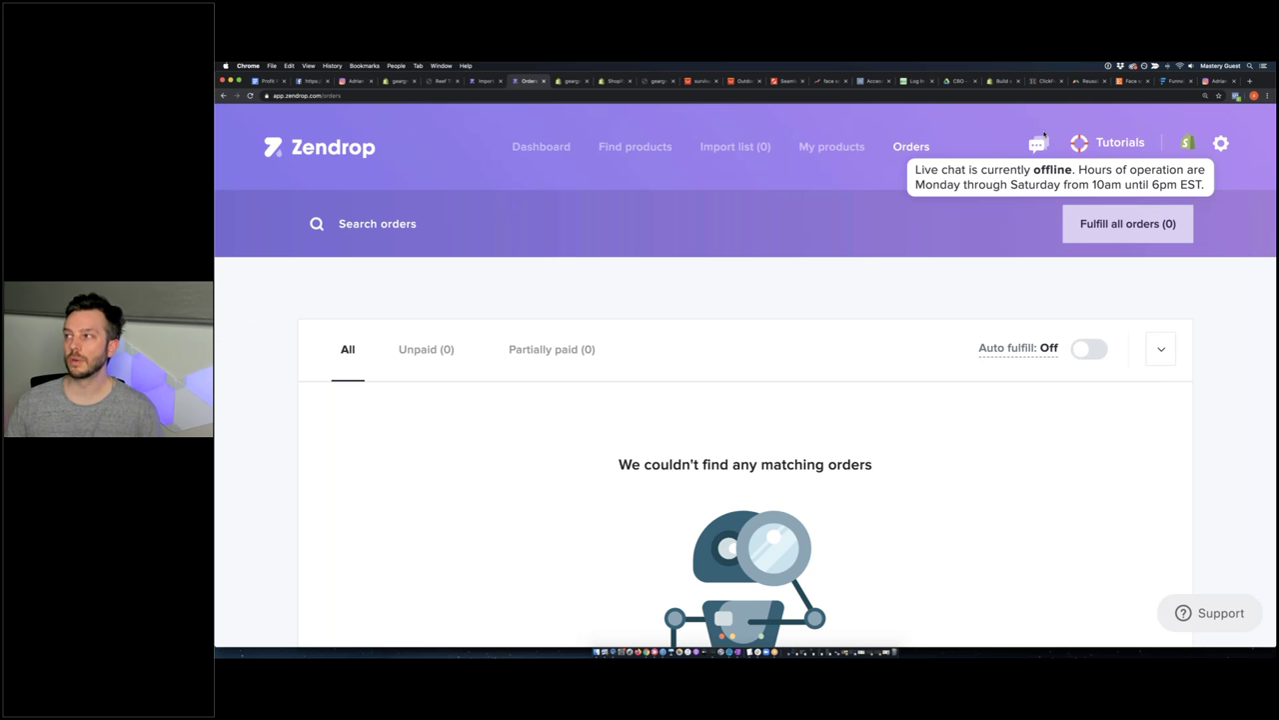
click(1094, 145)
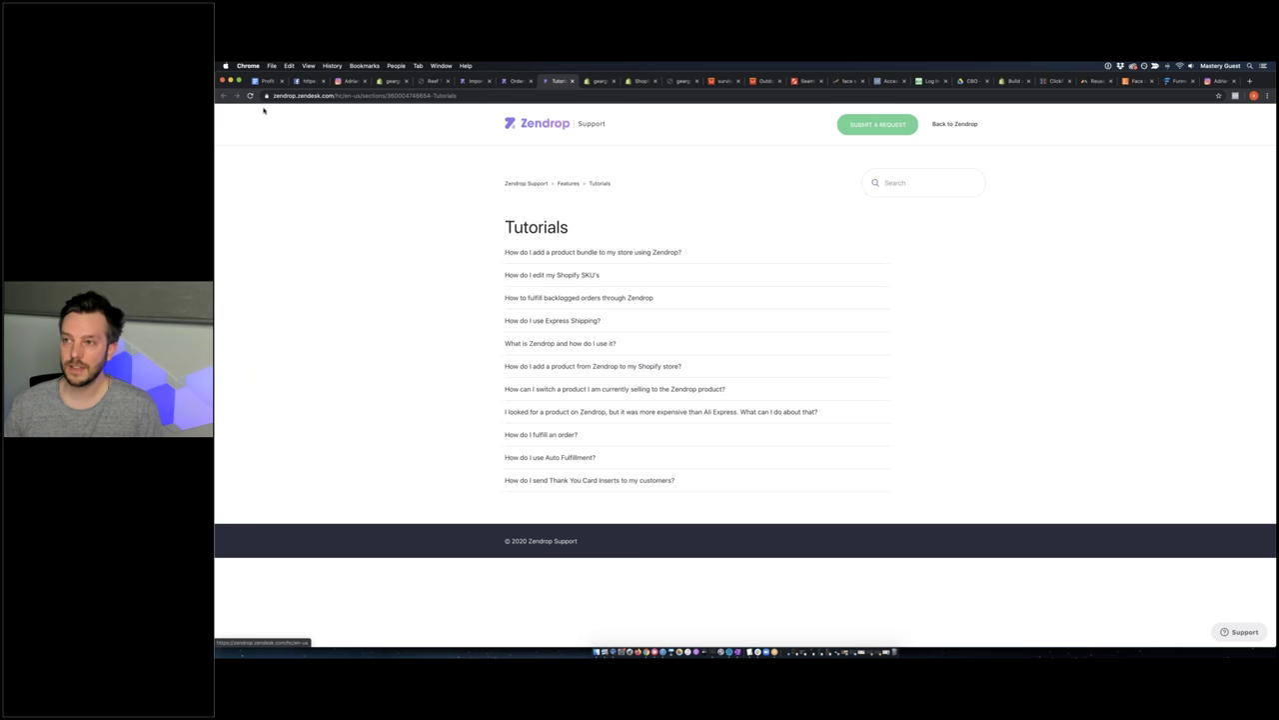
click(516, 80)
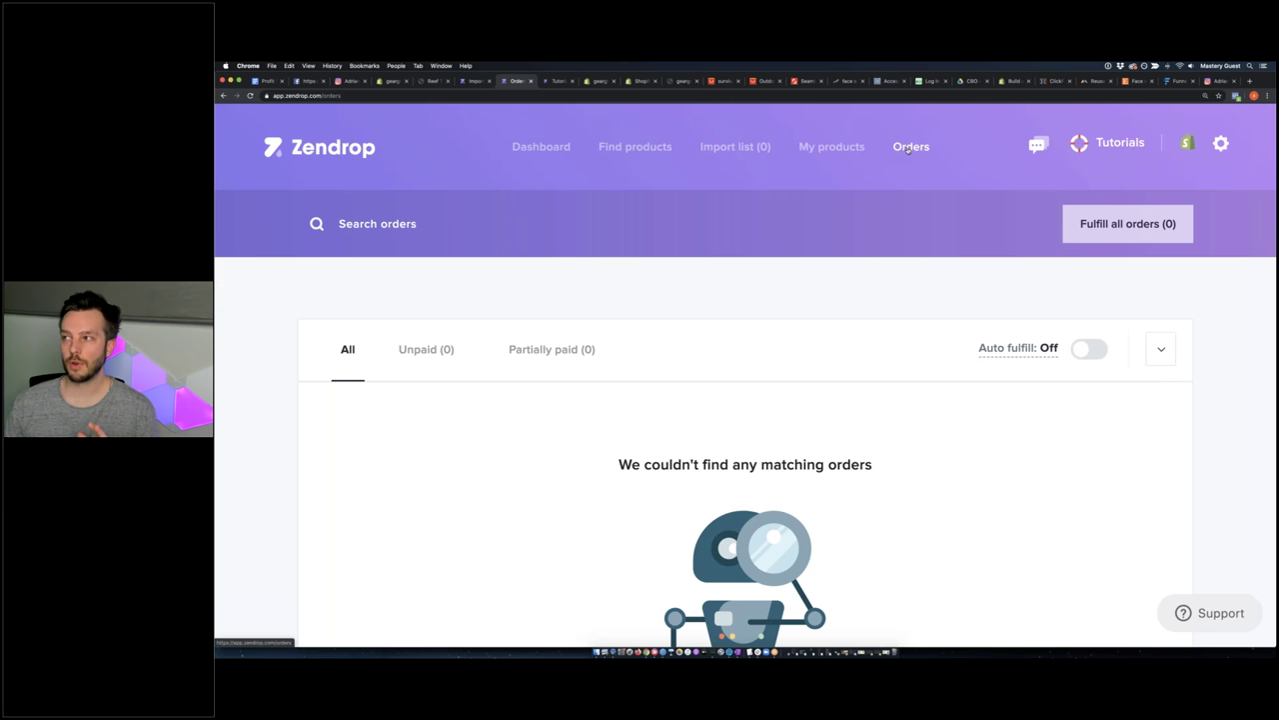
Open the list of own products in Zendrop and look over the watches and other items imported to Shopify
click(850, 153)
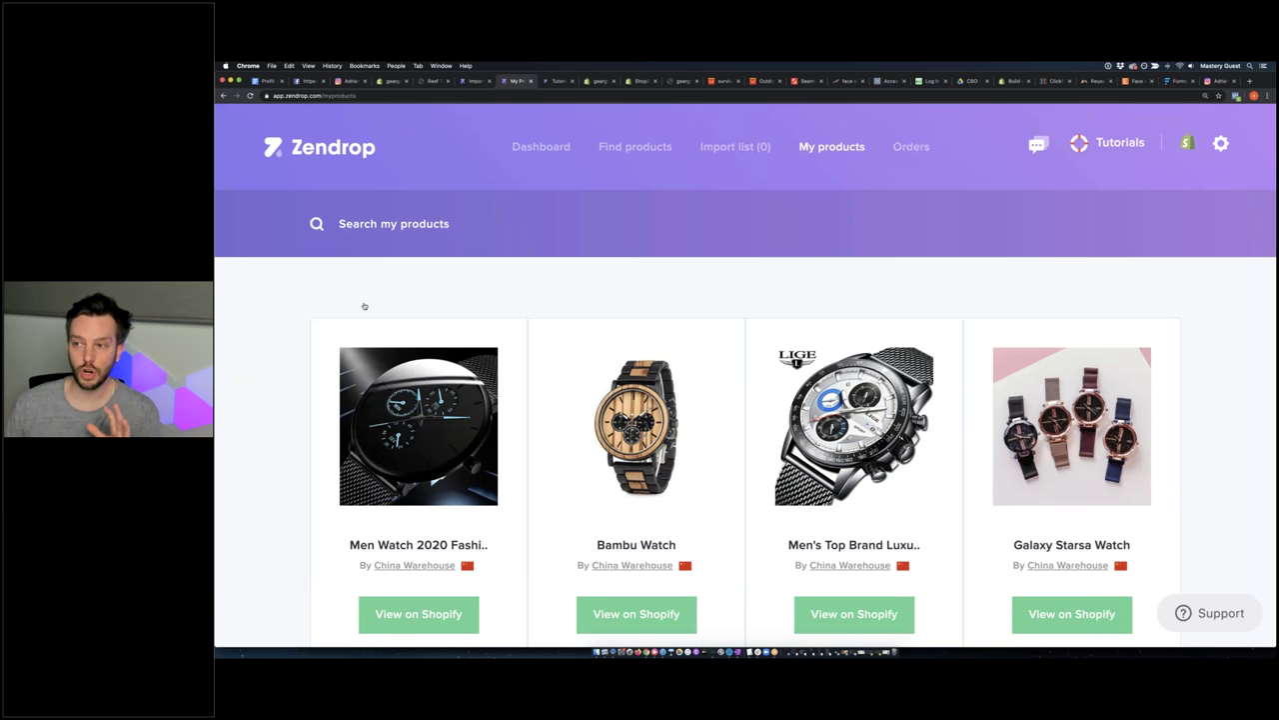
scroll(364, 306, down, 3)
scroll(364, 306, down, 10)
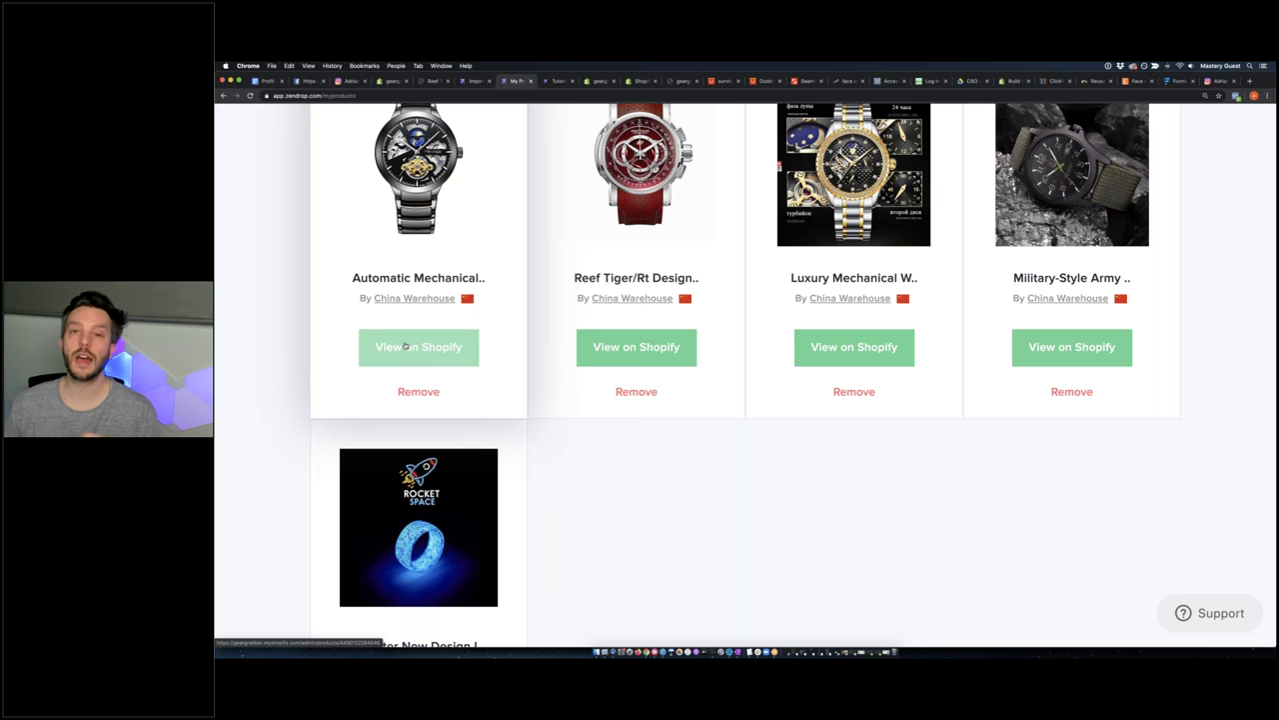
scroll(405, 346, up, 12)
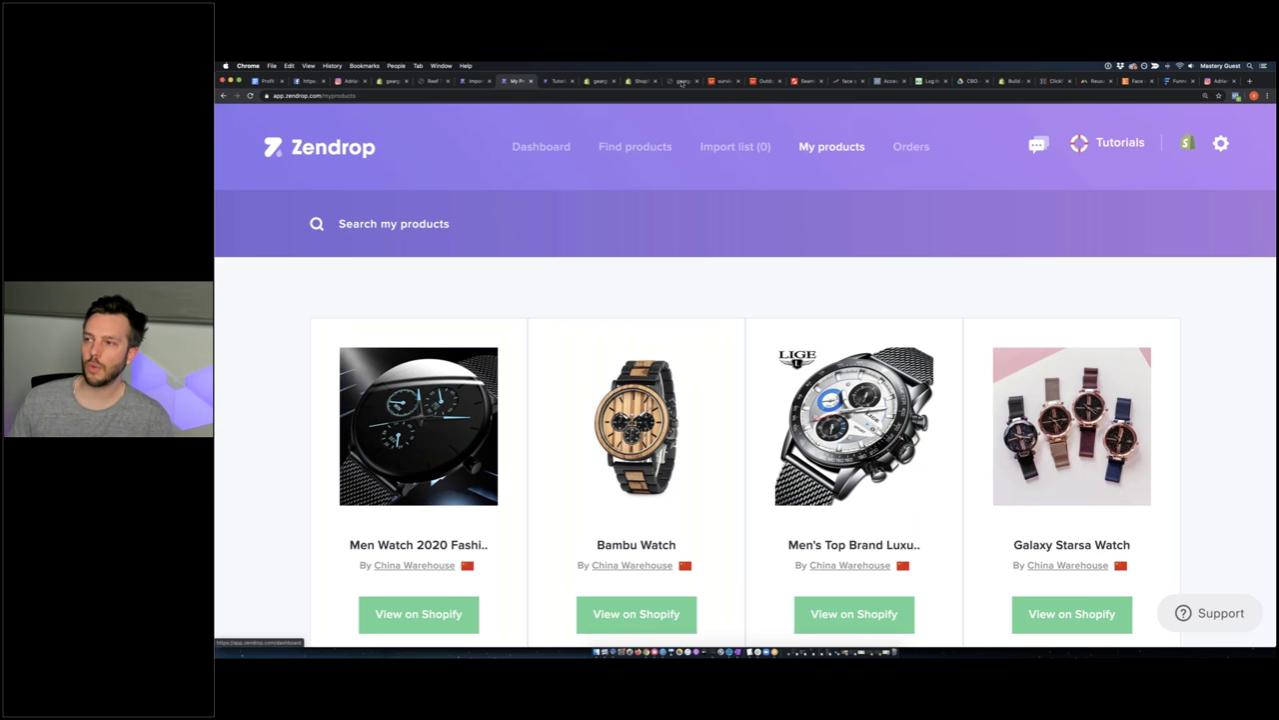
Switch to AliExpress and look over the search results for "survival bracelet"
click(722, 81)
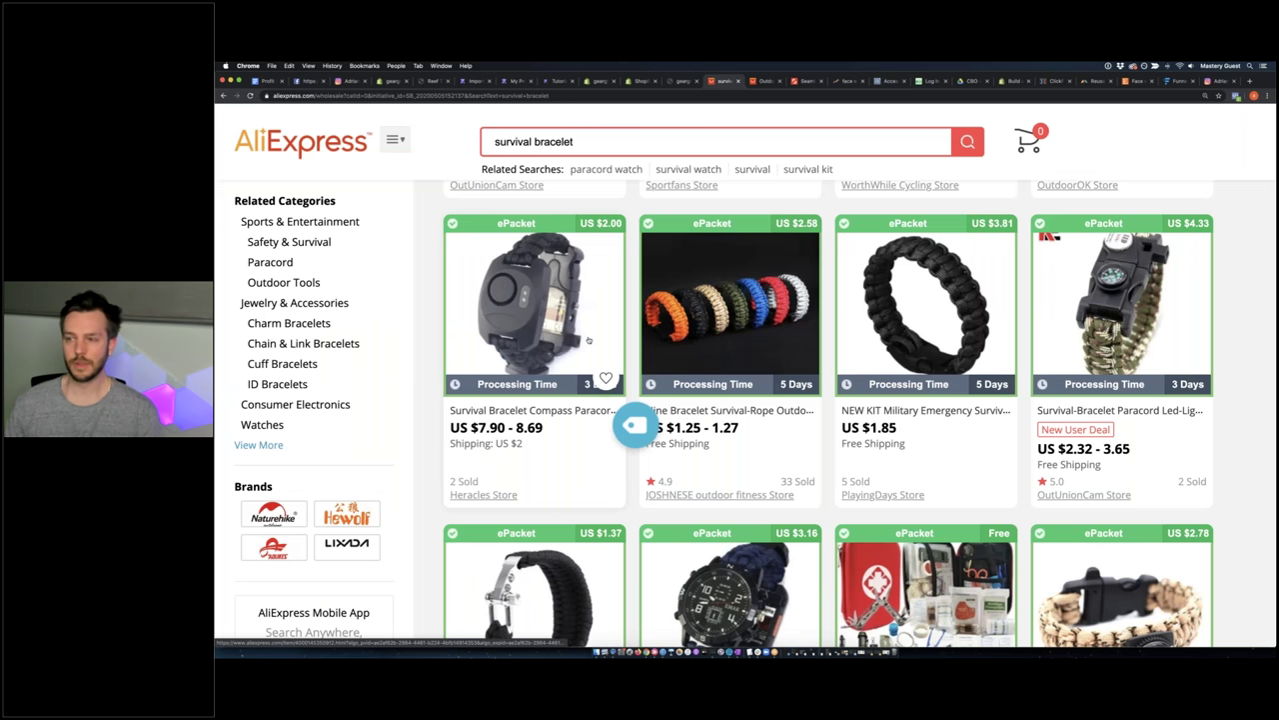
scroll(625, 419, down, 2)
scroll(636, 334, up, 5)
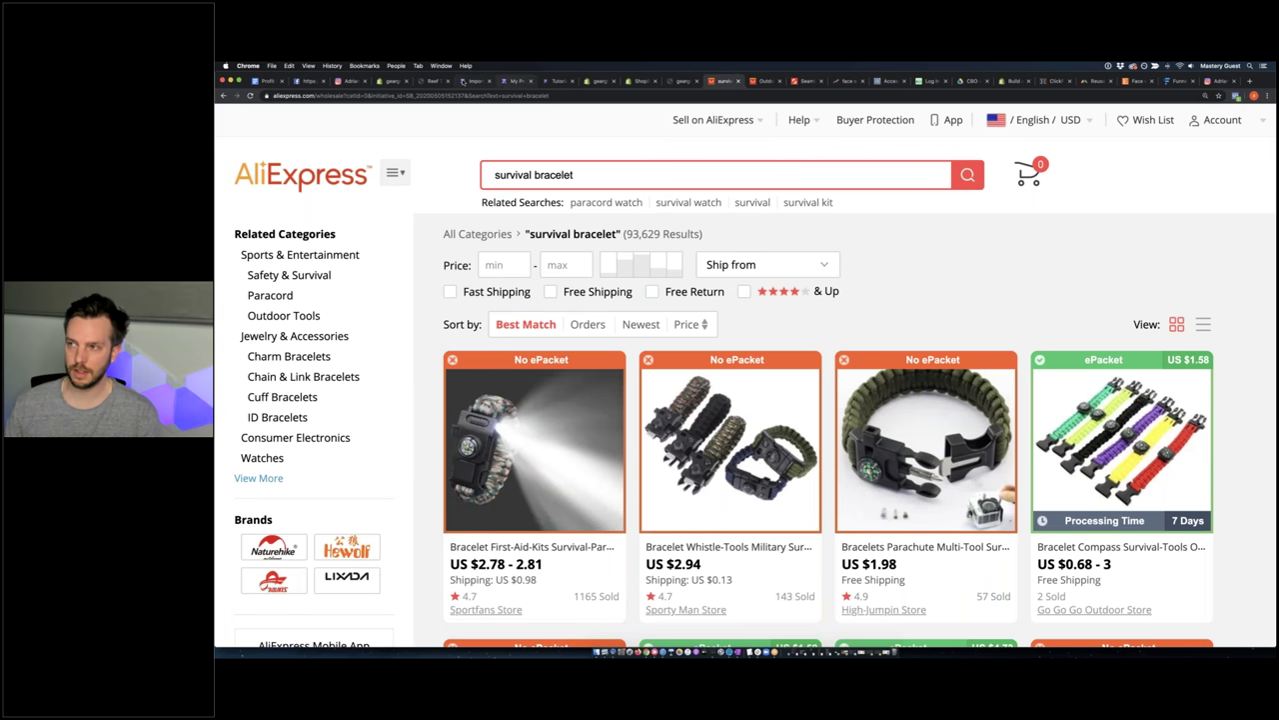
Copy the product name "Crystal Vampire Bat Necklace" from Zendrop's import list and search AliExpress for it
click(467, 81)
scroll(516, 370, down, 4)
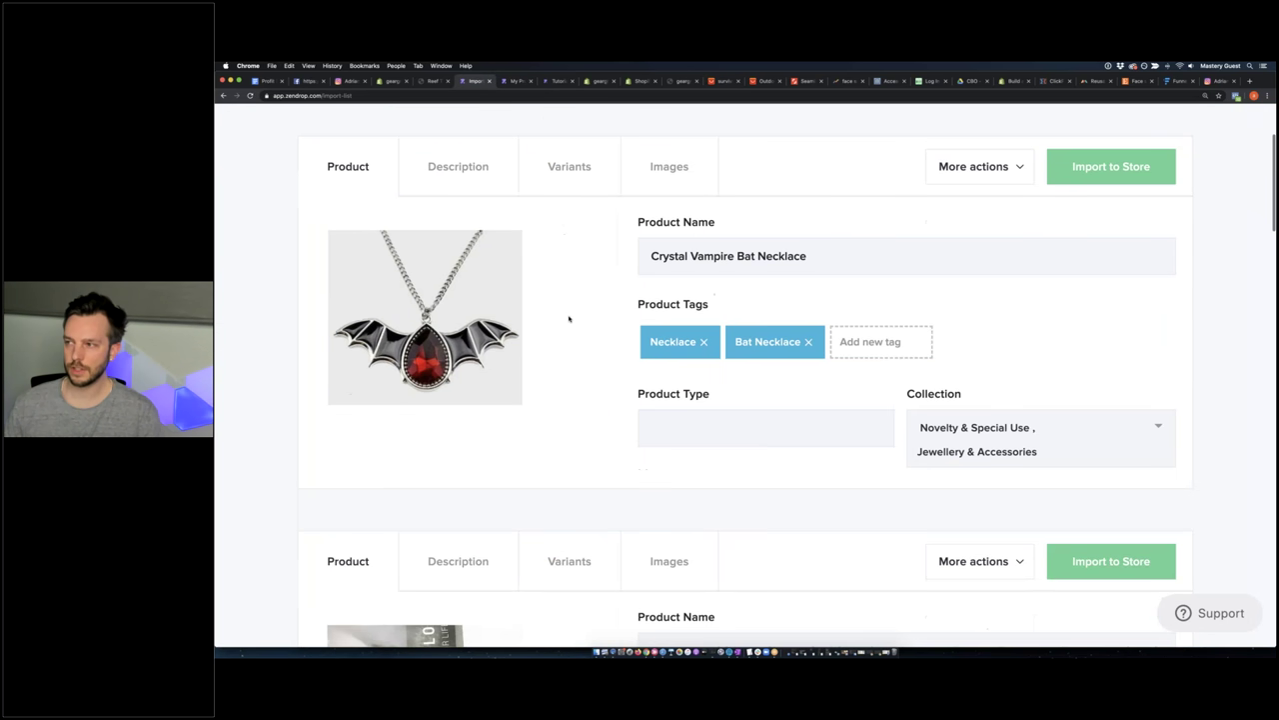
triple_click(761, 251)
key(super+c)
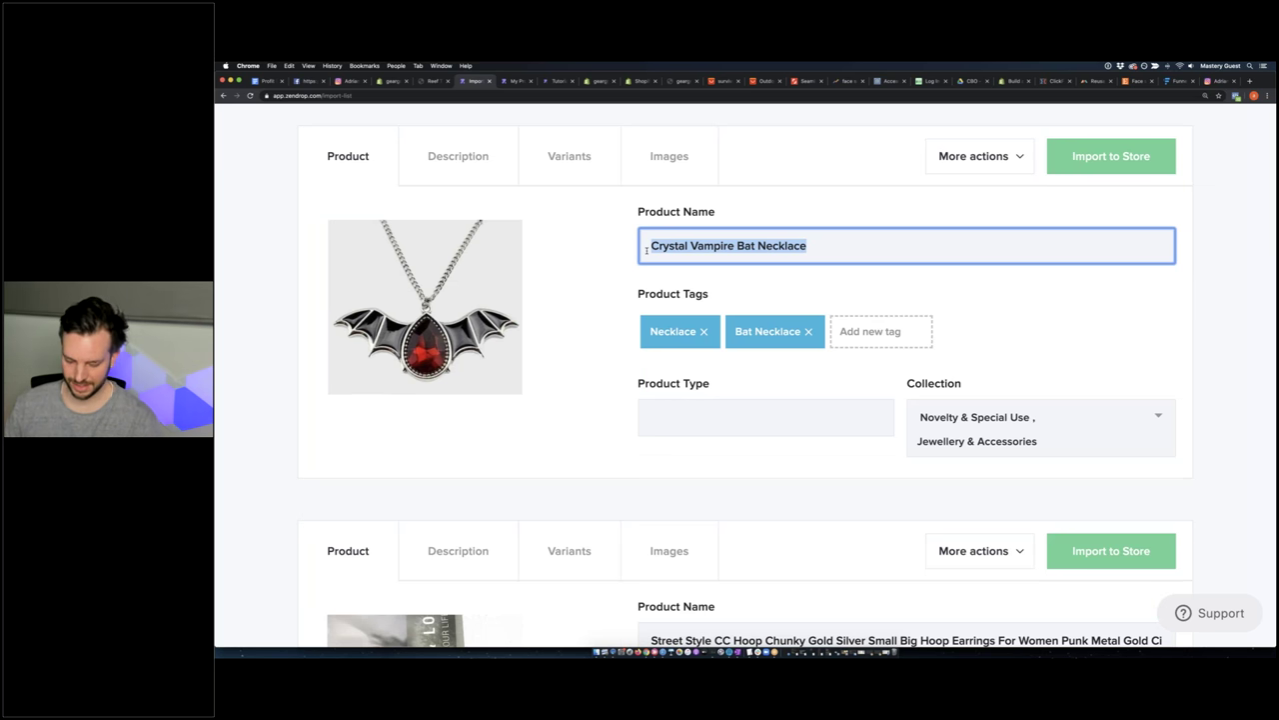
click(724, 82)
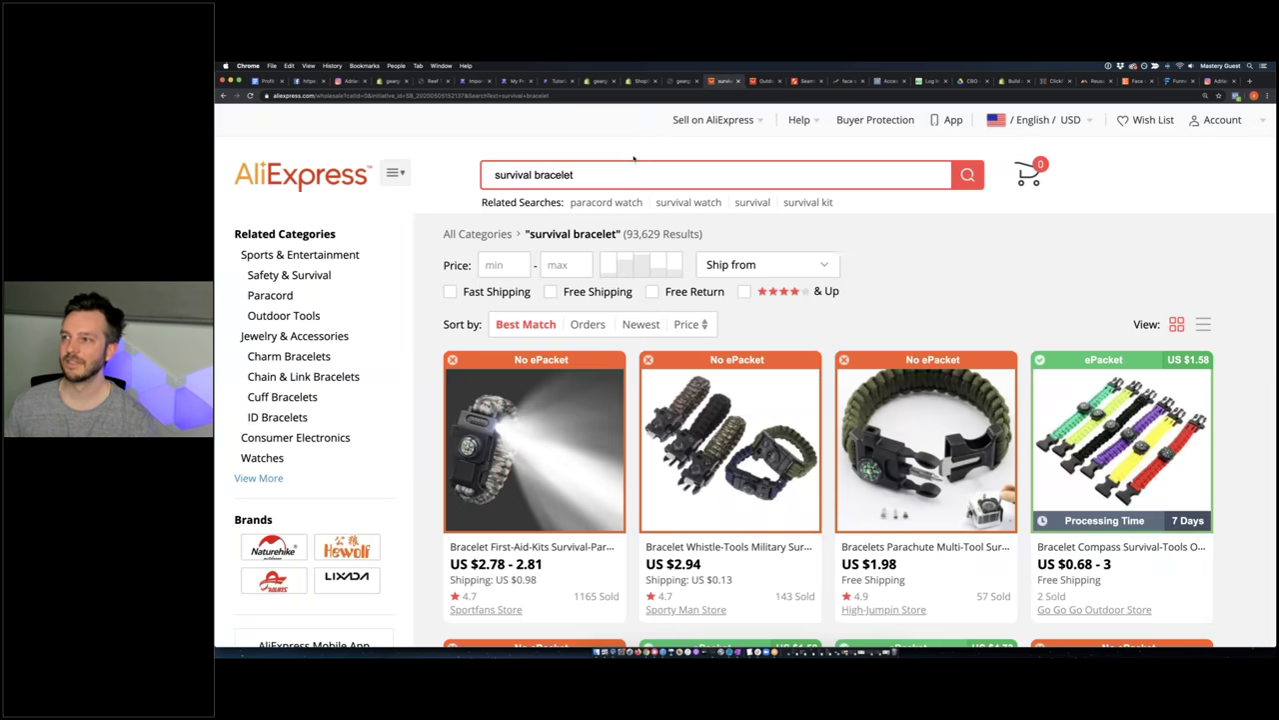
triple_click(625, 172)
key(super+v)
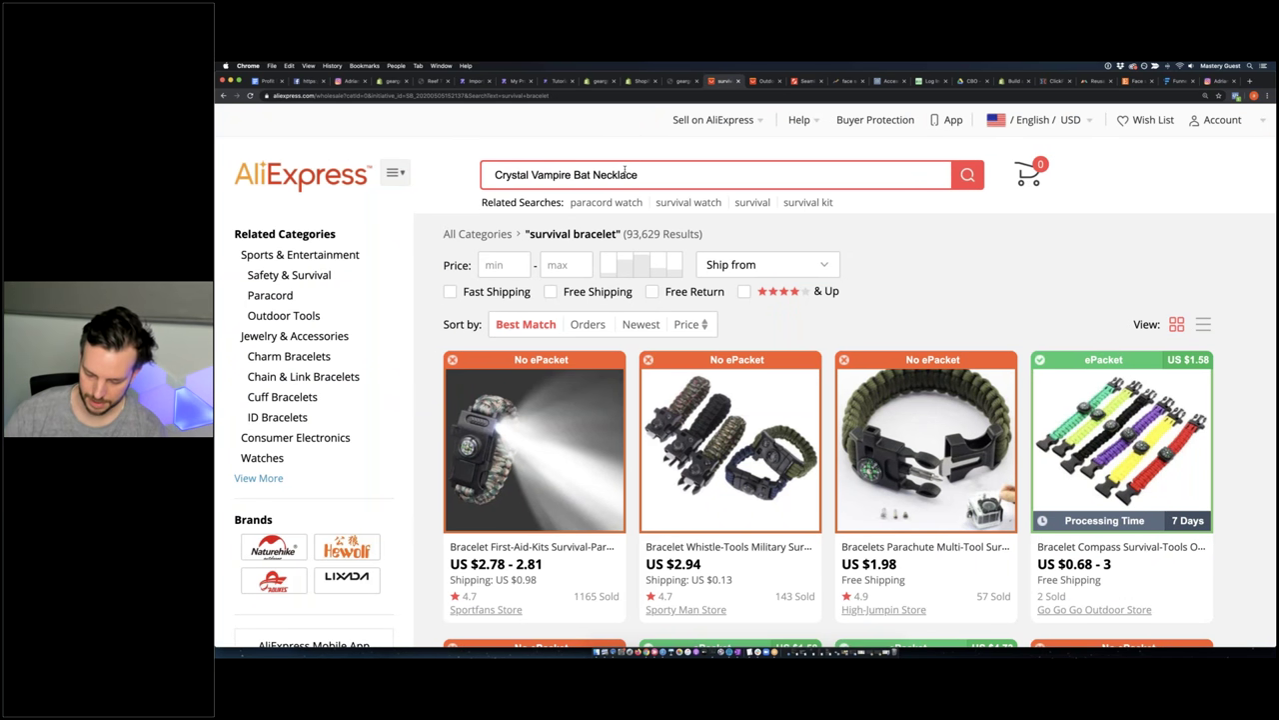
key(Return)
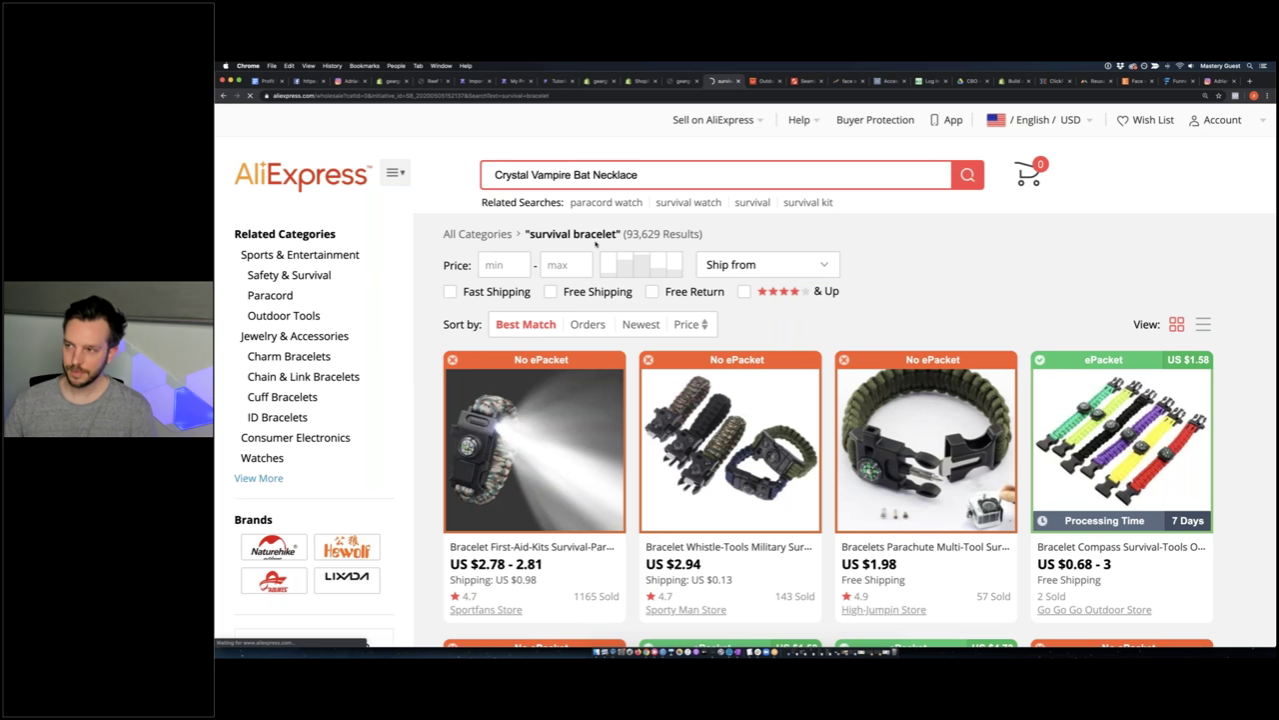
Examine the AliExpress bat necklace results, comparing the number of listings, prices, shipping costs, ratings and sellers
drag(691, 230, 763, 231)
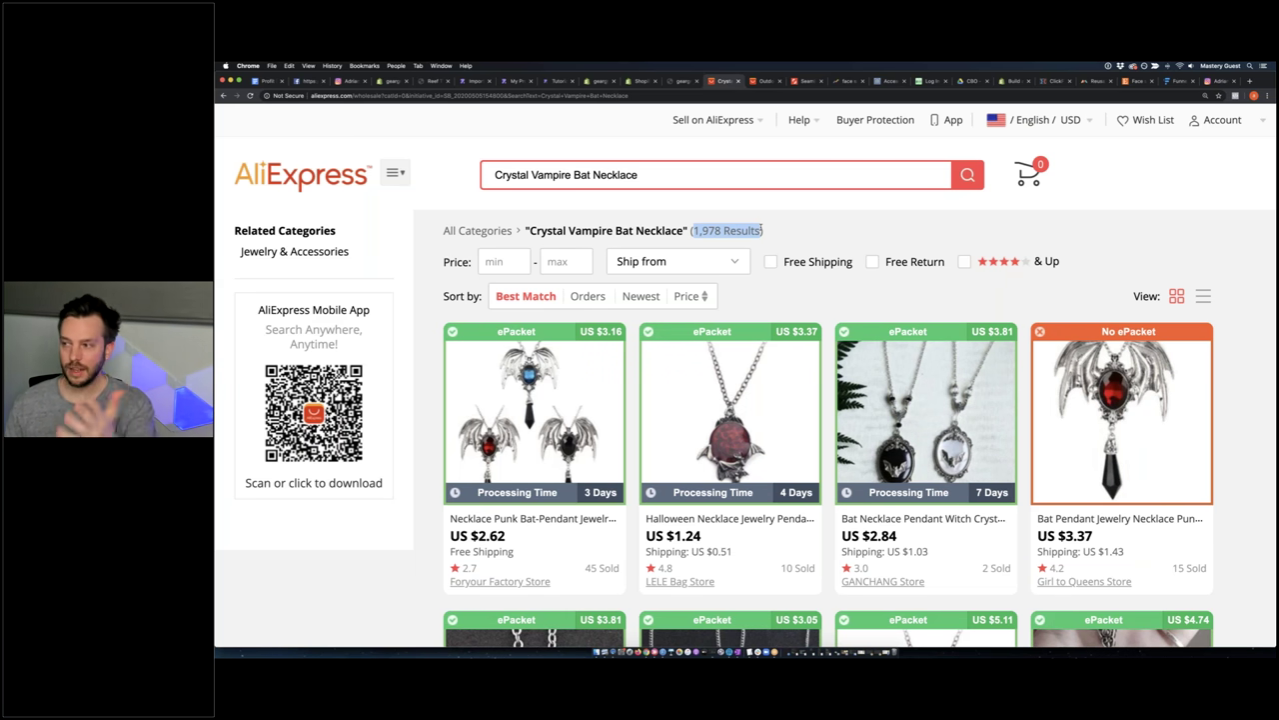
scroll(757, 289, down, 5)
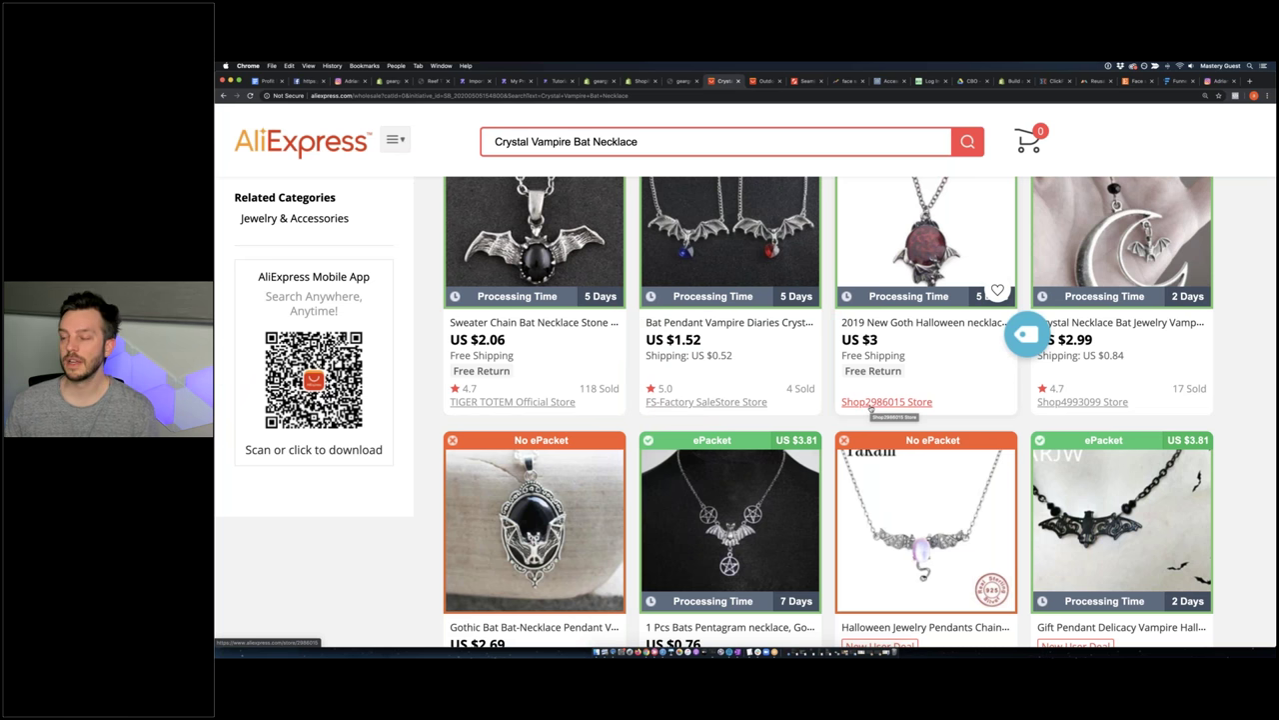
scroll(1028, 334, down, 5)
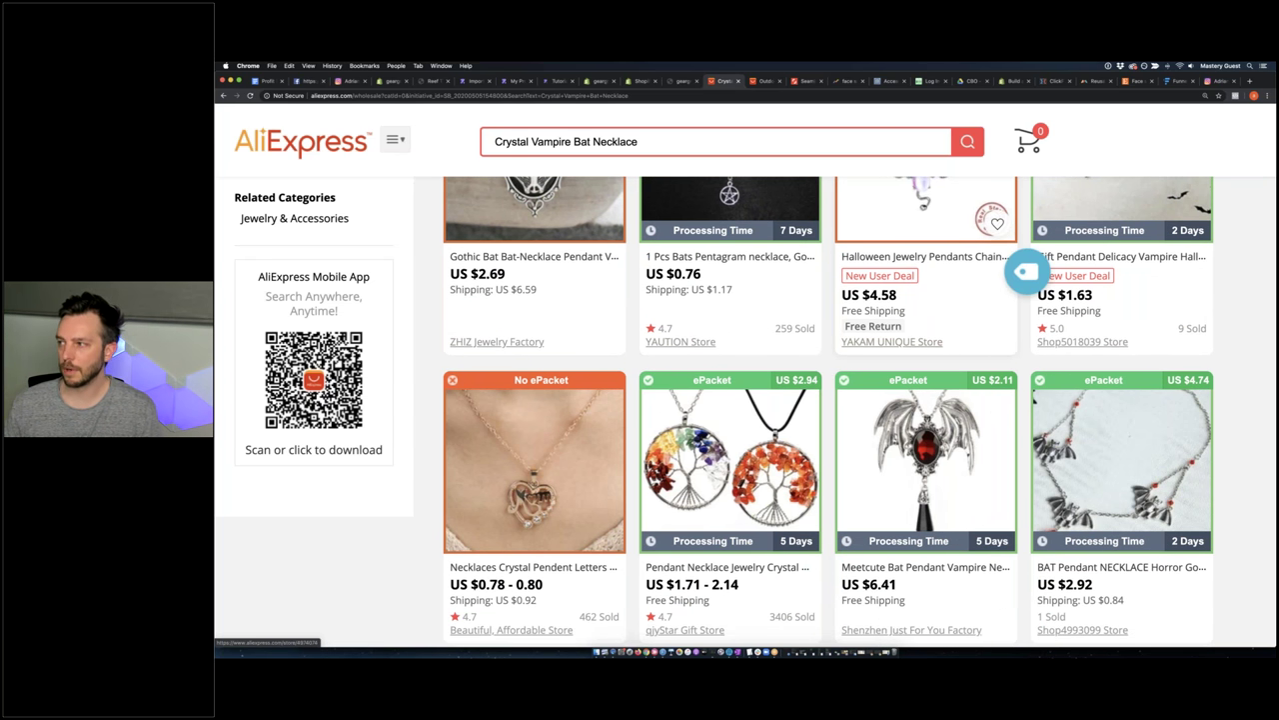
scroll(1023, 265, down, 3)
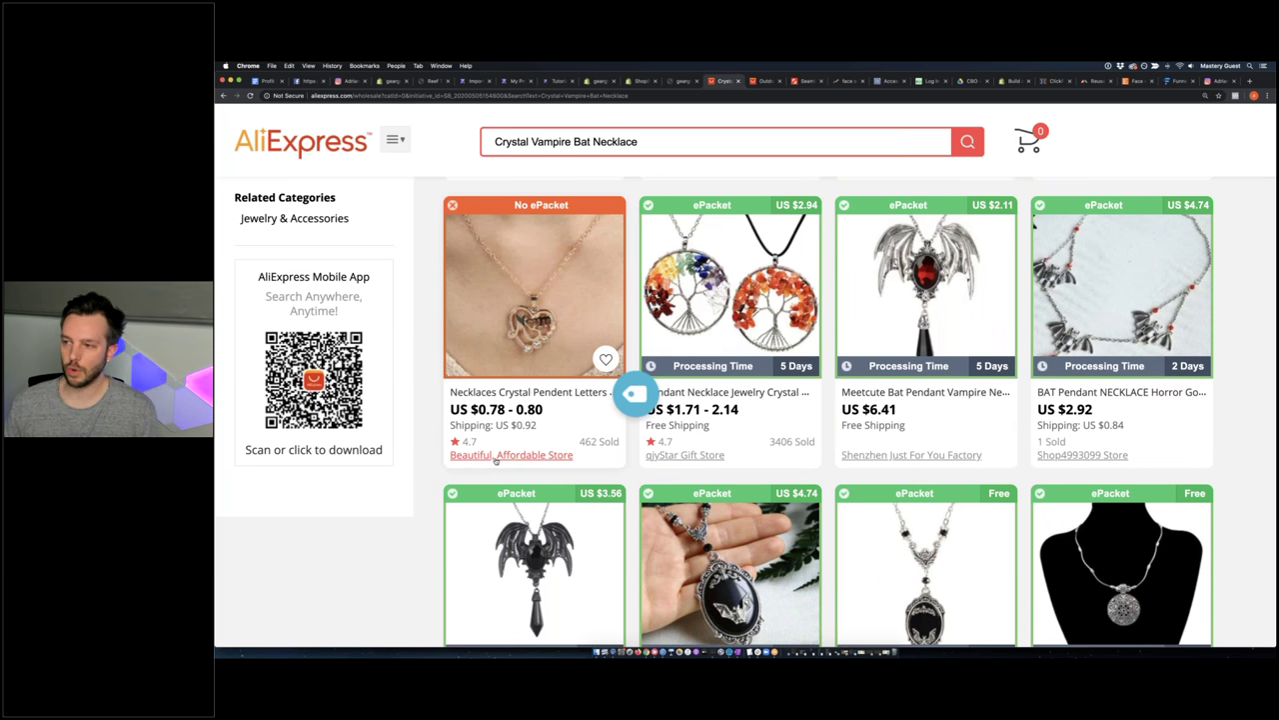
scroll(495, 460, down, 3)
scroll(496, 459, down, 4)
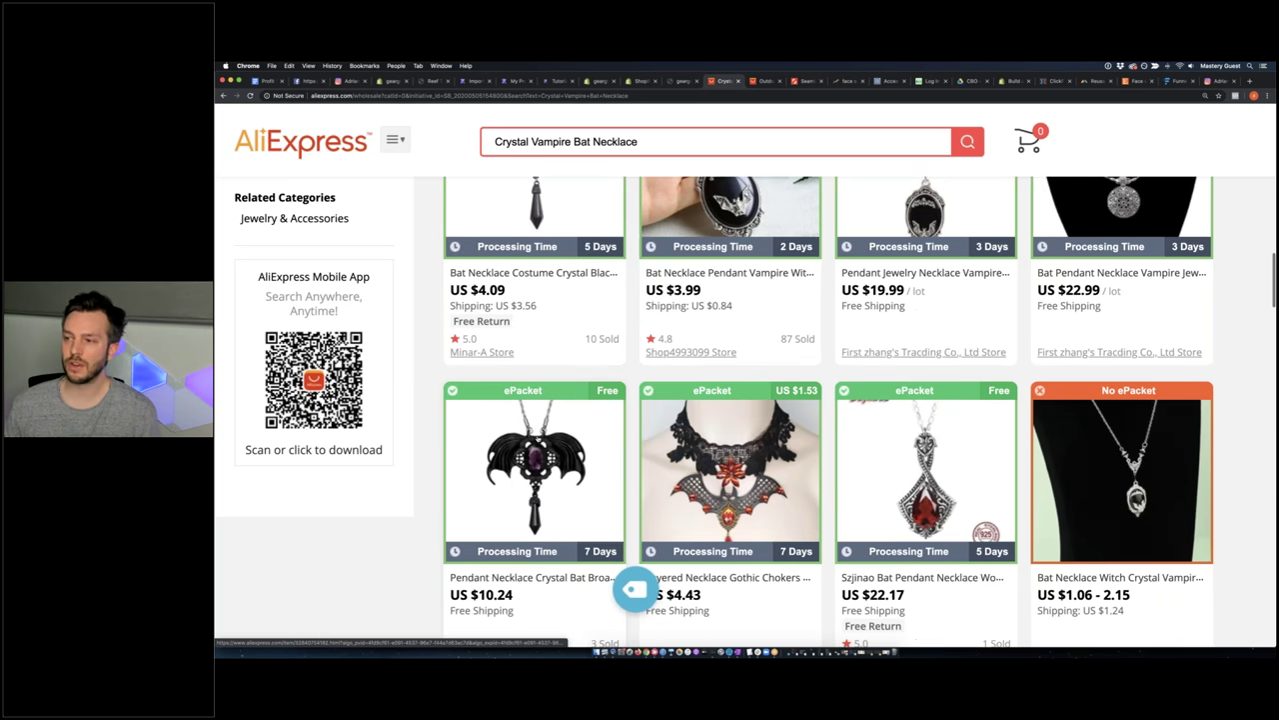
scroll(538, 437, down, 2)
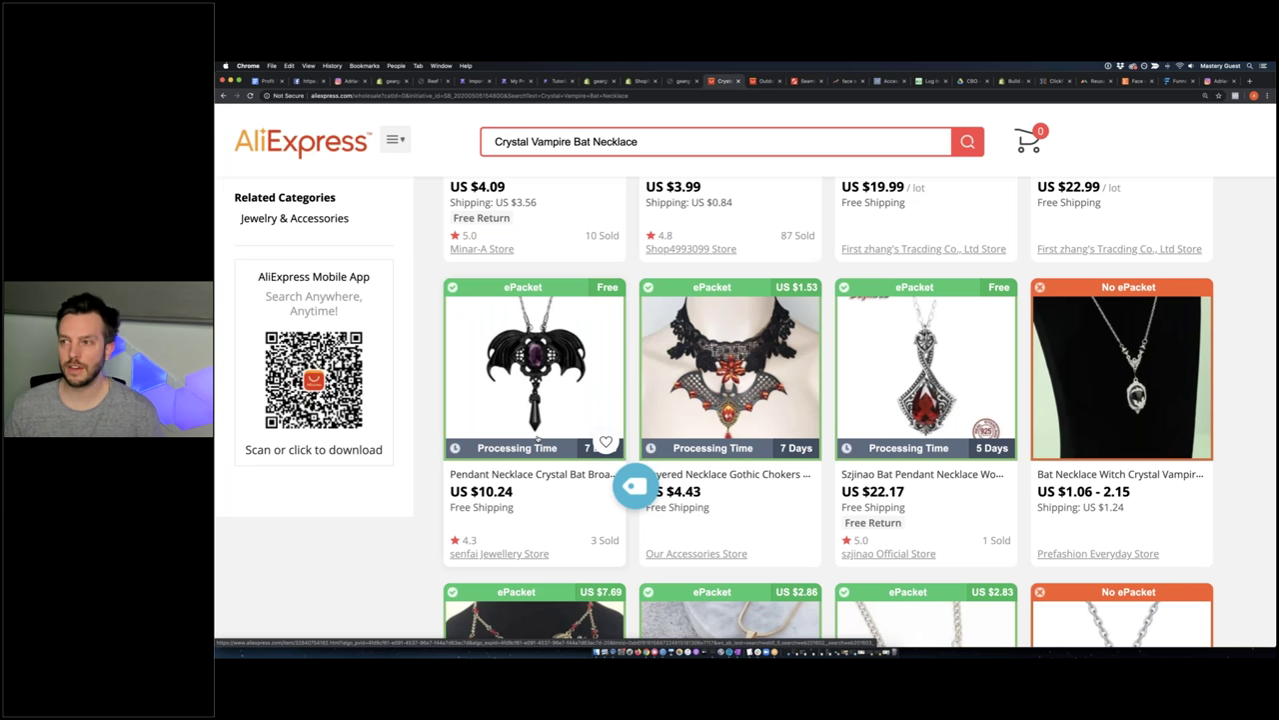
scroll(600, 435, down, 10)
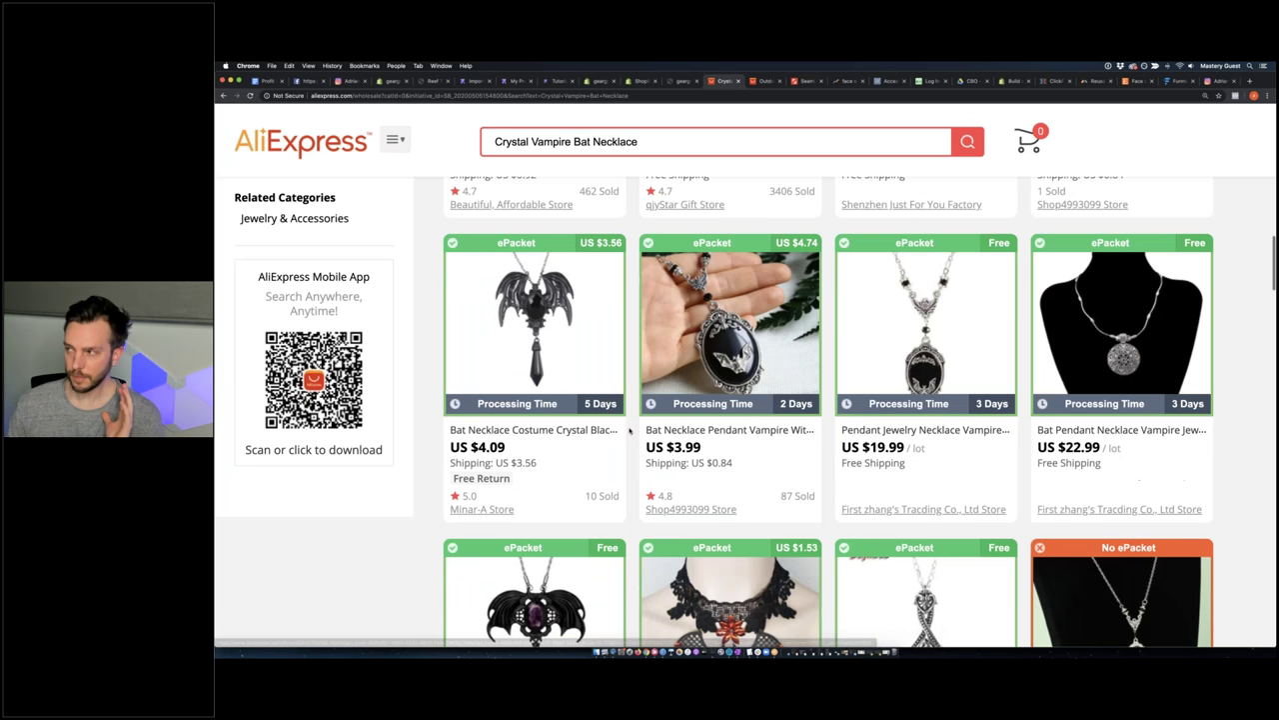
scroll(630, 430, up, 5)
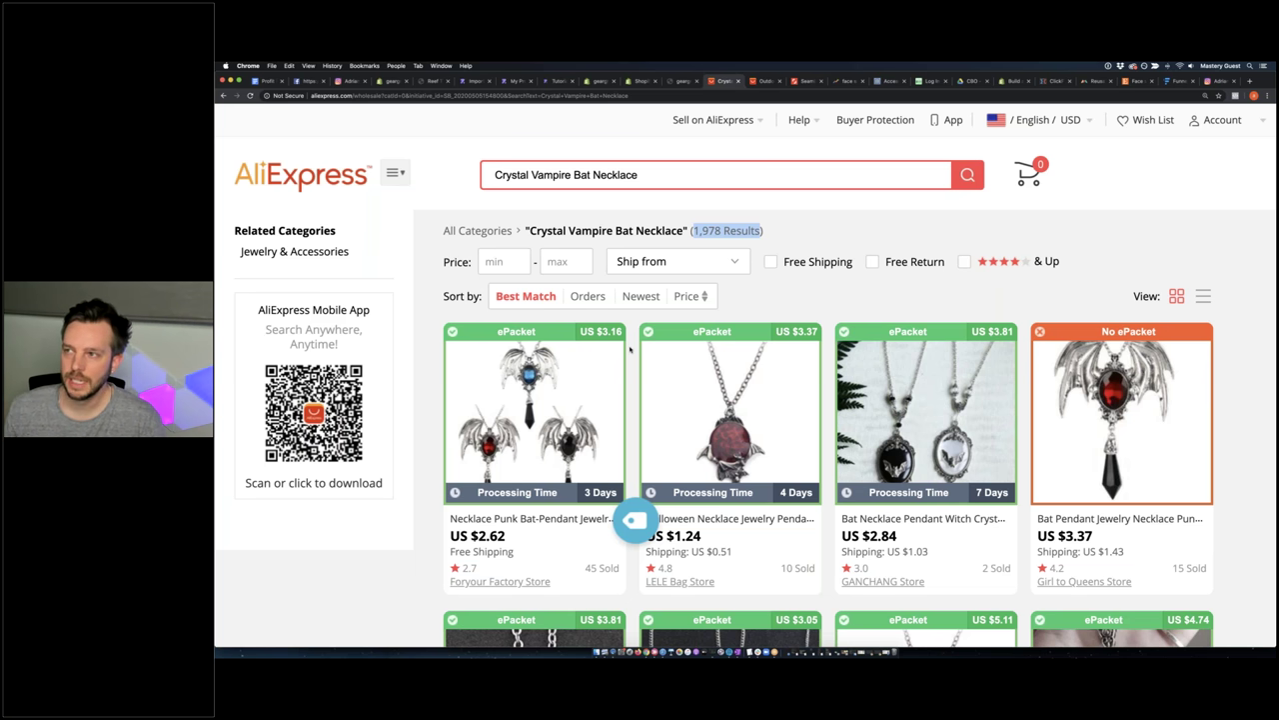
Return to Zendrop, open its product finder and look through the available product categories
click(472, 80)
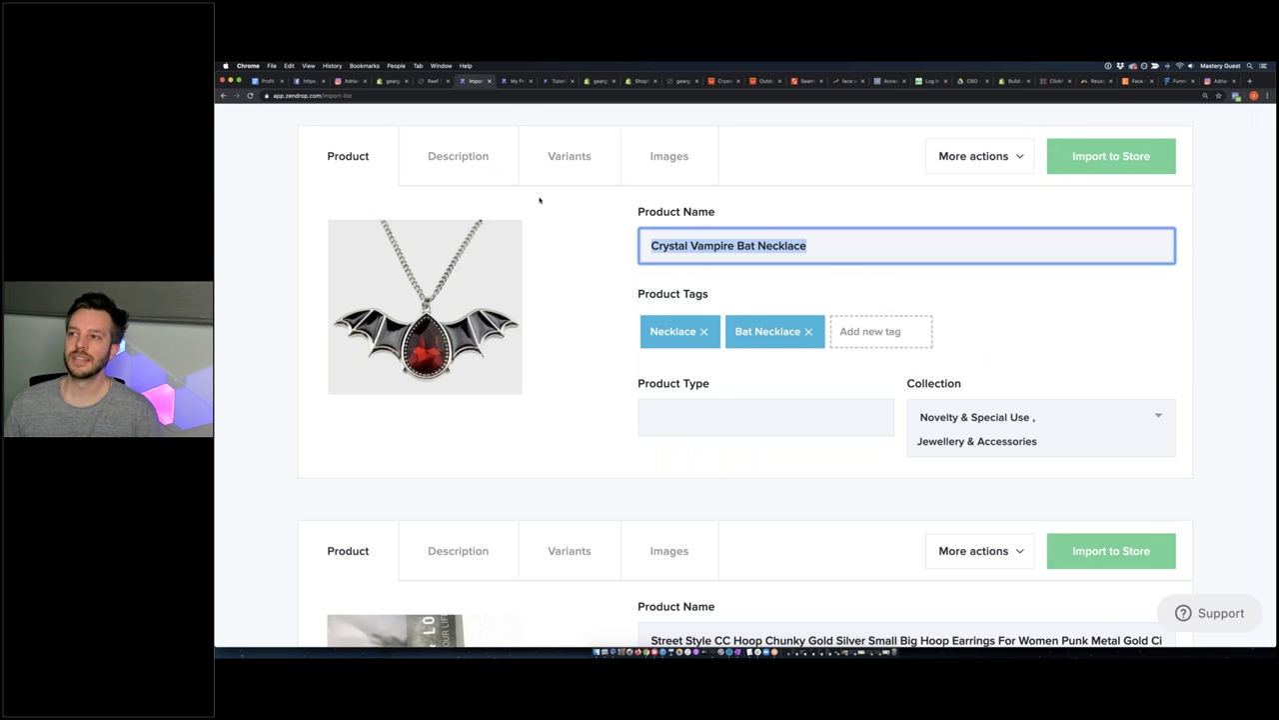
scroll(541, 197, up, 4)
click(662, 147)
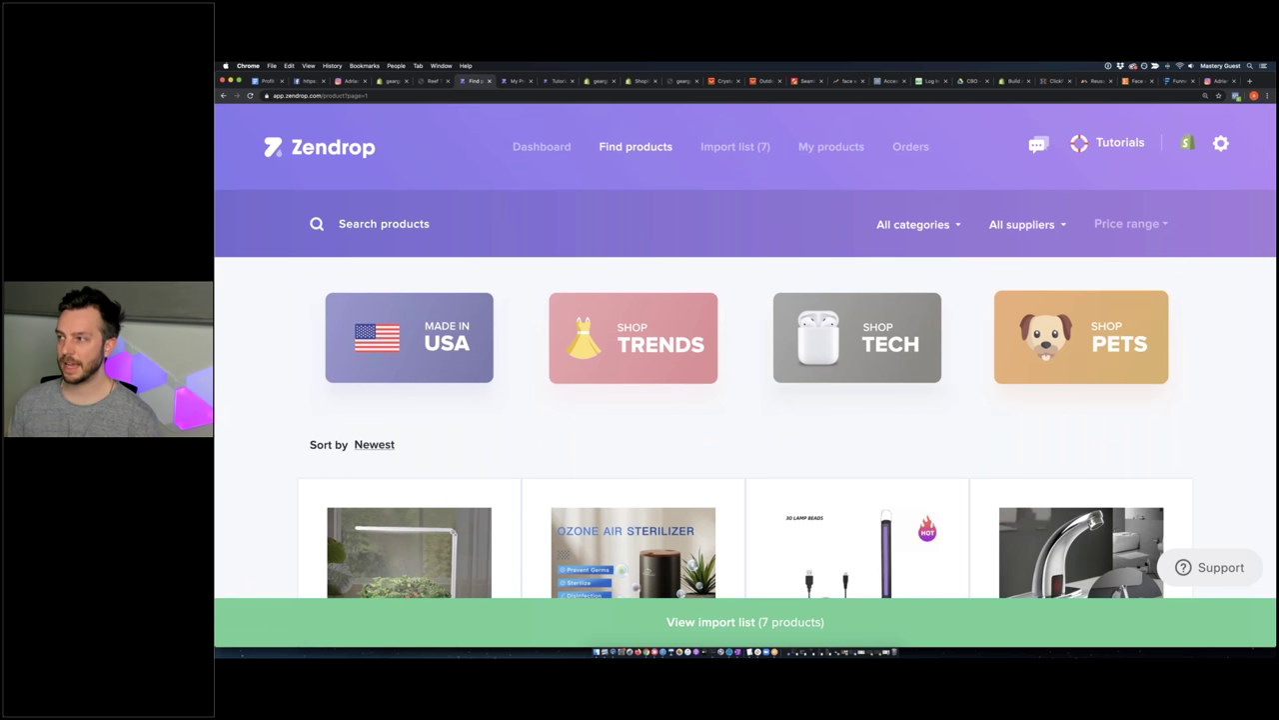
click(918, 224)
scroll(937, 307, down, 2)
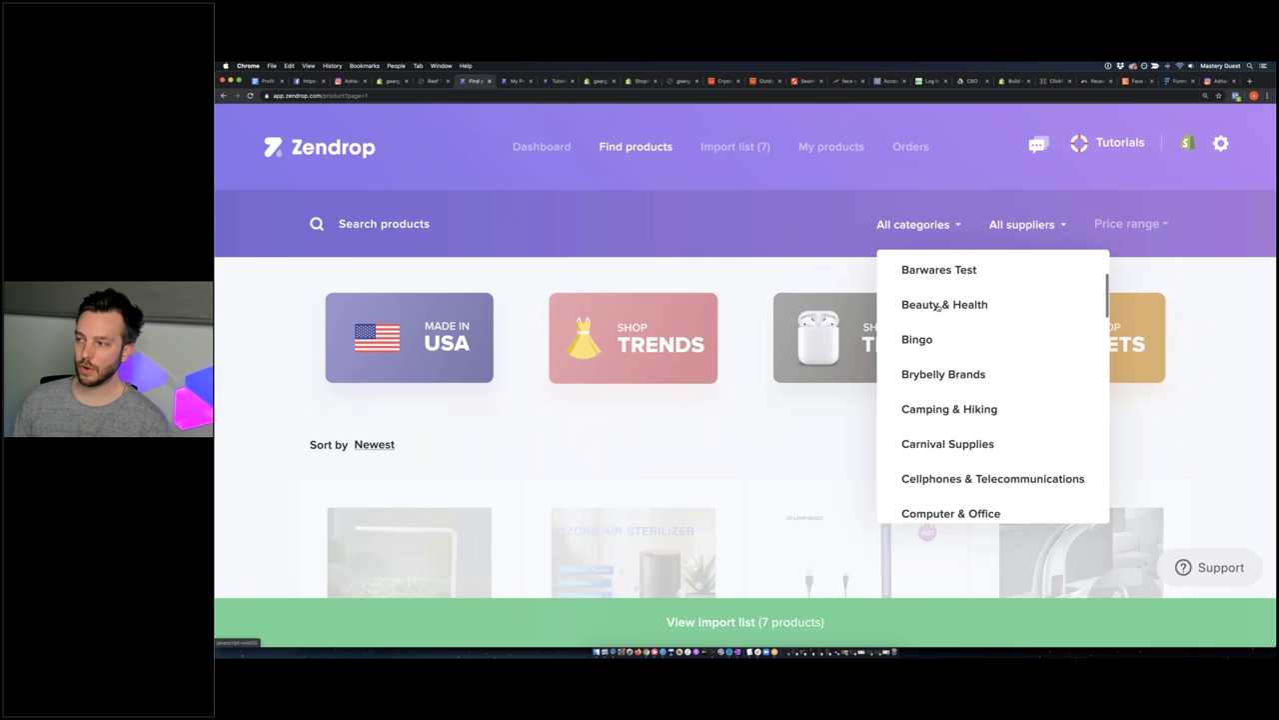
scroll(937, 307, up, 3)
Search Zendrop's product catalog for "butterfly necklace"
click(492, 230)
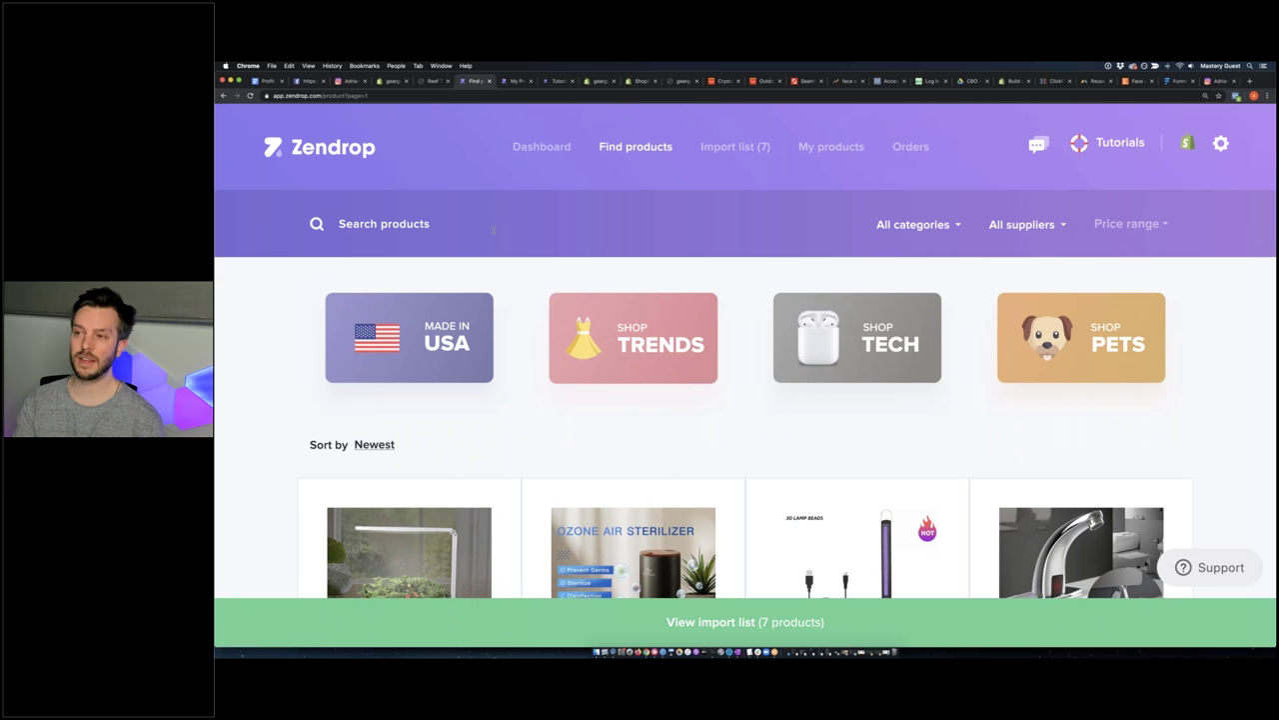
text(butterfl)
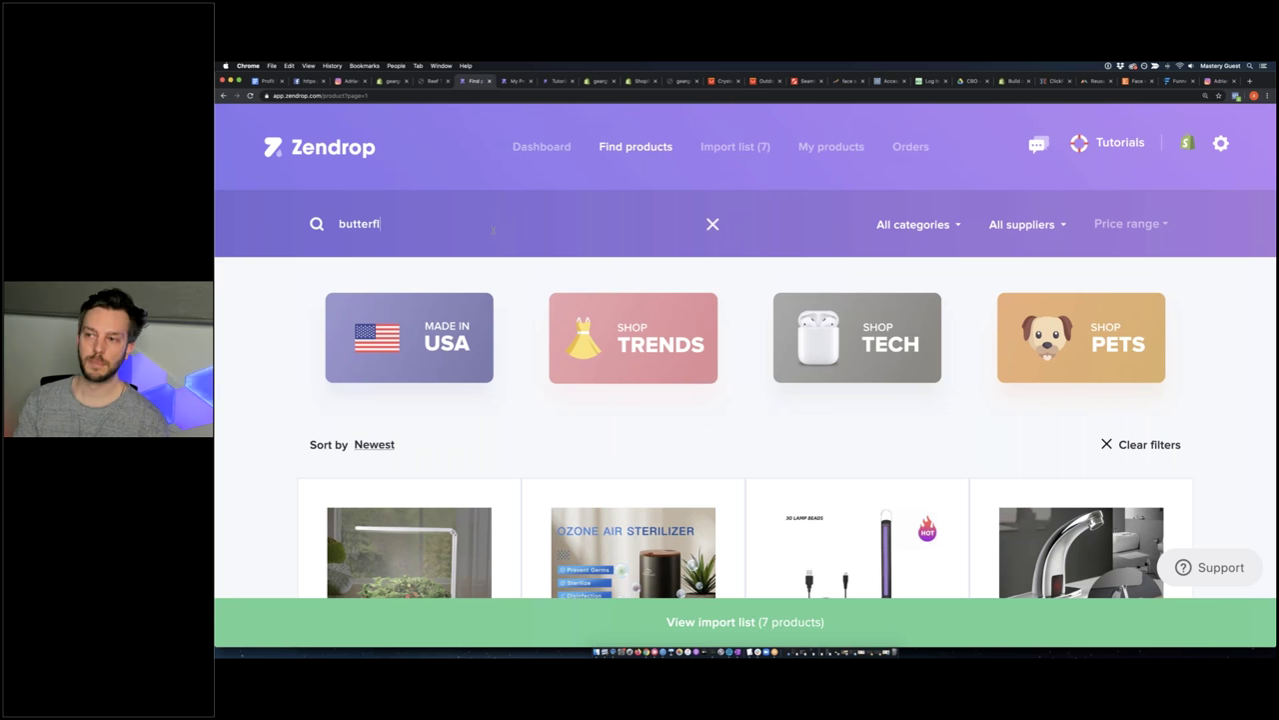
text(y necklace)
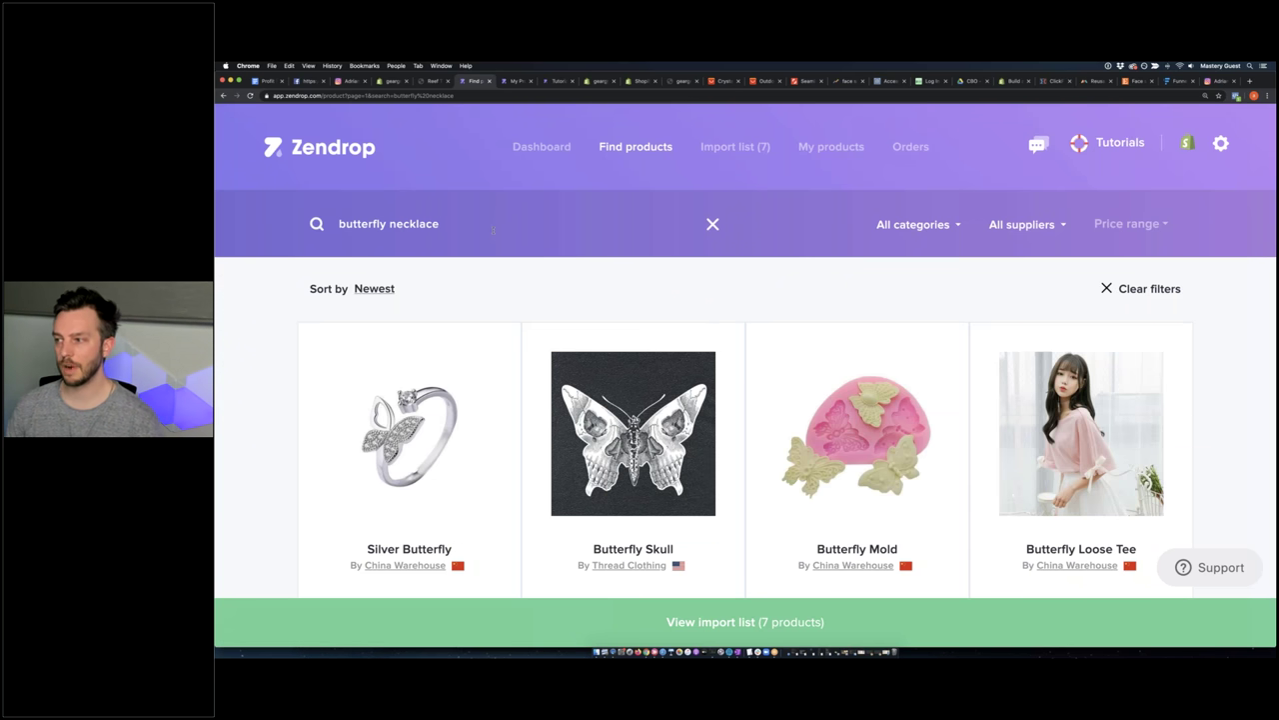
Look through the butterfly necklace search results, comparing the products with their costs and selling prices
scroll(549, 251, down, 5)
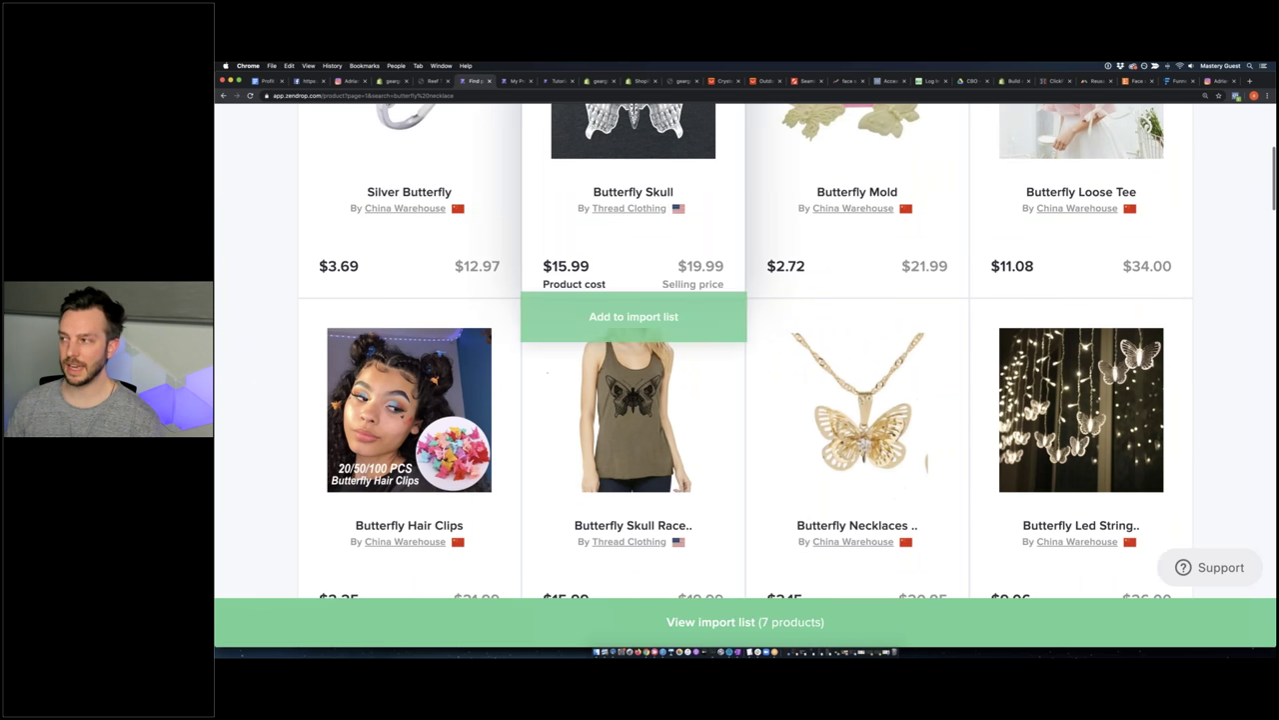
scroll(549, 251, down, 1)
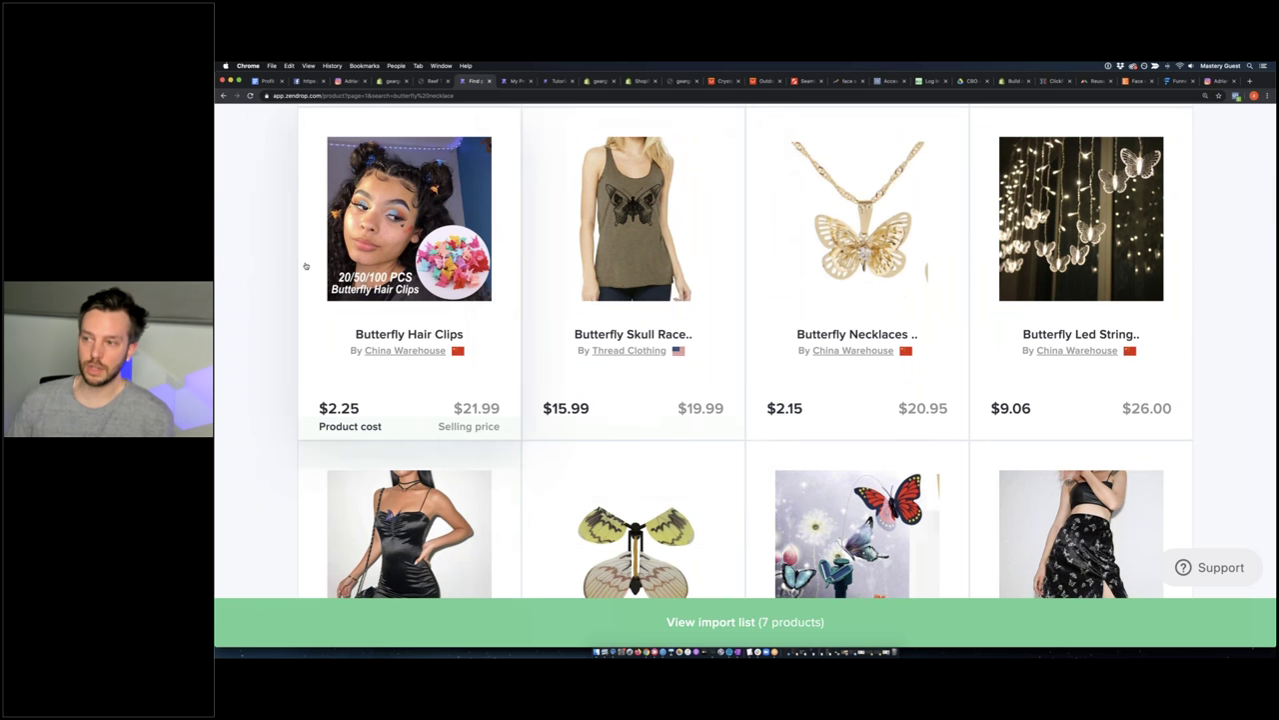
scroll(297, 269, down, 4)
scroll(298, 269, down, 5)
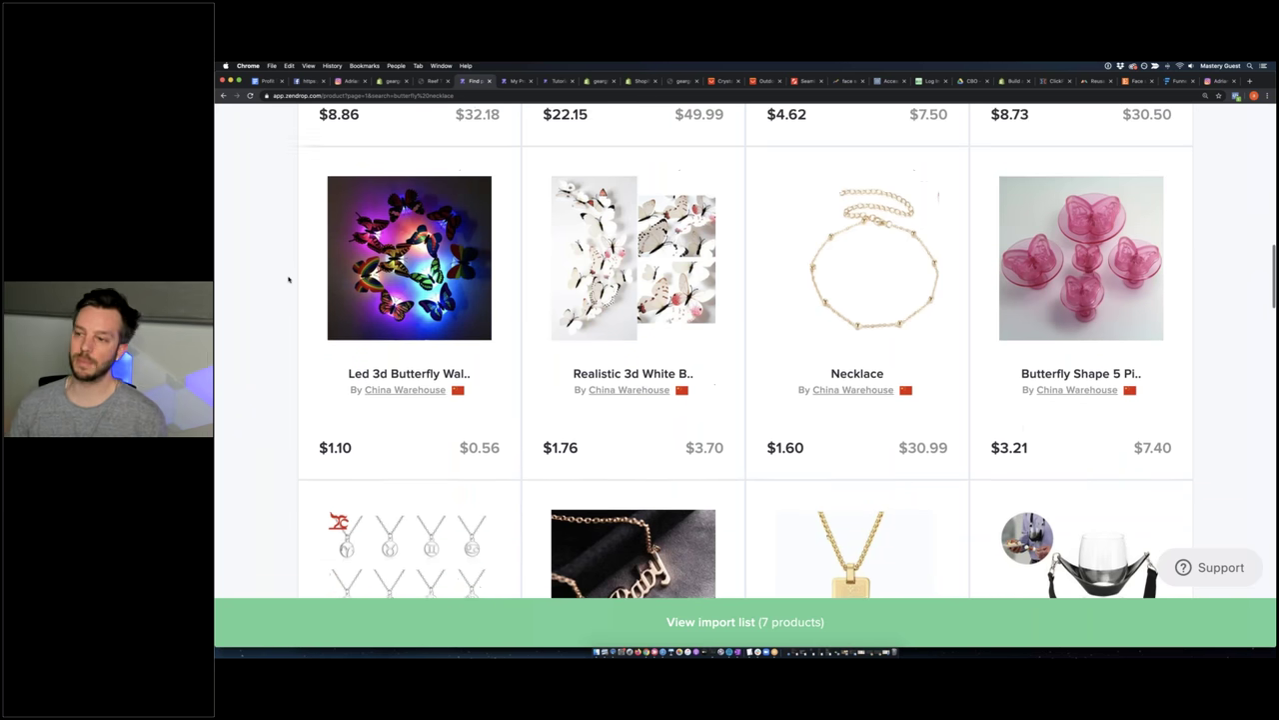
scroll(289, 286, down, 3)
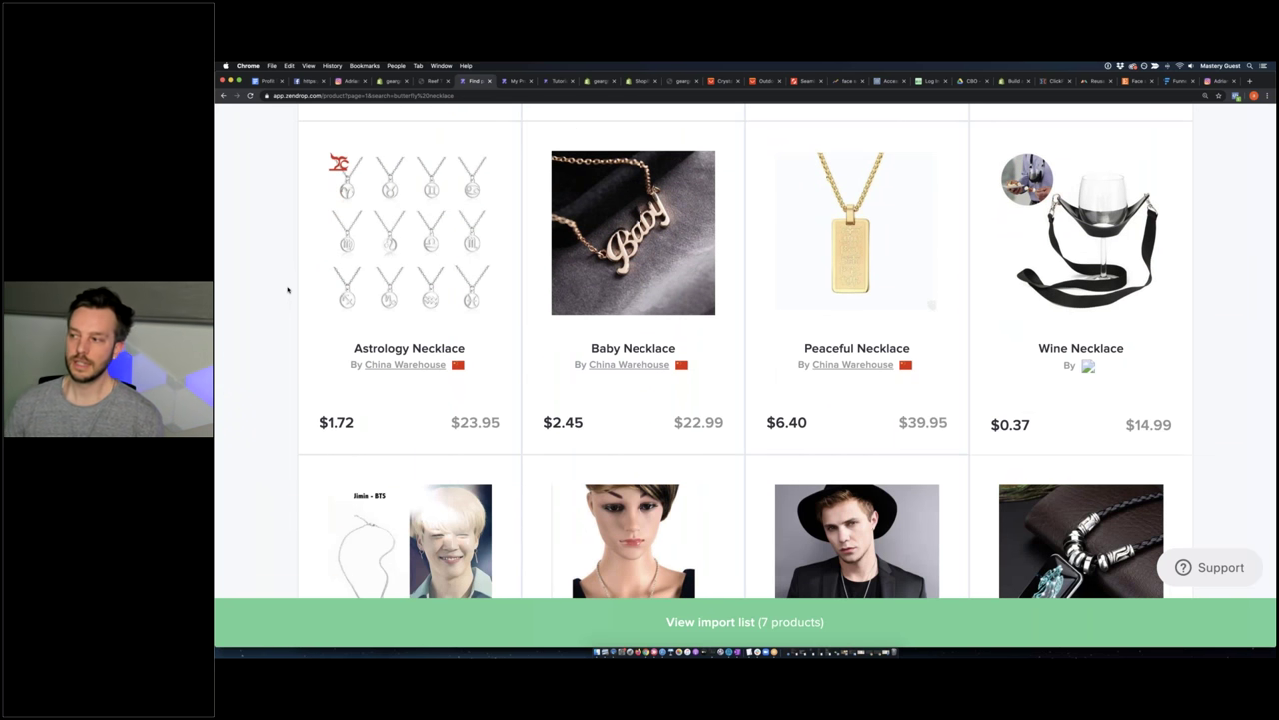
scroll(288, 289, down, 3)
scroll(288, 290, down, 1)
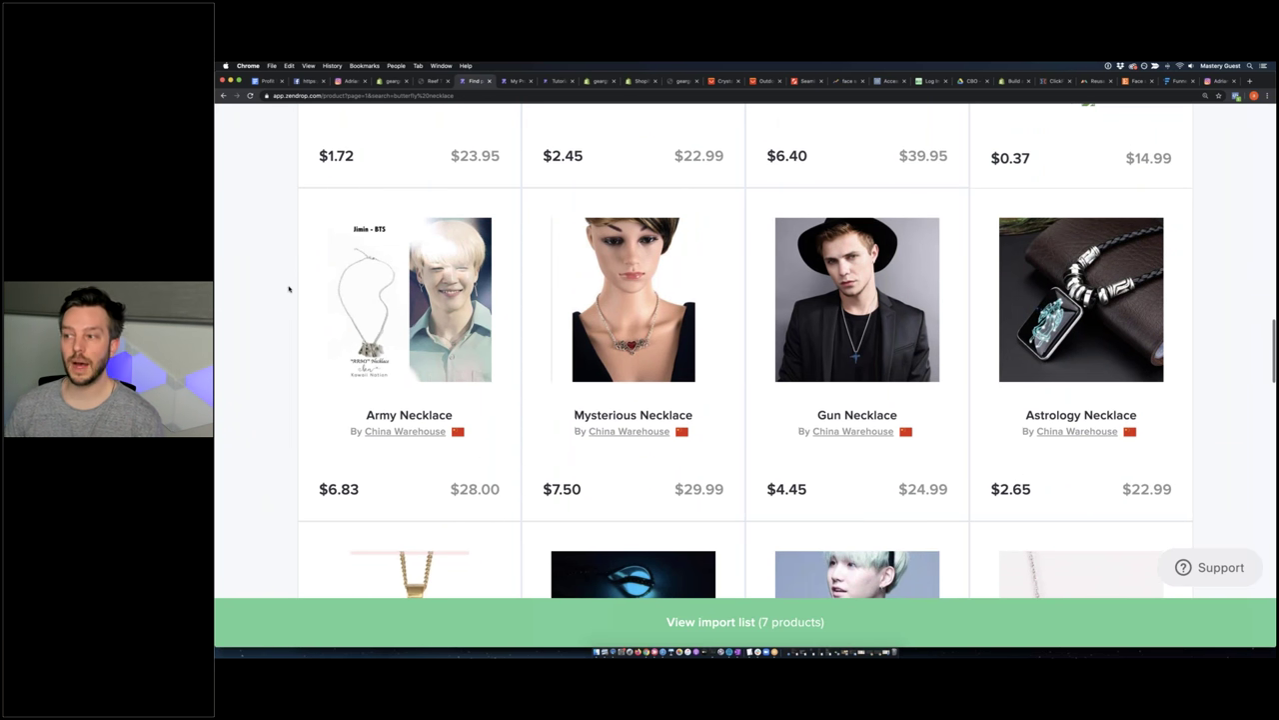
scroll(289, 289, down, 3)
scroll(289, 289, down, 1)
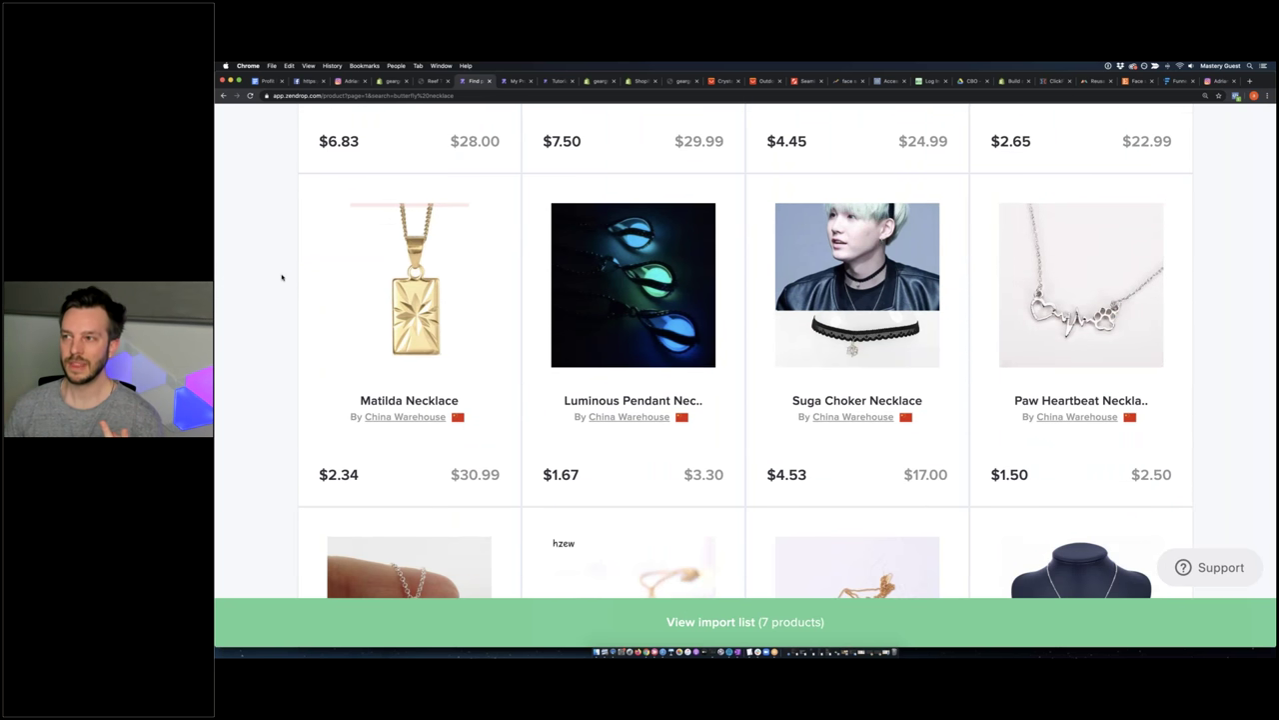
scroll(281, 277, up, 10)
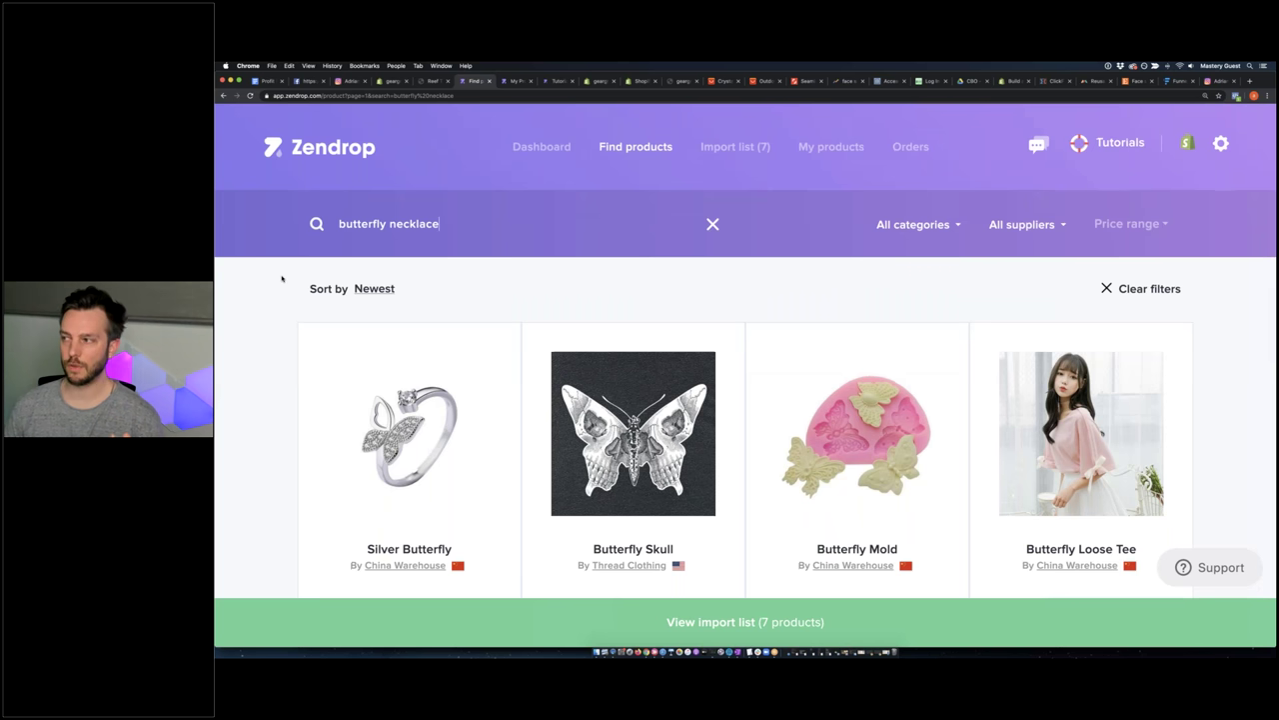
scroll(281, 278, down, 1)
scroll(281, 277, down, 4)
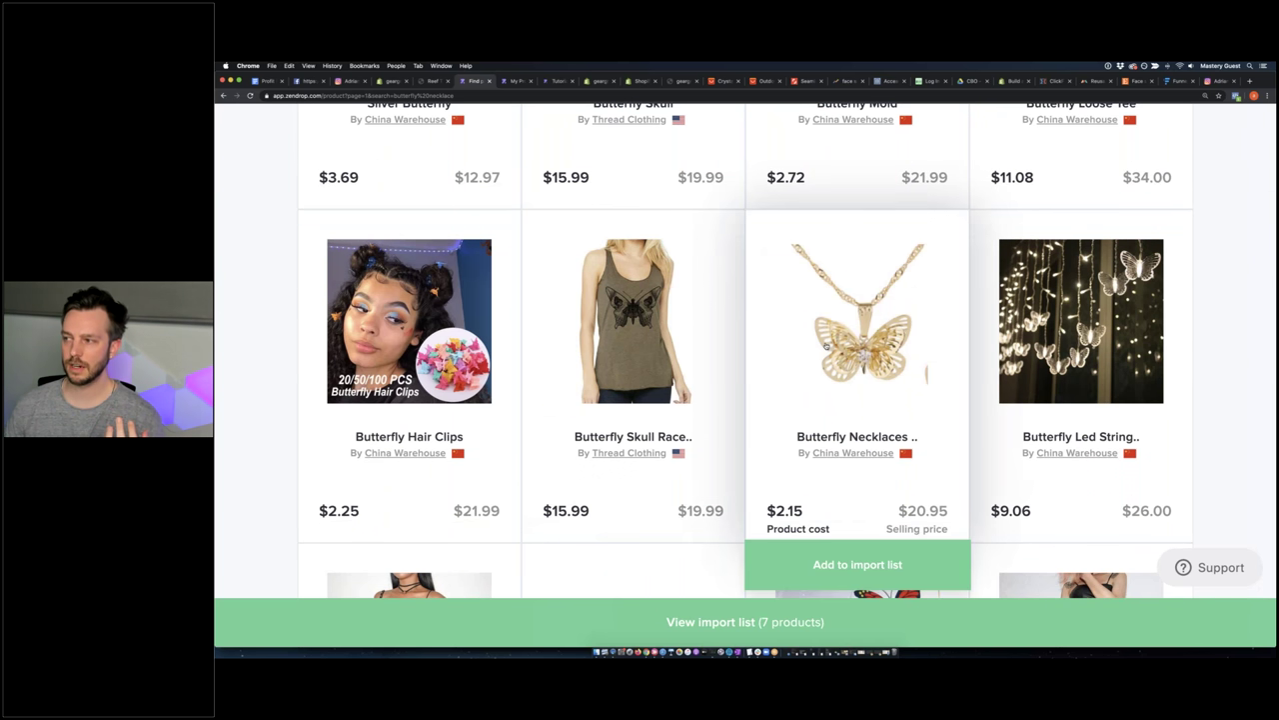
Open the Butterfly Necklaces Statement Pendants product and check its product cost and suggested retail price
click(926, 371)
scroll(553, 289, down, 3)
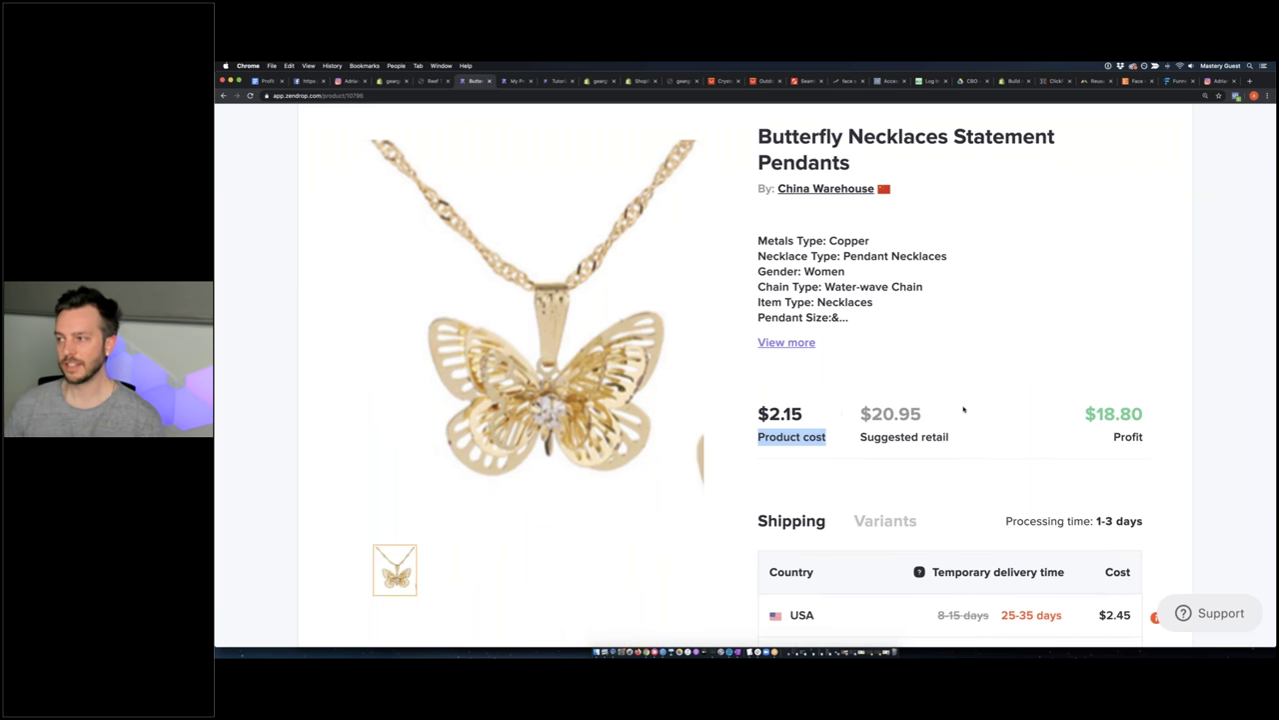
drag(846, 413, 963, 409)
click(961, 410)
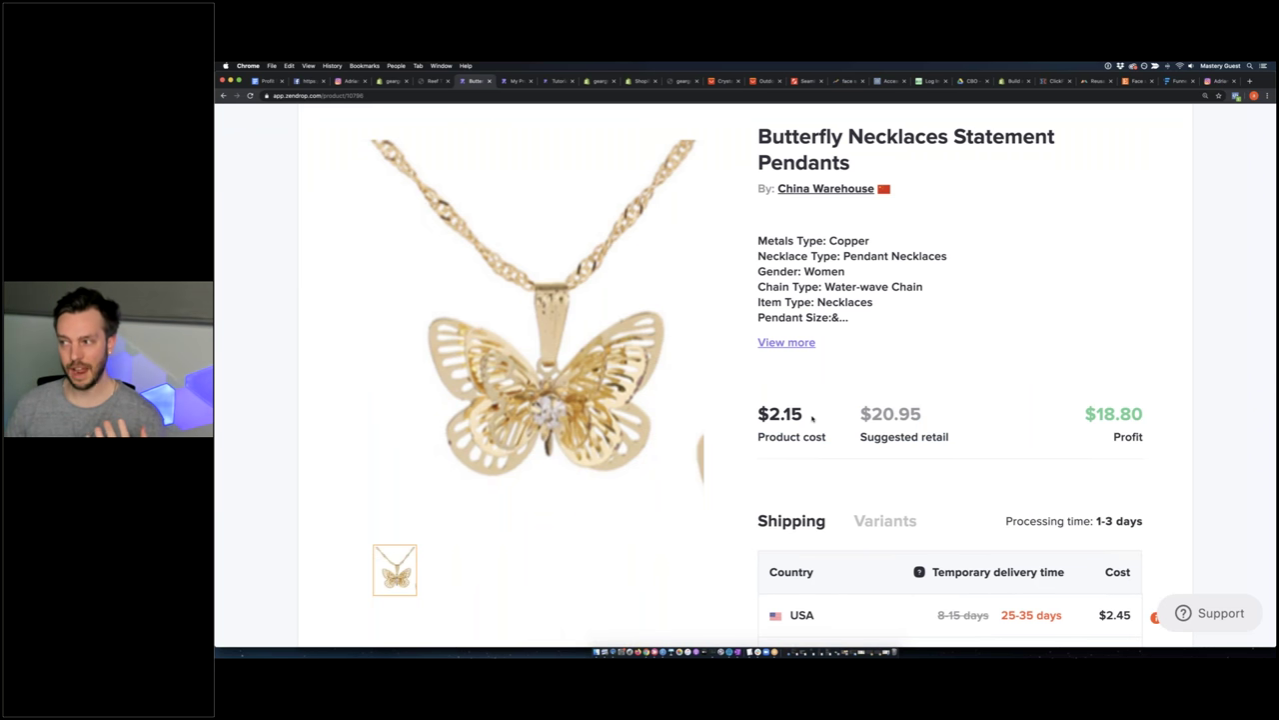
double_click(800, 413)
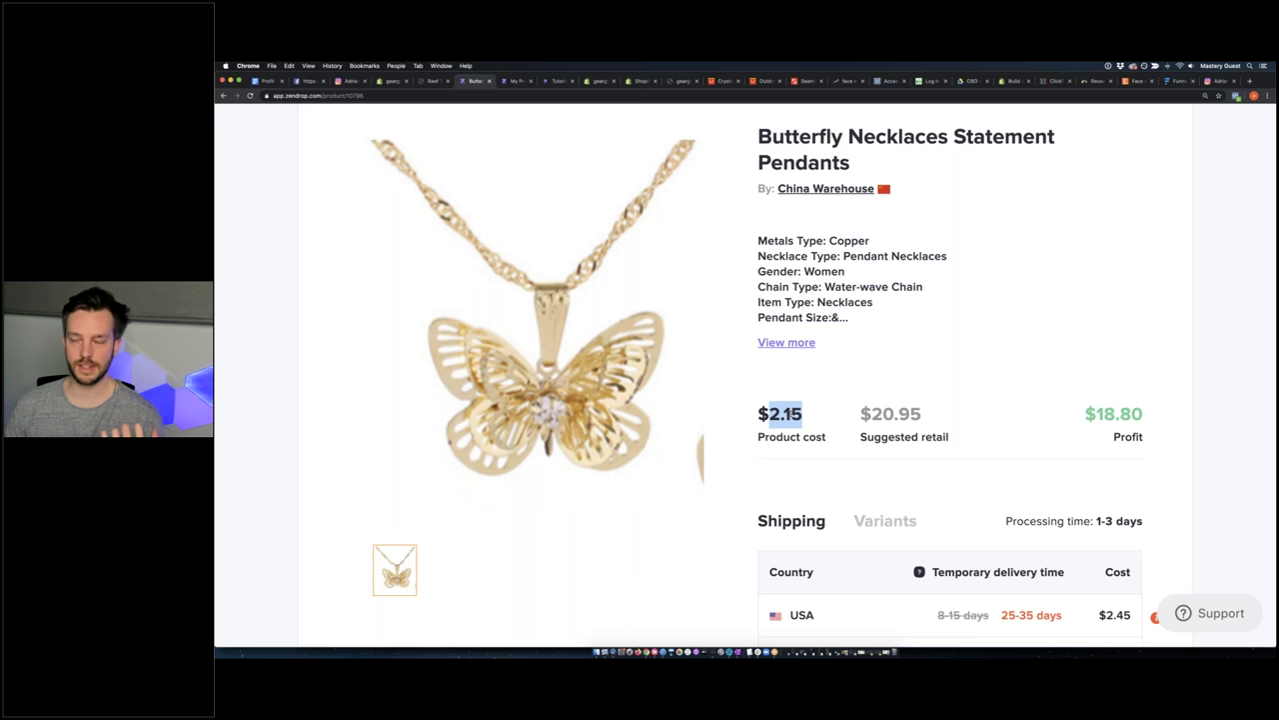
Compare the butterfly necklace's product cost with its suggested retail price
click(805, 411)
drag(882, 412, 949, 438)
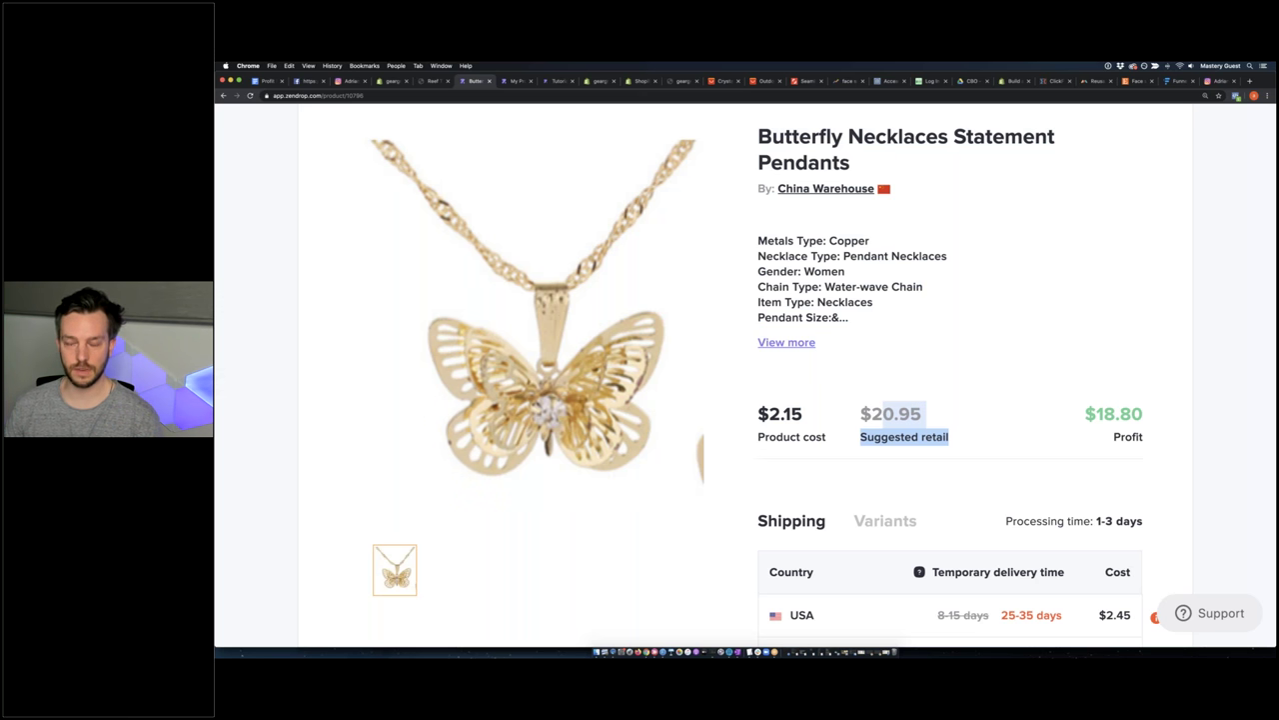
click(949, 438)
shift+click(792, 404)
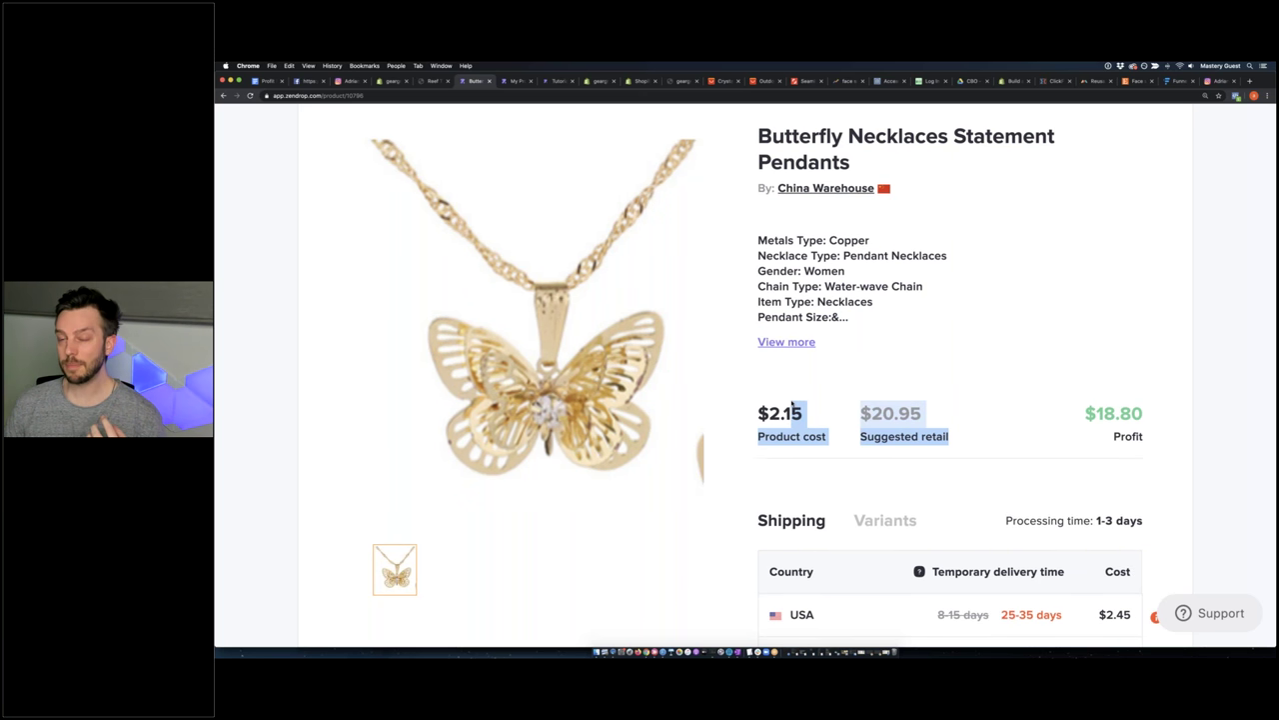
click(795, 402)
drag(860, 413, 925, 413)
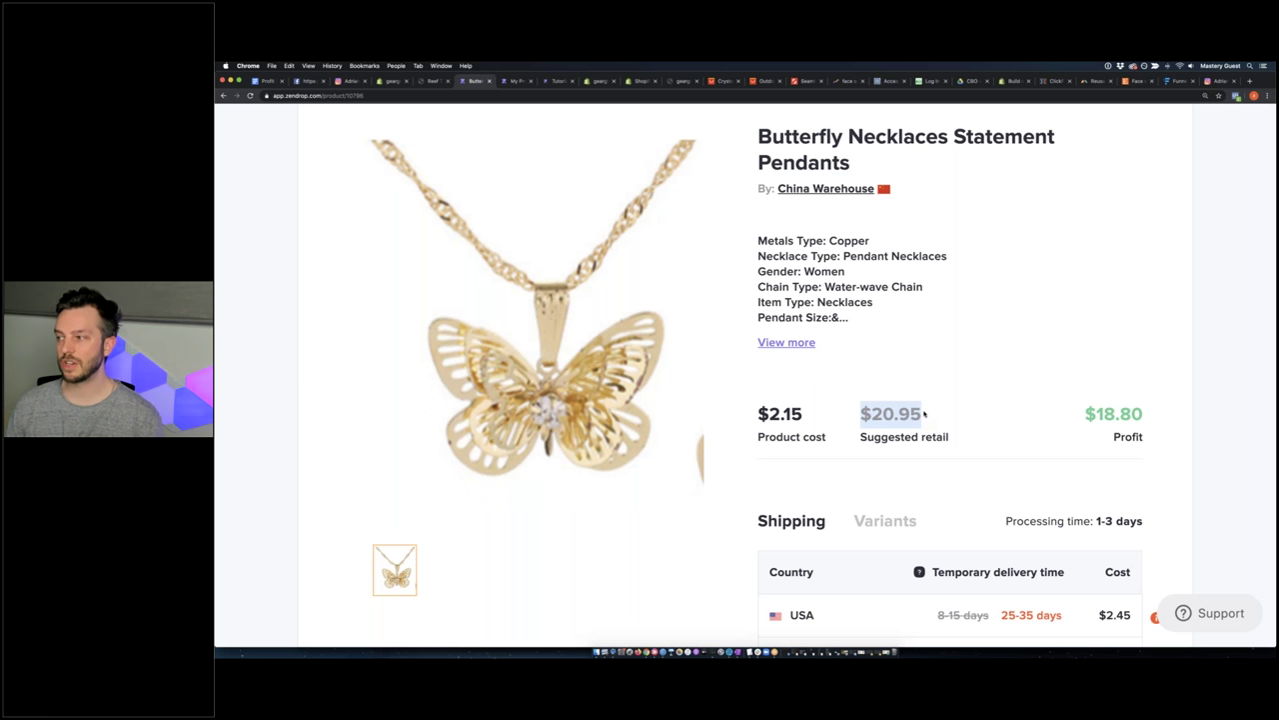
click(924, 412)
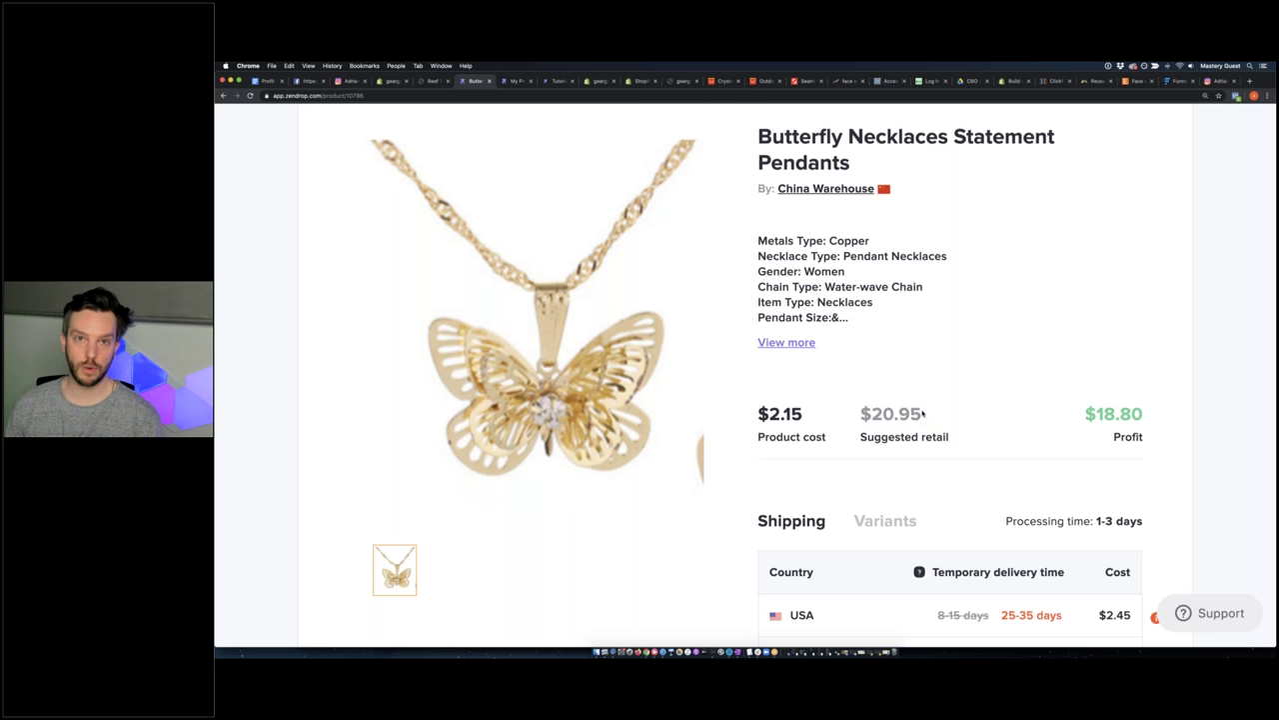
Examine the butterfly necklace's shipping table for USA, International and USA (Express) delivery times and costs
scroll(926, 413, down, 3)
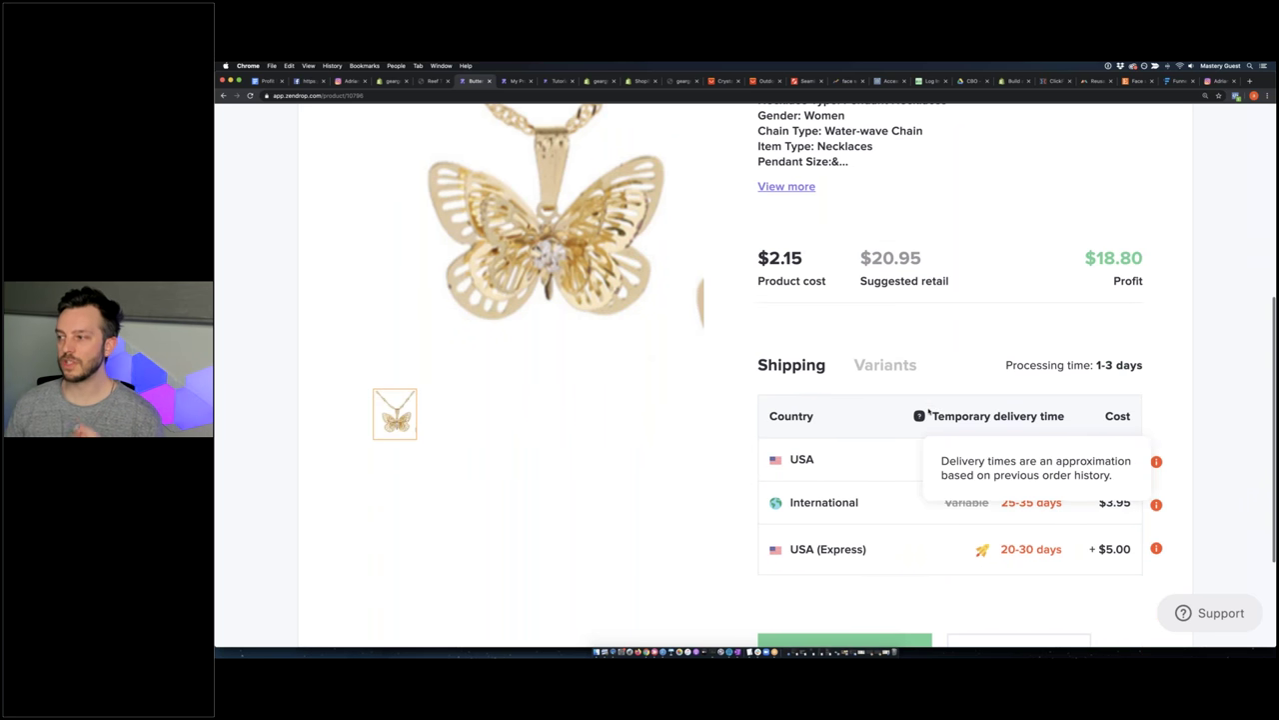
drag(940, 459, 986, 458)
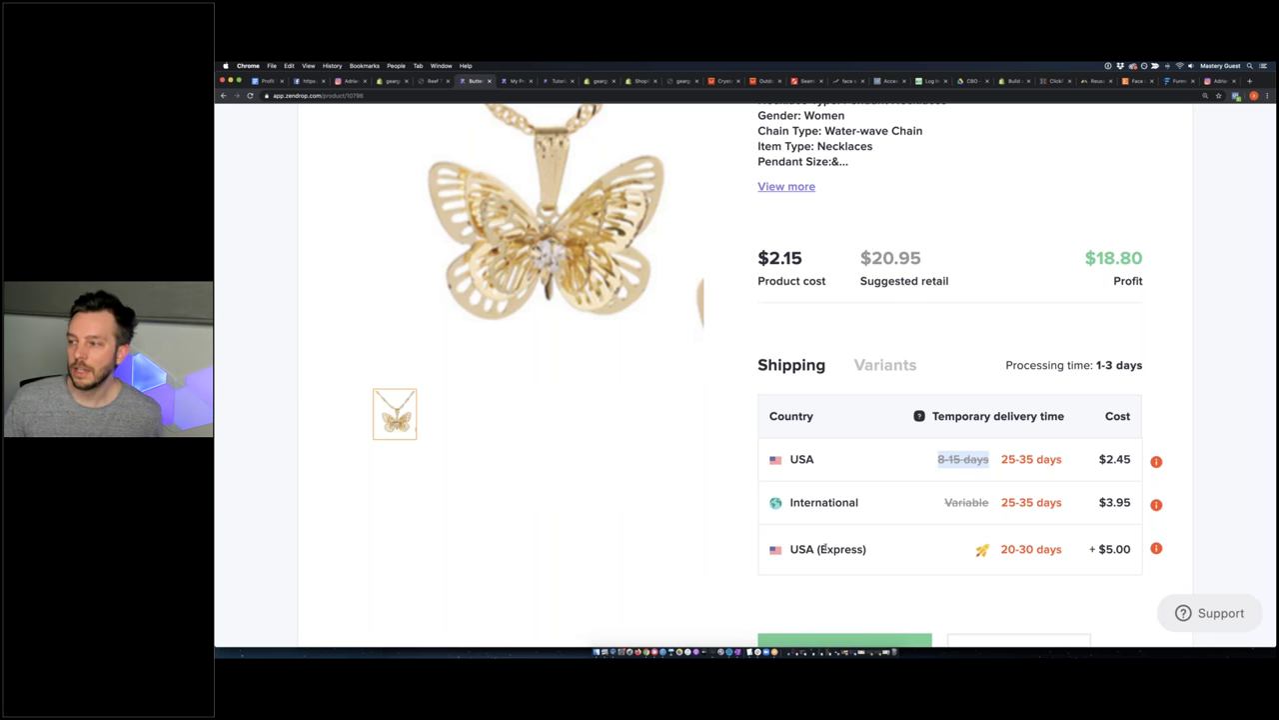
drag(805, 549, 865, 549)
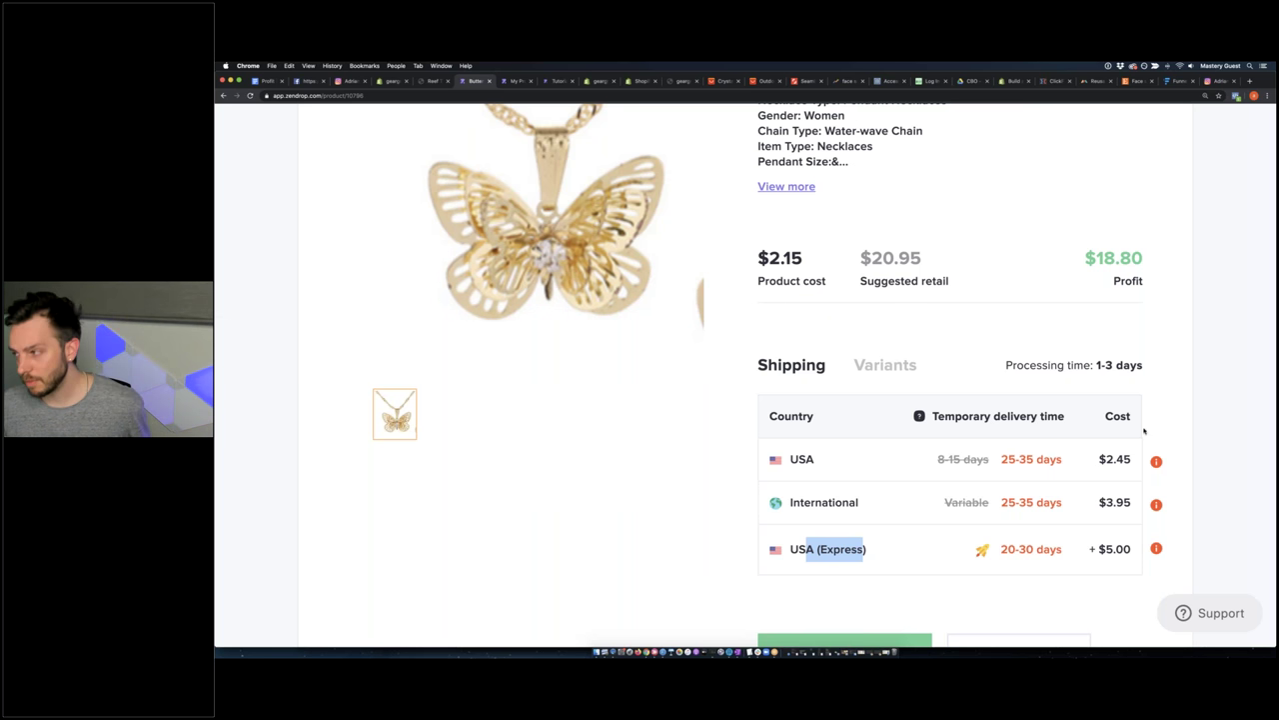
click(1159, 460)
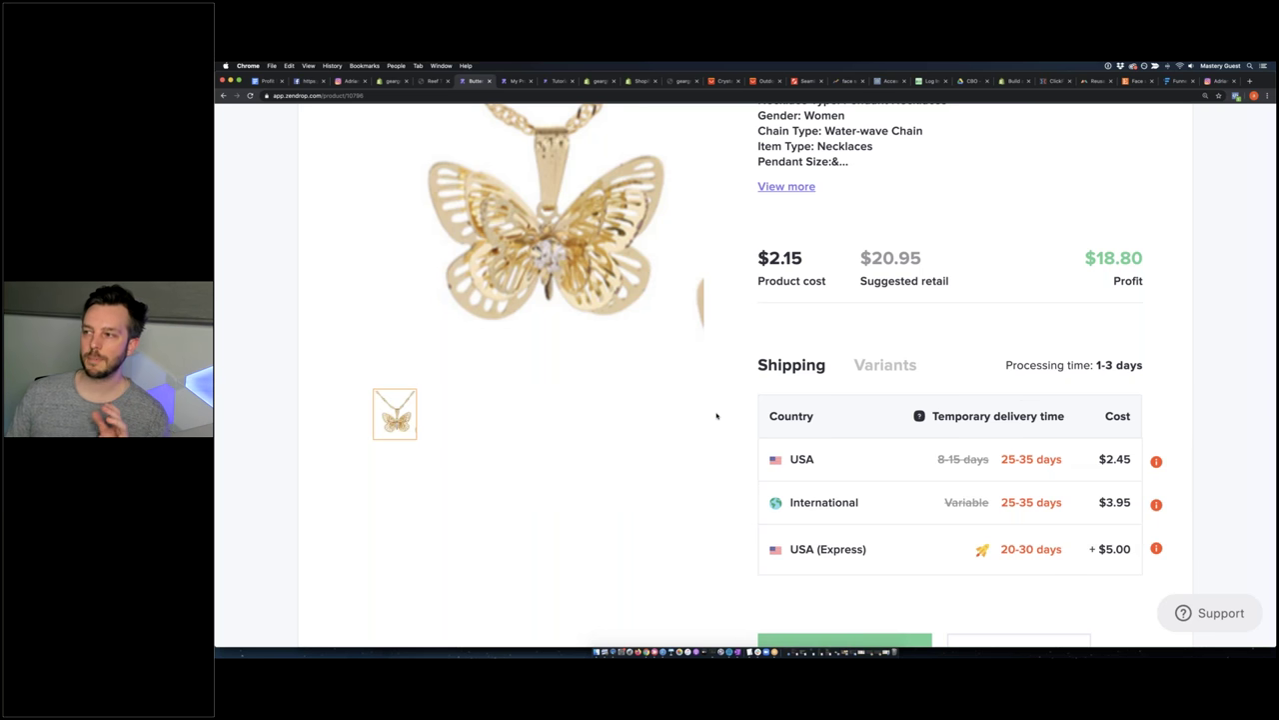
scroll(716, 416, up, 5)
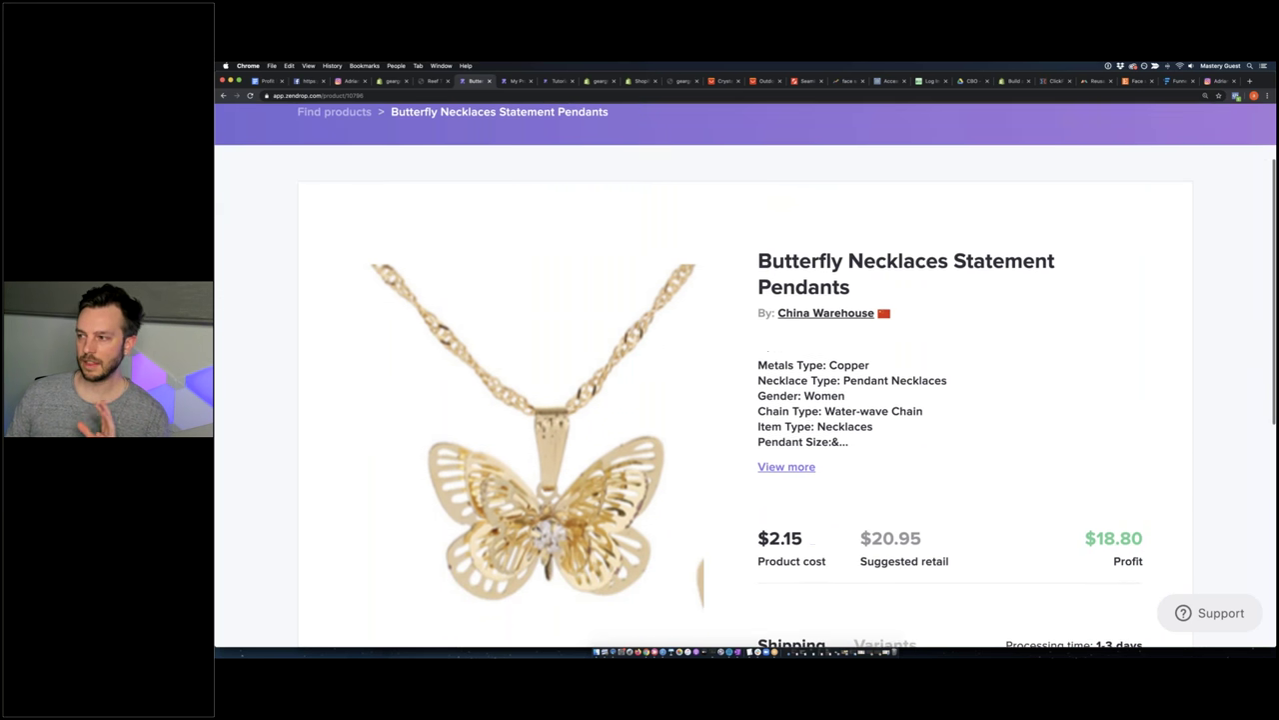
scroll(770, 381, down, 3)
scroll(769, 380, up, 1)
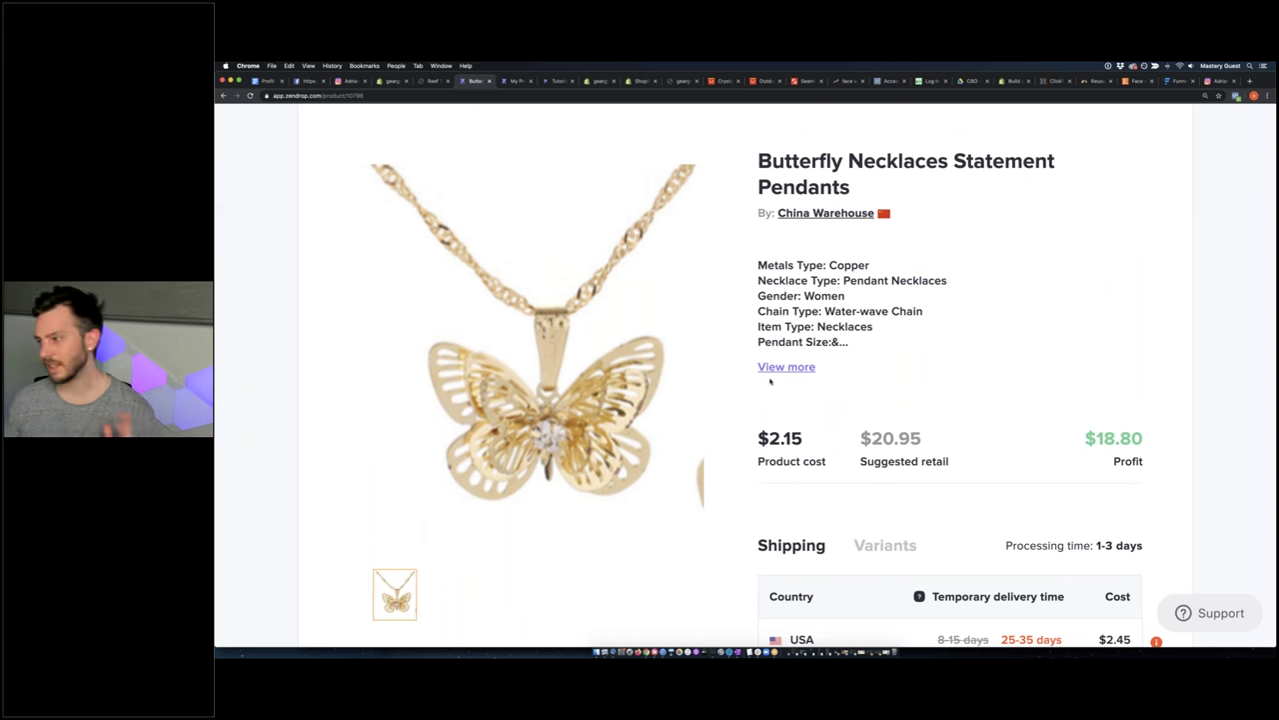
scroll(770, 381, up, 5)
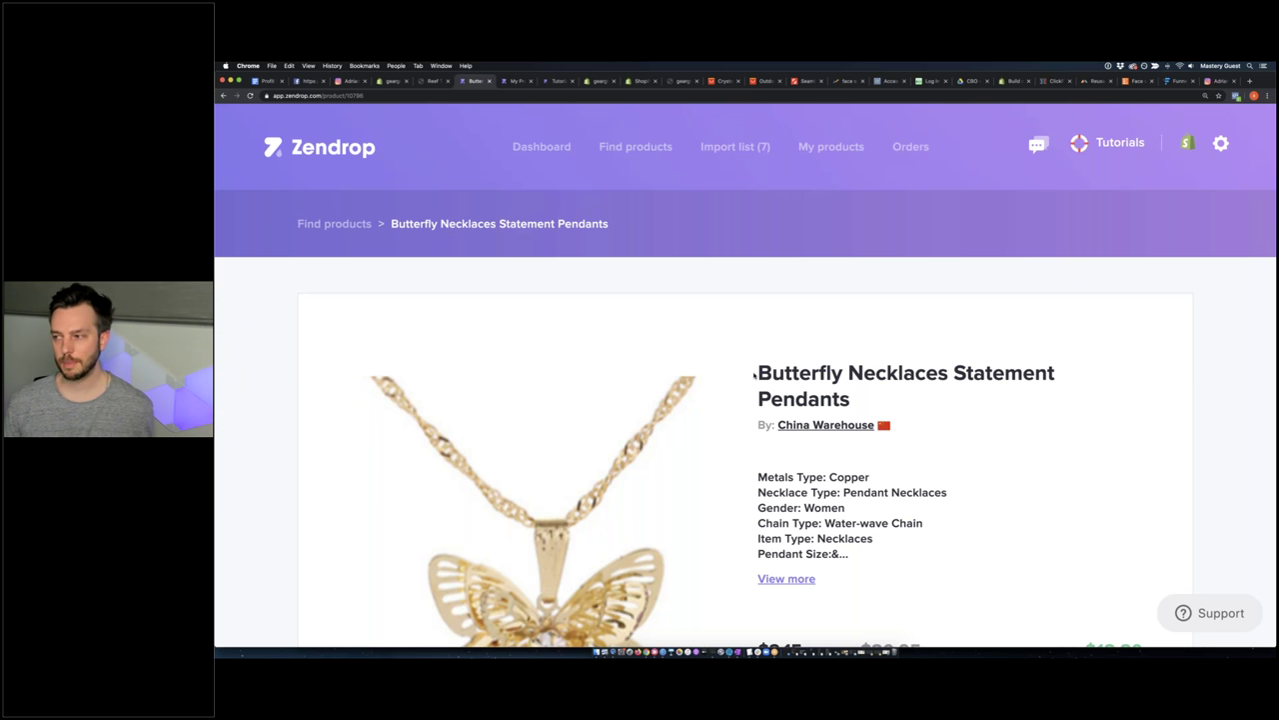
Add the Butterfly Necklaces Statement Pendants product to the import list and open that list
scroll(755, 372, down, 6)
click(844, 485)
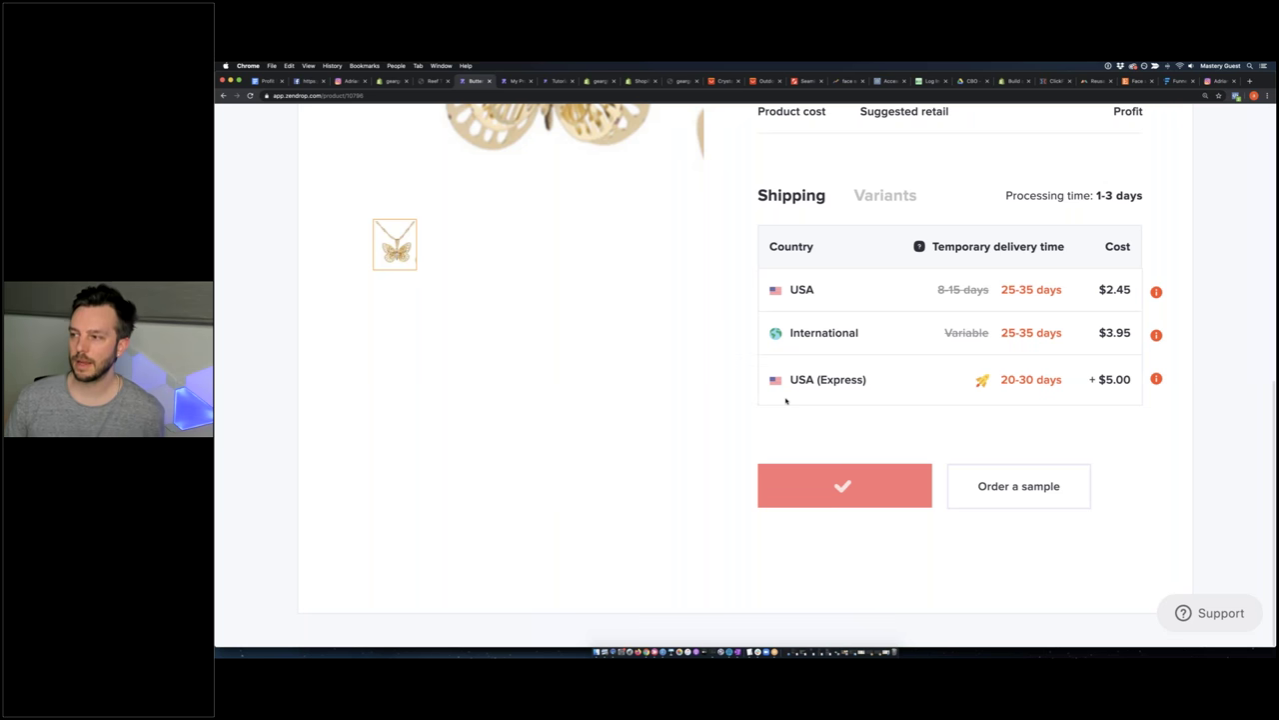
scroll(786, 400, up, 10)
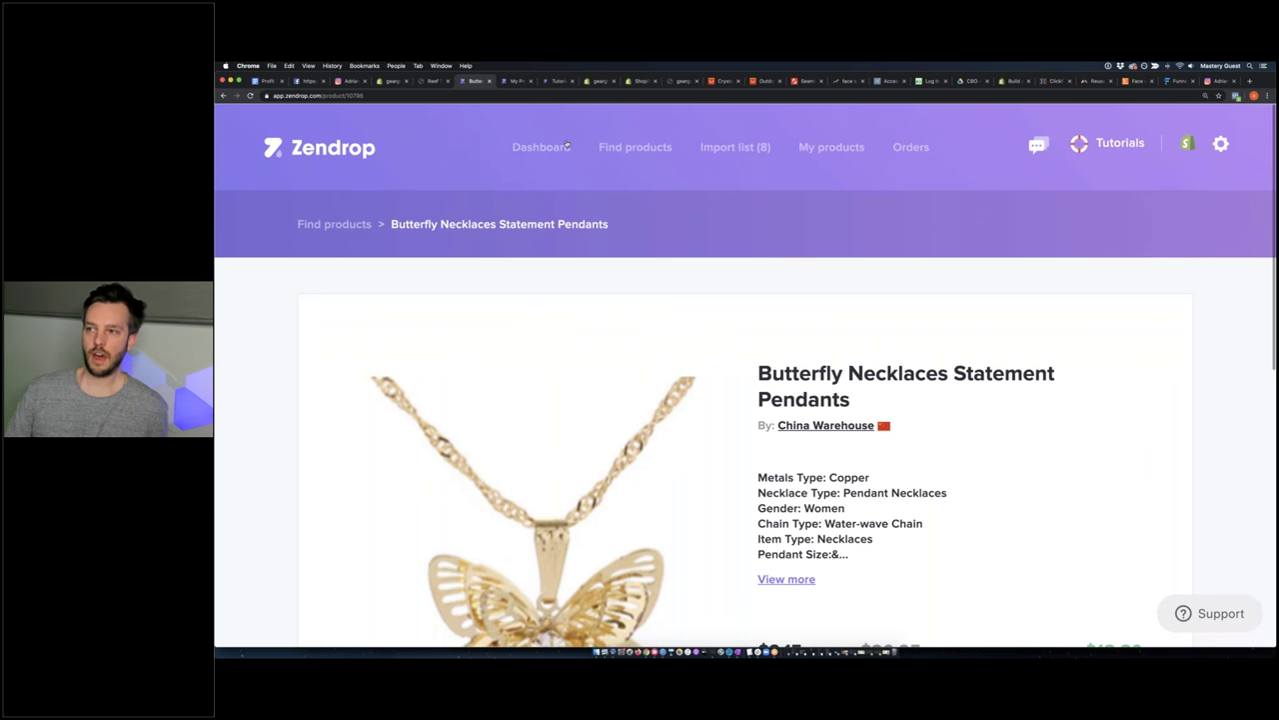
click(748, 156)
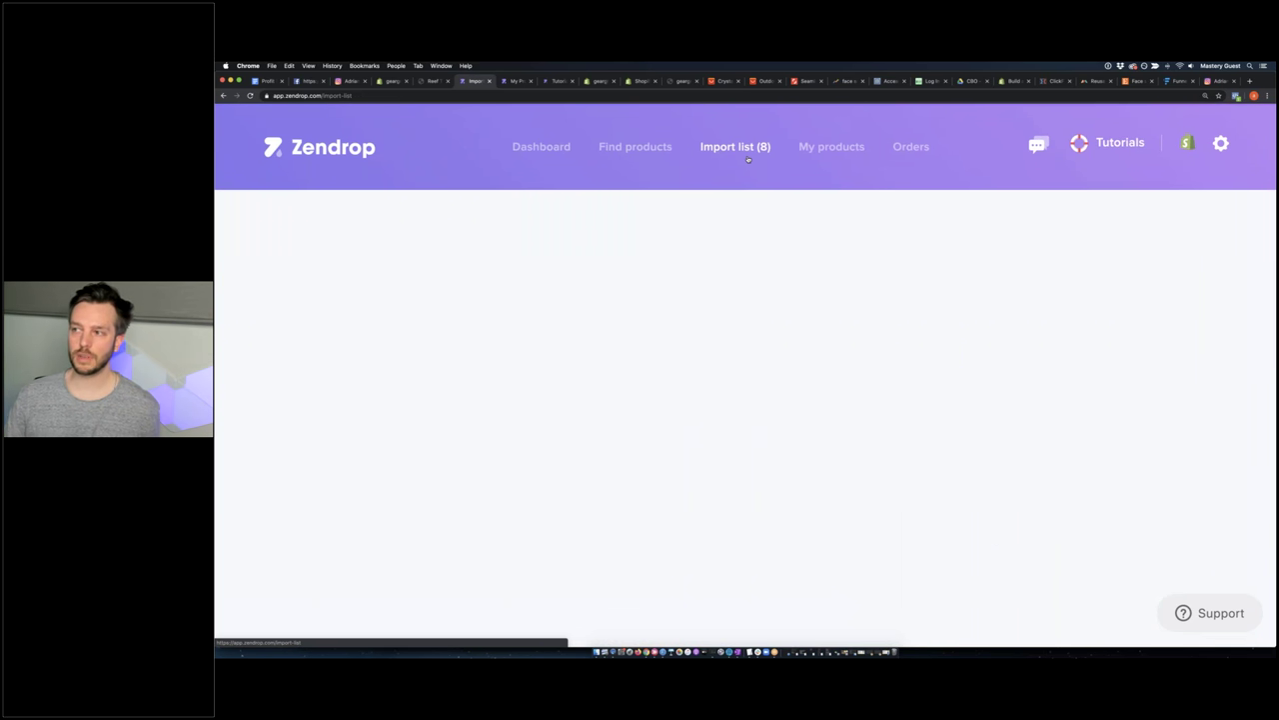
Rename the butterfly necklace product in the import list to "Butterfly Necklaces Statement Pendant"
scroll(765, 267, down, 3)
click(755, 266)
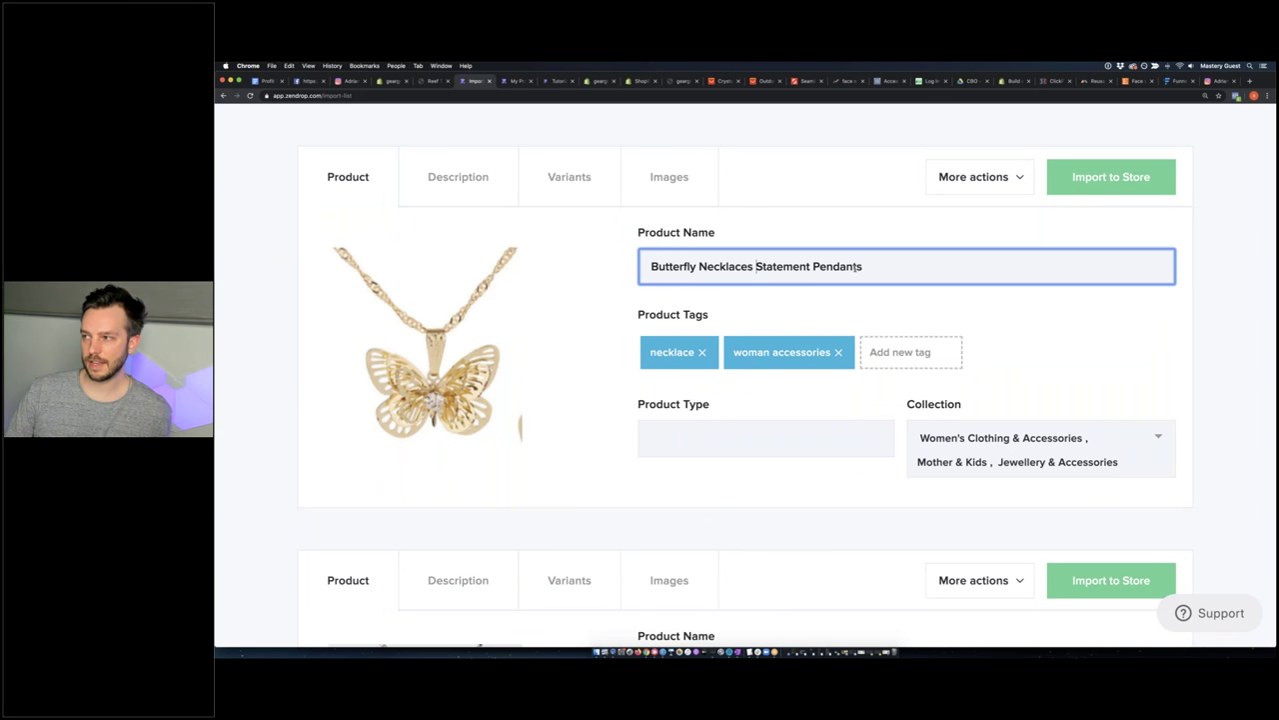
drag(860, 267, 880, 267)
key(BackSpace)
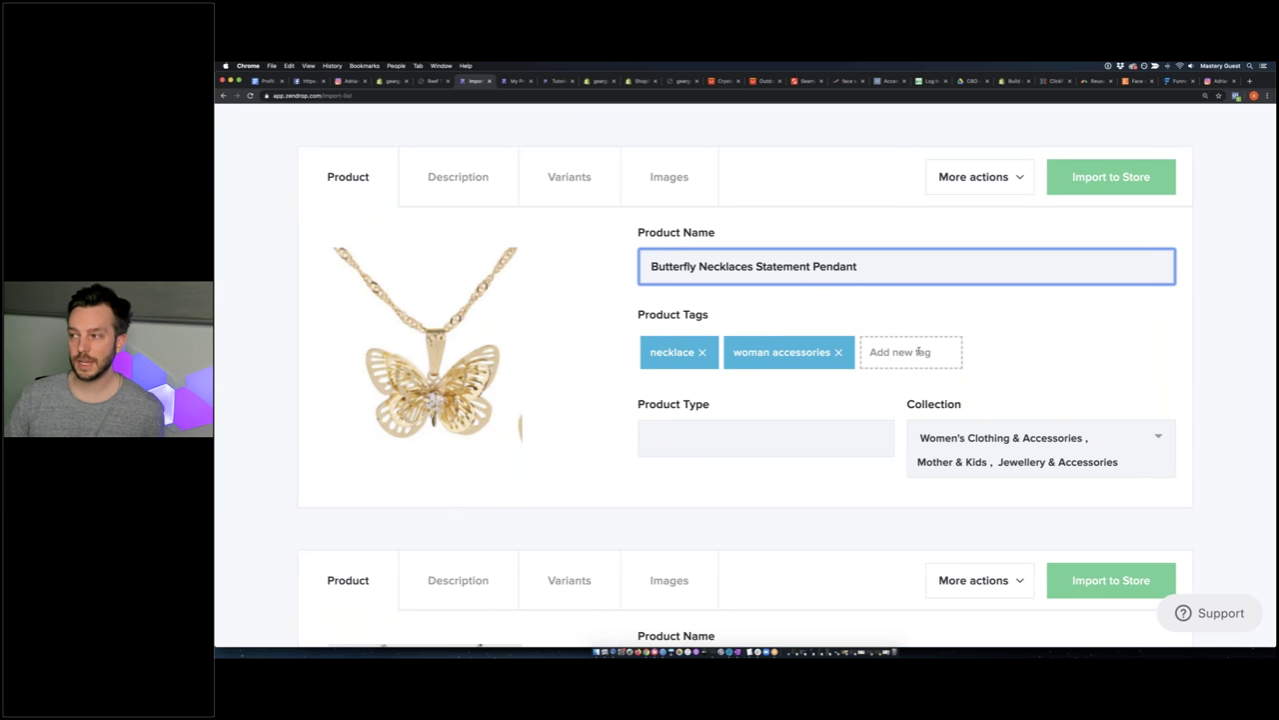
Add the tag "butterfly" to the butterfly necklace and set its product type to "Necklace"
click(909, 352)
text(butterfly)
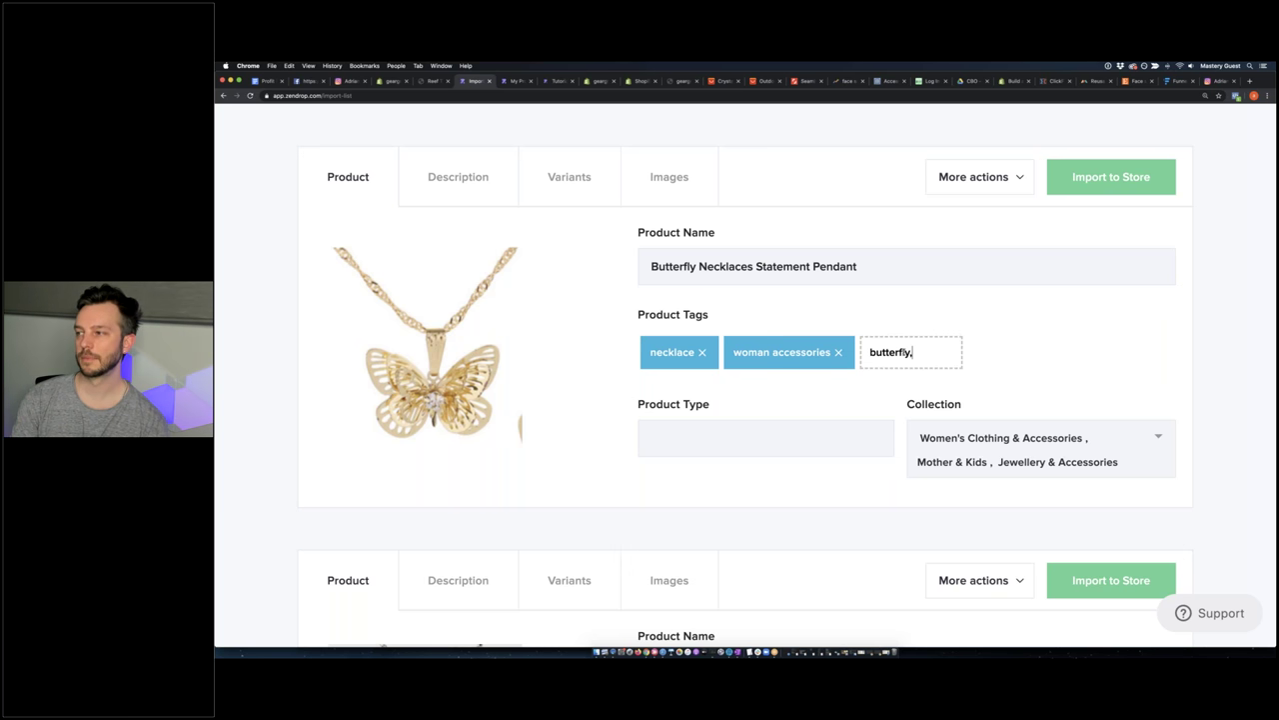
text(,)
click(693, 433)
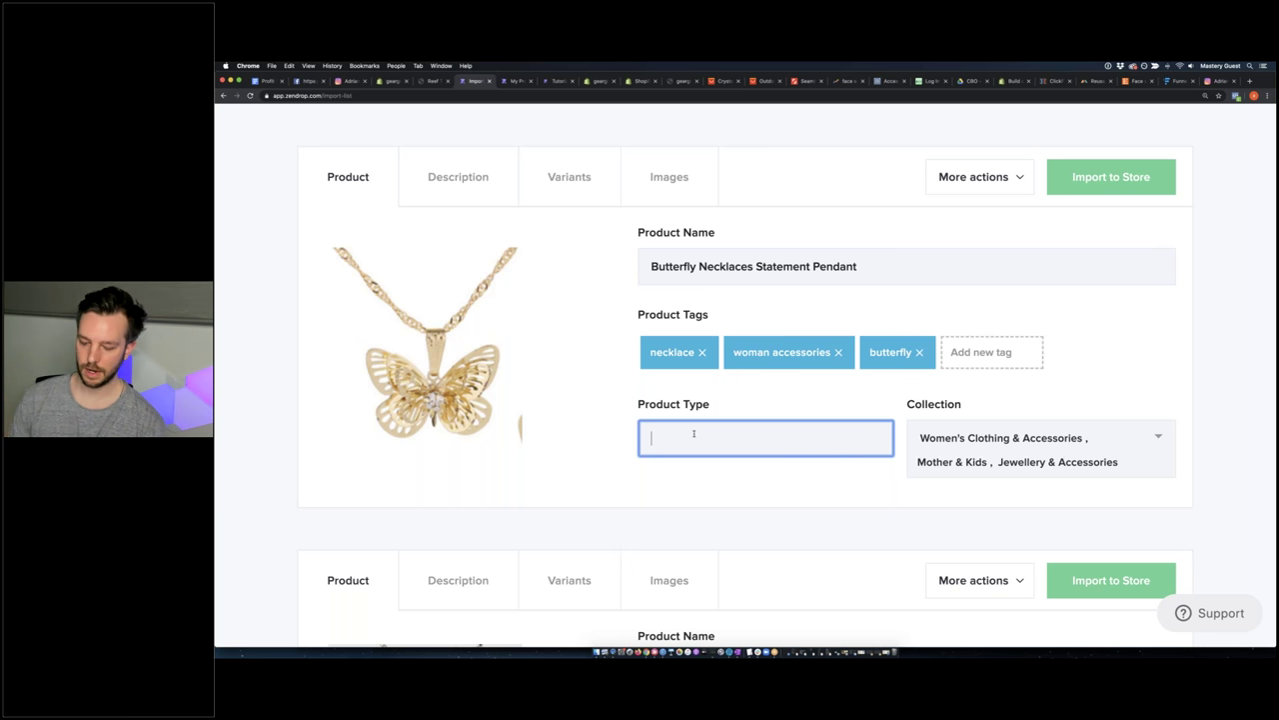
text(Necklace)
click(749, 499)
Look through the store collections available for the butterfly necklace without changing the selection
click(1007, 438)
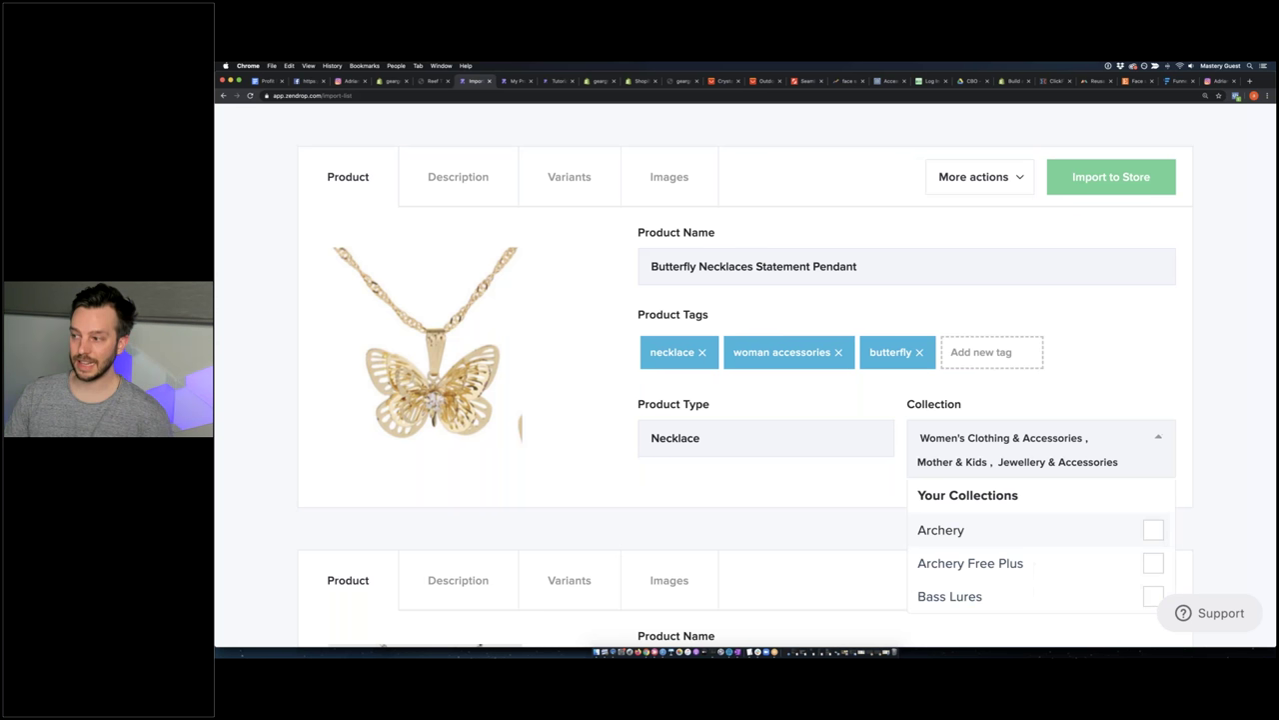
scroll(995, 516, down, 6)
scroll(1023, 518, down, 5)
click(773, 480)
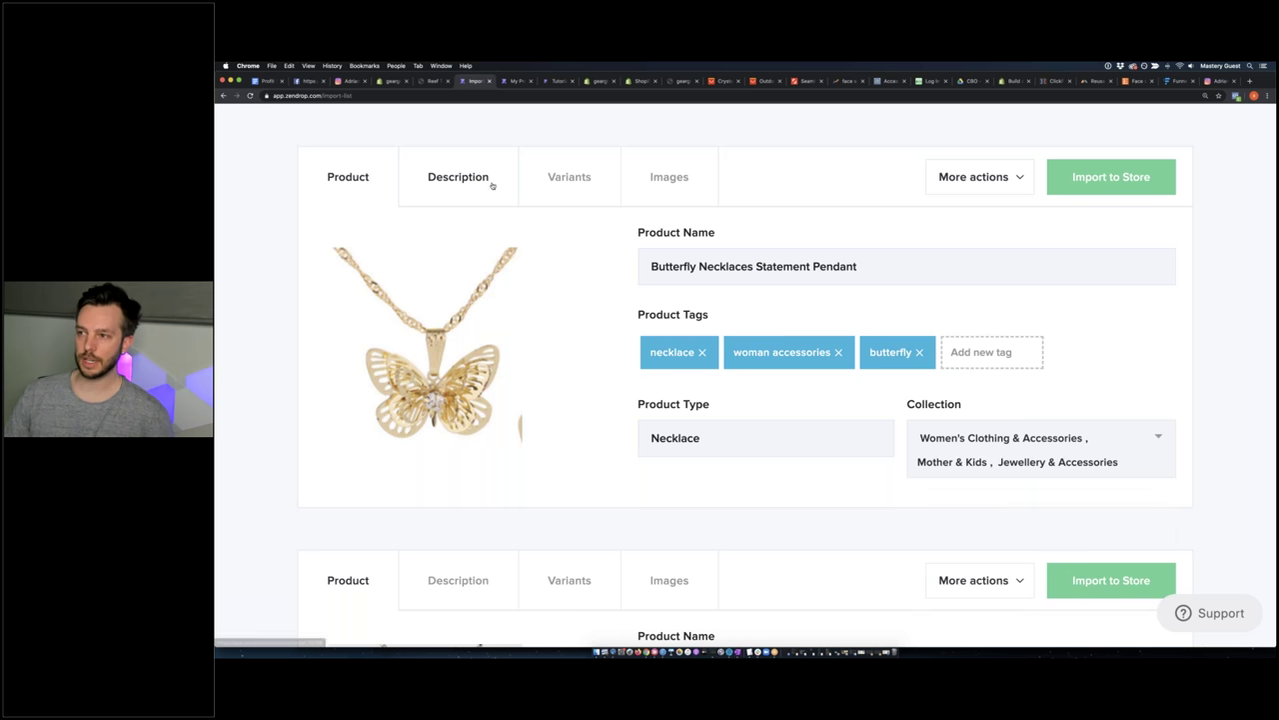
Review the butterfly necklace's description, variants and images and import the product to the store
click(459, 177)
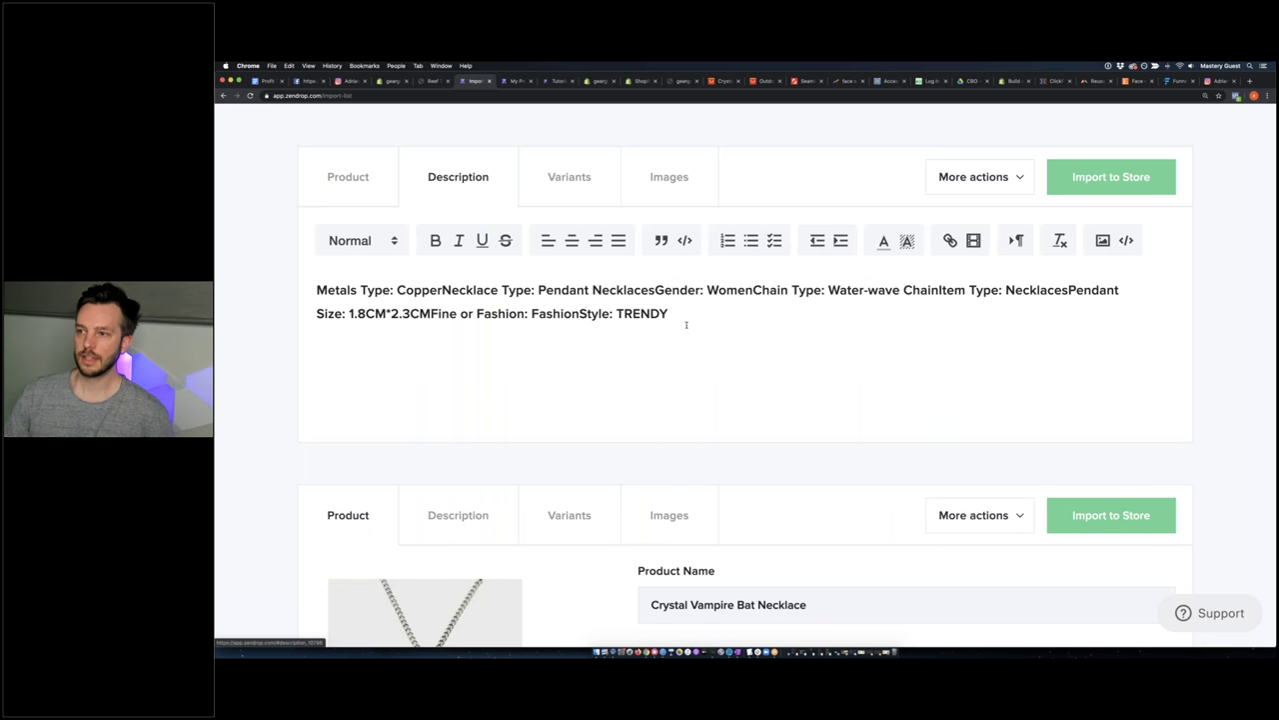
triple_click(500, 319)
click(611, 191)
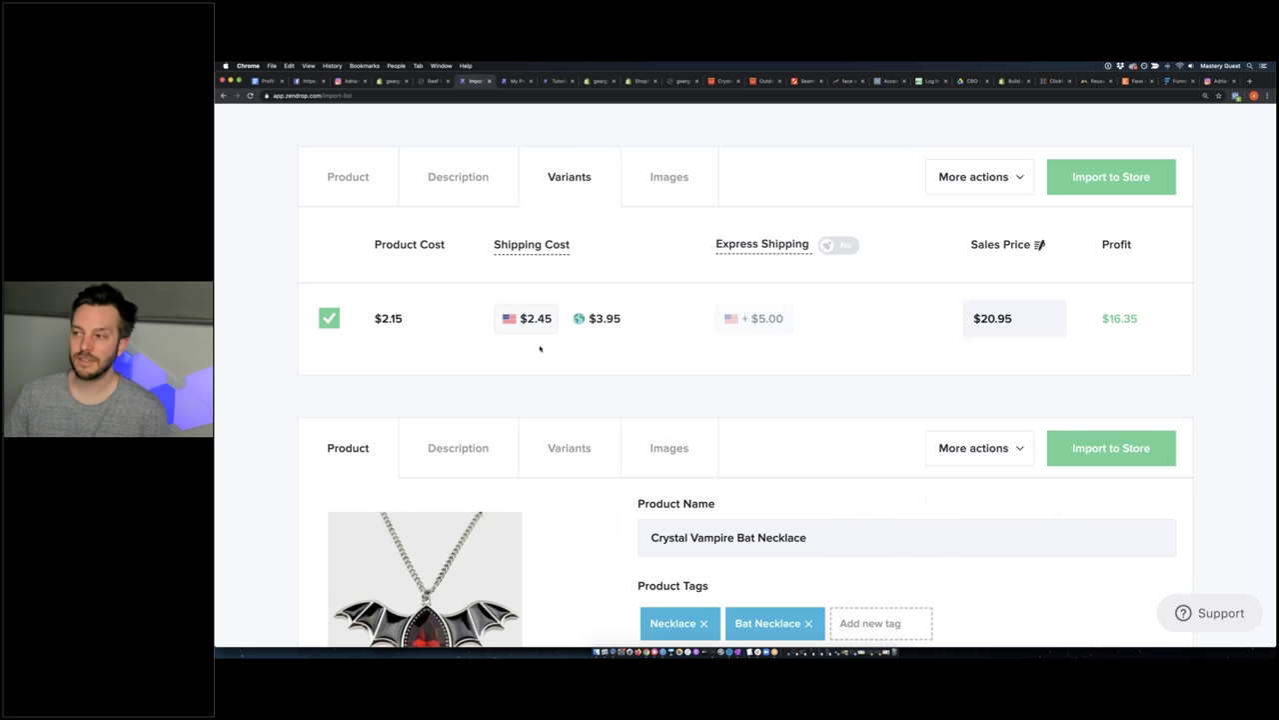
click(670, 162)
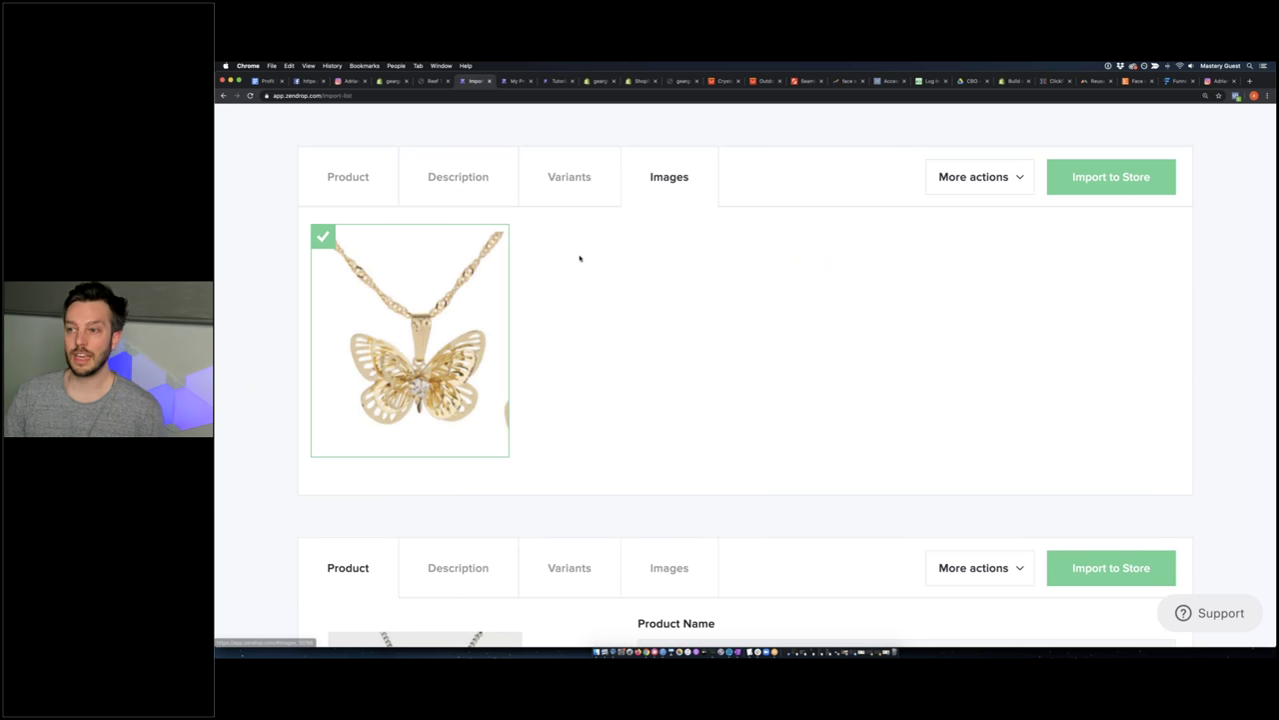
click(1138, 172)
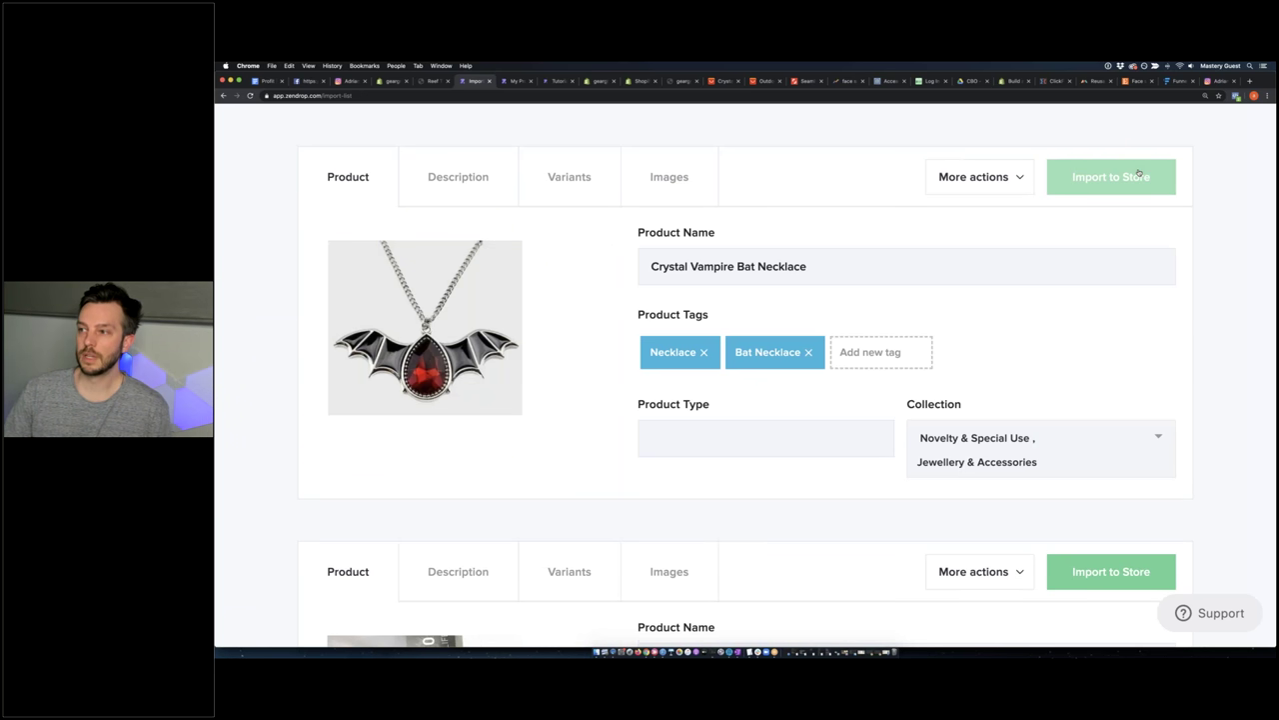
scroll(814, 211, up, 3)
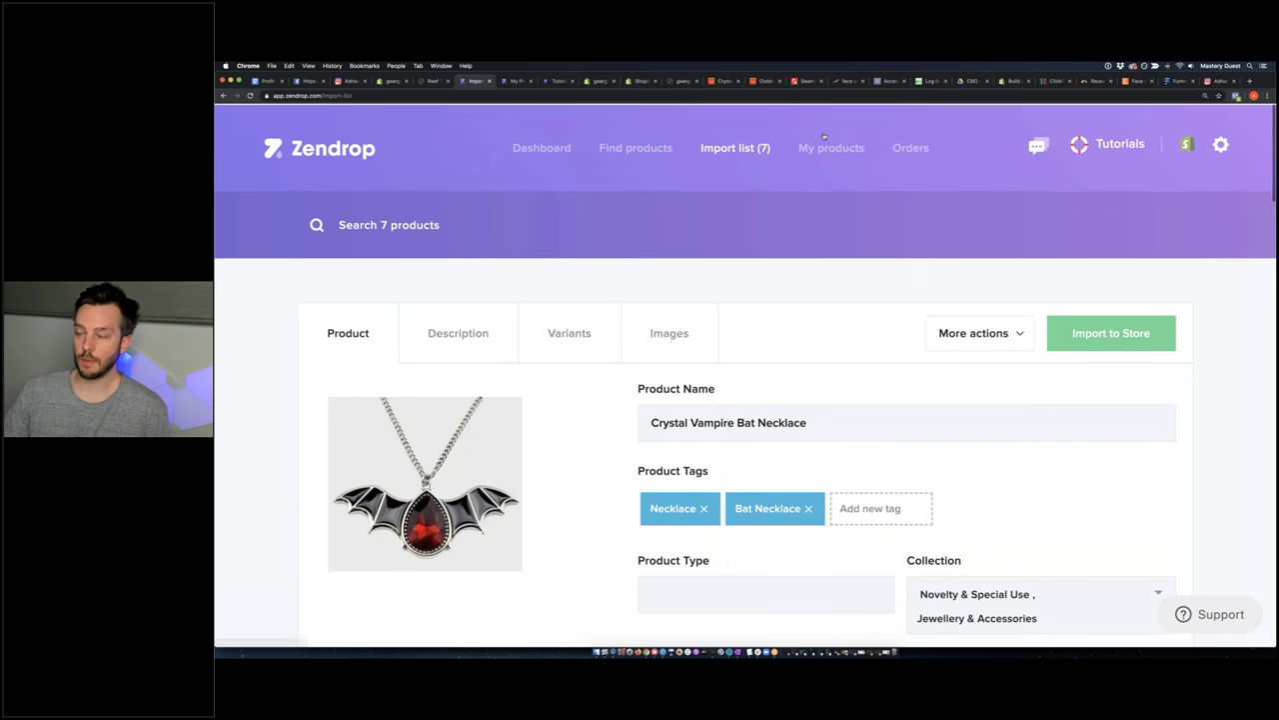
Open the imported butterfly necklace in Shopify from the imported products list and view its storefront page
click(830, 146)
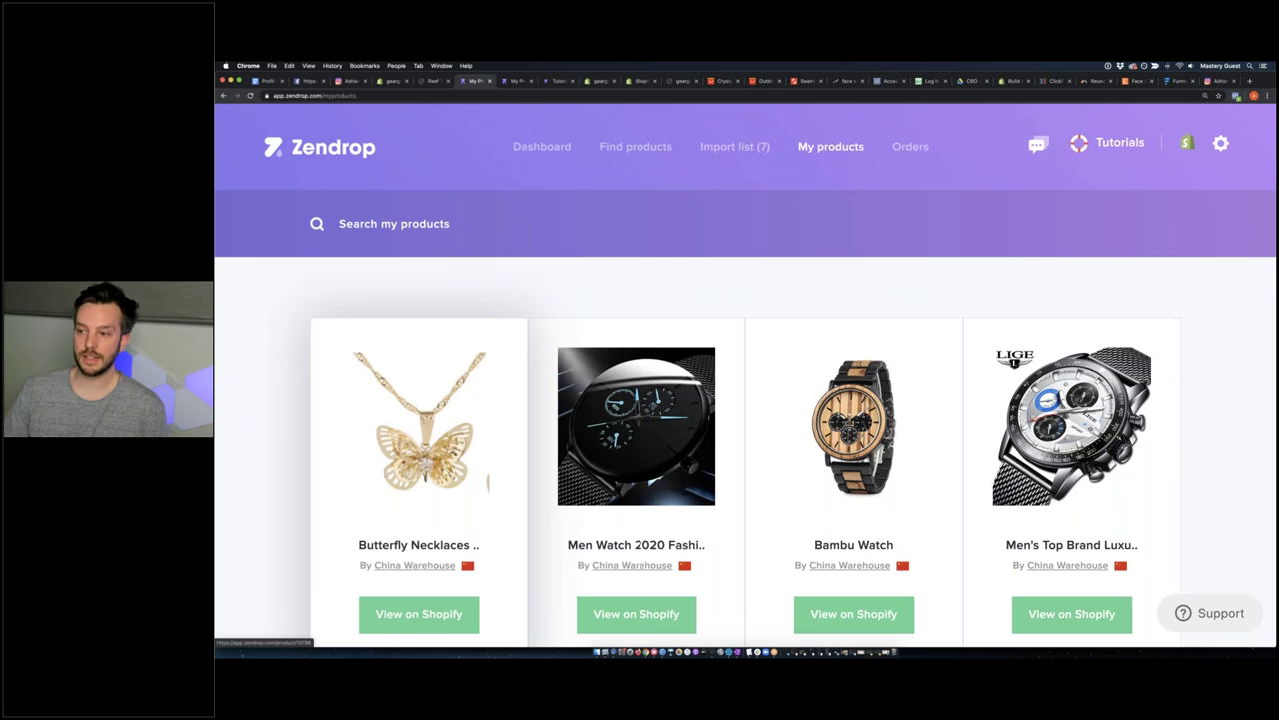
click(420, 613)
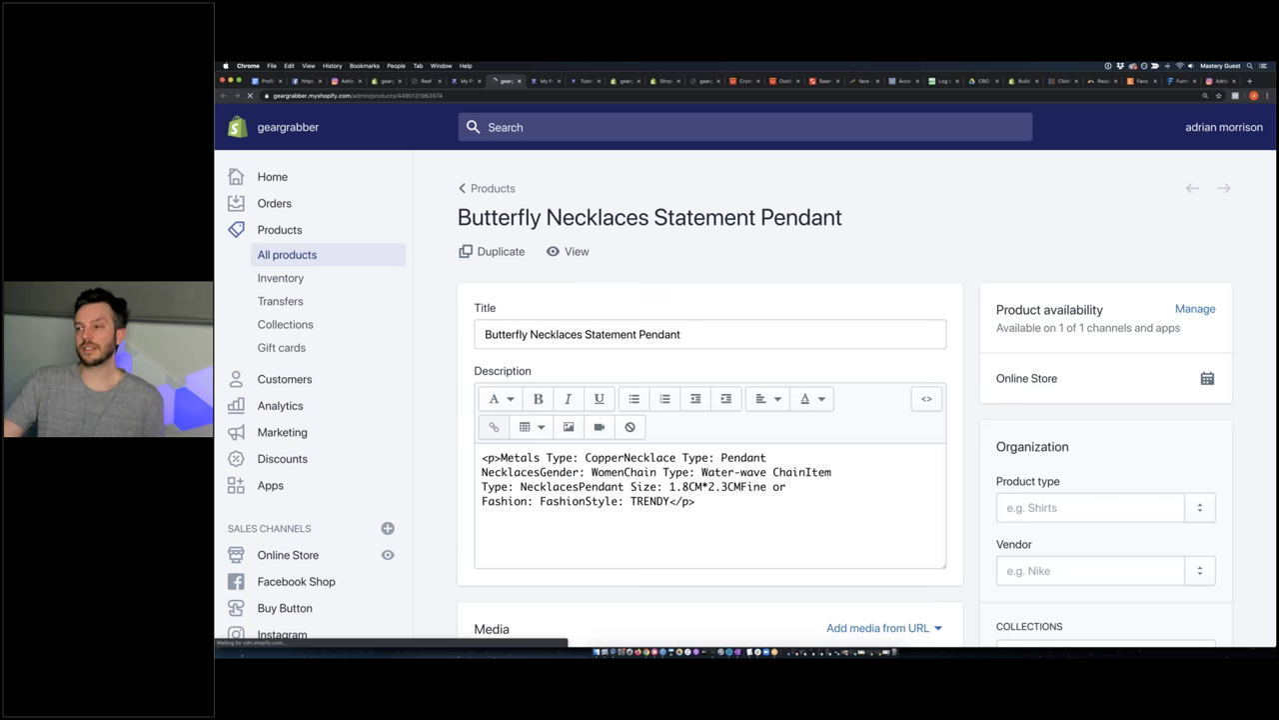
click(570, 251)
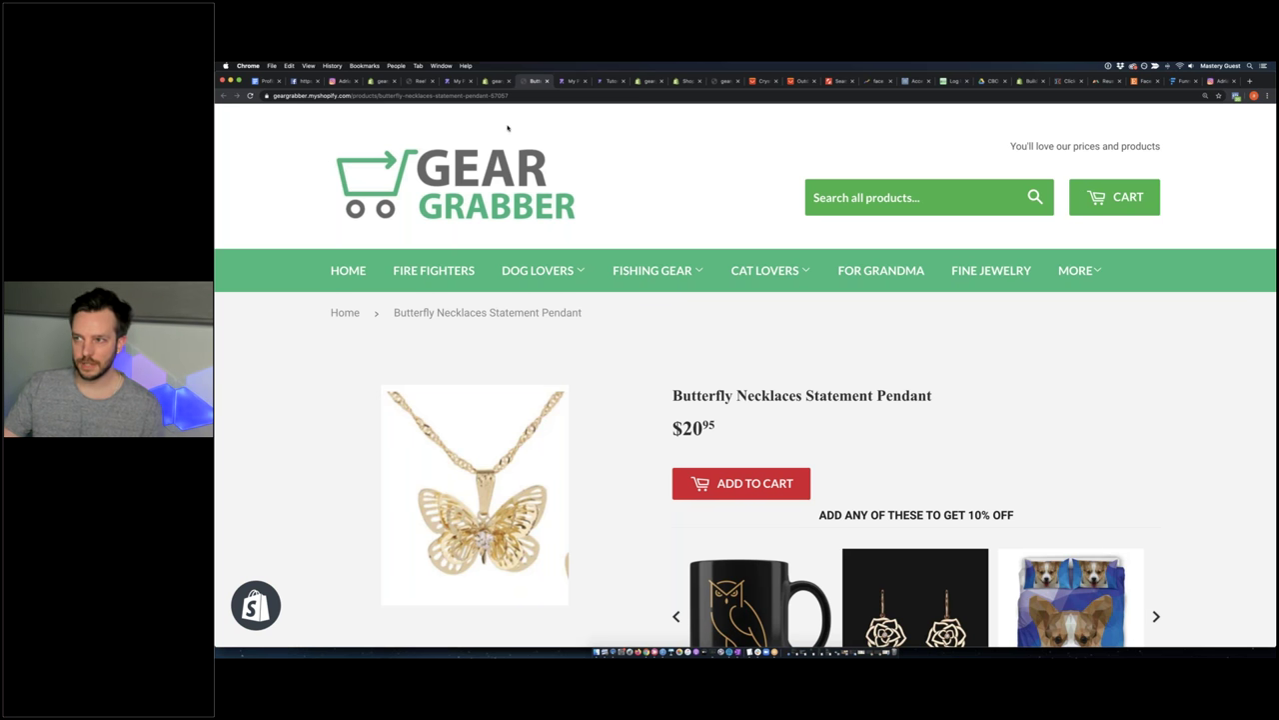
Return to Zendrop and search the imported products for "face scarf"
click(456, 81)
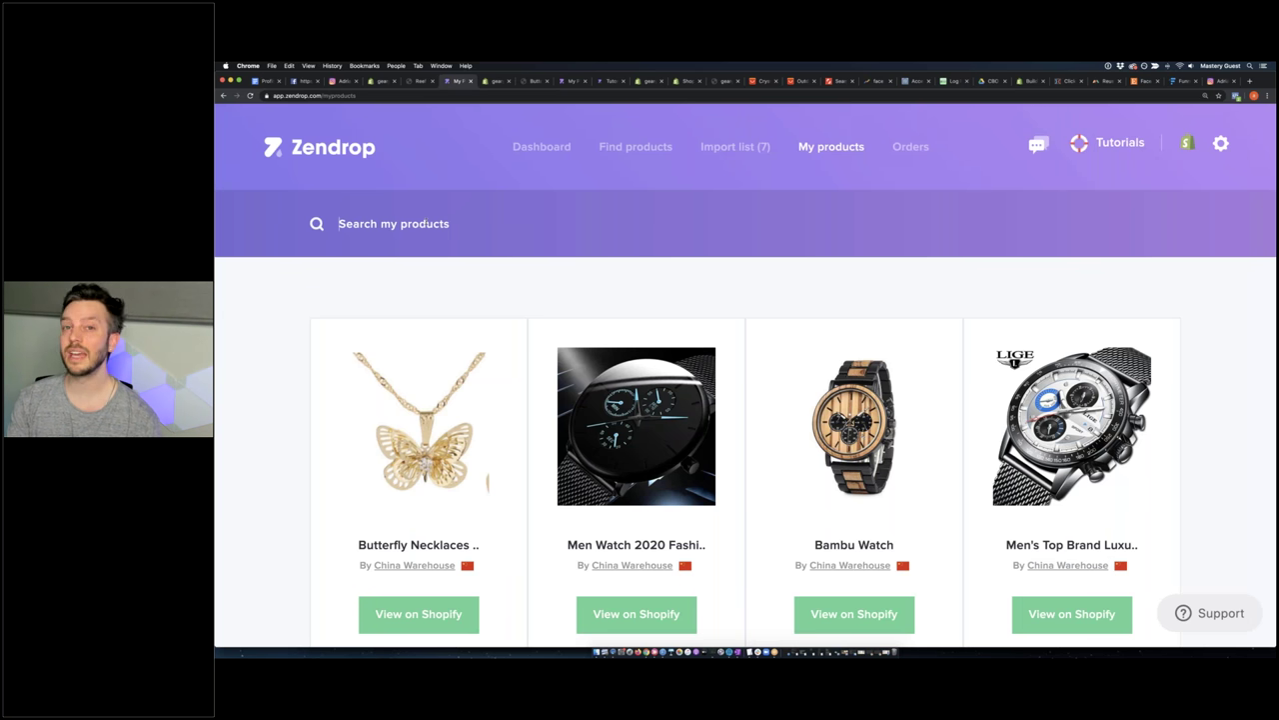
text(face scar)
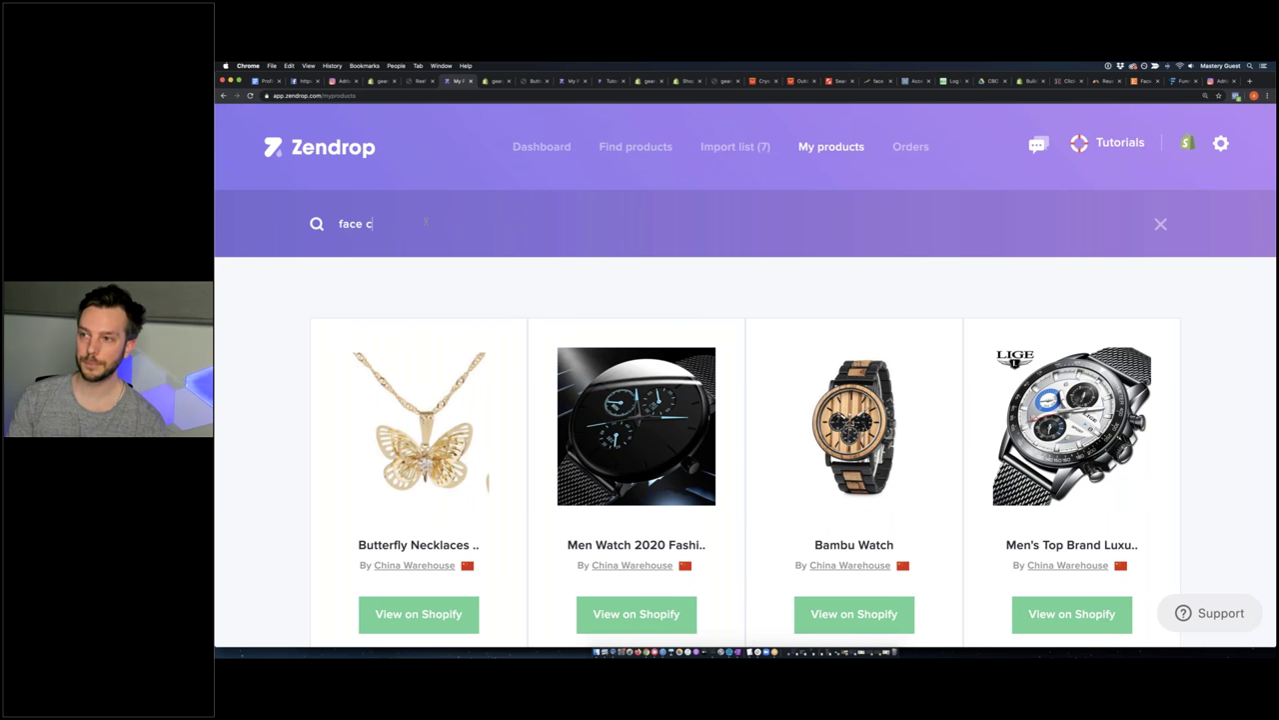
text(f)
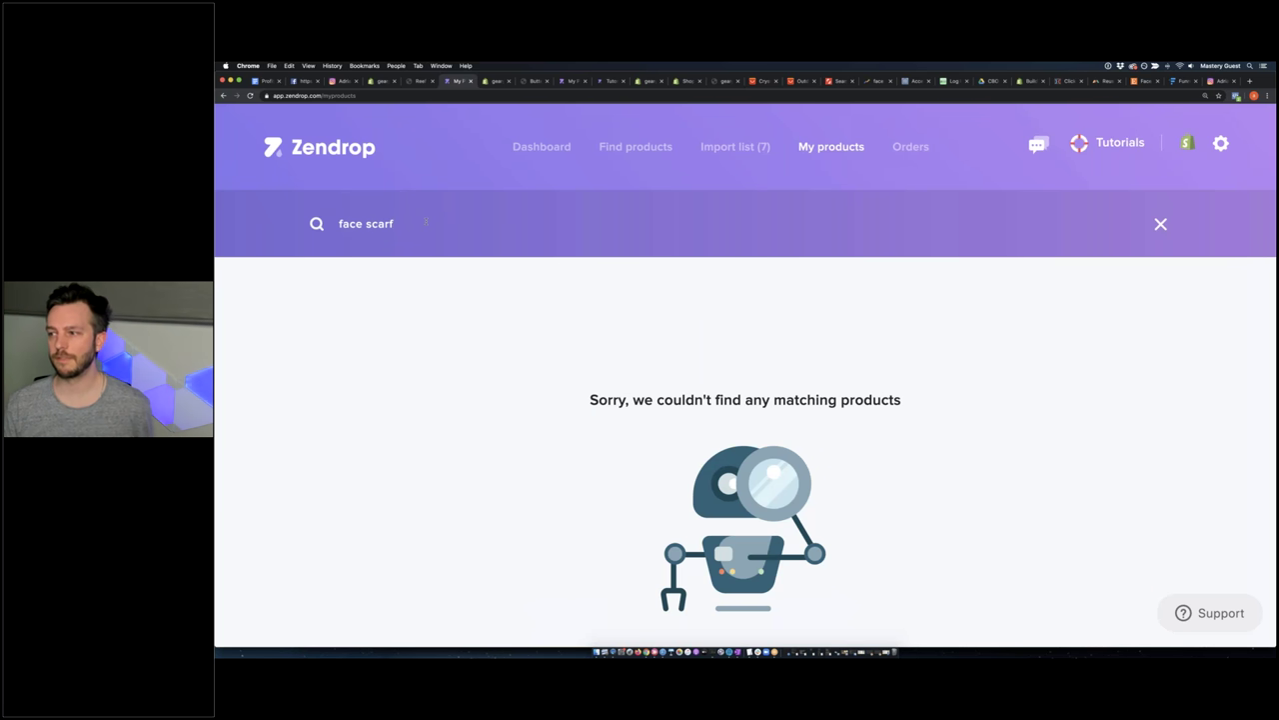
Replace the imported products search with "survival" and then with "bracelet"
key(super+a)
key(BackSpace)
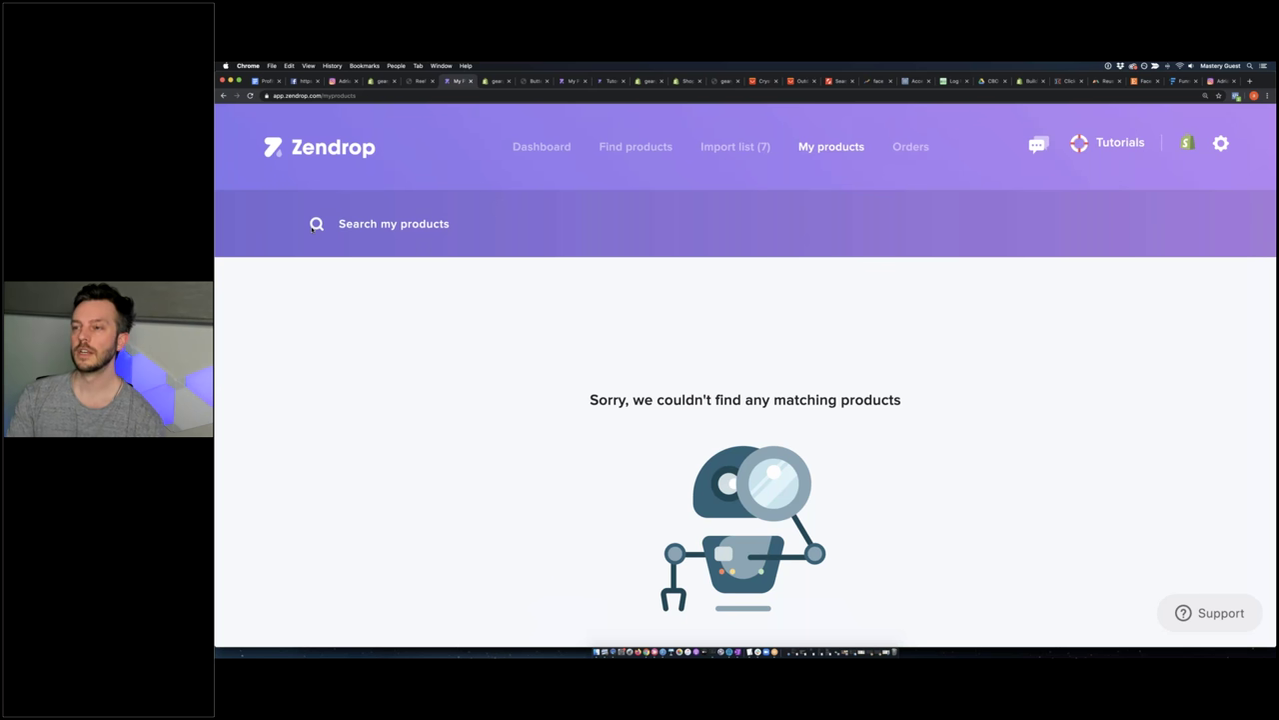
text(survival)
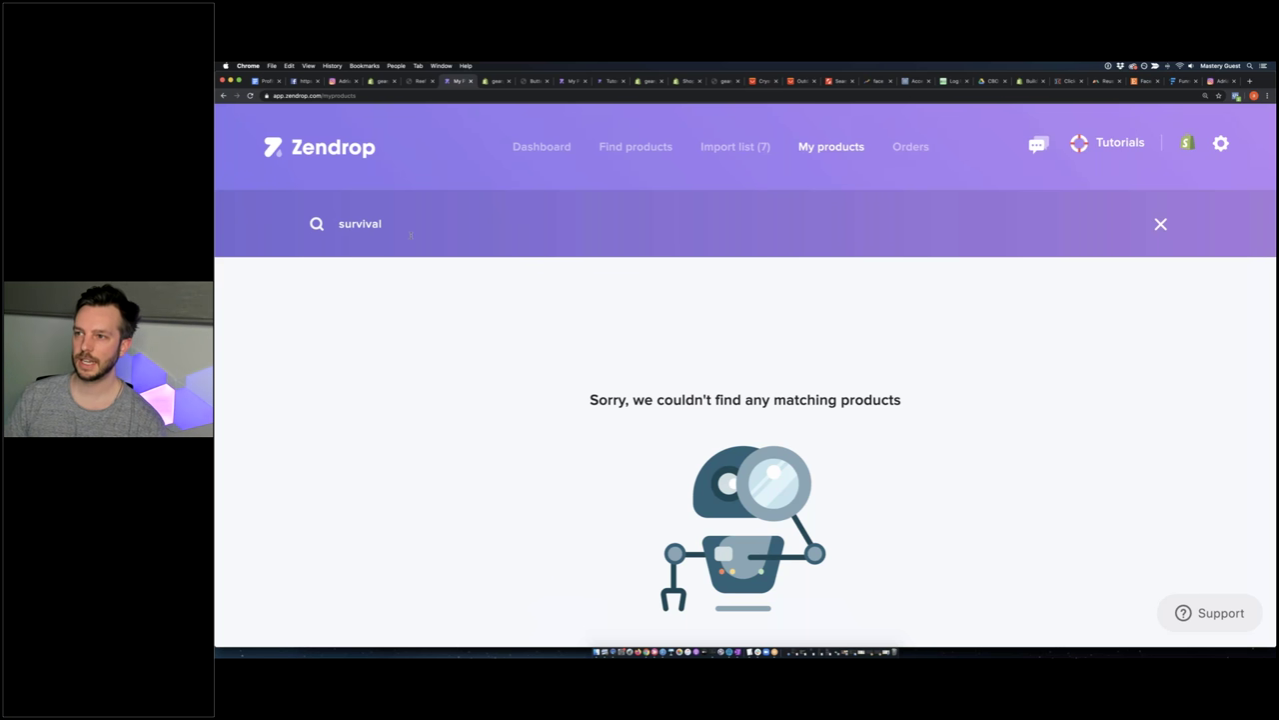
key(super+a)
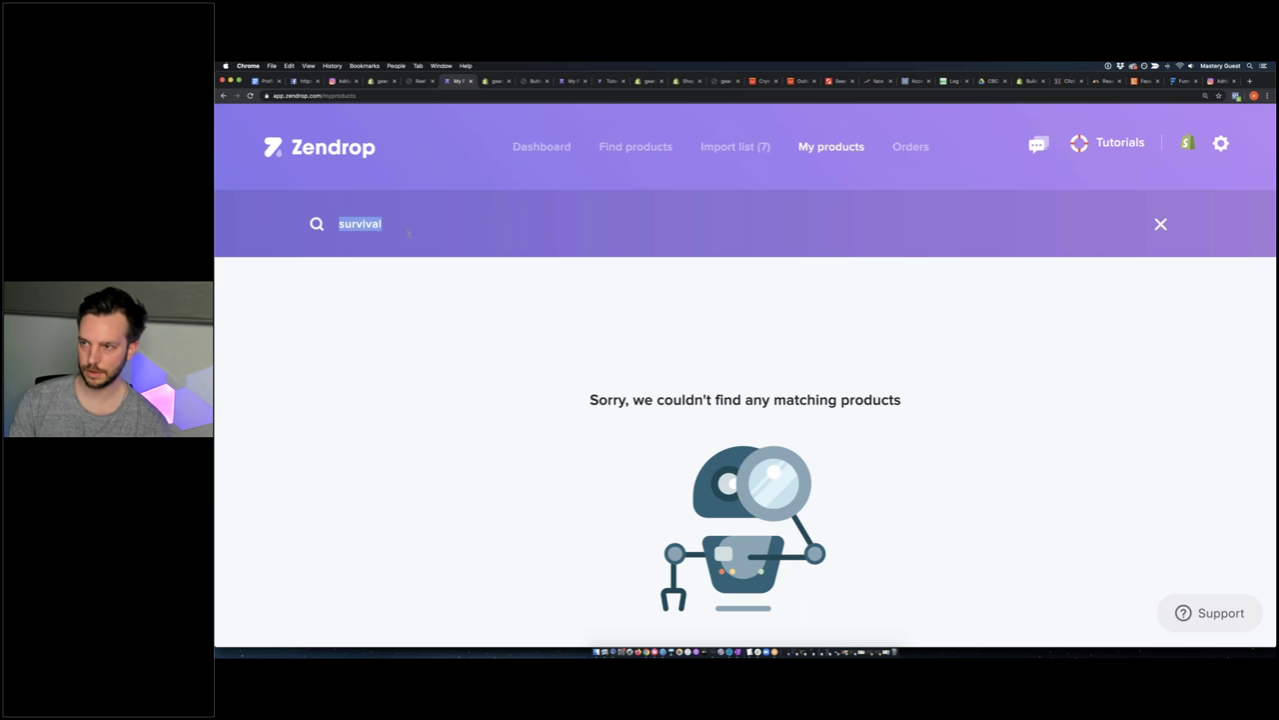
text(bracelet)
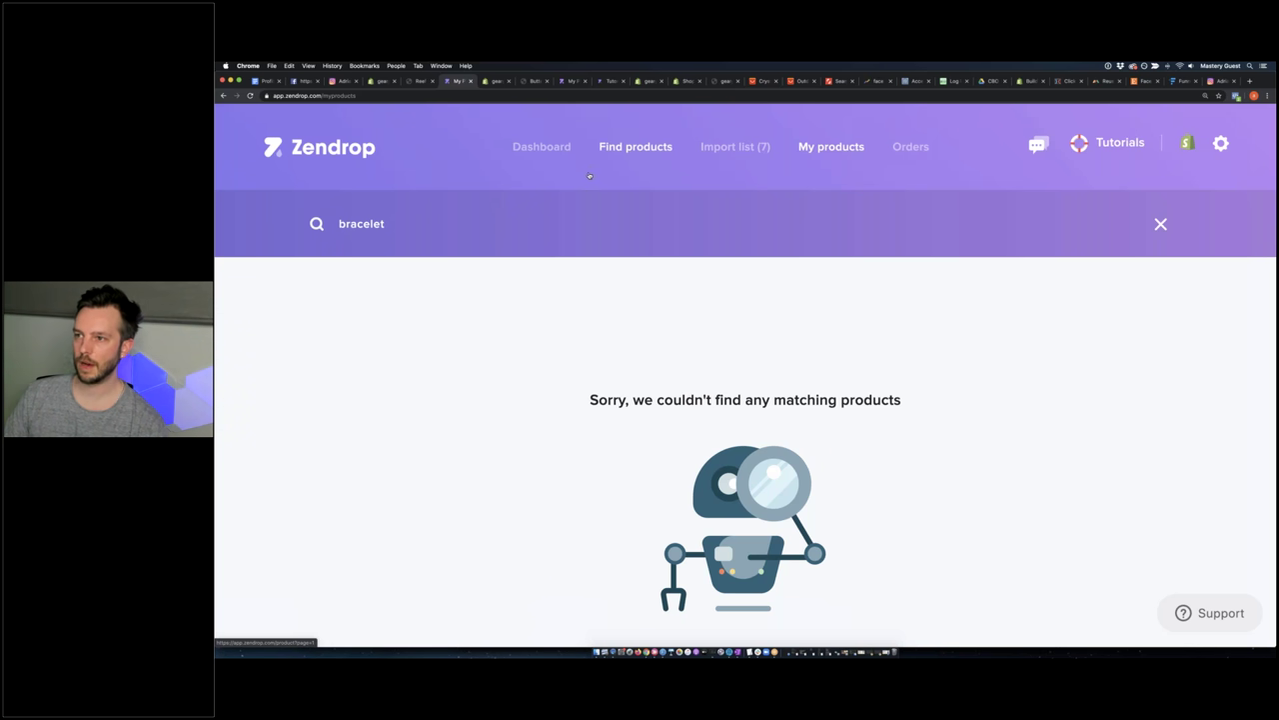
Search Zendrop's product catalog for "survival" and browse the matching products
click(629, 148)
click(461, 223)
text(survival)
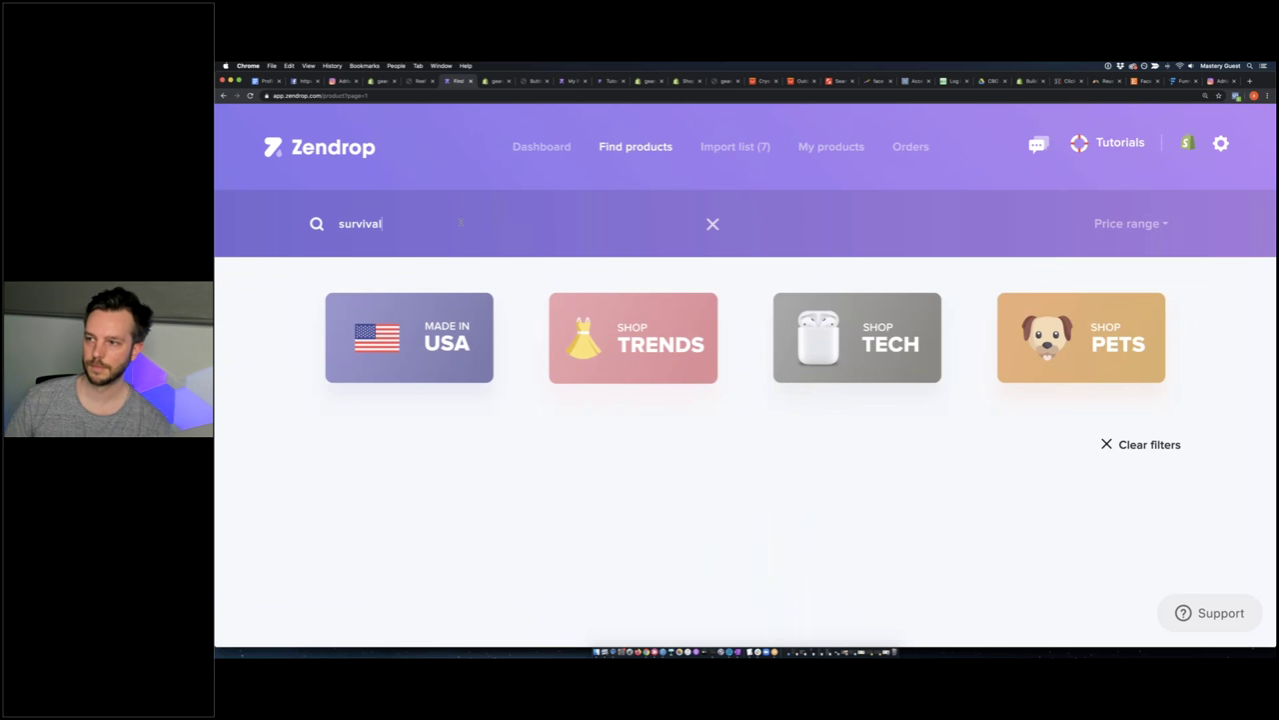
key(Return)
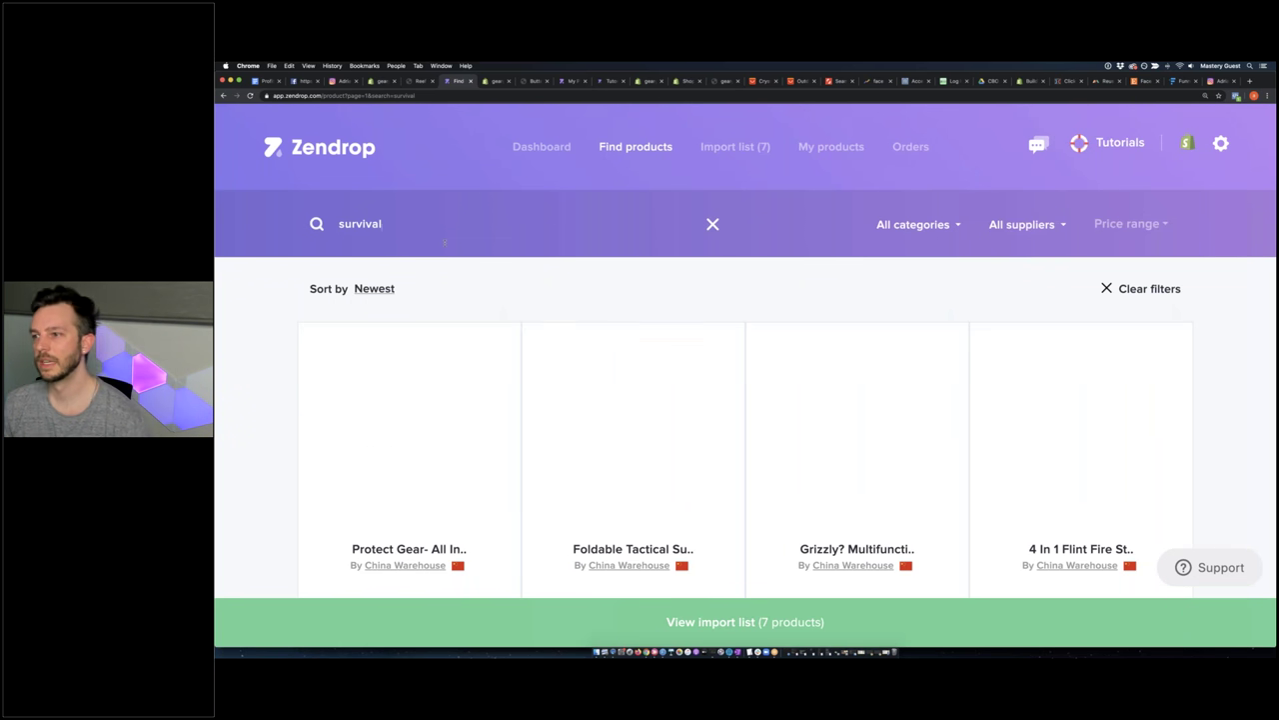
scroll(367, 275, down, 1)
scroll(367, 275, down, 3)
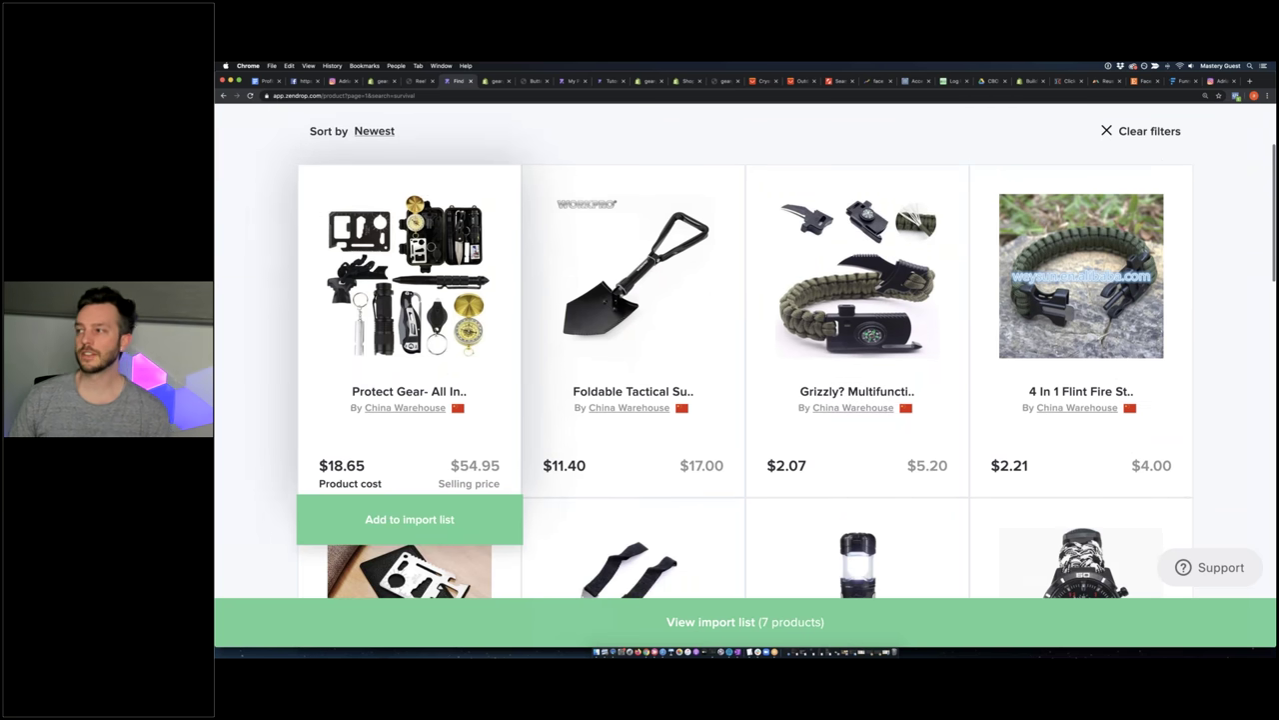
scroll(283, 272, down, 7)
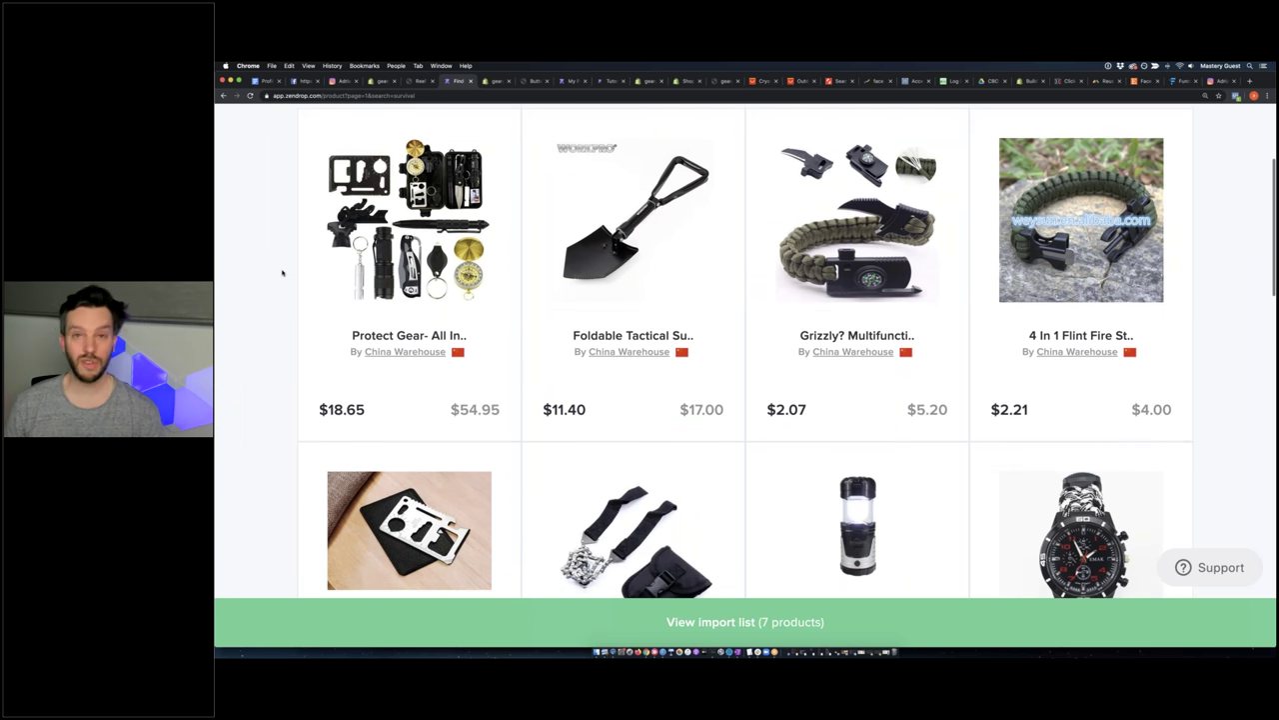
scroll(285, 272, down, 14)
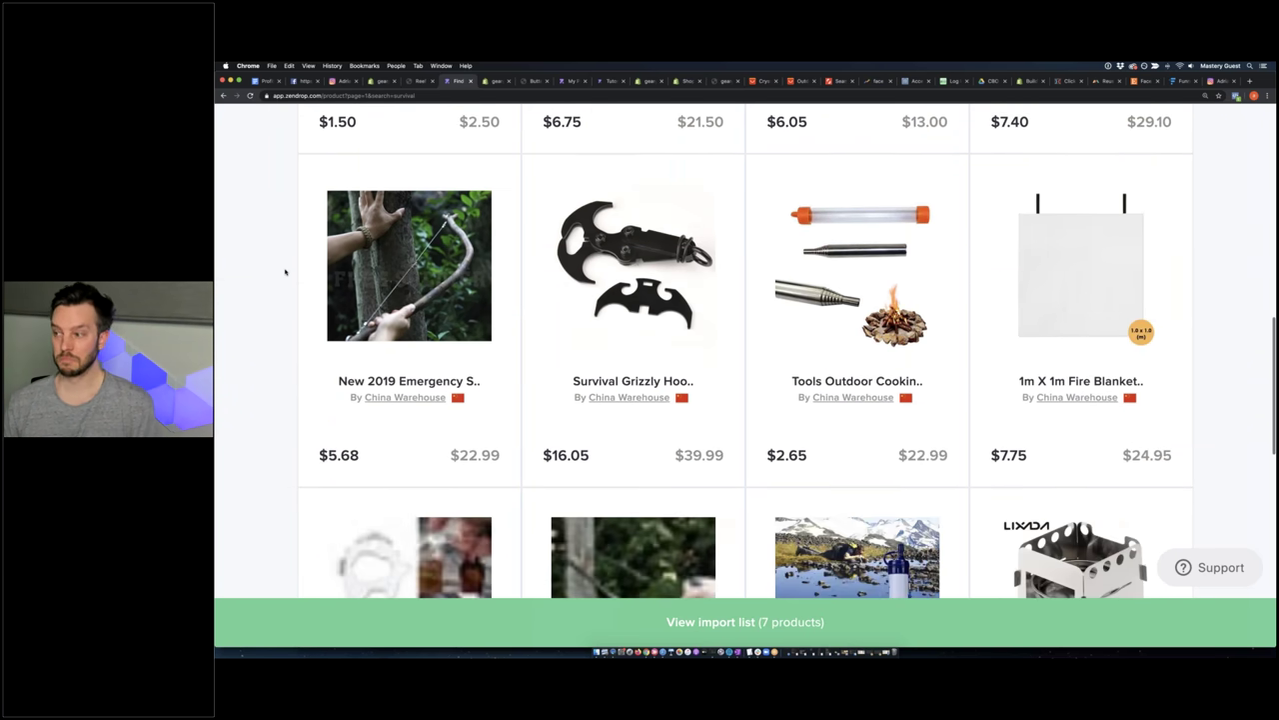
scroll(285, 271, up, 20)
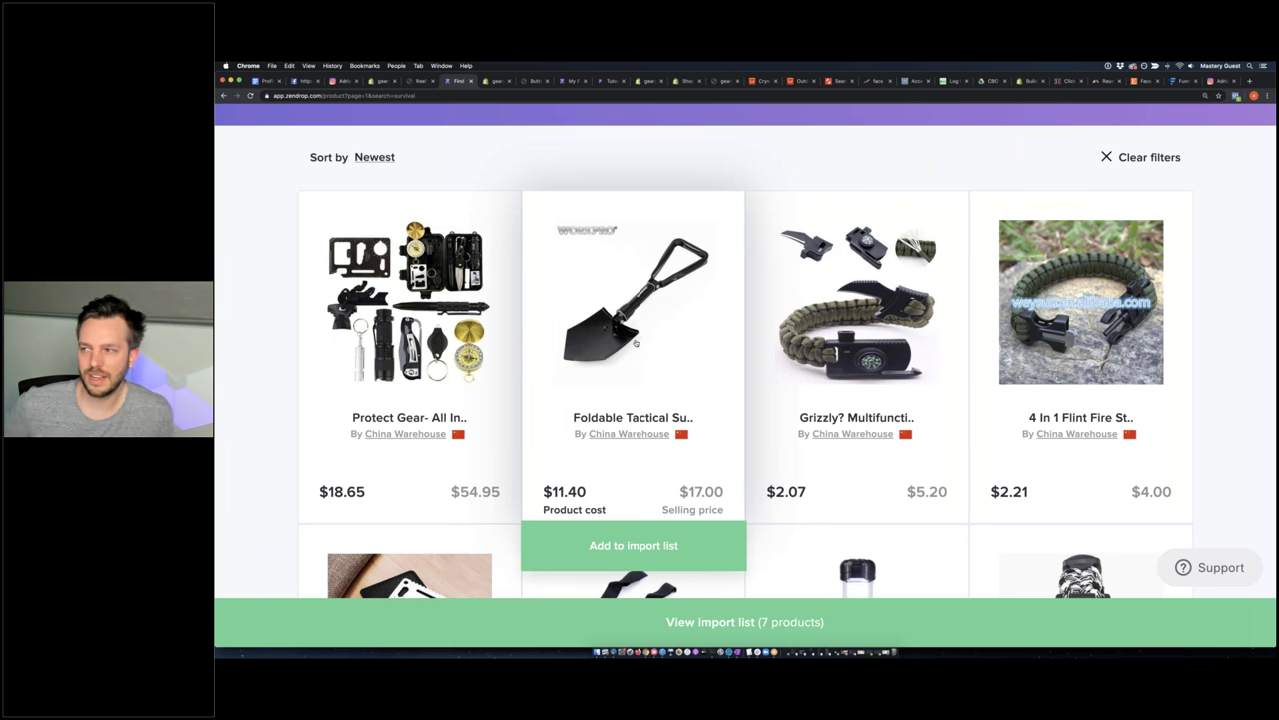
Open the Foldable Tactical Survival Shovel and review its images, shipping options and profit
click(635, 343)
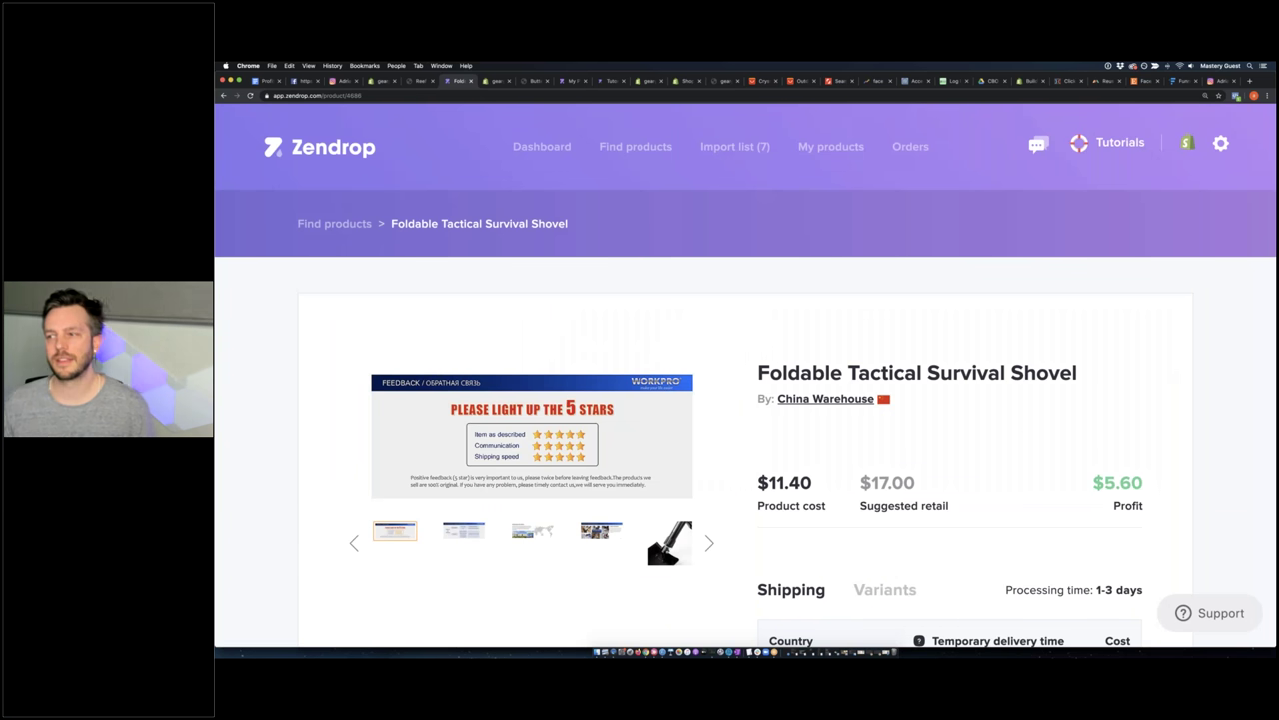
scroll(622, 336, down, 3)
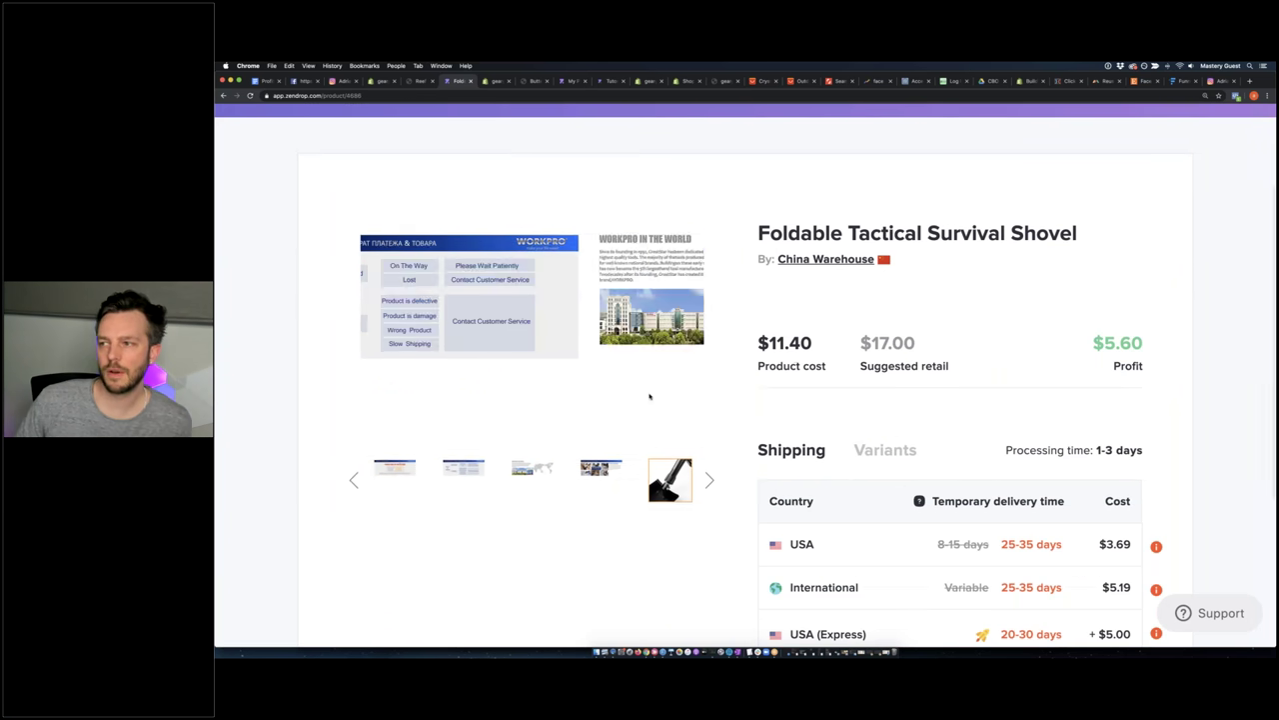
click(709, 604)
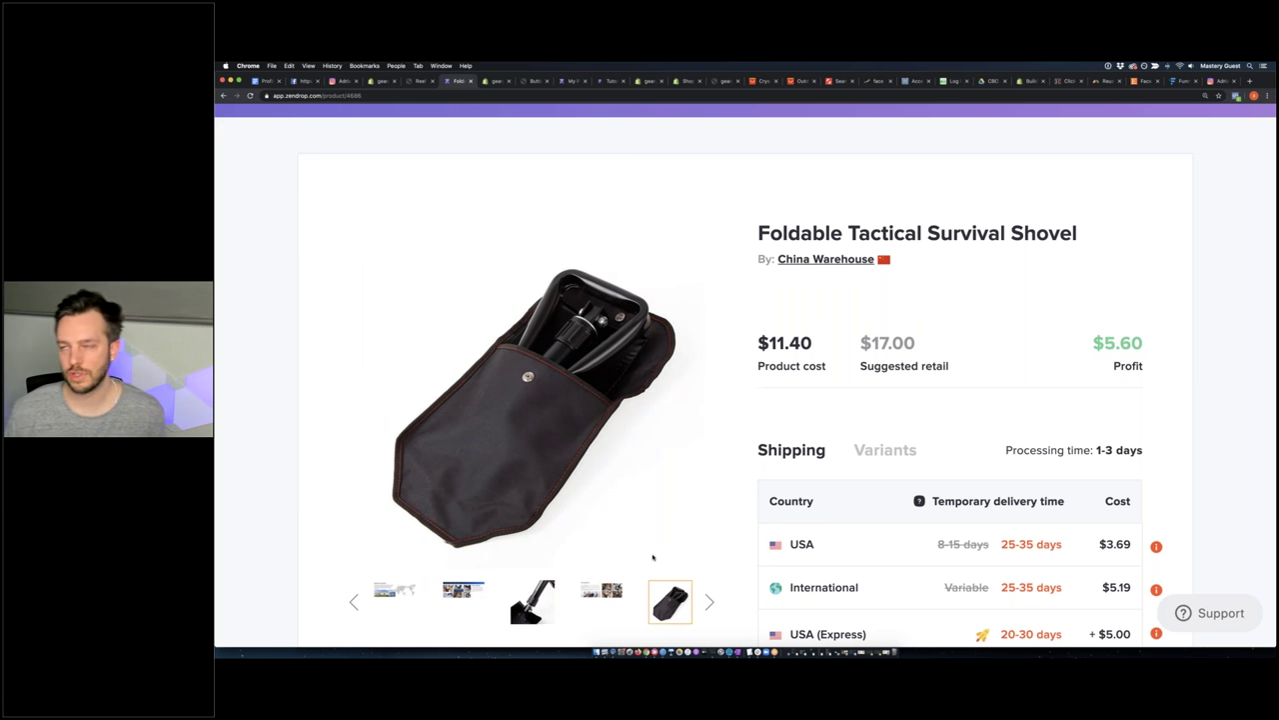
scroll(653, 548, down, 2)
scroll(651, 540, down, 2)
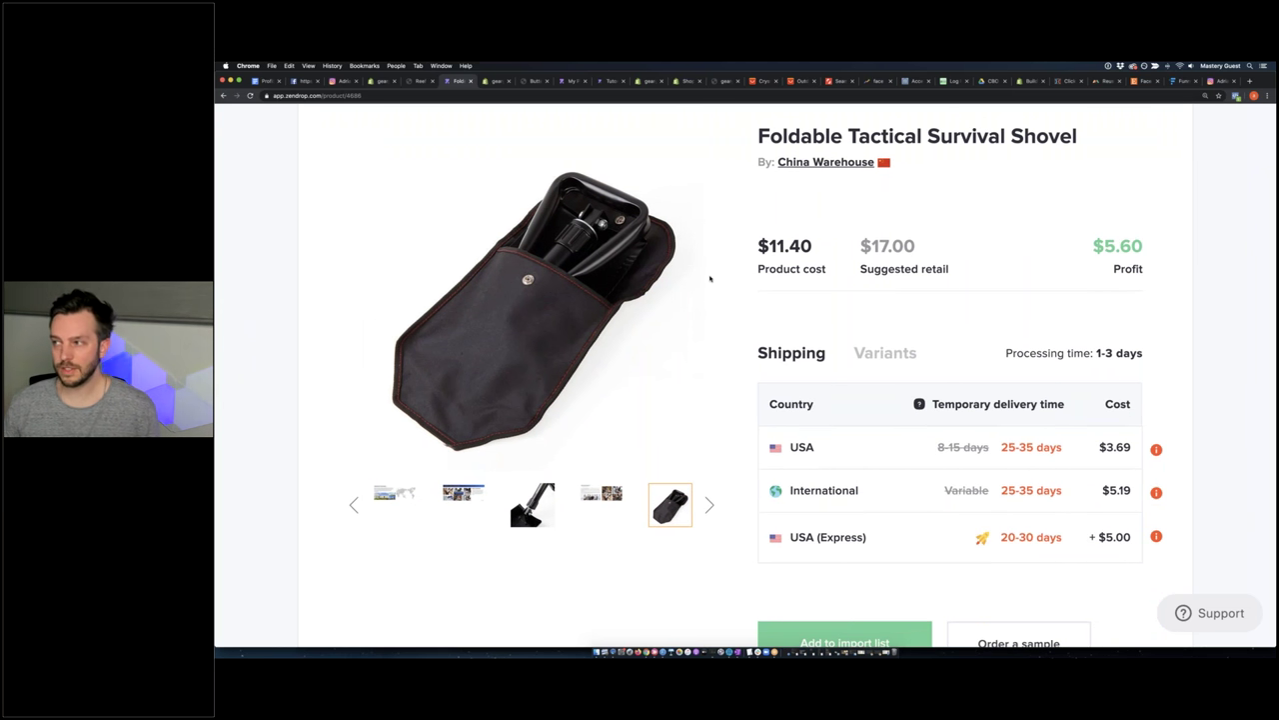
scroll(709, 278, up, 3)
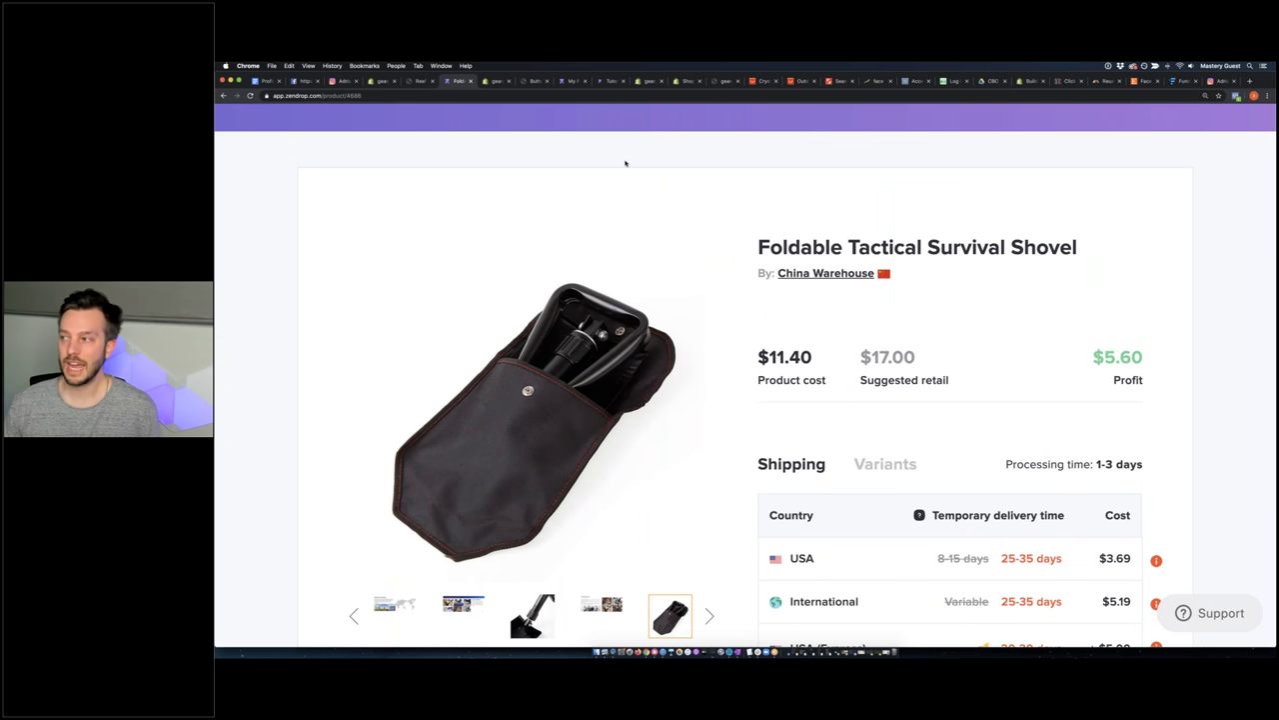
scroll(626, 163, up, 3)
drag(1091, 481, 1148, 509)
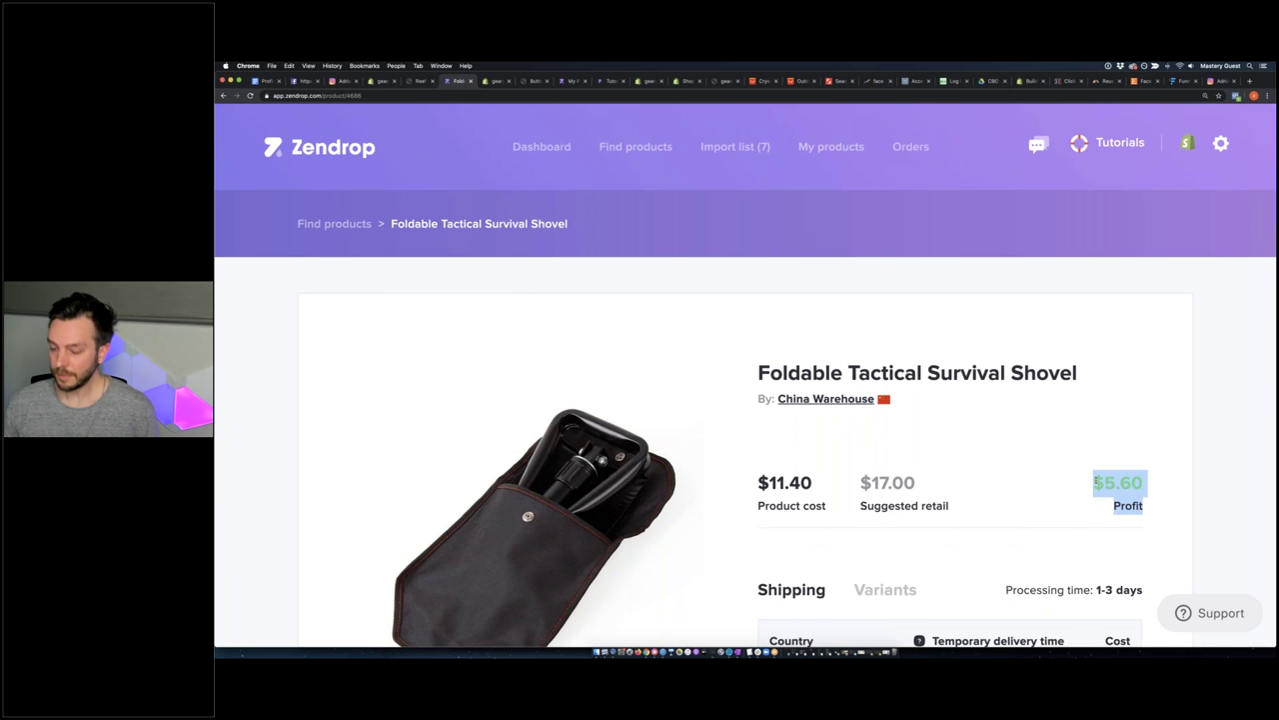
click(1096, 483)
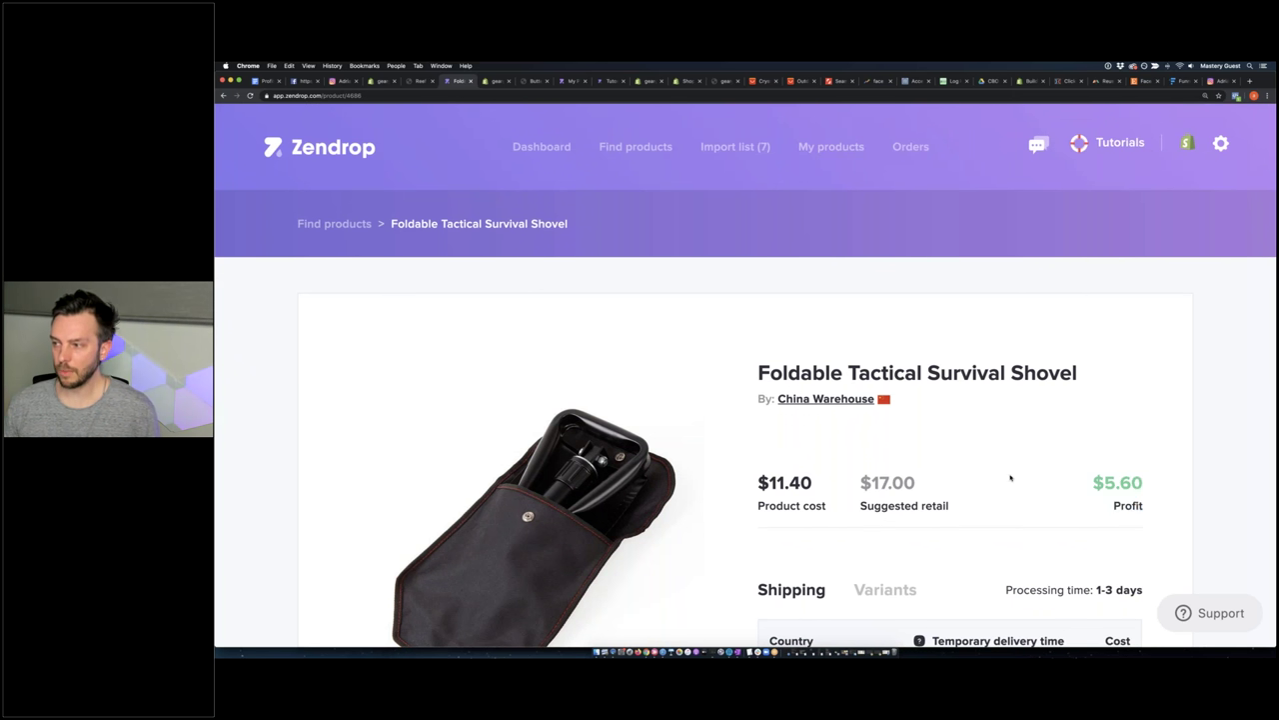
Add the Foldable Tactical Survival Shovel to the import list
scroll(1096, 483, down, 3)
scroll(860, 450, down, 2)
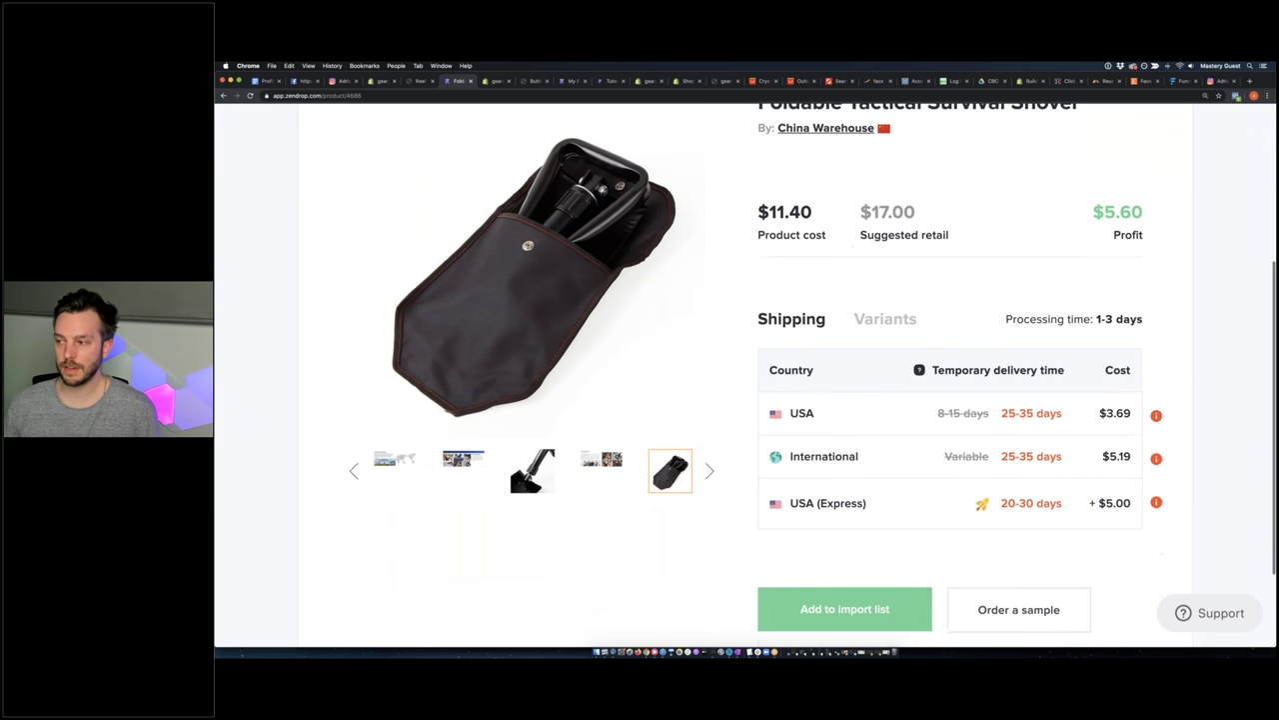
click(859, 575)
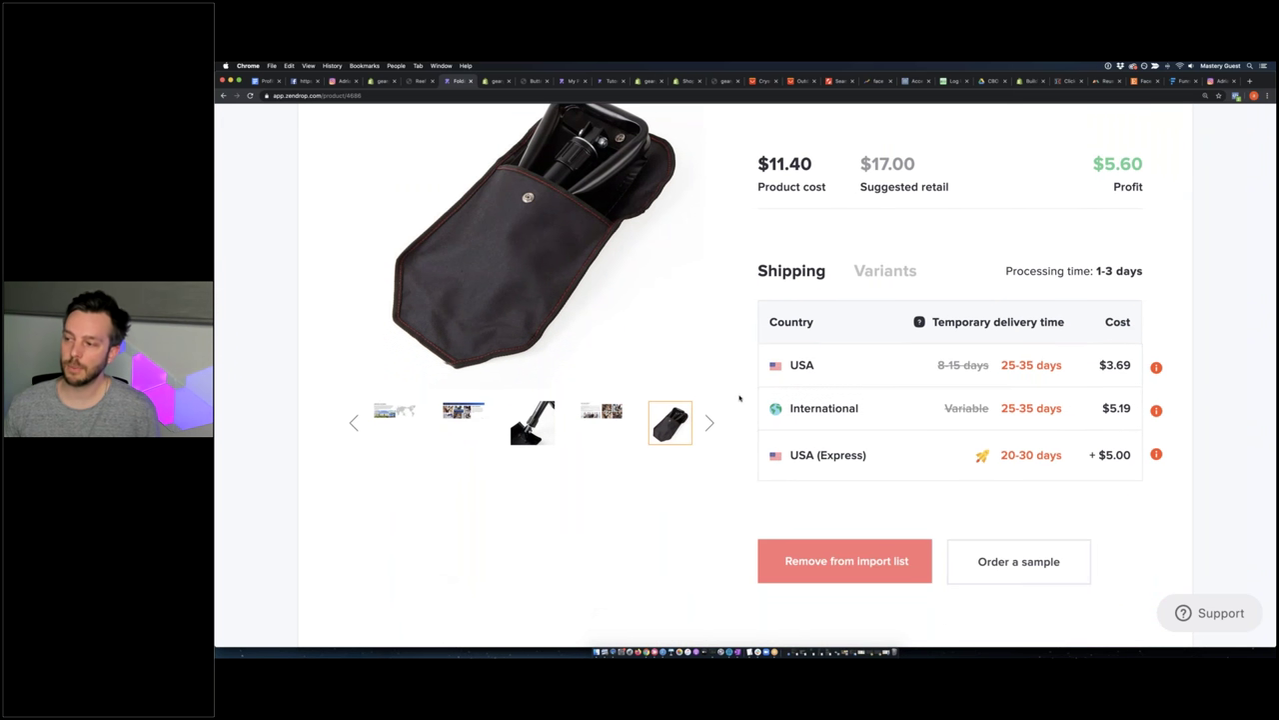
Set the survival shovel's sales price to $29.99 in the import list's variants and import it to the store
scroll(740, 399, up, 5)
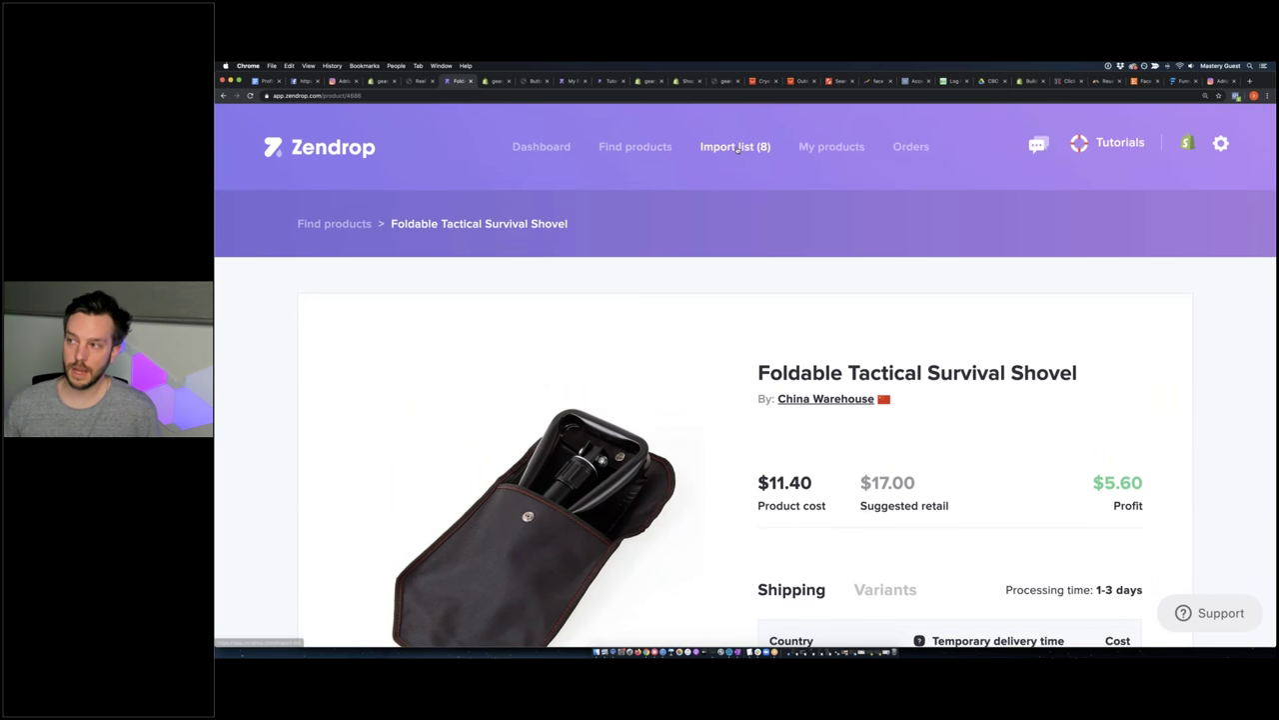
click(742, 146)
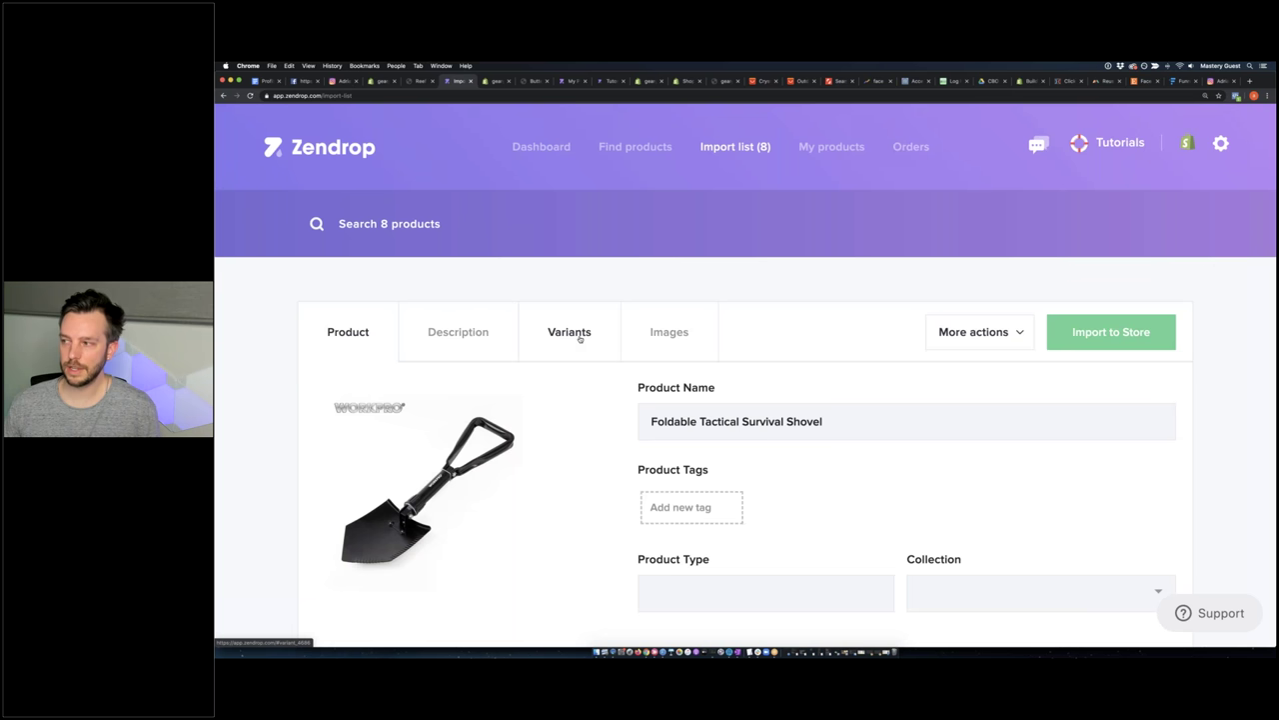
click(572, 334)
scroll(766, 343, down, 1)
drag(979, 410, 994, 409)
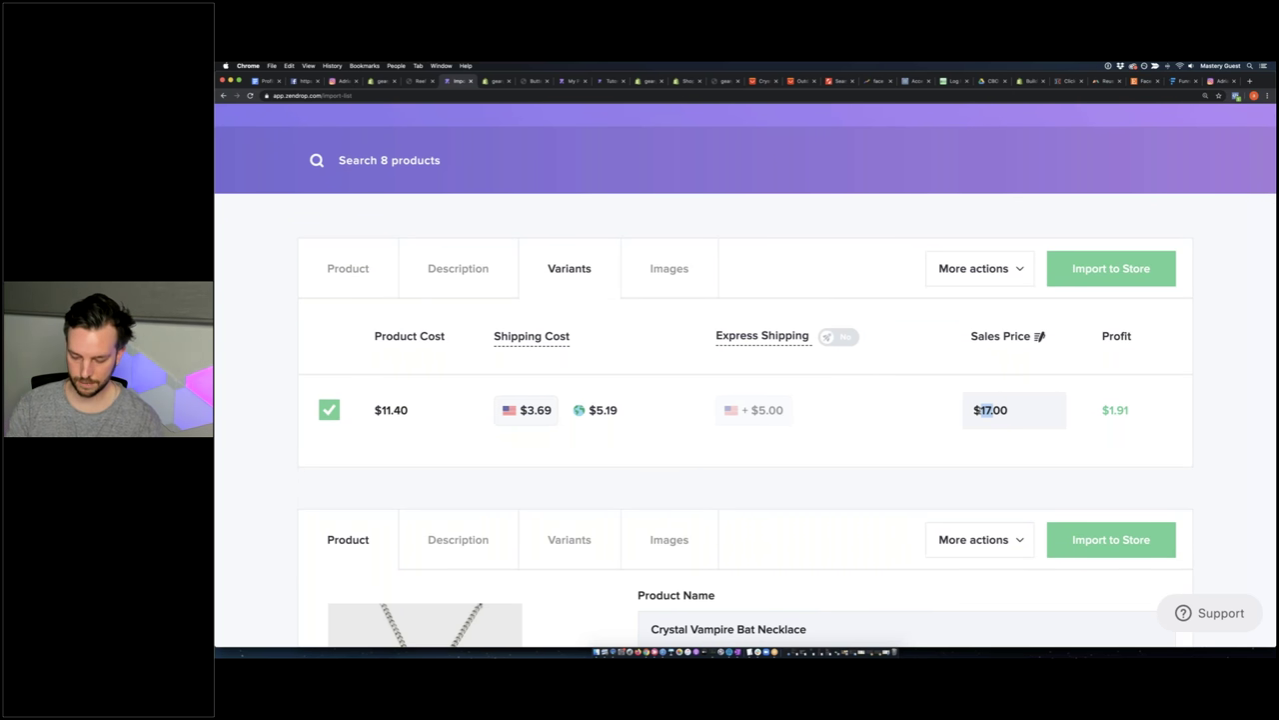
text(29.99)
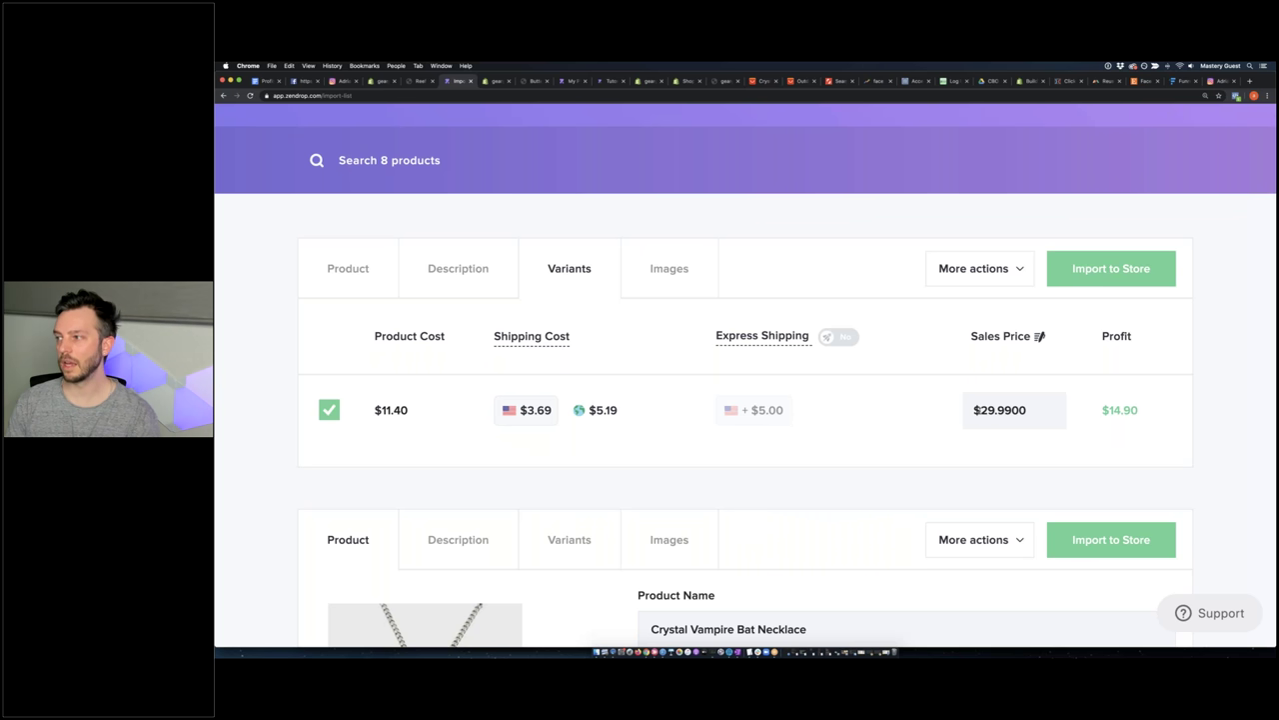
key(BackSpace)
key(BackSpace)
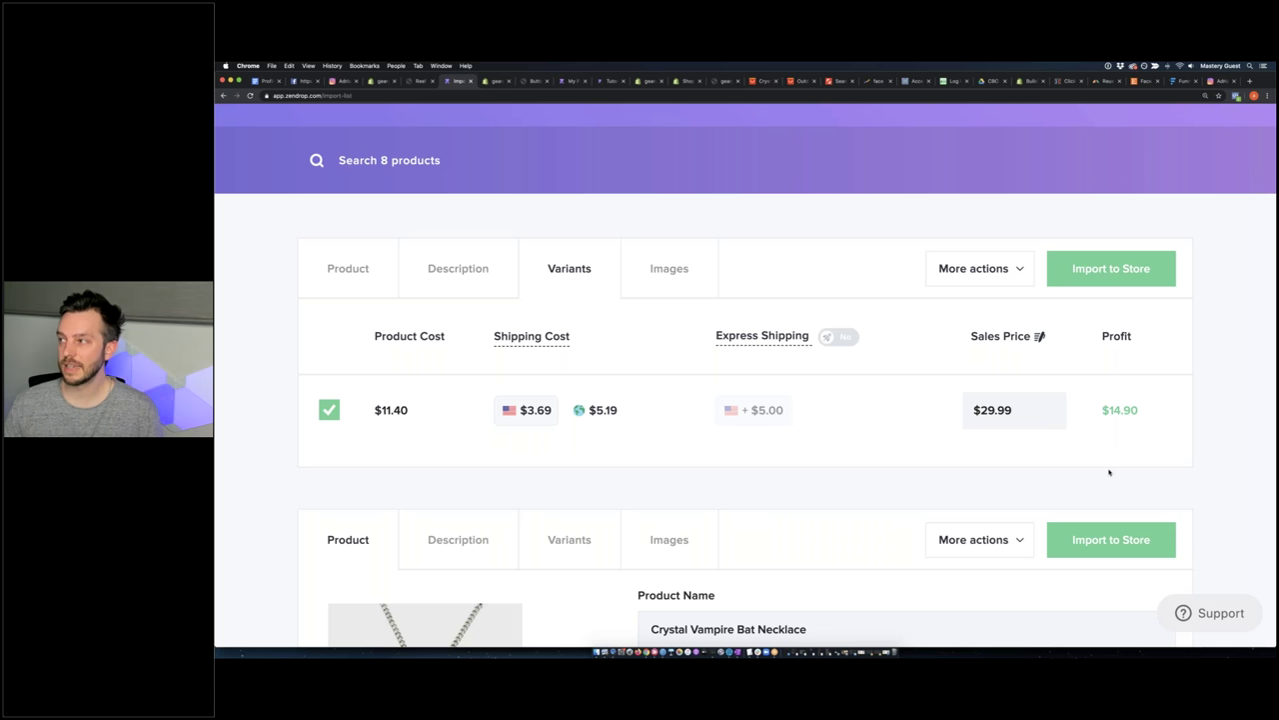
click(1083, 270)
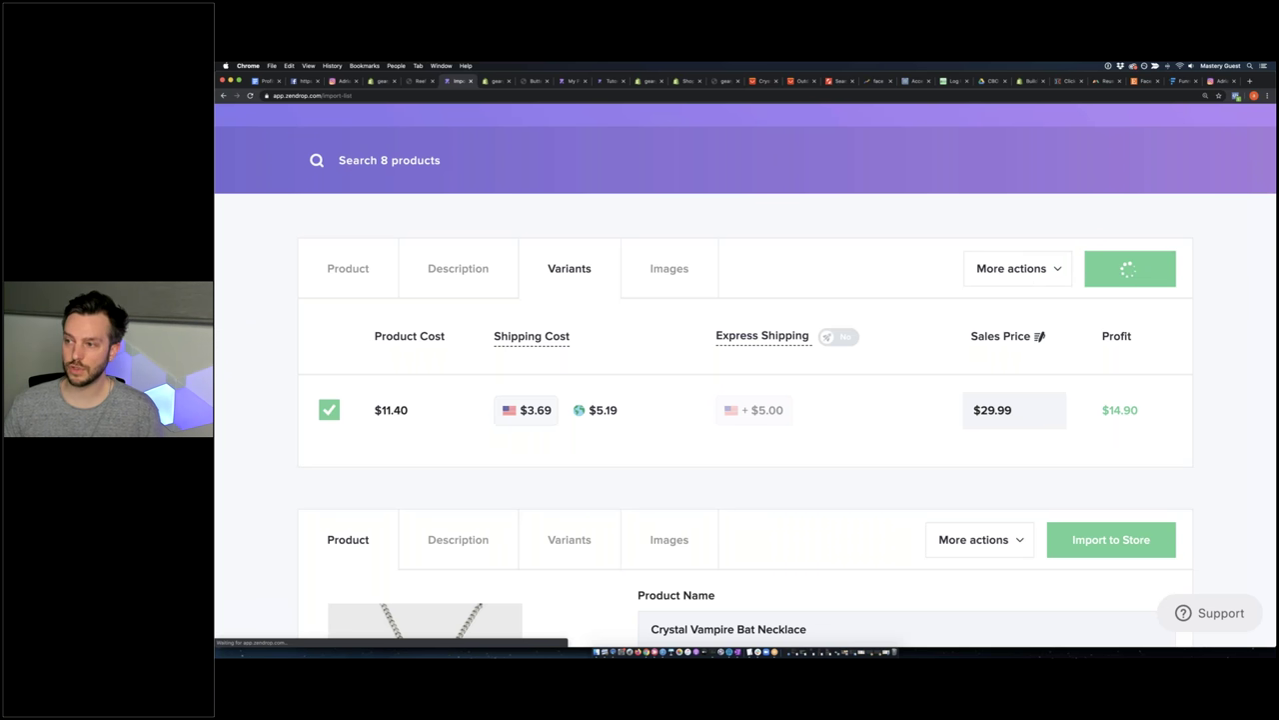
scroll(404, 150, up, 3)
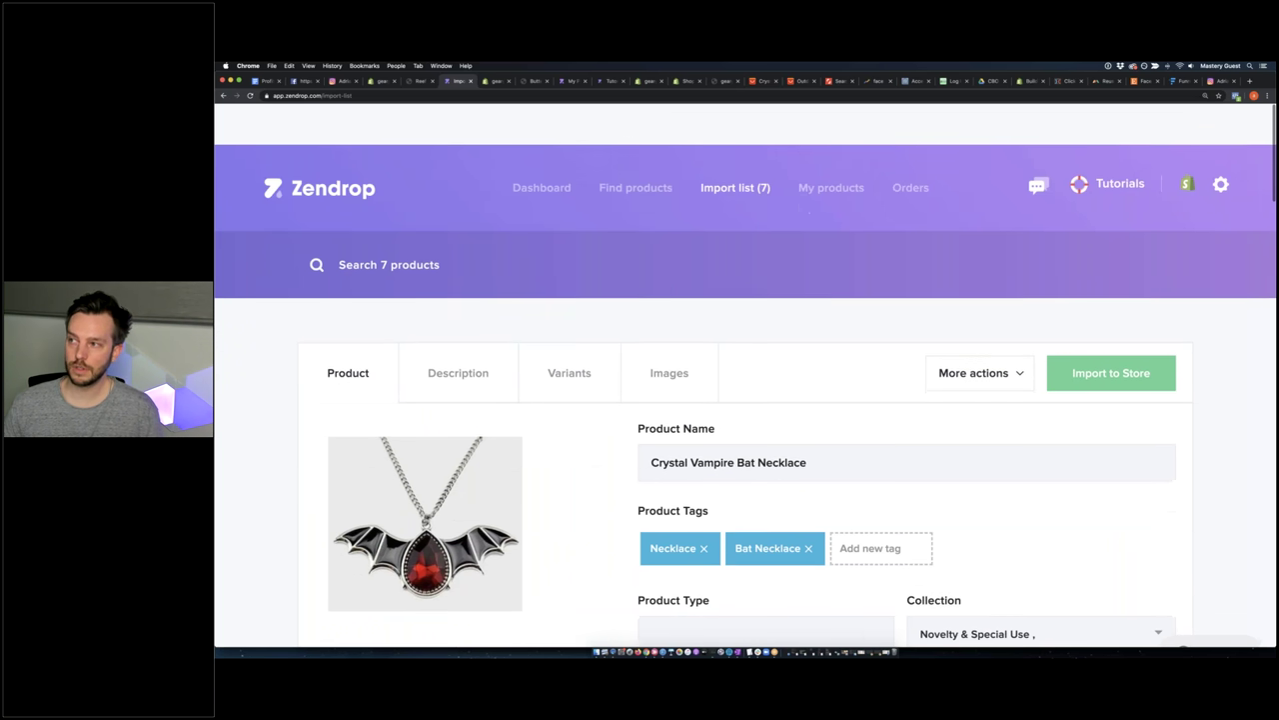
Open the imported survival shovel in Shopify from the imported products list and view its storefront page
click(801, 148)
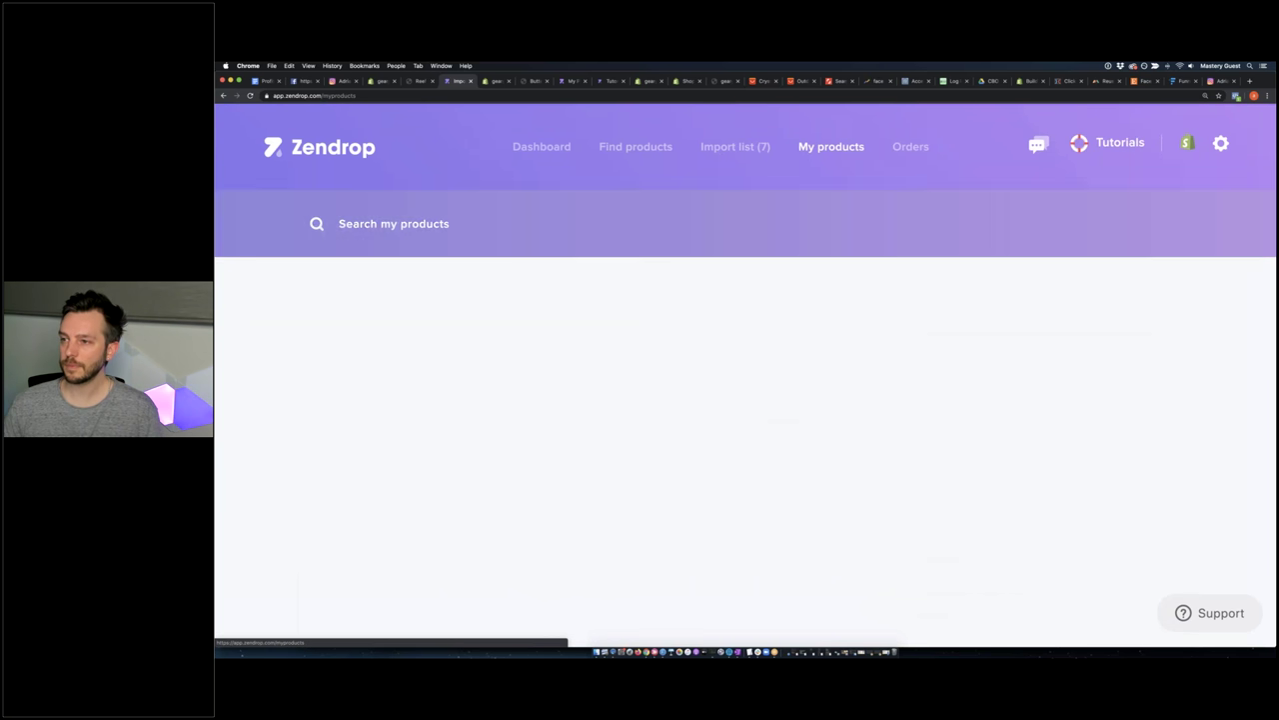
scroll(436, 534, down, 2)
mouse_move(438, 544)
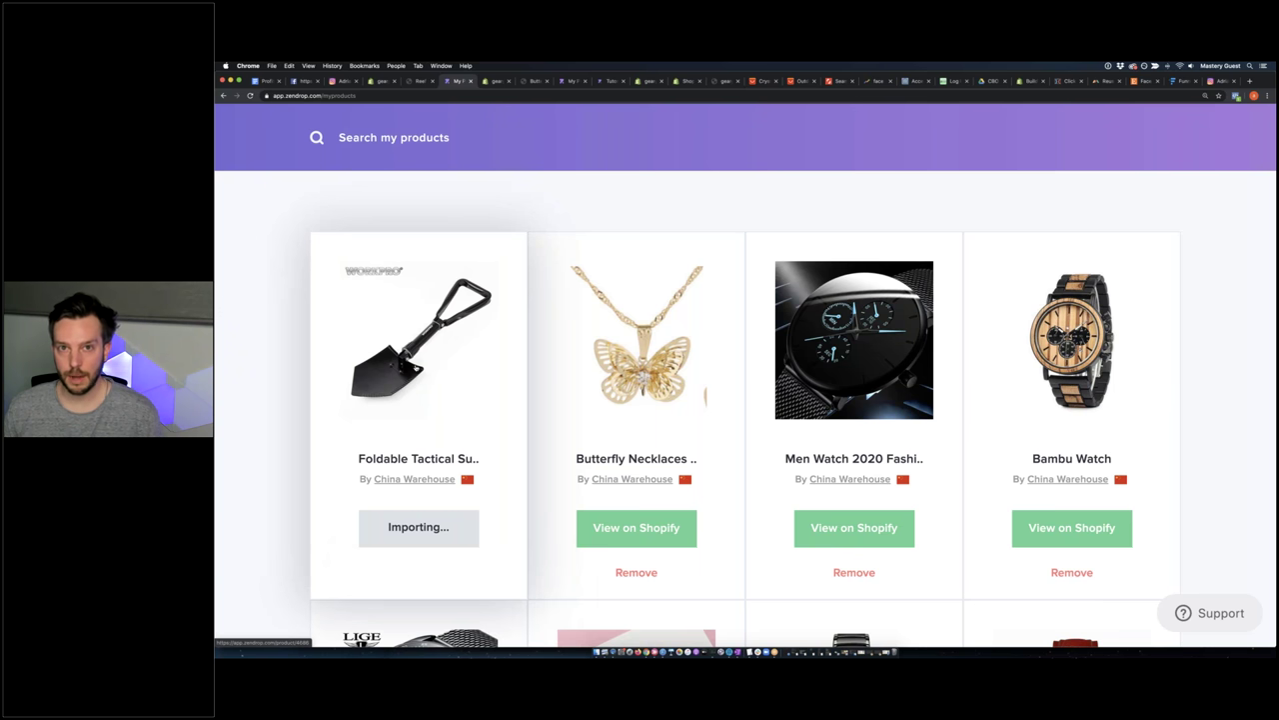
click(419, 527)
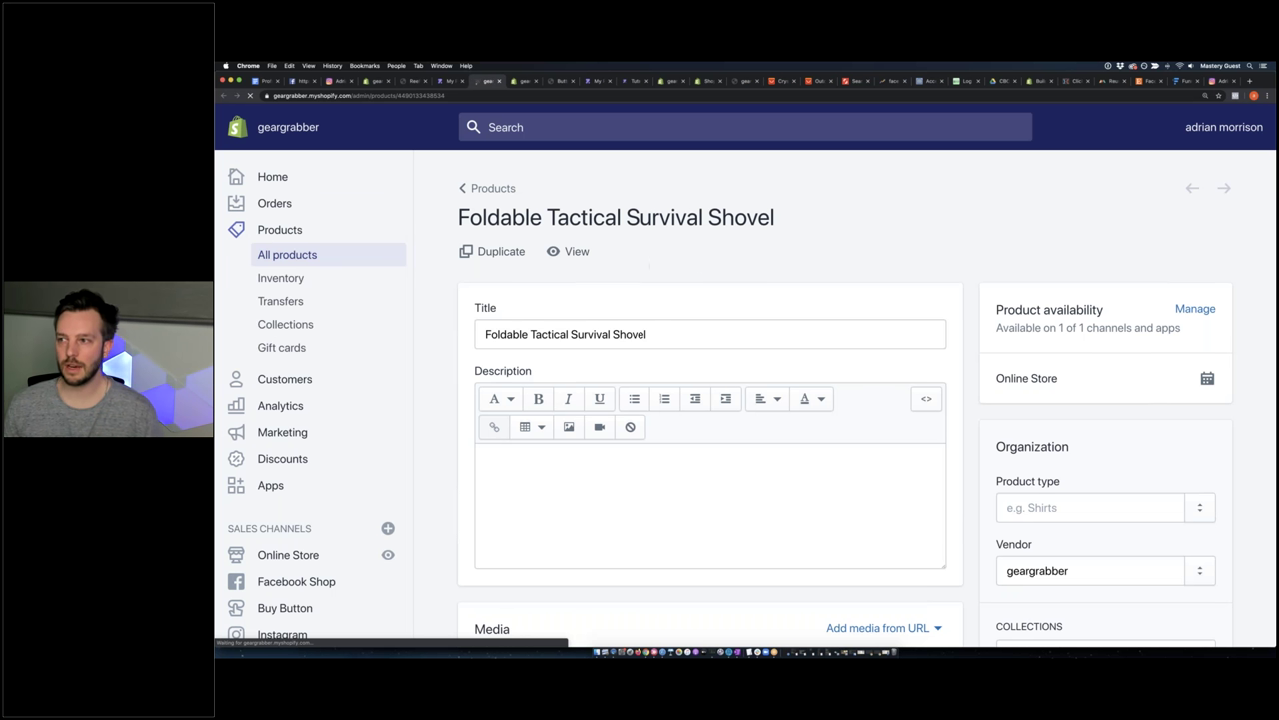
click(571, 251)
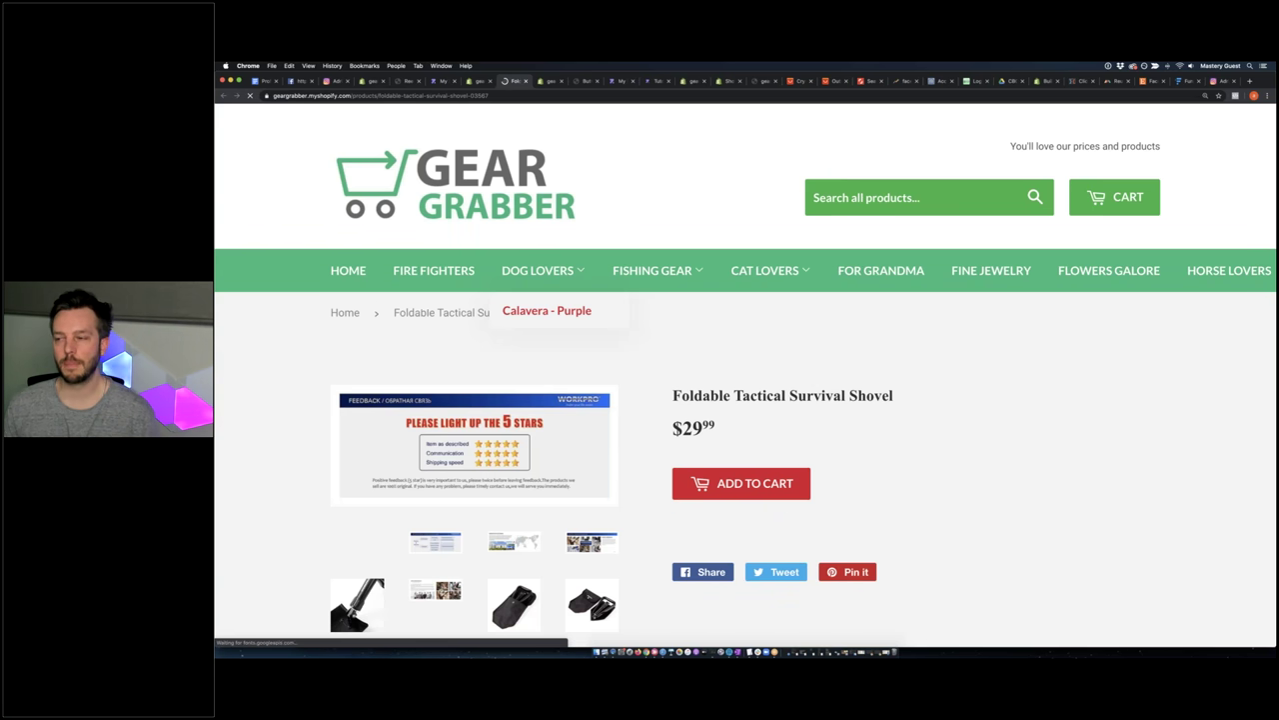
scroll(619, 450, down, 2)
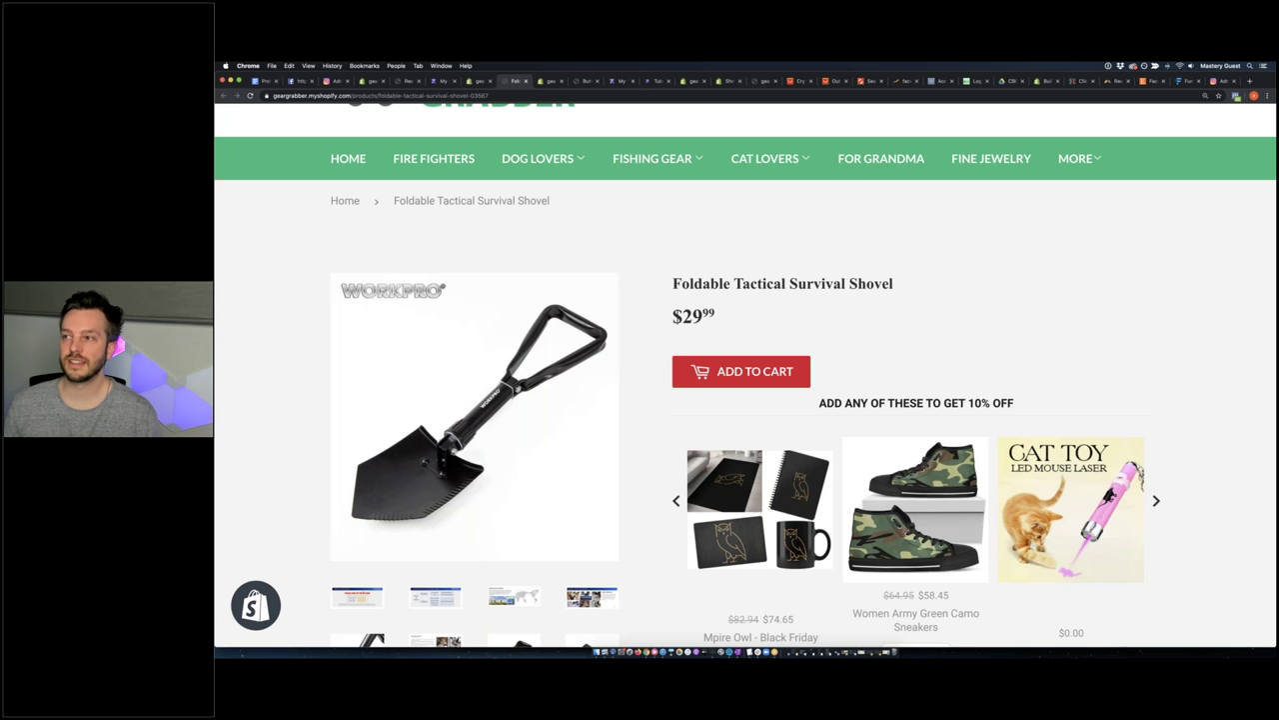
Switch to the Zendrop homepage and review the "Why use Zendrop?" features, highlighting the Thank You Letters description
key(super+Tab)
scroll(523, 321, up, 3)
scroll(523, 322, down, 2)
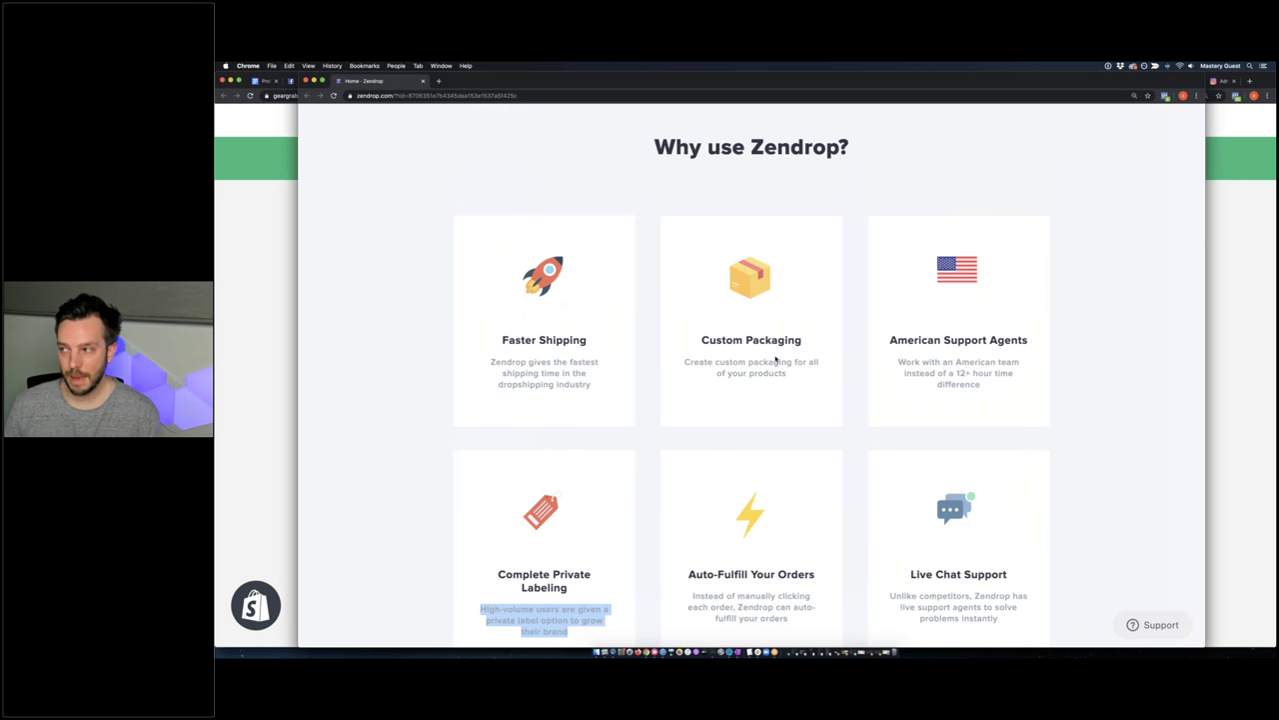
scroll(928, 322, down, 2)
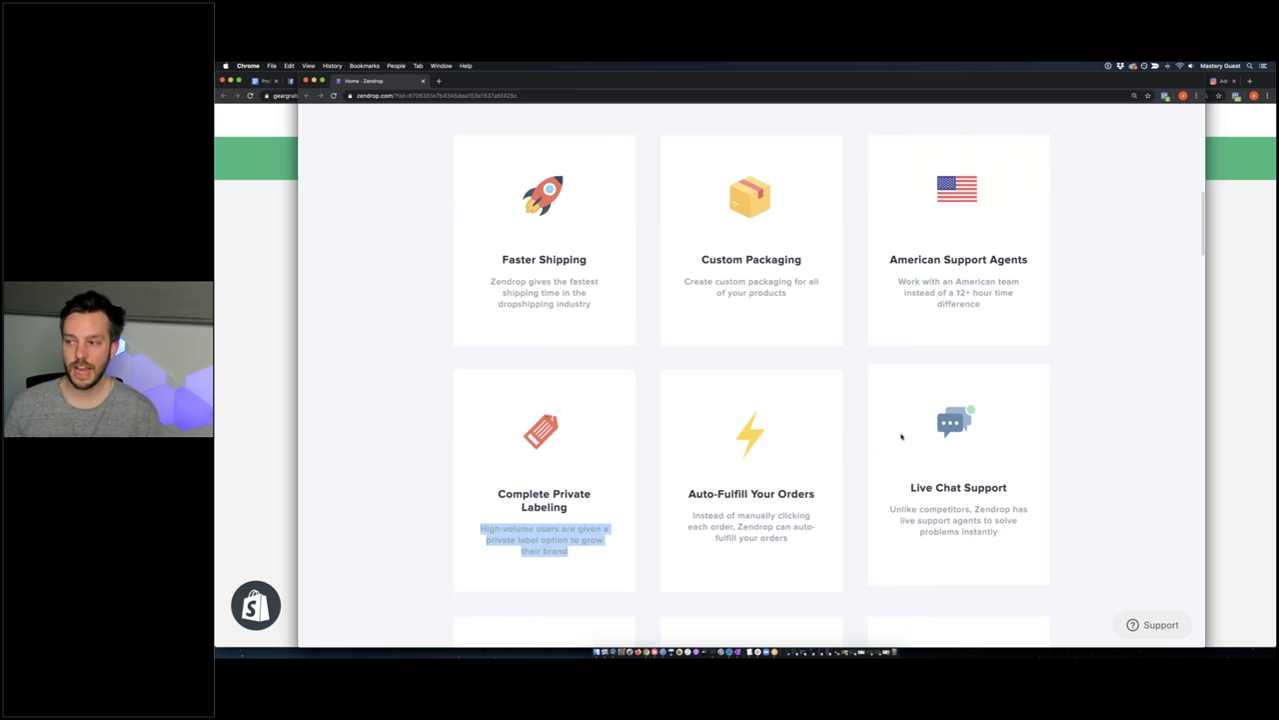
scroll(694, 500, down, 1)
scroll(740, 434, down, 4)
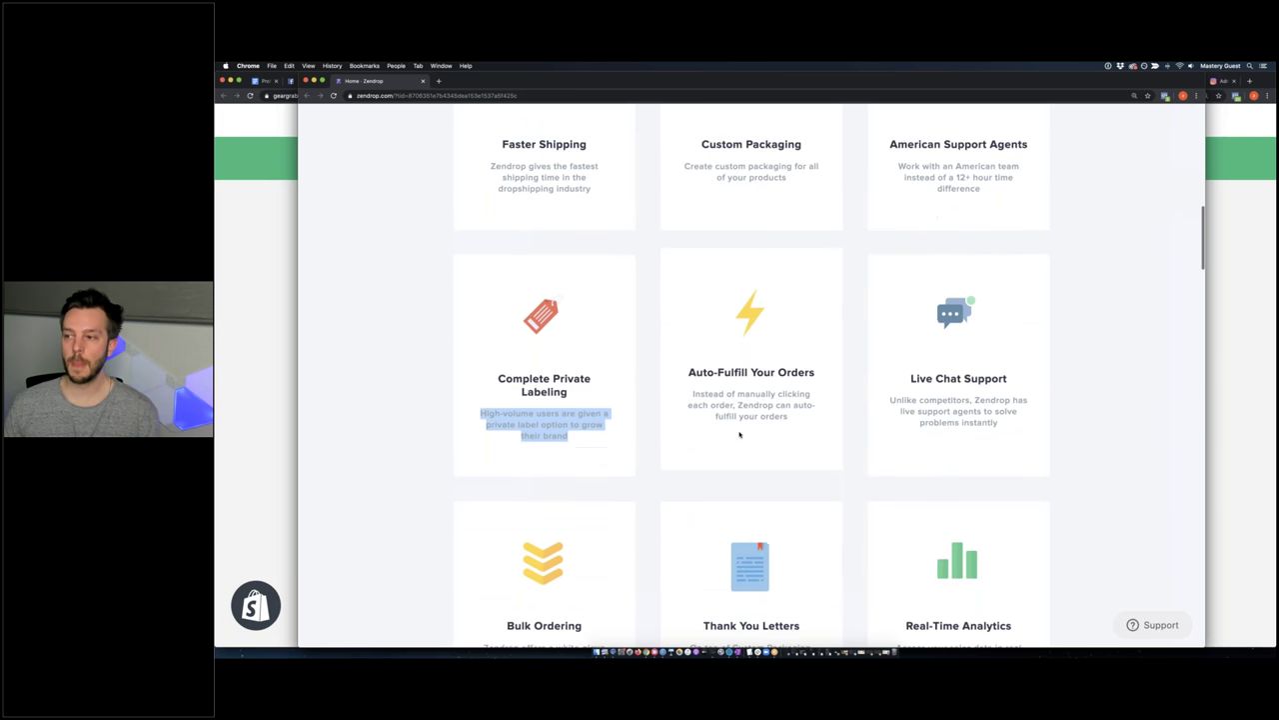
scroll(524, 403, down, 2)
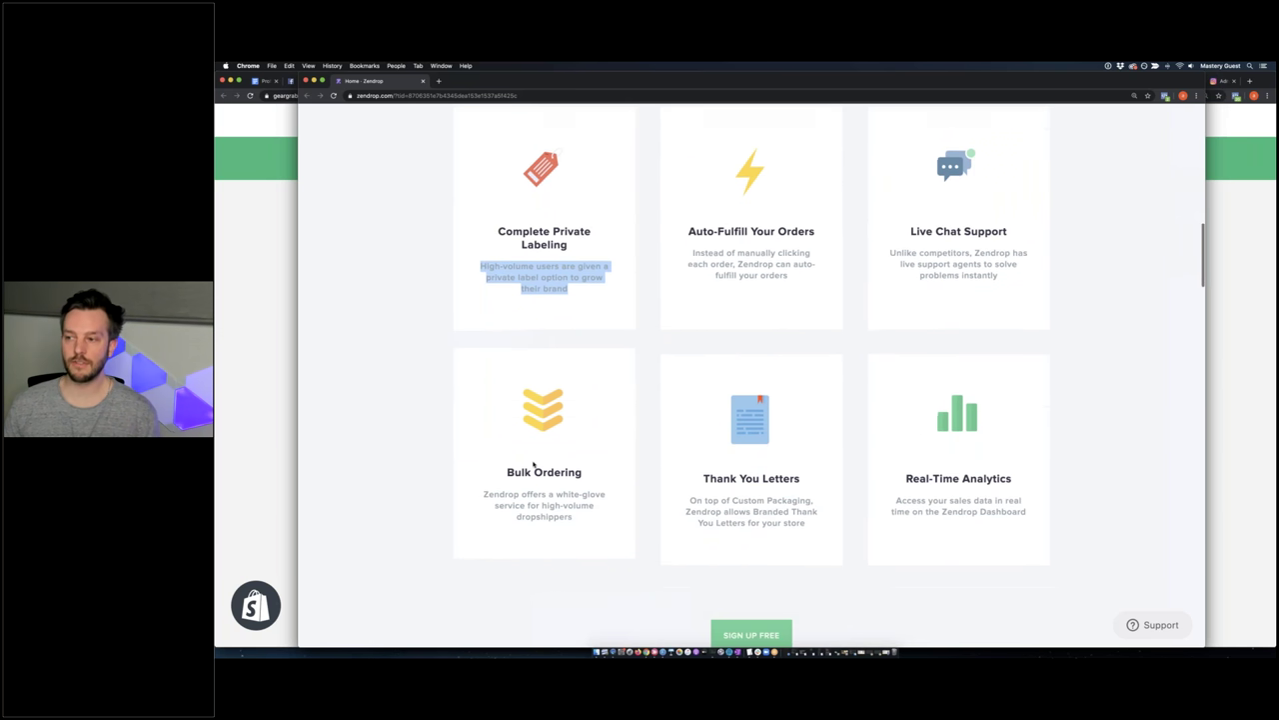
drag(748, 511, 682, 488)
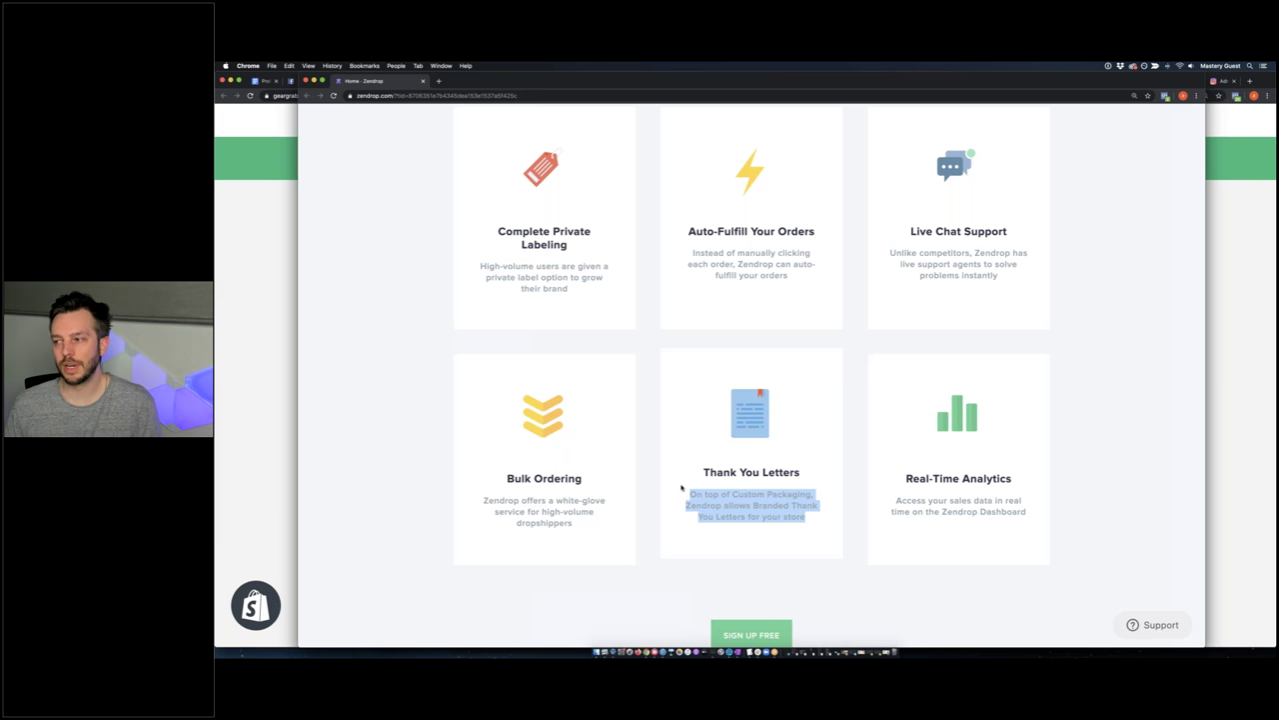
scroll(715, 437, up, 10)
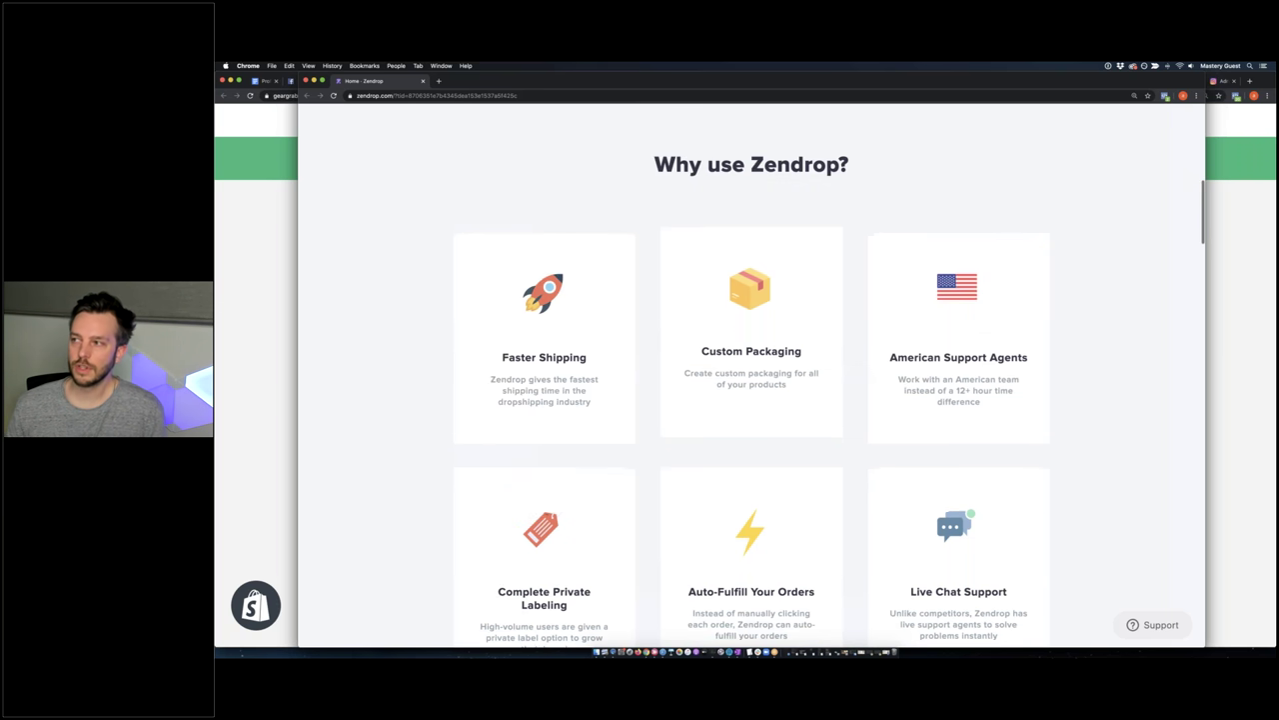
scroll(719, 457, up, 3)
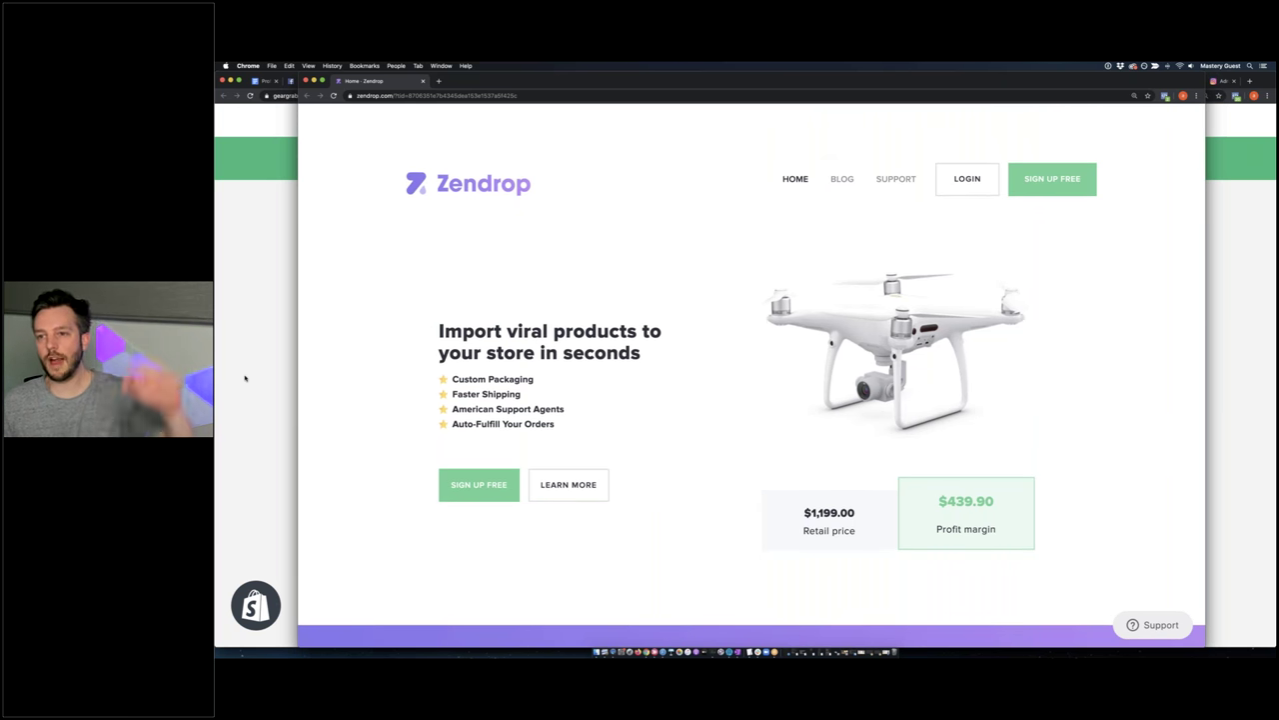